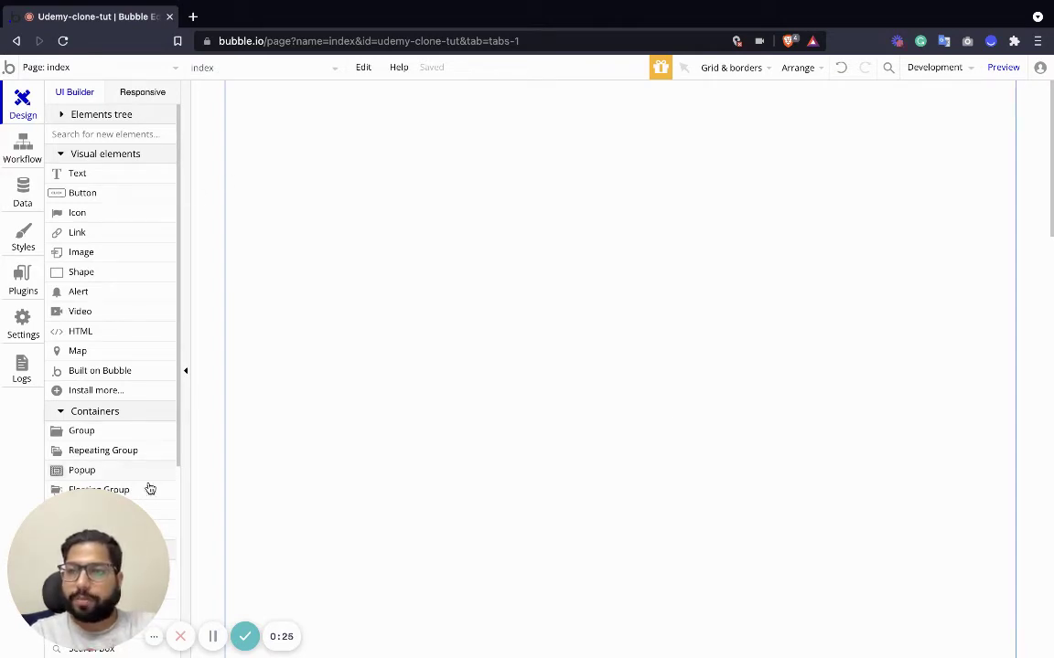
# In the Data tab, add a text field called Name to the User data type.
pyautogui.click(20, 190)
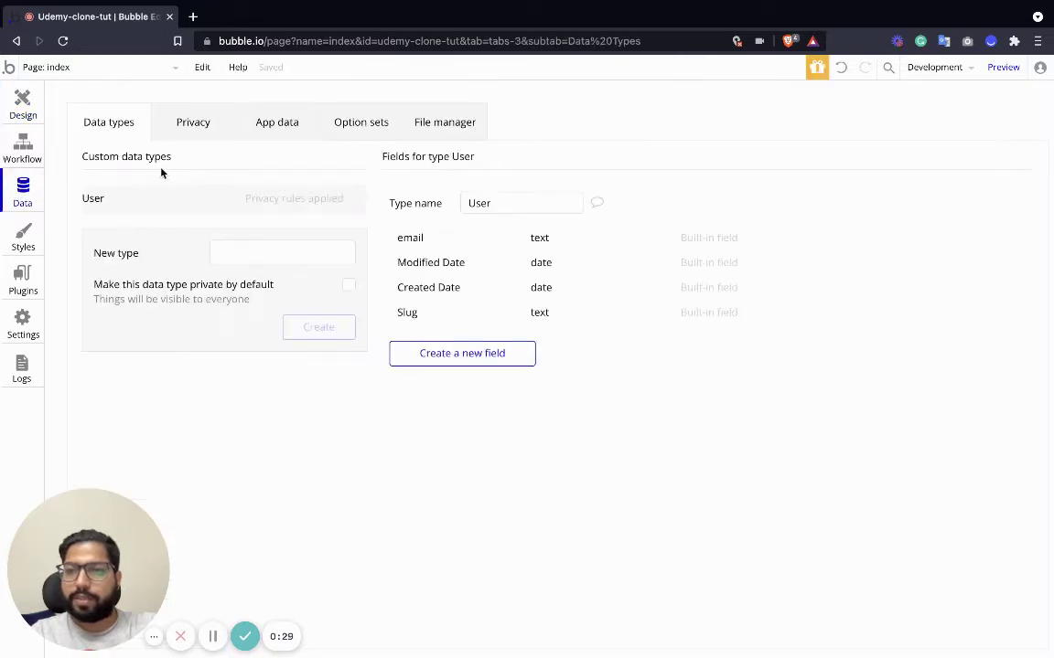
pyautogui.click(264, 252)
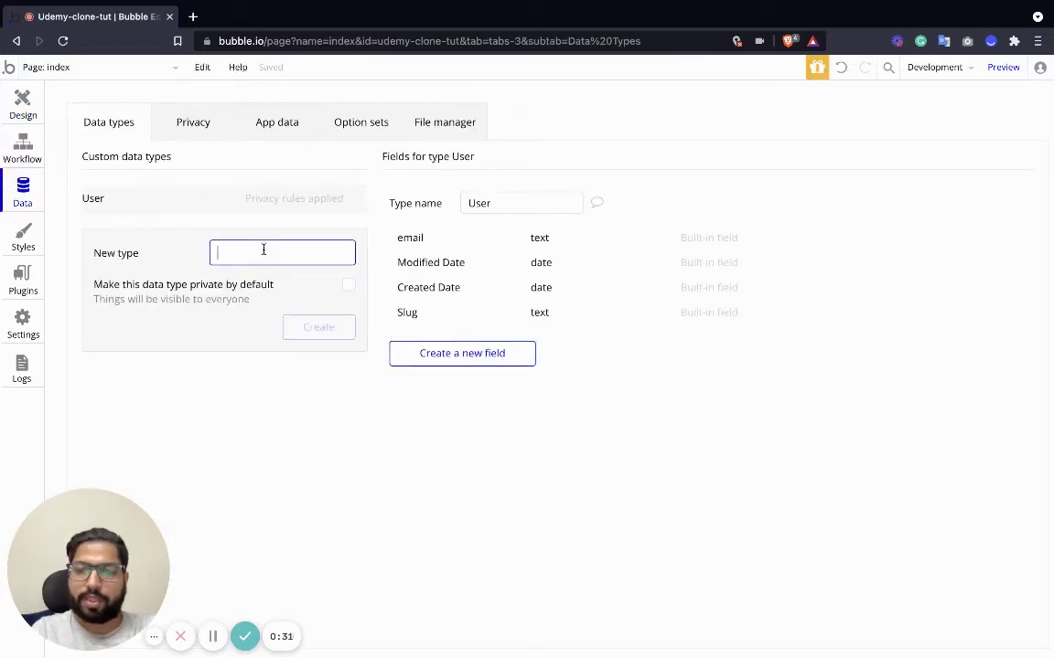
pyautogui.click(158, 198)
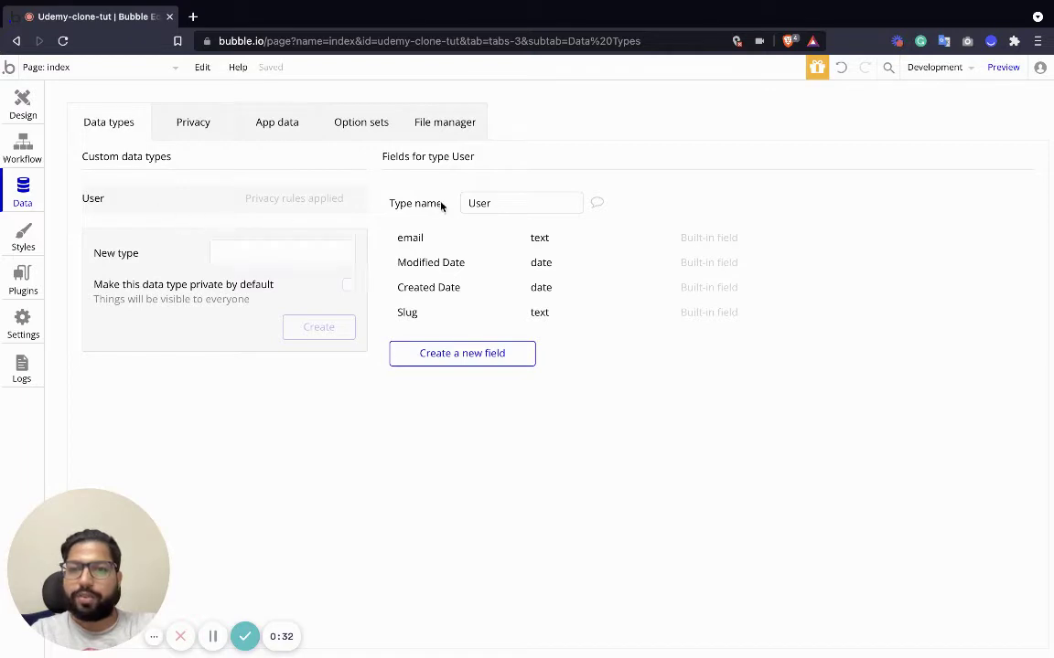
pyautogui.click(472, 366)
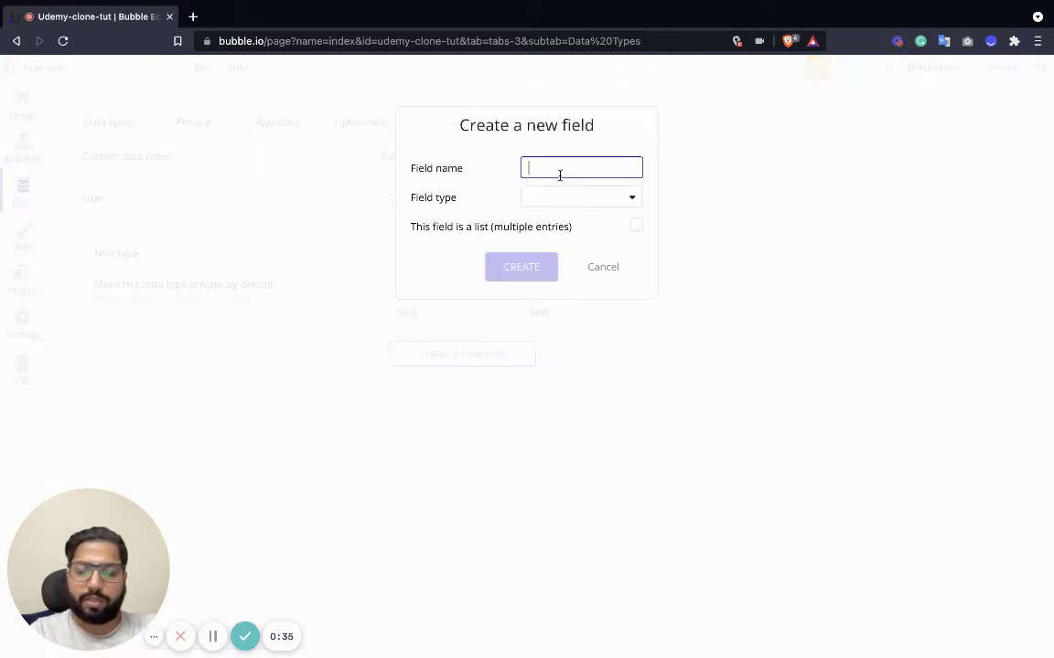
pyautogui.write('Name')
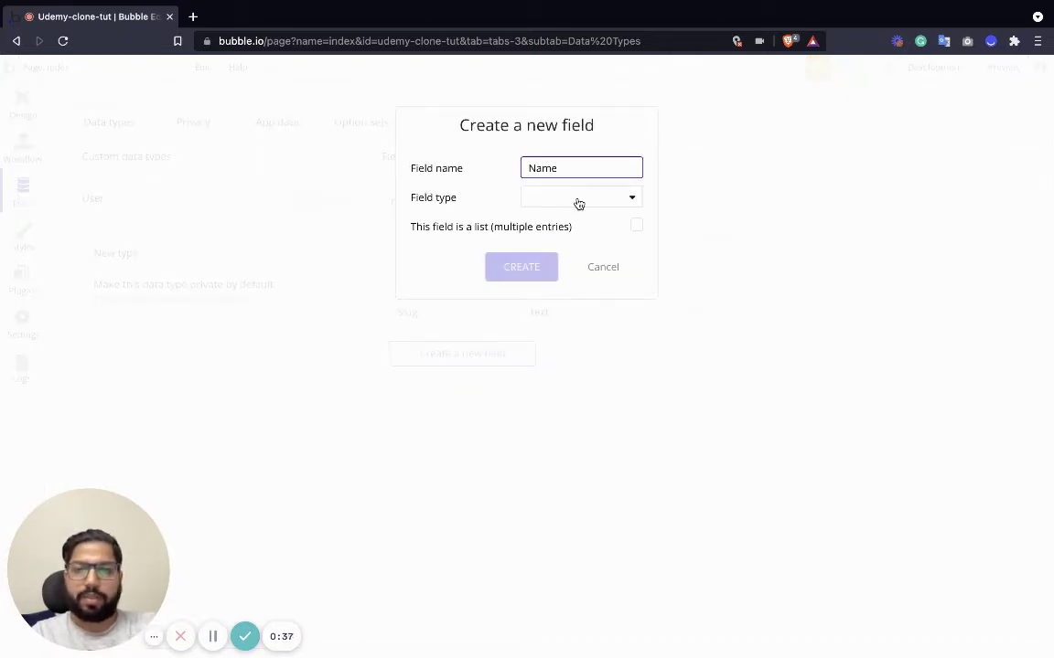
pyautogui.click(576, 200)
pyautogui.click(538, 222)
pyautogui.click(539, 266)
# Add an image field called Profile Picture to User.
pyautogui.click(476, 380)
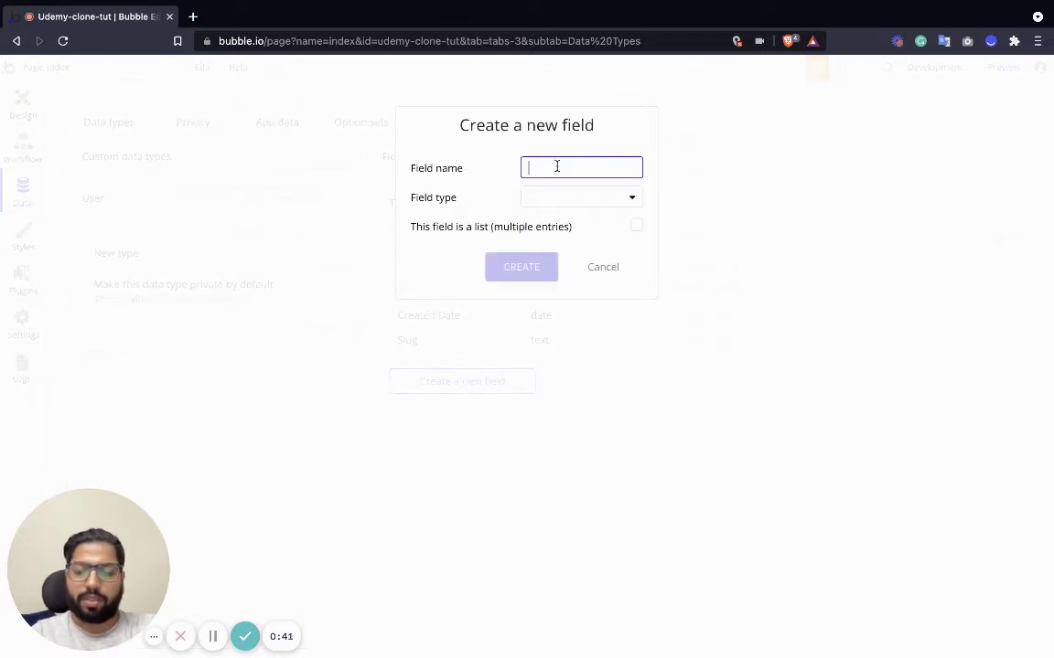
pyautogui.write('Profile Pict')
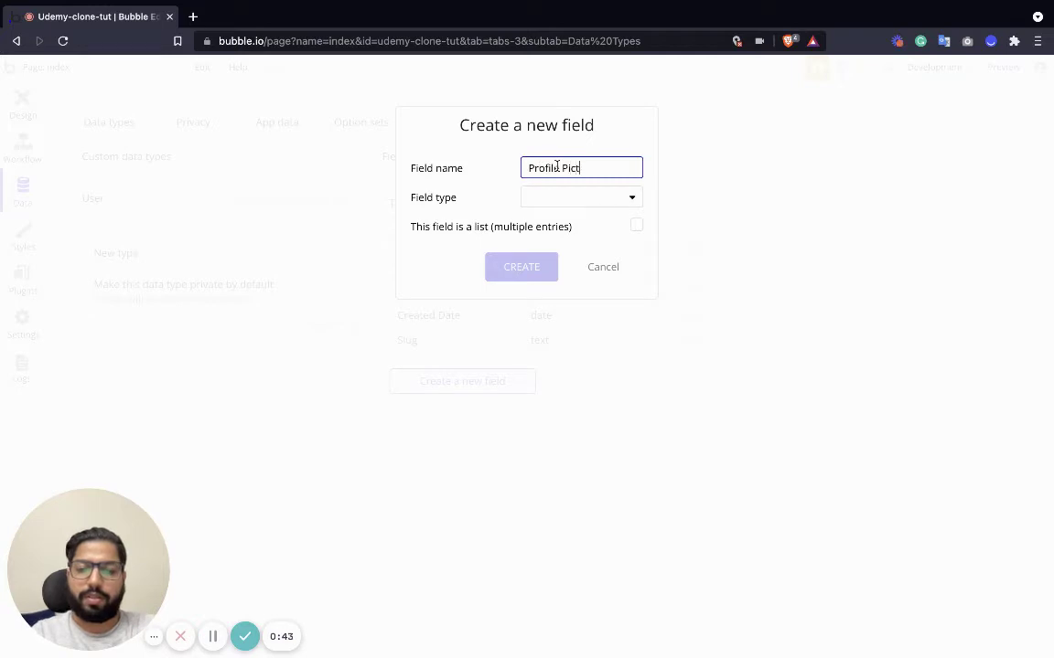
pyautogui.write('ure')
pyautogui.click(567, 199)
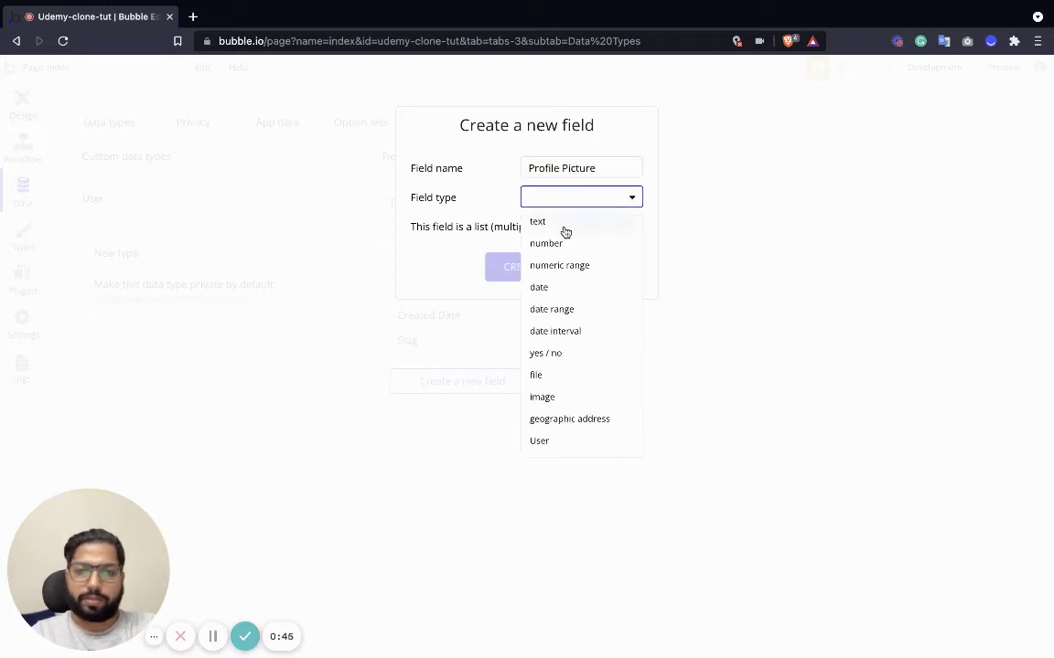
pyautogui.click(559, 399)
pyautogui.click(528, 269)
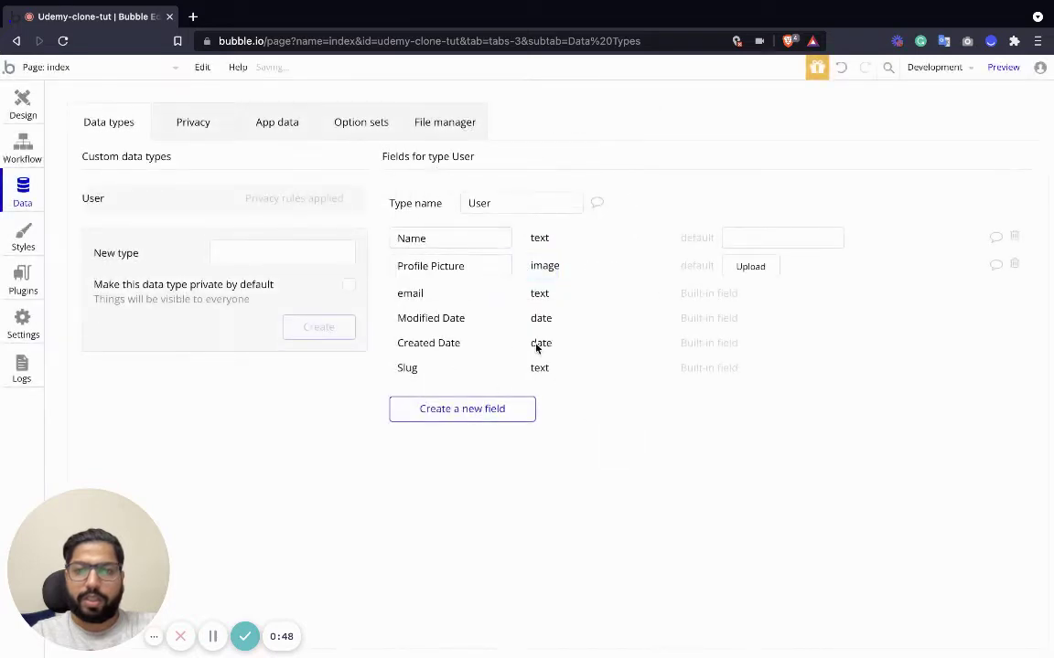
# Start a third User field named Purchased, then cancel it.
pyautogui.click(489, 411)
pyautogui.write('Purchased')
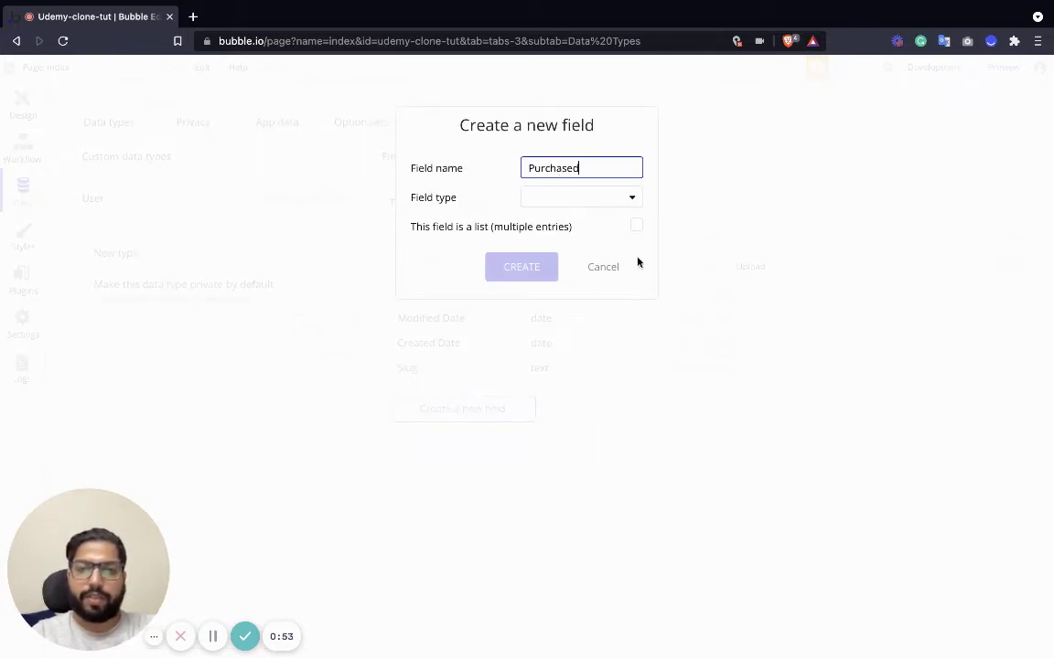
pyautogui.click(600, 270)
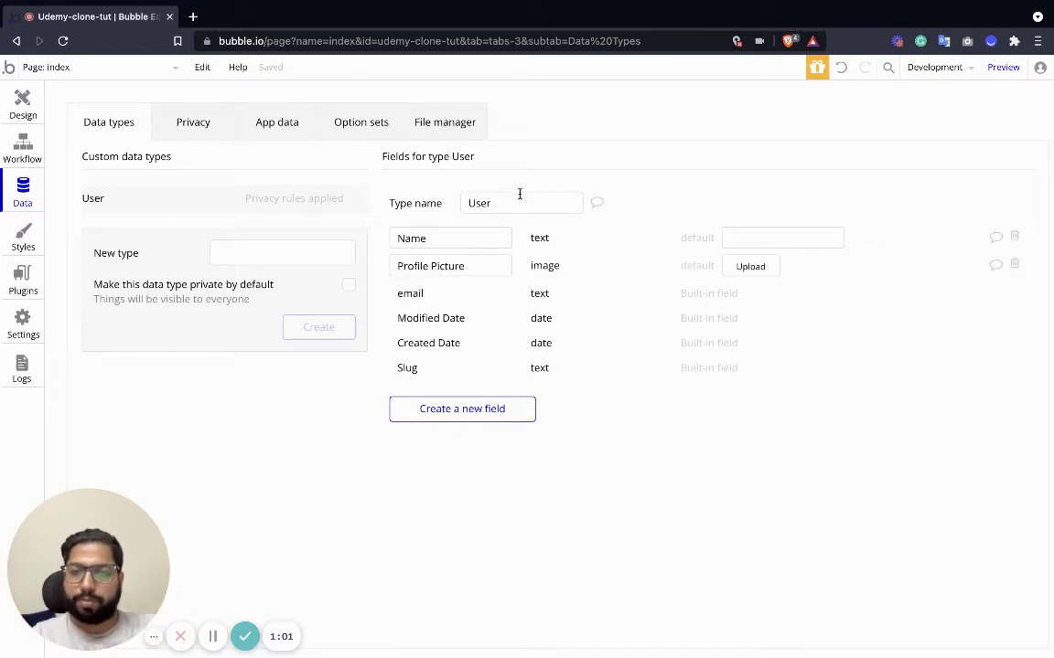
# Create a new data type named Course, abandoning the field started on it.
pyautogui.click(276, 256)
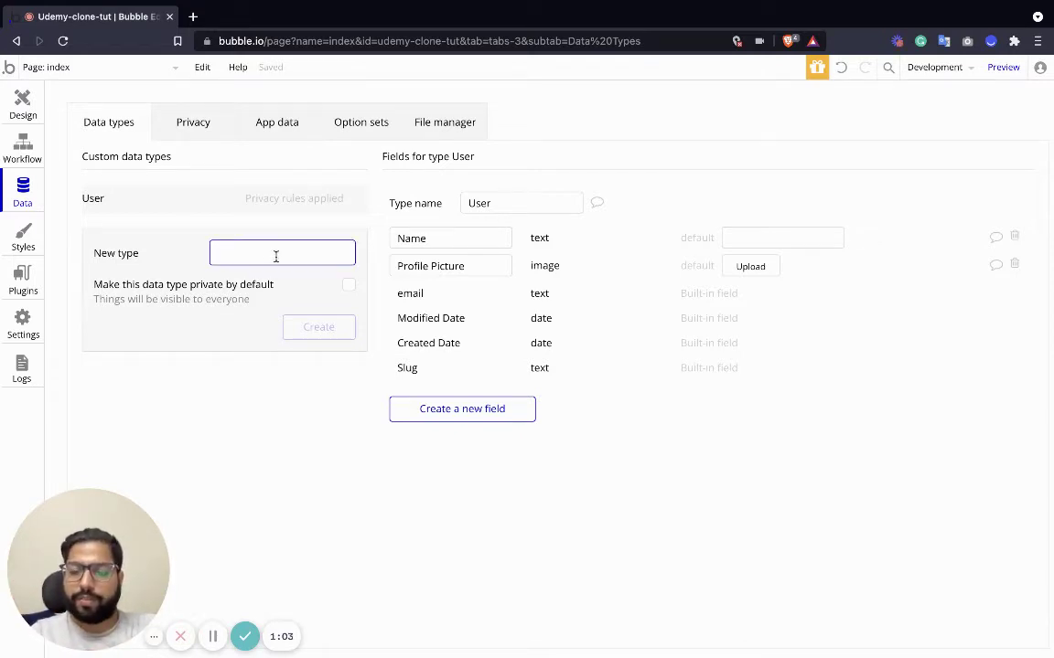
pyautogui.write('Cour')
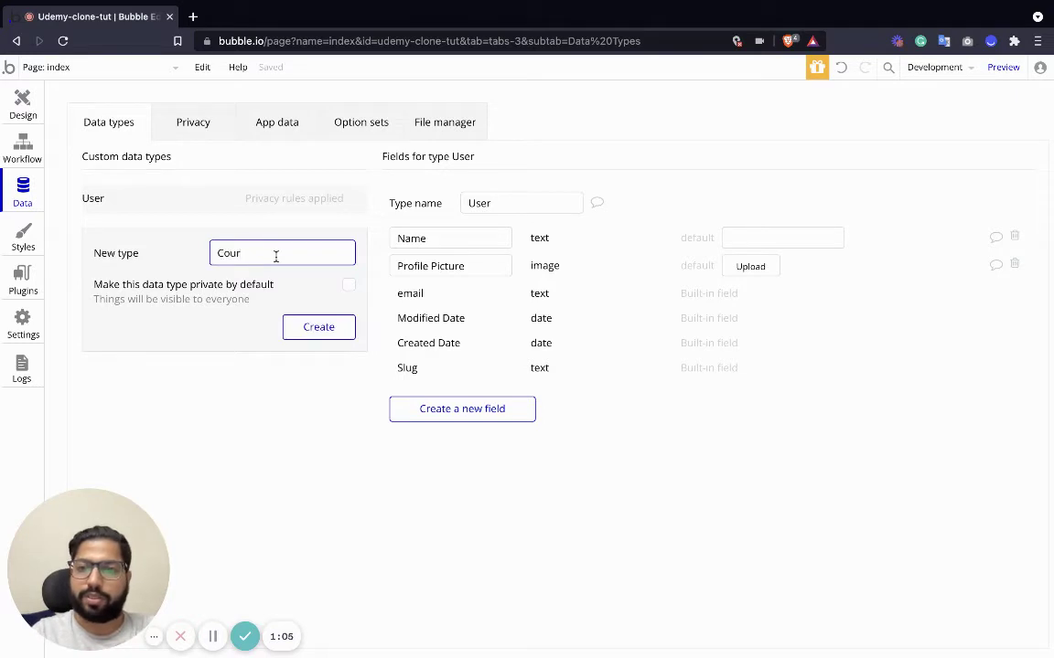
pyautogui.write('s')
pyautogui.press('BackSpace')
pyautogui.press('BackSpace')
pyautogui.write('urse')
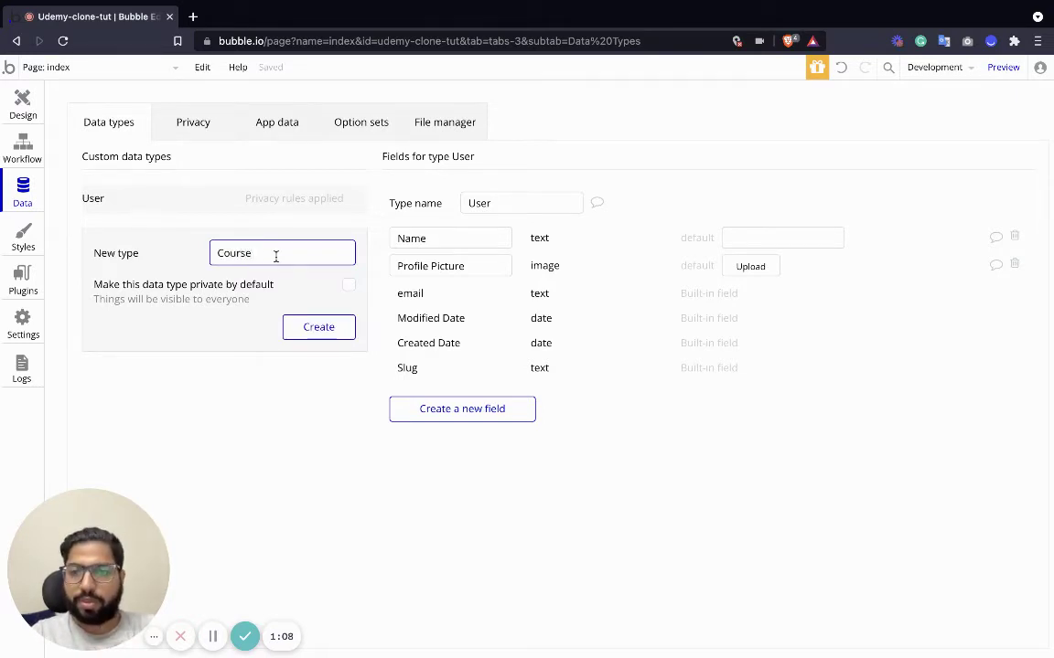
pyautogui.click(334, 328)
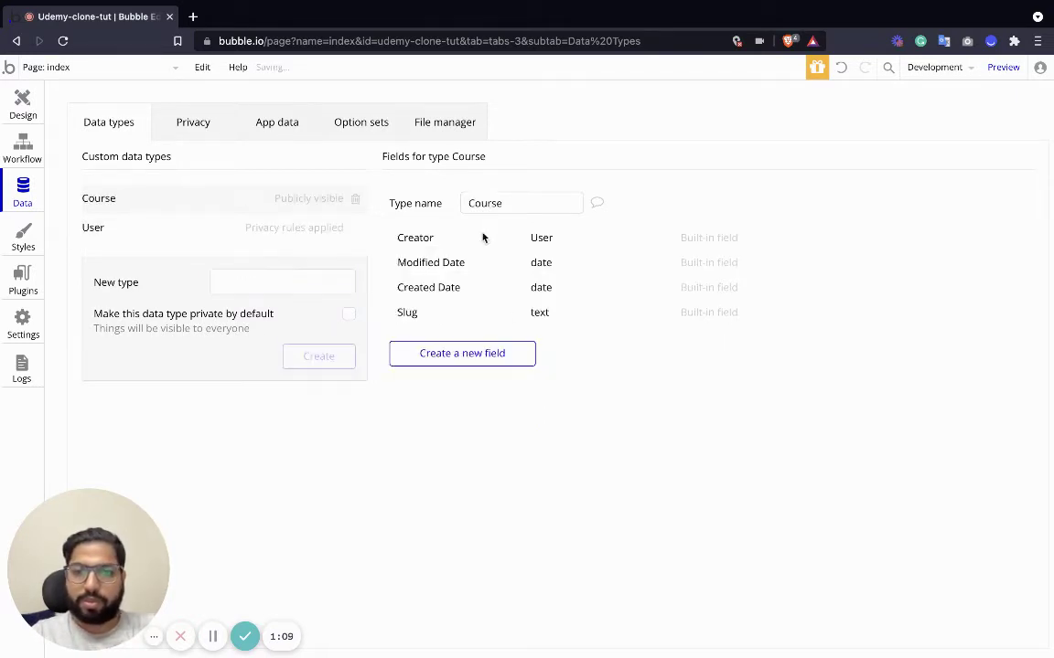
pyautogui.click(475, 357)
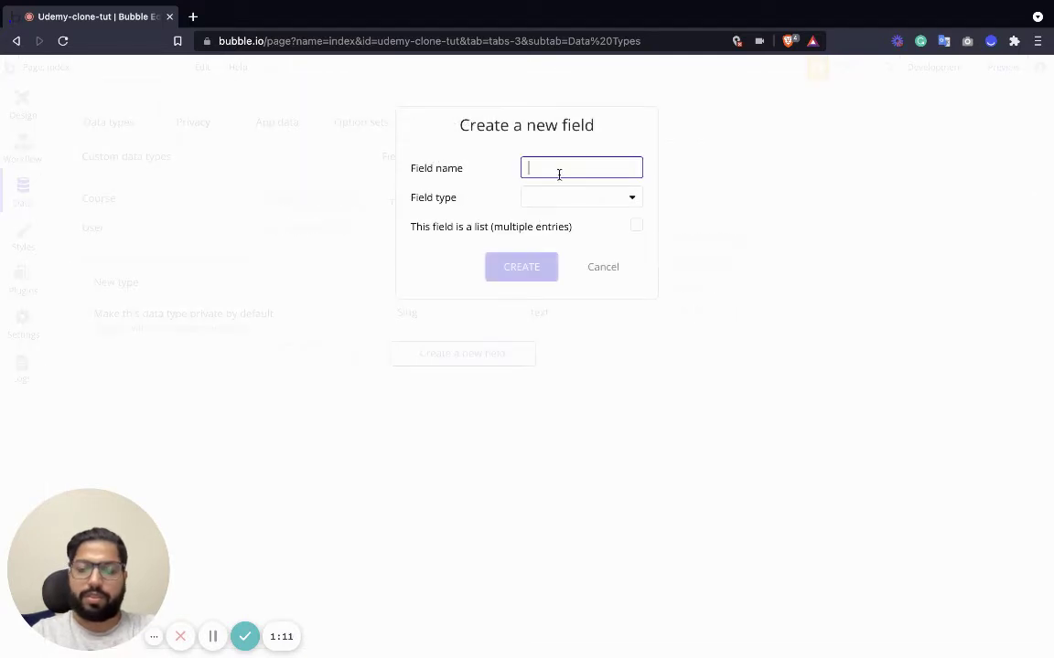
pyautogui.write('Cour')
pyautogui.click(593, 266)
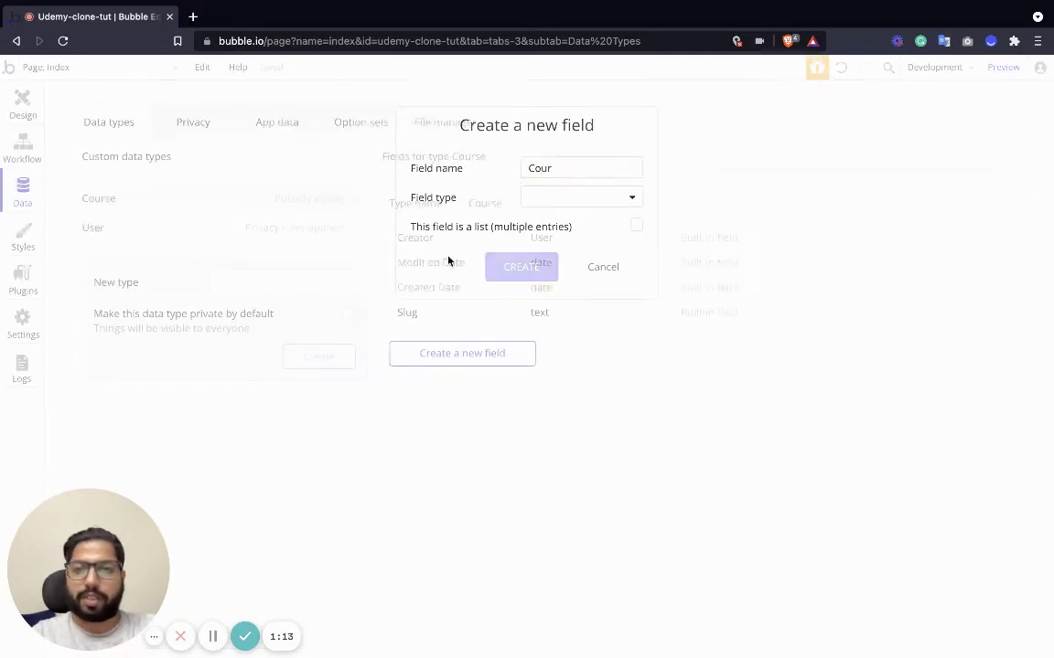
# Add a Purchased Course field to User holding a list of Courses.
pyautogui.click(115, 229)
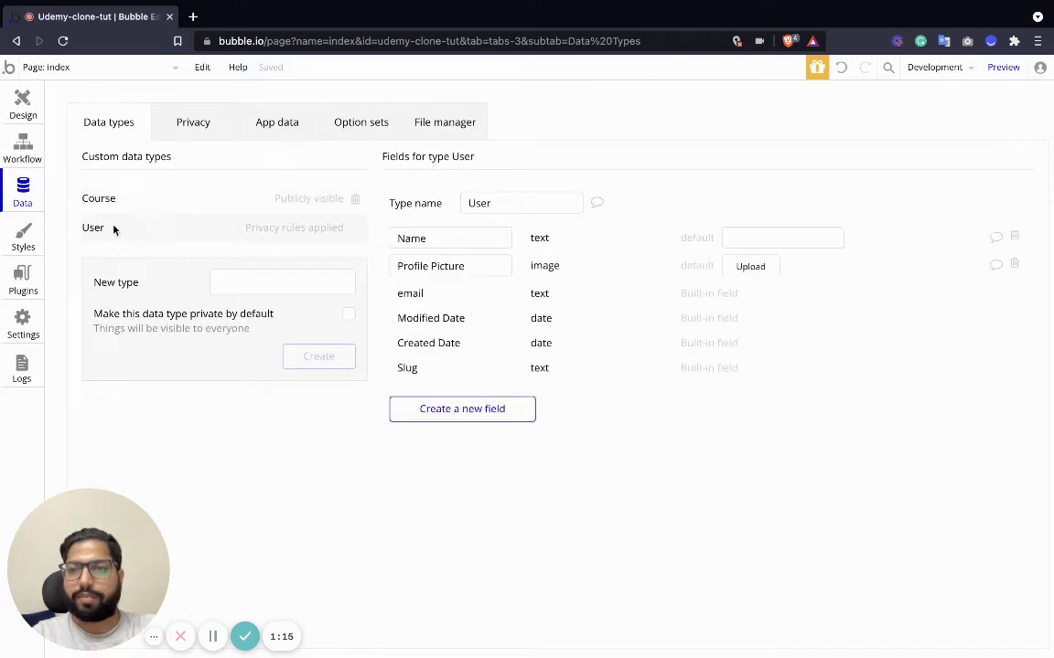
pyautogui.click(469, 409)
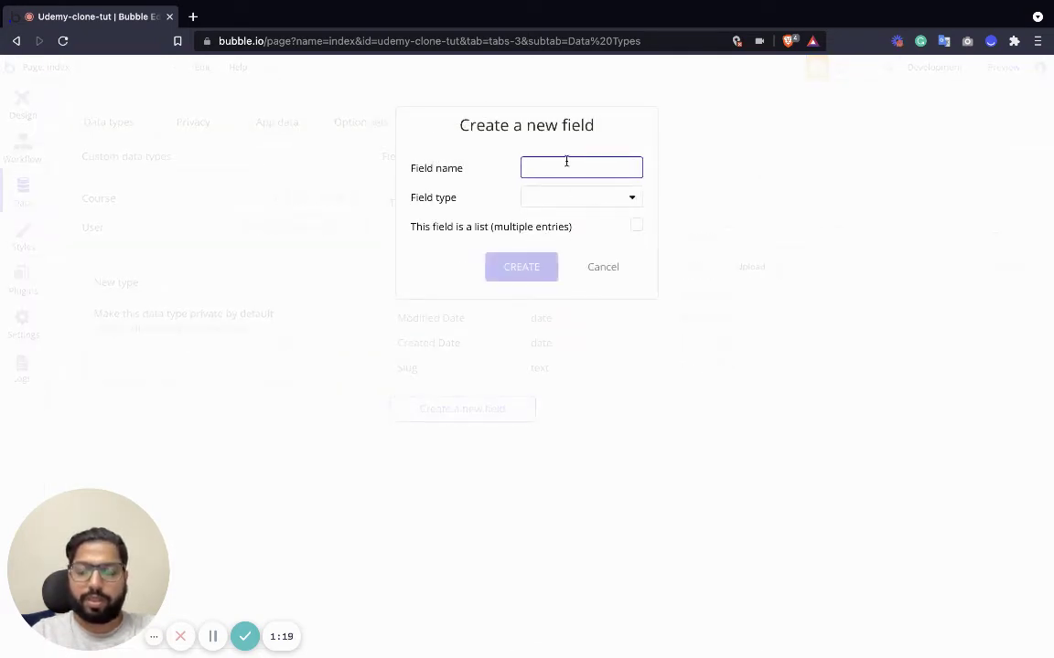
pyautogui.write('Pur')
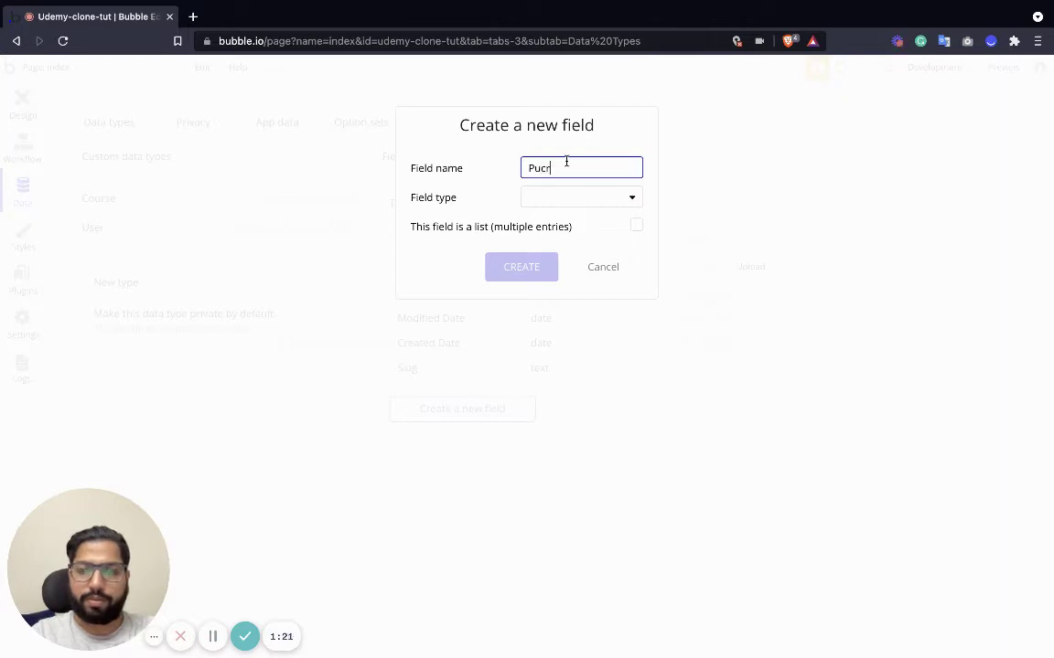
pyautogui.write('chased Course')
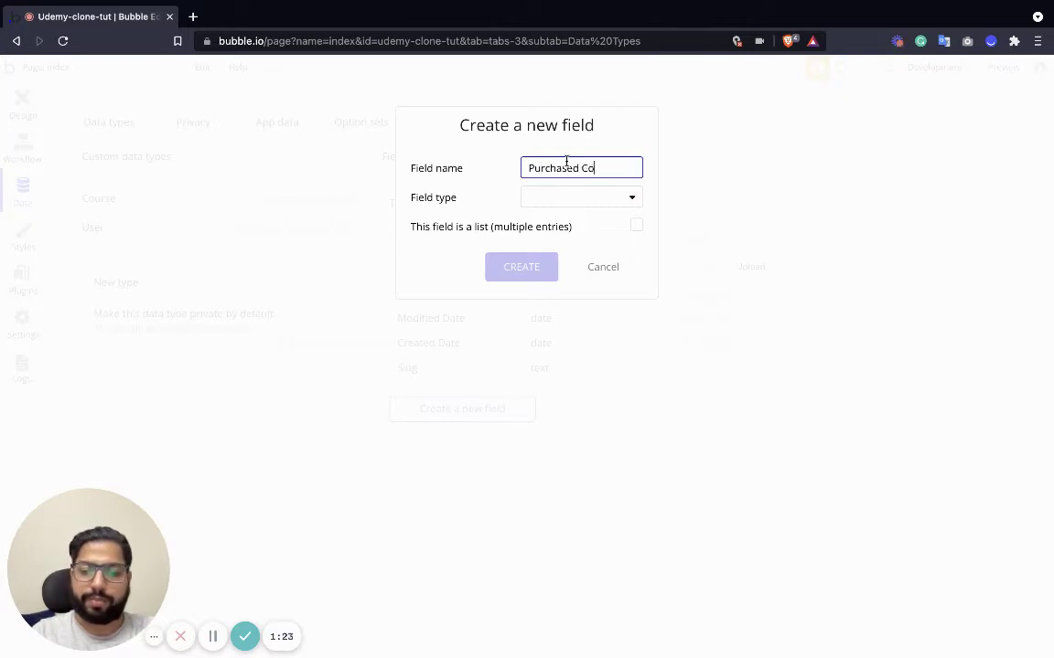
pyautogui.click(567, 198)
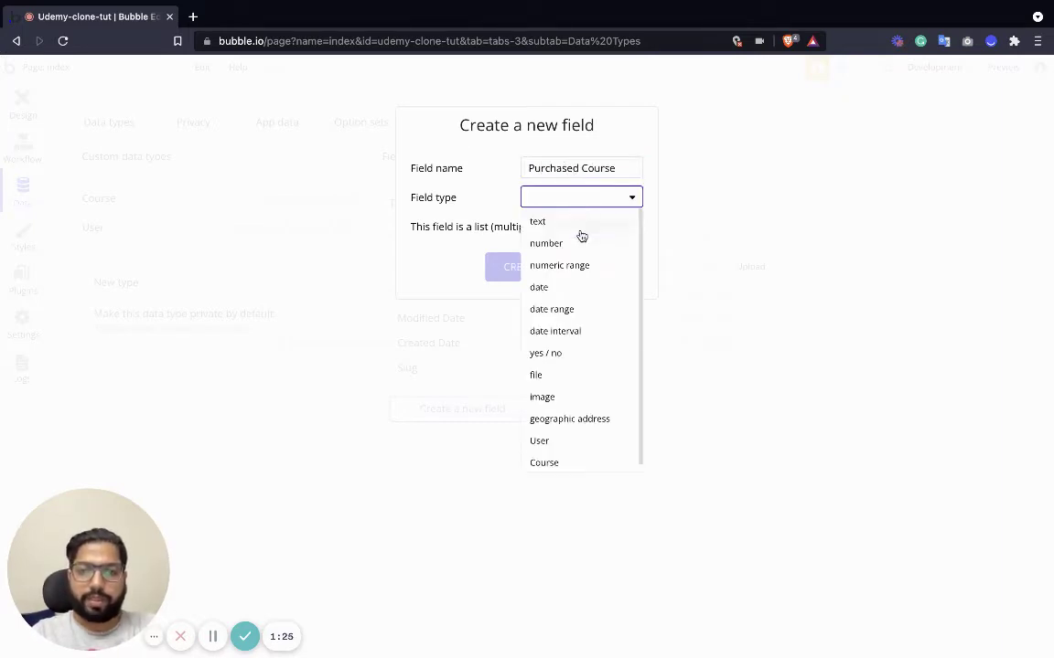
pyautogui.click(557, 456)
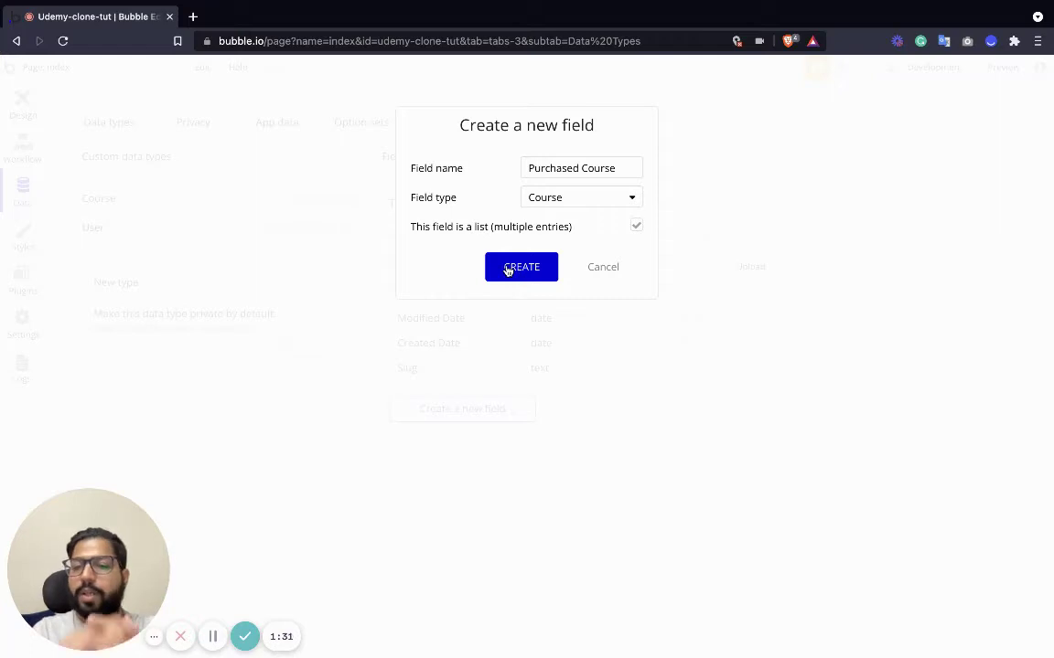
pyautogui.click(507, 270)
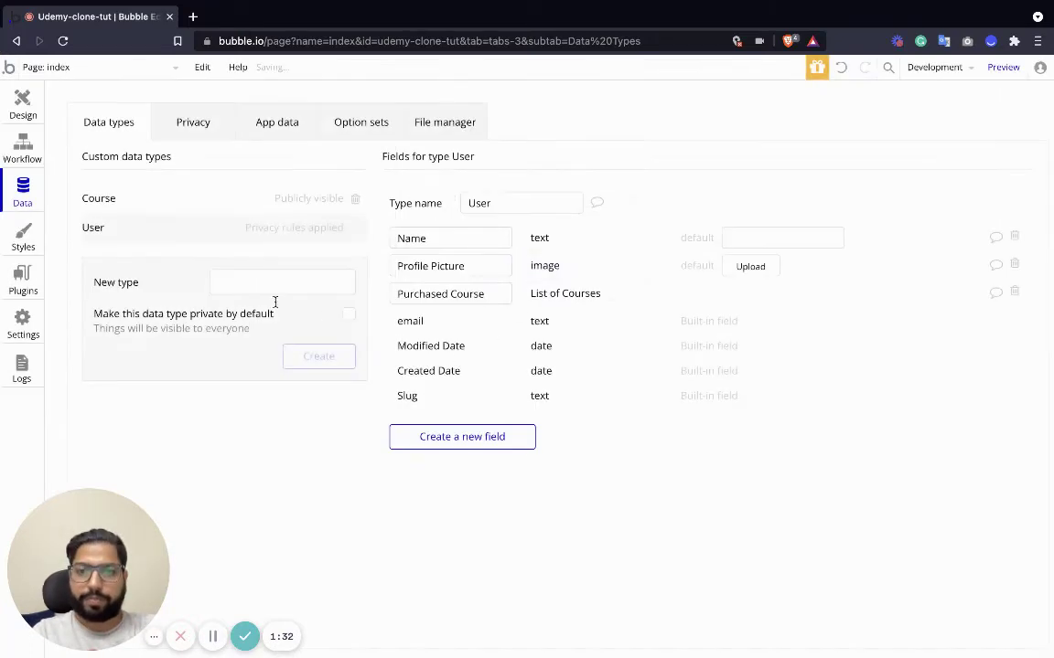
# Add Course Title and Course Description text fields to the Course type.
pyautogui.click(153, 200)
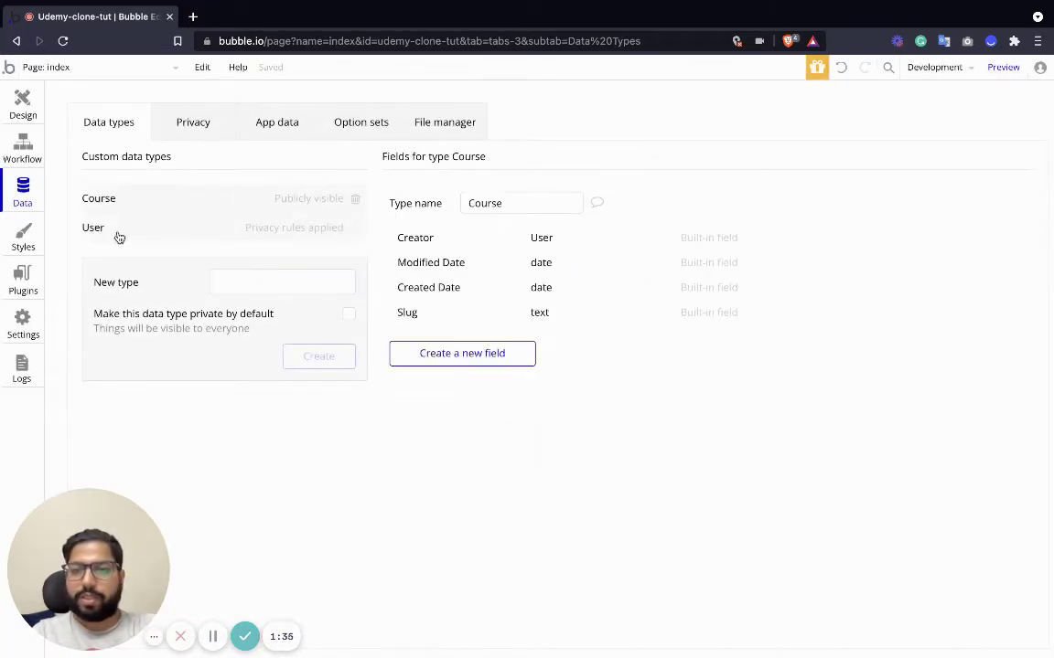
pyautogui.click(466, 356)
pyautogui.write('C')
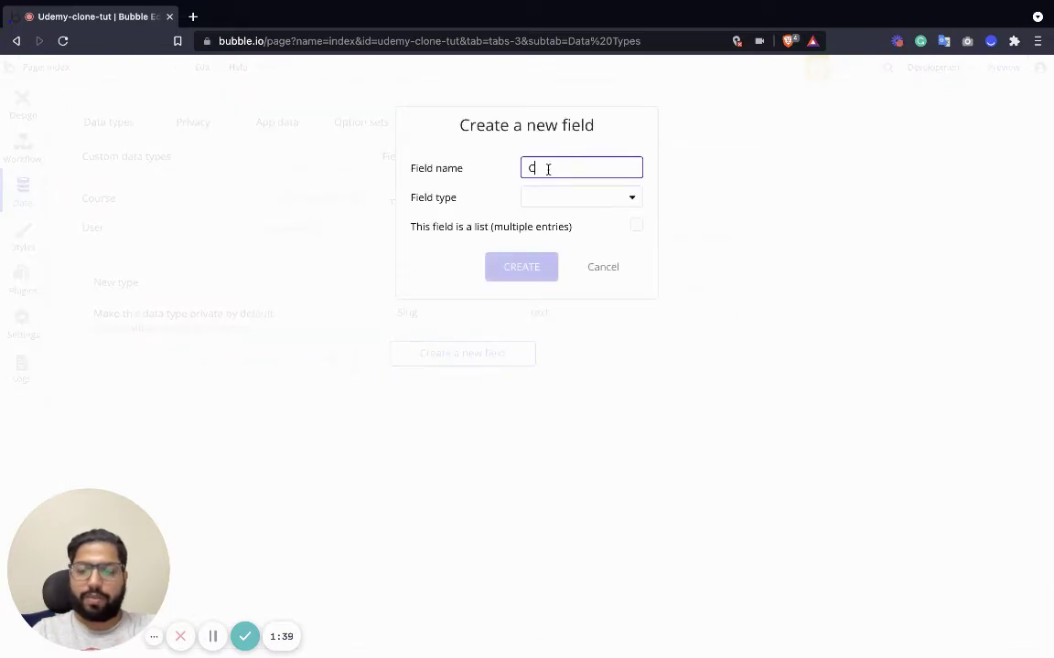
pyautogui.write('ourse Name')
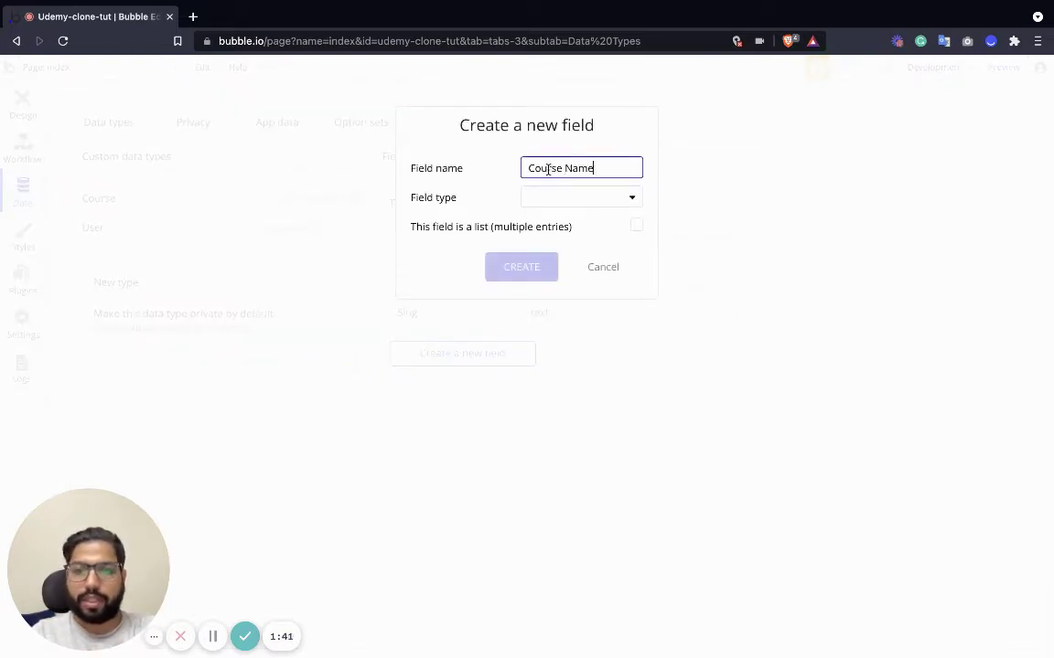
pyautogui.press('BackSpace')
pyautogui.press('BackSpace')
pyautogui.press('BackSpace')
pyautogui.press('BackSpace')
pyautogui.press('BackSpace')
pyautogui.write('Title')
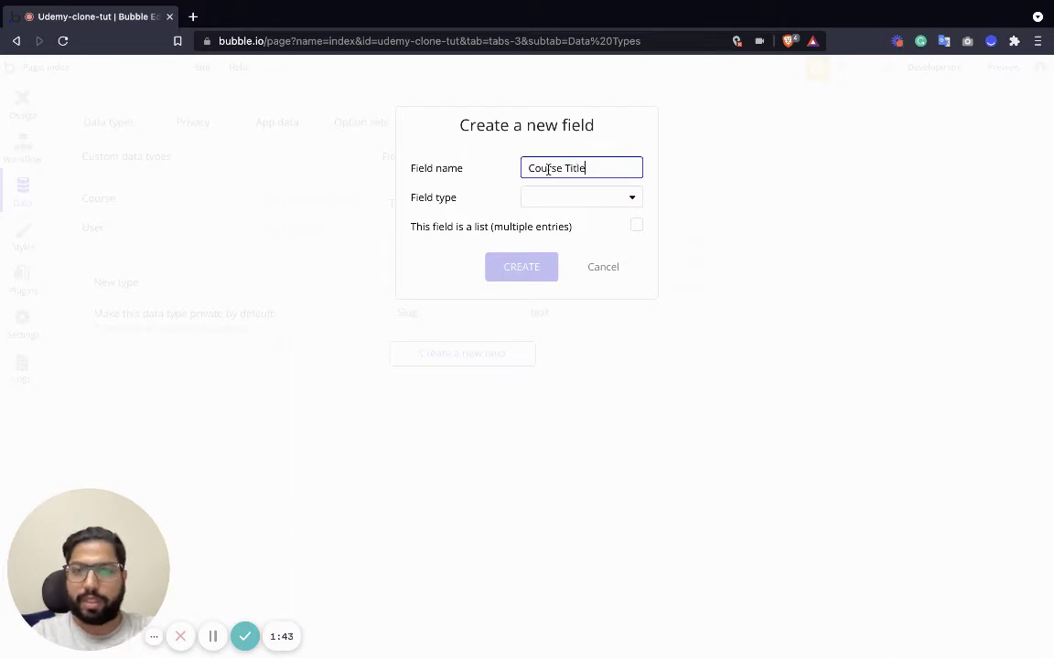
pyautogui.click(564, 198)
pyautogui.click(557, 219)
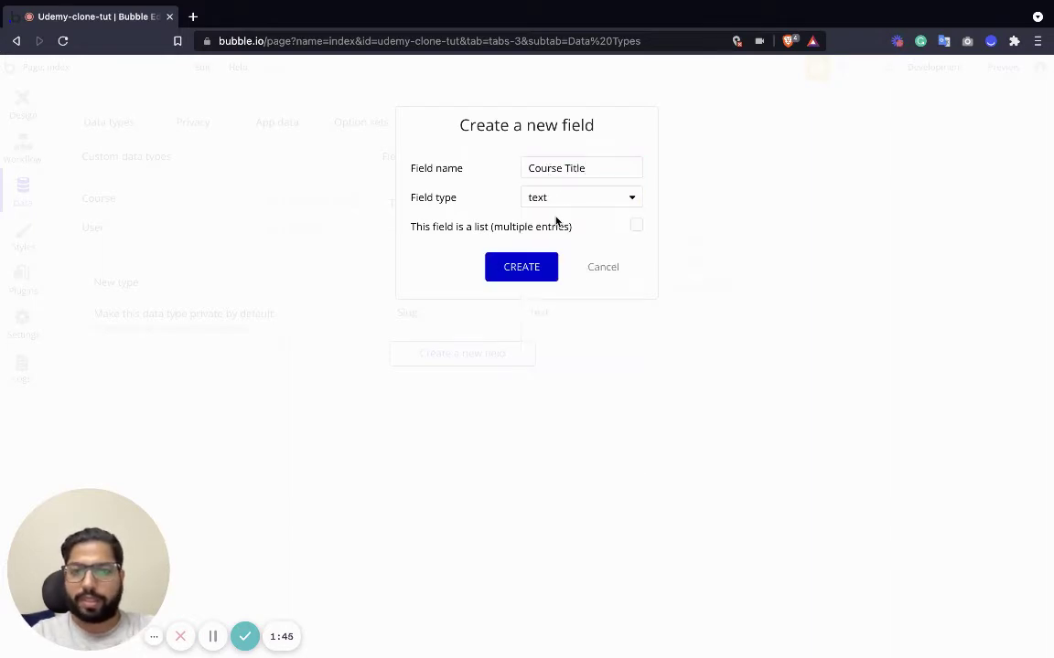
pyautogui.click(536, 270)
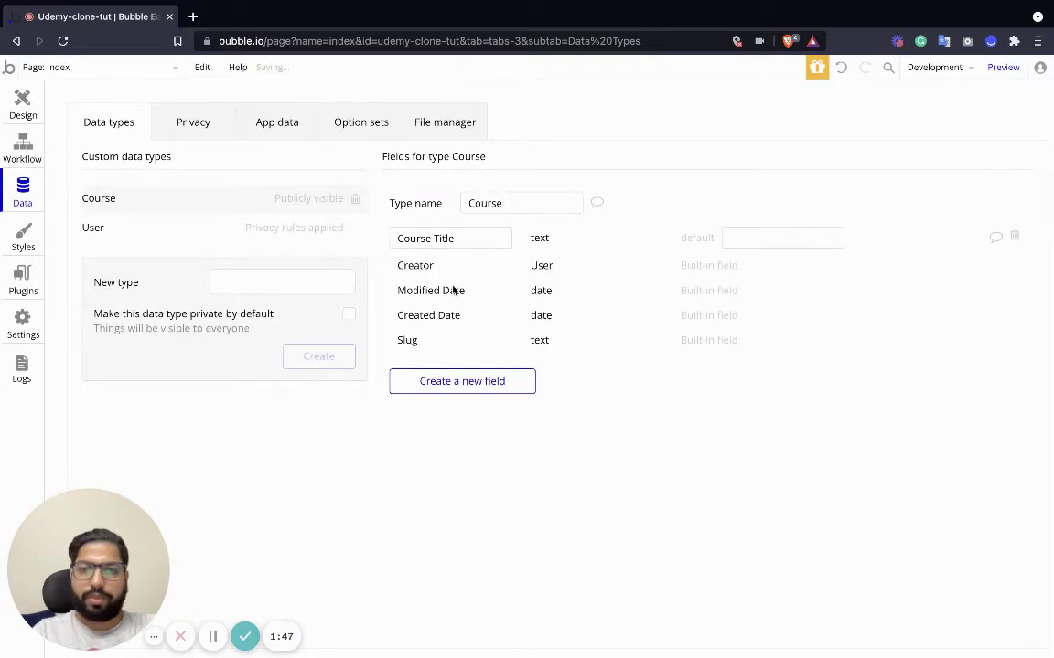
pyautogui.write('C')
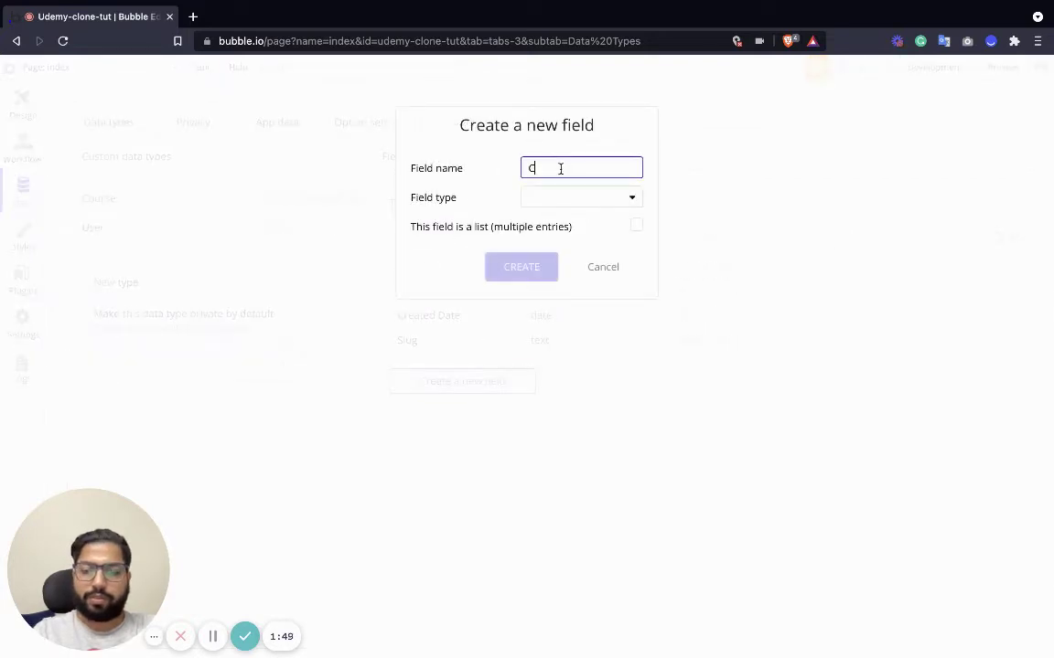
pyautogui.write('ourse Desc')
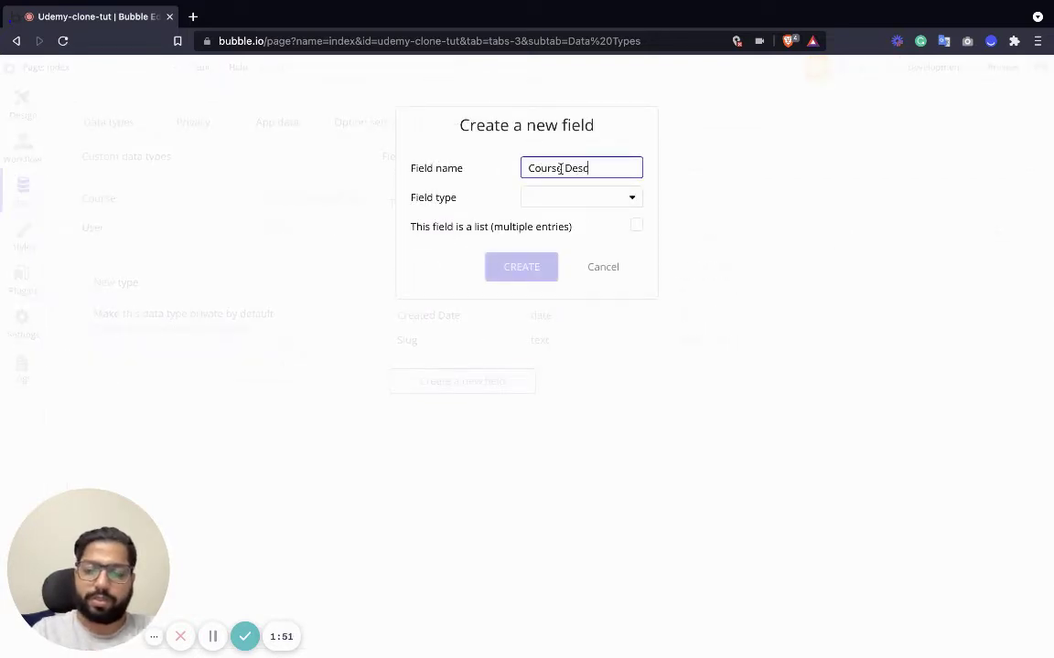
pyautogui.write('ription')
pyautogui.click(576, 200)
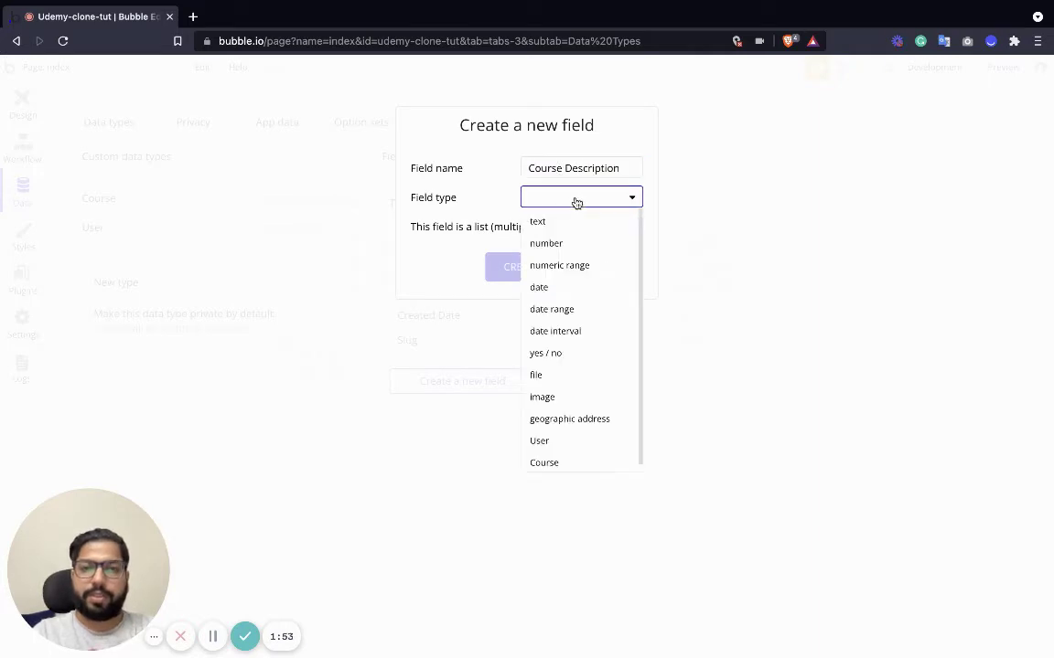
pyautogui.click(549, 221)
pyautogui.click(529, 267)
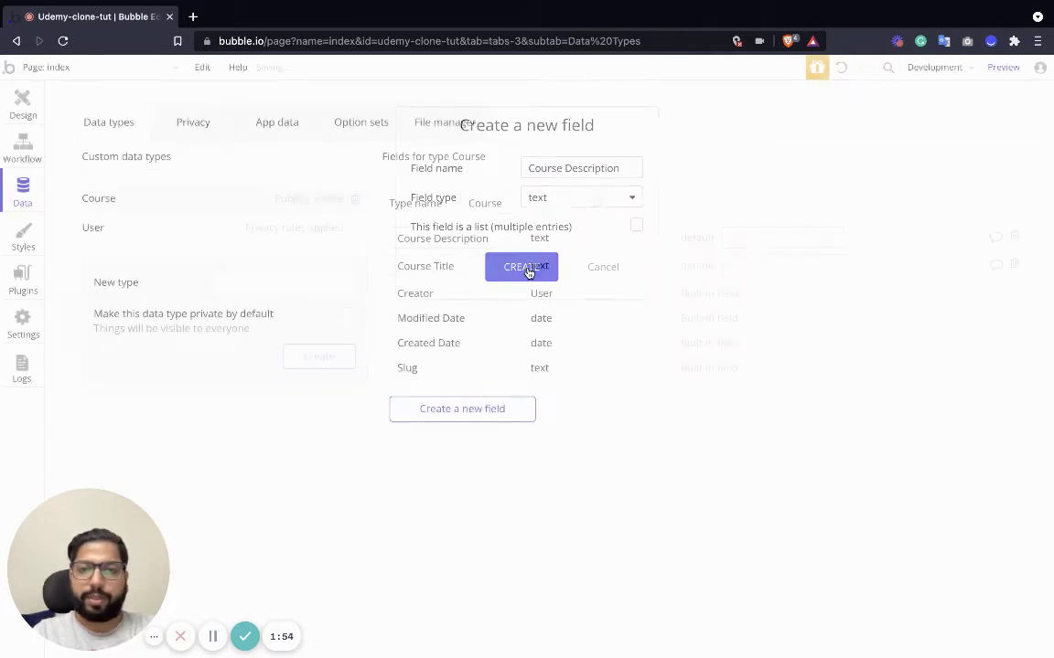
# Add a Cover Picture image field to Course.
pyautogui.click(462, 409)
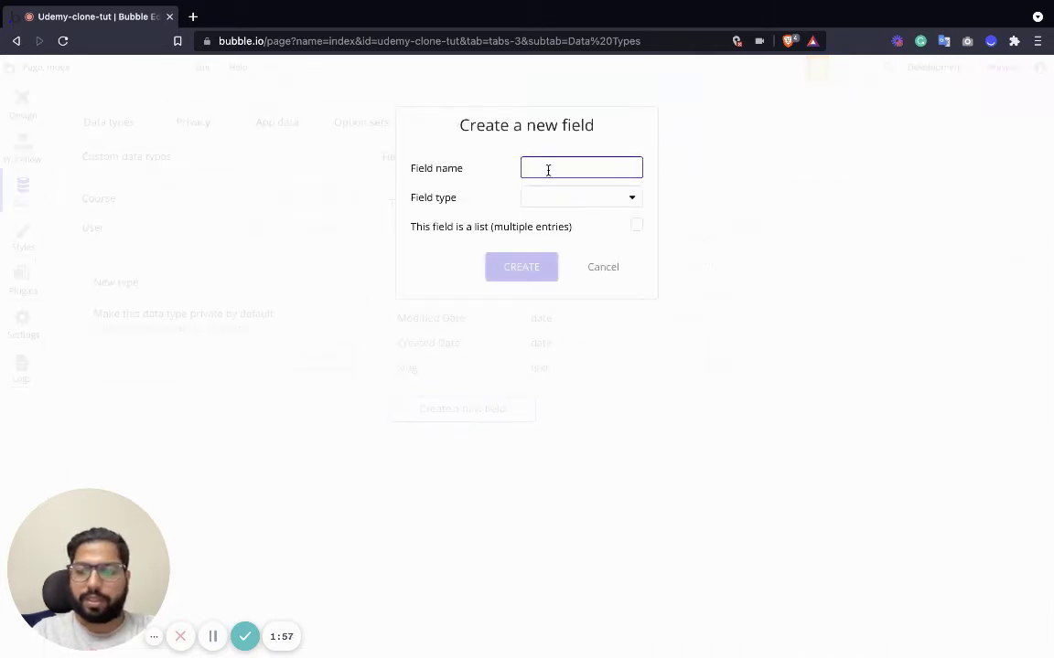
pyautogui.write('Cover')
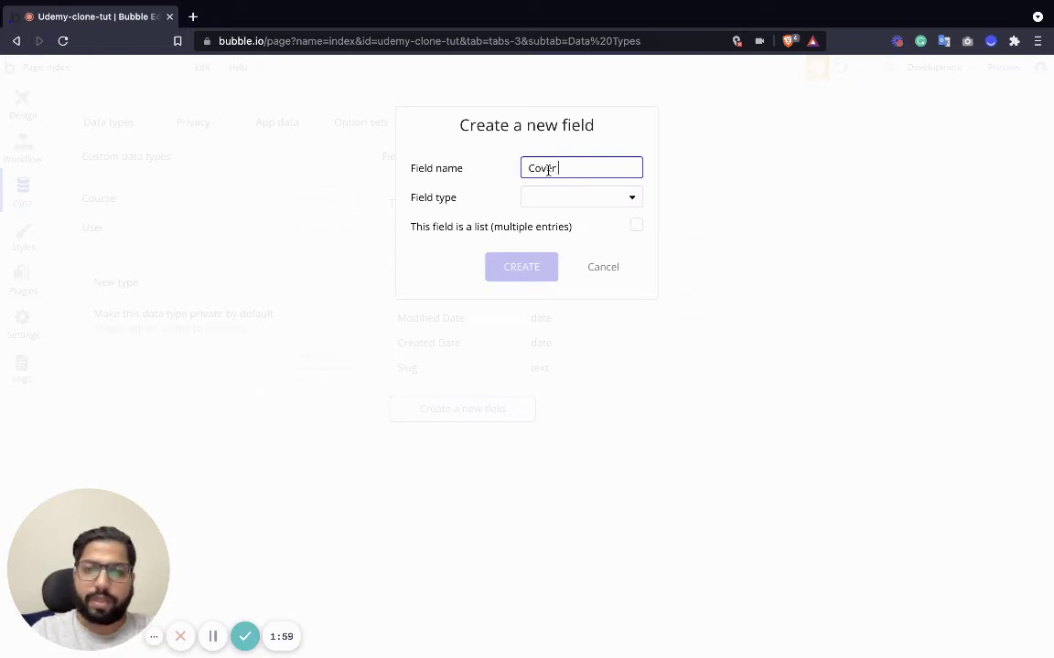
pyautogui.write(' Picture')
pyautogui.click(574, 198)
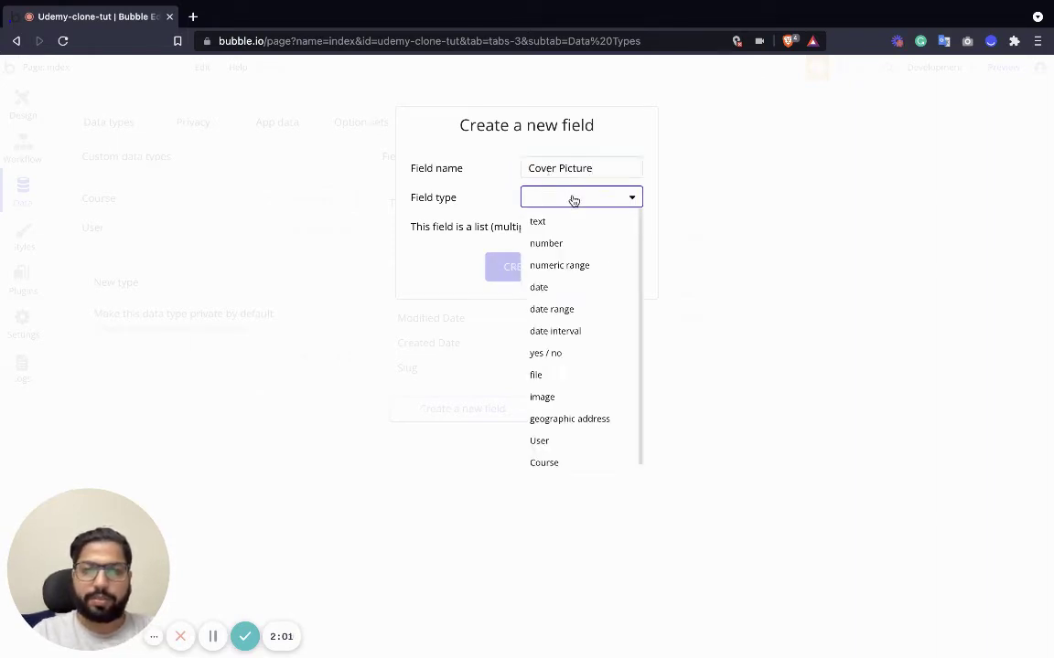
pyautogui.click(559, 398)
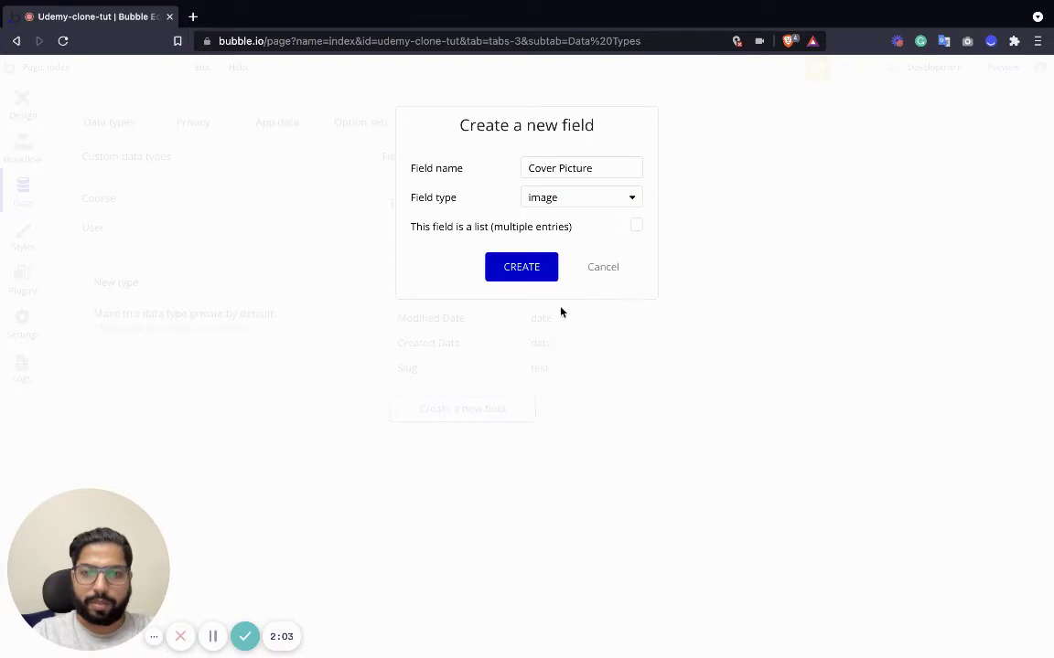
pyautogui.click(530, 272)
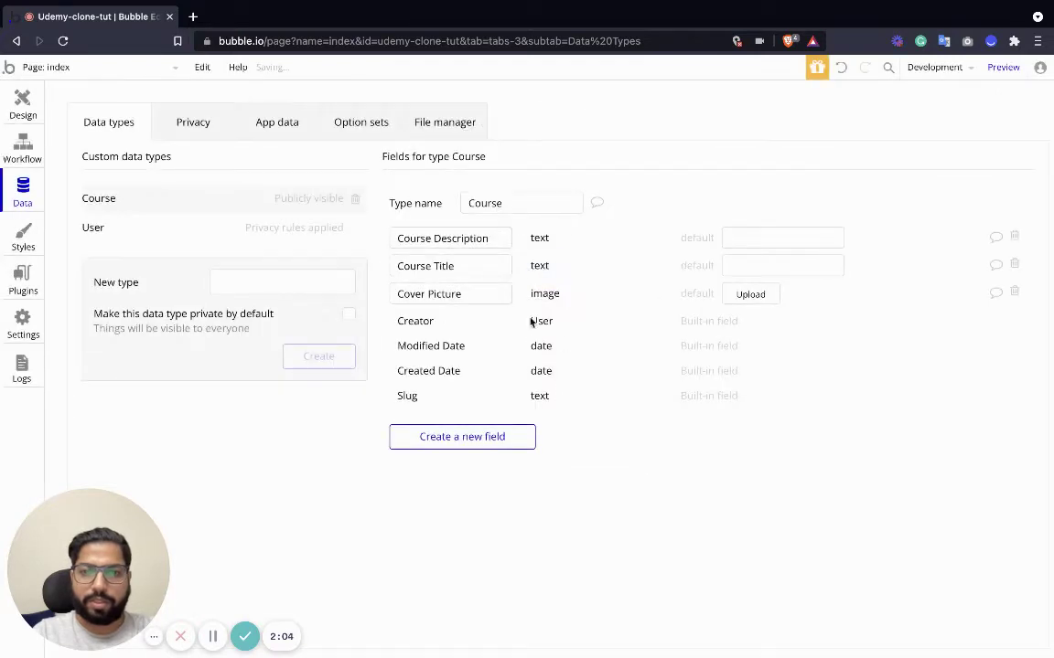
# Add a Price number field to Course.
pyautogui.click(462, 437)
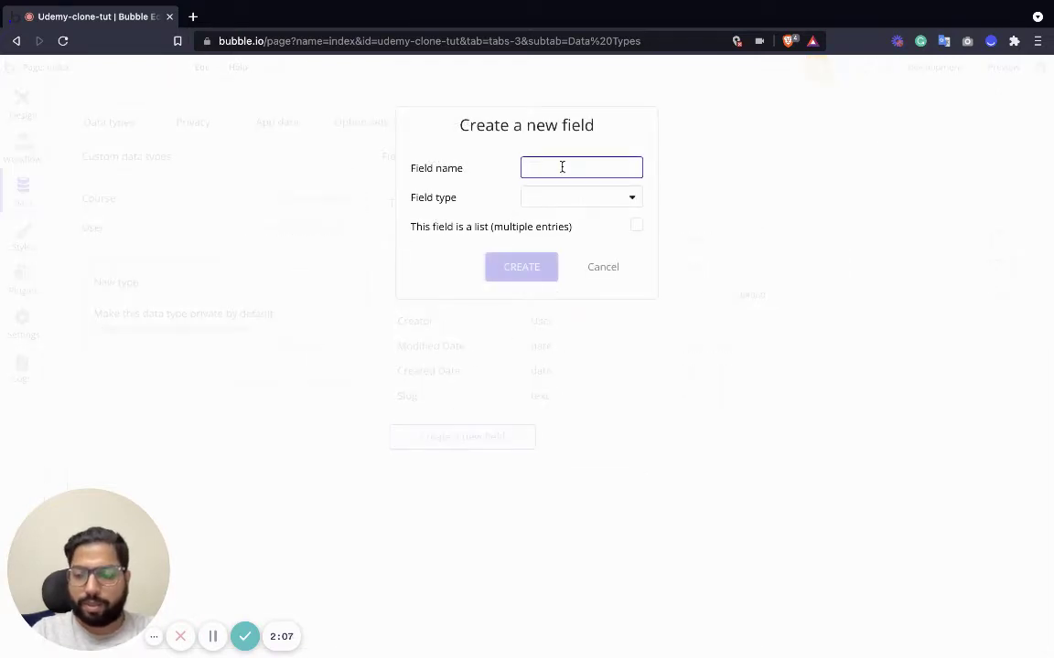
pyautogui.write('Price')
pyautogui.click(590, 200)
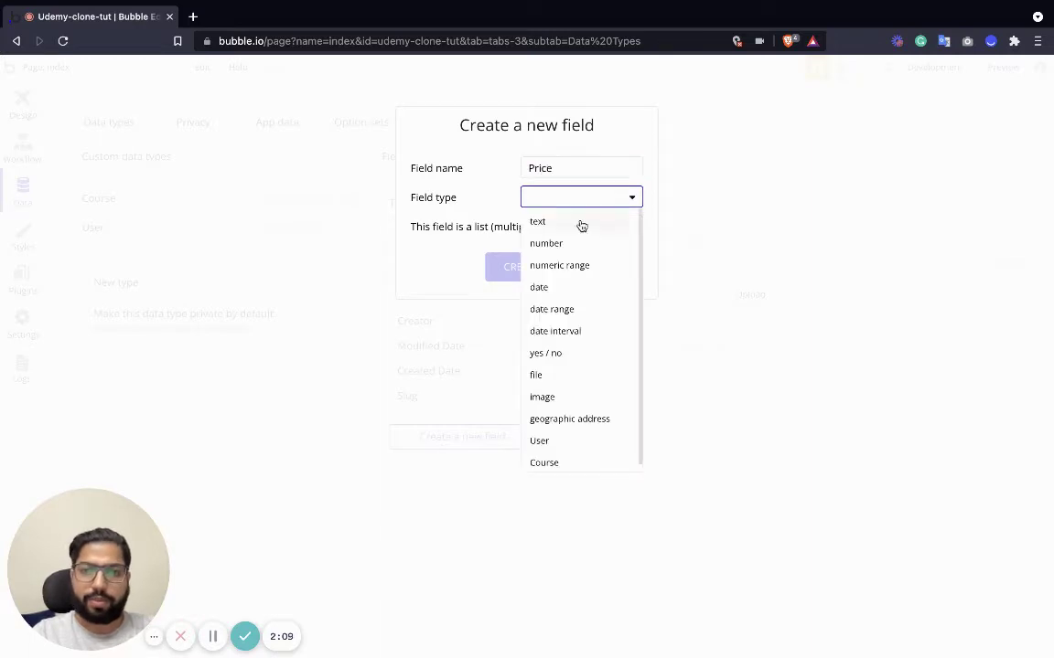
pyautogui.click(570, 224)
pyautogui.click(560, 202)
pyautogui.click(560, 224)
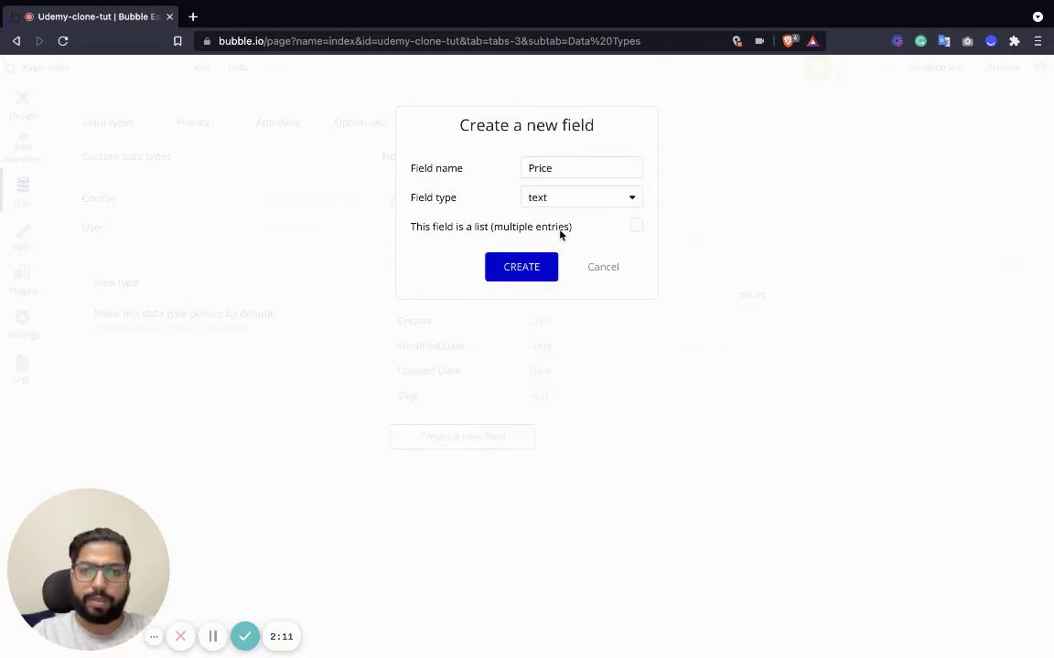
pyautogui.click(560, 205)
pyautogui.click(558, 245)
pyautogui.click(507, 273)
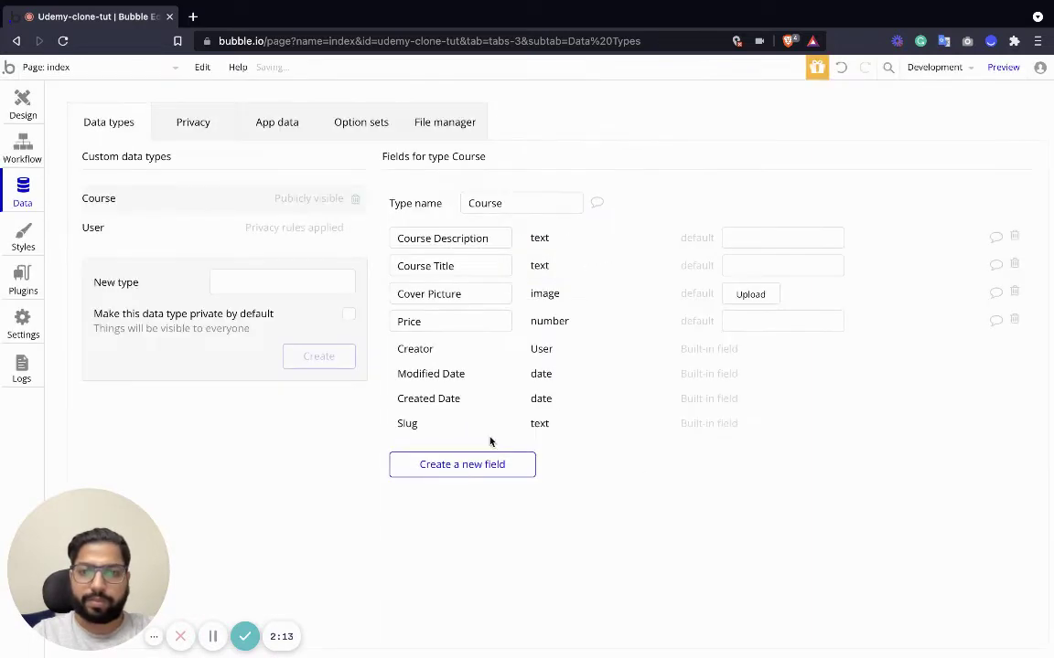
# Add a Published yes/no field to Course with default value no.
pyautogui.click(460, 471)
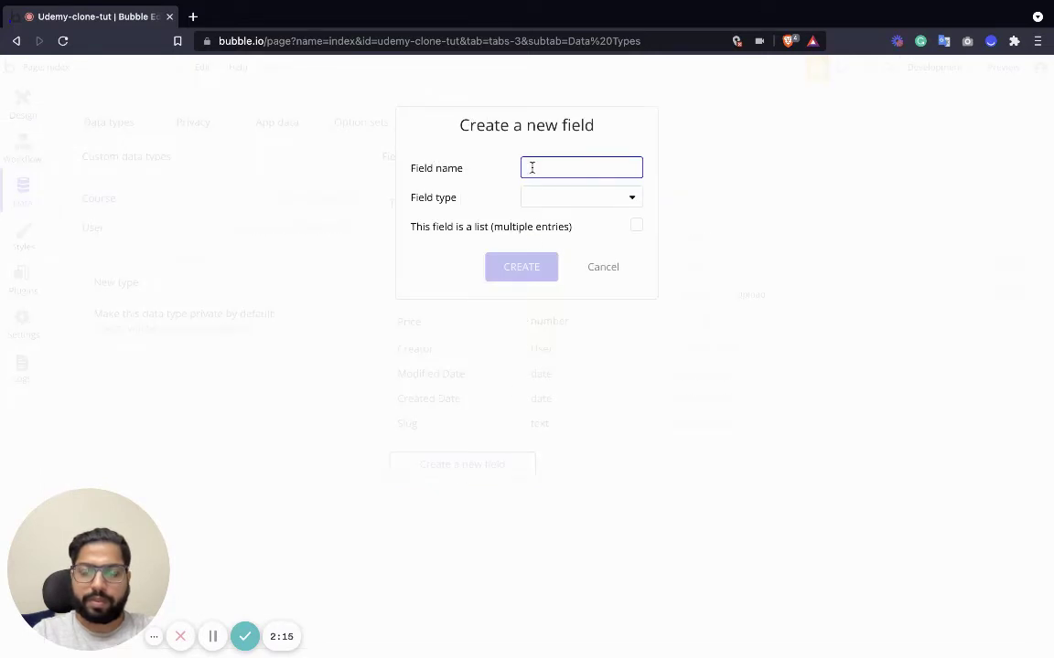
pyautogui.write('Published')
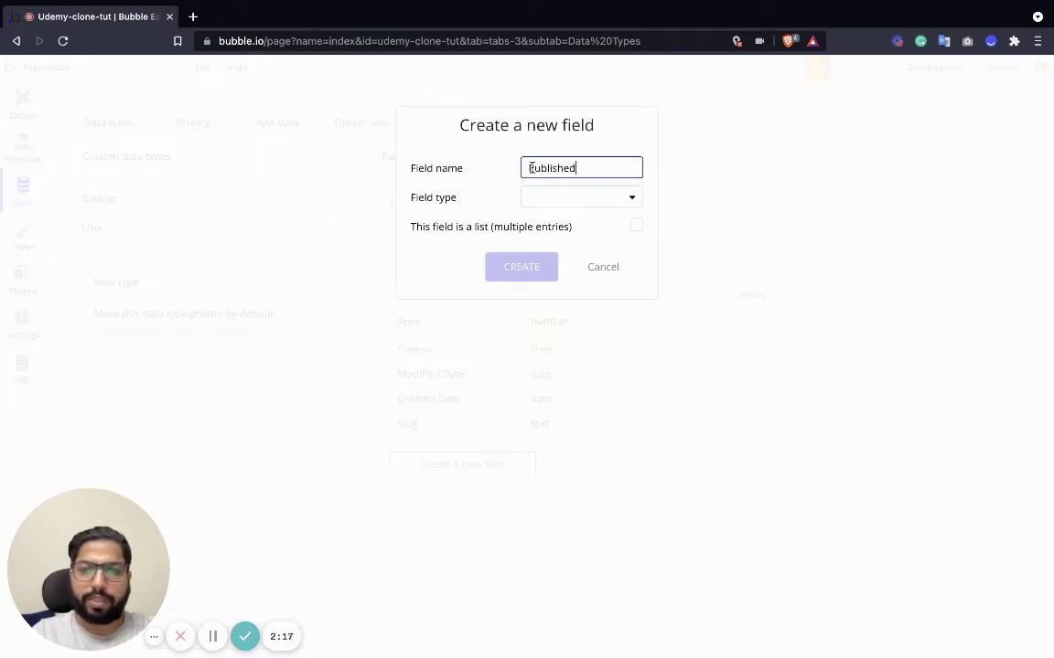
pyautogui.click(557, 198)
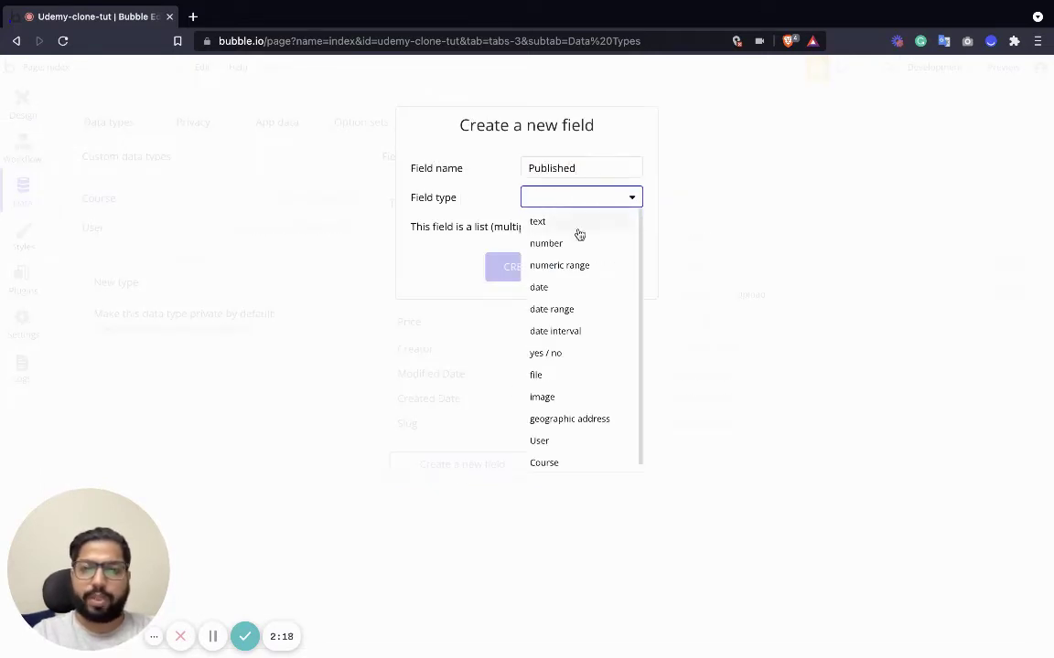
pyautogui.click(570, 360)
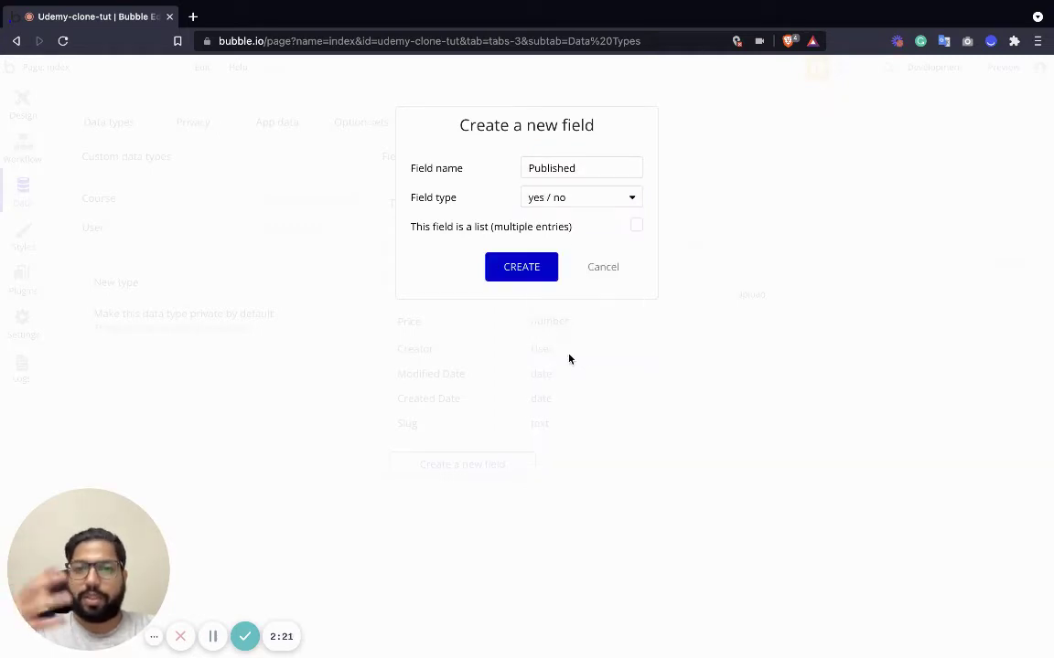
pyautogui.click(539, 267)
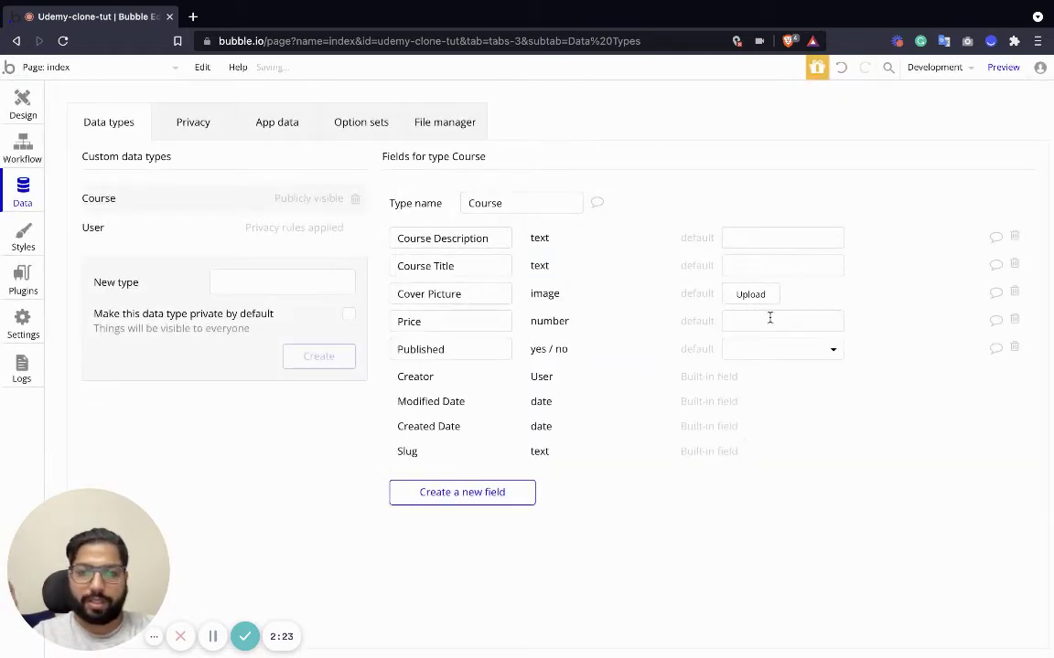
pyautogui.click(805, 351)
pyautogui.click(752, 397)
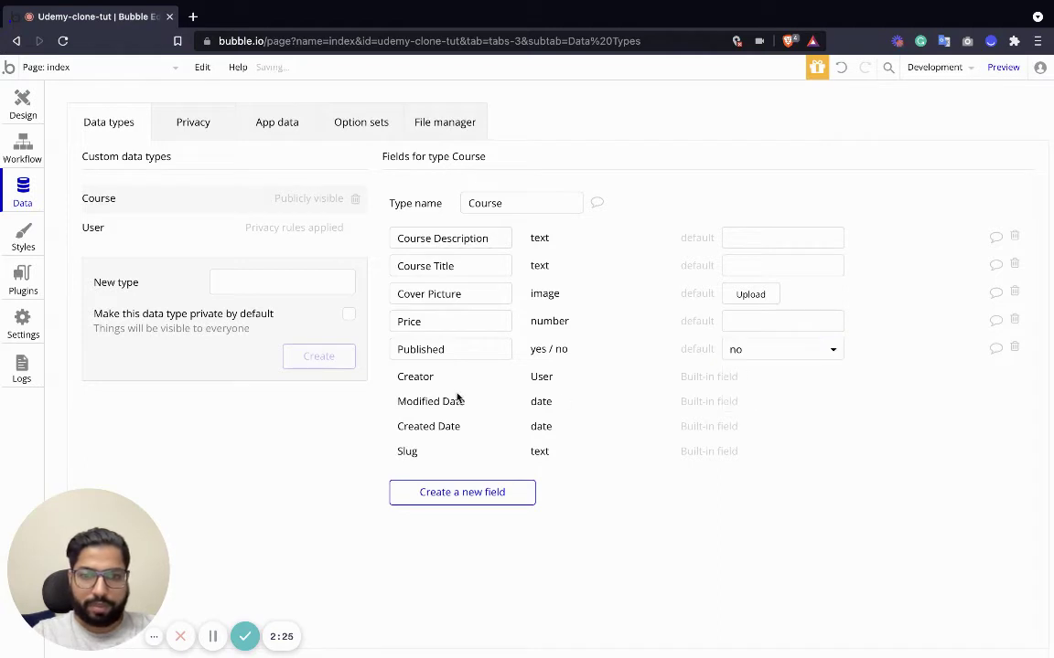
# Add an Enrolled Students field to Course holding a list of Users.
pyautogui.click(454, 492)
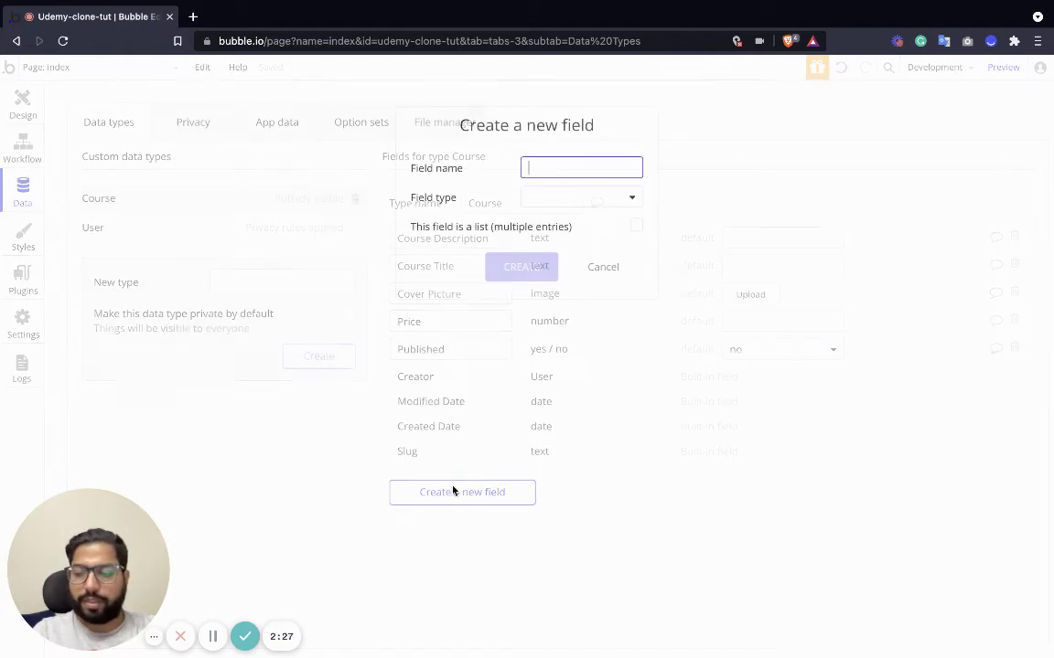
pyautogui.write('St')
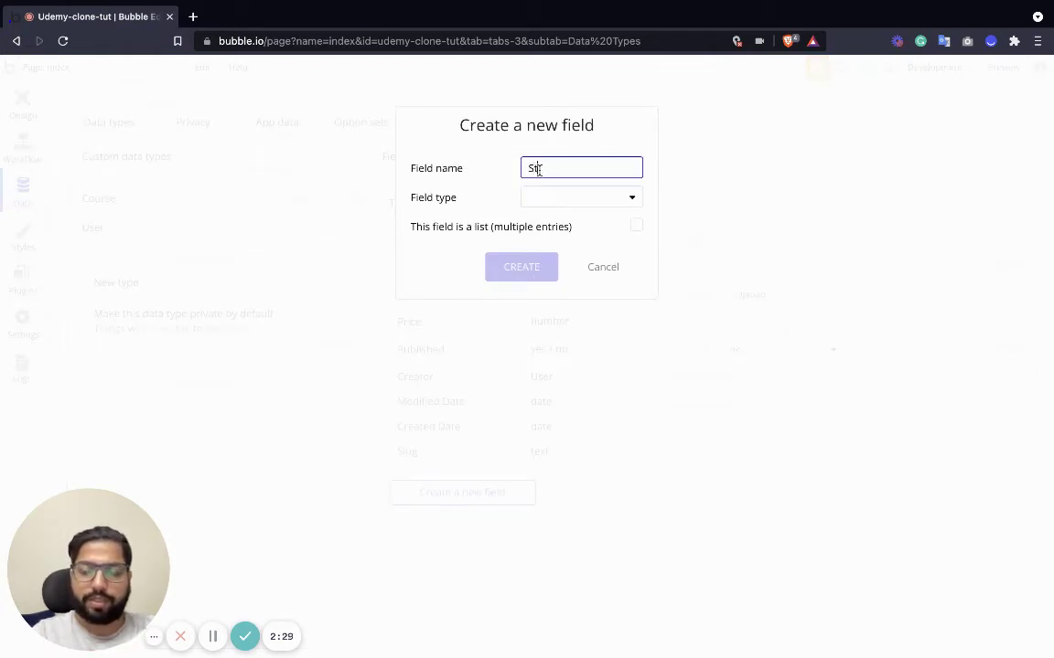
pyautogui.write('udents')
pyautogui.click(584, 197)
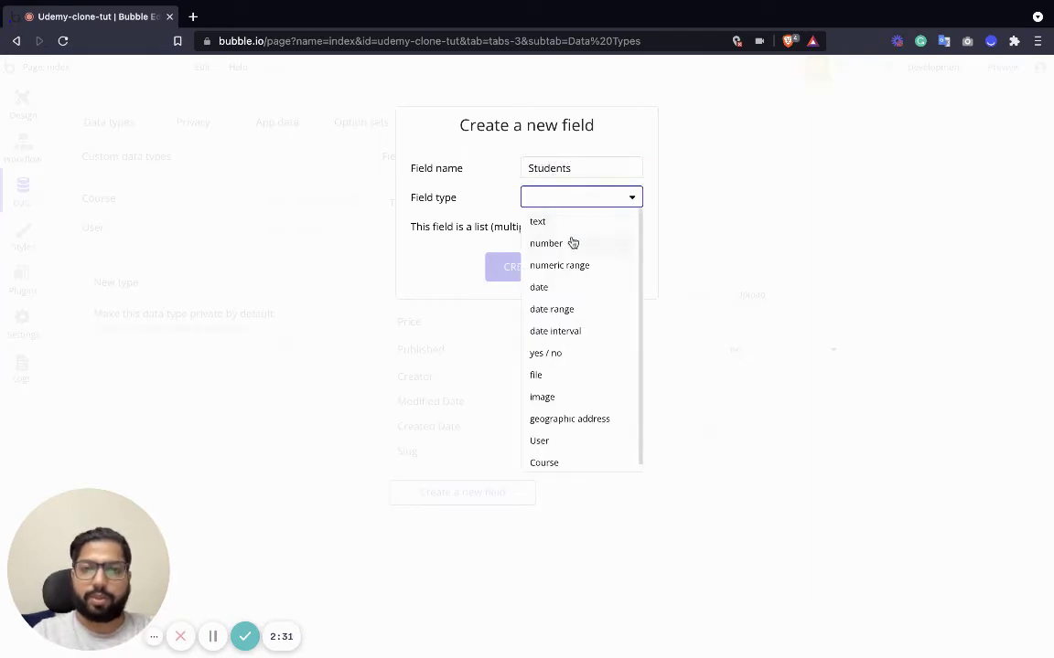
pyautogui.click(575, 168)
pyautogui.write('Enrolled')
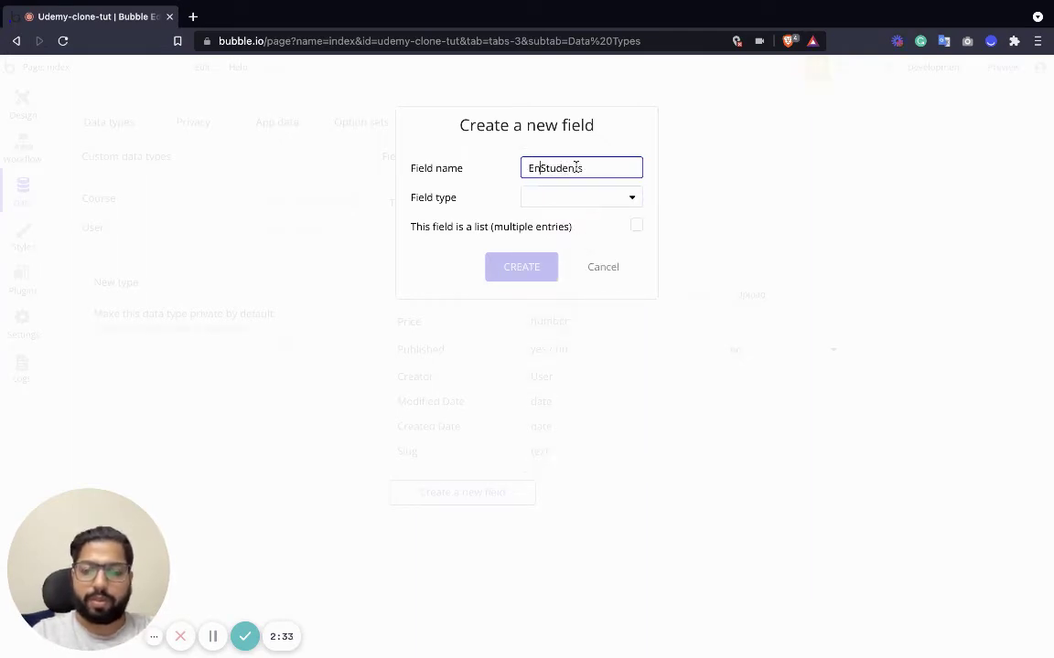
pyautogui.click(599, 198)
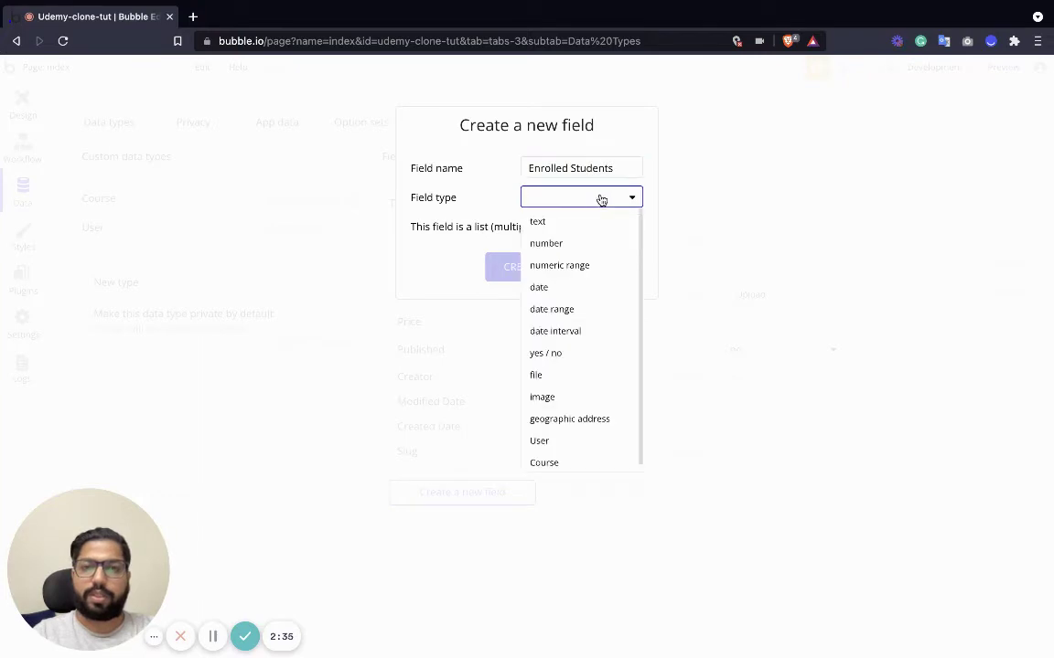
pyautogui.click(550, 441)
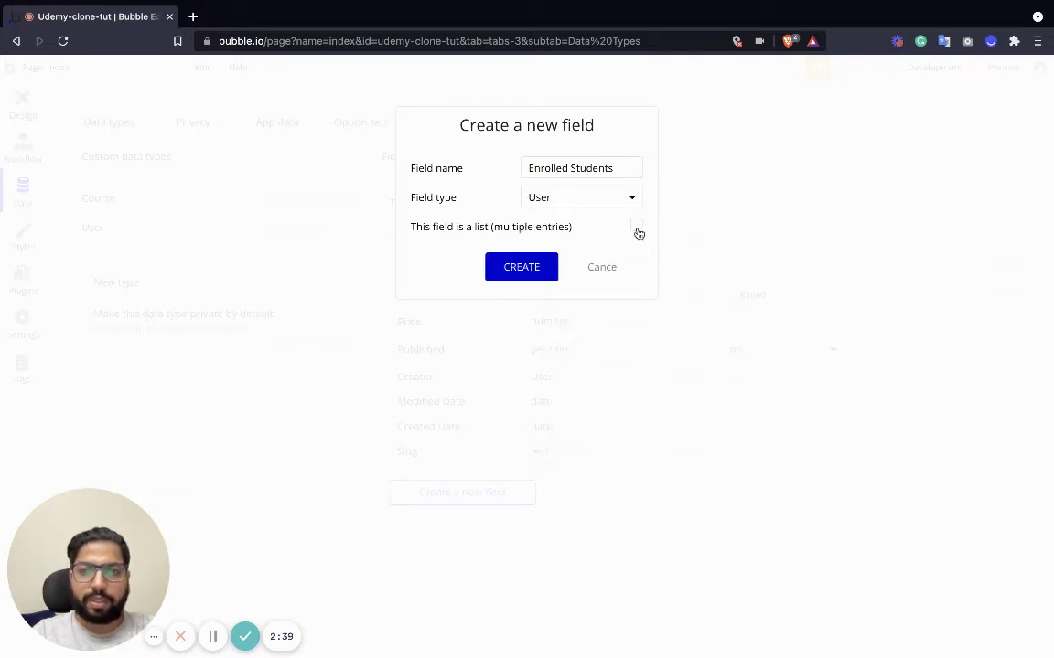
pyautogui.click(637, 229)
pyautogui.click(527, 267)
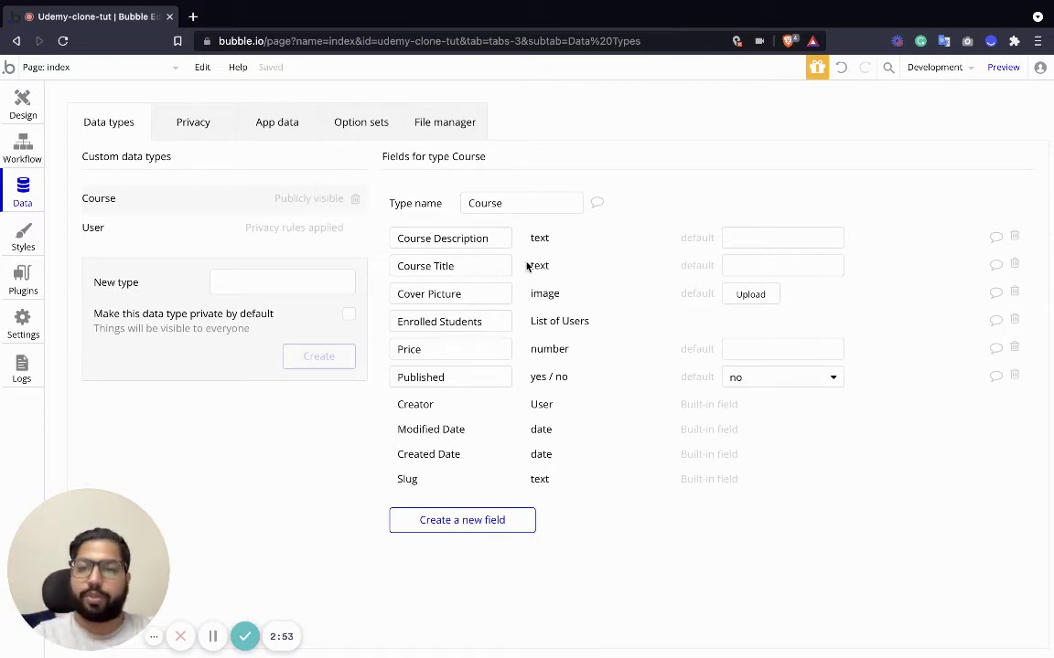
pyautogui.click(239, 280)
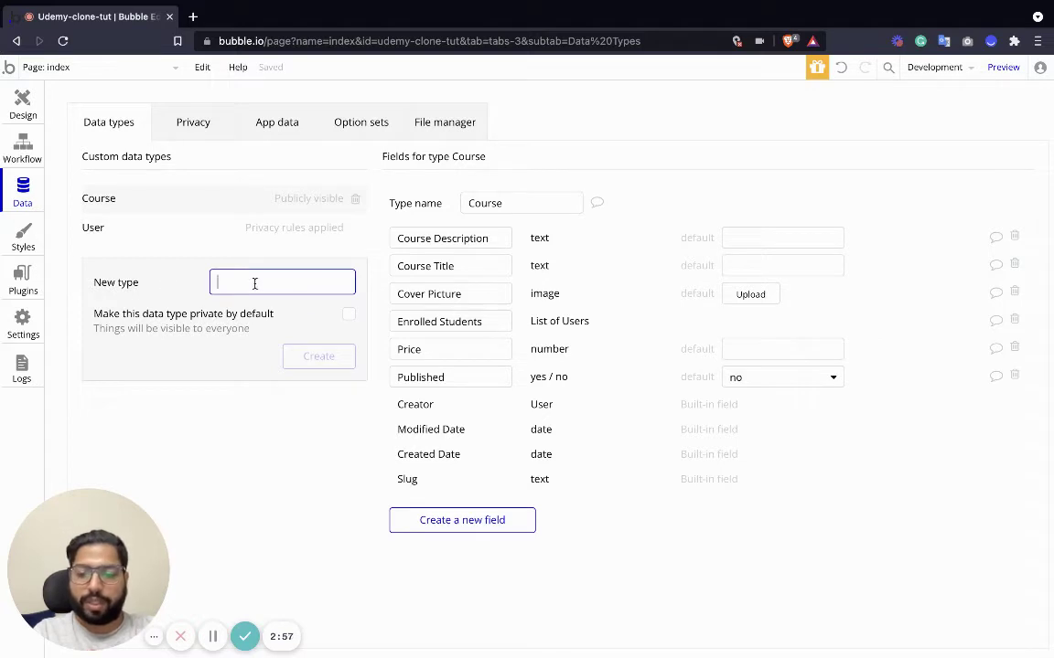
# Create the Video Lessons data type with a Video belongs to field of type Course.
pyautogui.write('Video L')
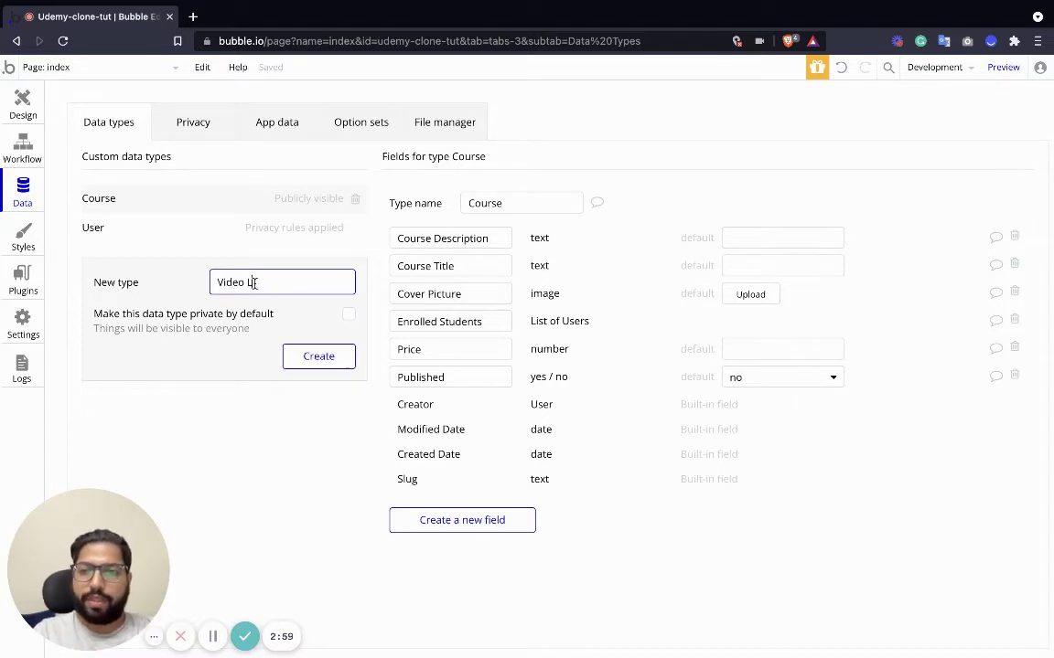
pyautogui.write('essons')
pyautogui.click(317, 355)
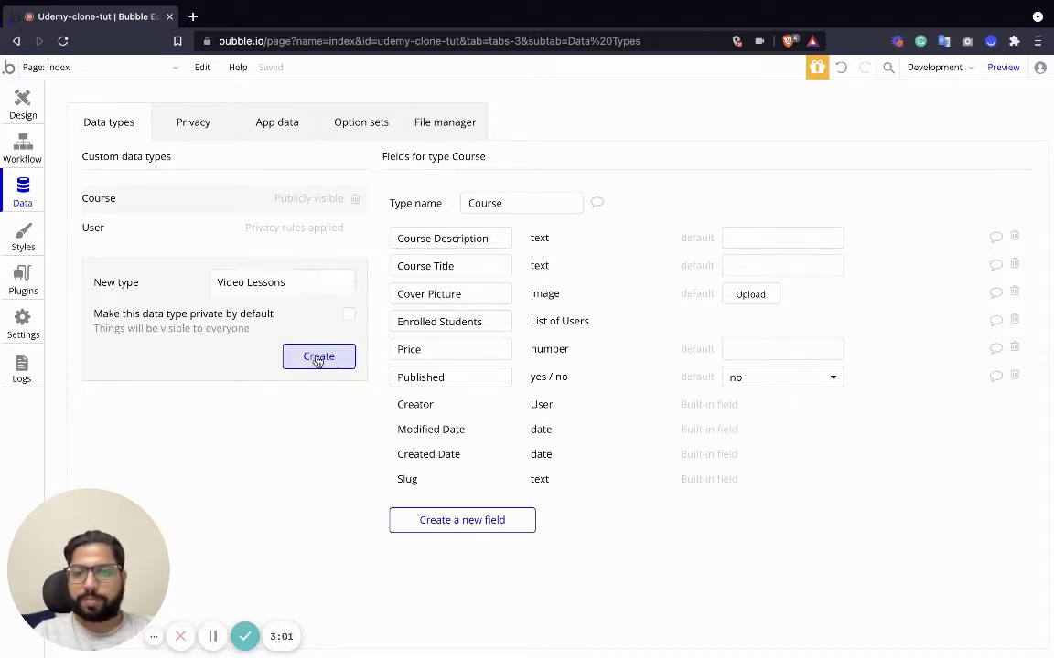
pyautogui.click(476, 362)
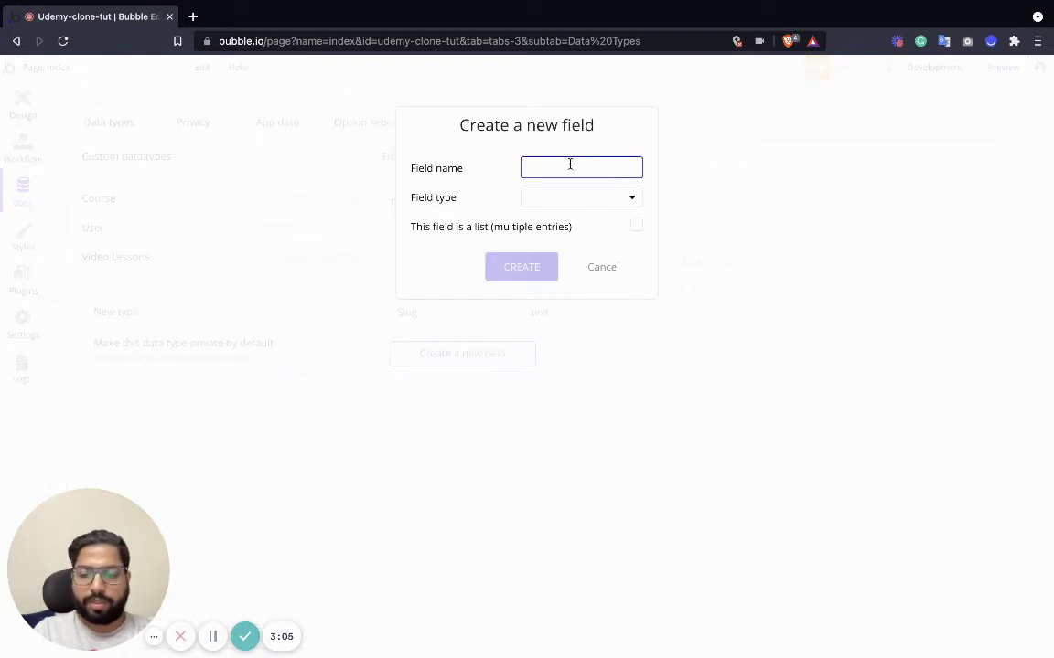
pyautogui.write('Video')
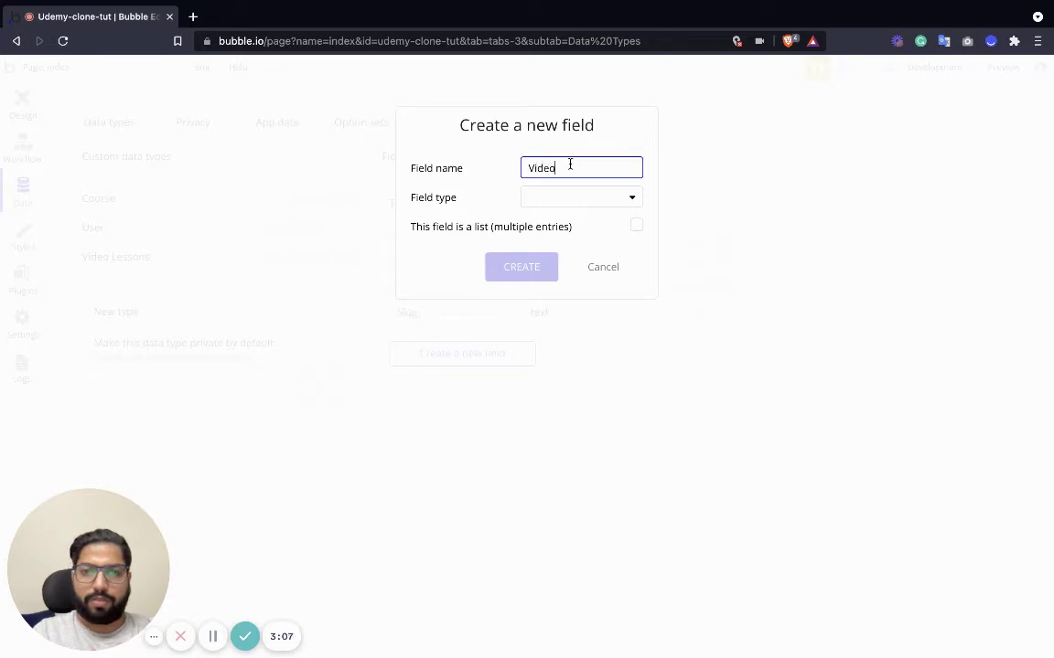
pyautogui.write(' Course')
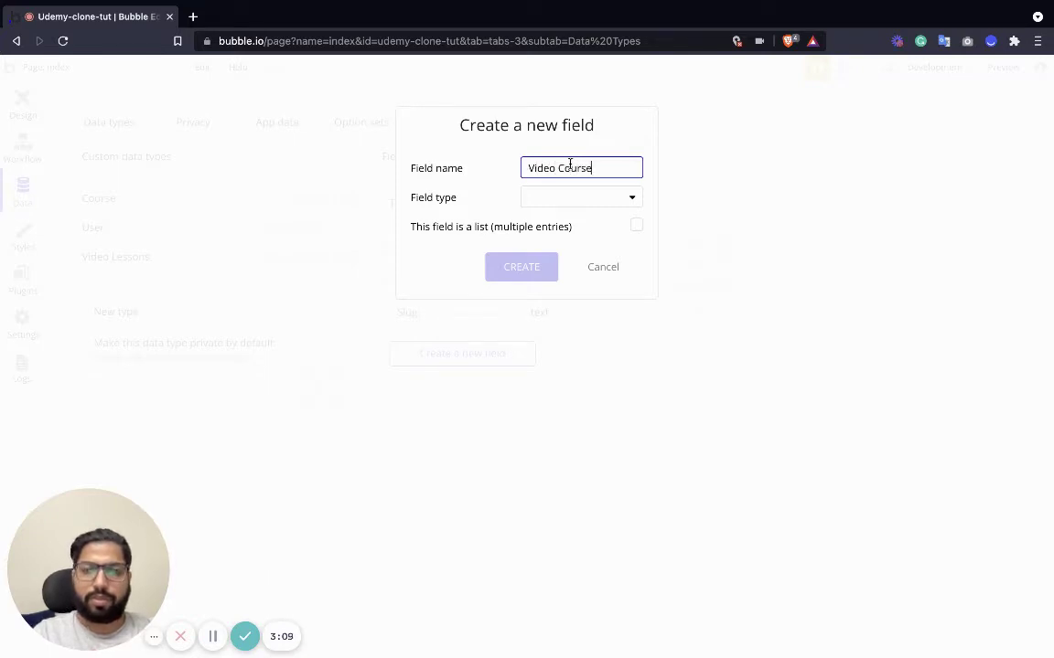
pyautogui.doubleClick(597, 170)
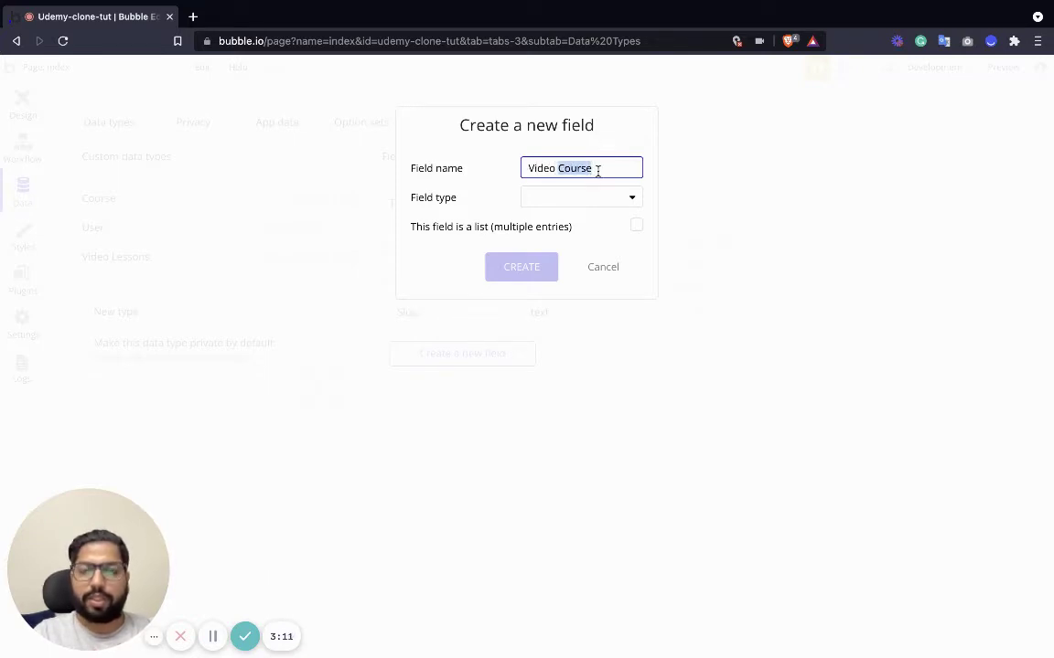
pyautogui.press('BackSpace')
pyautogui.press('BackSpace')
pyautogui.write('belongs to')
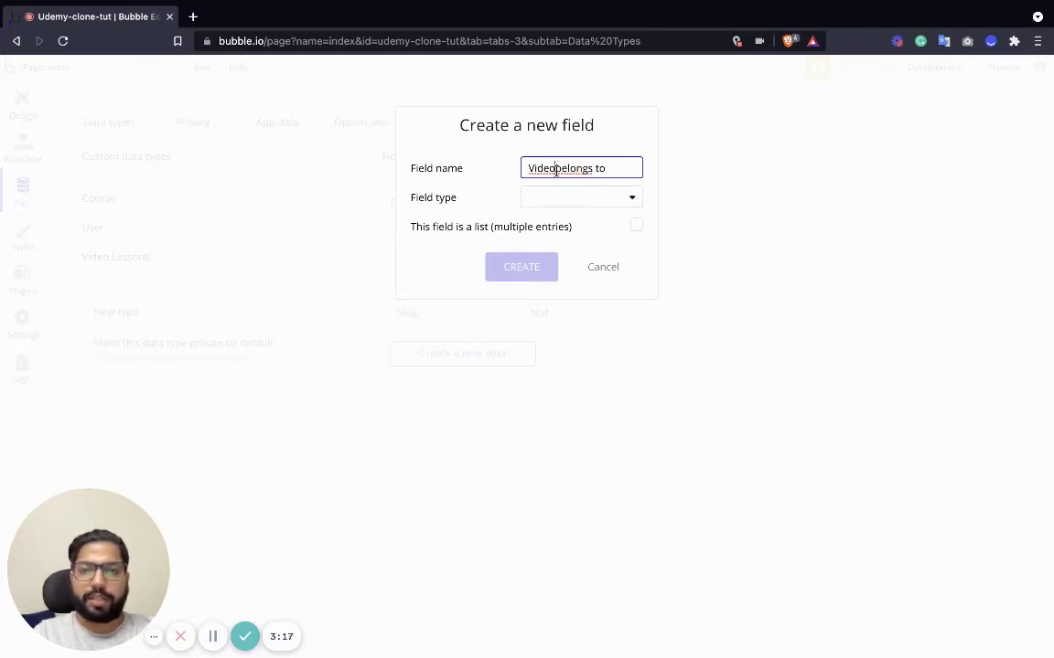
pyautogui.moveTo(527, 169); pyautogui.dragTo(640, 168)
pyautogui.click(618, 169)
pyautogui.click(557, 169)
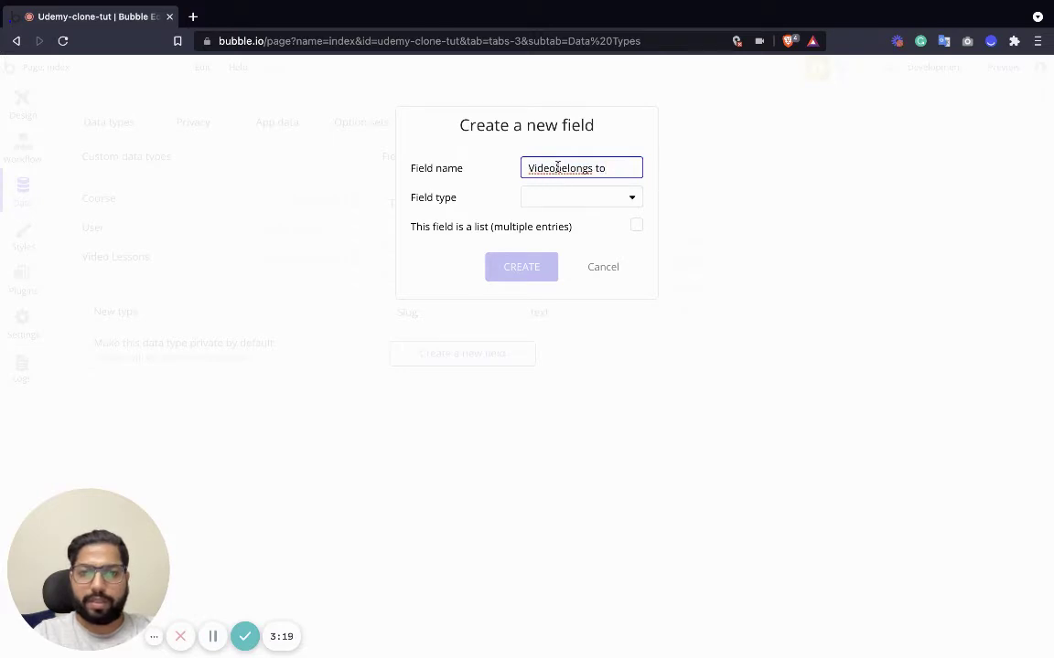
pyautogui.click(558, 199)
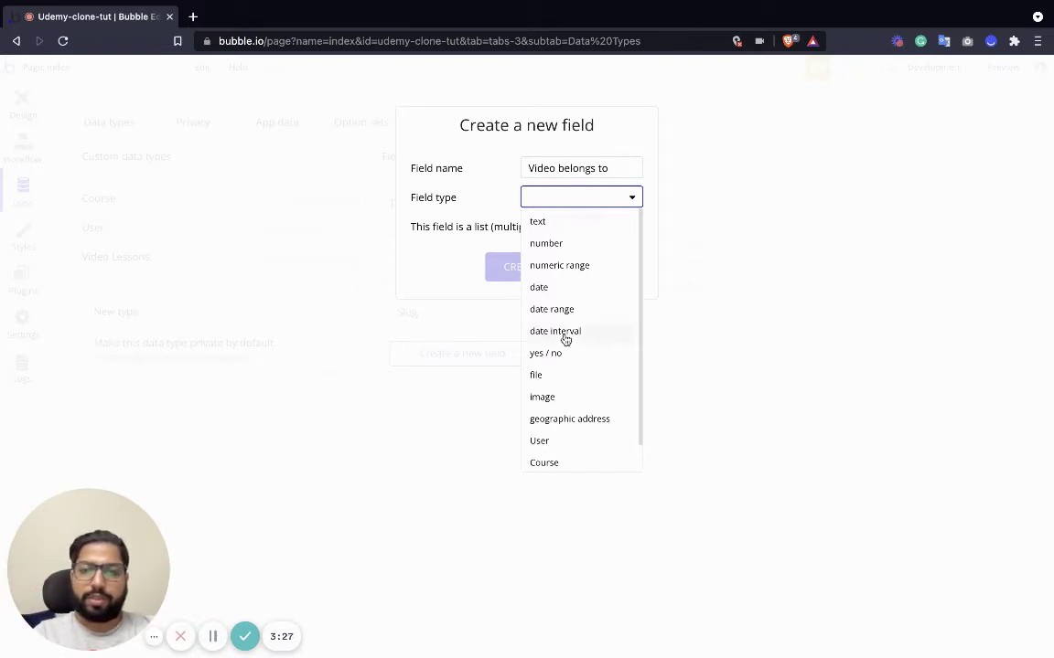
pyautogui.scroll(-1, 563, 384)
pyautogui.click(554, 436)
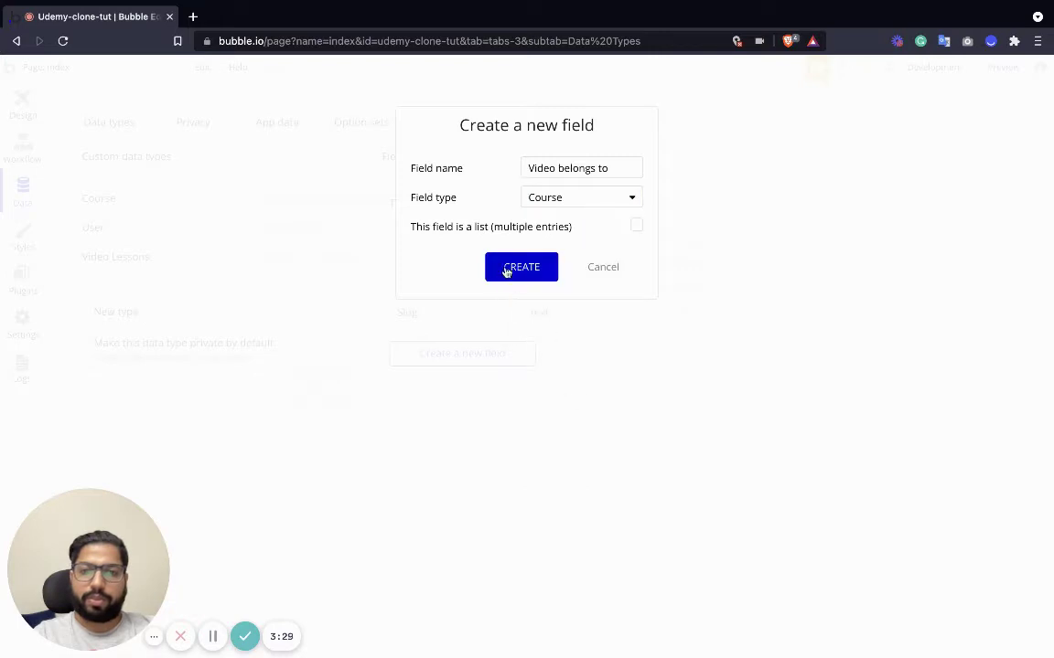
pyautogui.click(505, 270)
# Add Video Title and Video Description text fields to Video Lessons.
pyautogui.click(460, 380)
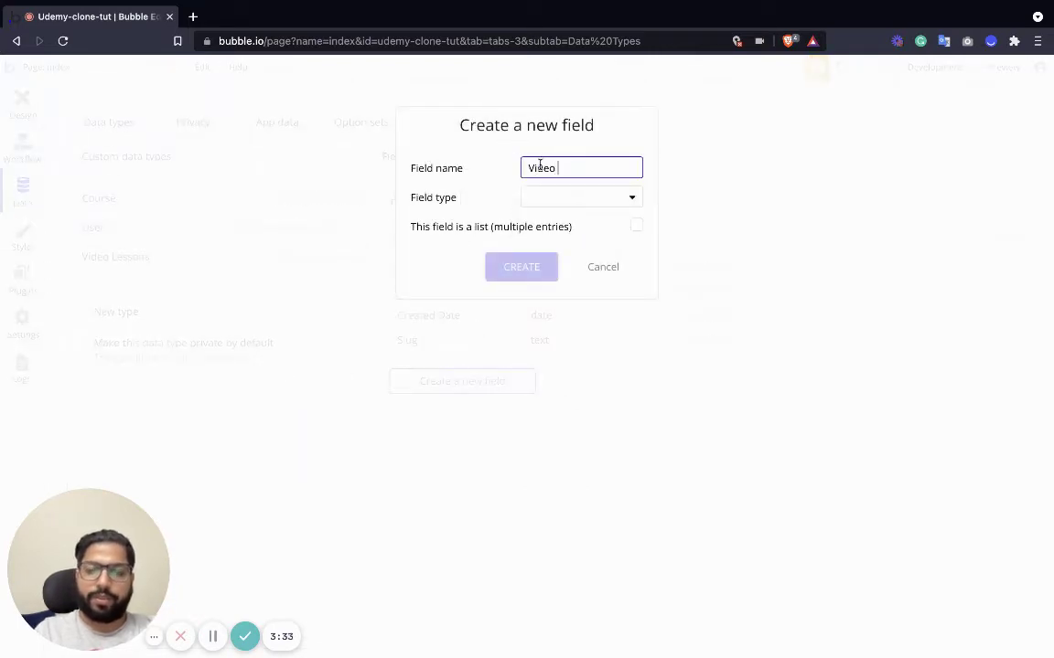
pyautogui.click(555, 198)
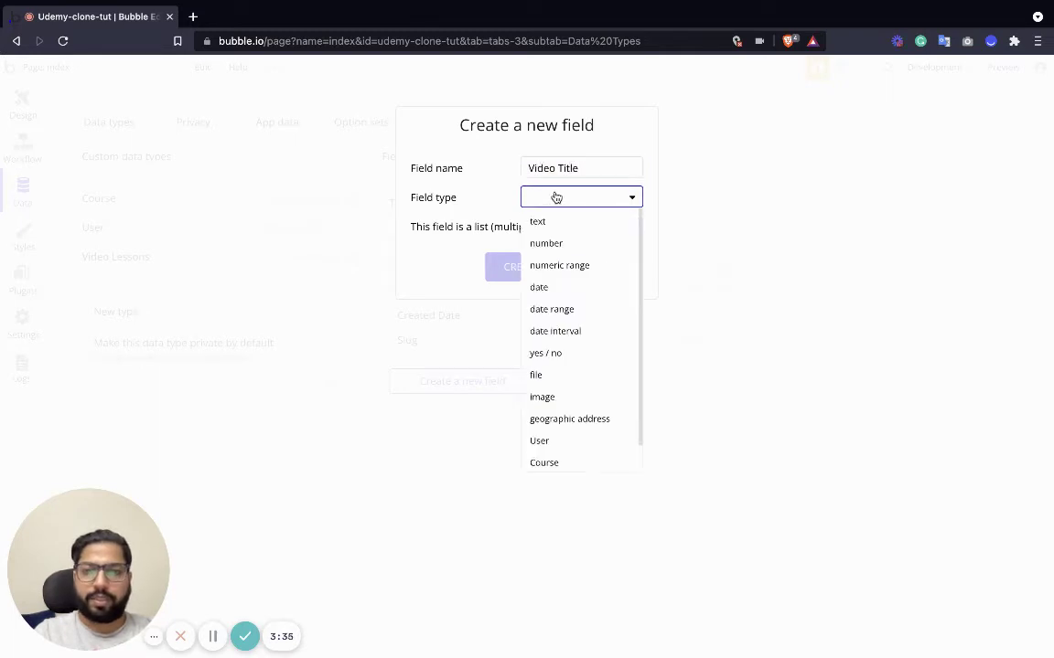
pyautogui.click(550, 224)
pyautogui.click(509, 266)
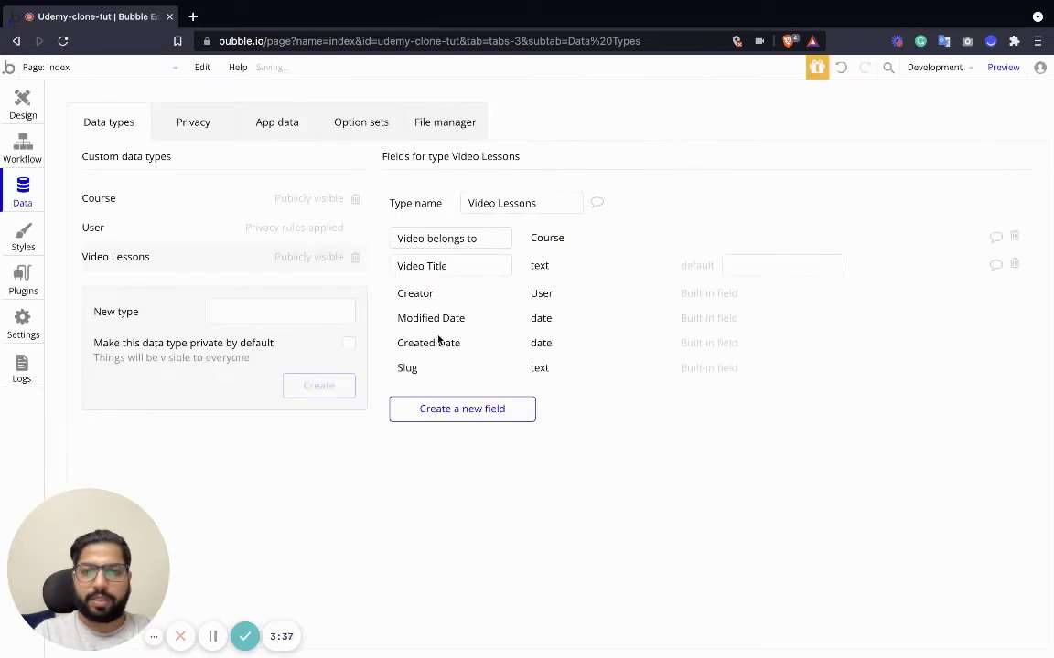
pyautogui.click(454, 409)
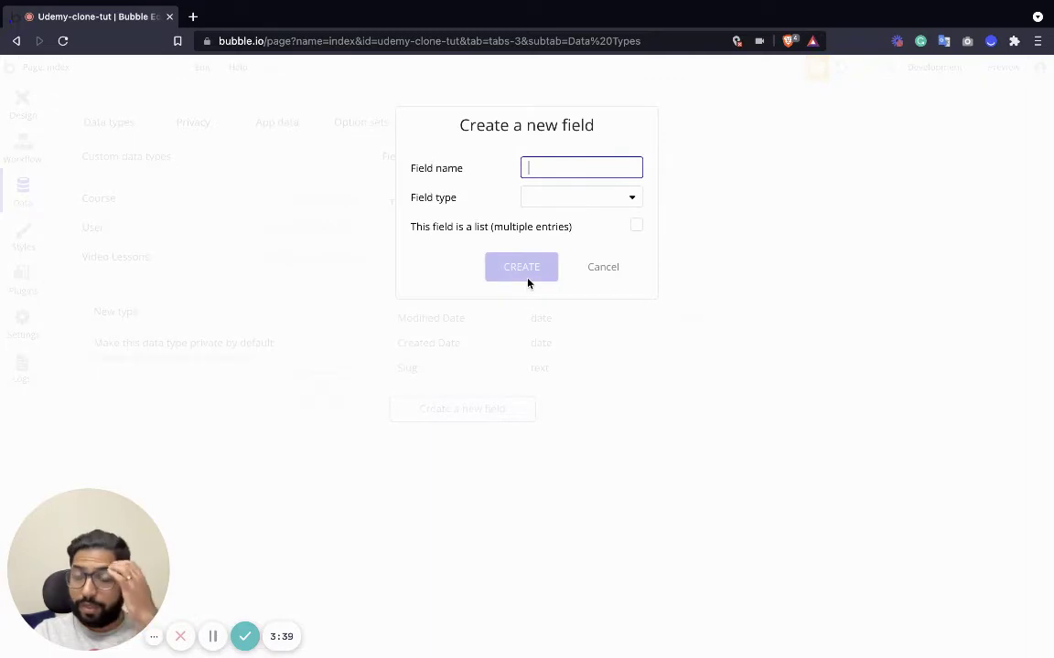
pyautogui.write('Video D')
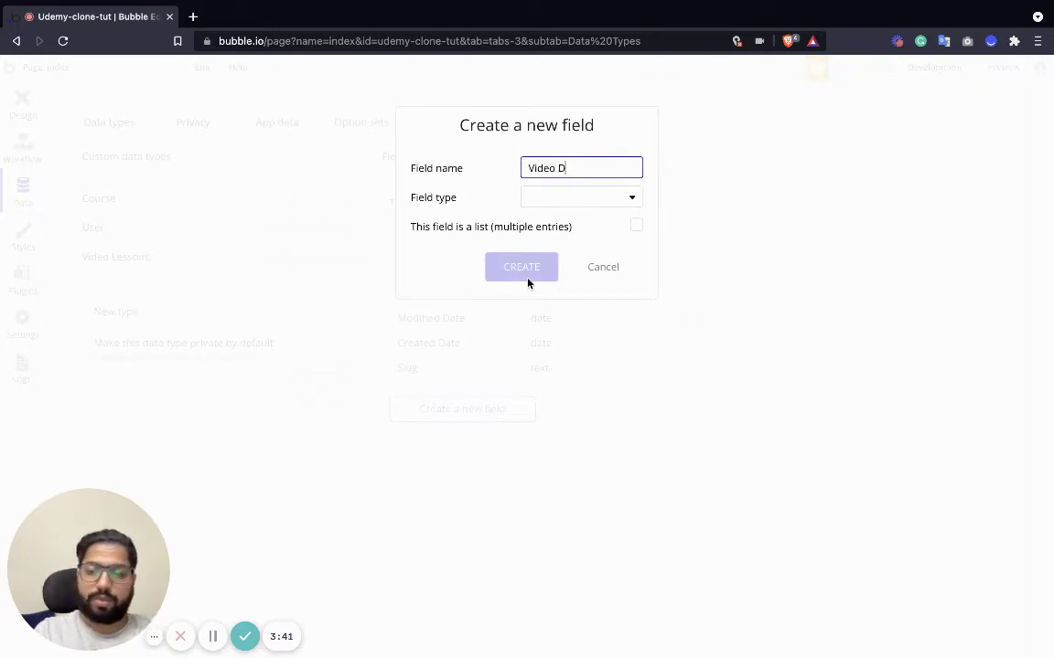
pyautogui.write('escription')
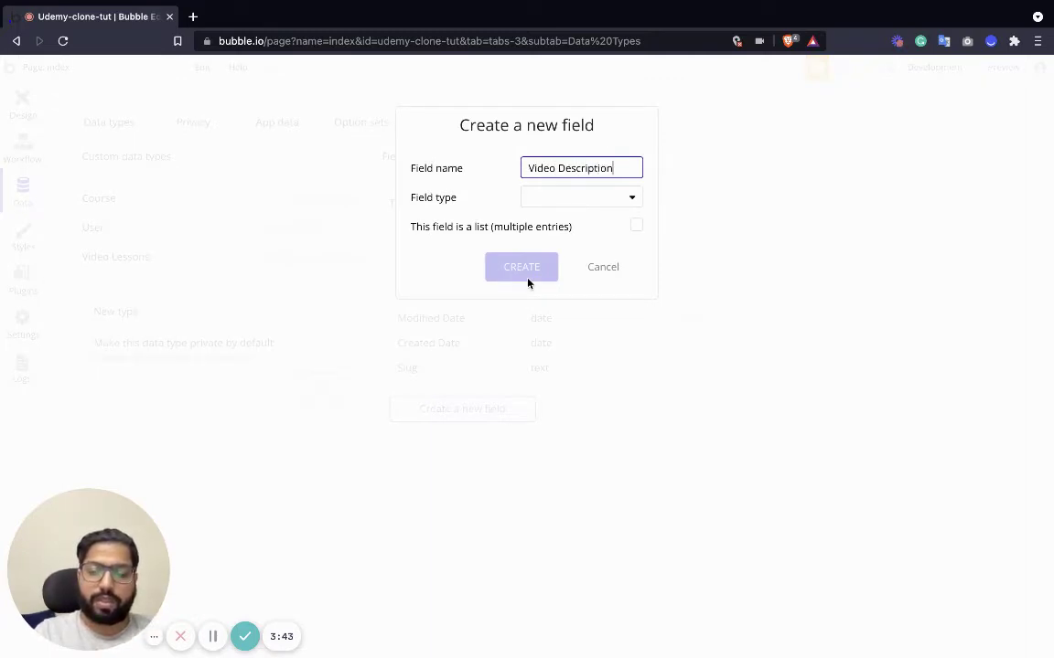
pyautogui.click(592, 202)
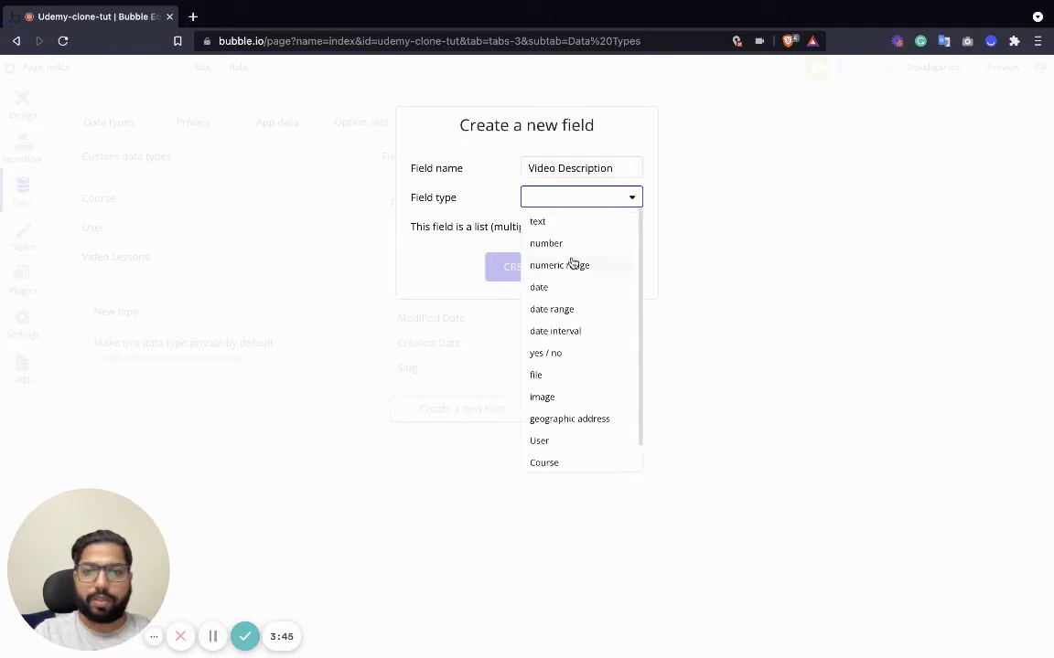
pyautogui.click(538, 221)
pyautogui.click(519, 267)
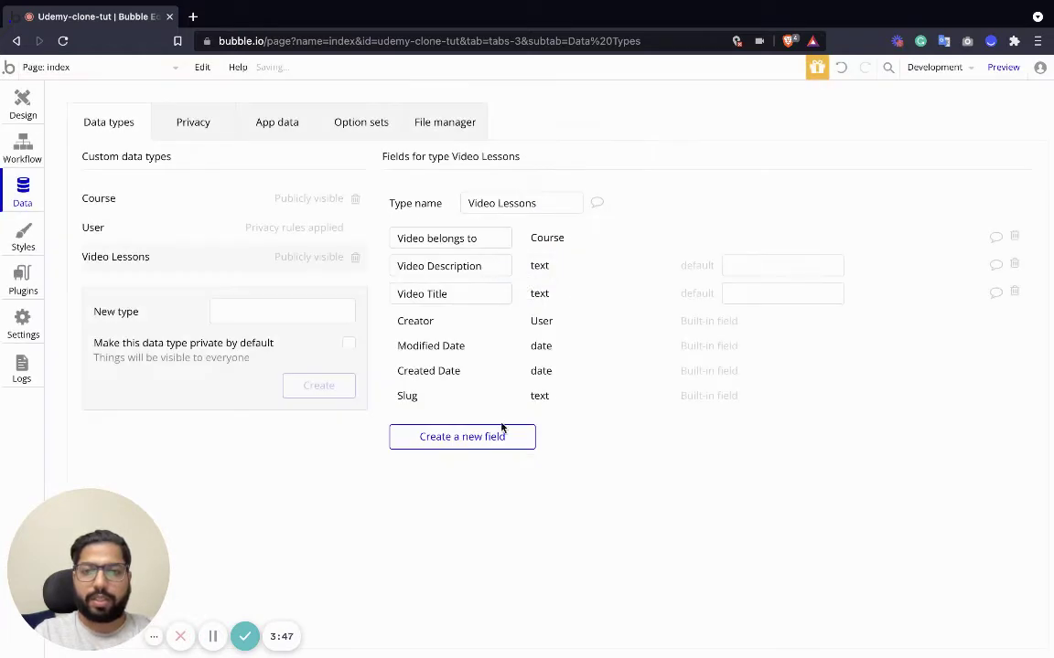
# Add a Video File field of type file to Video Lessons.
pyautogui.click(461, 443)
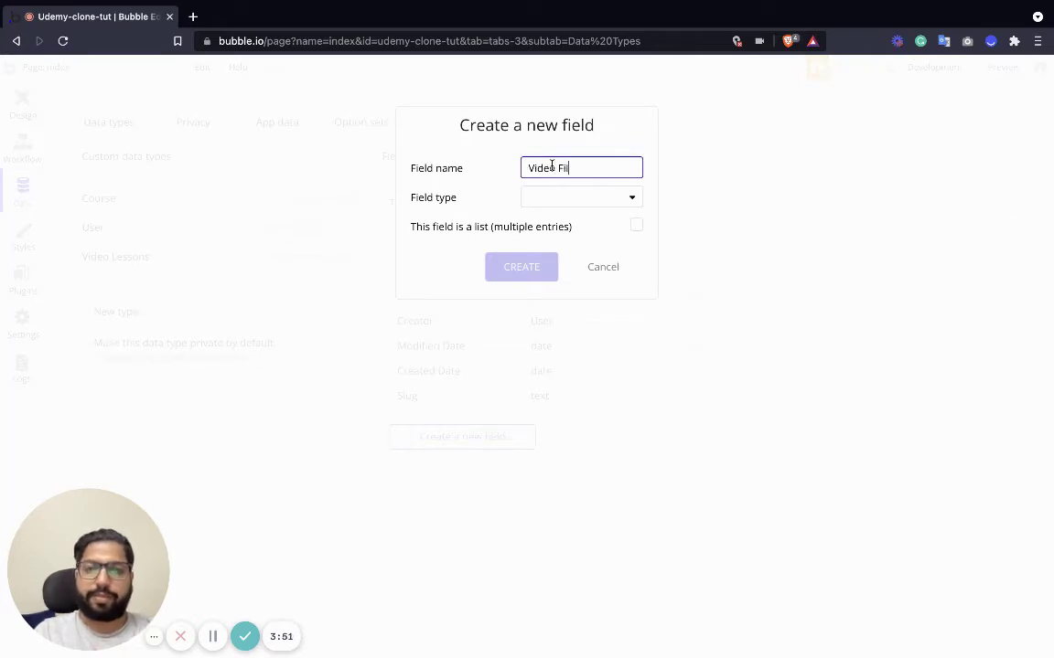
pyautogui.click(586, 199)
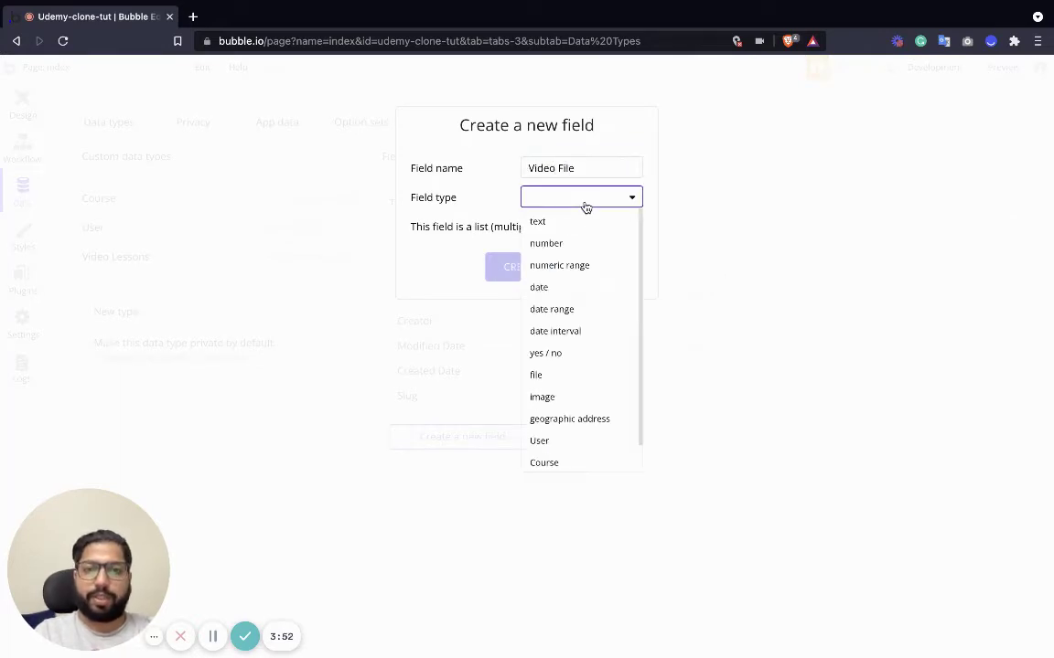
pyautogui.click(547, 375)
pyautogui.click(534, 272)
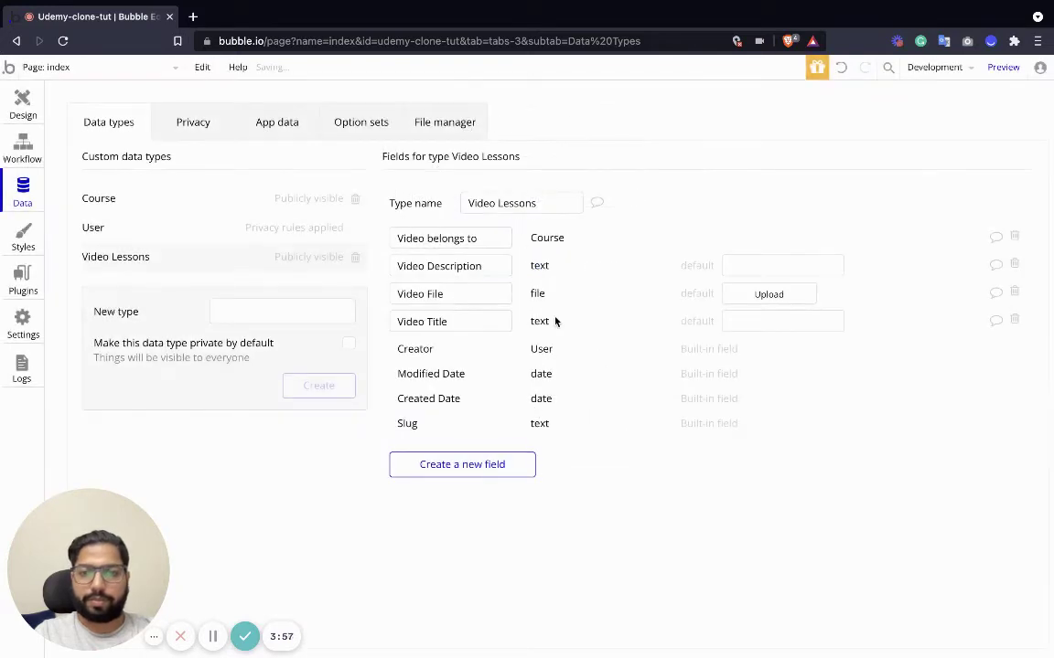
pyautogui.click(250, 313)
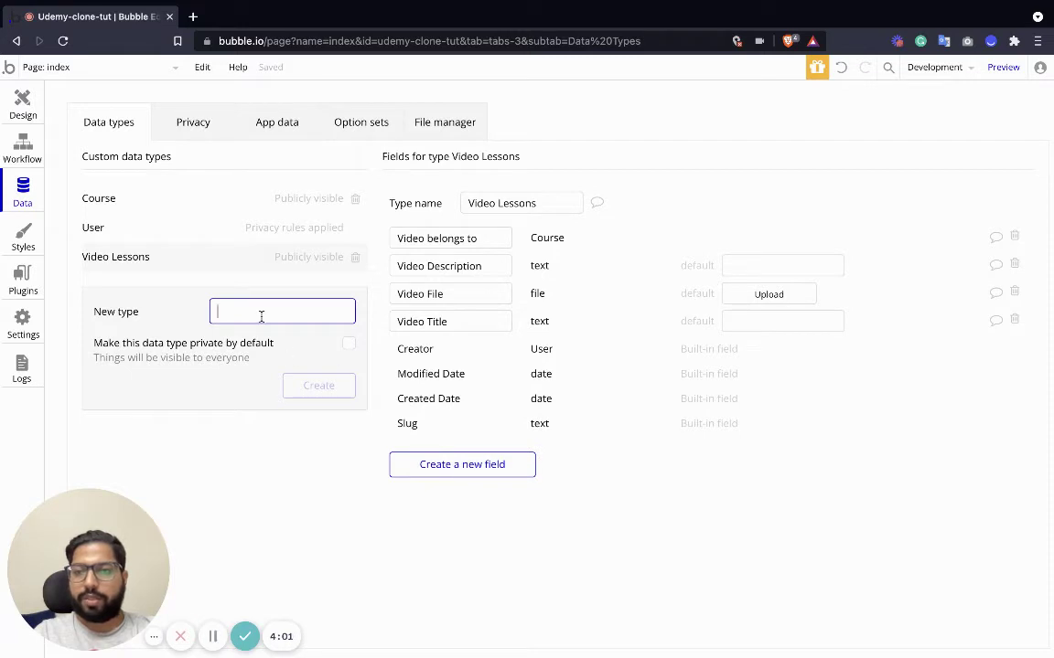
# Create the Review data type and rename Video Lessons to Video Lesson, then view Review.
pyautogui.write('Review')
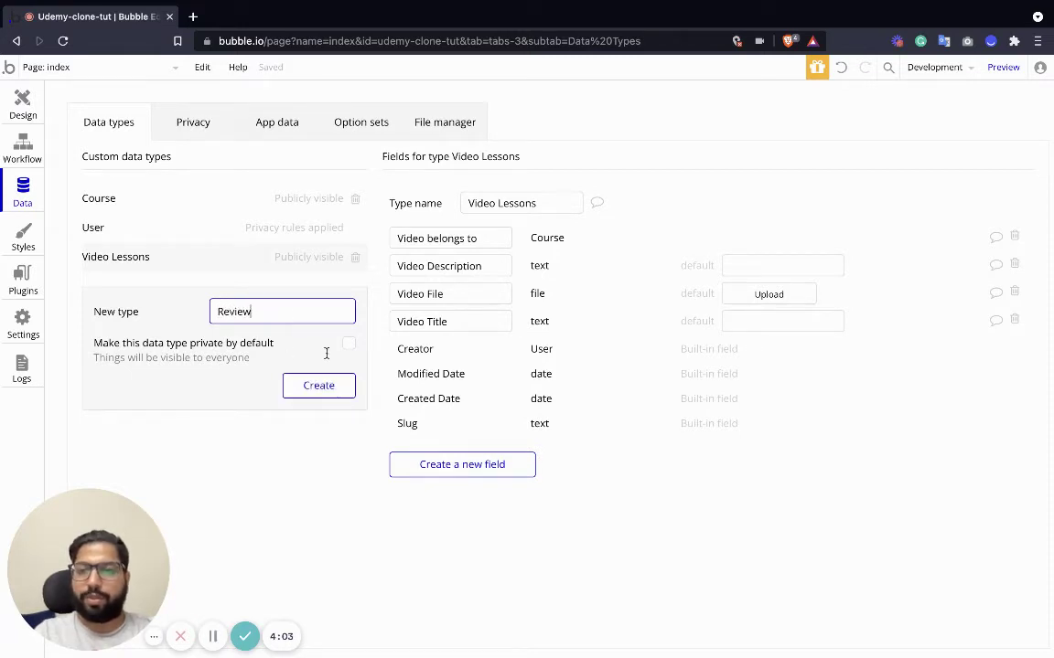
pyautogui.click(320, 385)
pyautogui.click(150, 286)
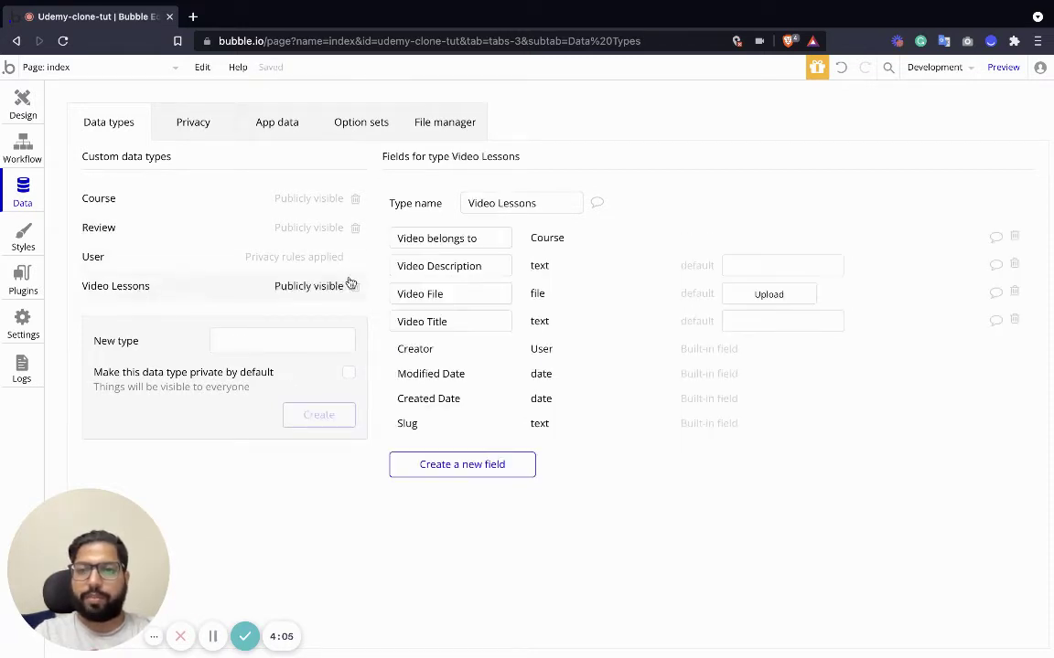
pyautogui.click(542, 203)
pyautogui.press('BackSpace')
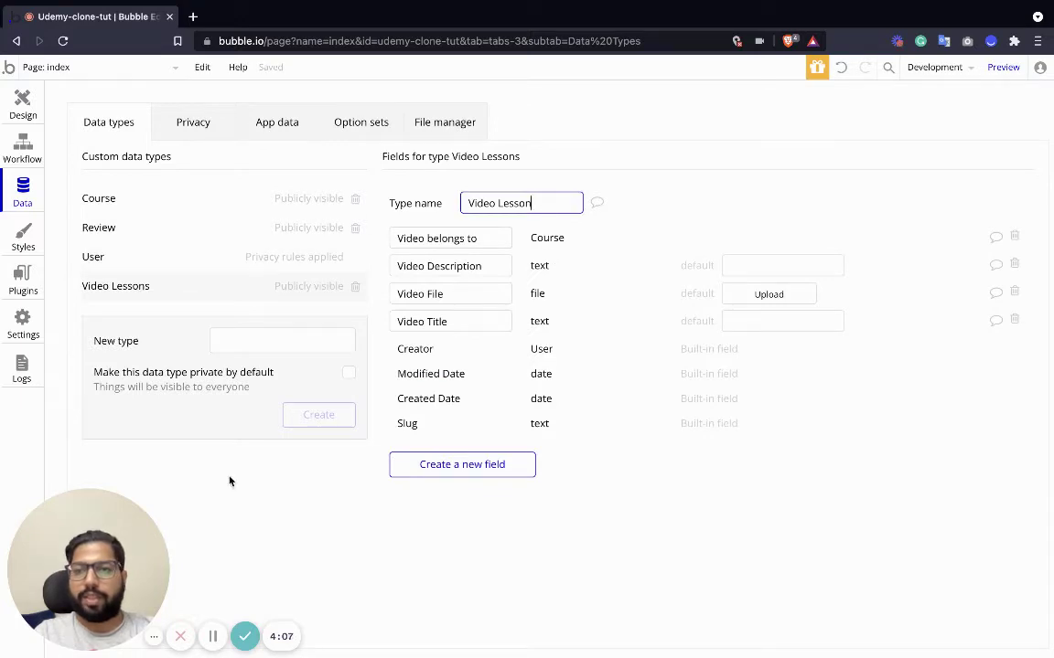
pyautogui.click(229, 482)
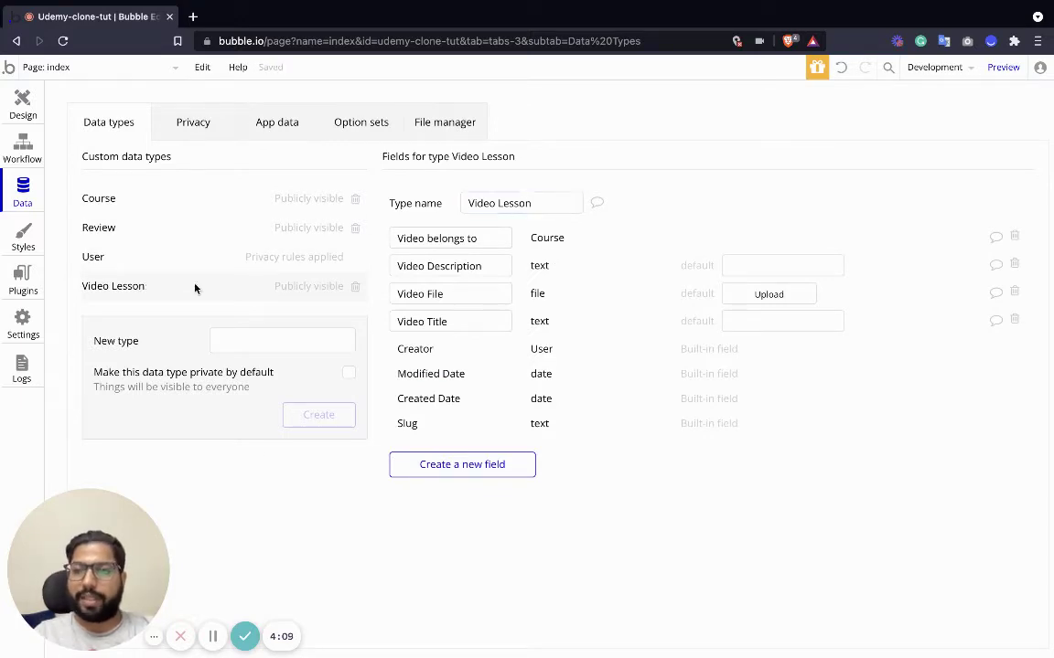
pyautogui.click(170, 229)
pyautogui.click(266, 341)
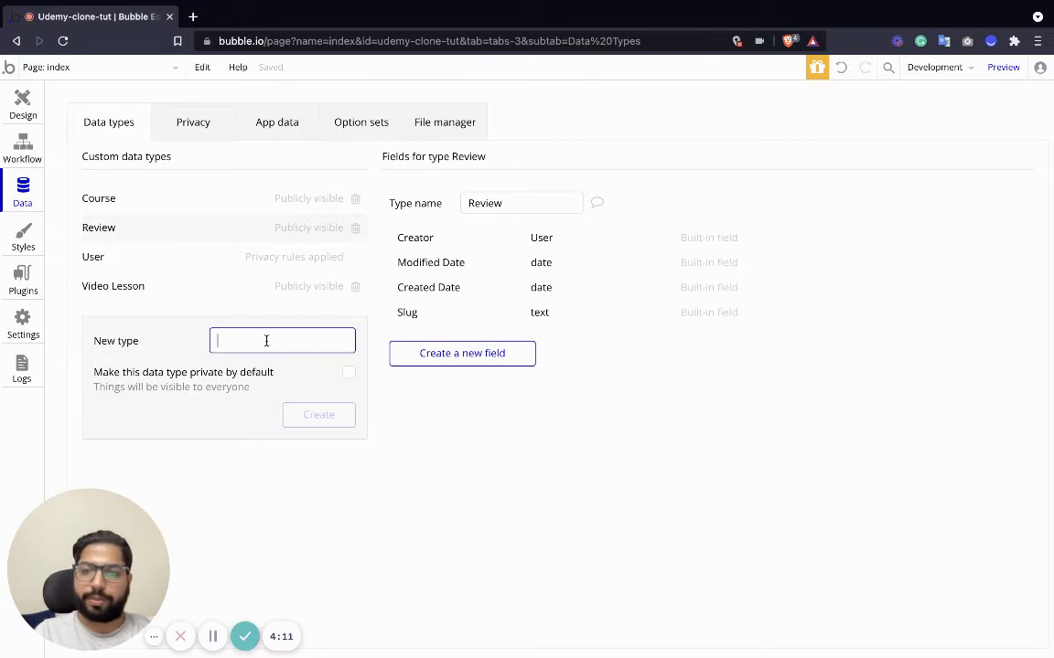
# Add a Review Writeup text field to the Review type.
pyautogui.click(477, 357)
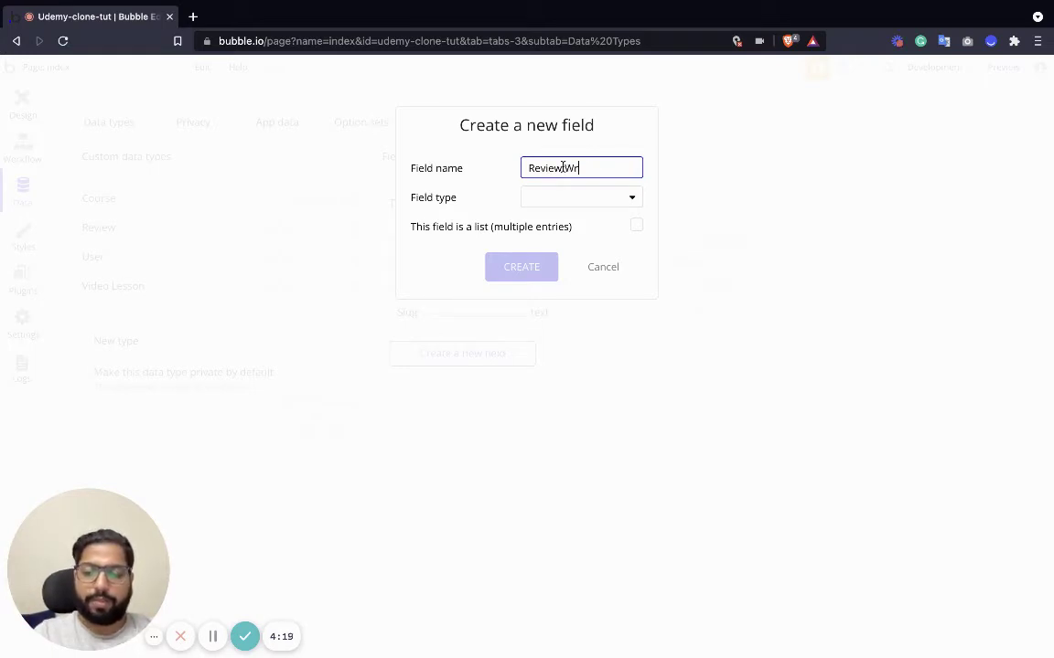
pyautogui.click(605, 200)
pyautogui.click(567, 223)
pyautogui.click(521, 267)
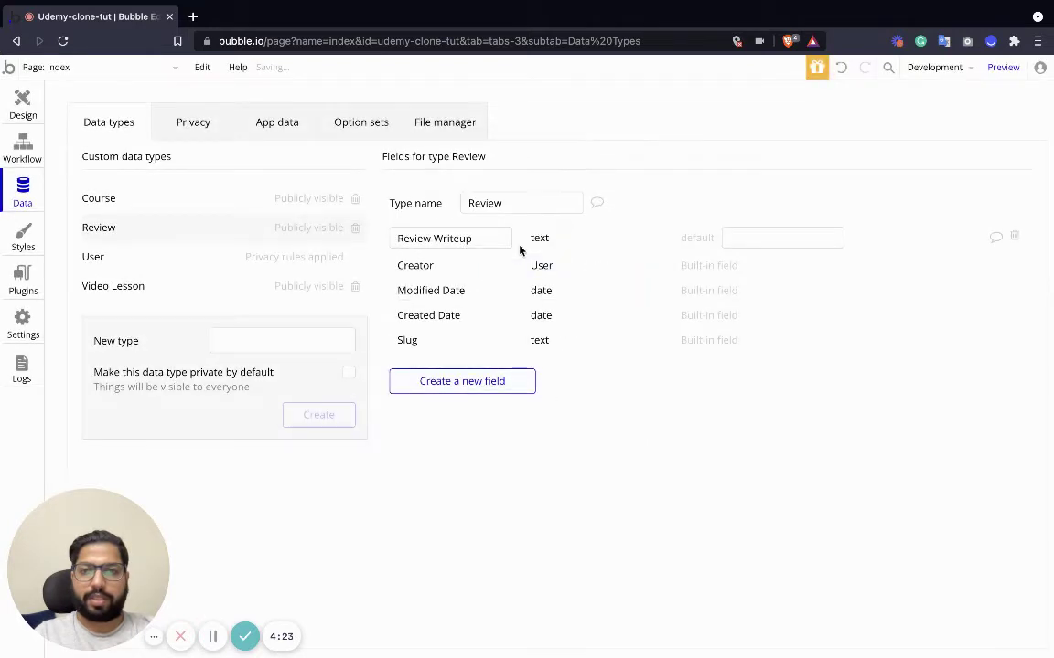
# Add a Rating number field to Review.
pyautogui.click(462, 382)
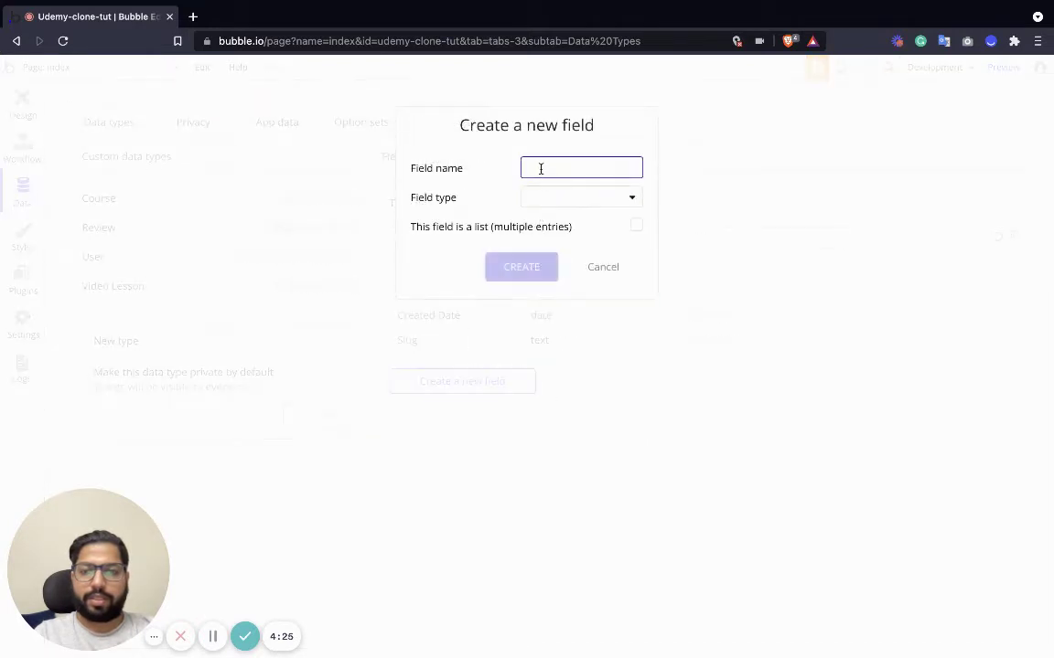
pyautogui.write('Rating')
pyautogui.click(559, 203)
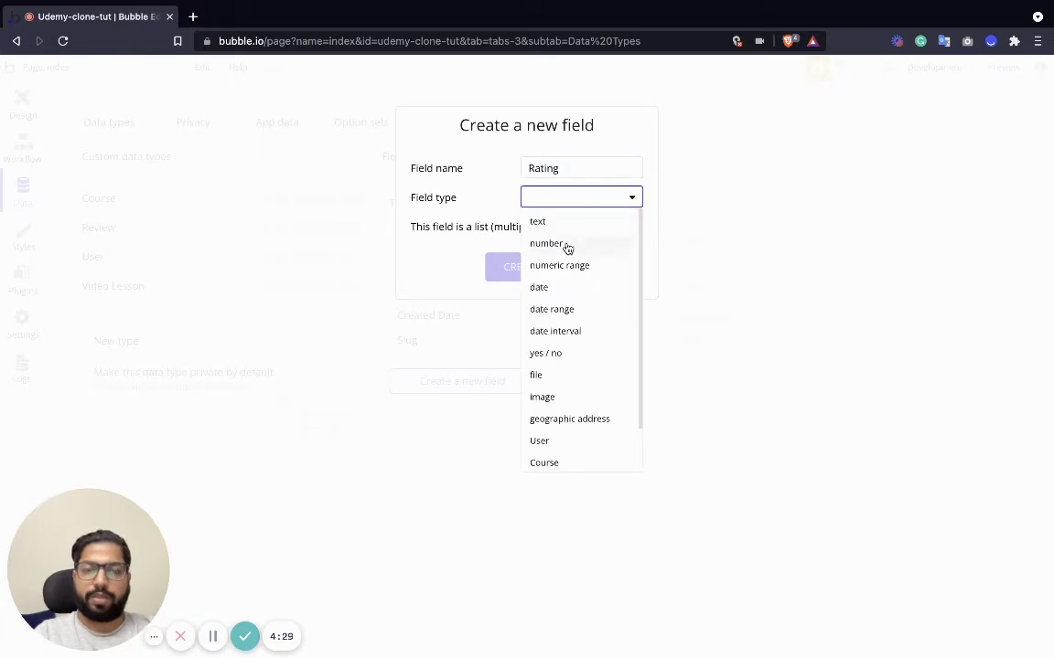
pyautogui.click(566, 244)
pyautogui.click(534, 265)
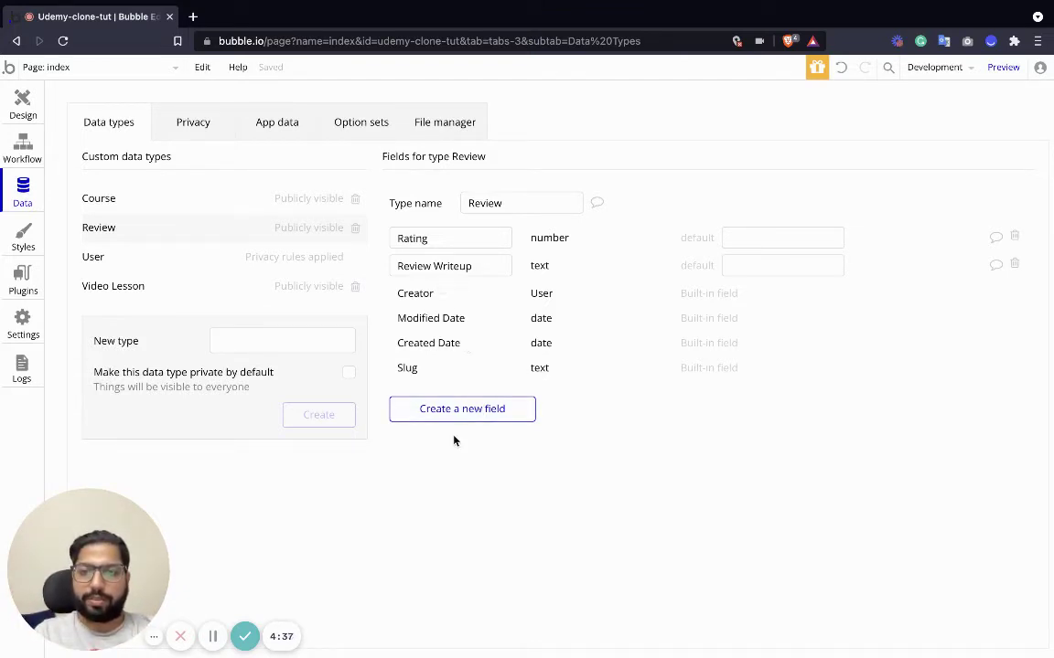
# Add a Review Course field of type Course to Review.
pyautogui.click(462, 410)
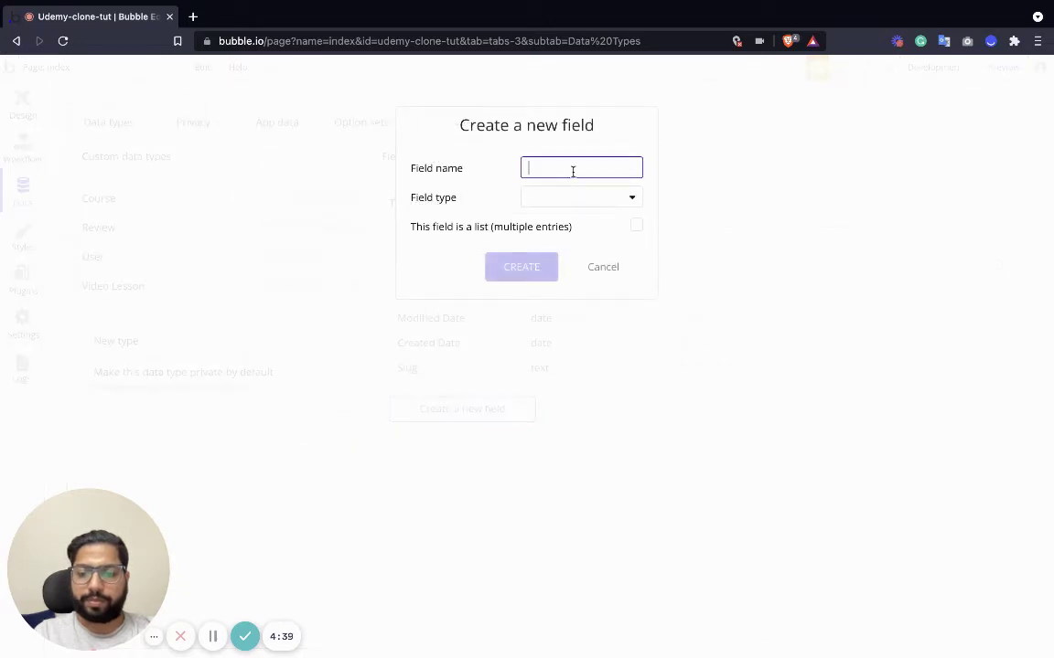
pyautogui.write('Review Course')
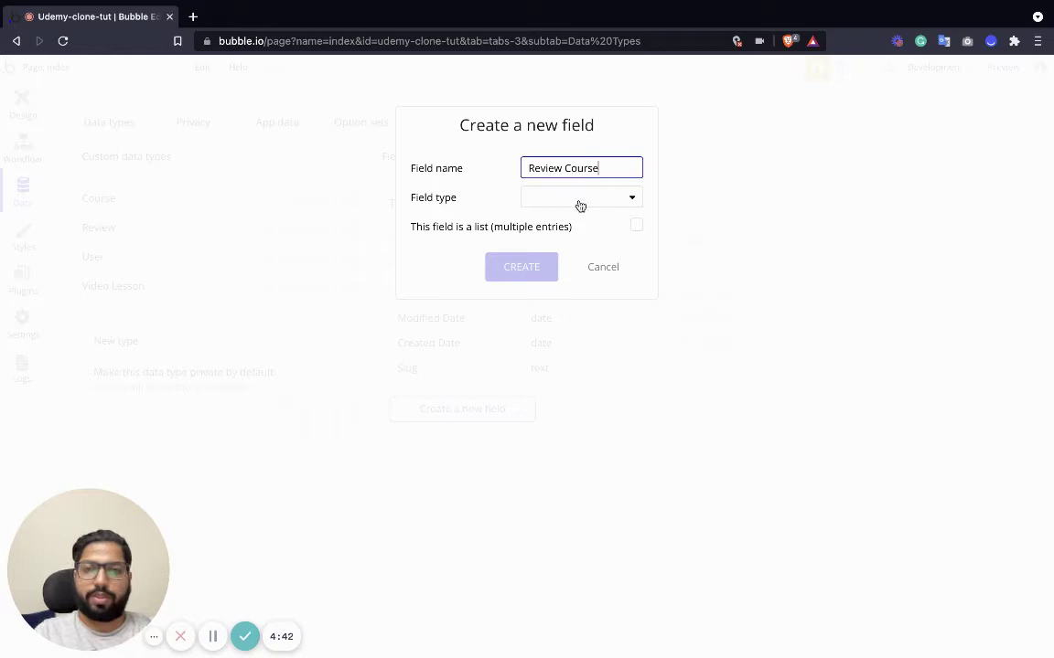
pyautogui.click(581, 200)
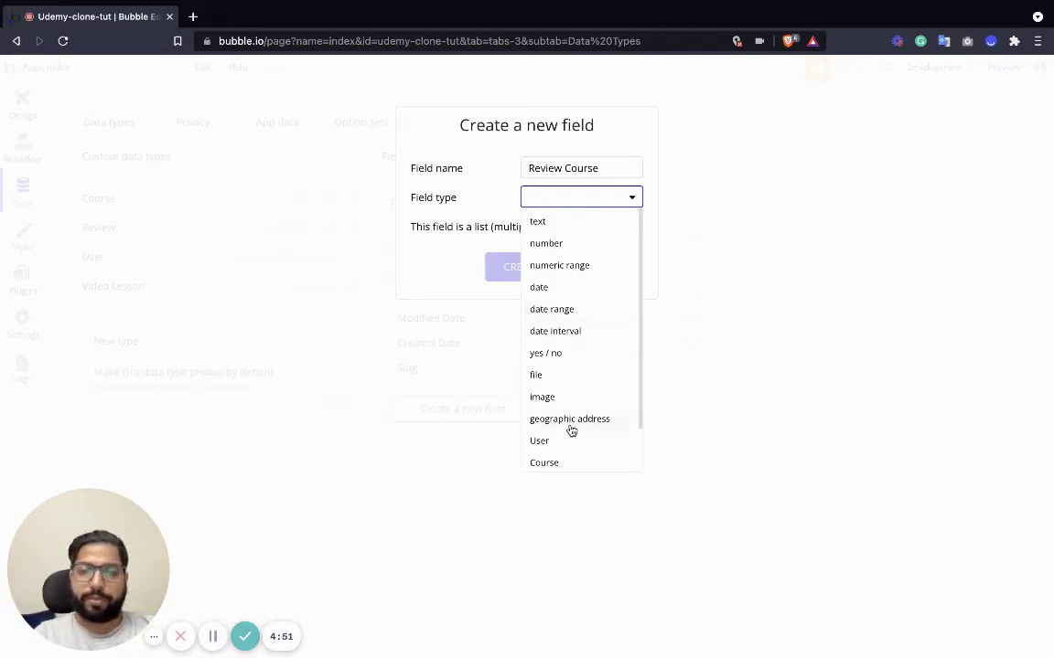
pyautogui.scroll(-1, 572, 429)
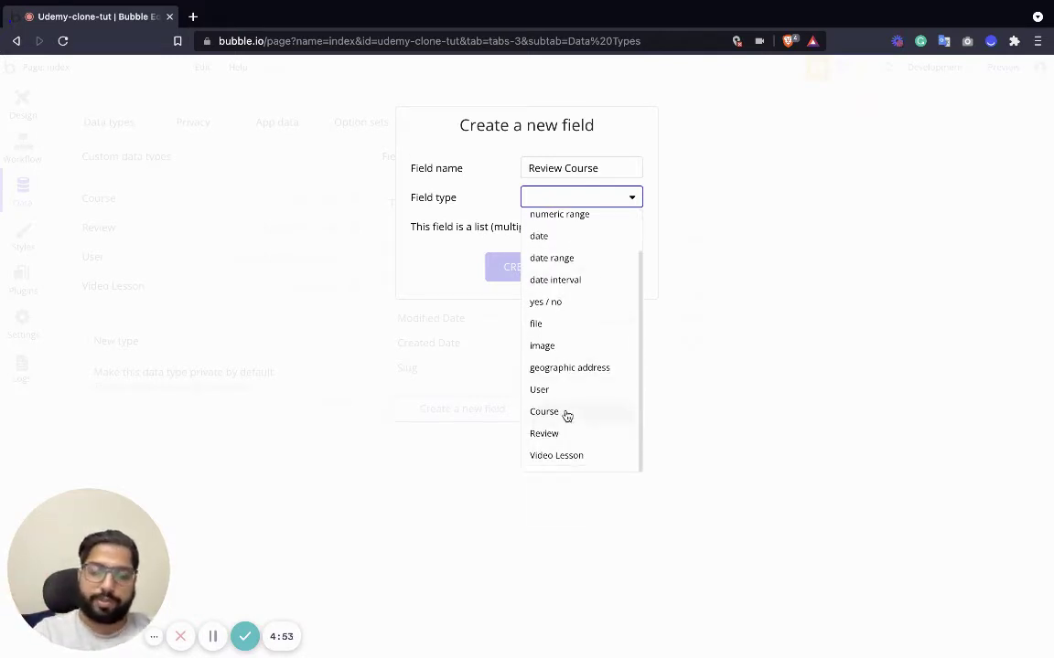
pyautogui.click(564, 413)
pyautogui.click(505, 269)
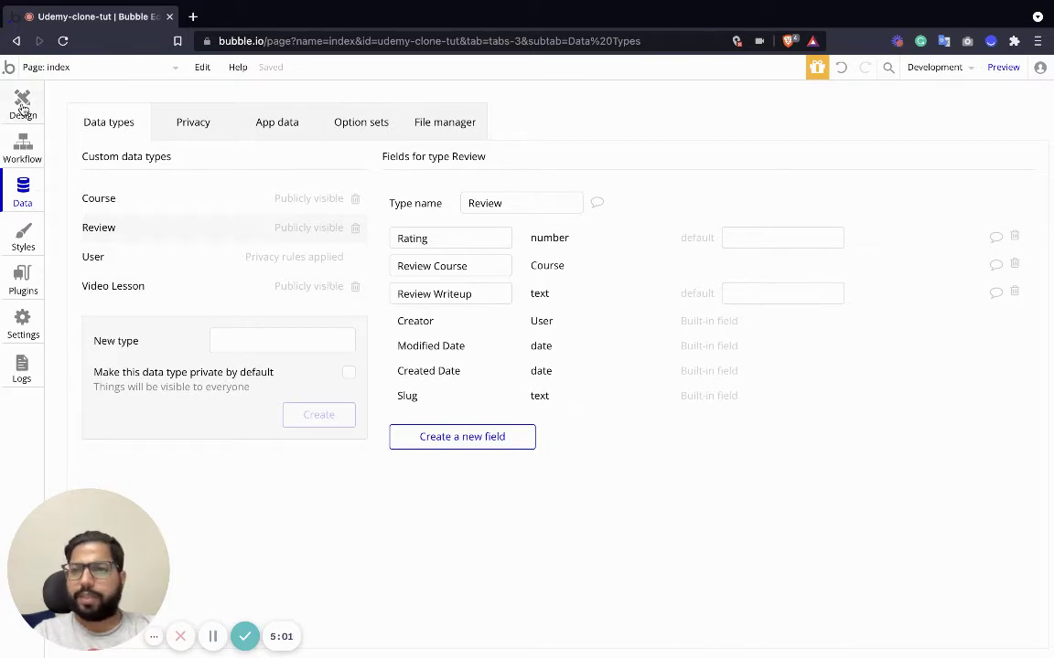
# In the Design tab, drag the Header reusable element onto the top of the index page.
pyautogui.click(23, 106)
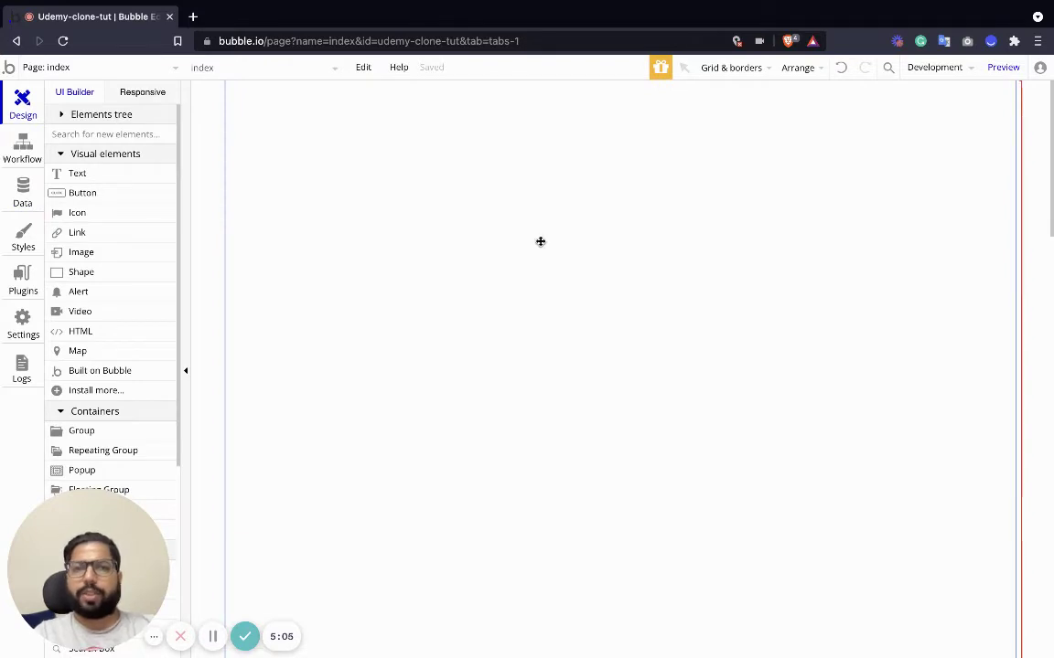
pyautogui.doubleClick(567, 249)
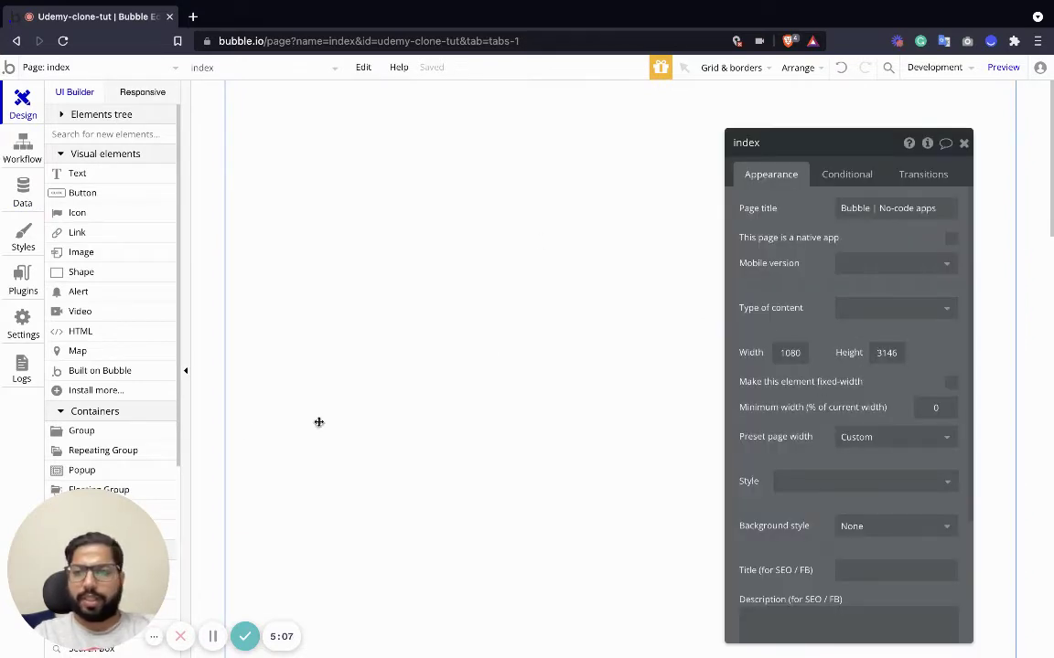
pyautogui.scroll(-5, 119, 377)
pyautogui.click(963, 143)
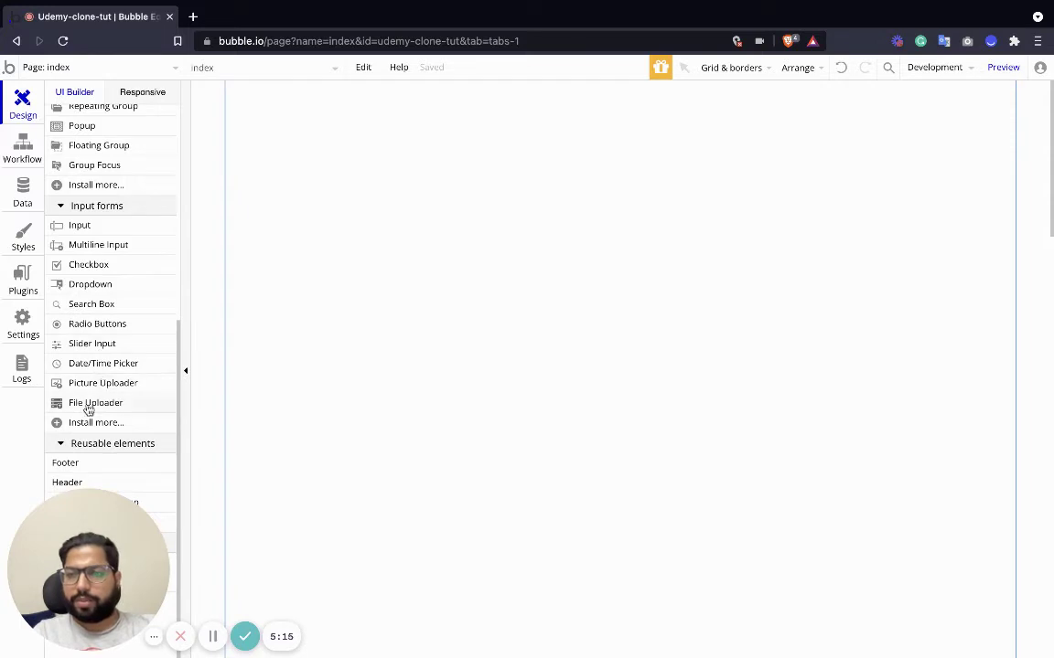
pyautogui.moveTo(91, 485); pyautogui.dragTo(477, 160)
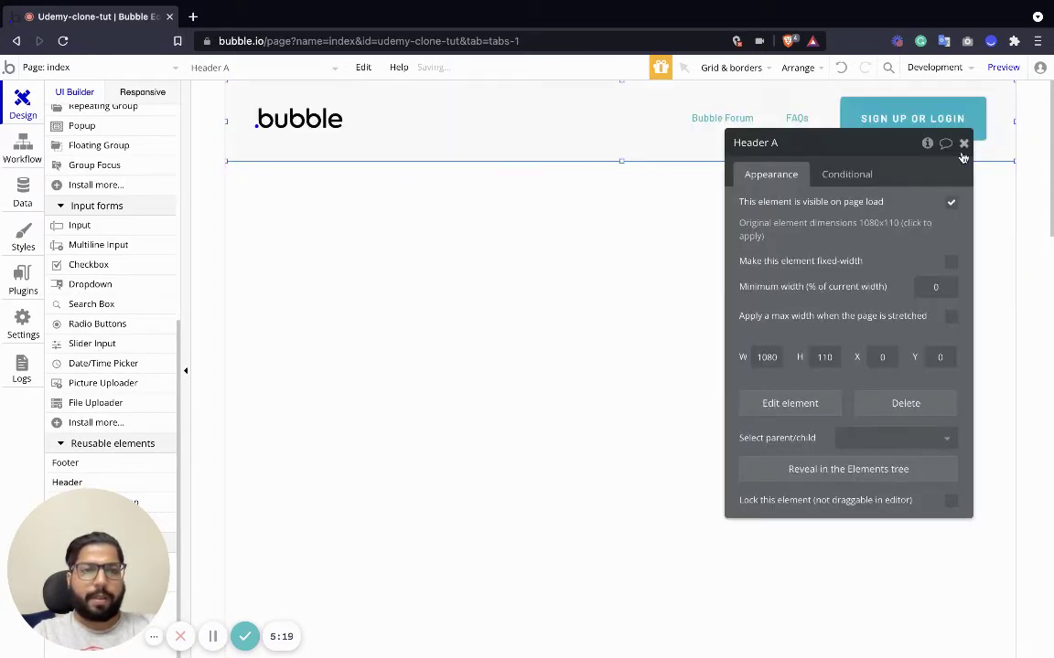
pyautogui.moveTo(860, 137); pyautogui.dragTo(826, 129)
pyautogui.click(111, 69)
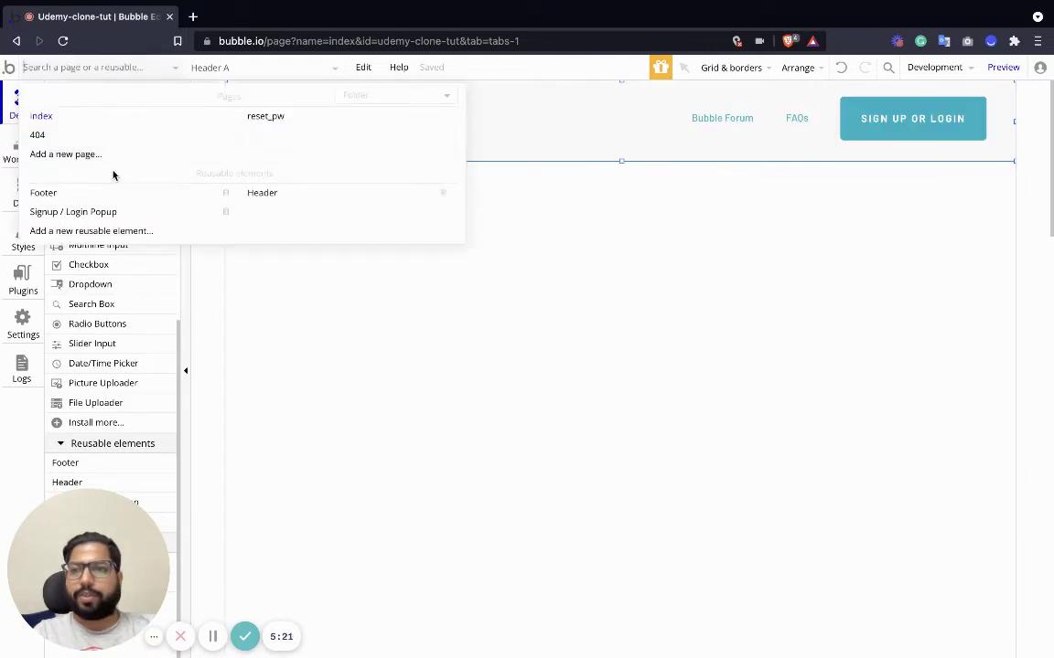
# Open the reusable Header and delete its FAQs link.
pyautogui.click(267, 200)
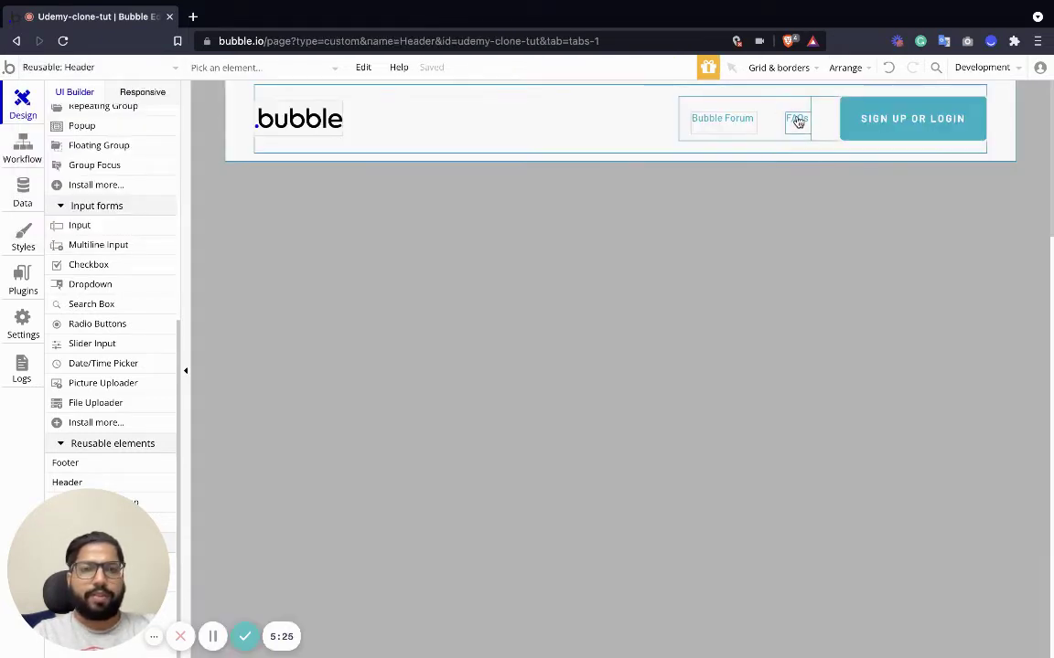
pyautogui.click(798, 117)
pyautogui.press('Delete')
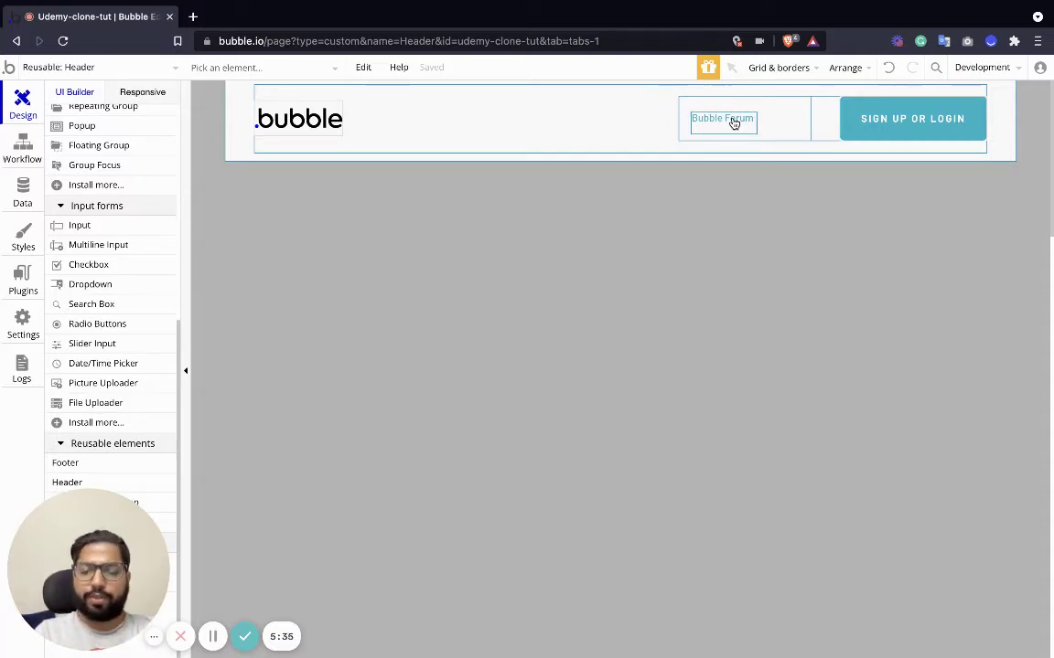
# Replace the Bubble Forum link text with dynamic Current User's Name.
pyautogui.doubleClick(734, 123)
pyautogui.press('BackSpace')
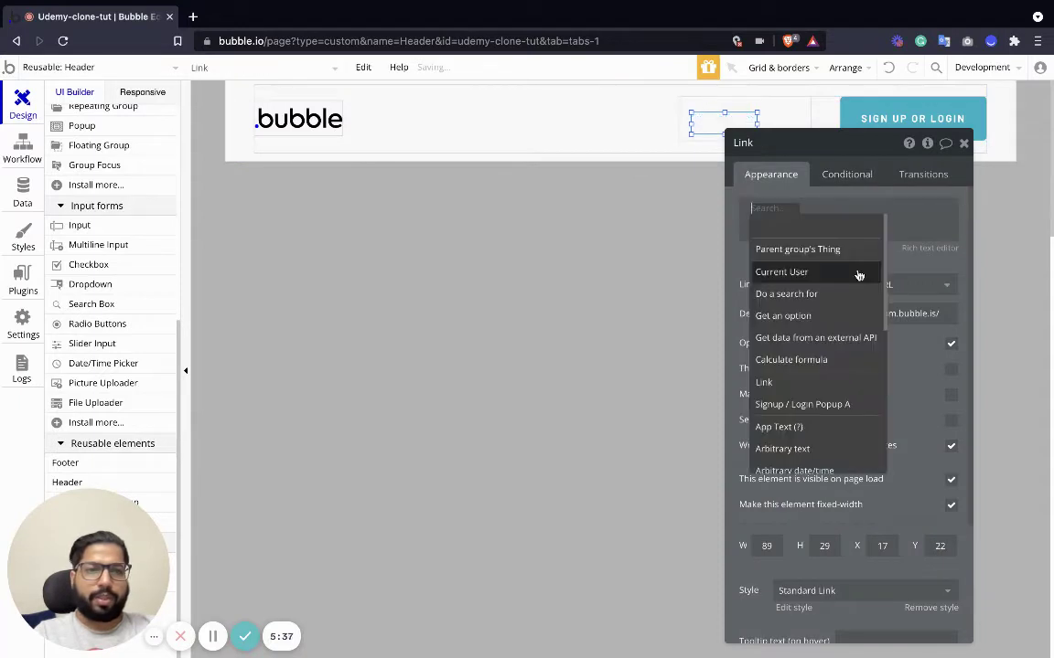
pyautogui.click(782, 272)
pyautogui.click(840, 227)
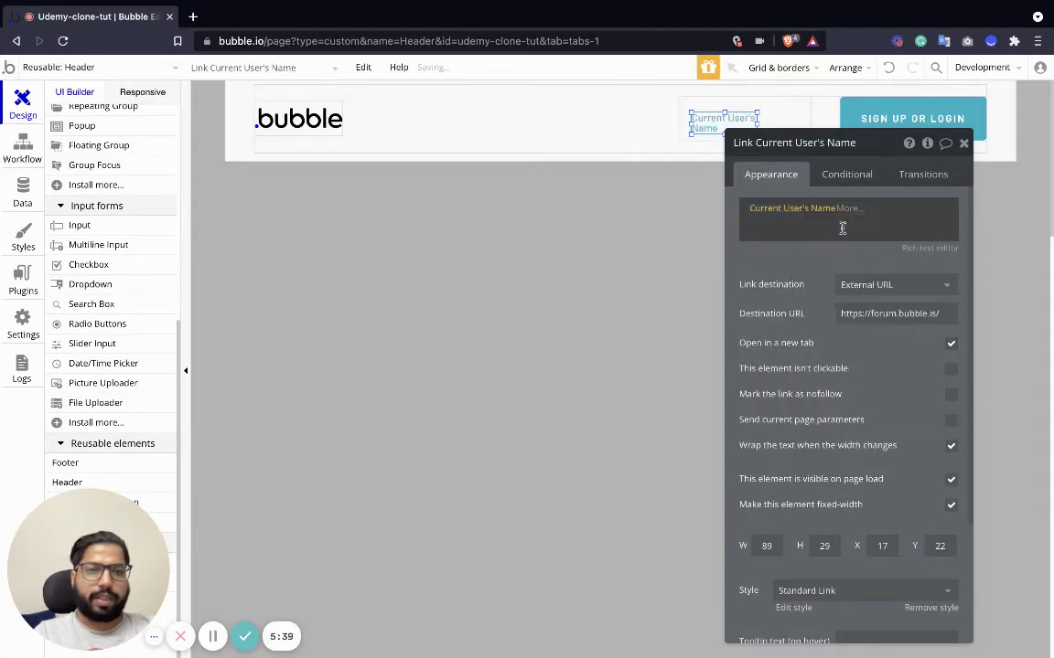
pyautogui.click(963, 144)
pyautogui.click(943, 136)
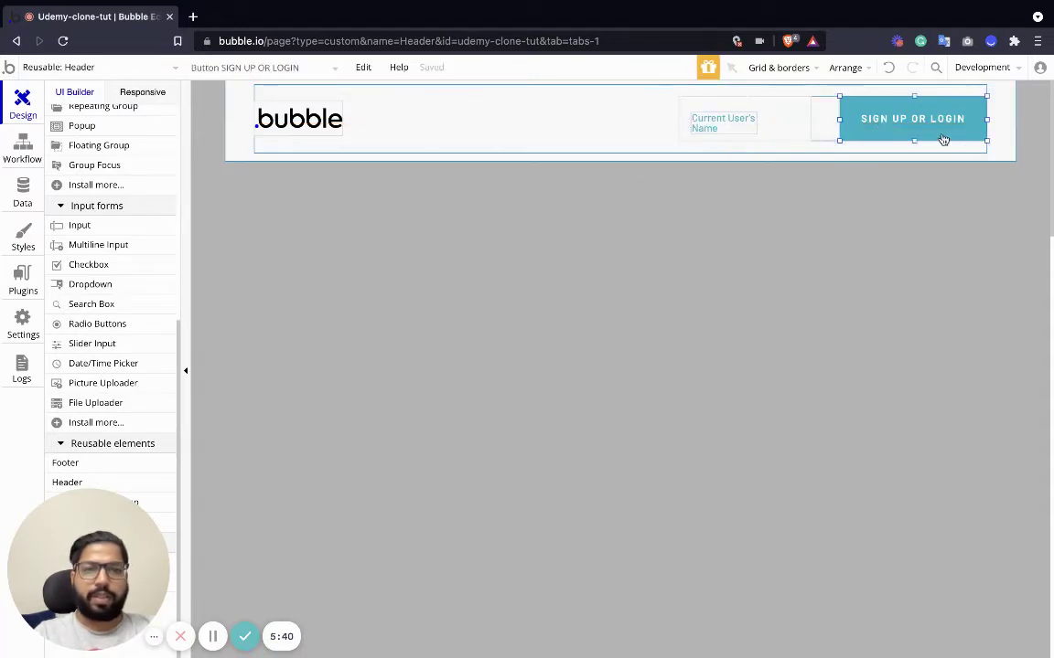
# In the Signup / Login Popup, delete the Confirm password input and move Email and Password down.
pyautogui.click(61, 66)
pyautogui.click(88, 210)
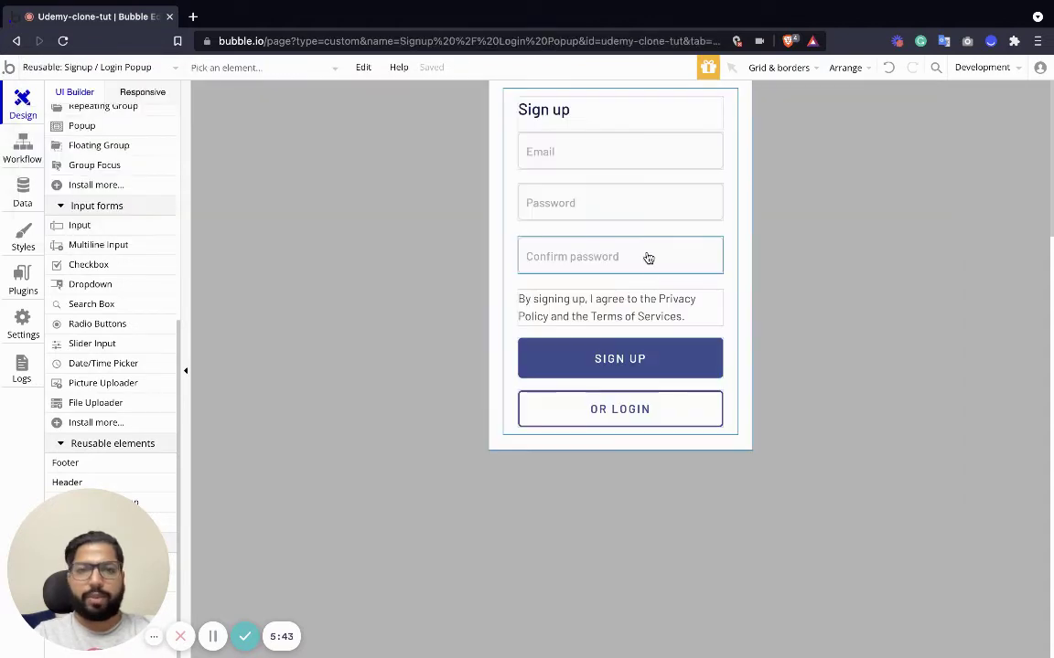
pyautogui.click(578, 265)
pyautogui.press('Delete')
pyautogui.click(610, 198)
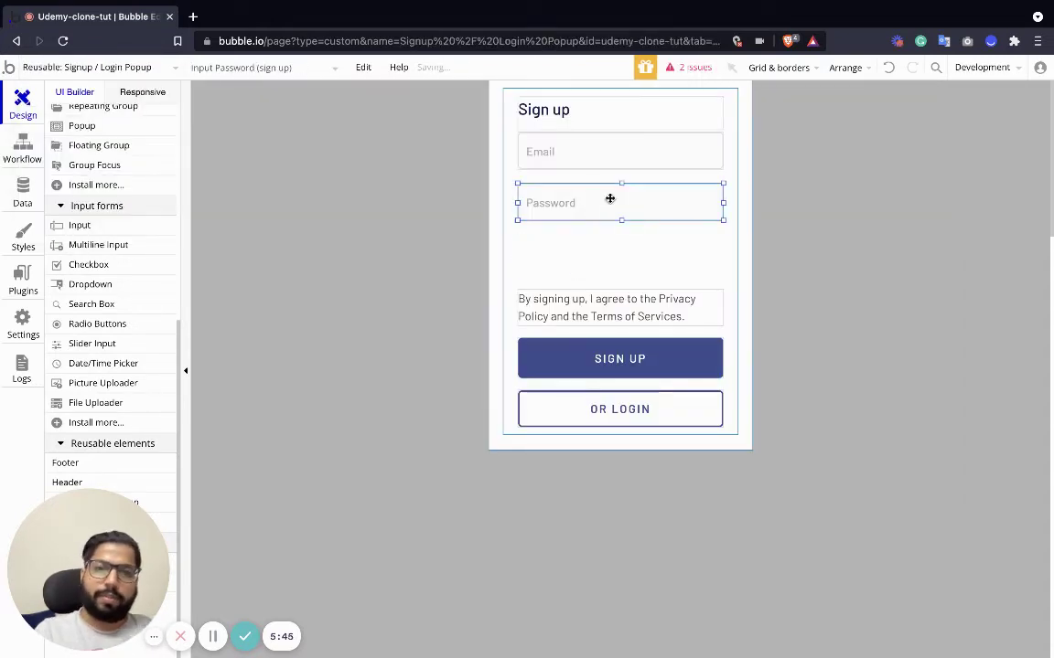
pyautogui.click(595, 158)
pyautogui.moveTo(595, 157); pyautogui.dragTo(546, 165)
pyautogui.keyDown('shift'); pyautogui.click(588, 202); pyautogui.keyUp('shift')
# Give the new input the placeholder Name and rename it Input Name (sign up).
pyautogui.doubleClick(546, 166)
pyautogui.doubleClick(858, 208)
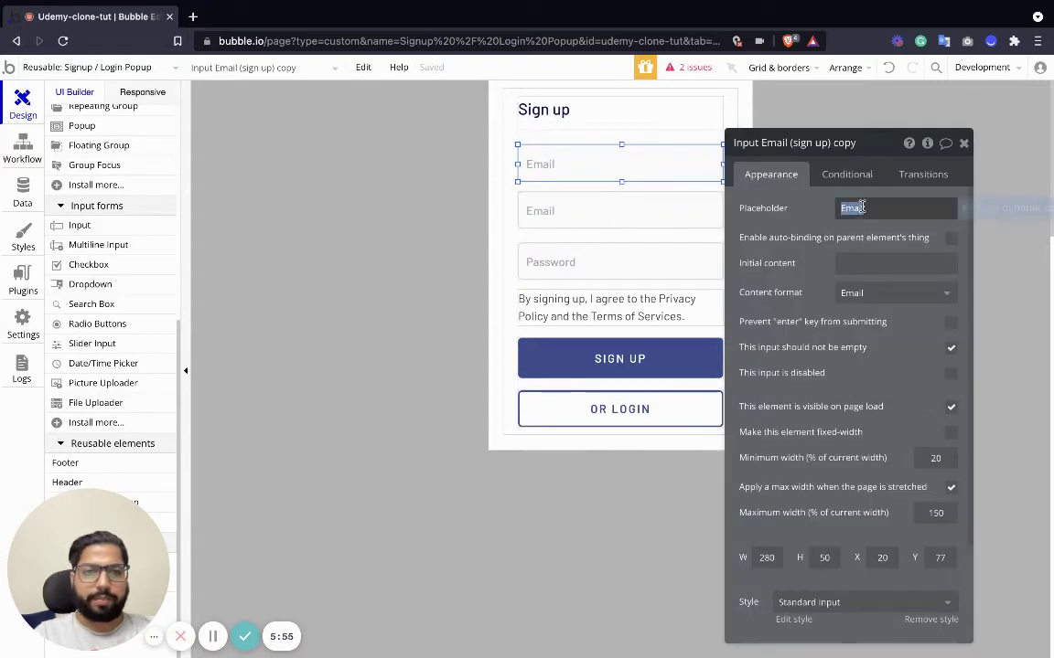
pyautogui.write('Name')
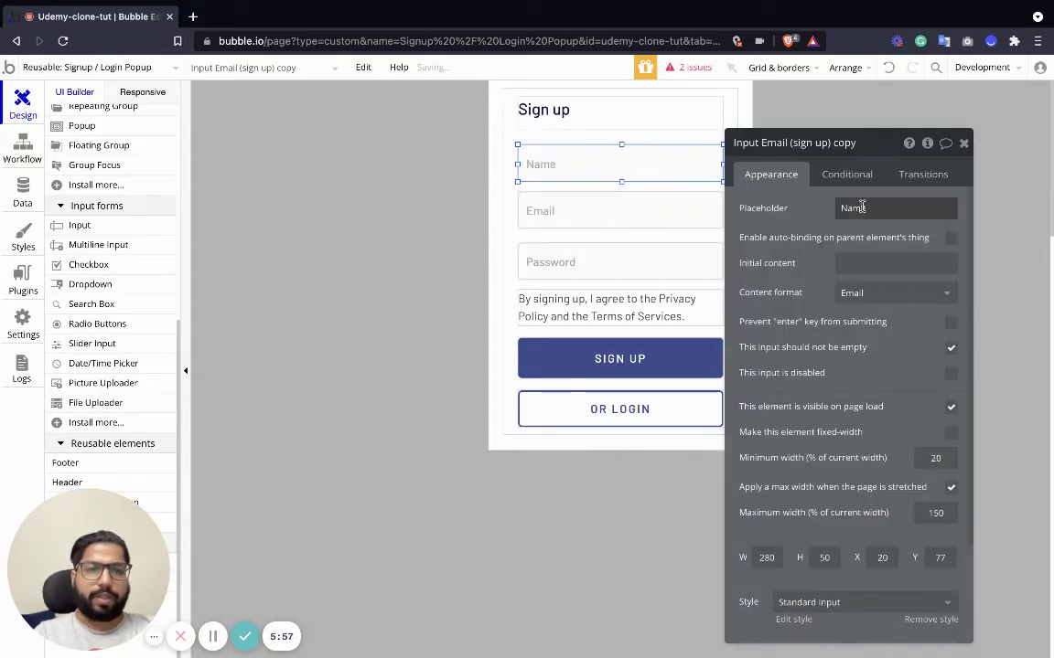
pyautogui.click(731, 137)
pyautogui.doubleClick(768, 144)
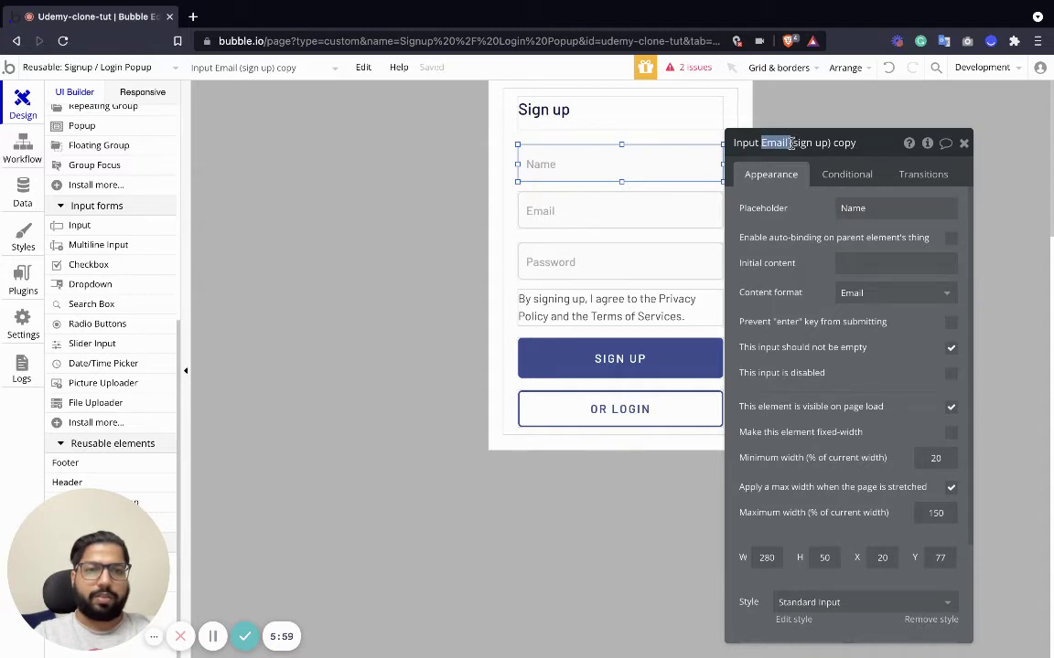
pyautogui.write('Name')
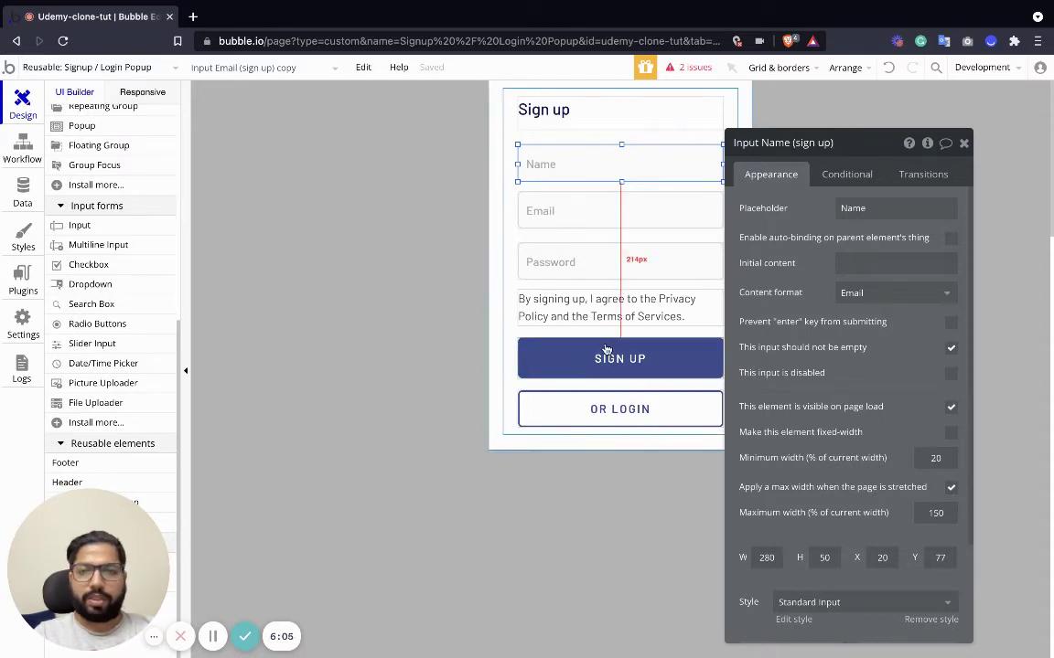
pyautogui.click(629, 368)
# In the SIGN UP button's Sign the user up action, stop requiring password confirmation.
pyautogui.click(804, 274)
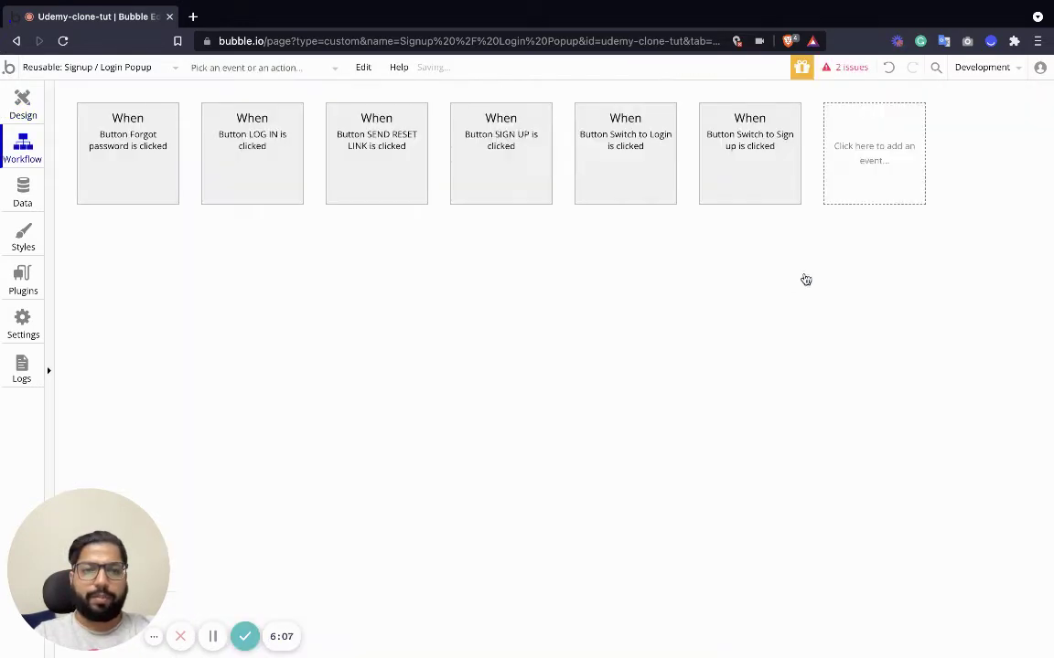
pyautogui.click(105, 267)
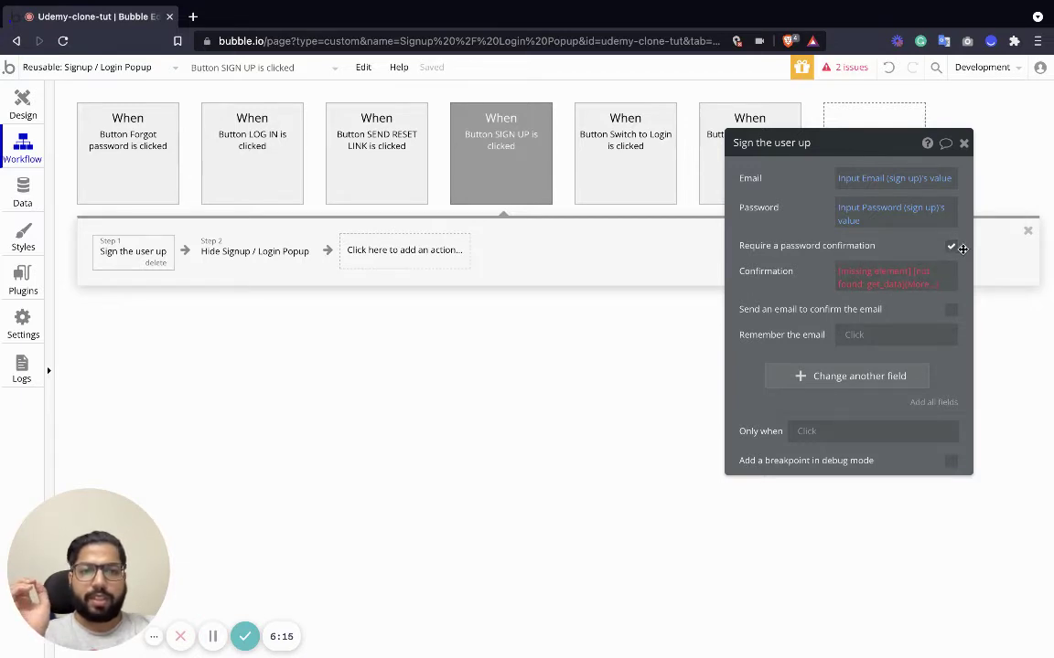
pyautogui.click(950, 248)
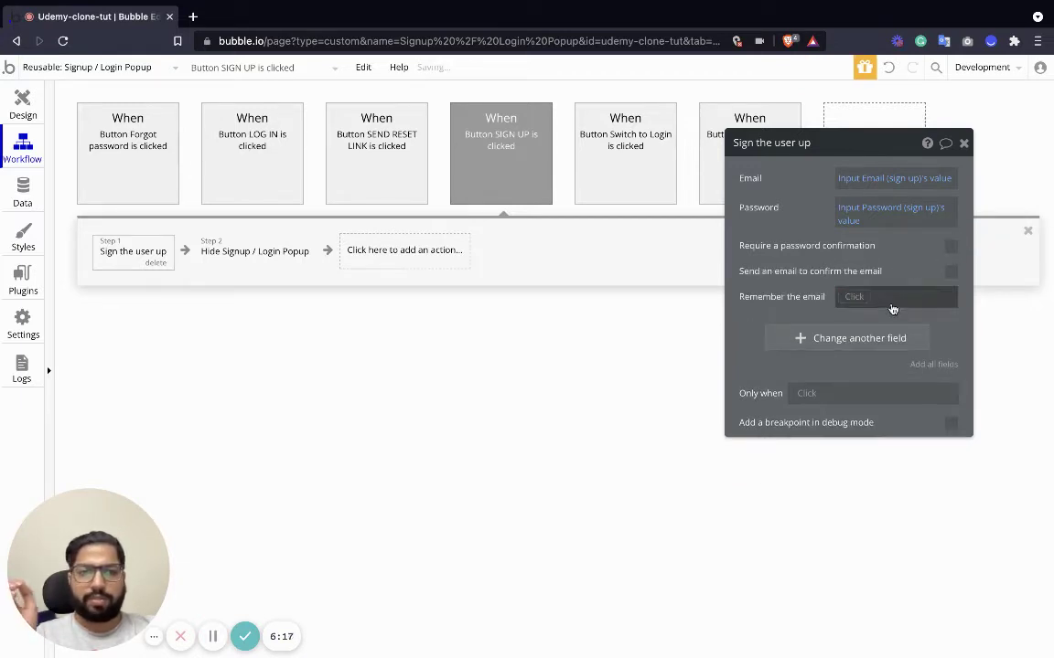
# Set the user's Name field to Input Name (sign up)'s value, then reselect the Name input in Design.
pyautogui.click(843, 341)
pyautogui.click(752, 333)
pyautogui.click(779, 351)
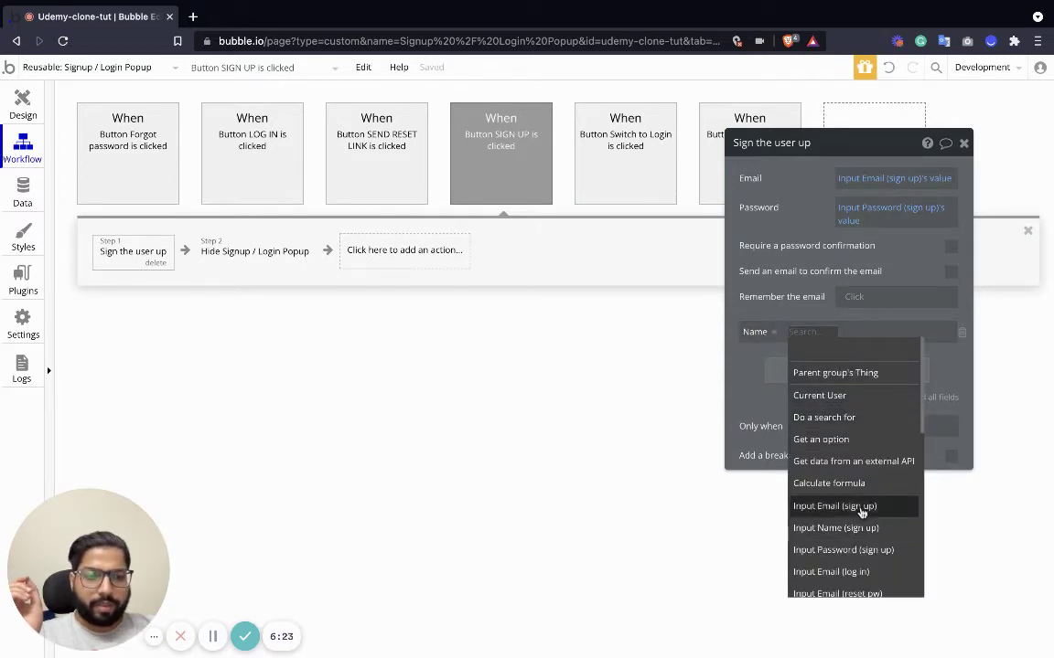
pyautogui.scroll(-1, 855, 540)
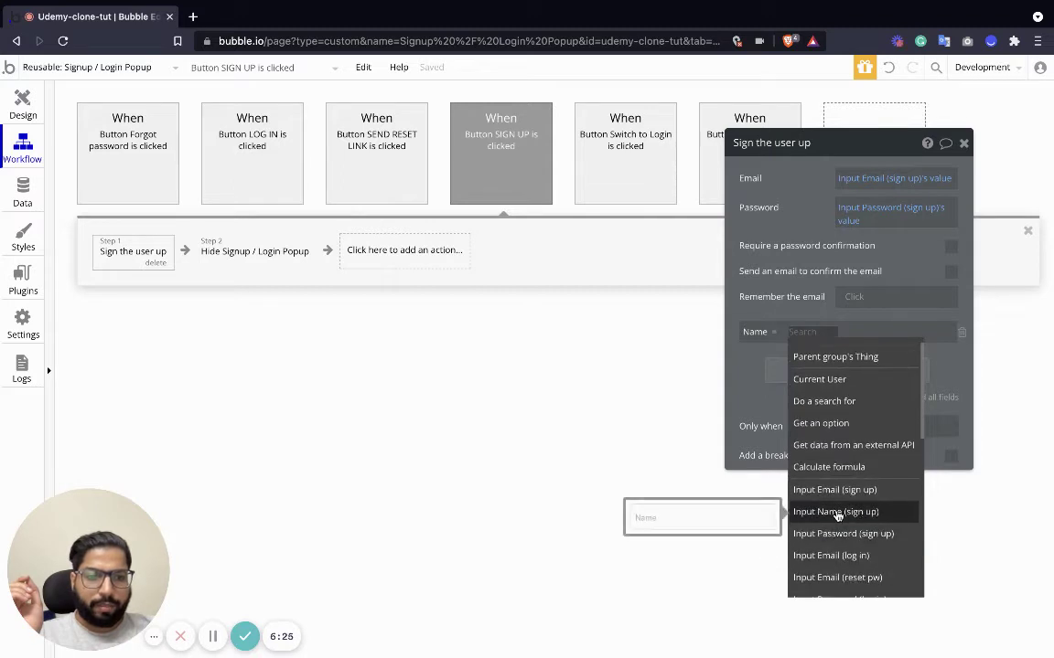
pyautogui.click(840, 519)
pyautogui.click(919, 350)
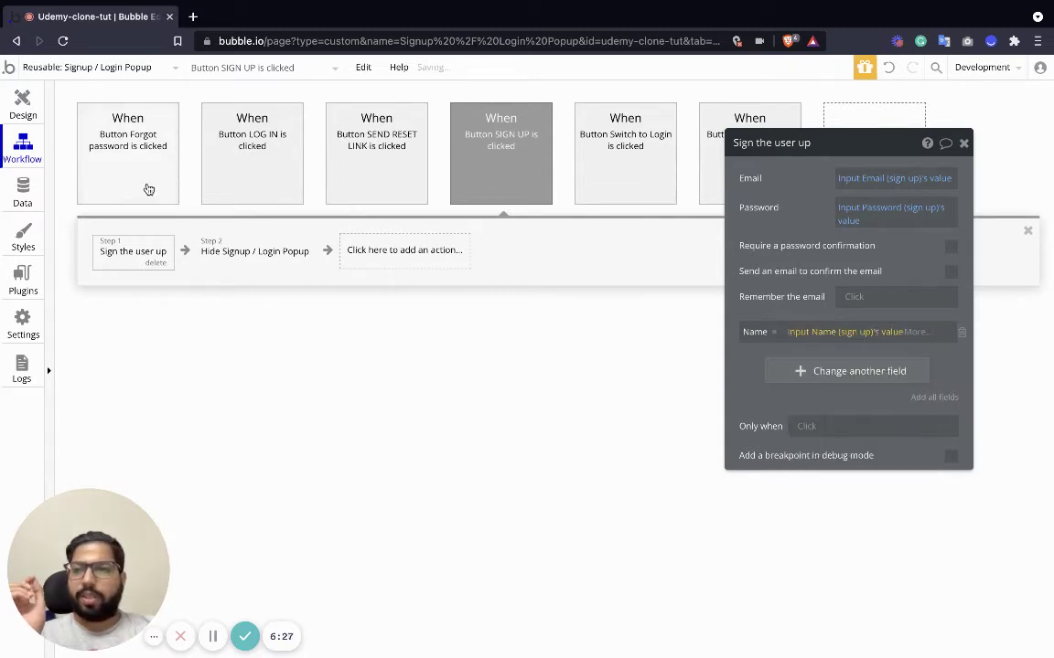
pyautogui.click(23, 101)
pyautogui.click(539, 165)
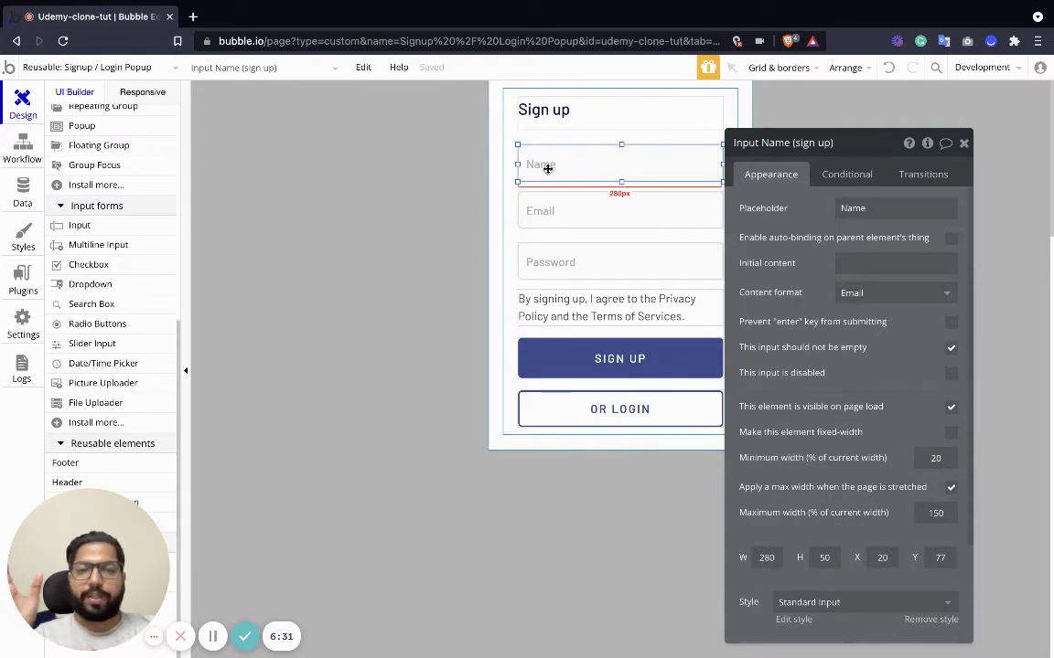
# Set the Name input's content format to Text, nudge it up, and switch to the index page.
pyautogui.click(860, 293)
pyautogui.click(865, 314)
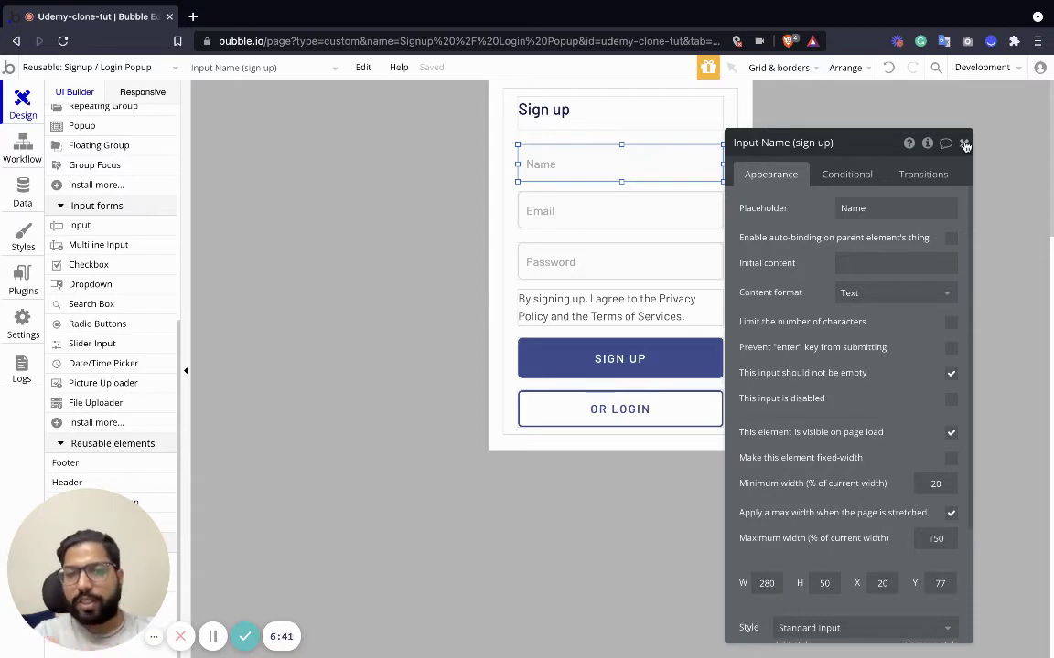
pyautogui.click(965, 146)
pyautogui.moveTo(548, 165); pyautogui.dragTo(553, 159)
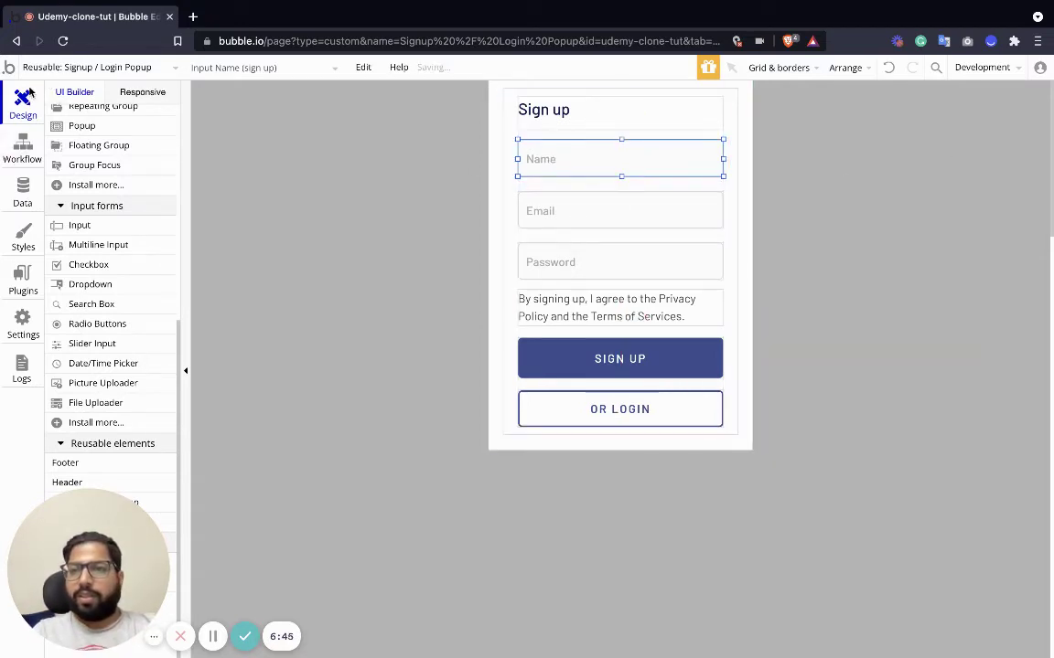
pyautogui.click(46, 68)
pyautogui.click(69, 121)
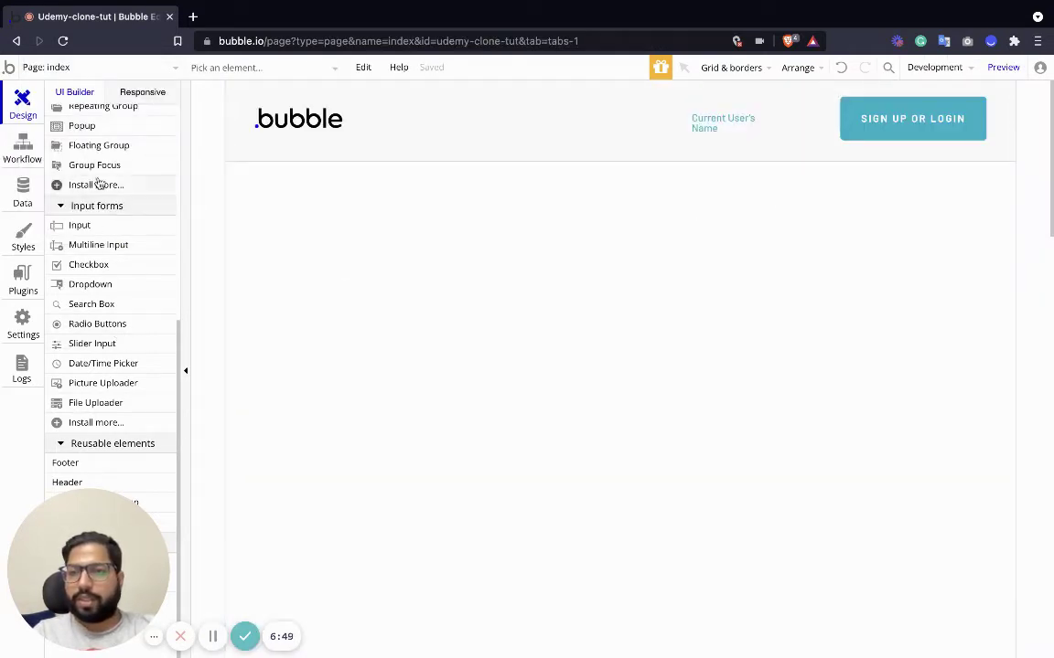
# Place a new button below the sign-up button on index and label it Create Course.
pyautogui.scroll(5, 92, 192)
pyautogui.moveTo(85, 199); pyautogui.dragTo(898, 215)
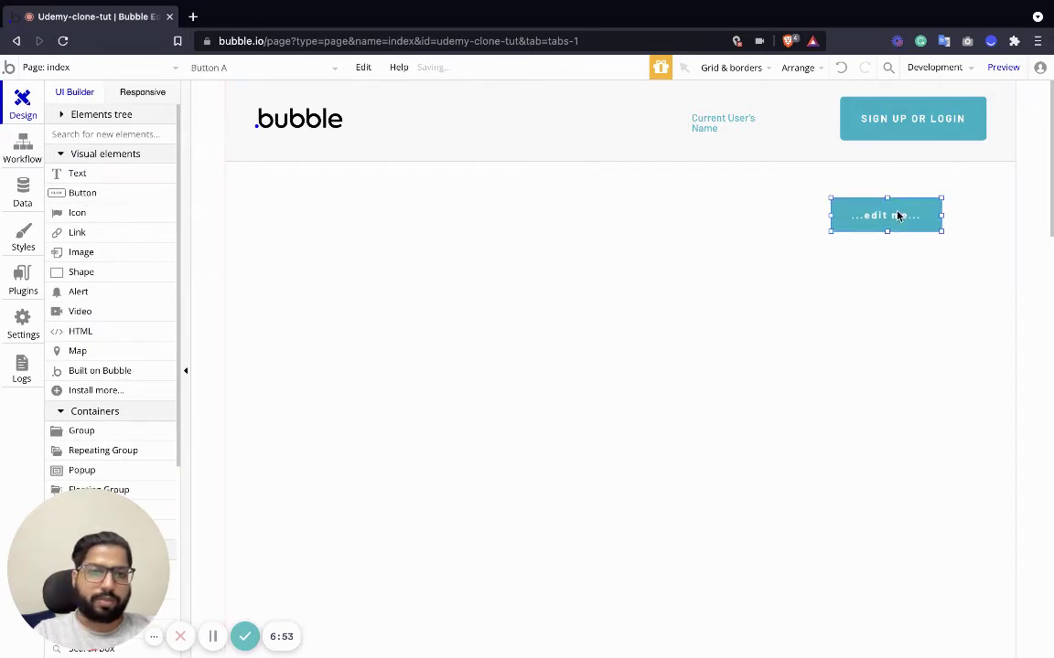
pyautogui.doubleClick(898, 215)
pyautogui.tripleClick(662, 209)
pyautogui.write('C')
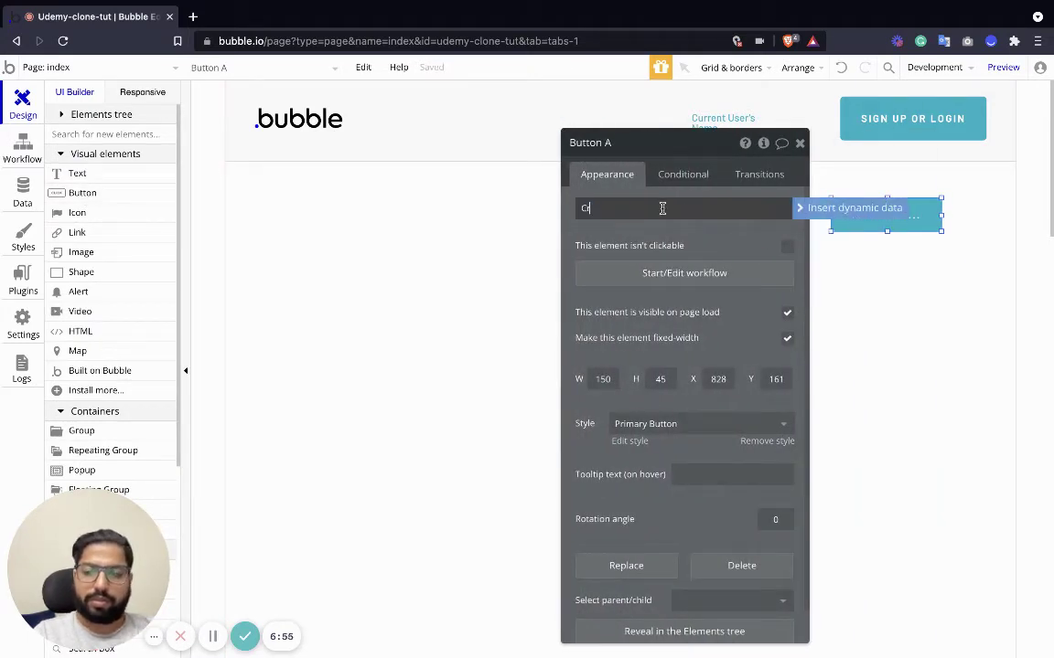
pyautogui.write('re')
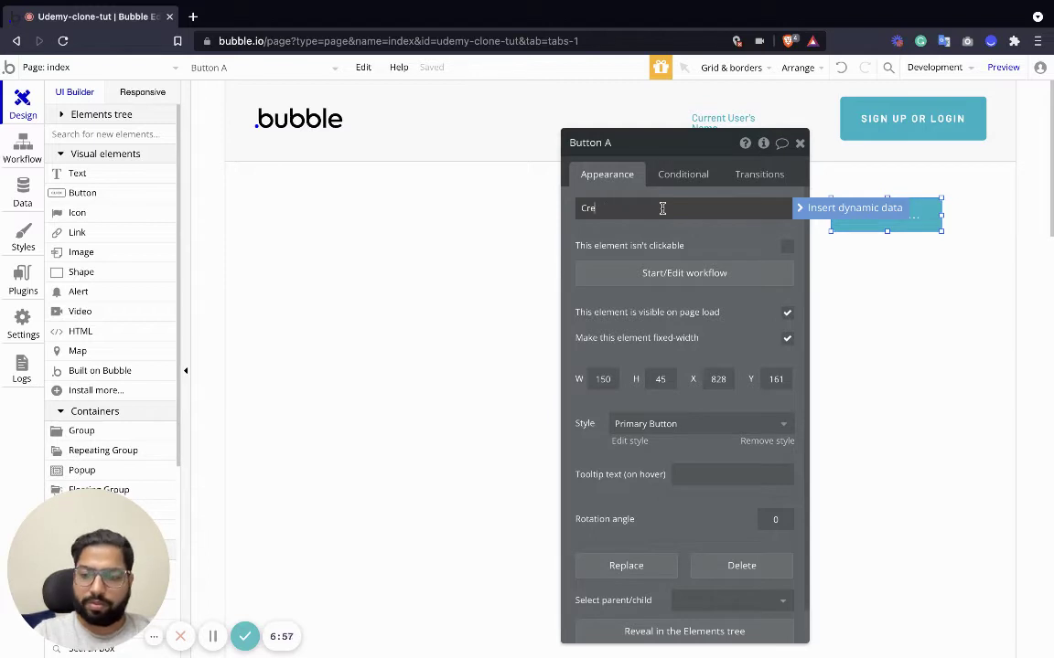
pyautogui.write('ate Course')
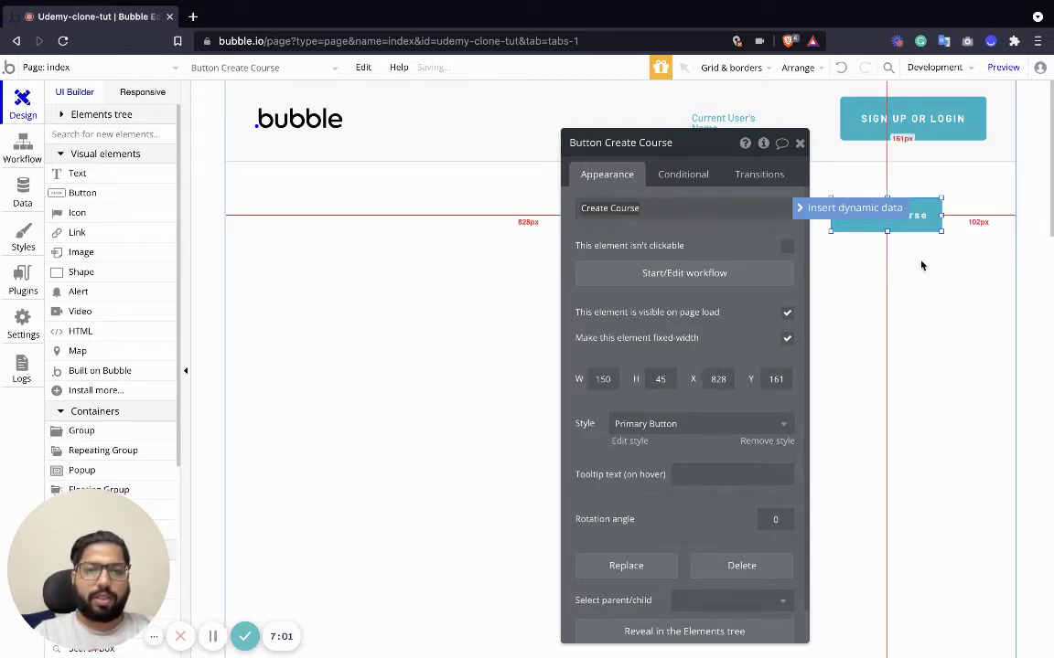
pyautogui.click(908, 222)
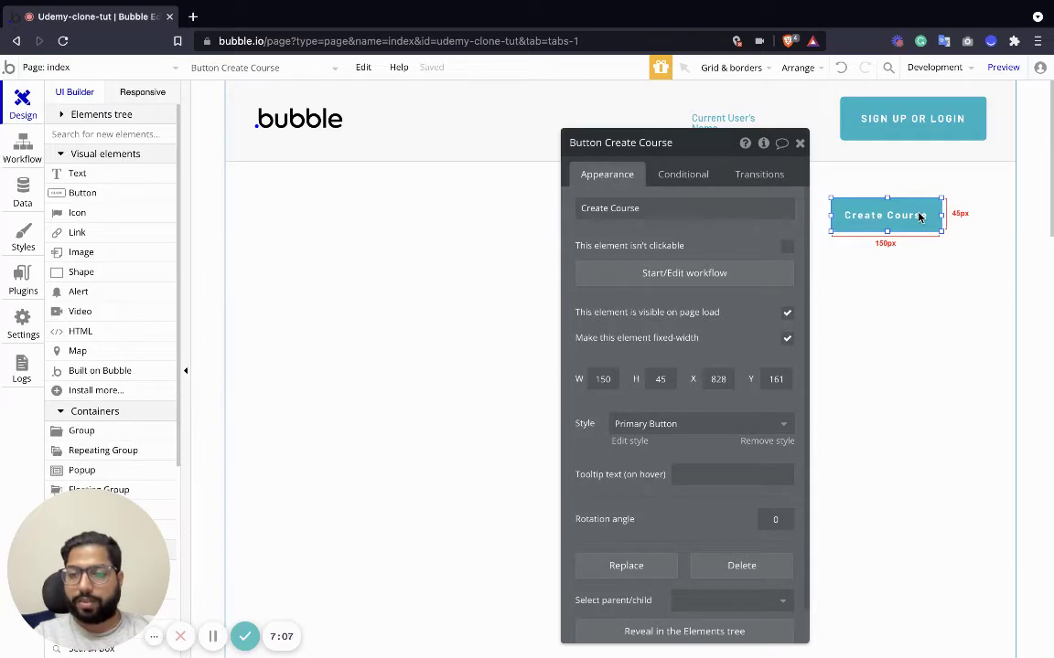
# Add a new page named create_course, cloned from index.
pyautogui.click(144, 65)
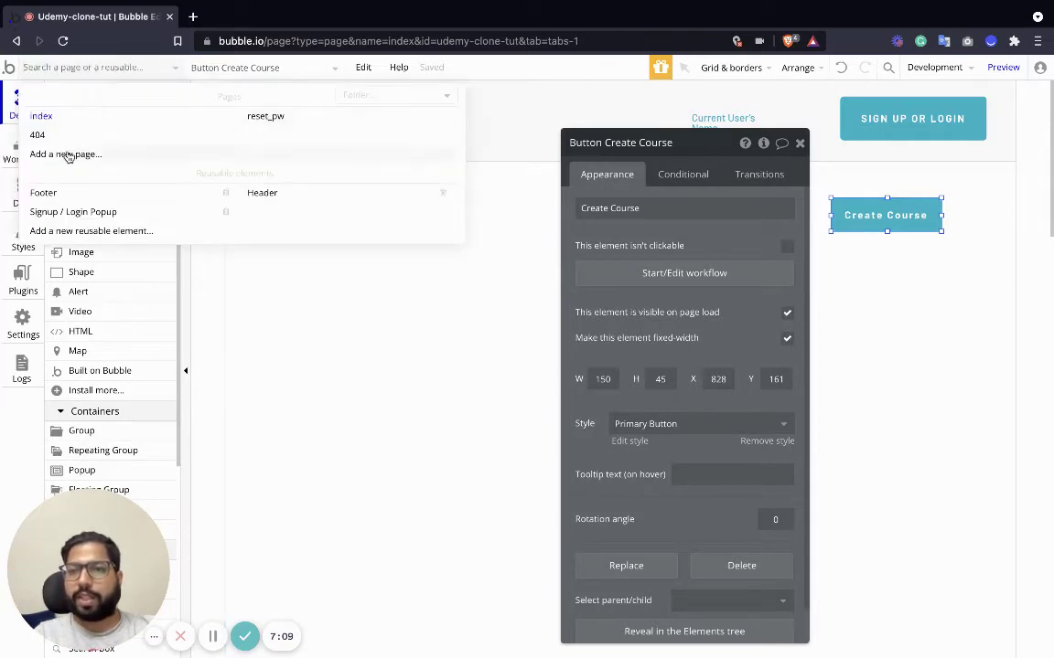
pyautogui.click(66, 154)
pyautogui.write('create_co')
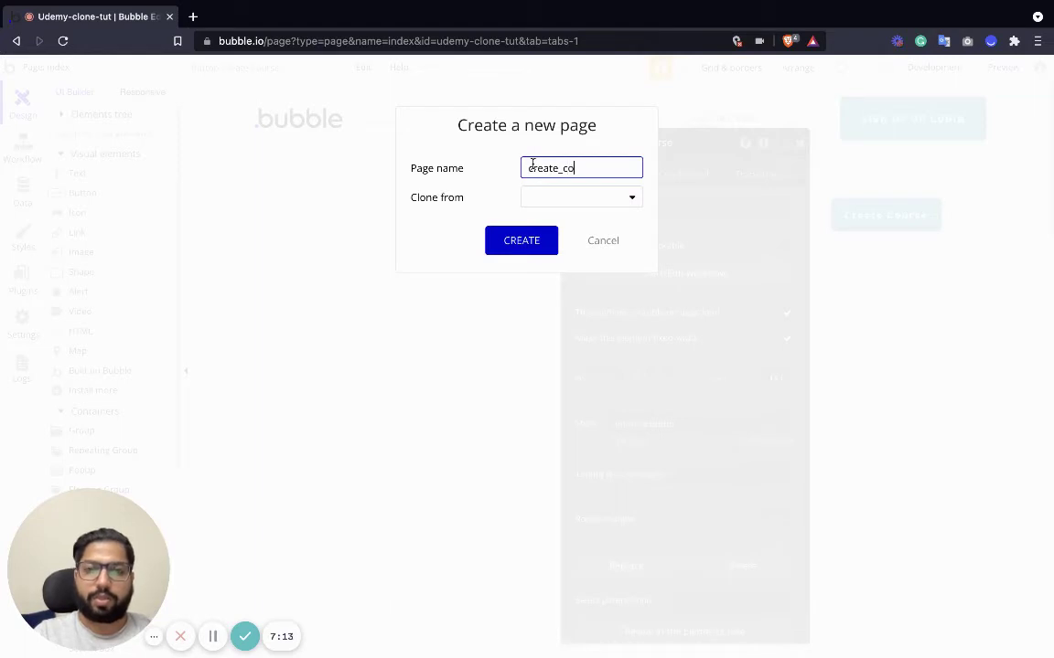
pyautogui.write('urse')
pyautogui.click(568, 194)
pyautogui.click(544, 241)
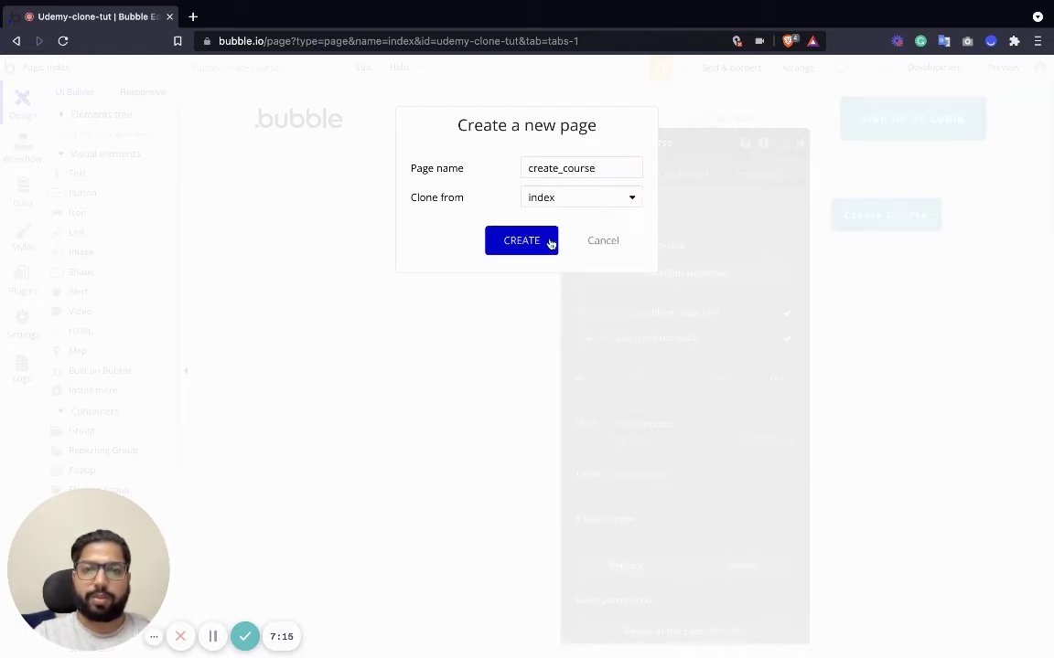
pyautogui.click(531, 240)
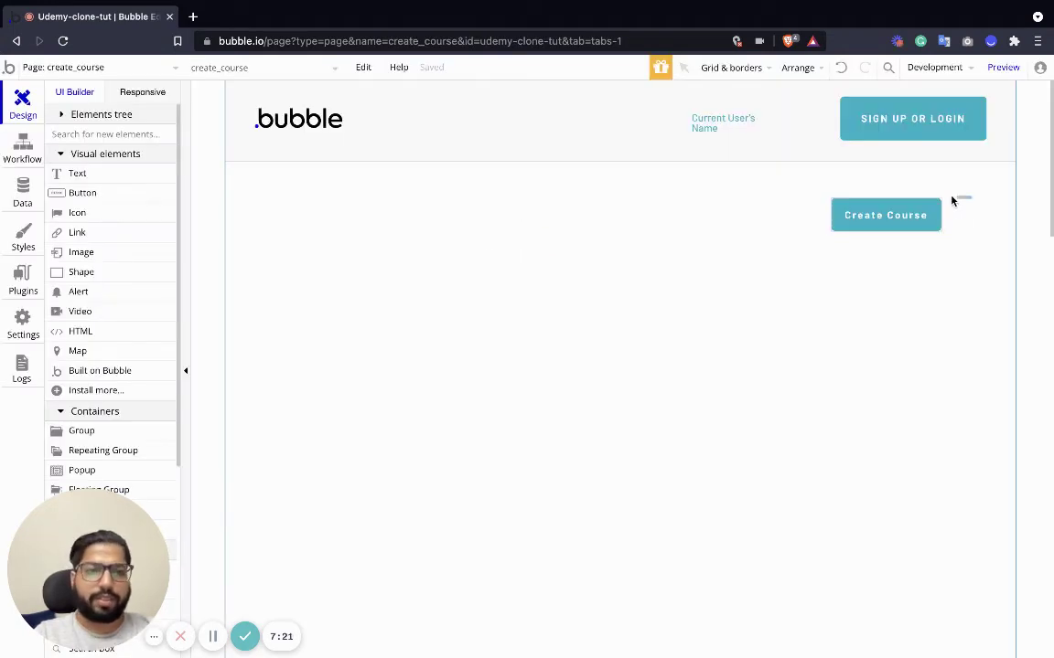
# Delete the copied Create Course button and place a single-line text element at the top-left.
pyautogui.click(914, 217)
pyautogui.press('Delete')
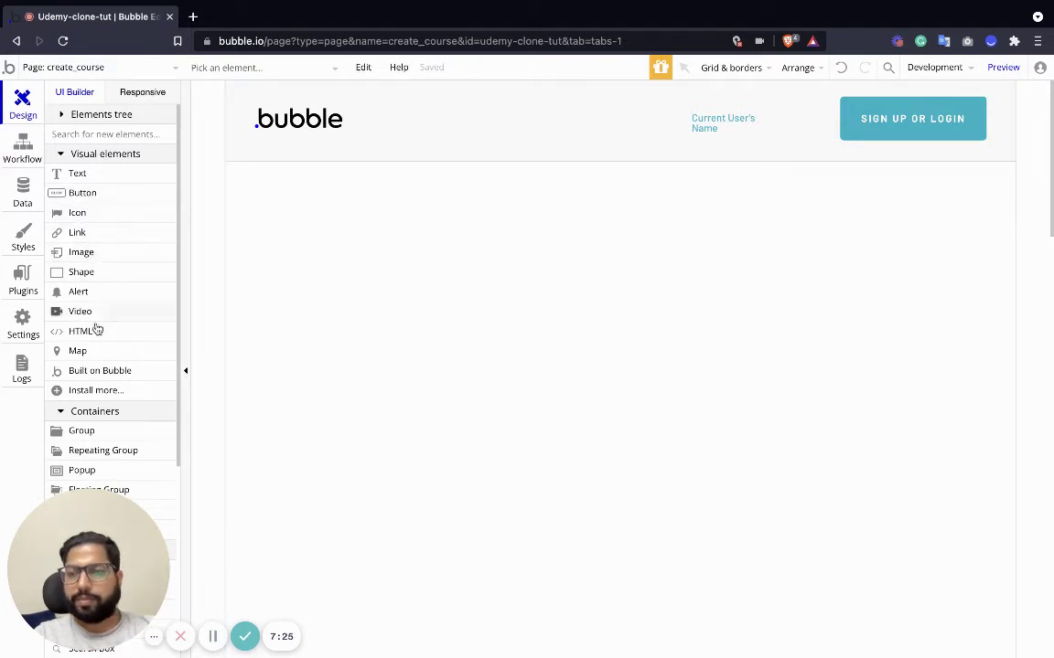
pyautogui.scroll(-1, 94, 370)
pyautogui.scroll(-2, 82, 404)
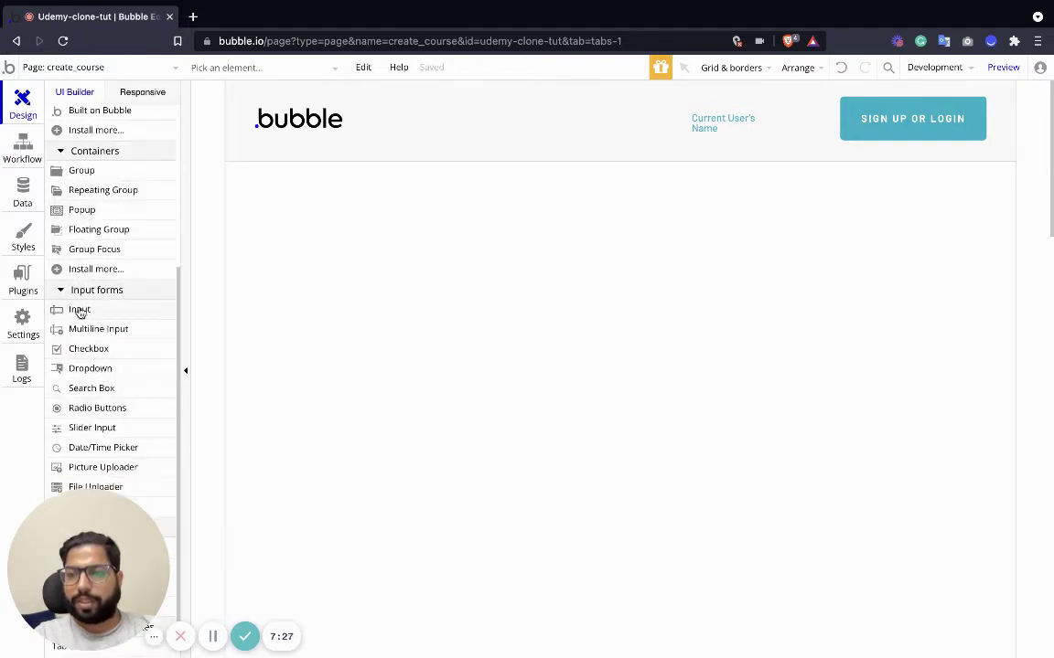
pyautogui.scroll(3, 94, 244)
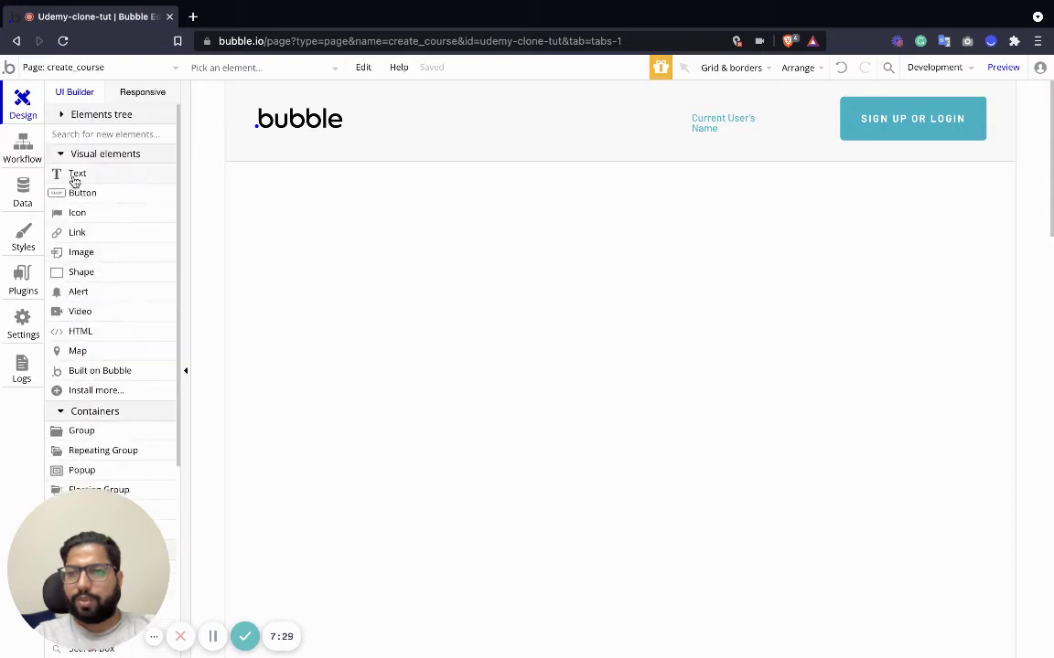
pyautogui.moveTo(75, 180); pyautogui.dragTo(351, 200)
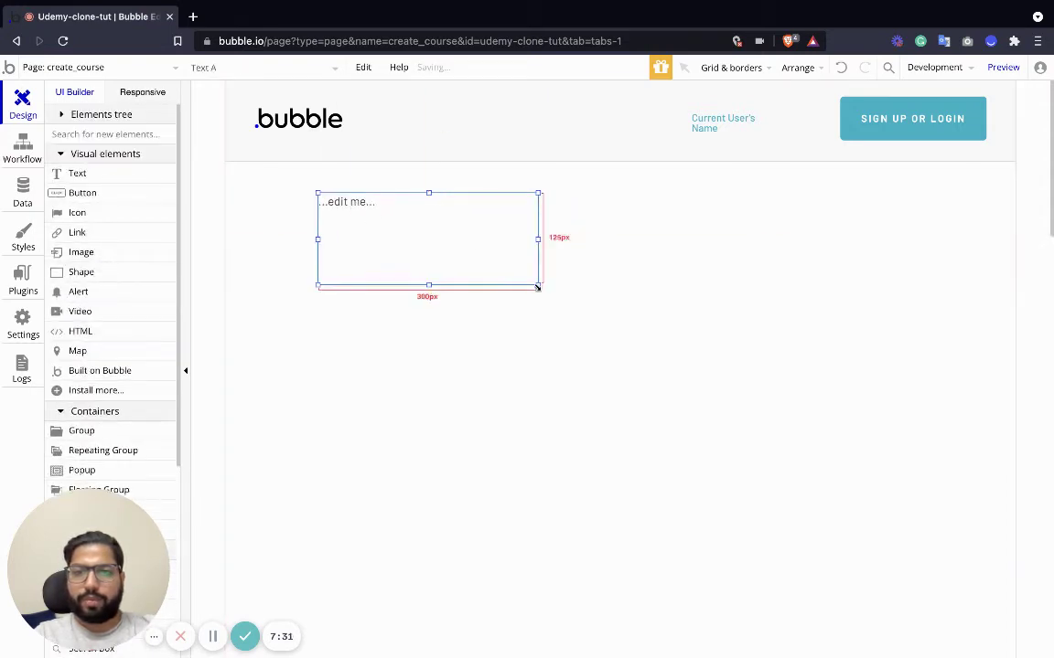
pyautogui.moveTo(538, 287); pyautogui.dragTo(549, 222)
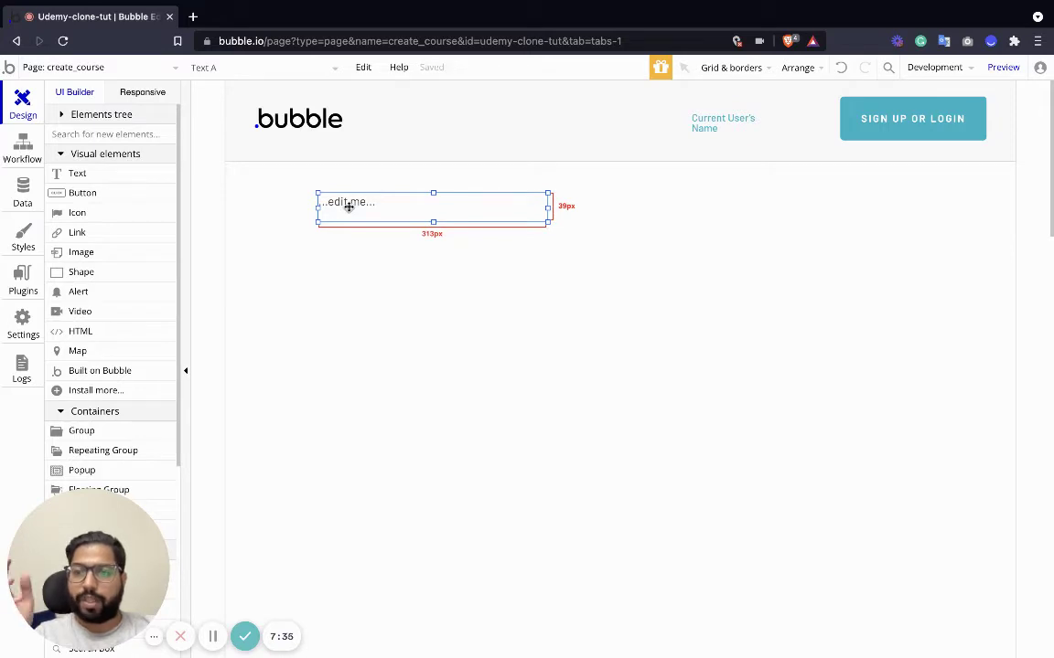
# Make the text read Create Course in the H2 Heading - Dark style.
pyautogui.doubleClick(348, 207)
pyautogui.write('Create Course')
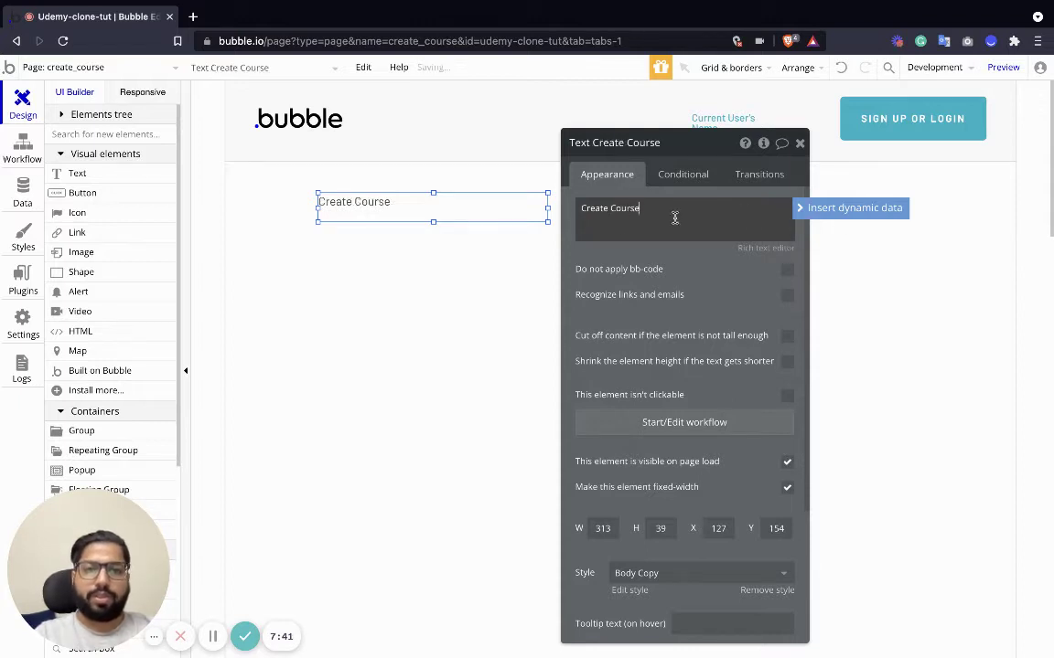
pyautogui.scroll(-2, 695, 337)
pyautogui.click(677, 393)
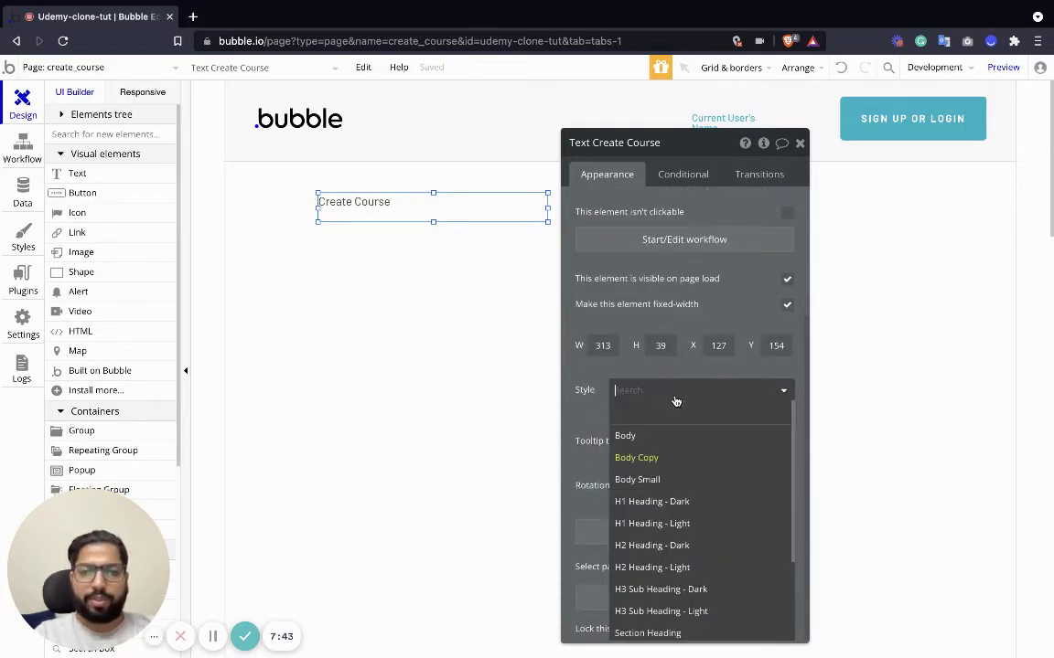
pyautogui.click(679, 545)
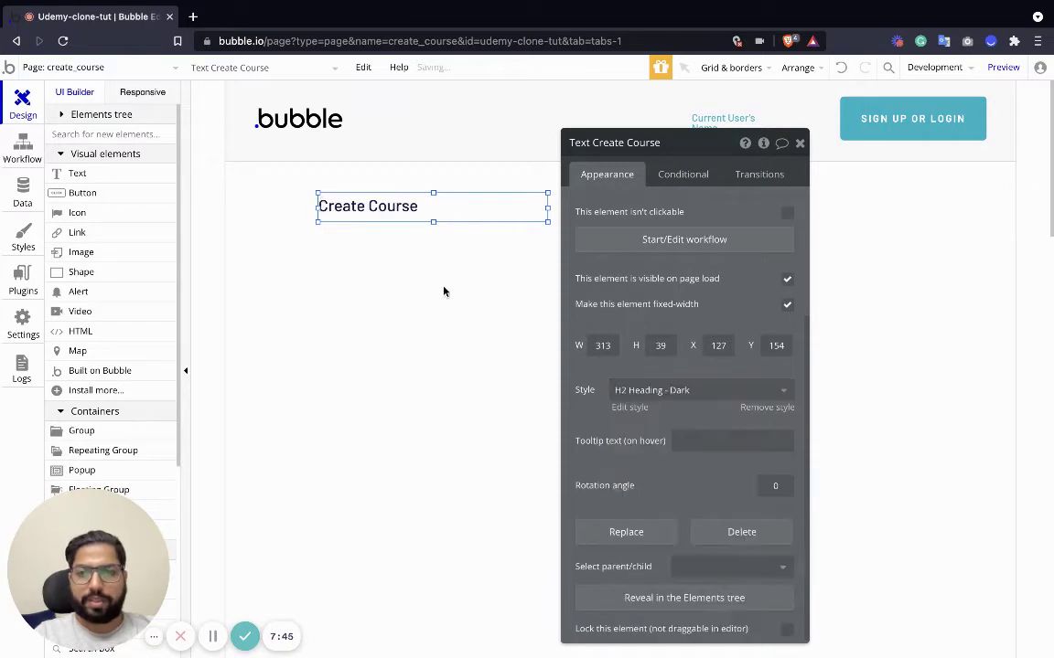
pyautogui.click(433, 263)
pyautogui.click(382, 214)
pyautogui.scroll(-5, 91, 311)
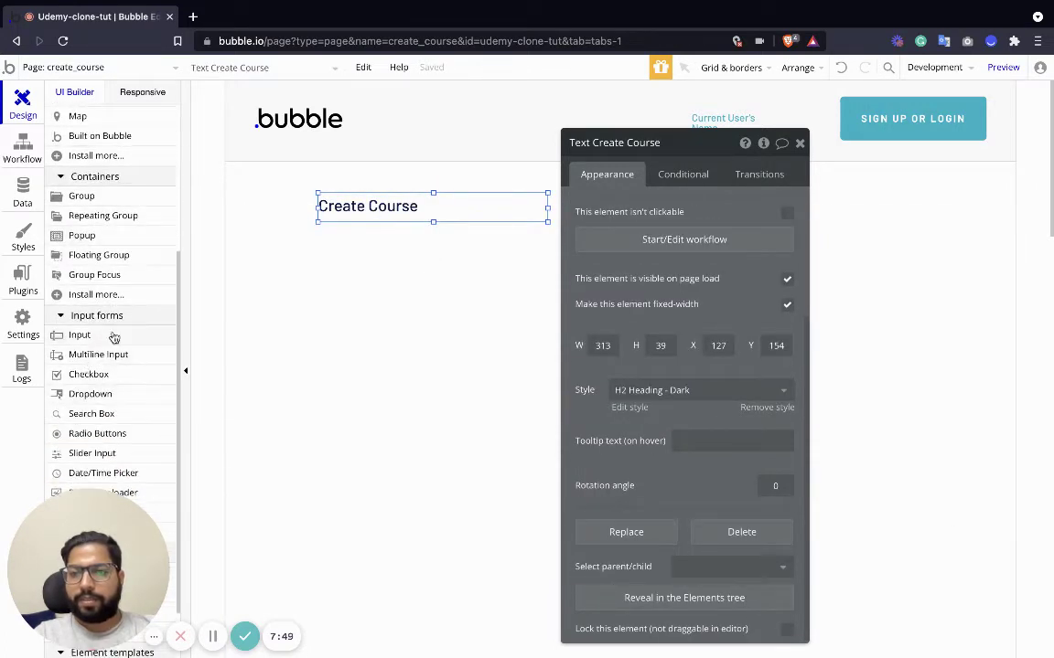
pyautogui.scroll(5, 85, 251)
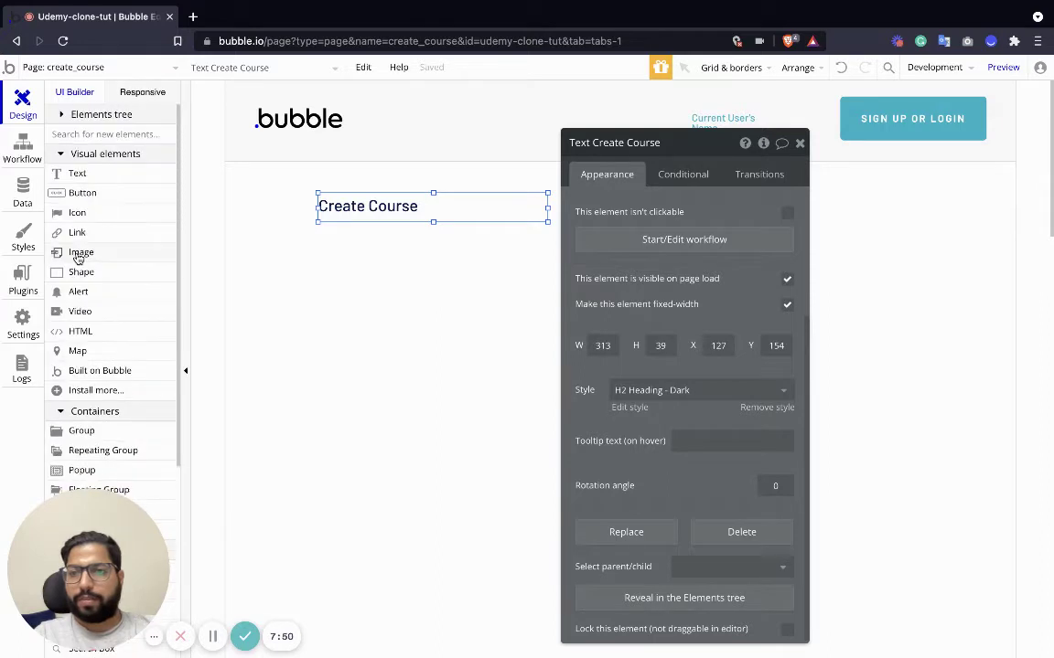
pyautogui.click(77, 173)
# Add a blank text box under the heading, sized 195x31.
pyautogui.click(340, 263)
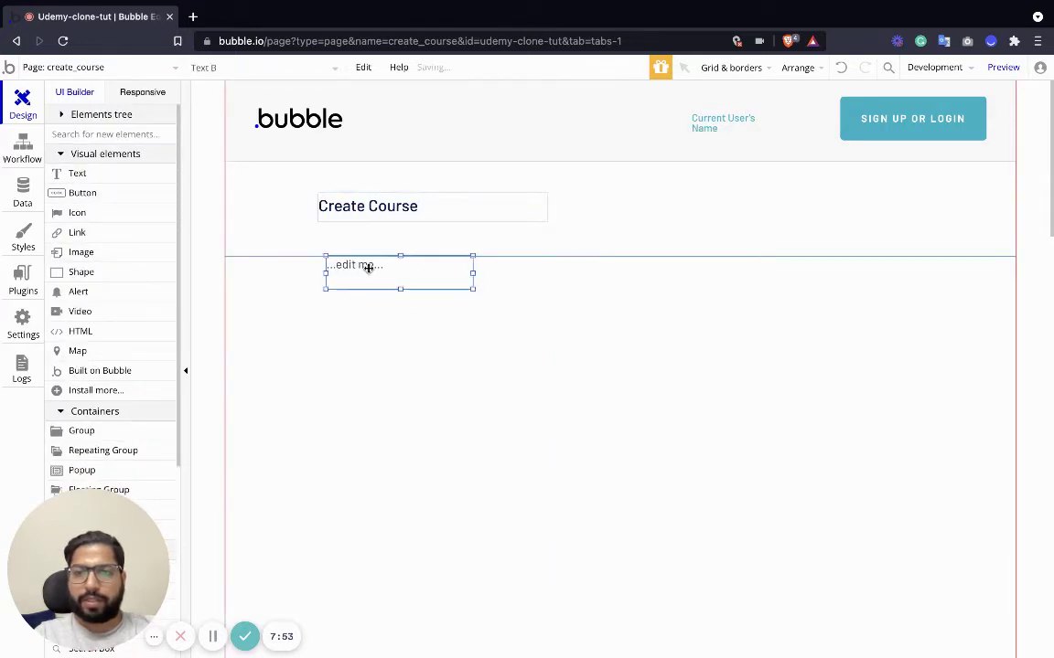
pyautogui.moveTo(368, 267); pyautogui.dragTo(362, 264)
pyautogui.moveTo(468, 285); pyautogui.dragTo(465, 276)
# Add an input field under the text box with a Course Title placeholder.
pyautogui.scroll(-4, 87, 416)
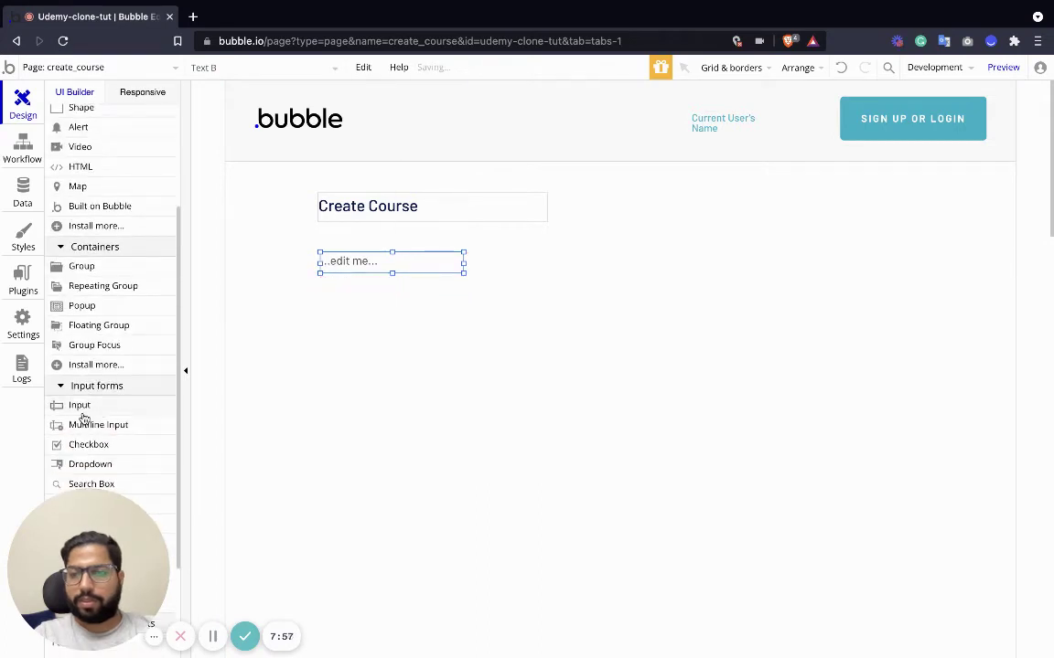
pyautogui.click(80, 405)
pyautogui.click(425, 310)
pyautogui.moveTo(425, 310); pyautogui.dragTo(359, 300)
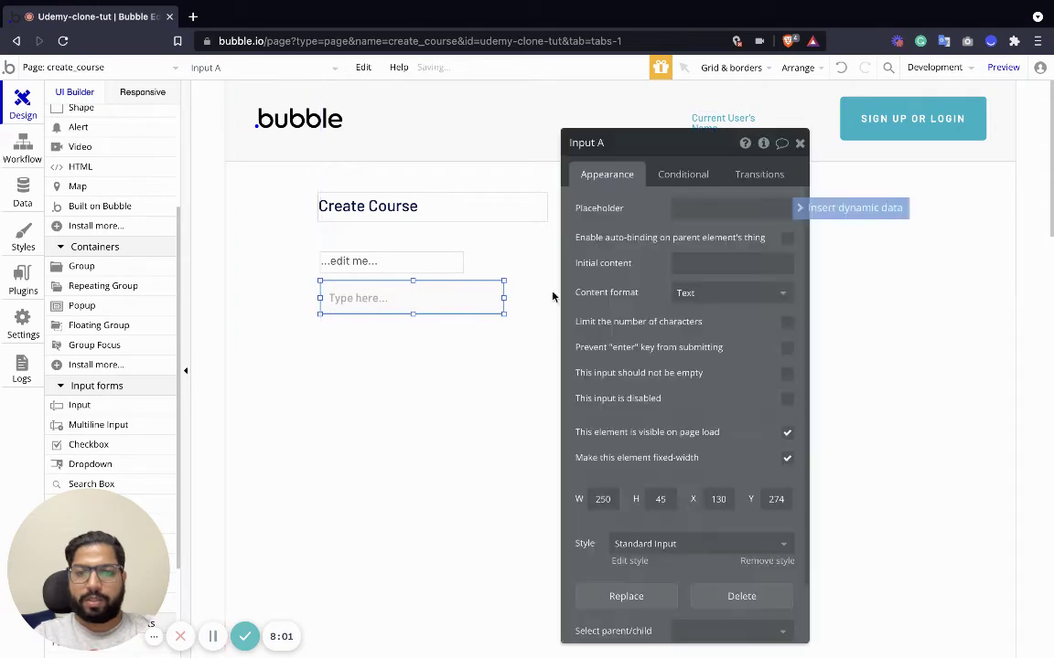
pyautogui.click(718, 207)
pyautogui.write('Course Title')
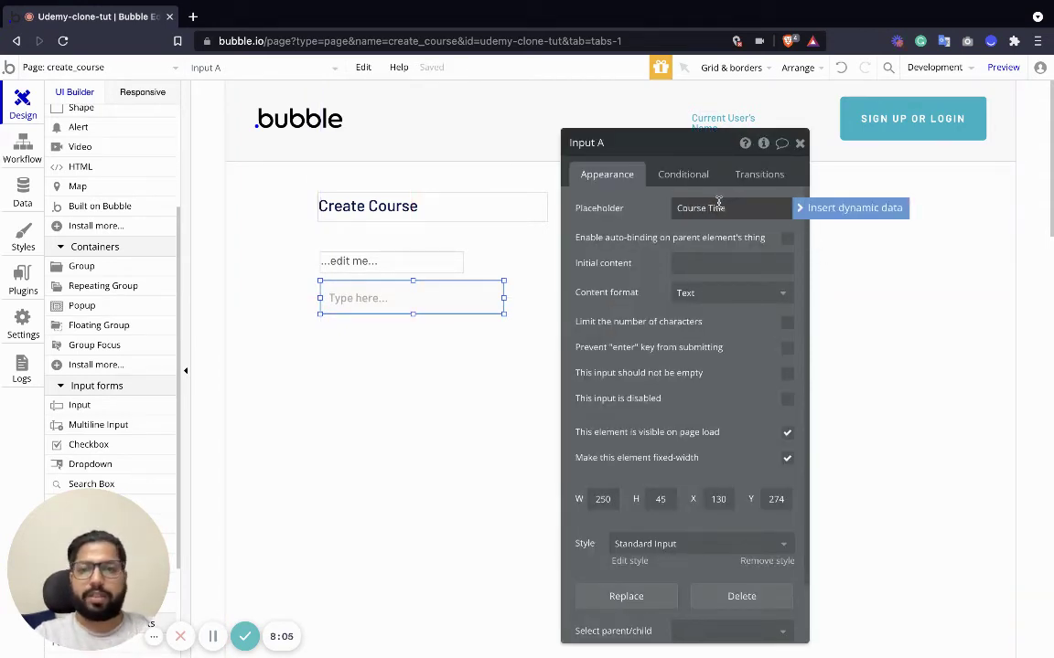
# Set the text box above the input to read Course Title.
pyautogui.click(352, 261)
pyautogui.scroll(-3, 617, 216)
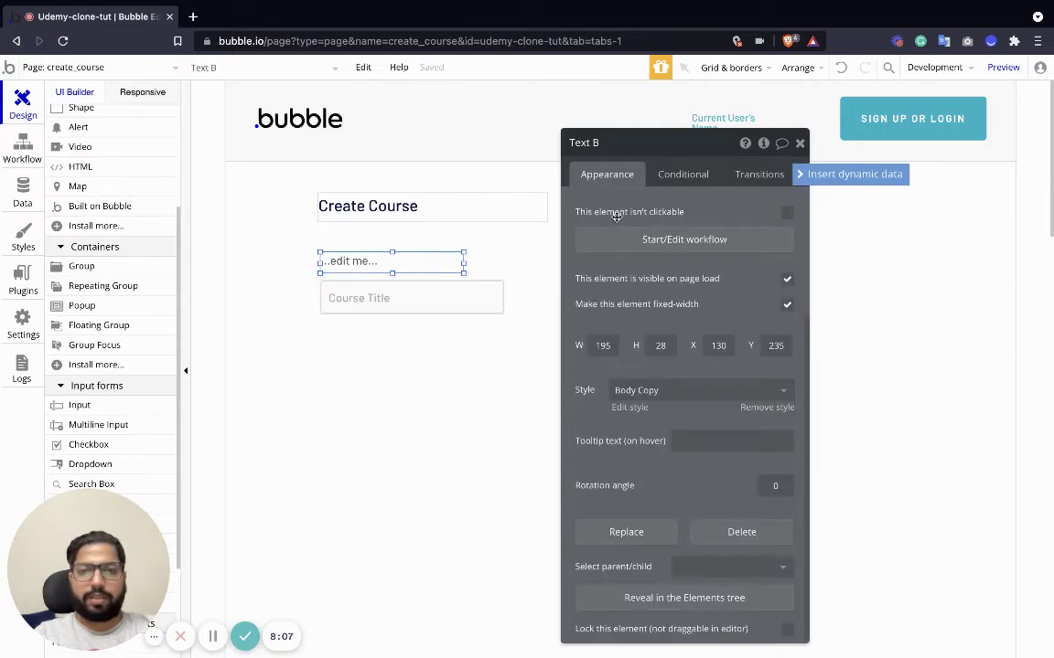
pyautogui.scroll(3, 650, 226)
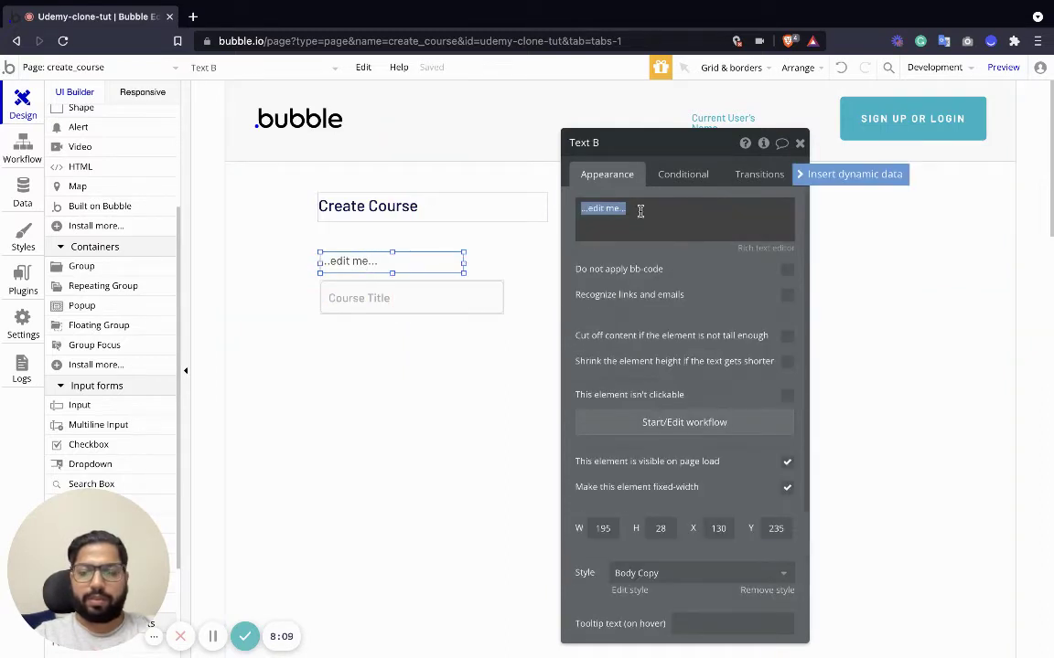
pyautogui.write('Enter Course')
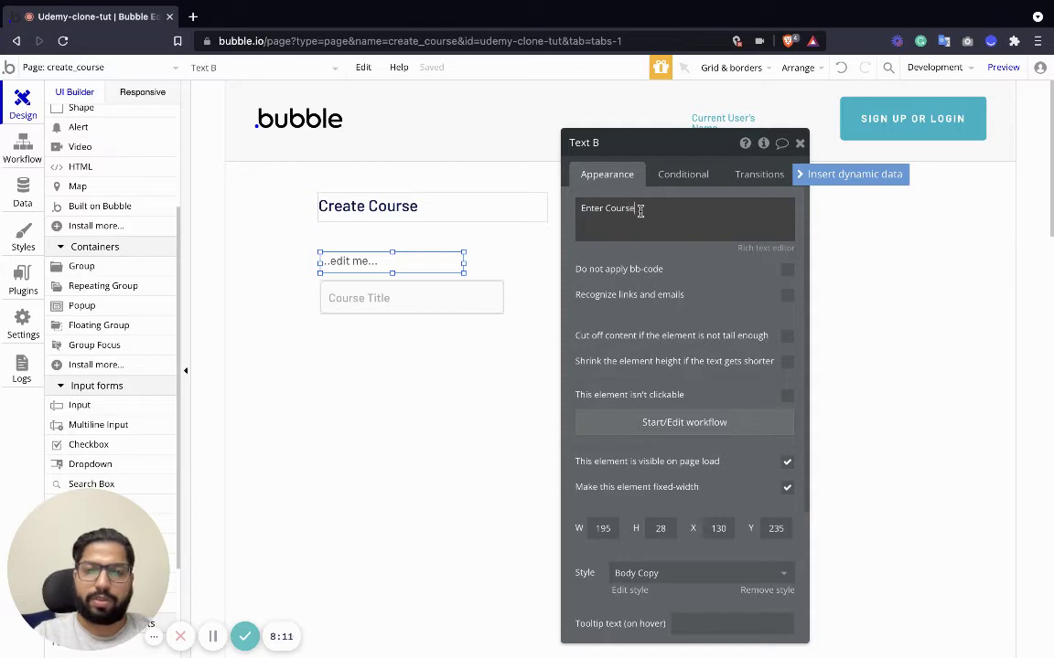
pyautogui.write(' Title')
pyautogui.hotkey('ctrl', 'a')
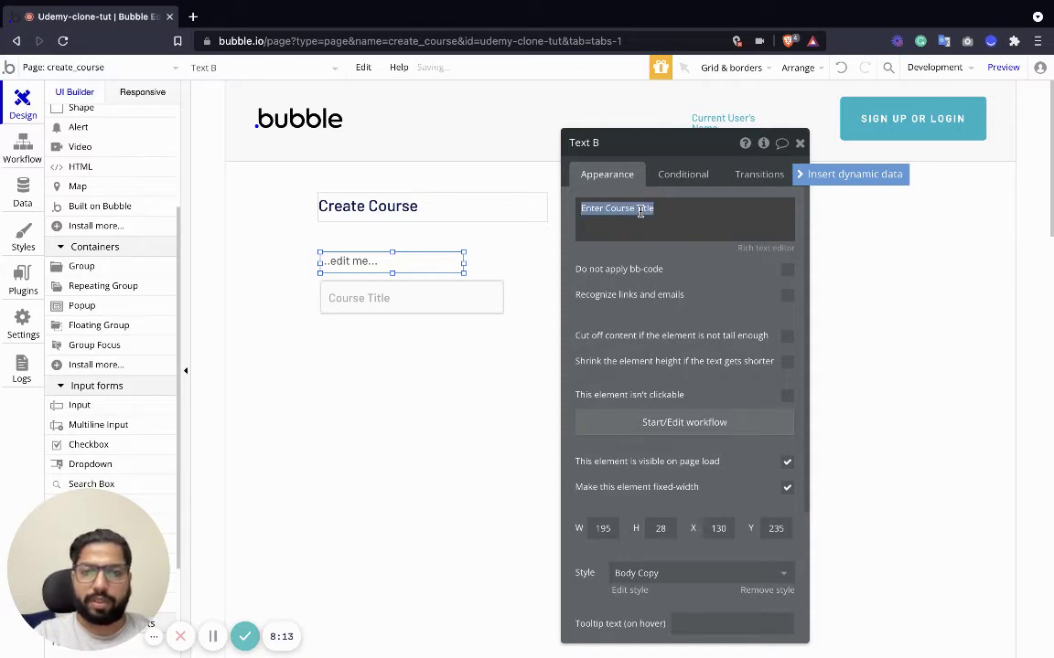
pyautogui.write('Co')
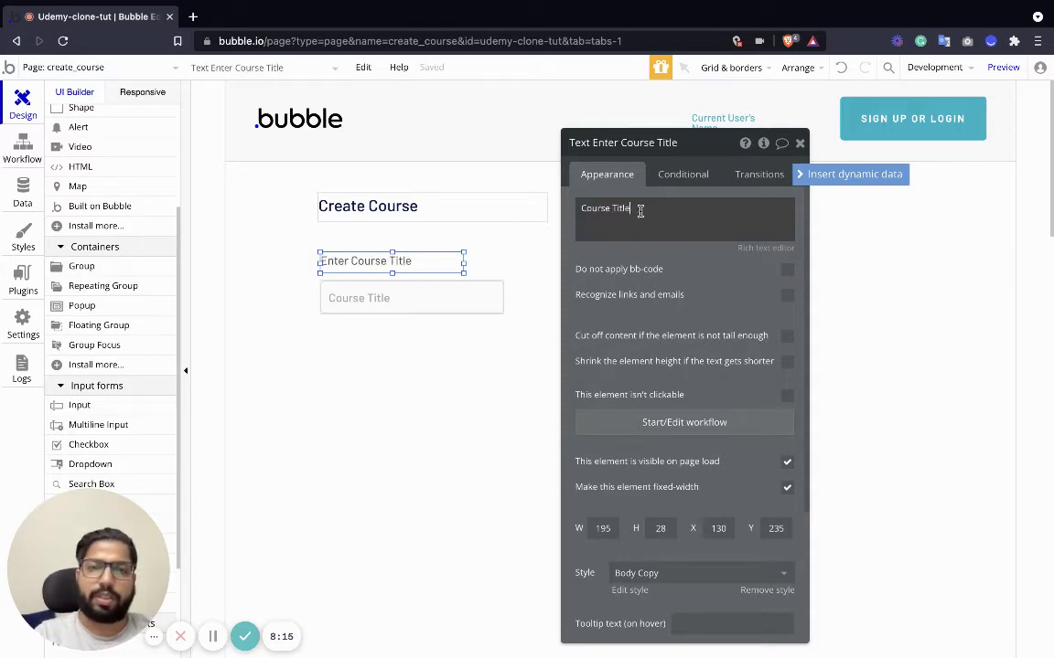
# Change the input's placeholder to Enter Course Title and select the label and input together.
pyautogui.click(411, 300)
pyautogui.tripleClick(697, 209)
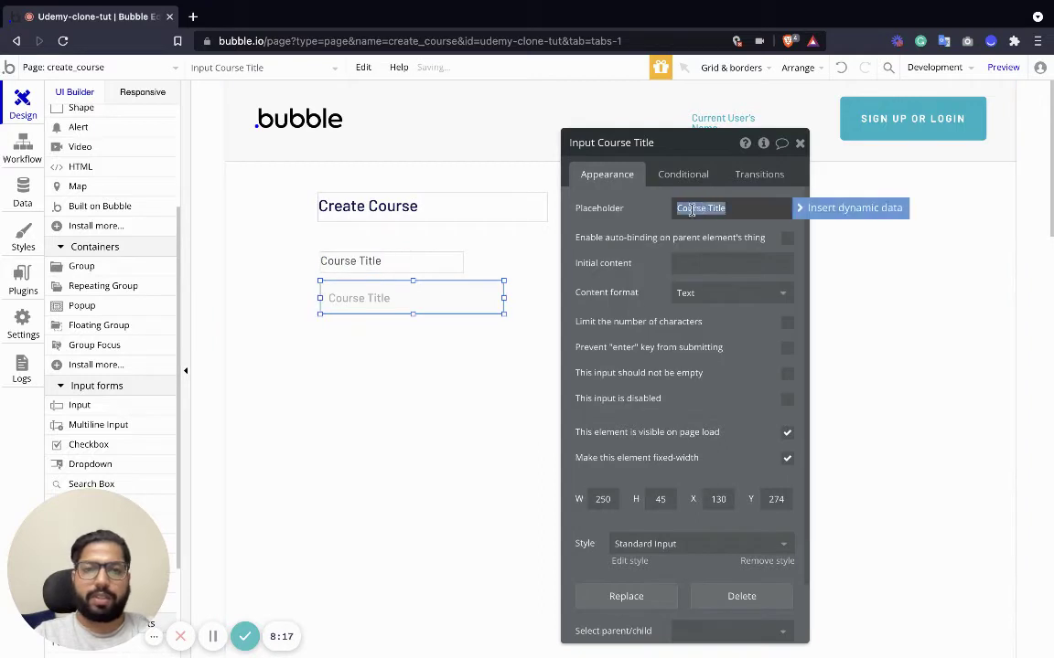
pyautogui.click(688, 209)
pyautogui.write('Enter')
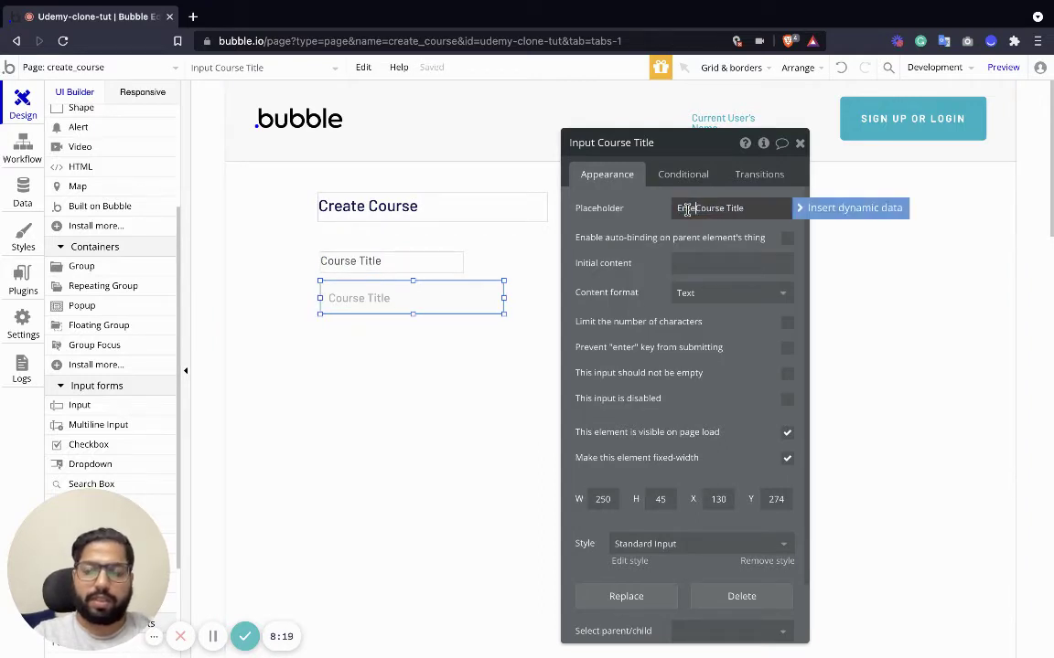
pyautogui.click(400, 320)
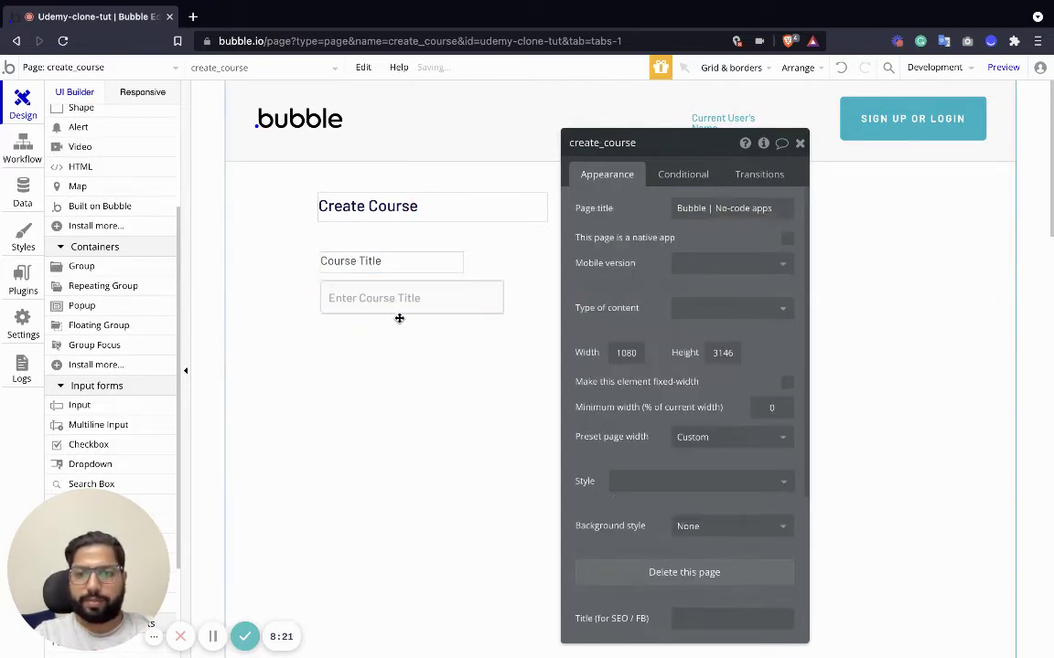
pyautogui.click(405, 299)
pyautogui.click(408, 267)
pyautogui.keyDown('shift'); pyautogui.click(386, 301); pyautogui.keyUp('shift')
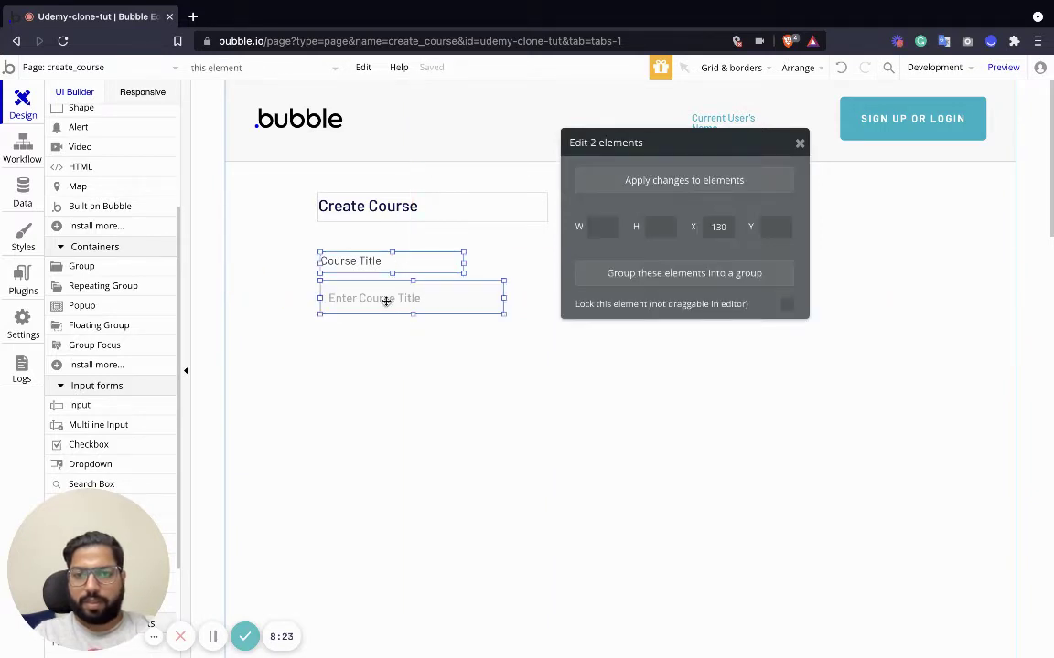
# Duplicate the Course Title label and input and place the copy below the originals.
pyautogui.hotkey('ctrl', 'c')
pyautogui.hotkey('ctrl', 'v')
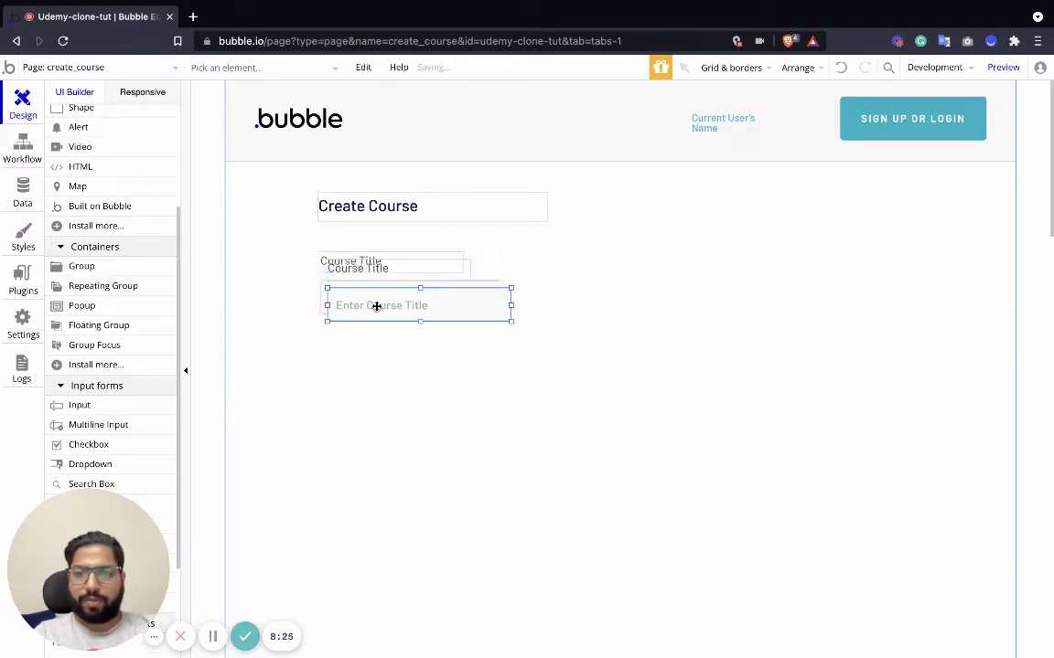
pyautogui.moveTo(376, 306); pyautogui.dragTo(369, 384)
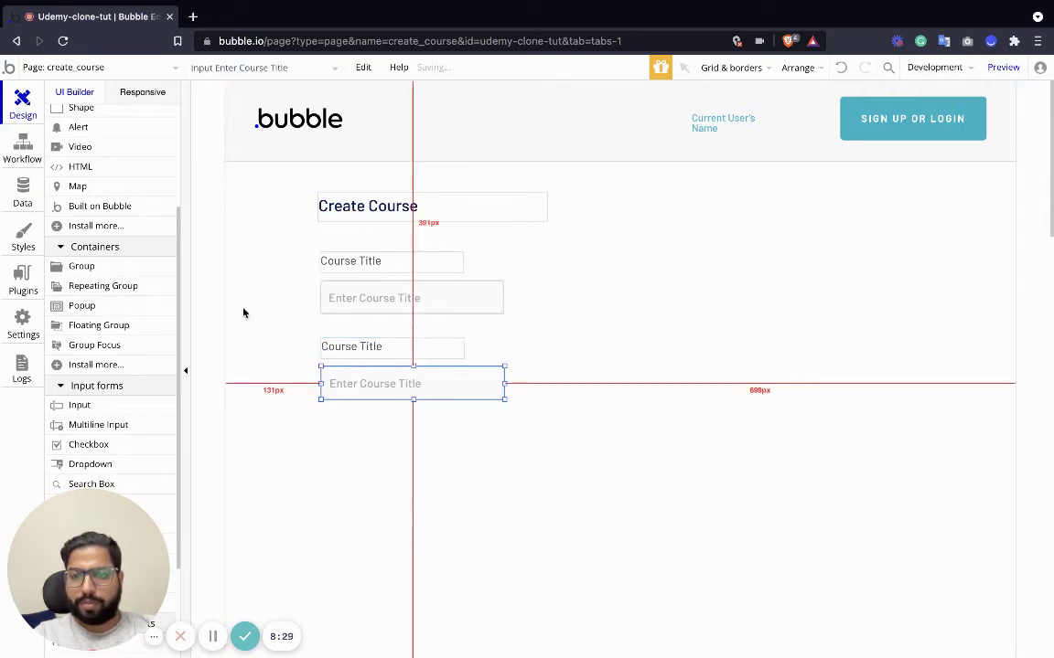
# Review the Course data type's fields under Data, then return to Design.
pyautogui.click(16, 190)
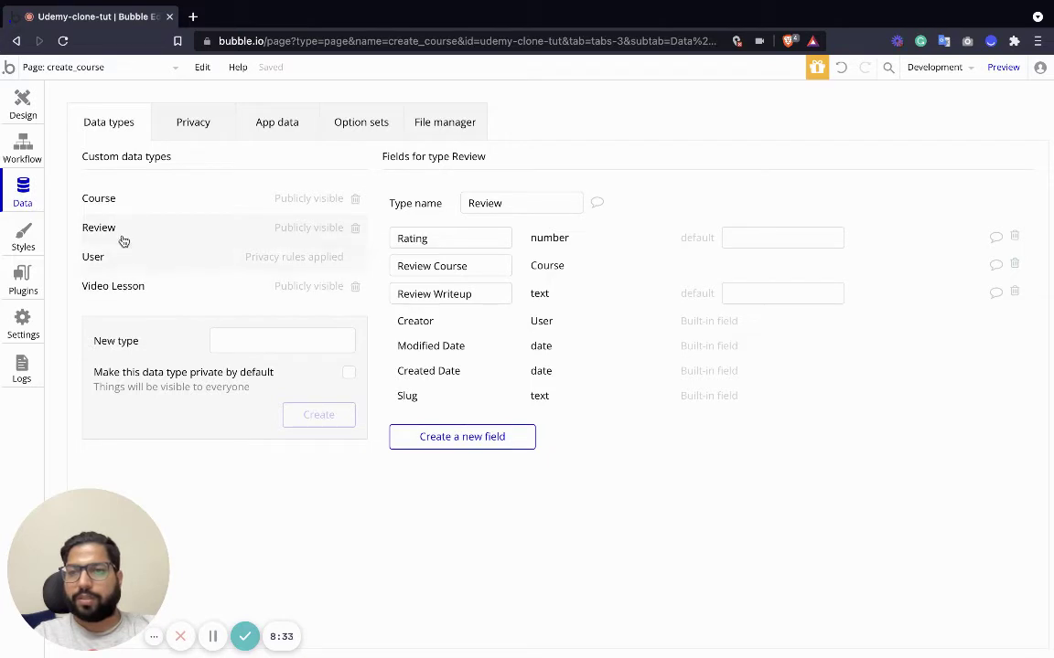
pyautogui.click(118, 200)
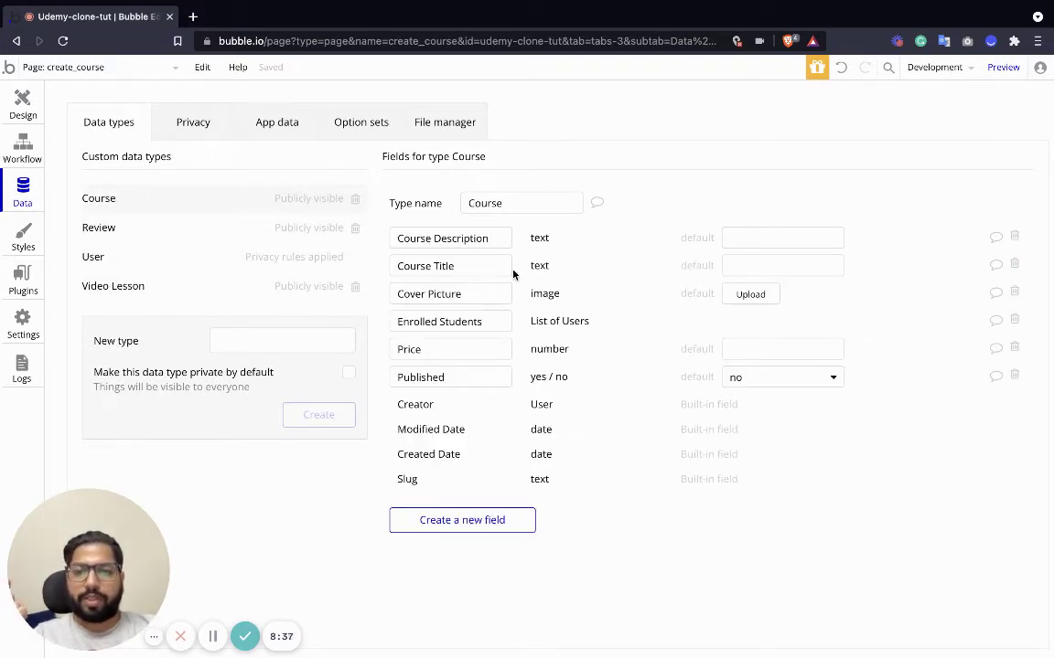
pyautogui.click(23, 104)
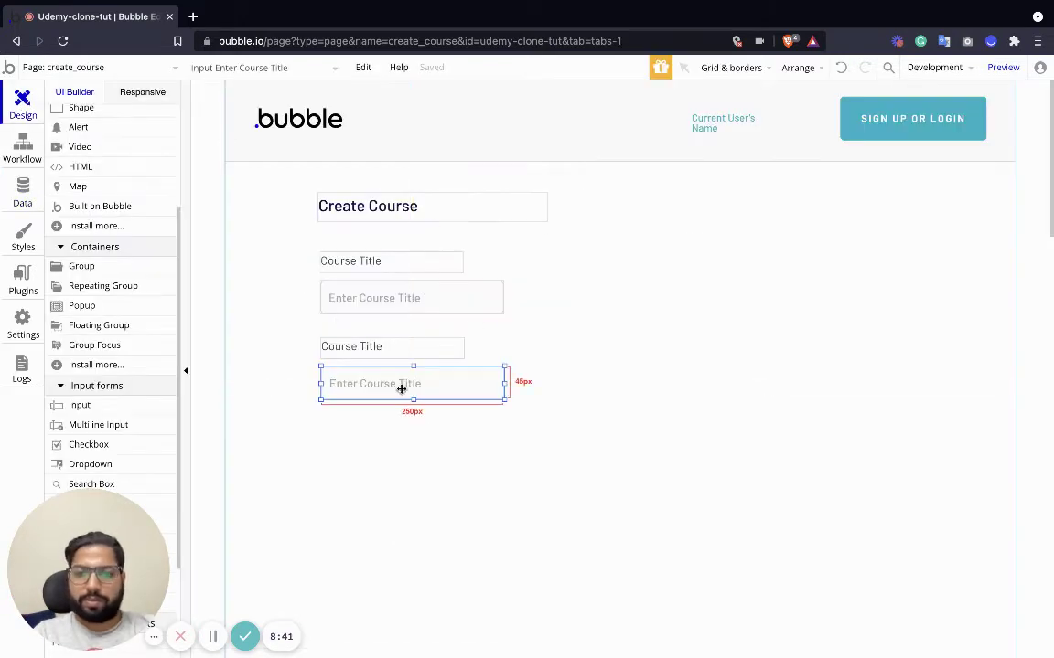
# Delete the duplicated input and rename the second label Course Description.
pyautogui.press('Delete')
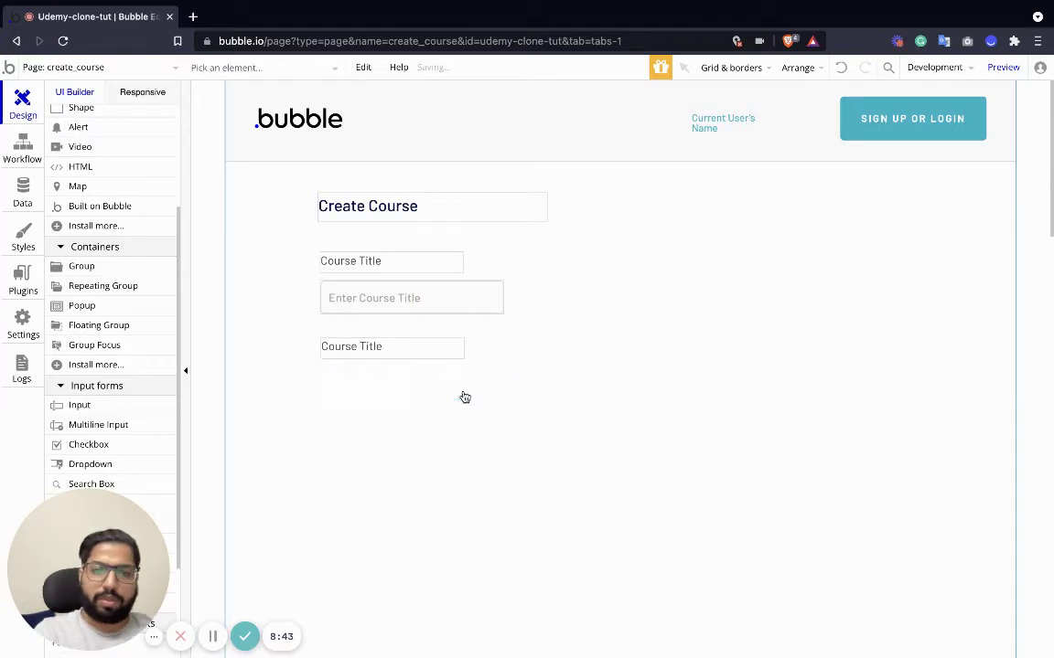
pyautogui.doubleClick(345, 346)
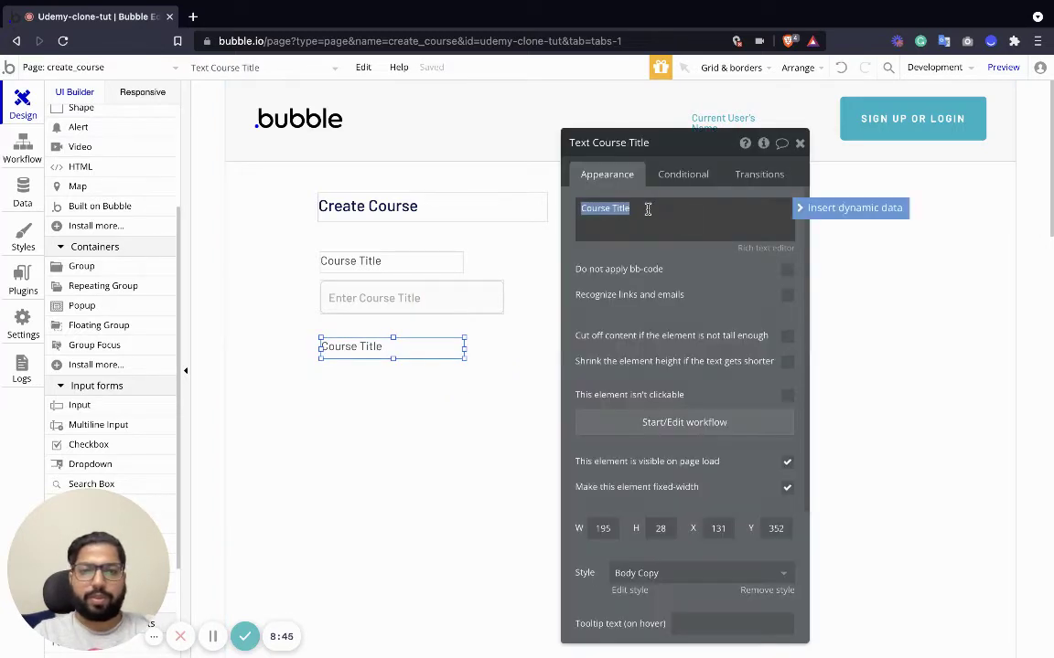
pyautogui.doubleClick(625, 208)
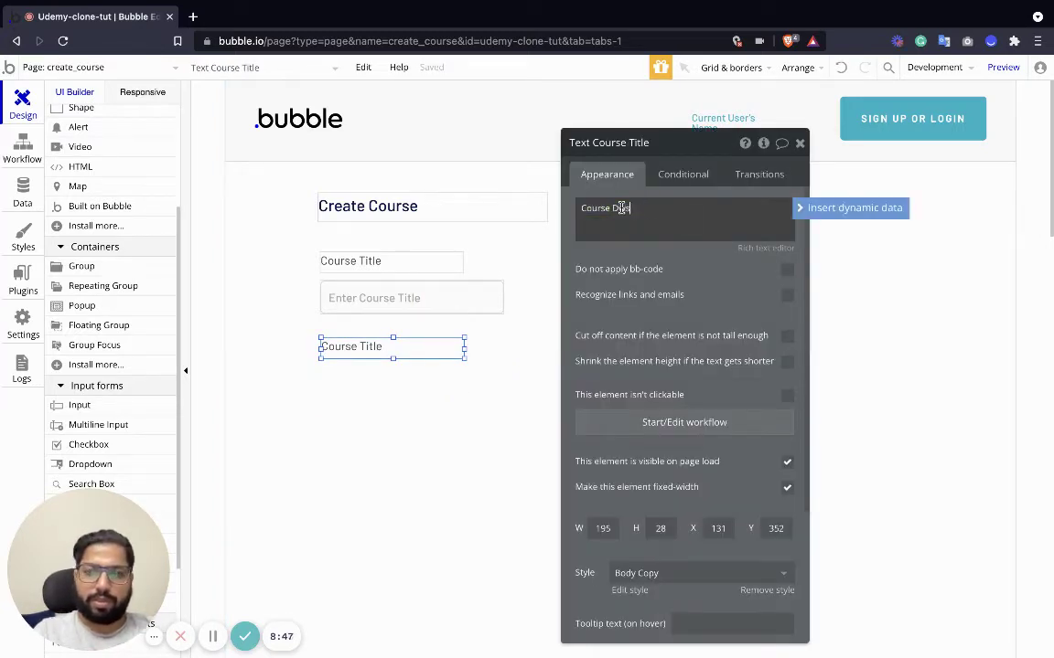
pyautogui.write('Dws')
pyautogui.press('BackSpace')
pyautogui.press('BackSpace')
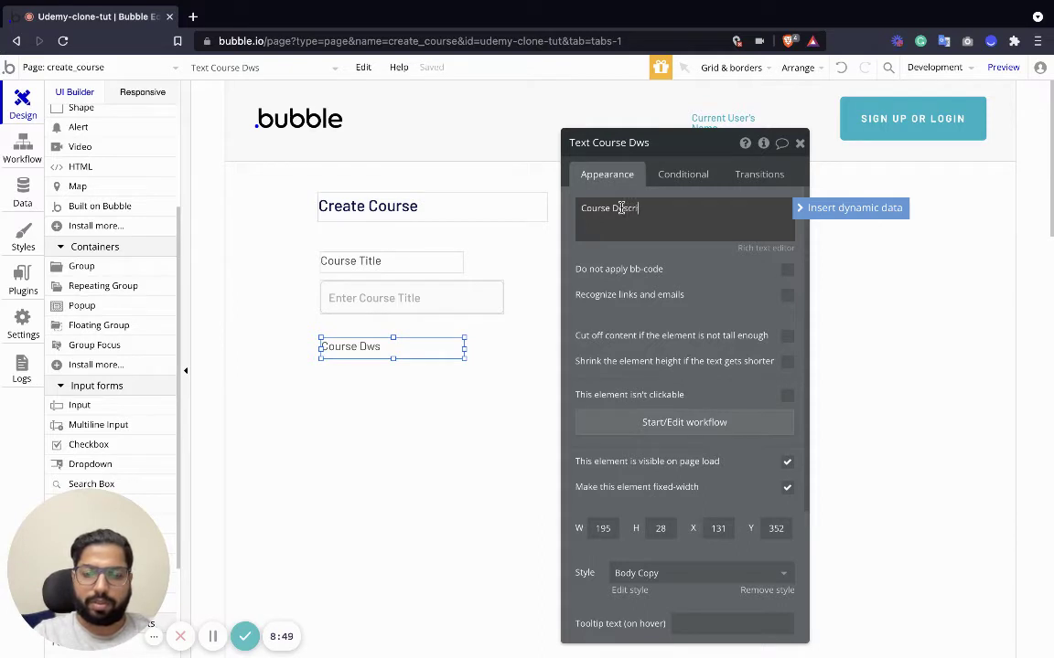
pyautogui.click(98, 425)
# Add a multiline input under Course Description and widen it and the title input to match.
pyautogui.click(380, 428)
pyautogui.moveTo(445, 440); pyautogui.dragTo(378, 401)
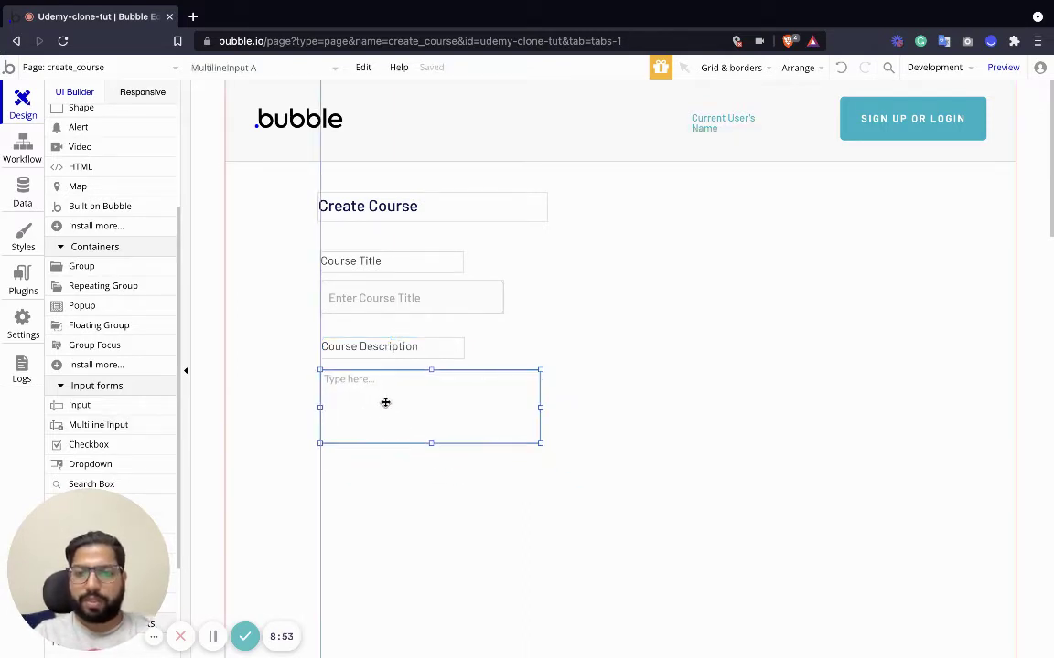
pyautogui.moveTo(538, 443); pyautogui.dragTo(695, 447)
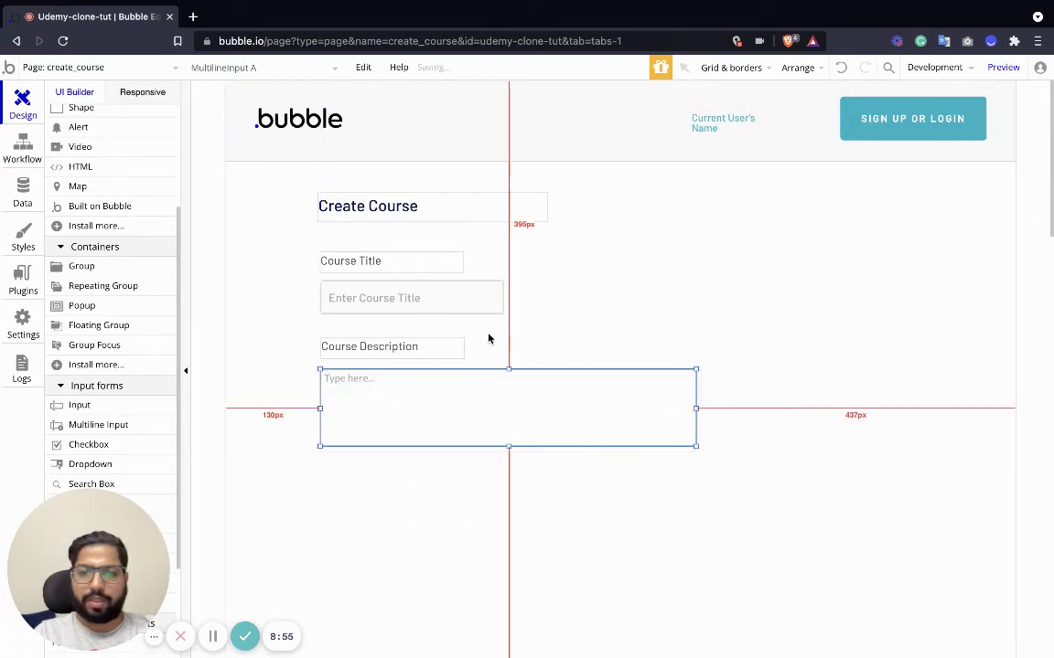
pyautogui.click(500, 296)
pyautogui.moveTo(503, 298); pyautogui.dragTo(696, 298)
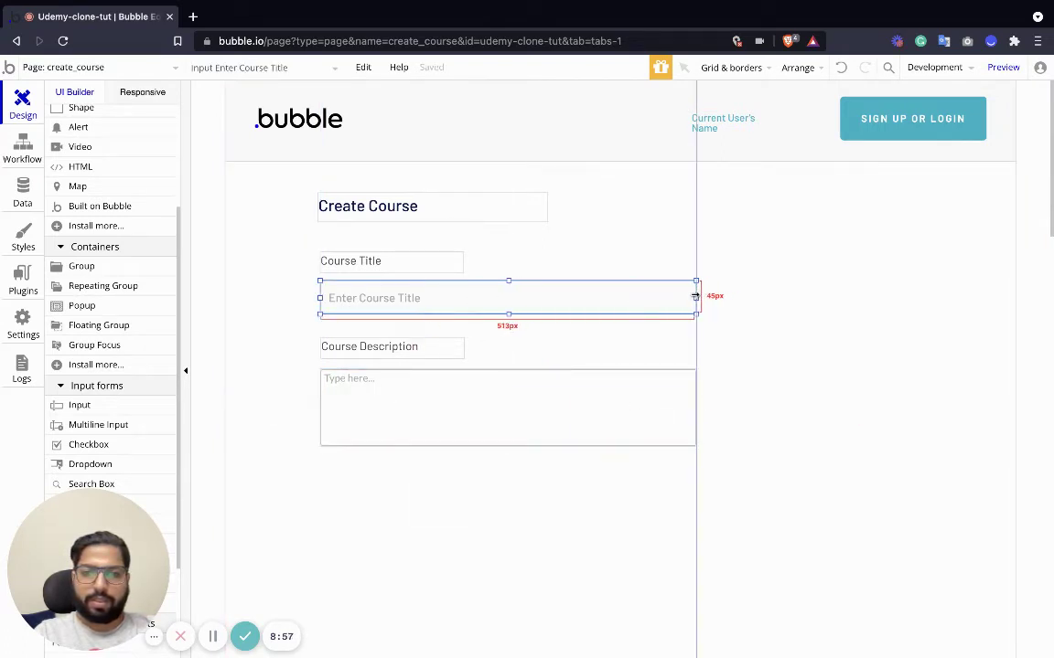
# Set the multiline input's placeholder to Write Course Description.
pyautogui.click(387, 424)
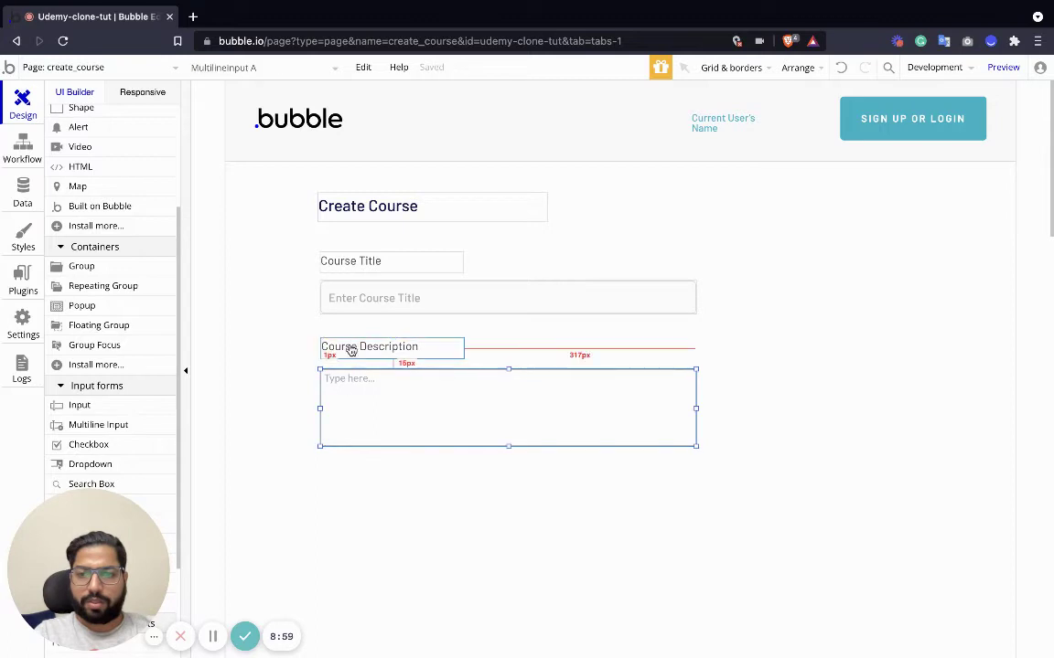
pyautogui.doubleClick(325, 347)
pyautogui.click(348, 399)
pyautogui.click(608, 231)
pyautogui.hotkey('ctrl', 'a')
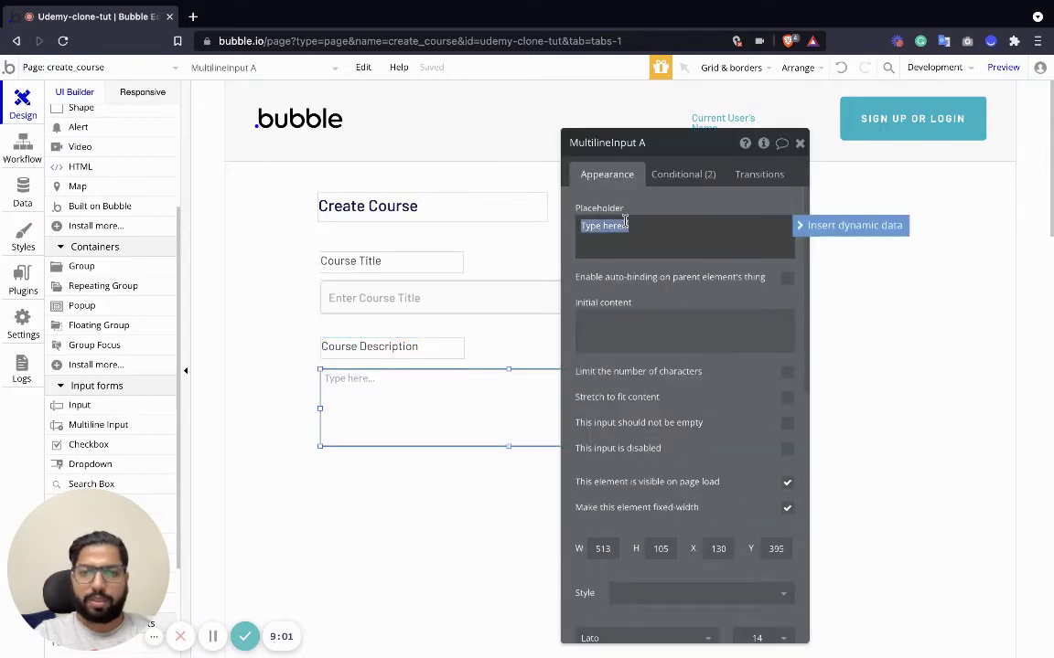
pyautogui.write('Write Cour')
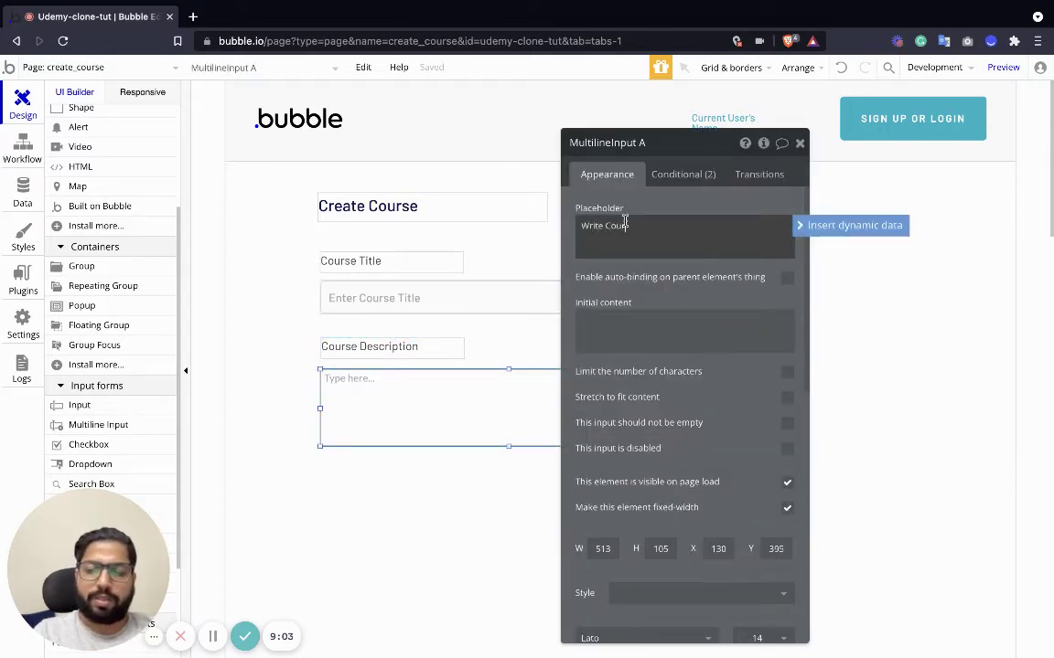
pyautogui.write('se Dwe')
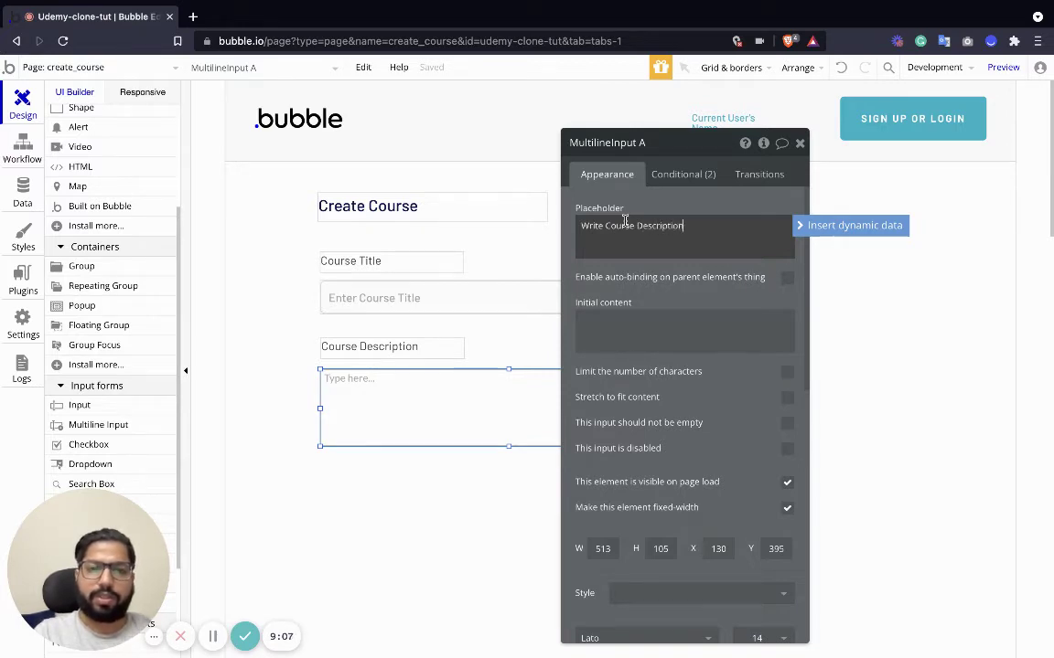
pyautogui.click(799, 143)
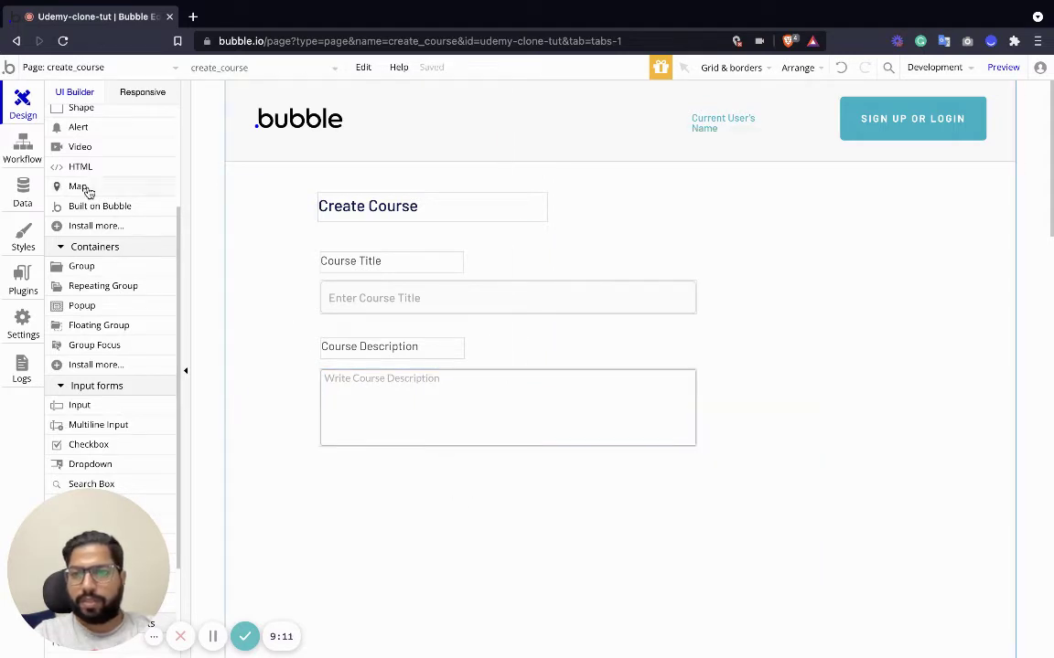
# Copy the Course Description label below the description box and change it to Cover Picture.
pyautogui.scroll(2, 85, 237)
pyautogui.scroll(-5, 86, 302)
pyautogui.click(95, 304)
pyautogui.click(348, 356)
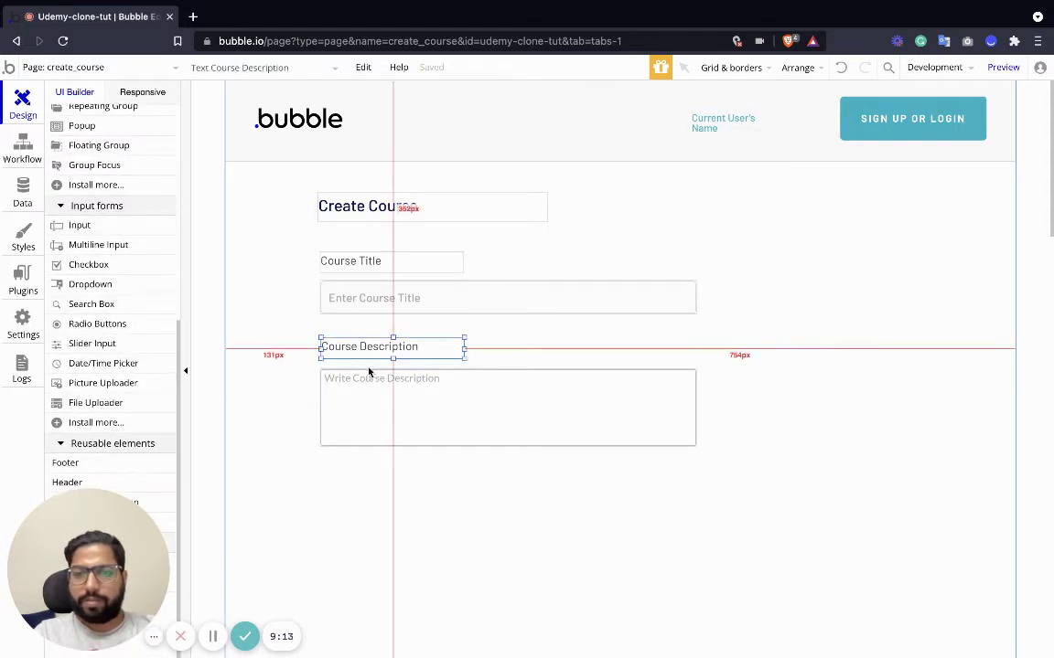
pyautogui.hotkey('ctrl', 'c')
pyautogui.hotkey('ctrl', 'v')
pyautogui.click(355, 477)
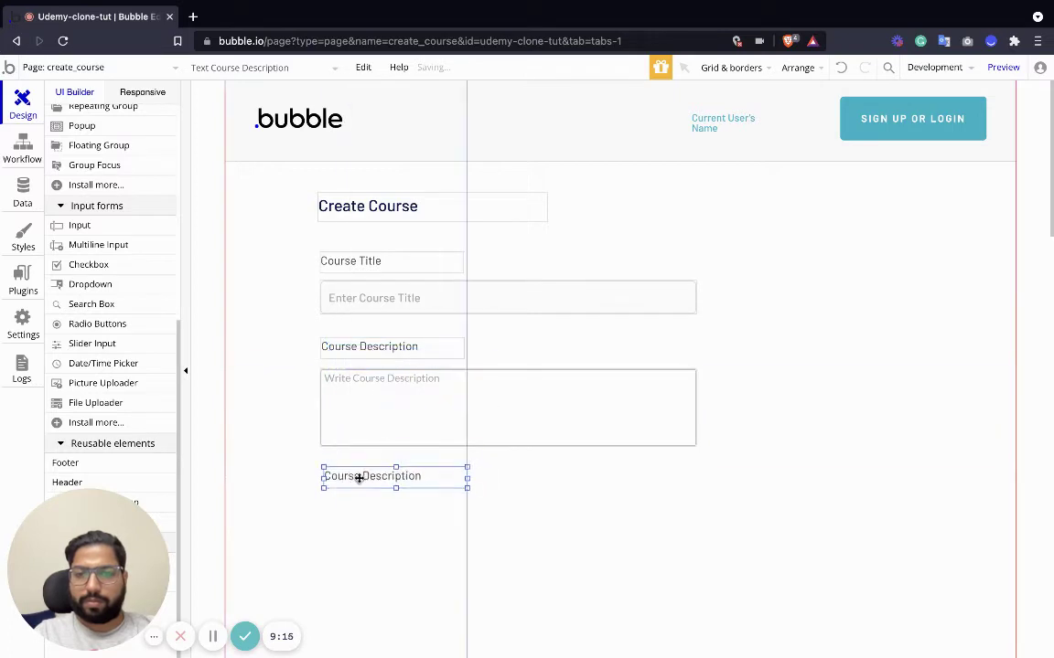
pyautogui.doubleClick(355, 478)
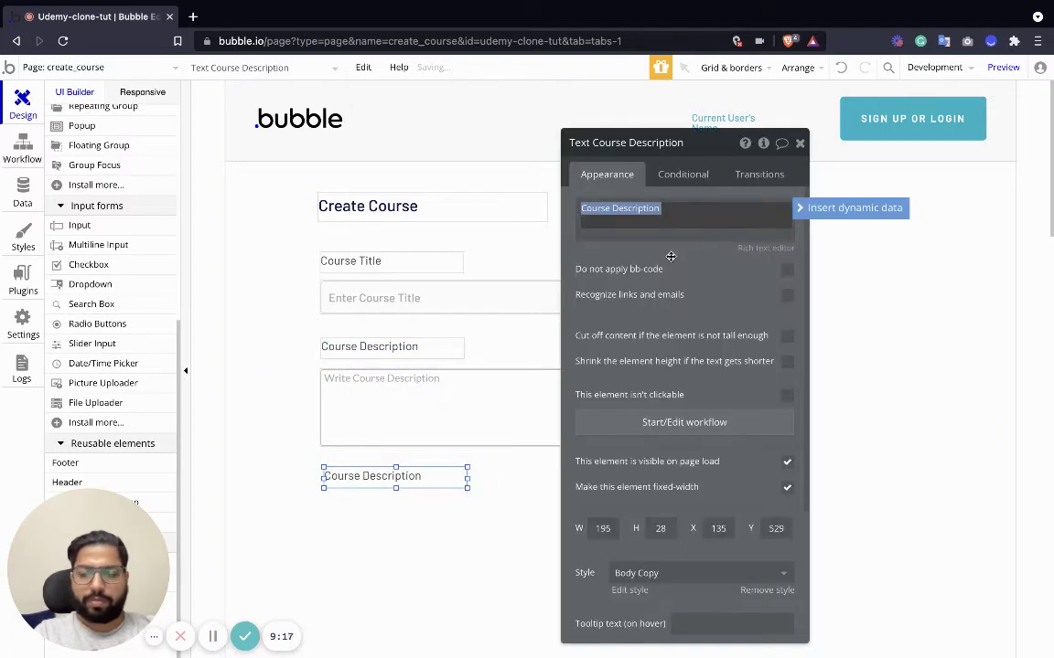
pyautogui.write('Cover Pi')
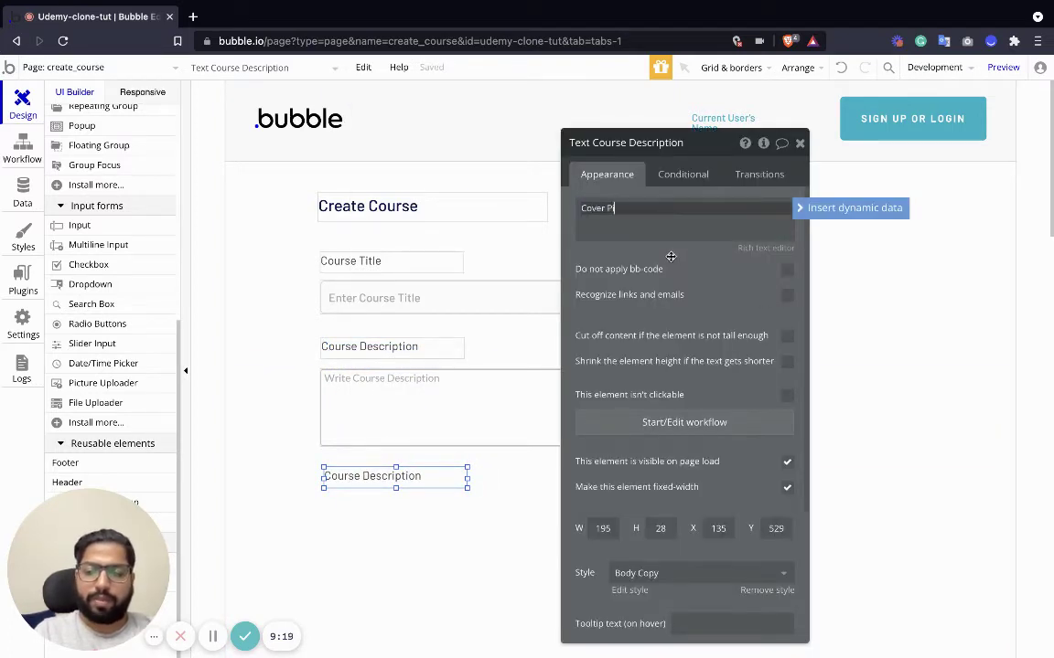
pyautogui.write('cture')
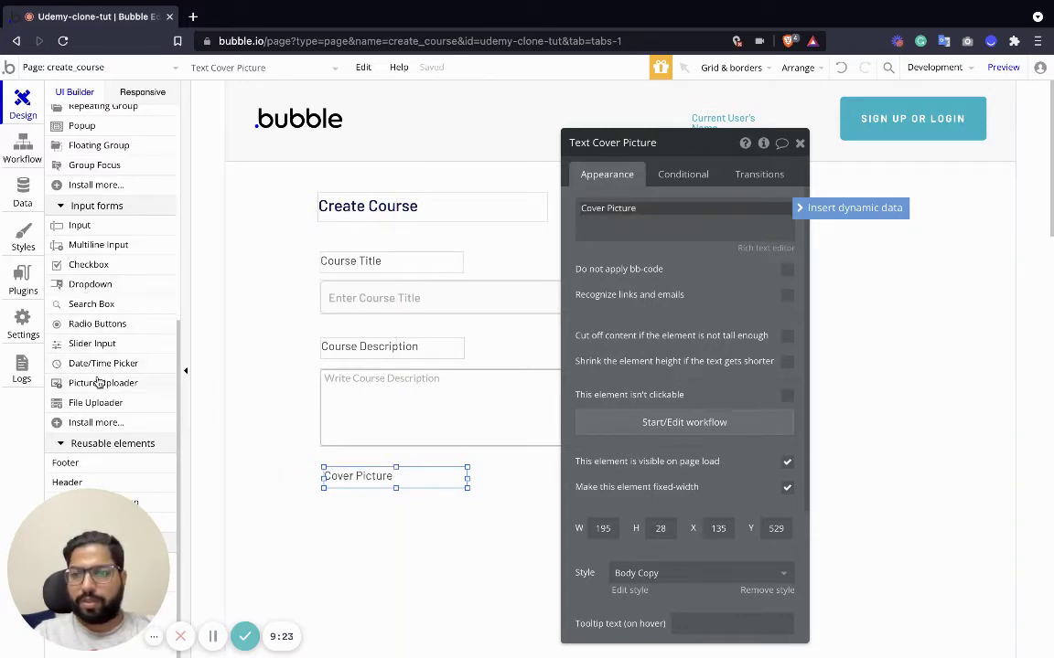
# Add an image uploader under Cover Picture and enlarge it to 508x207.
pyautogui.moveTo(99, 383); pyautogui.dragTo(370, 520)
pyautogui.scroll(-2, 410, 528)
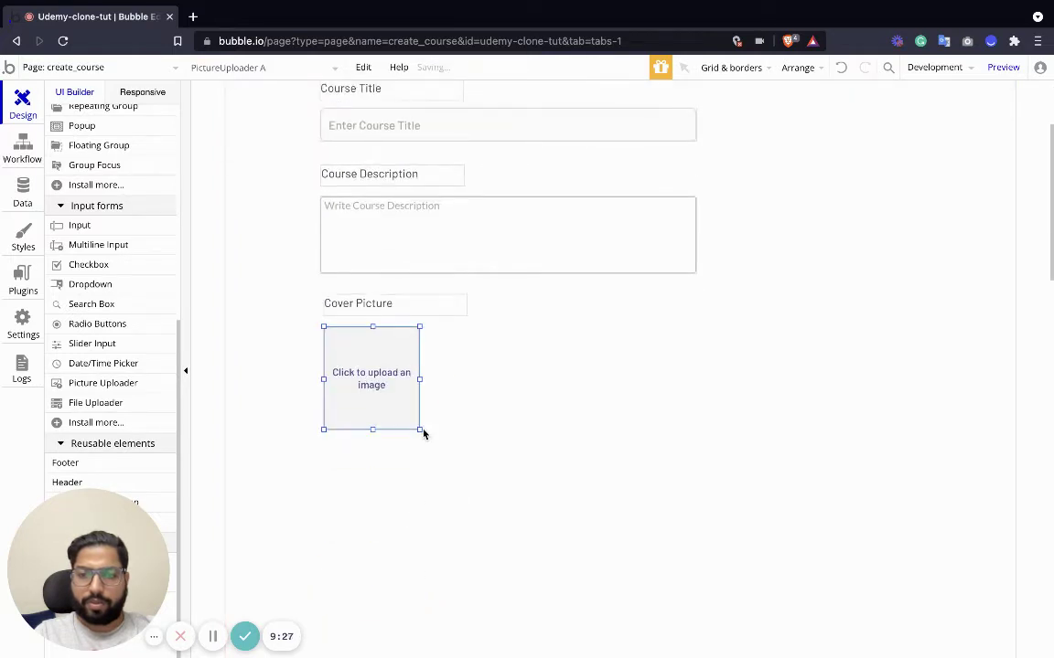
pyautogui.moveTo(424, 433); pyautogui.dragTo(697, 482)
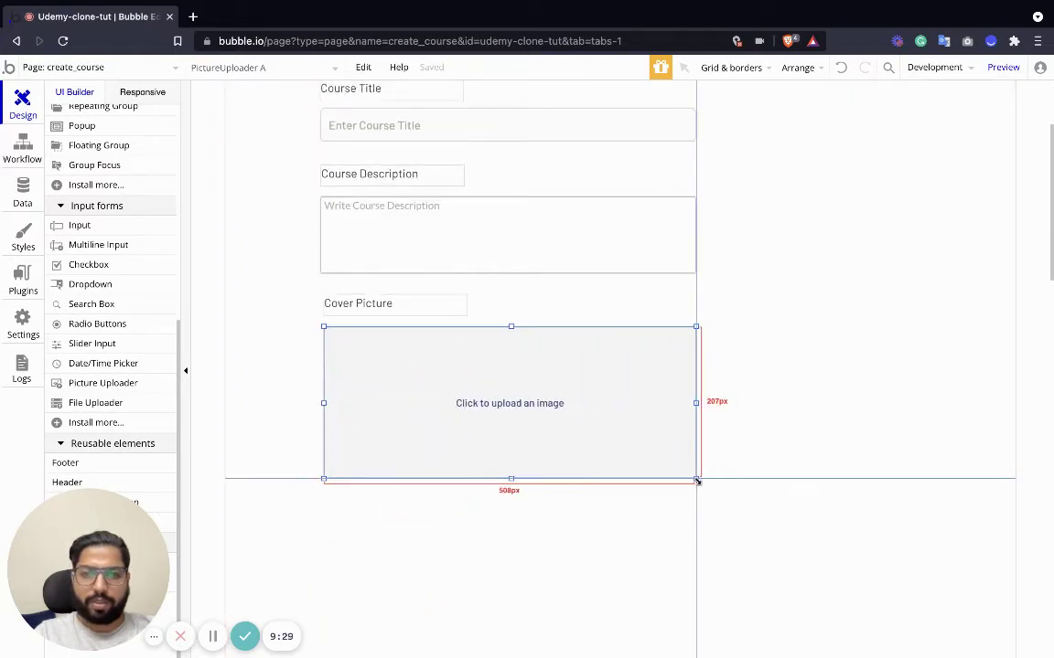
pyautogui.scroll(-2, 489, 452)
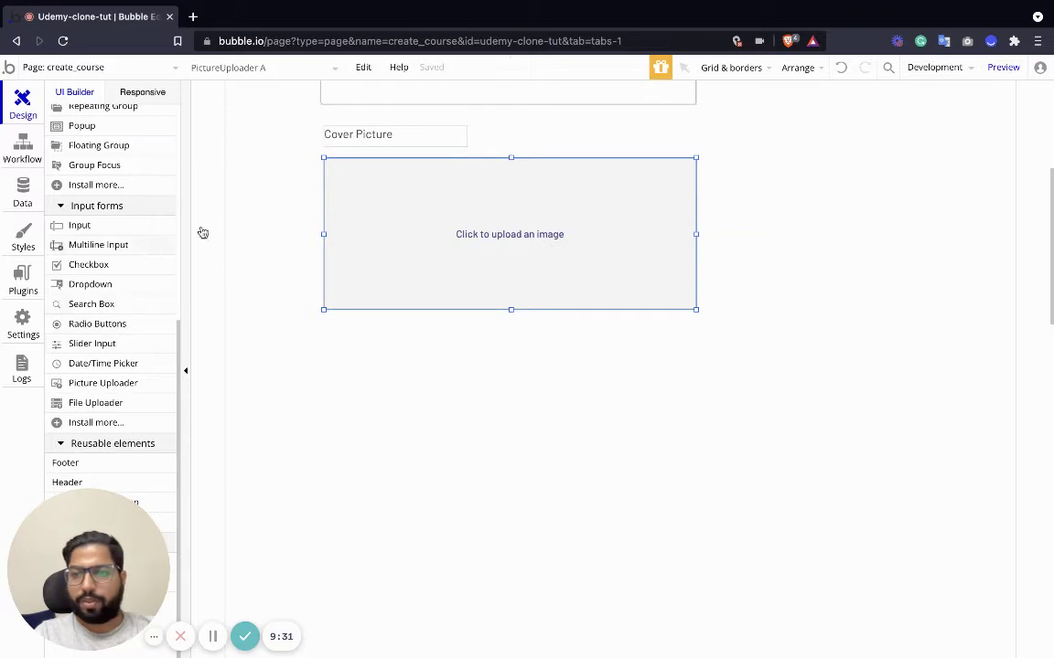
# Copy the Cover Picture label and place the copy below the image uploader.
pyautogui.click(347, 136)
pyautogui.hotkey('ctrl', 'c')
pyautogui.hotkey('ctrl', 'v')
pyautogui.moveTo(355, 145); pyautogui.dragTo(353, 347)
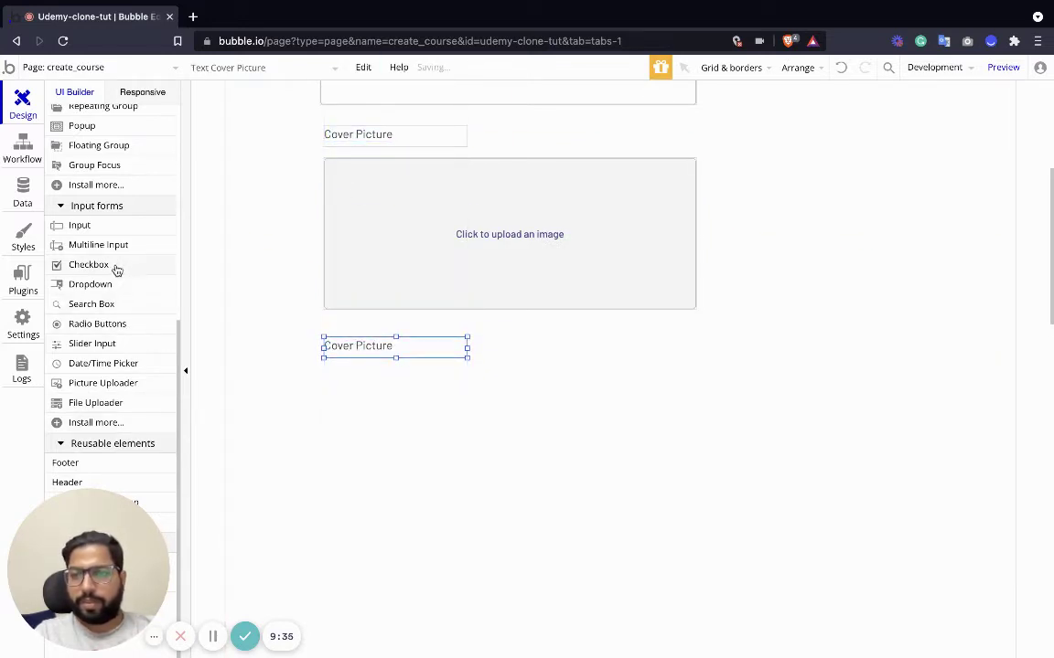
# Add an Integer input with thousands separator and placeholder 'Enter Course Price' below the copied label.
pyautogui.moveTo(78, 225); pyautogui.dragTo(392, 388)
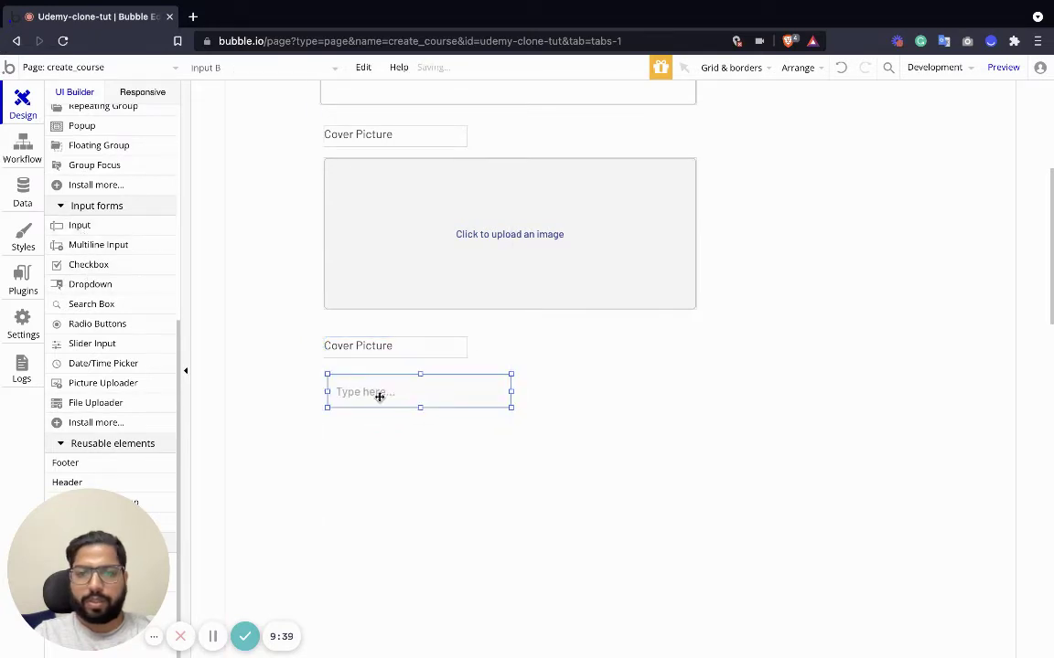
pyautogui.doubleClick(379, 396)
pyautogui.click(748, 294)
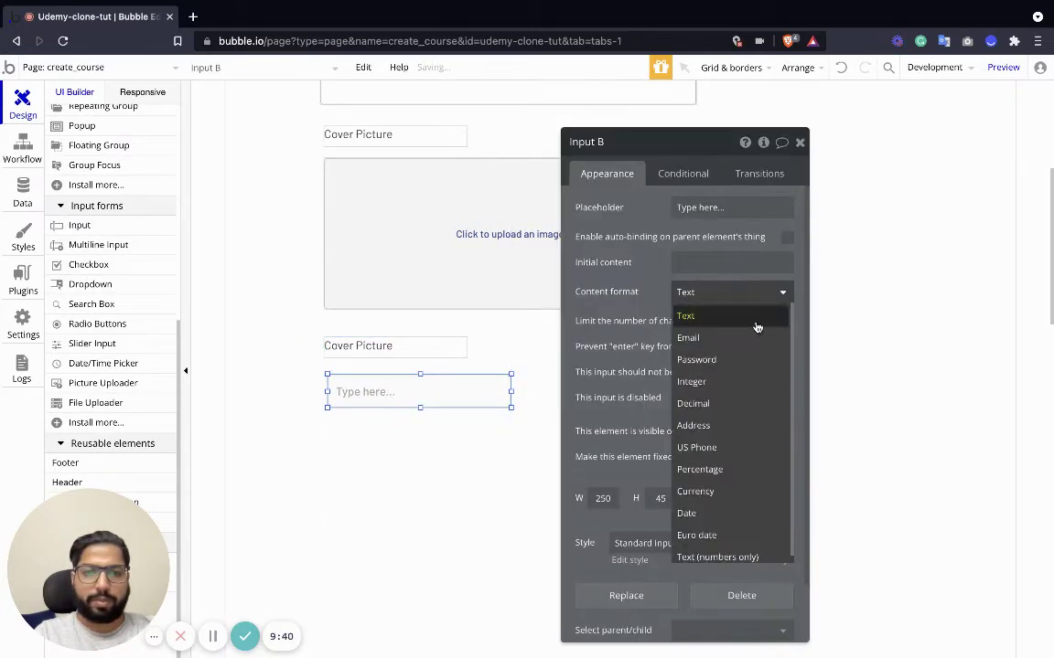
pyautogui.click(724, 386)
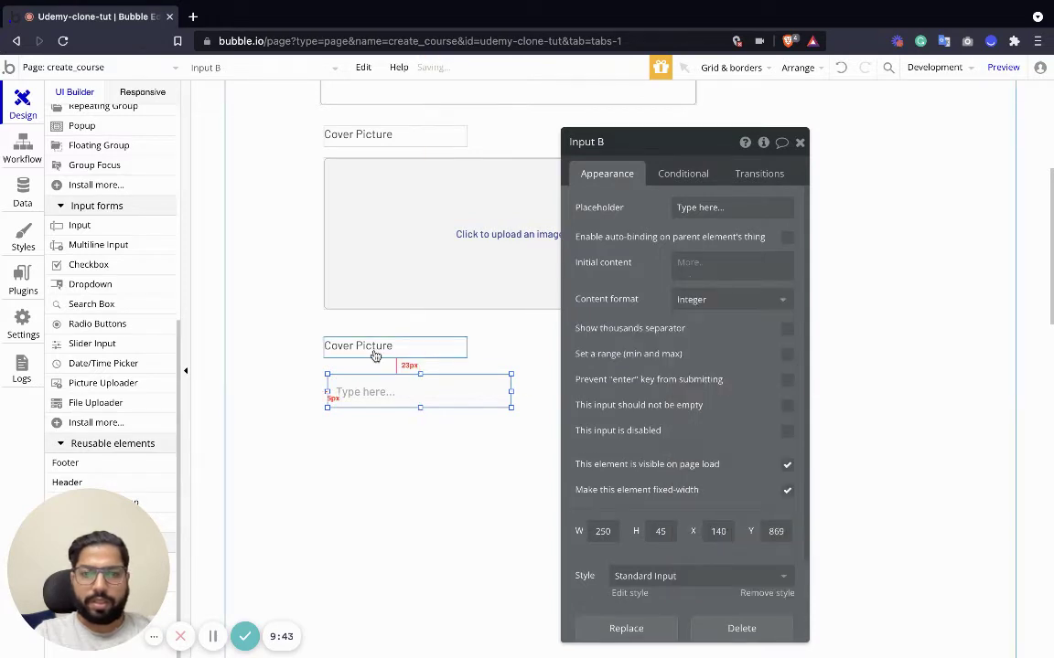
pyautogui.click(373, 347)
pyautogui.doubleClick(446, 347)
pyautogui.click(424, 385)
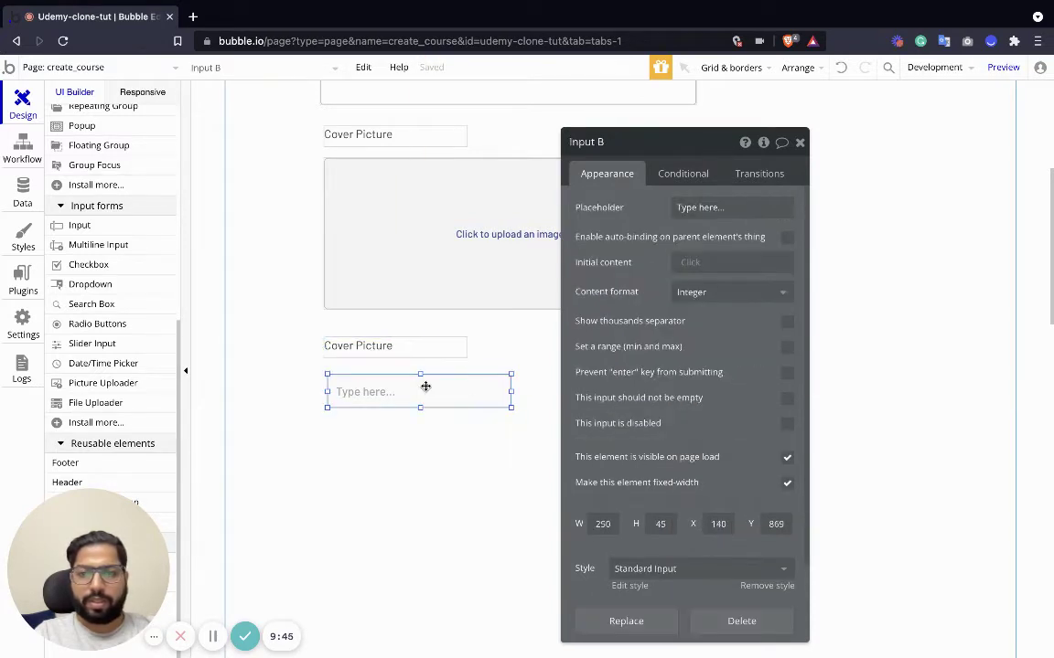
pyautogui.click(787, 321)
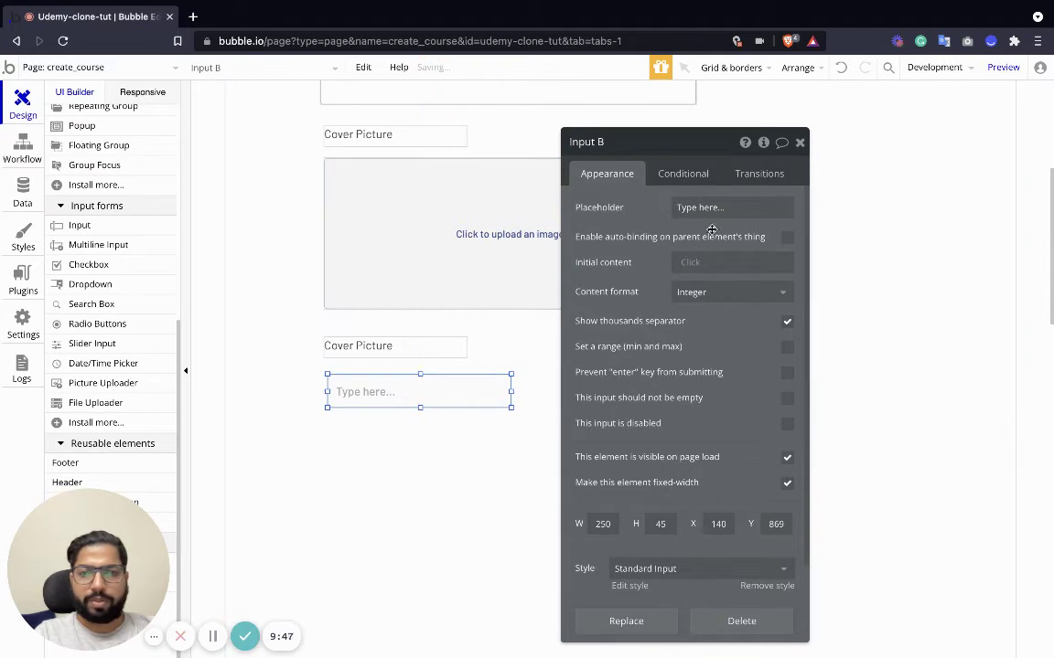
pyautogui.click(702, 203)
pyautogui.write('Enter Course Price')
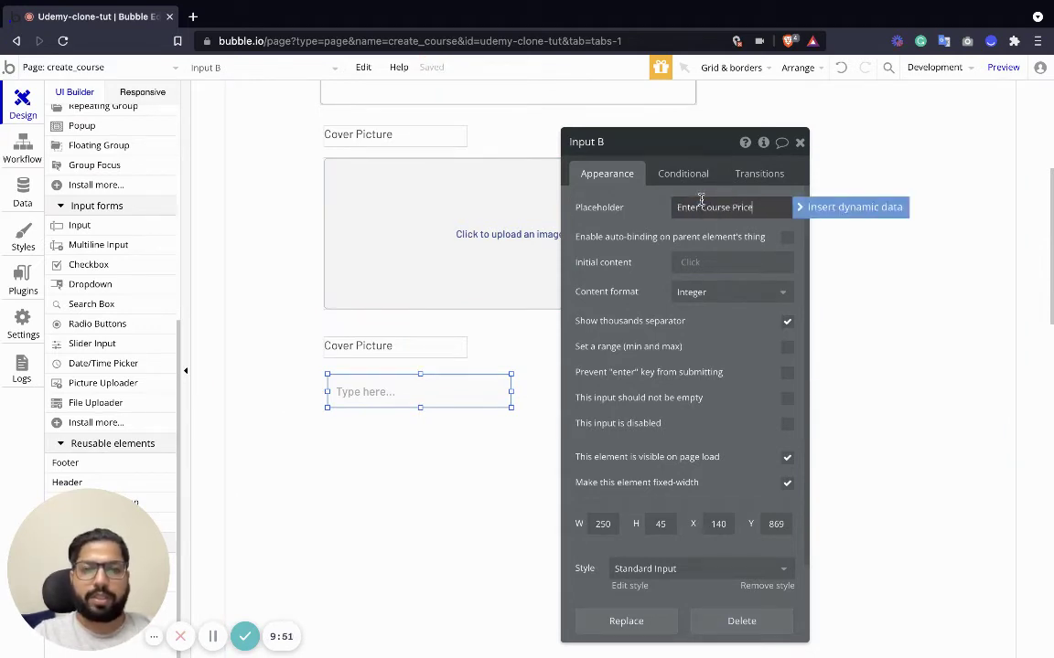
# Rename the copied Cover Picture label to 'Course Price'.
pyautogui.click(341, 347)
pyautogui.moveTo(582, 207); pyautogui.dragTo(618, 203)
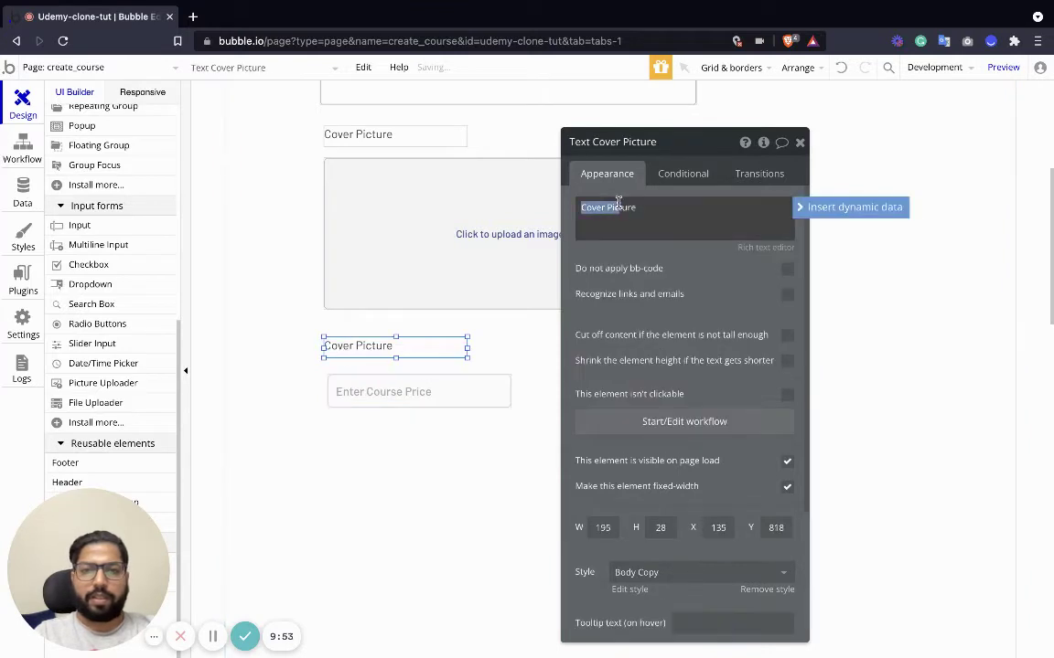
pyautogui.write('C')
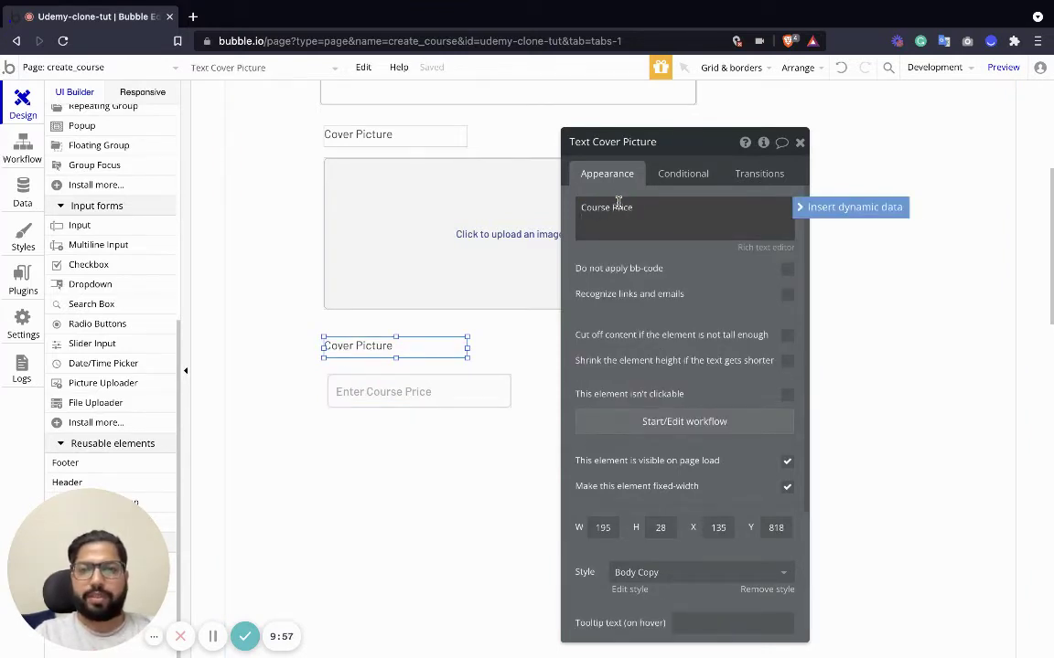
pyautogui.click(263, 245)
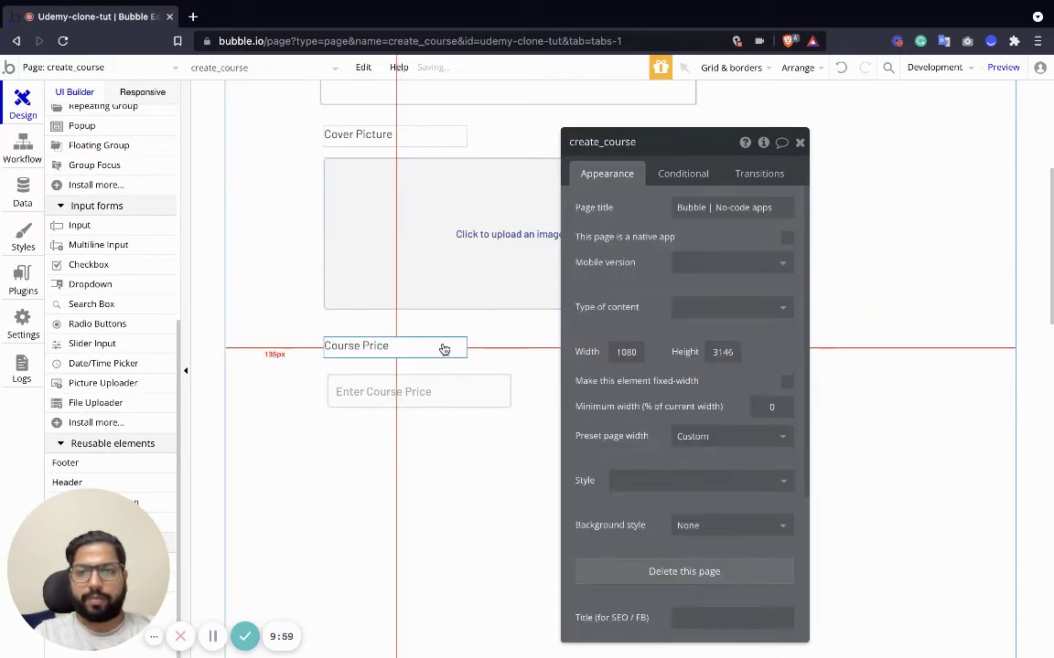
pyautogui.scroll(5, 443, 350)
# Place a button labelled 'Create Course' under the price input and start its click workflow.
pyautogui.click(799, 142)
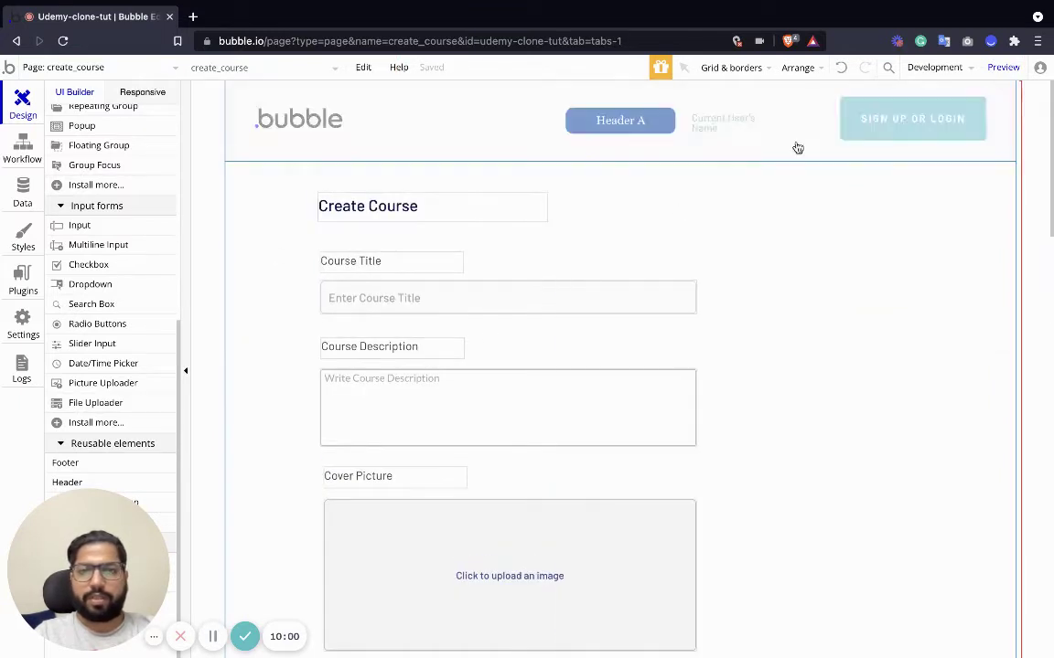
pyautogui.scroll(-1, 419, 272)
pyautogui.click(402, 256)
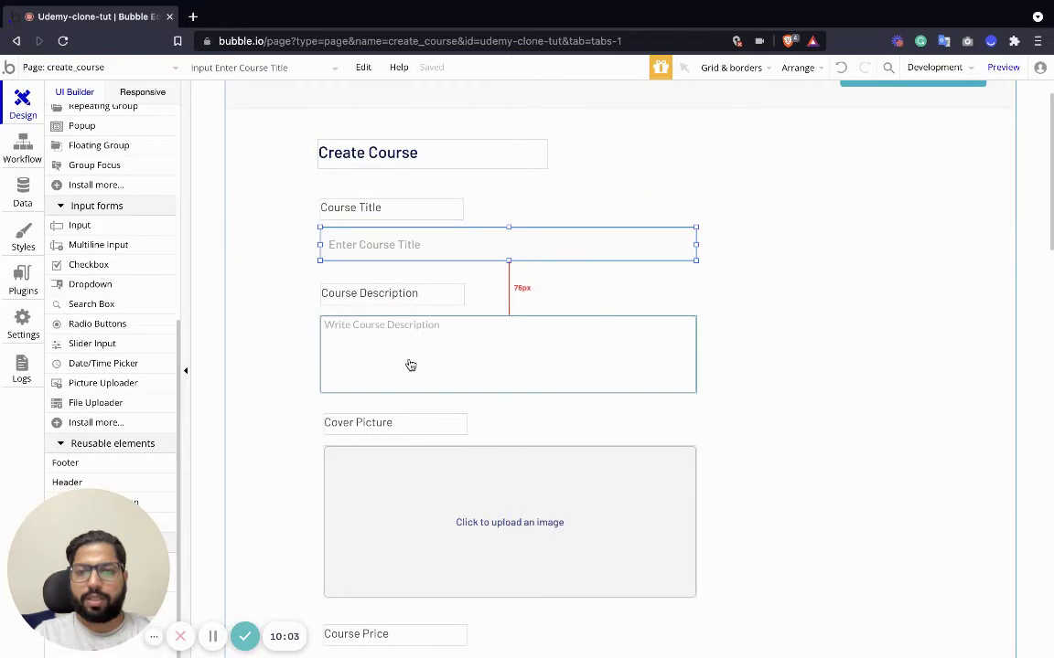
pyautogui.scroll(-6, 411, 366)
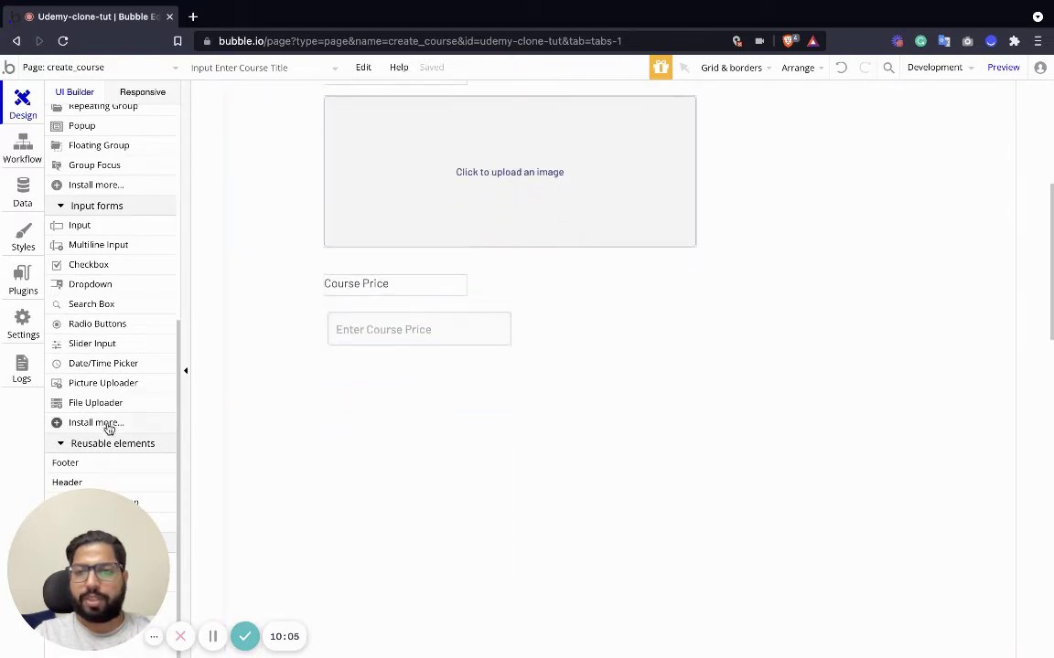
pyautogui.scroll(5, 91, 228)
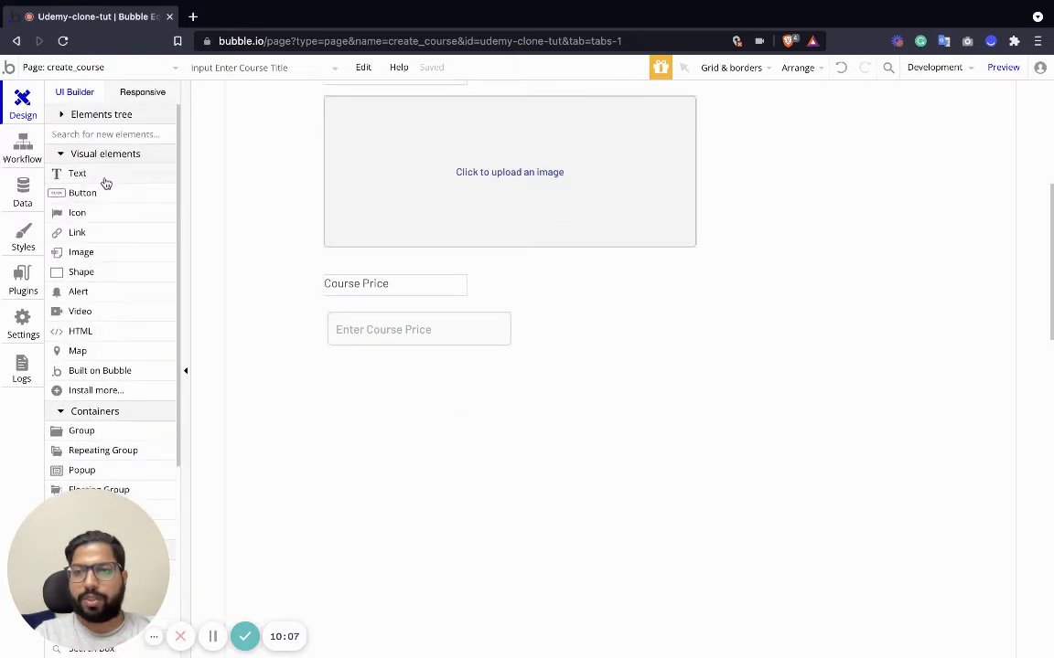
pyautogui.moveTo(84, 195); pyautogui.dragTo(371, 395)
pyautogui.doubleClick(392, 405)
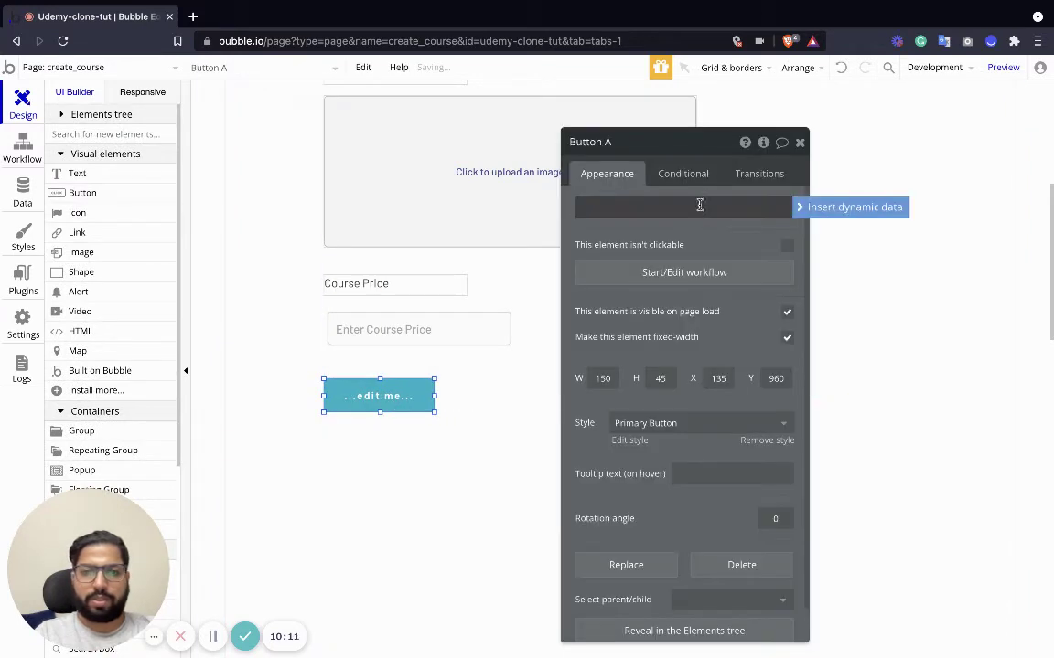
pyautogui.tripleClick(684, 211)
pyautogui.write('Create')
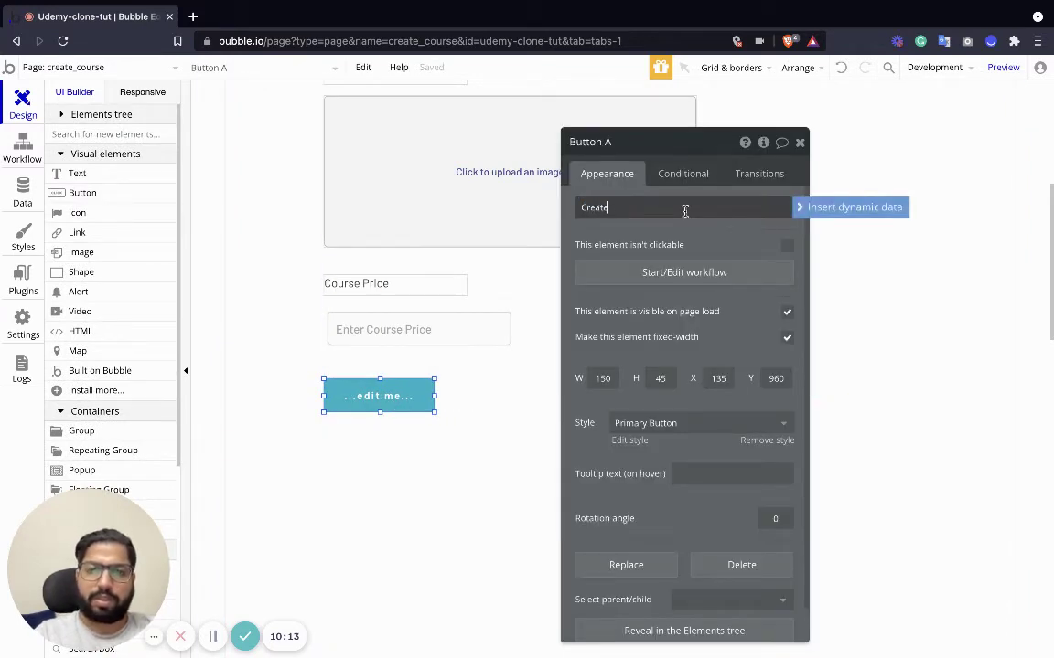
pyautogui.write(' Course')
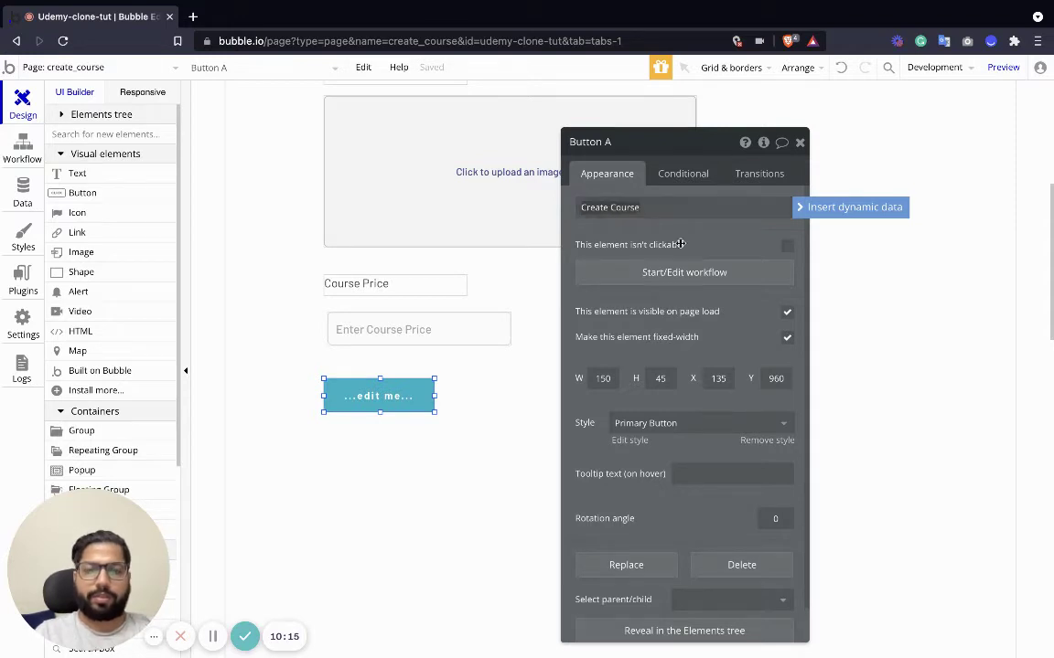
pyautogui.click(647, 272)
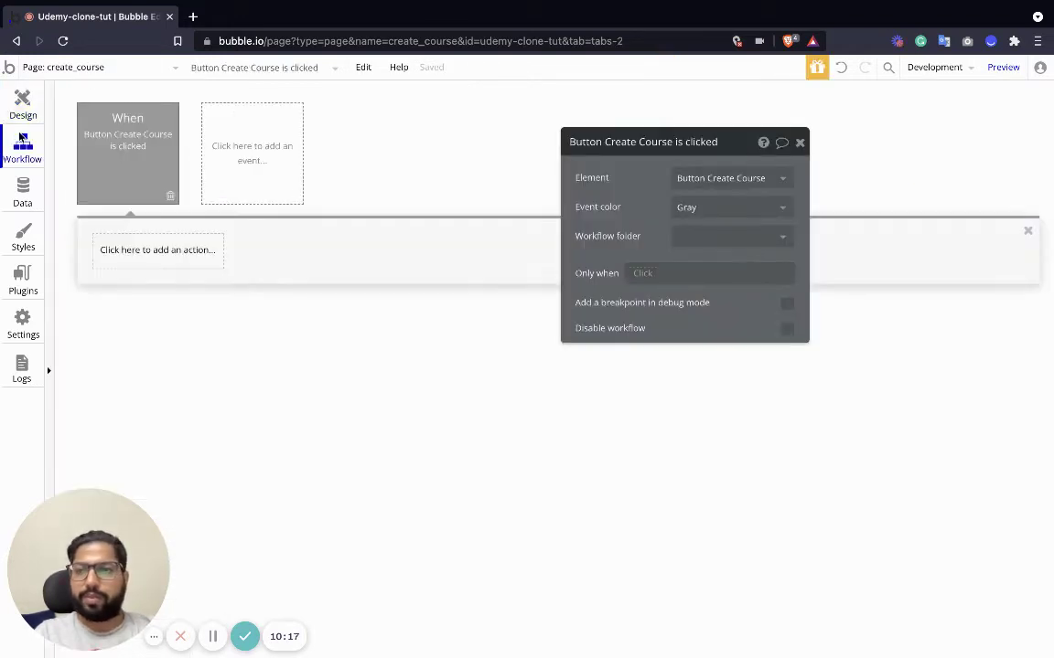
# Add a 'Create a new thing' action of type Course, listing all its fields.
pyautogui.click(129, 248)
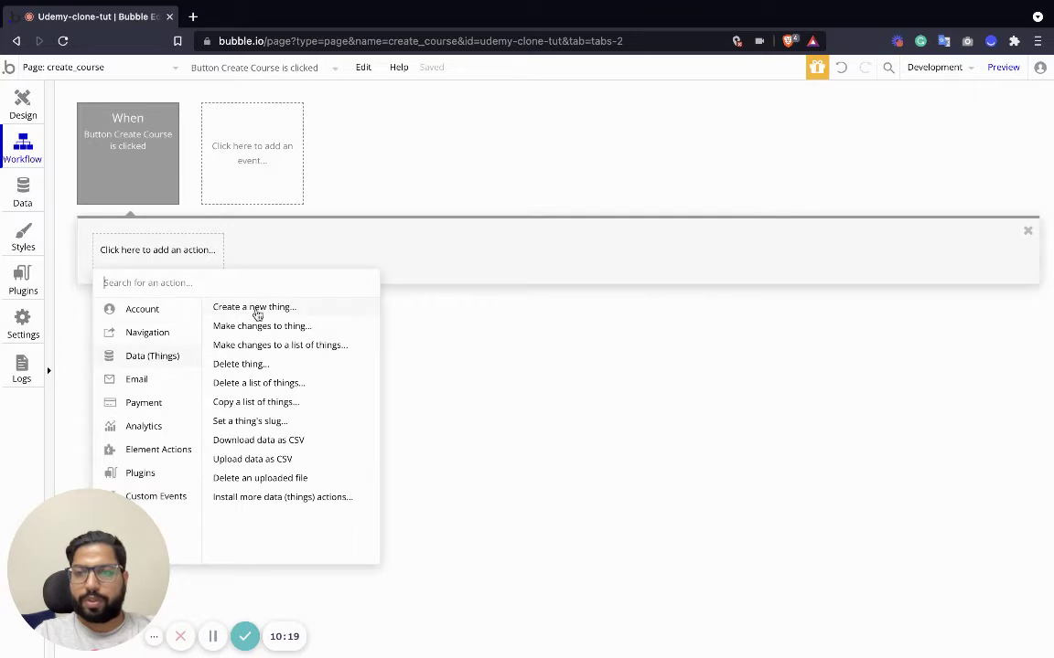
pyautogui.click(256, 308)
pyautogui.click(700, 177)
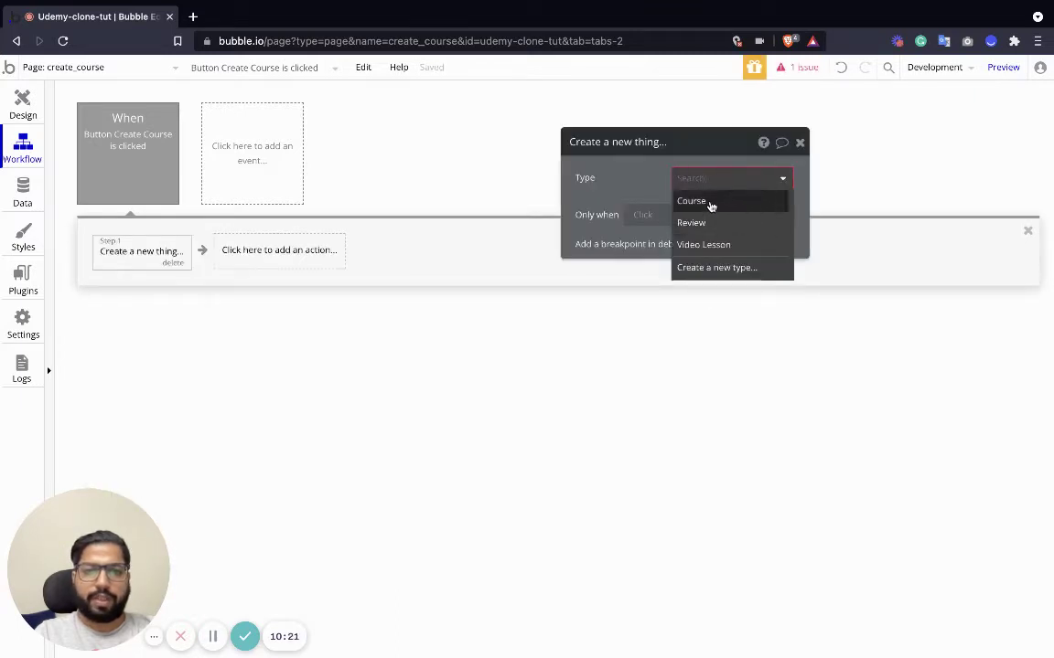
pyautogui.click(710, 204)
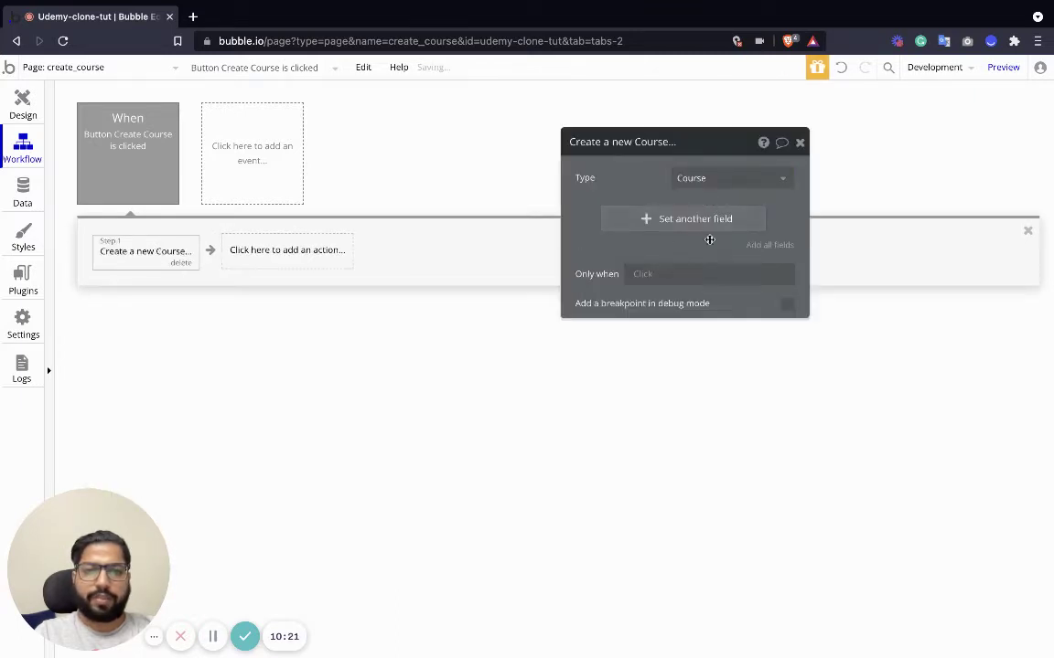
pyautogui.click(772, 245)
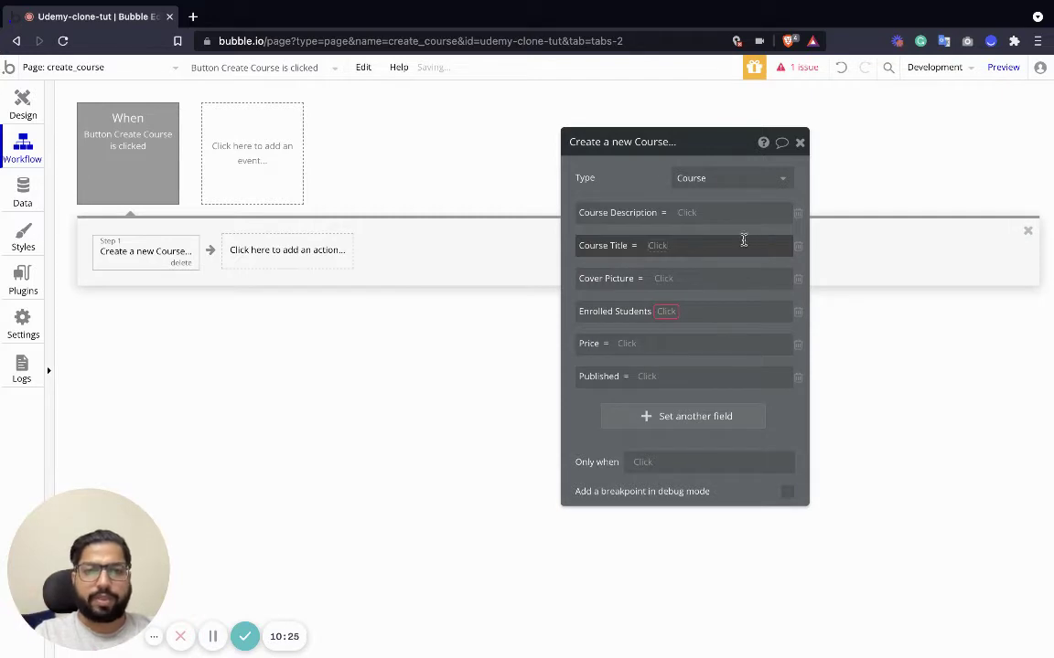
# Set Course Description and Course Title from the description box and title input values.
pyautogui.click(688, 216)
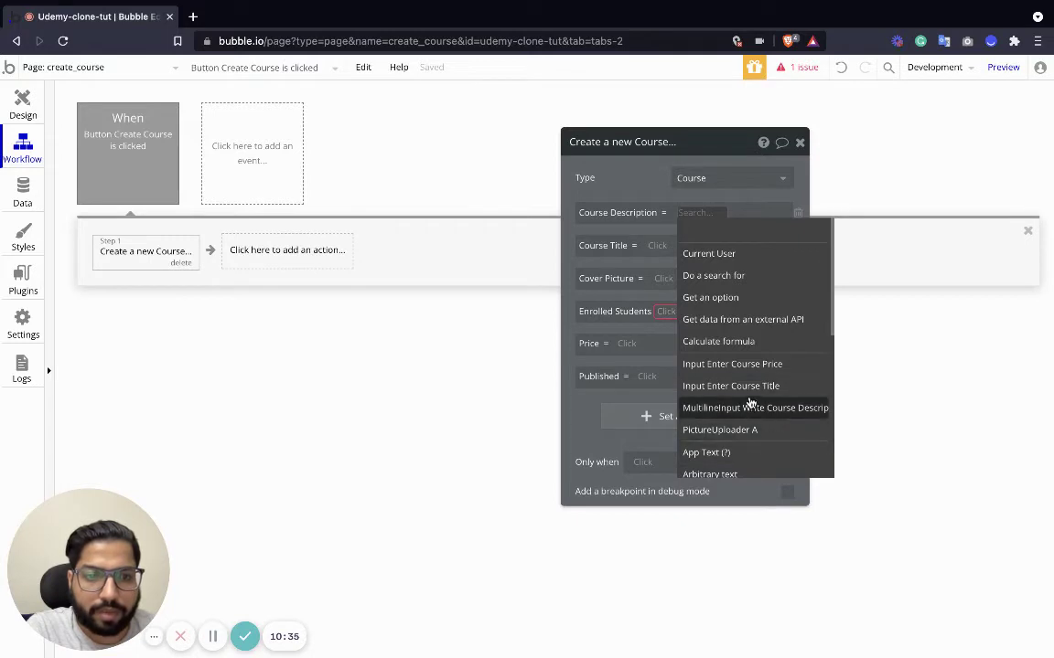
pyautogui.click(748, 408)
pyautogui.click(683, 248)
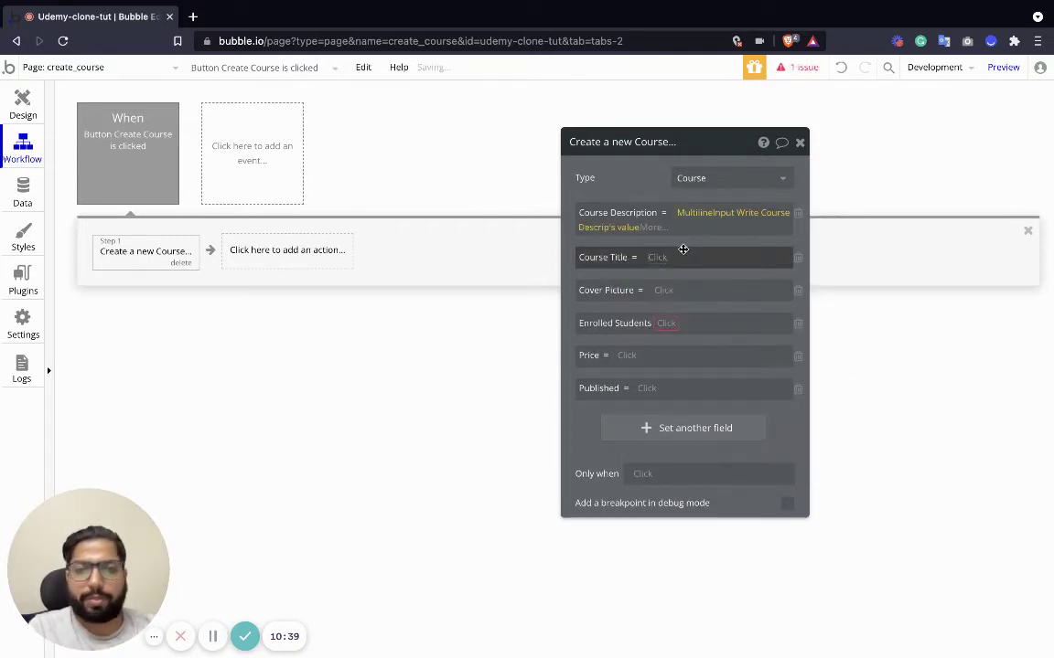
pyautogui.click(659, 257)
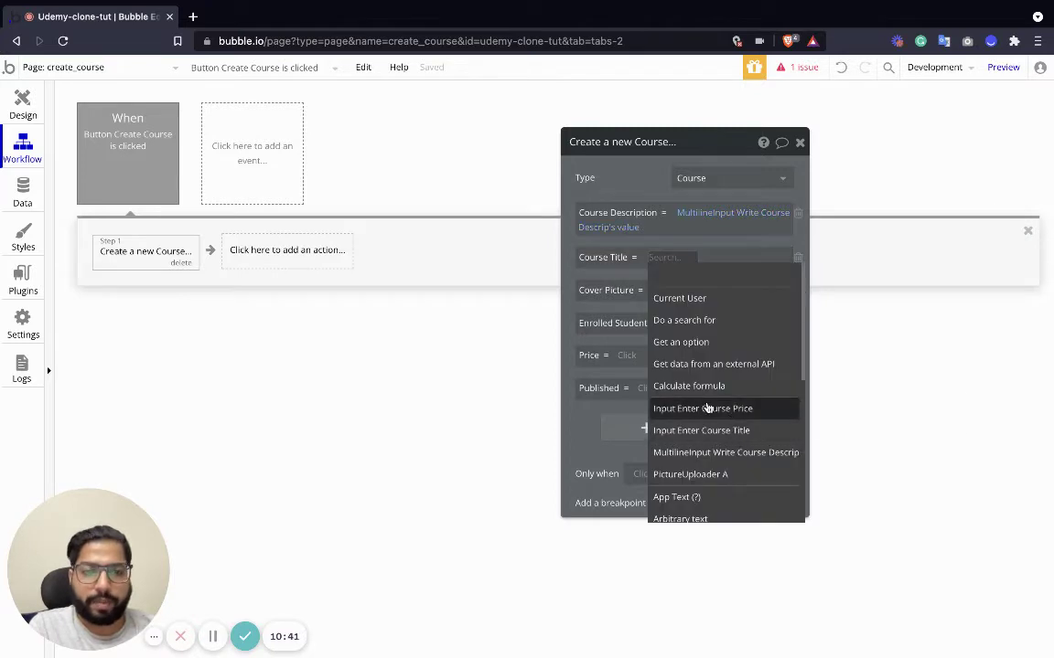
pyautogui.click(736, 430)
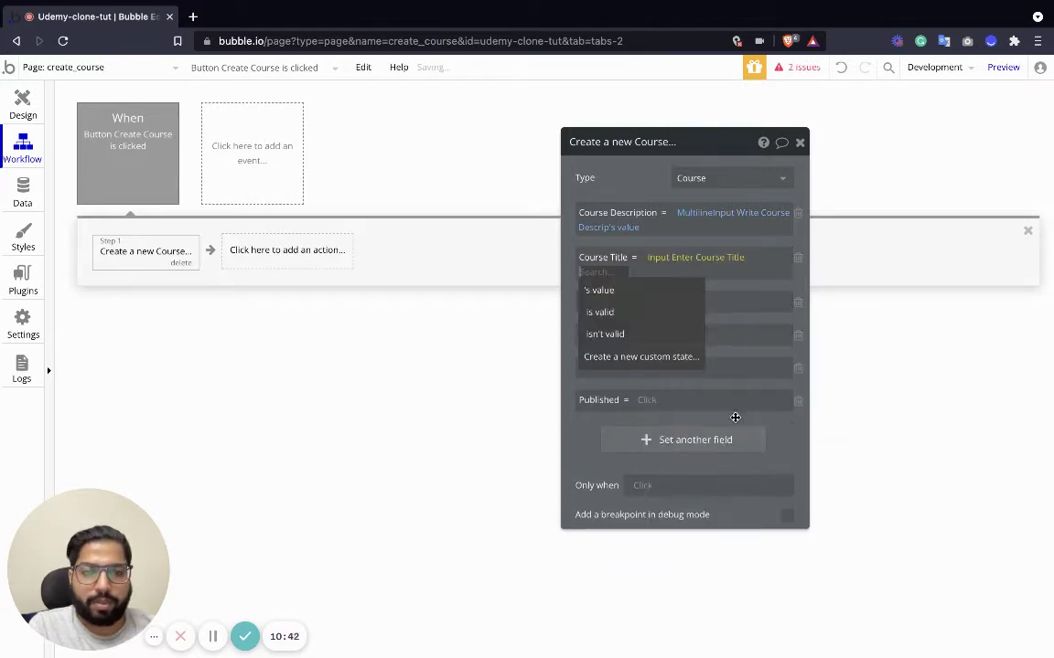
pyautogui.click(639, 294)
# Map Cover Picture to the uploader and Price to the price input, removing Enrolled Students.
pyautogui.click(672, 302)
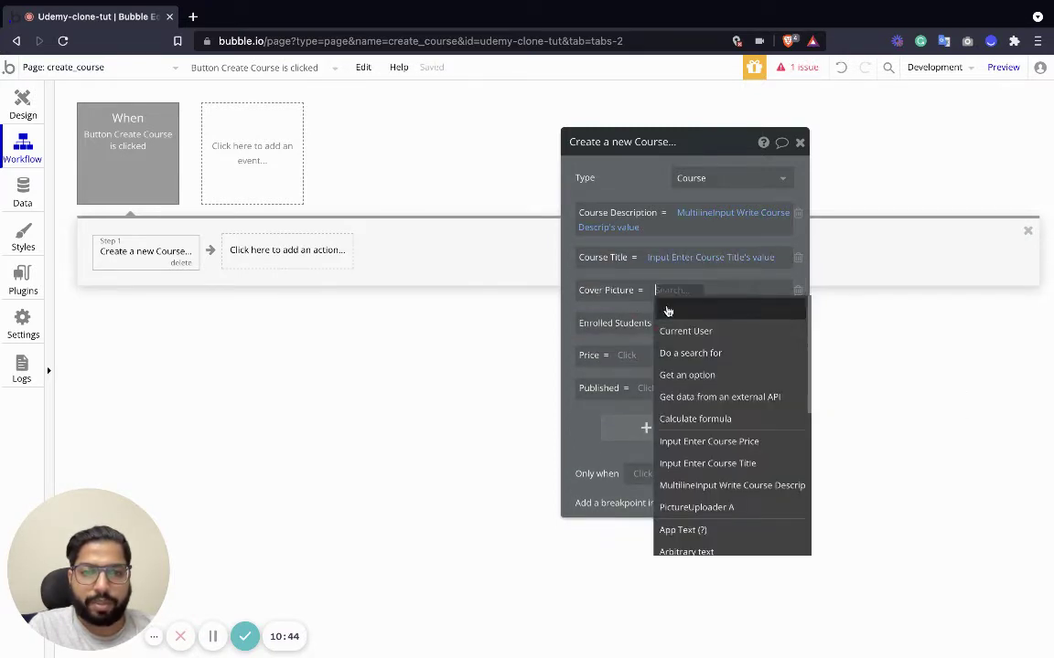
pyautogui.click(736, 506)
pyautogui.click(737, 308)
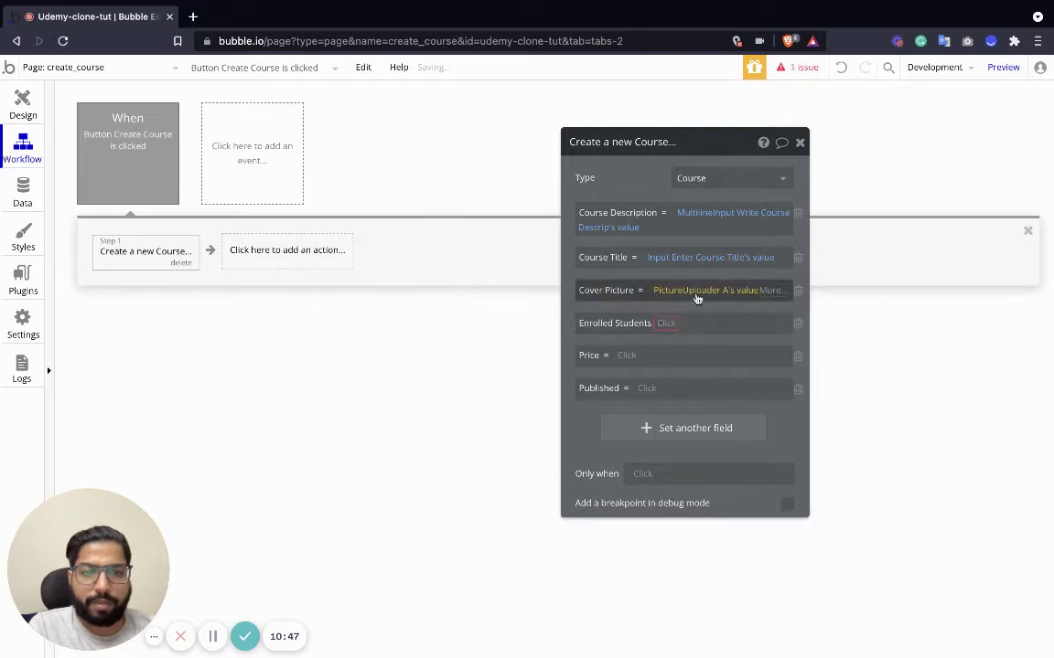
pyautogui.click(797, 327)
pyautogui.click(631, 323)
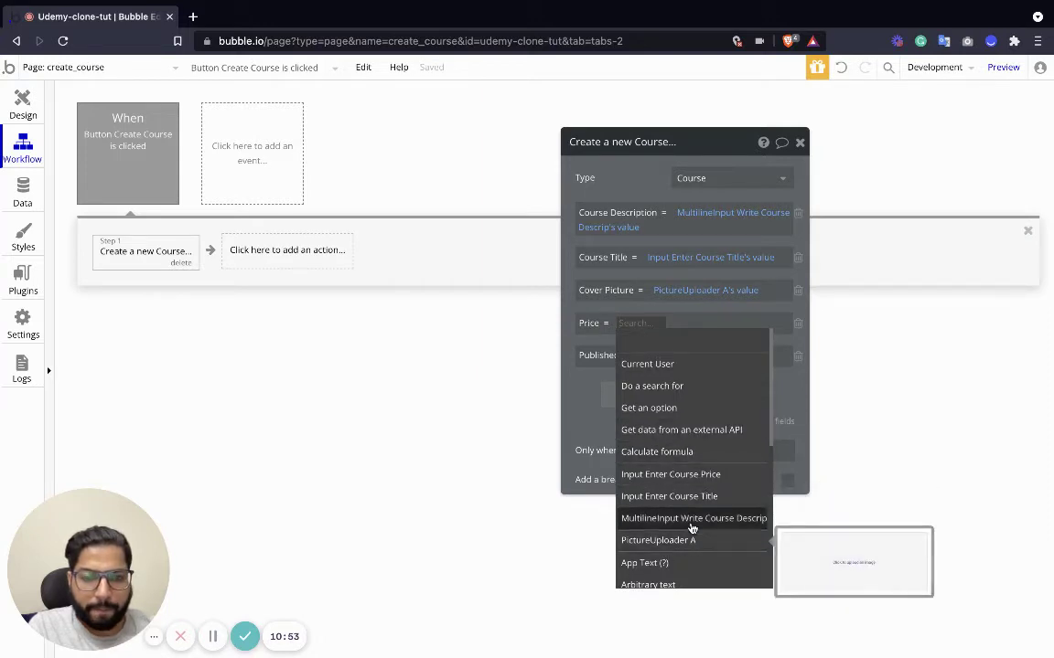
pyautogui.click(697, 475)
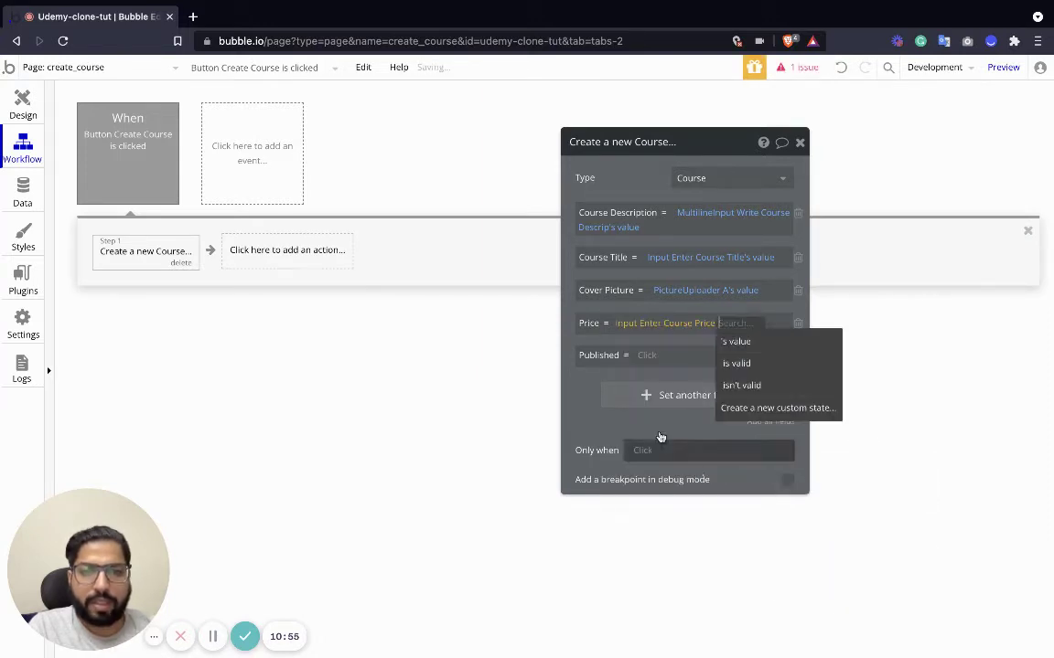
pyautogui.click(741, 341)
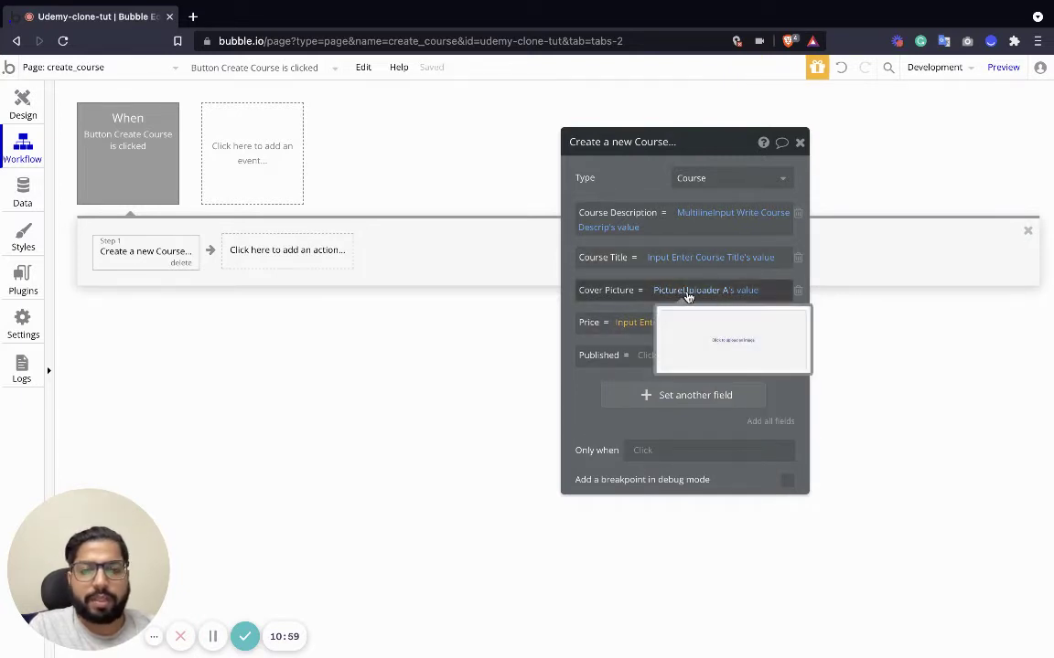
pyautogui.click(13, 92)
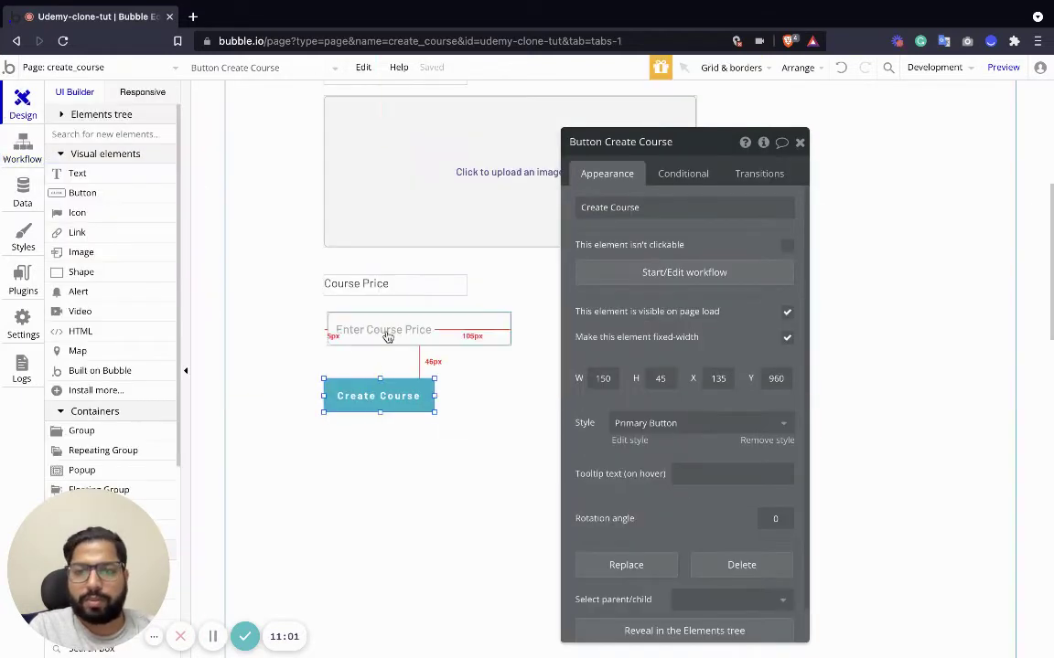
# Rename the cover uploader PictureUploader A to 'PictureUploader Course Cover Picture'.
pyautogui.scroll(3, 428, 308)
pyautogui.click(456, 283)
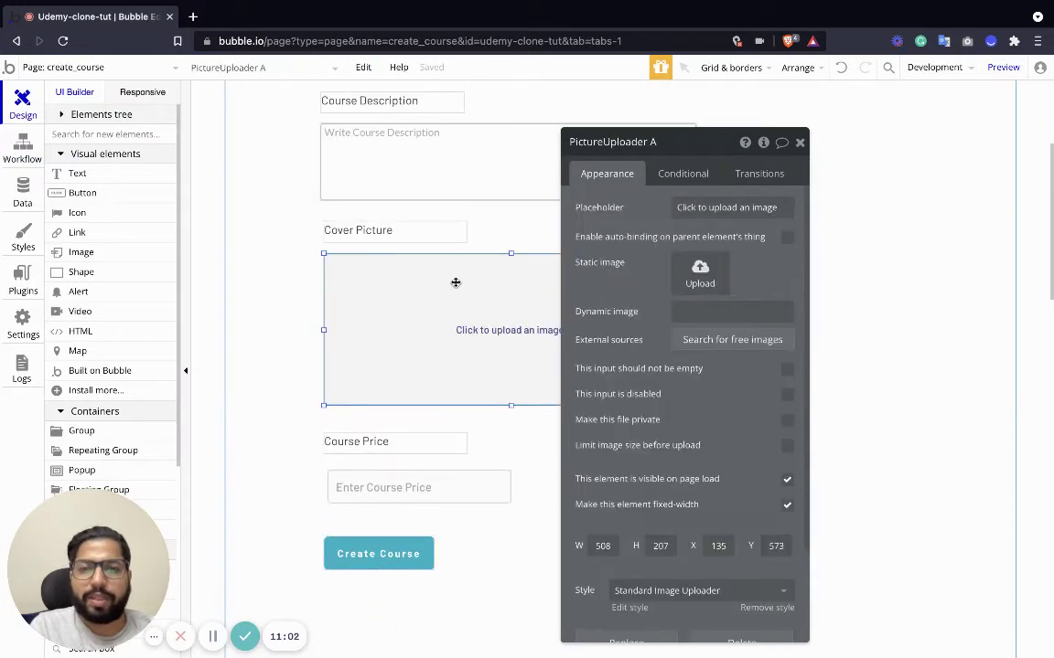
pyautogui.click(605, 143)
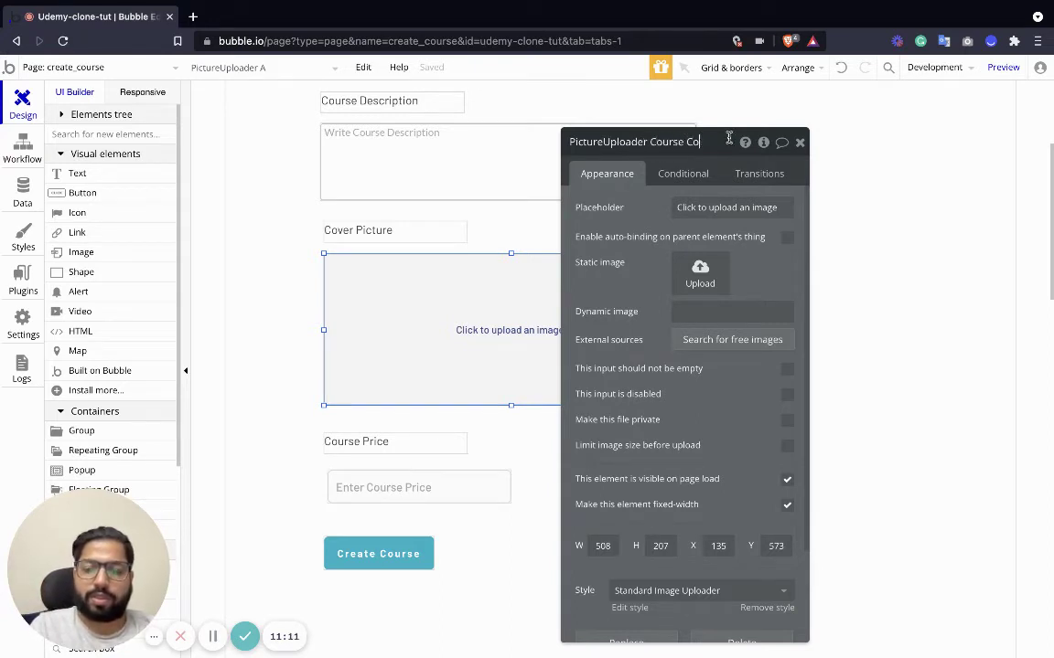
pyautogui.write('ture')
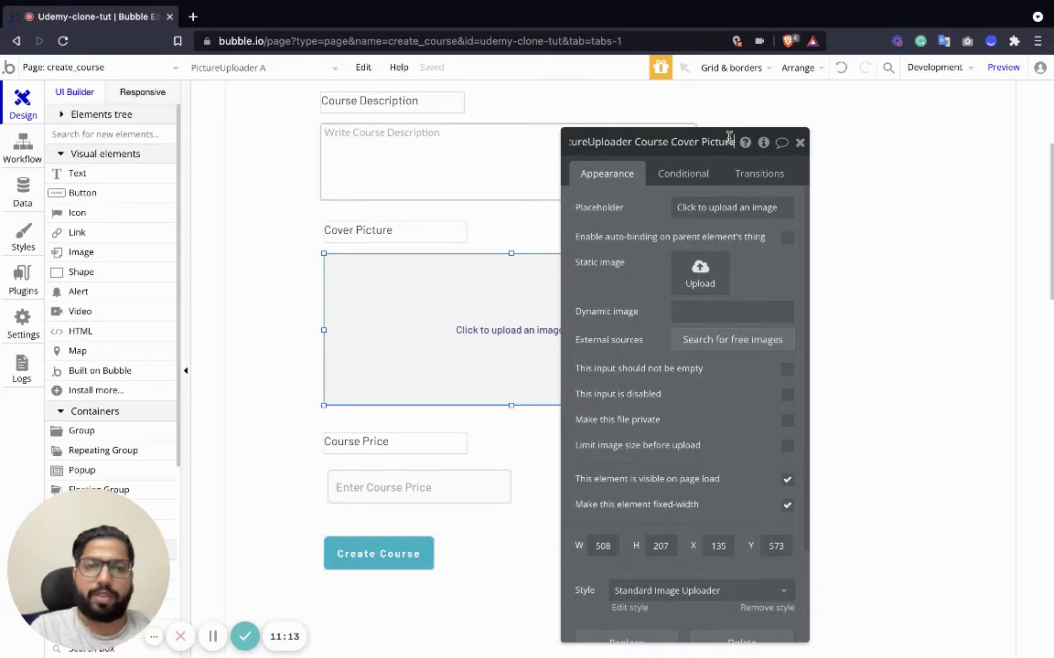
pyautogui.press('Return')
pyautogui.scroll(5, 467, 328)
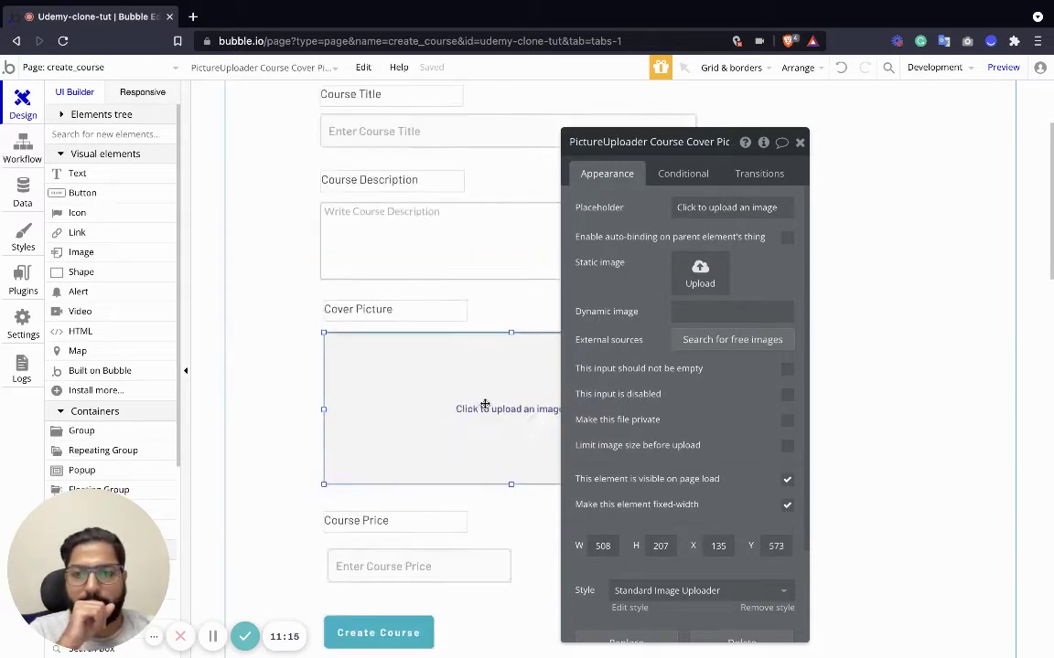
pyautogui.click(259, 226)
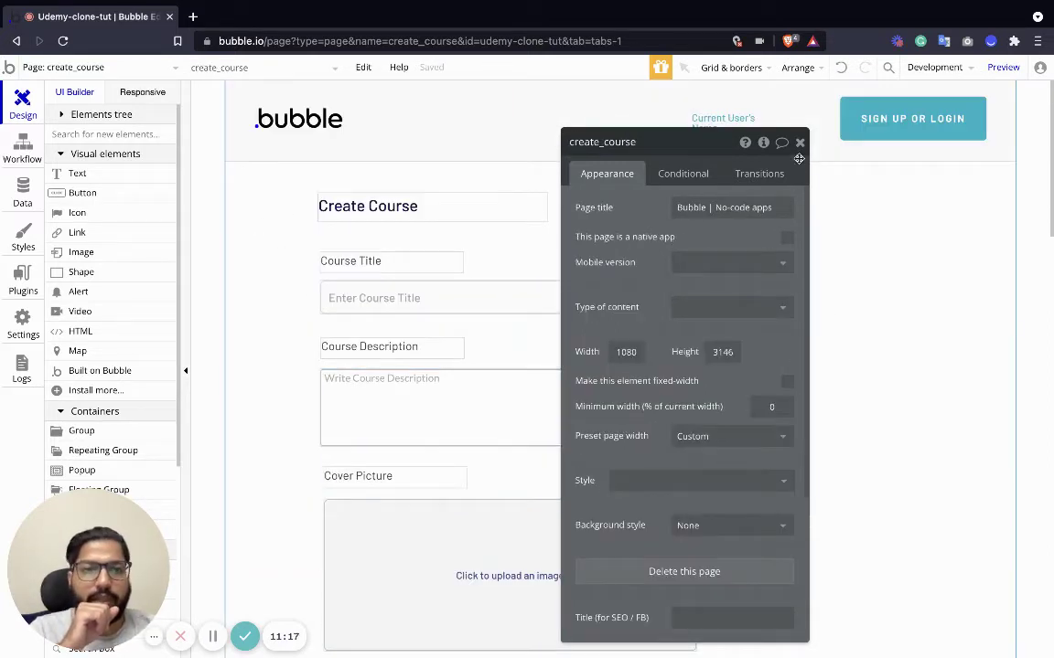
# Set the create_course page's Type of content to User.
pyautogui.press('Escape')
pyautogui.click(898, 308)
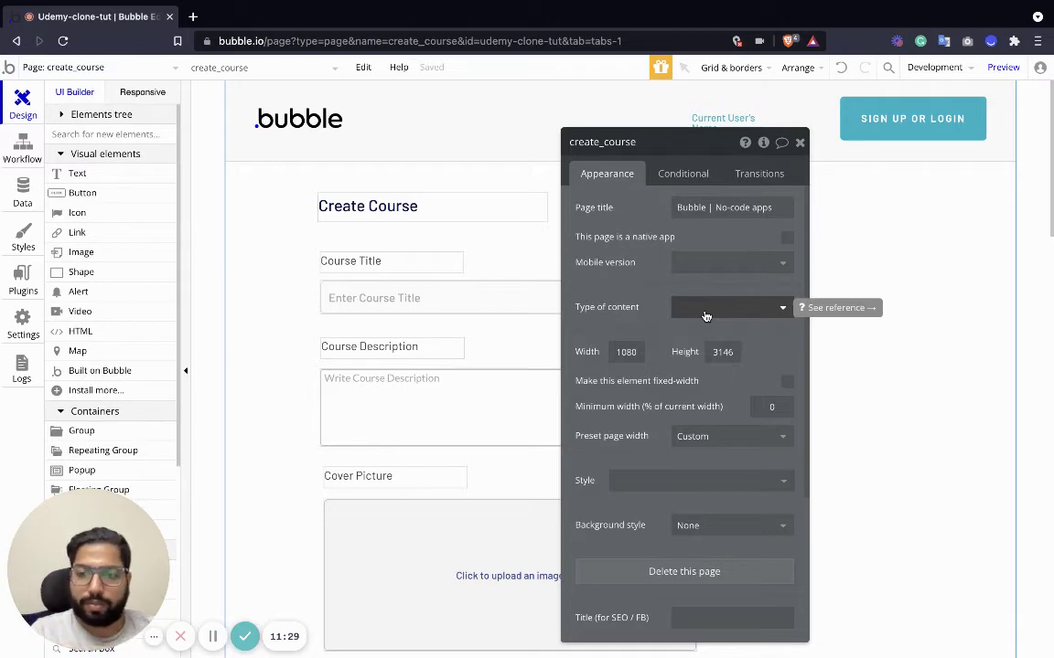
pyautogui.click(706, 311)
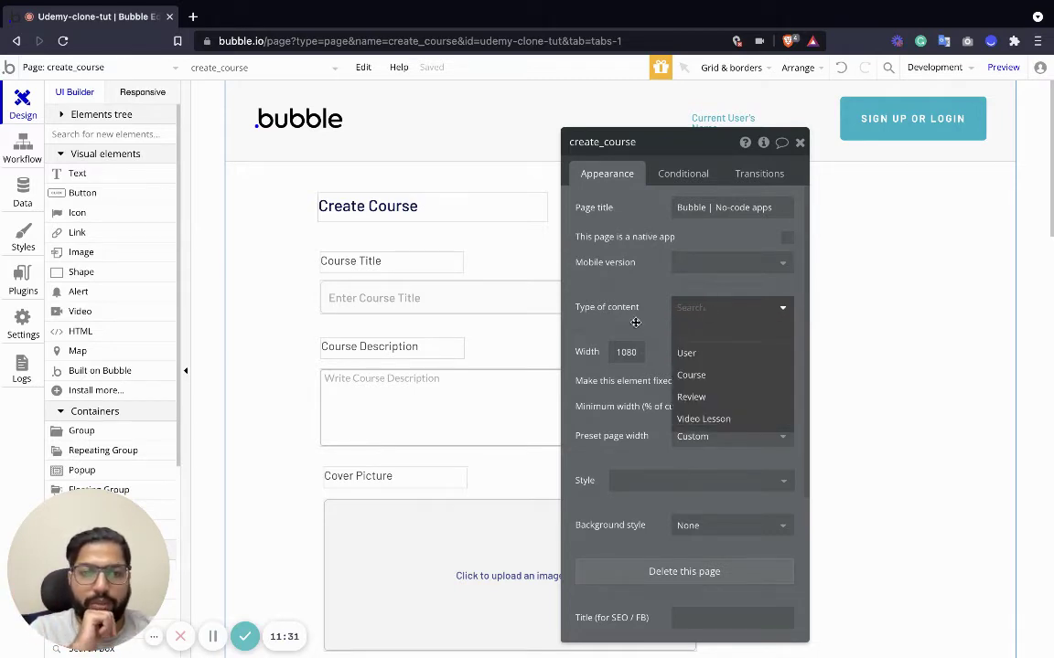
pyautogui.click(703, 355)
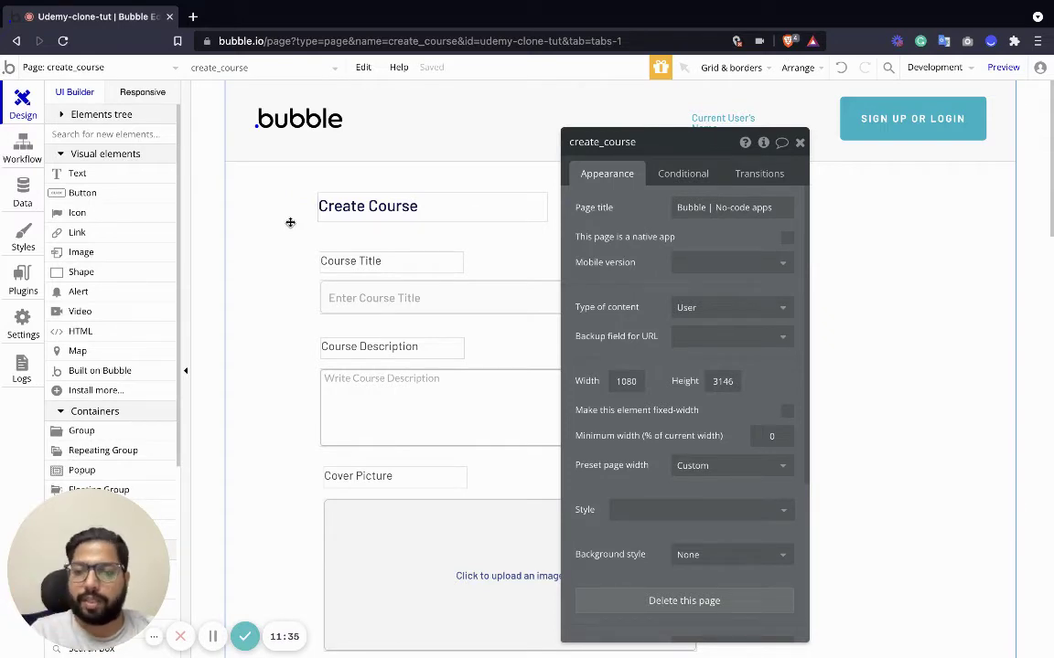
pyautogui.click(161, 68)
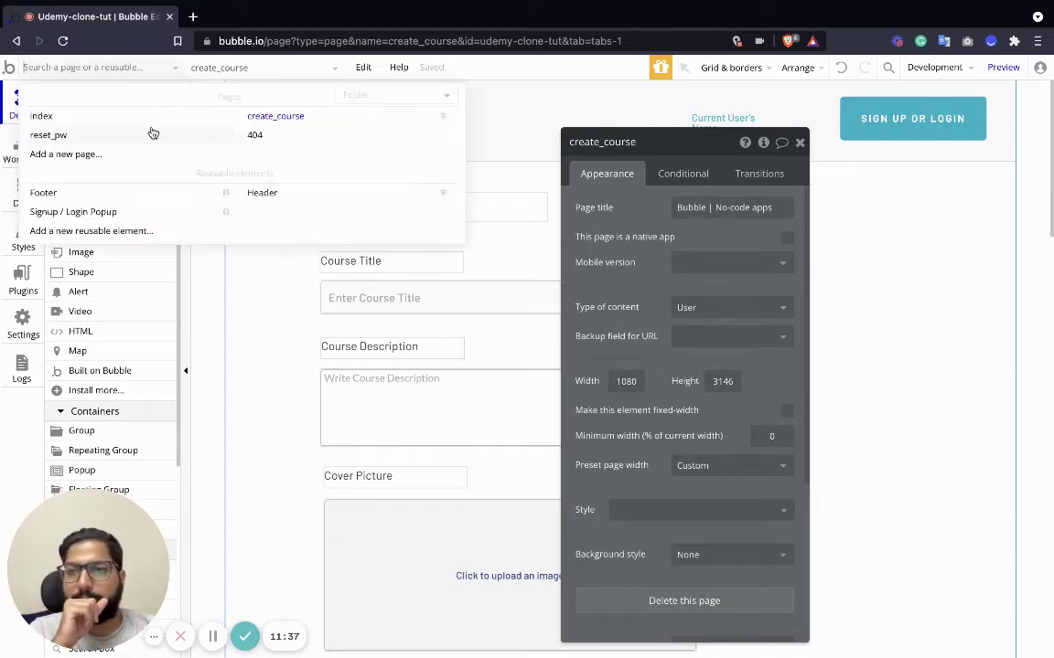
# On the index page, open the Create Course button's click workflow.
pyautogui.click(87, 119)
pyautogui.click(889, 214)
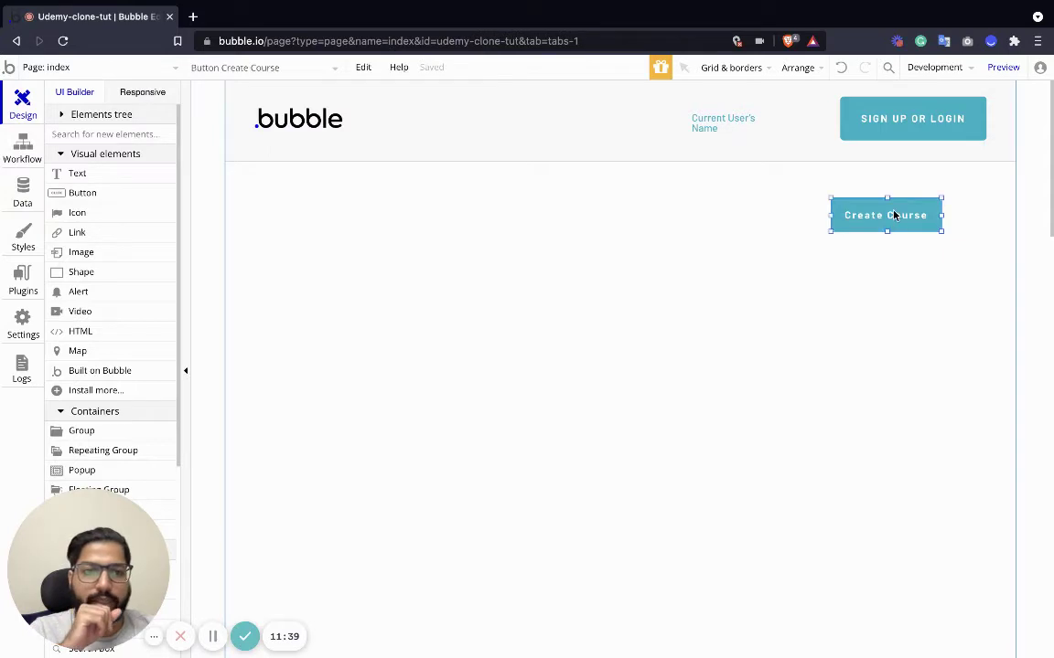
pyautogui.doubleClick(889, 214)
pyautogui.click(600, 273)
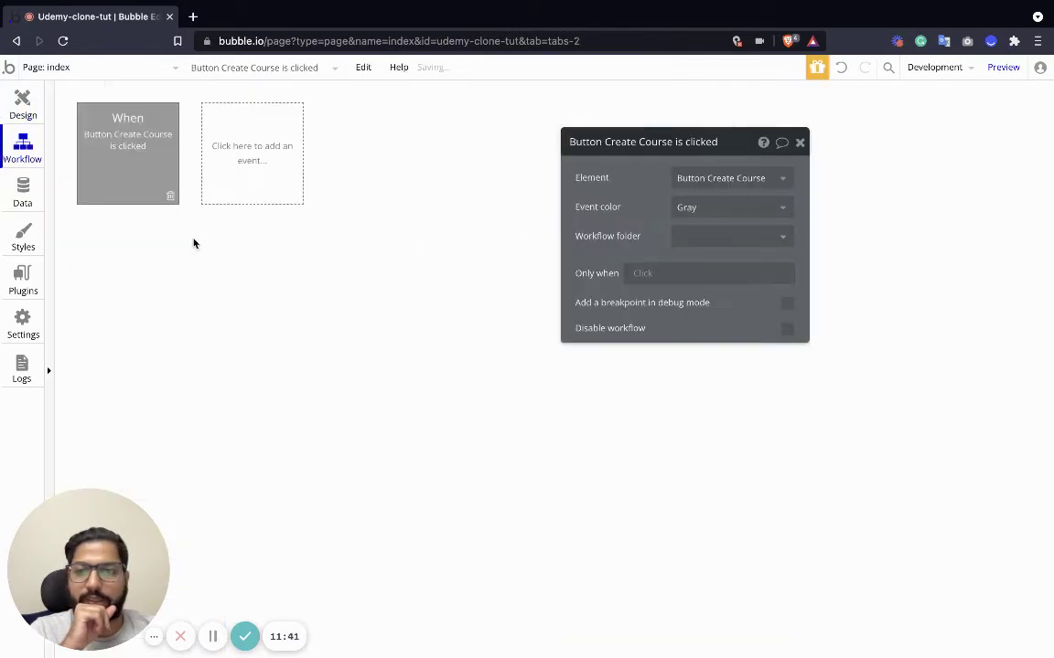
# Add a Go to page action to create_course, sending Current User as data.
pyautogui.click(172, 254)
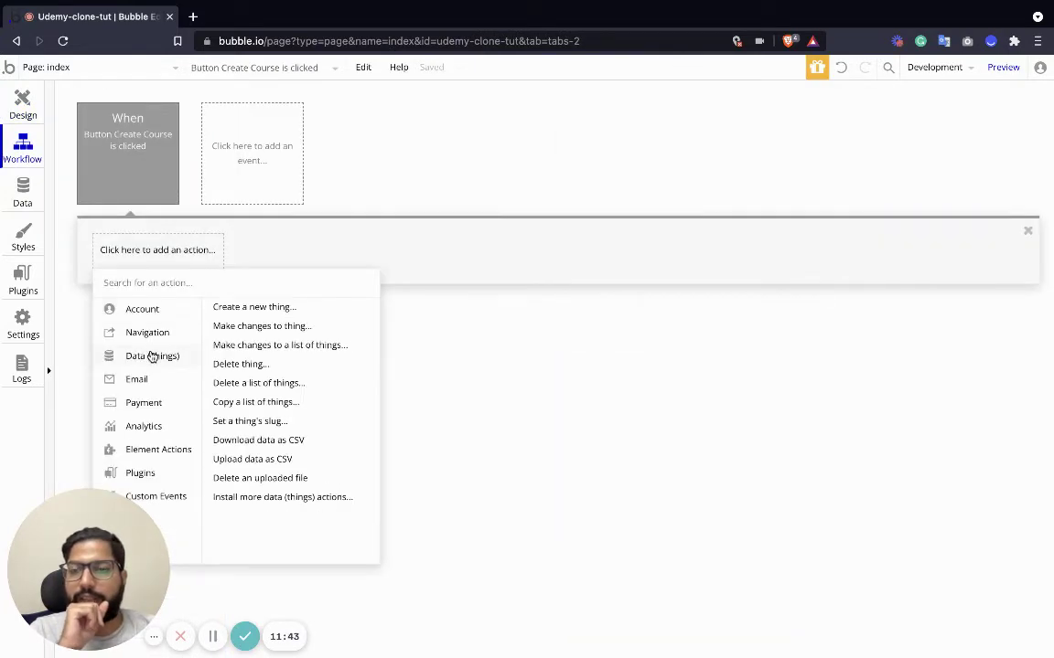
pyautogui.moveTo(157, 343)
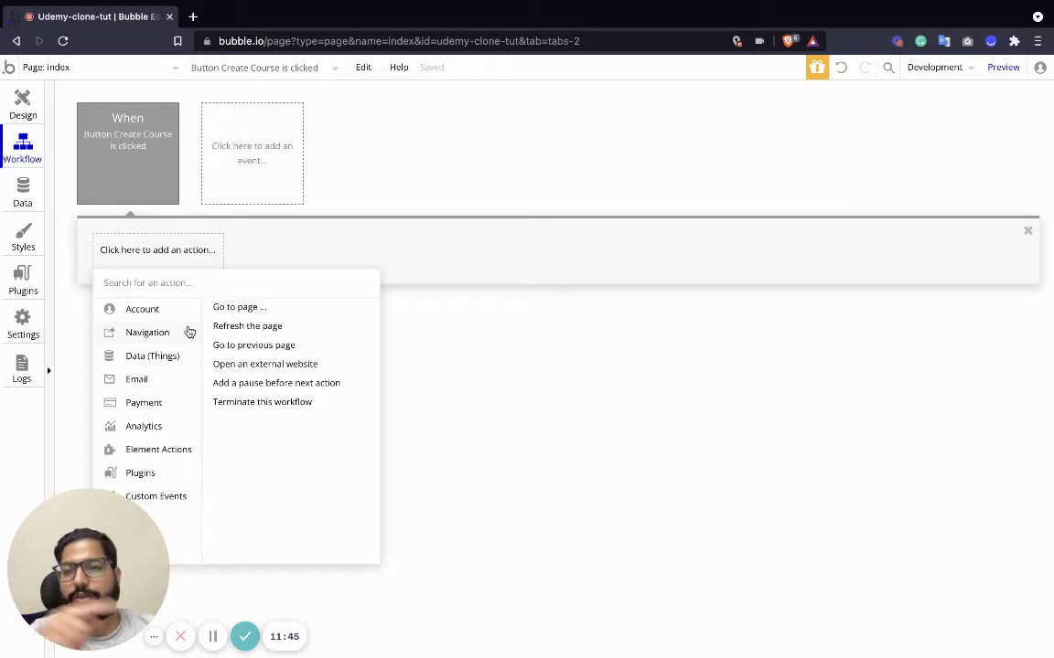
pyautogui.moveTo(223, 319)
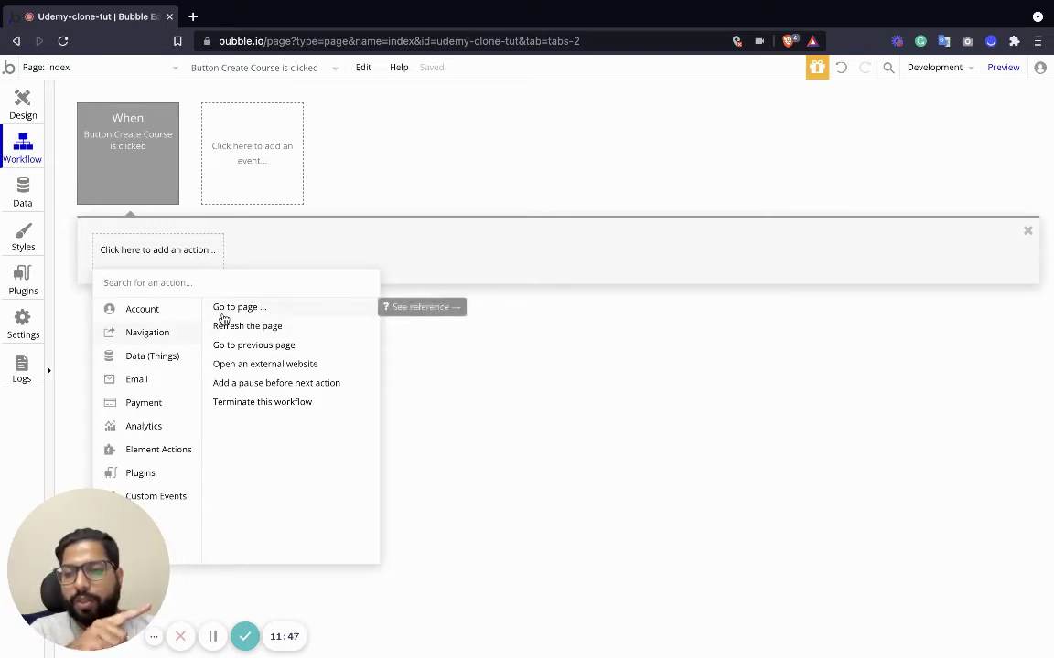
pyautogui.click(223, 312)
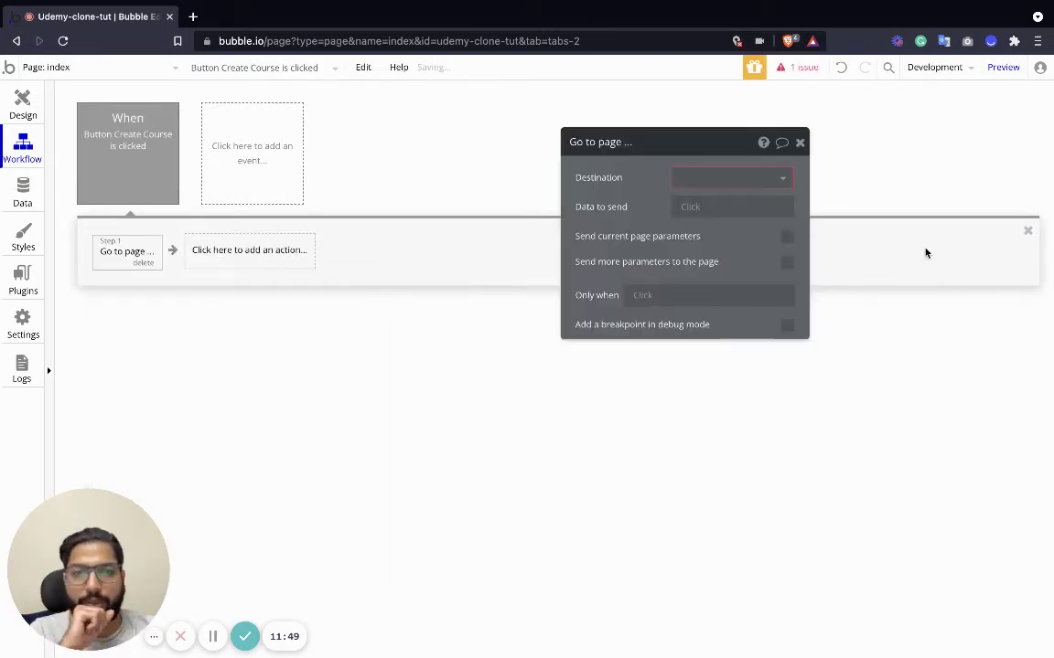
pyautogui.click(758, 177)
pyautogui.click(705, 222)
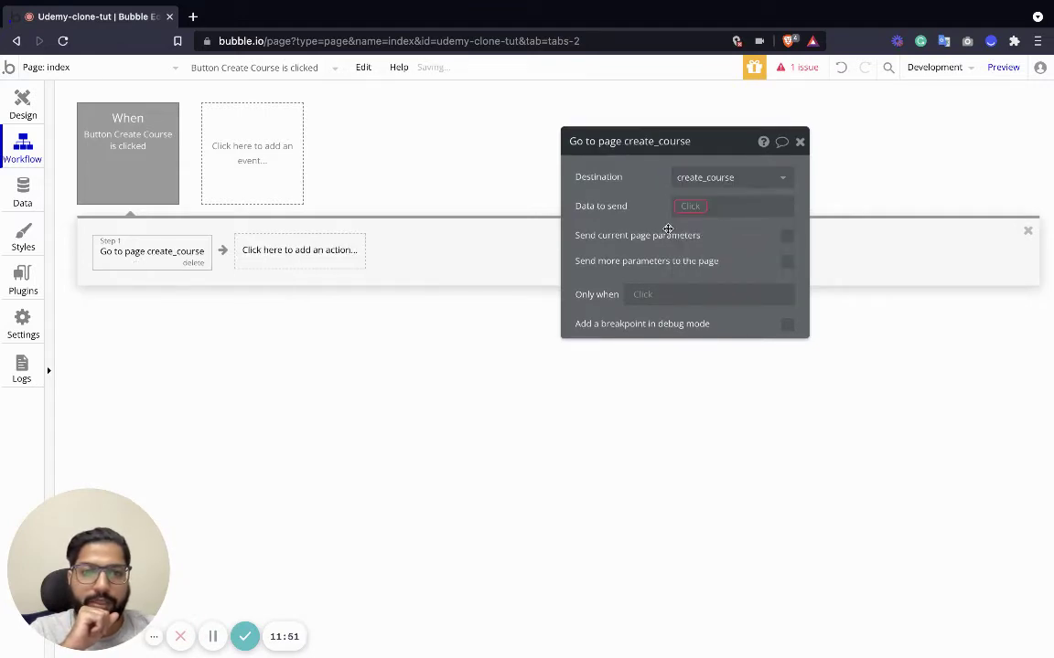
pyautogui.click(696, 207)
pyautogui.click(732, 225)
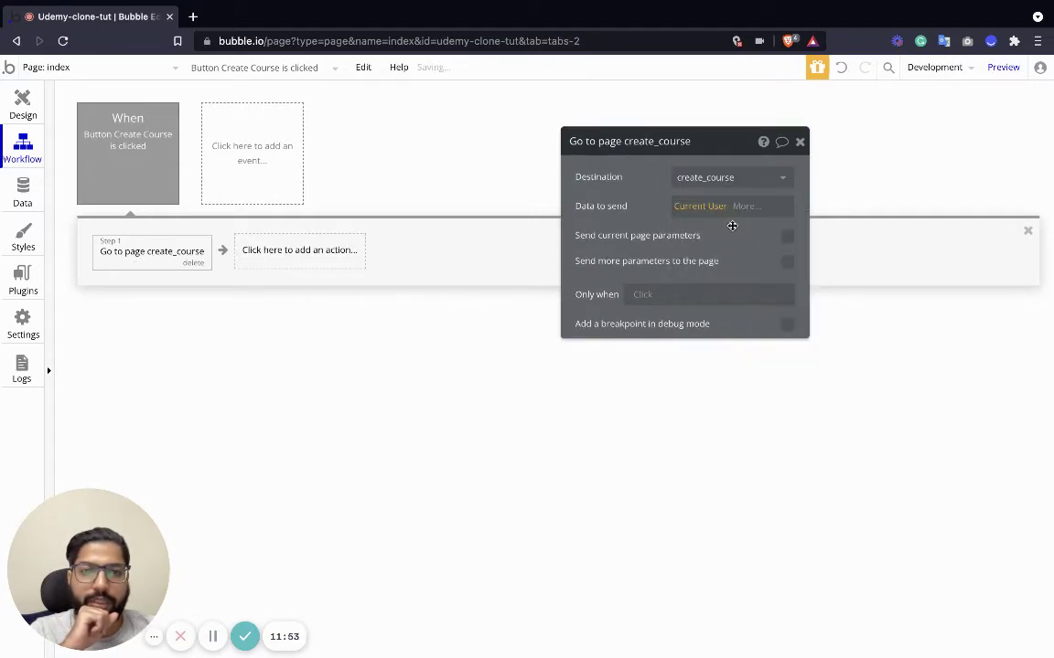
pyautogui.click(799, 142)
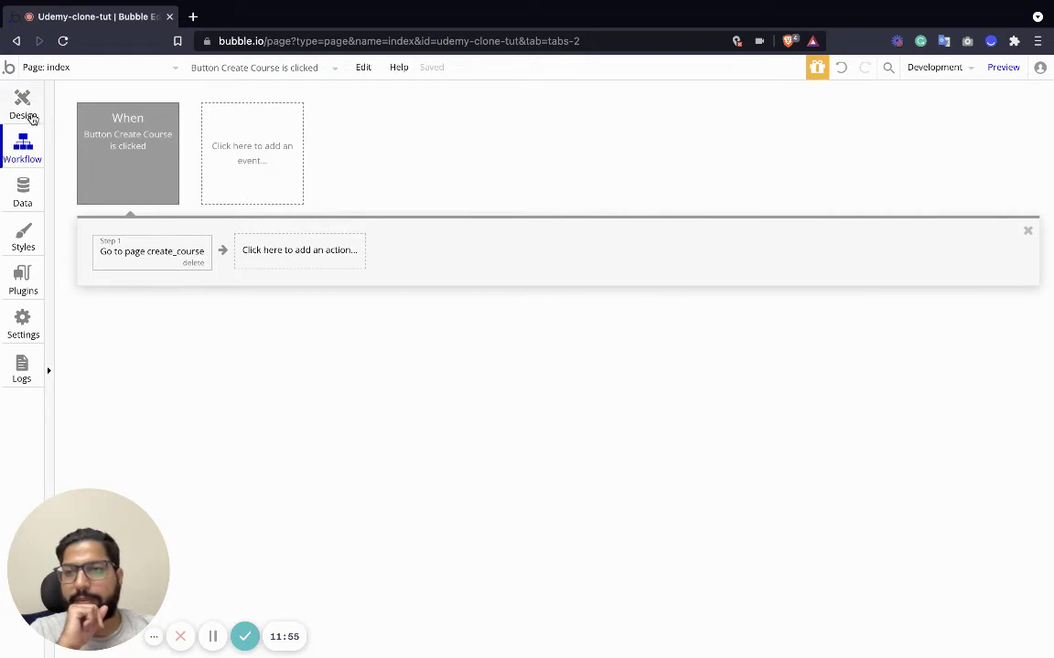
pyautogui.click(27, 106)
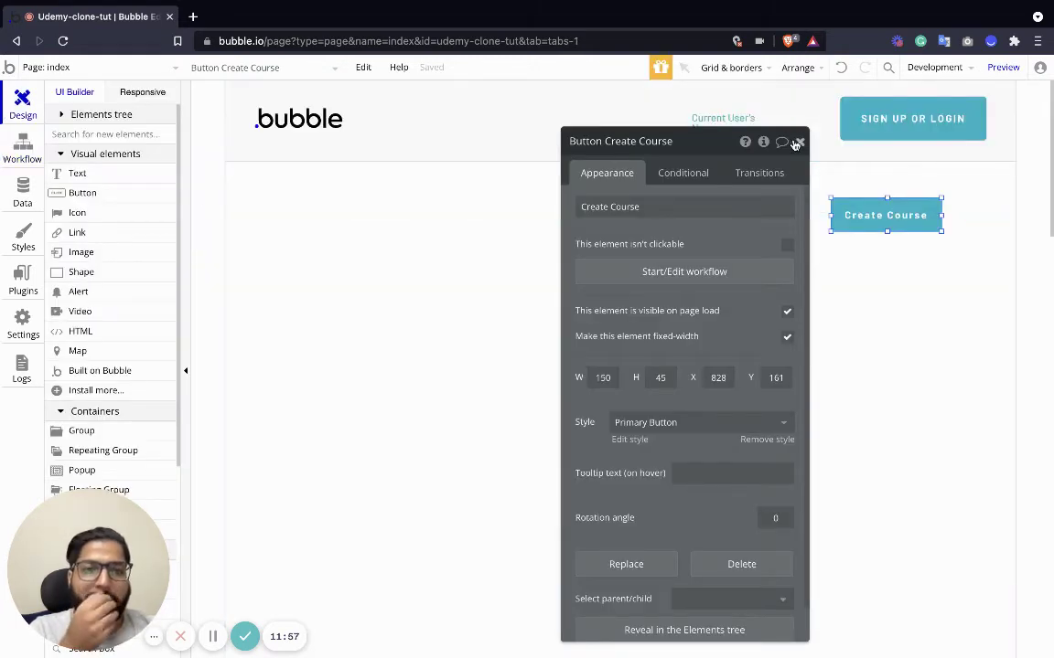
# Add an empty new condition on the Create Course button's Conditional tab.
pyautogui.click(680, 171)
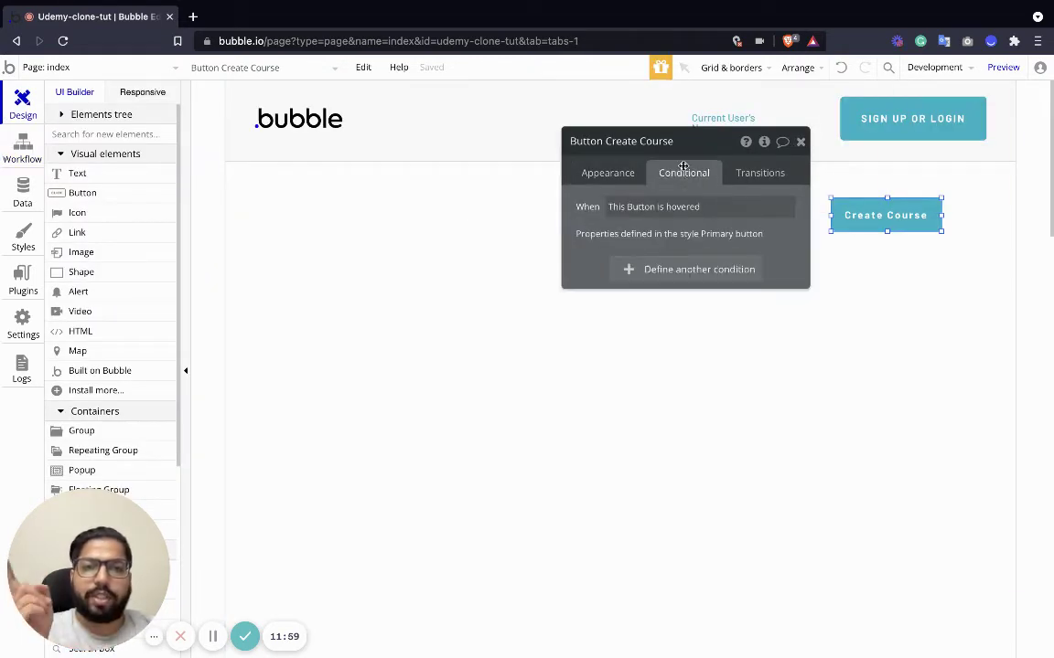
pyautogui.click(700, 273)
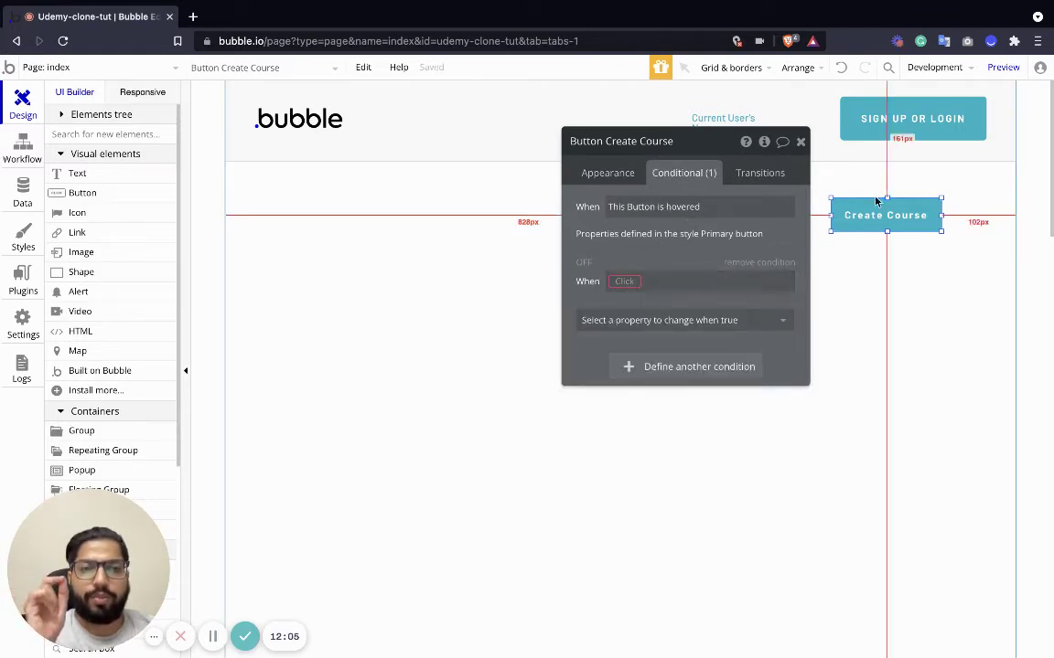
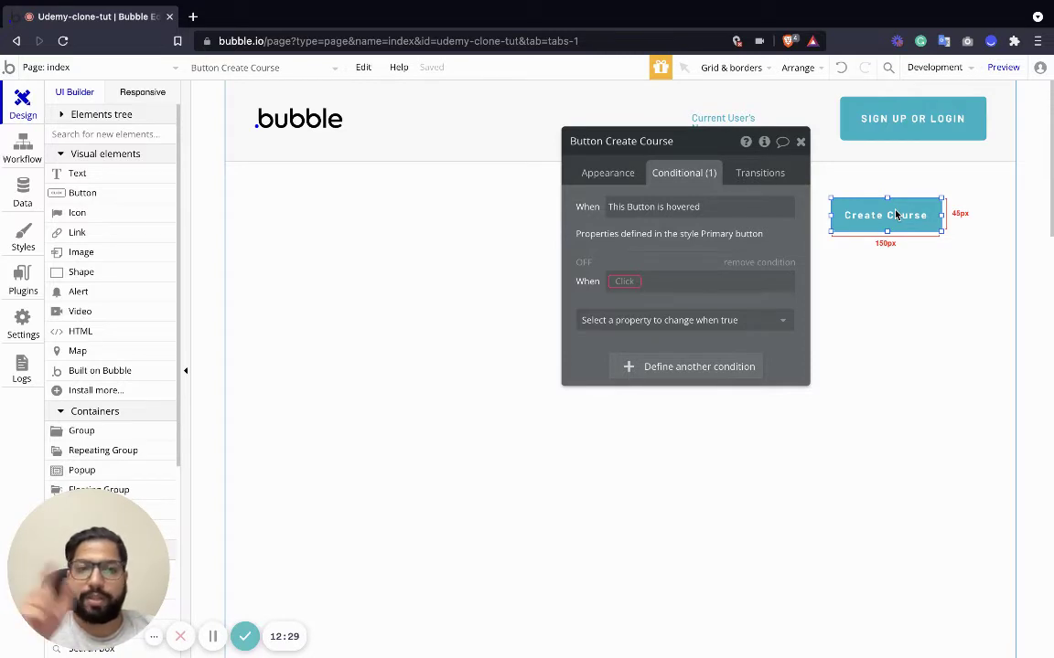
# Add a condition: when Current User is logged in, This element is visible is checked.
pyautogui.click(627, 288)
pyautogui.click(665, 325)
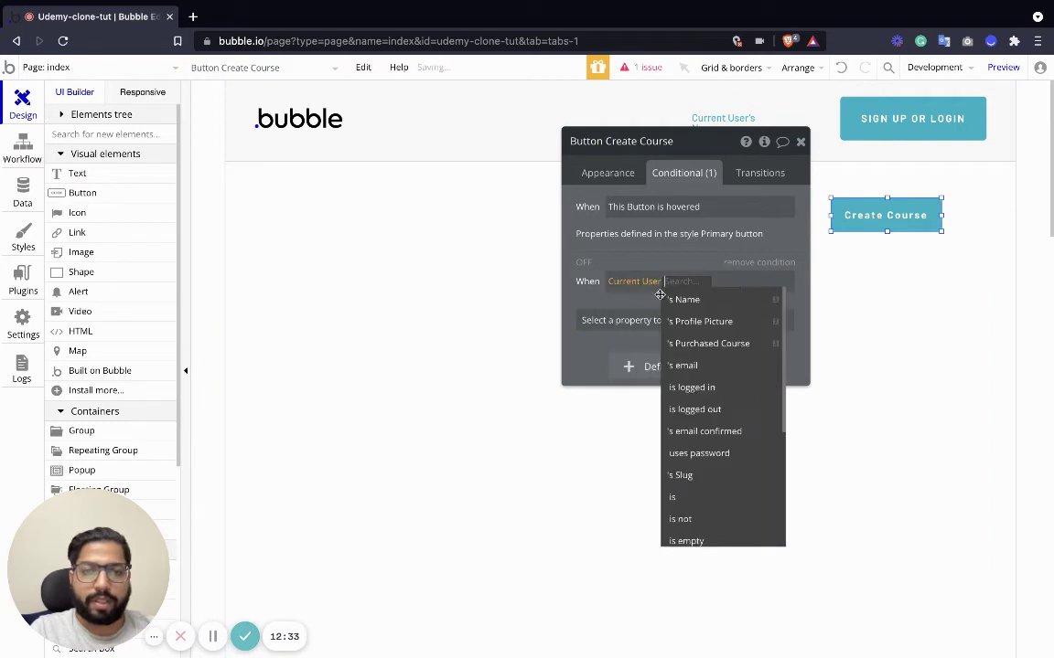
pyautogui.click(704, 389)
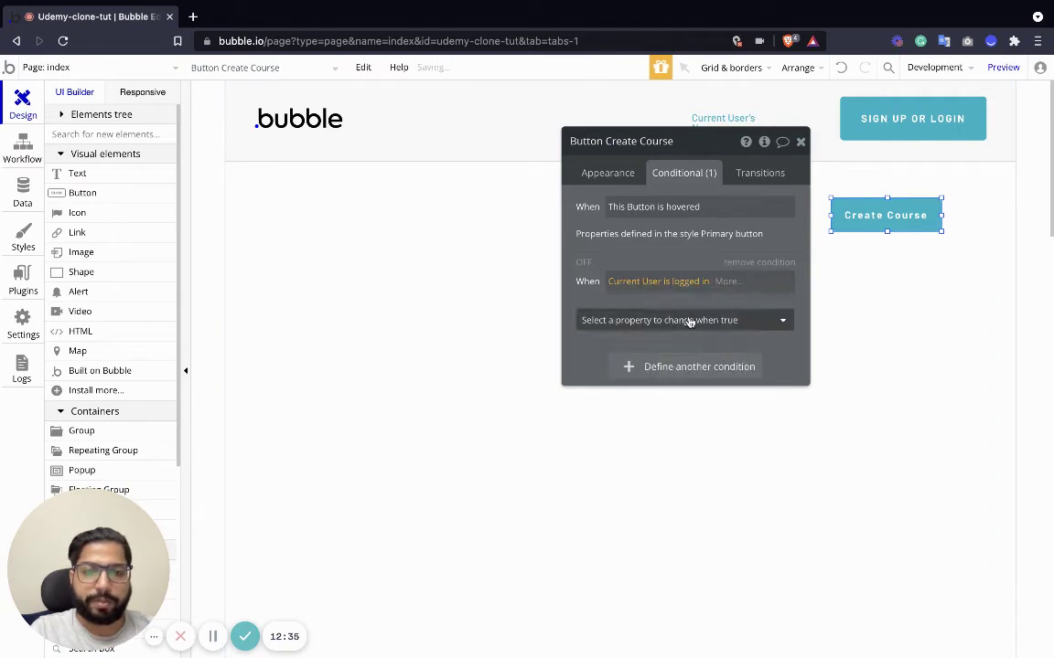
pyautogui.click(686, 319)
pyautogui.click(590, 367)
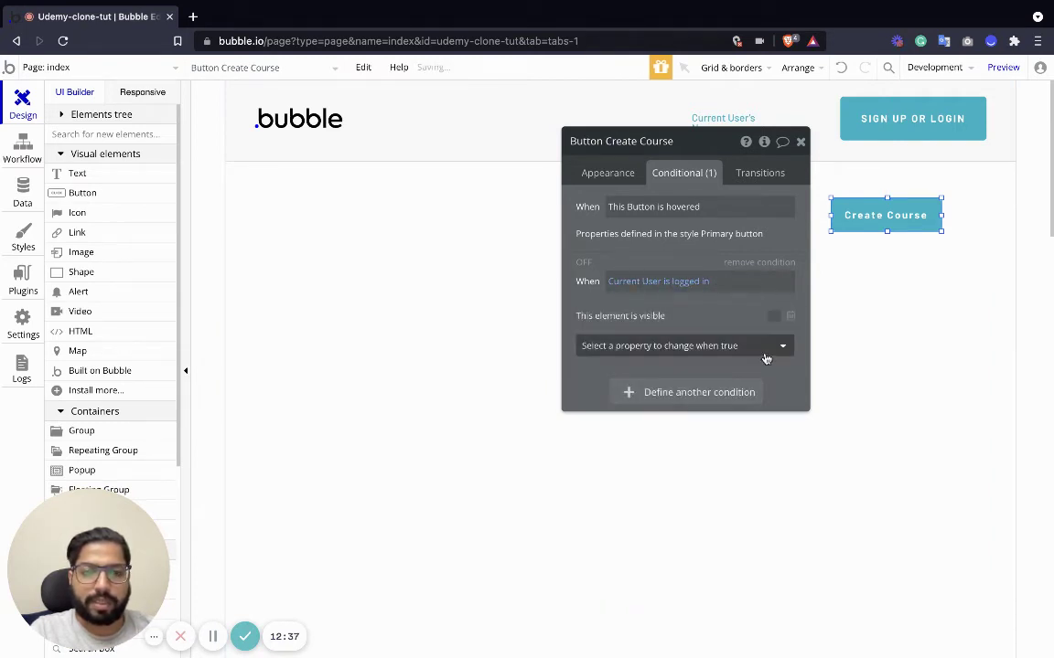
pyautogui.click(772, 318)
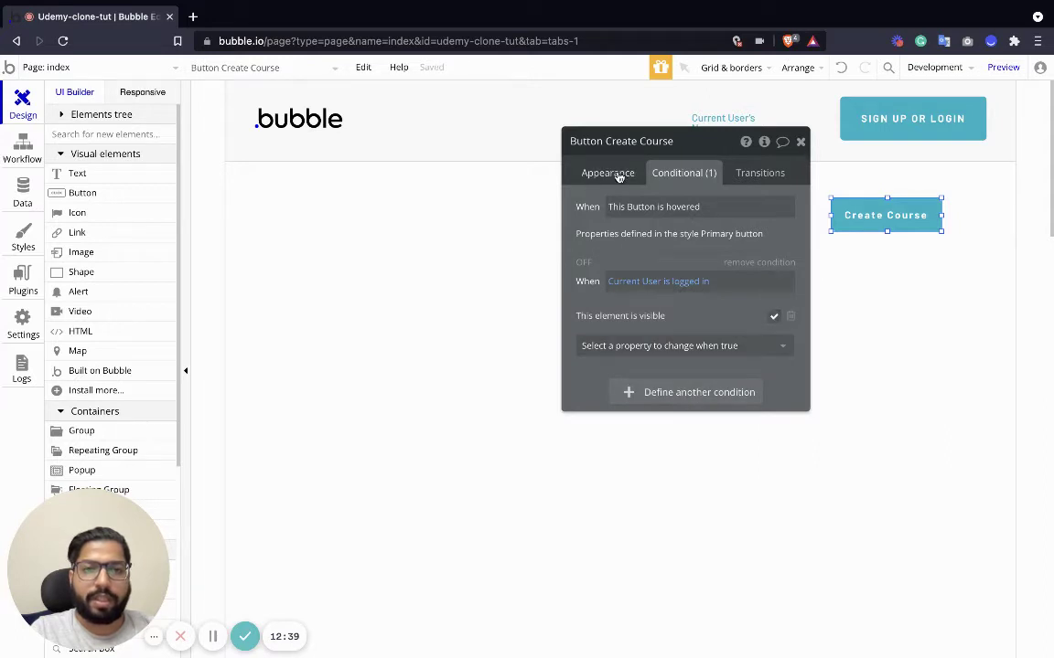
# Uncheck Visible on page load in the Create Course button's Appearance settings.
pyautogui.click(611, 173)
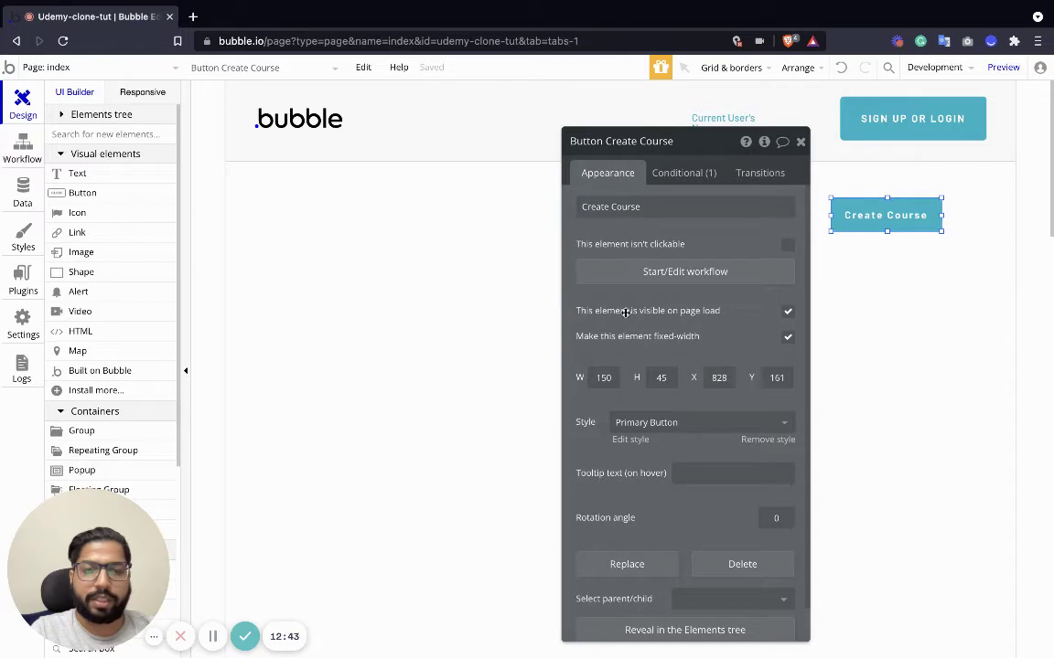
pyautogui.click(788, 312)
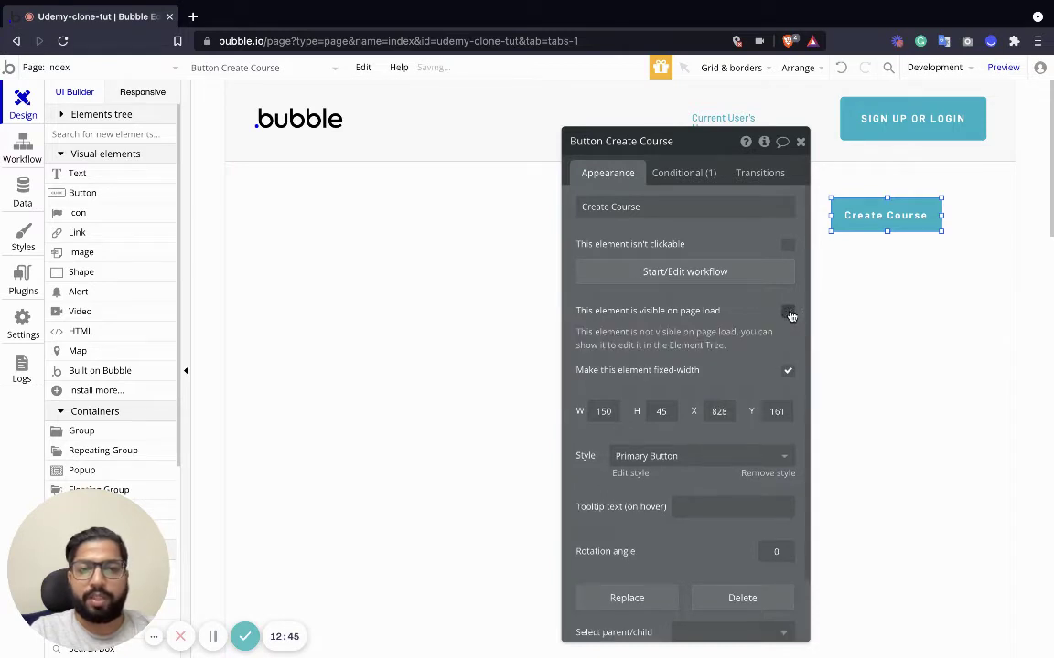
pyautogui.click(800, 141)
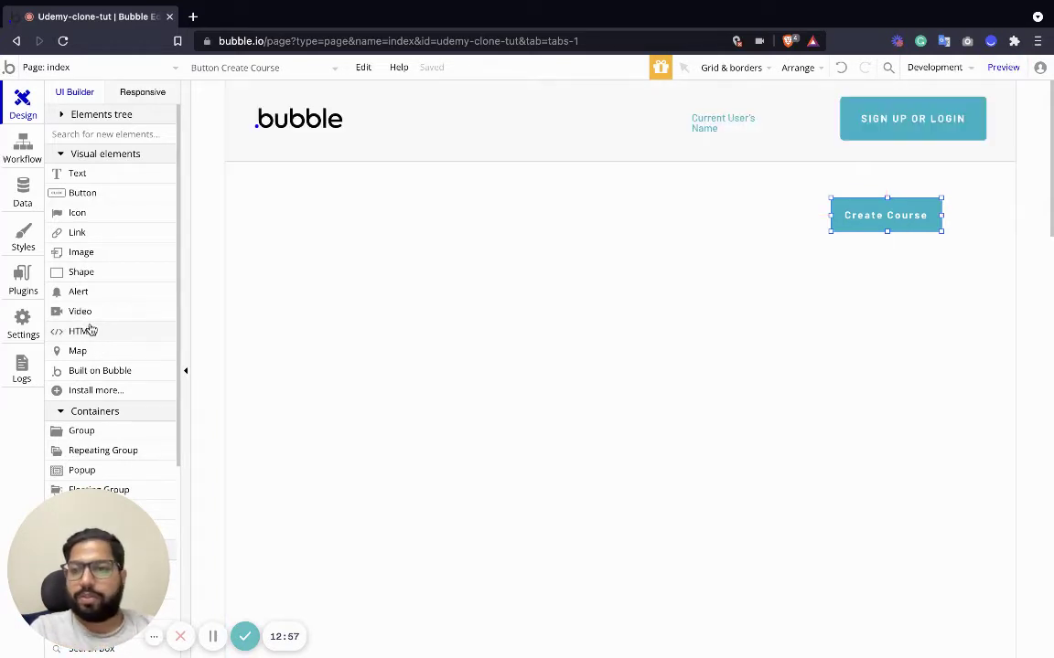
# Check the Create Course button's click workflow, then launch the app preview.
pyautogui.scroll(-3, 101, 383)
pyautogui.scroll(3, 100, 384)
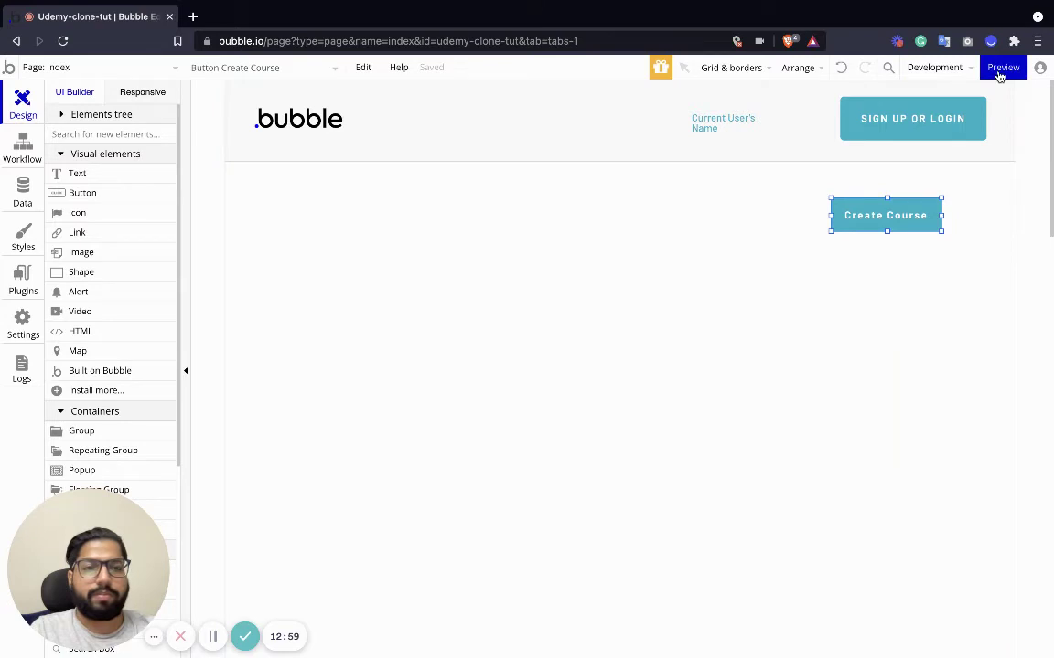
pyautogui.doubleClick(906, 225)
pyautogui.click(681, 272)
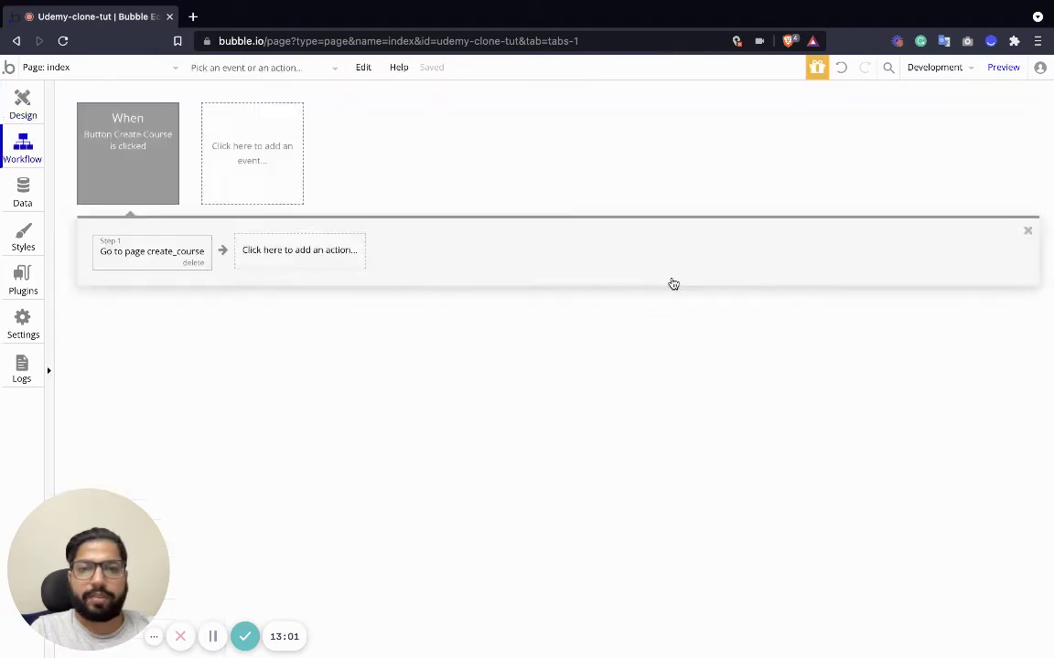
pyautogui.click(22, 105)
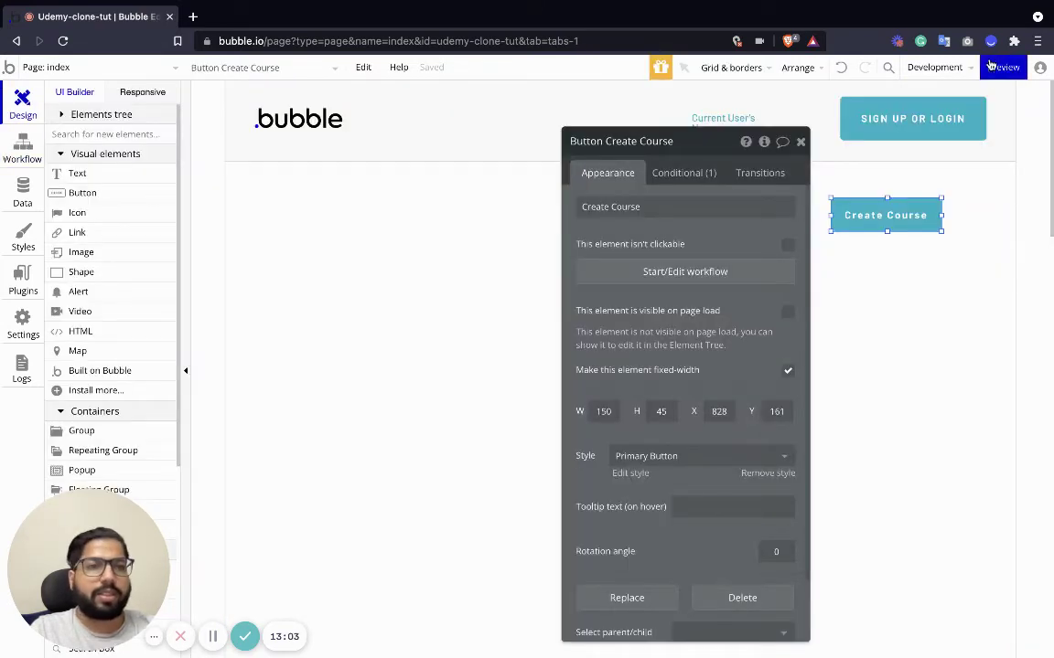
pyautogui.click(993, 67)
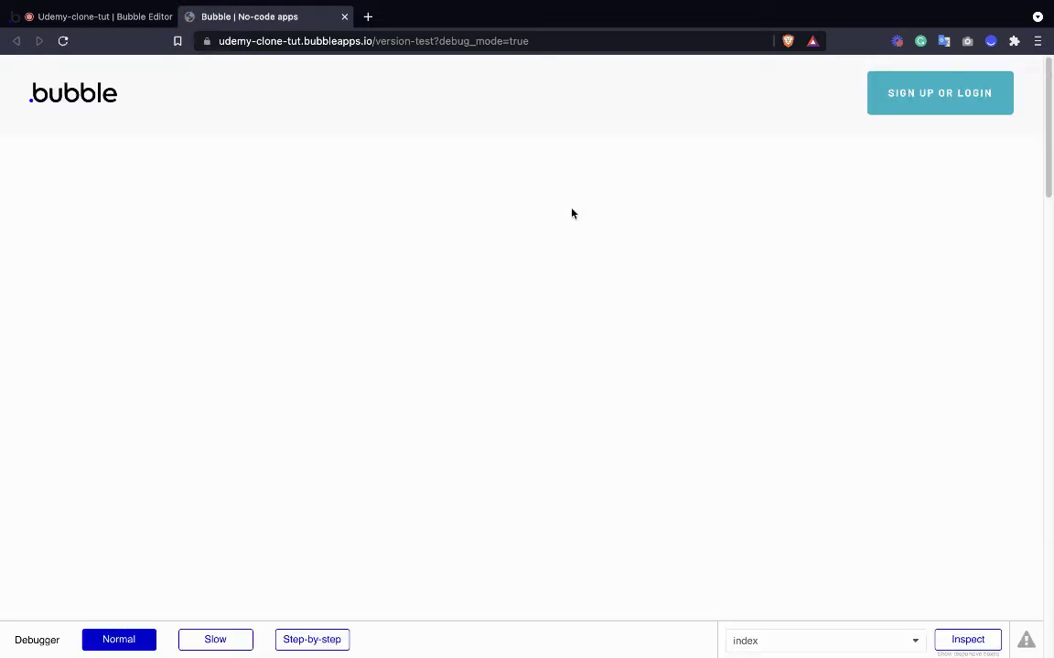
# Sign up a test user by filling in the name, e-mail and password fields.
pyautogui.click(910, 99)
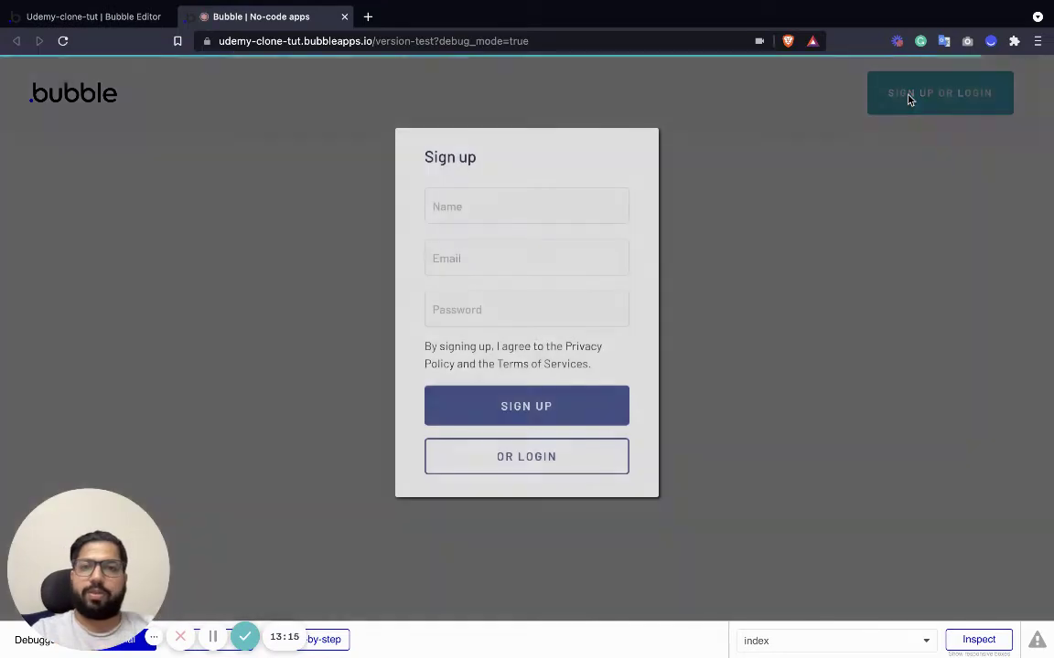
pyautogui.write('test')
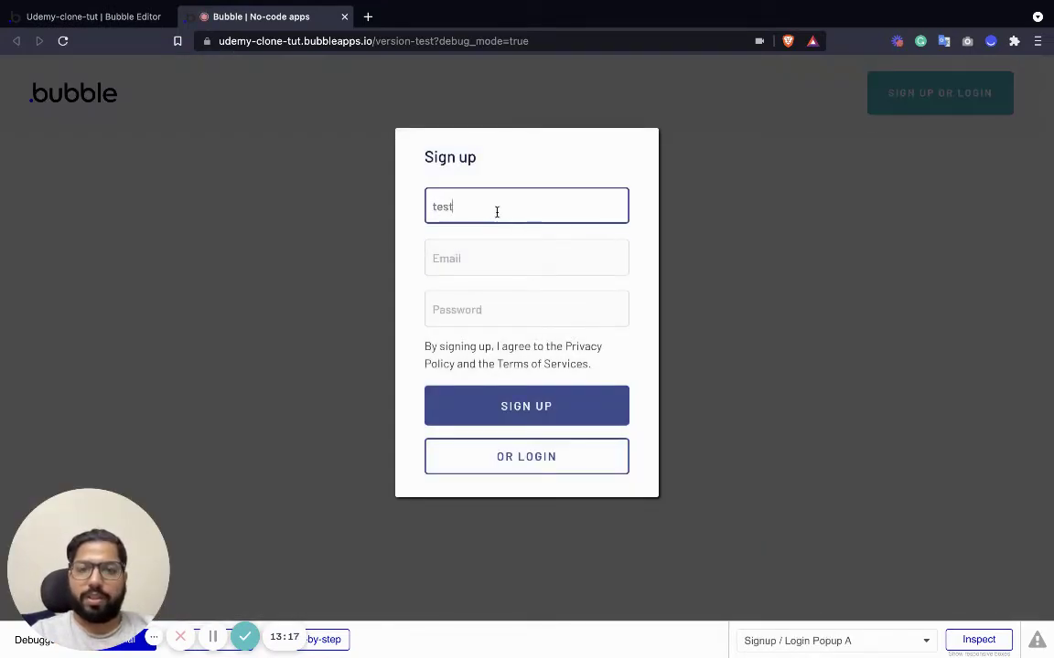
pyautogui.press('Tab')
pyautogui.write('test')
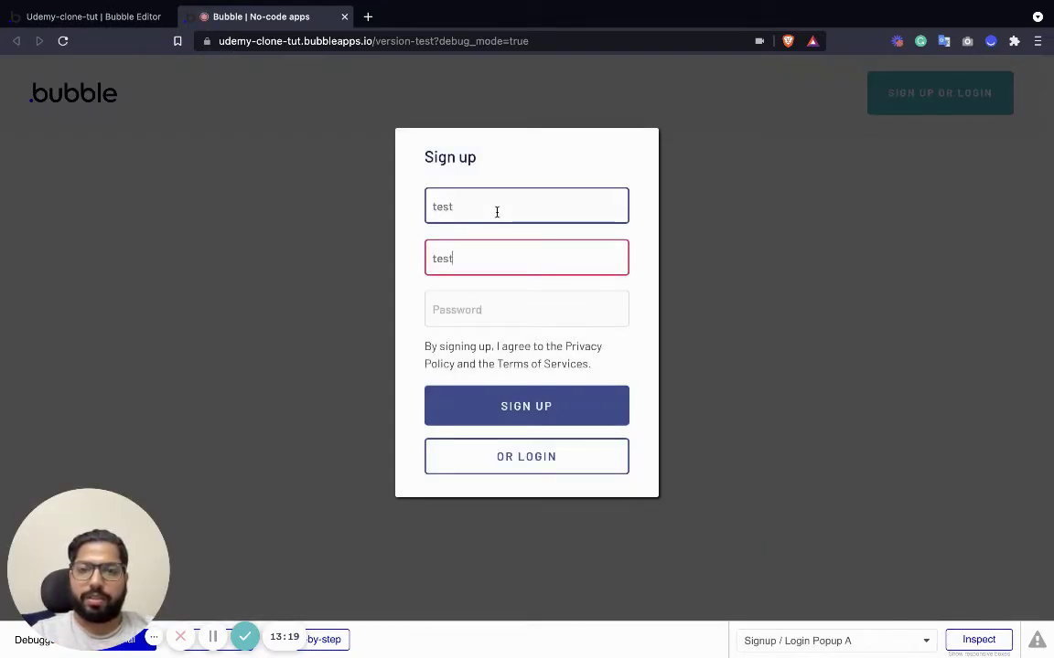
pyautogui.write('@test.com')
pyautogui.press('Tab')
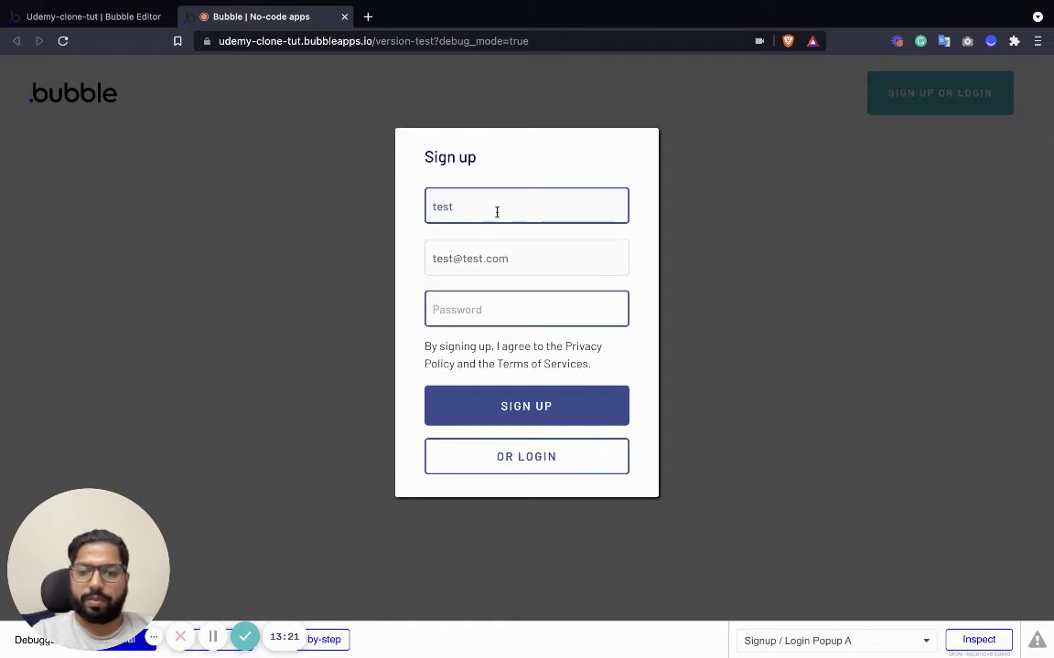
pyautogui.write('test')
pyautogui.press('Return')
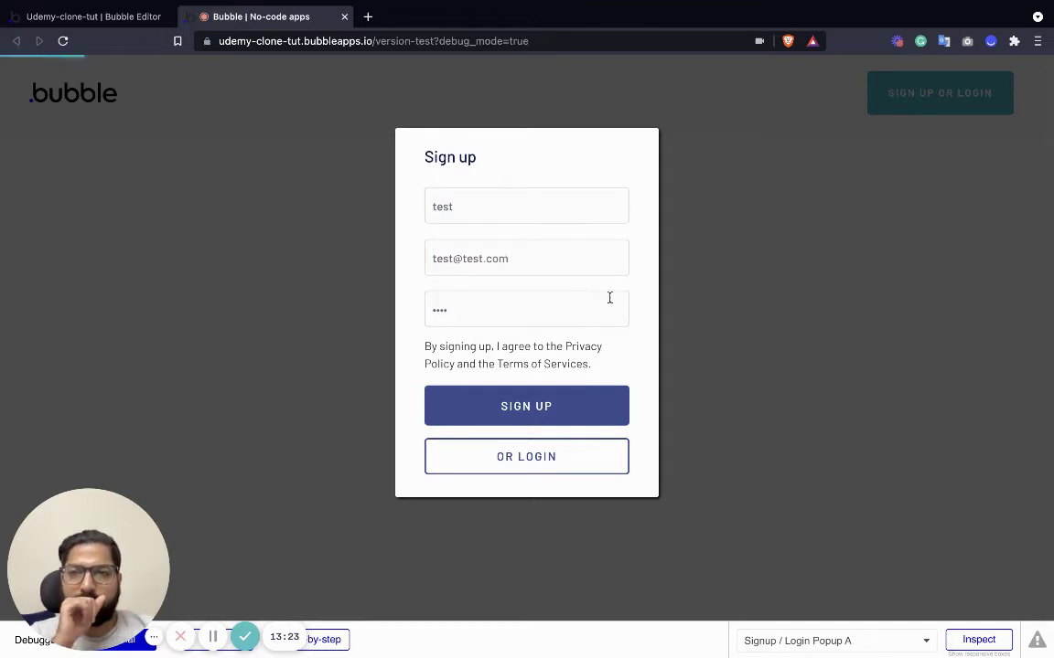
pyautogui.click(537, 411)
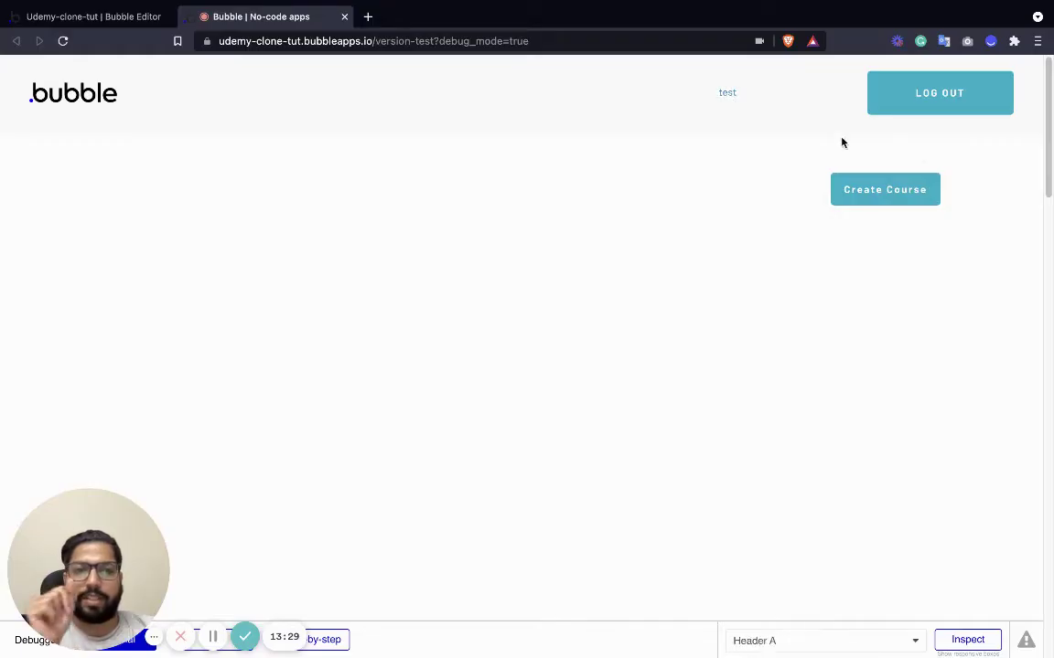
# On the course creation page, enter title 'Bubble Lessons' and description 'hs'.
pyautogui.click(885, 190)
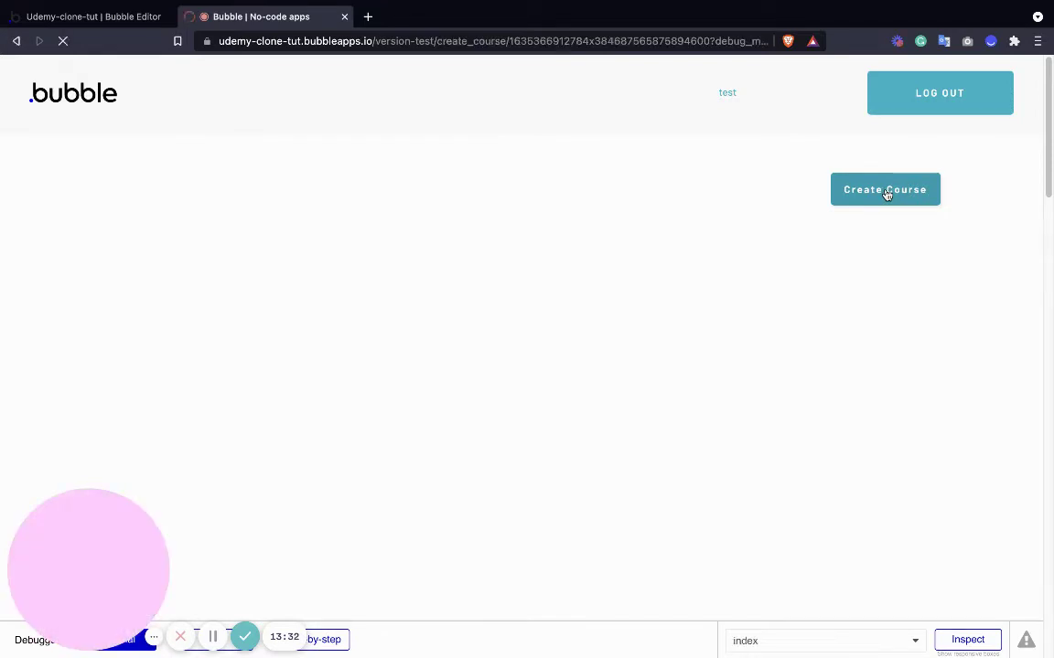
pyautogui.click(405, 265)
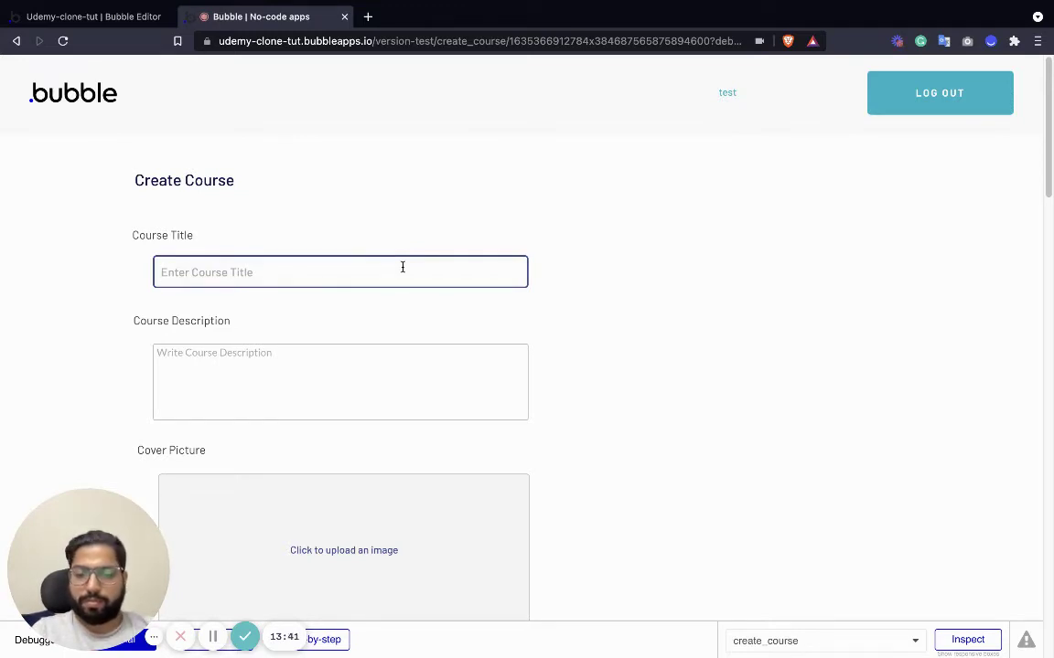
pyautogui.write('Bubble Less')
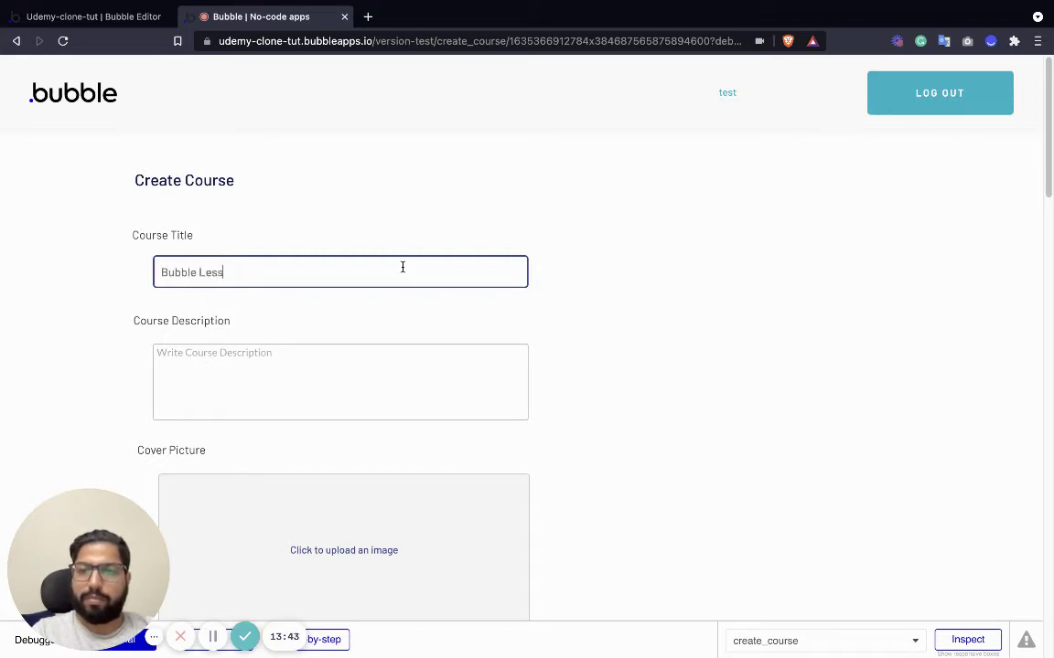
pyautogui.write('ons')
pyautogui.click(361, 352)
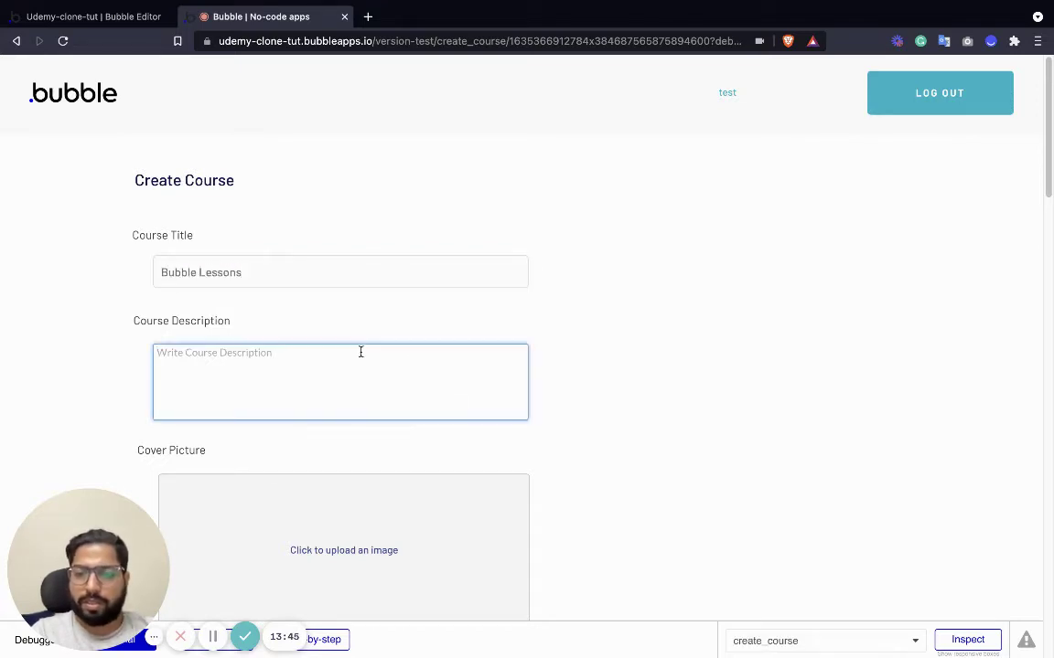
pyautogui.write('how to create udemy lik')
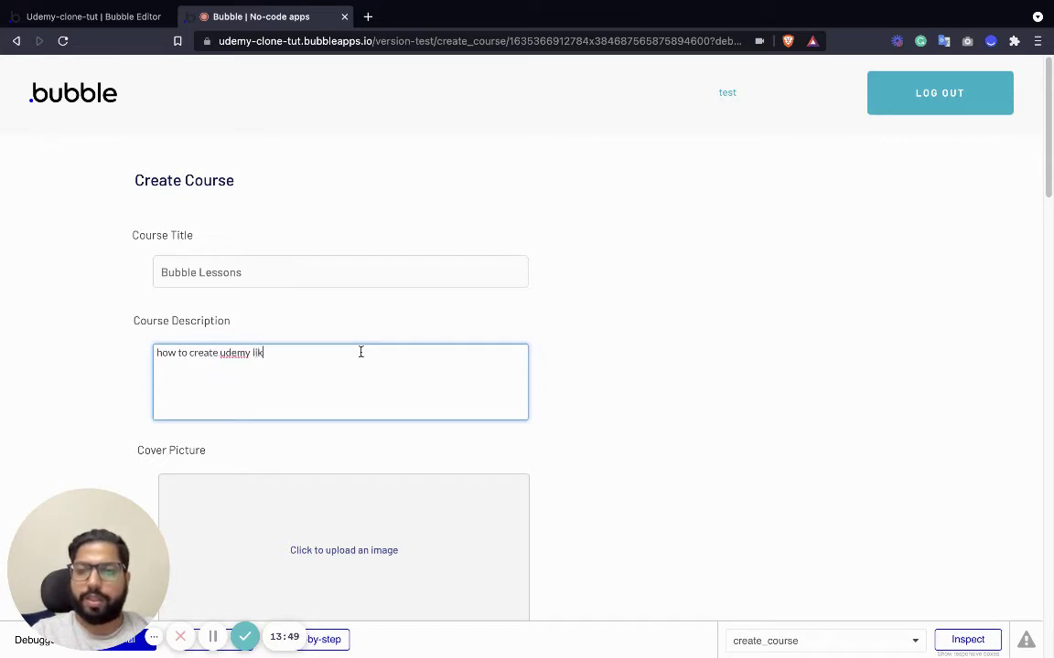
pyautogui.write('s')
# Enter course price 999, submit the course, and return to the editor tab.
pyautogui.scroll(-3, 398, 485)
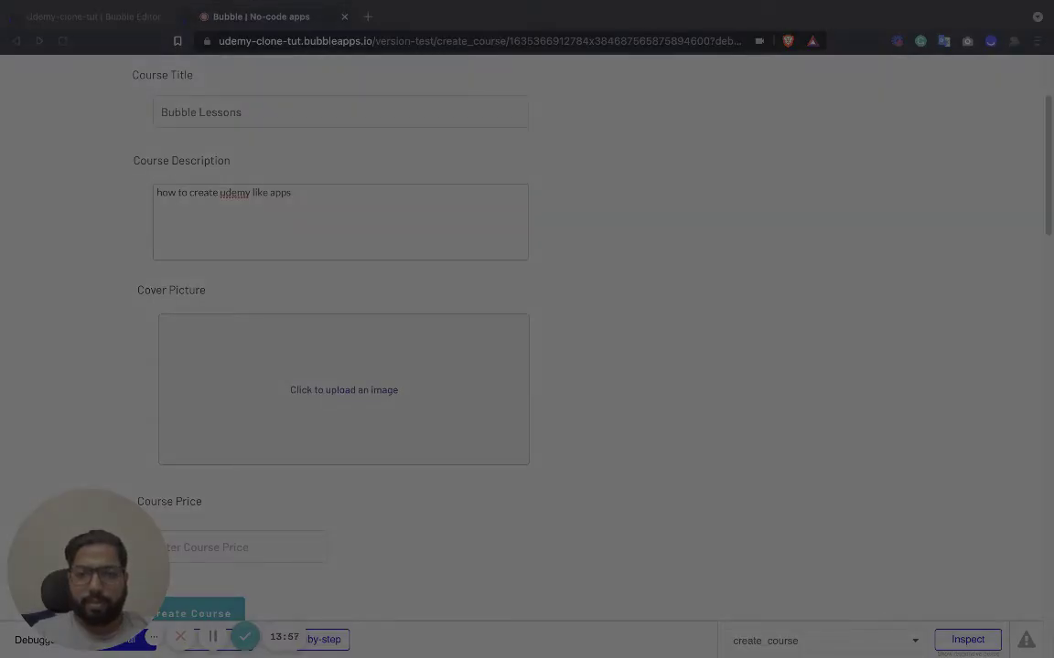
pyautogui.scroll(-3, 437, 418)
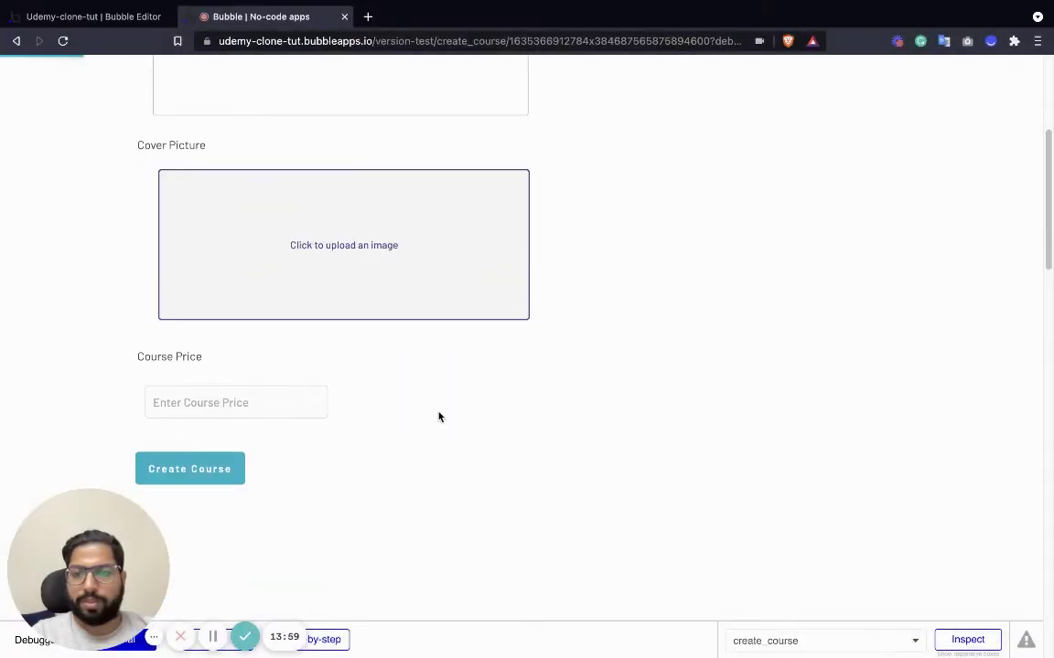
pyautogui.click(270, 403)
pyautogui.write('999')
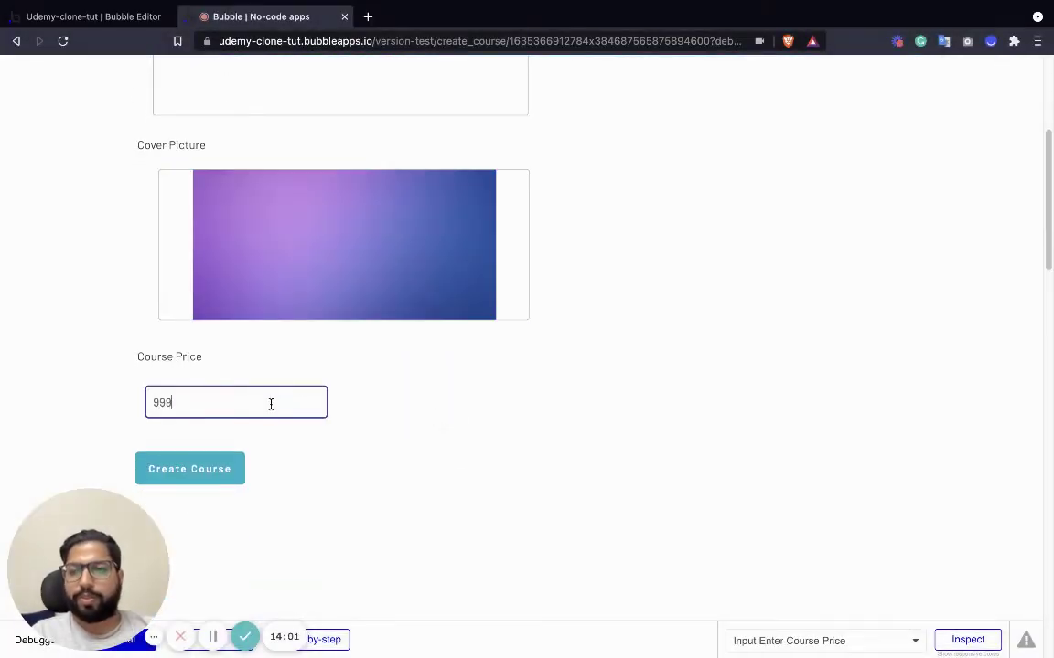
pyautogui.click(210, 470)
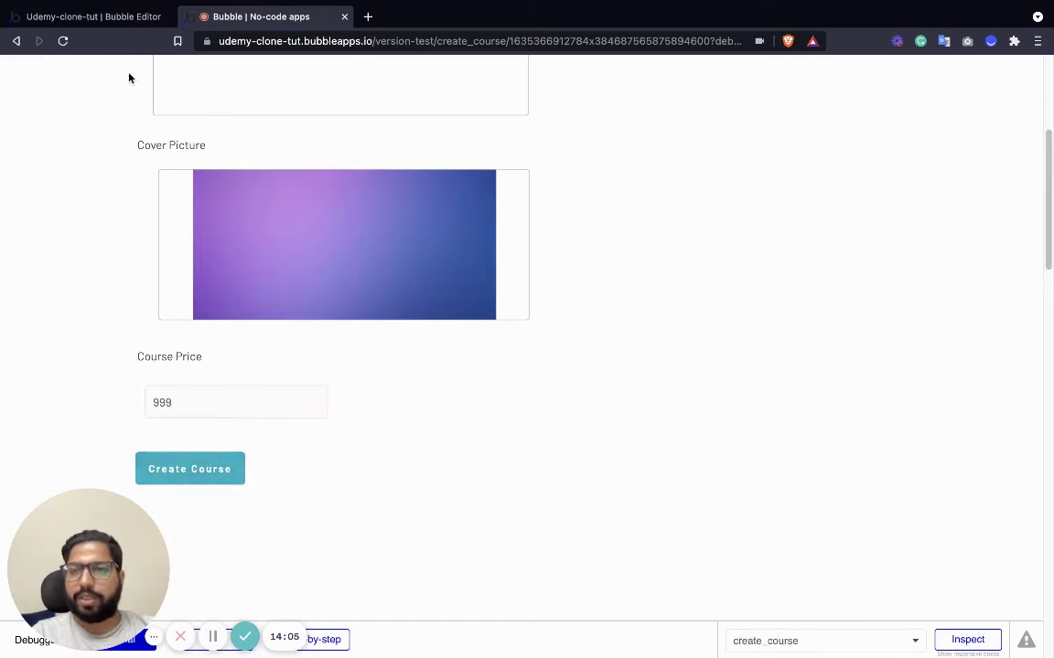
pyautogui.moveTo(94, 14)
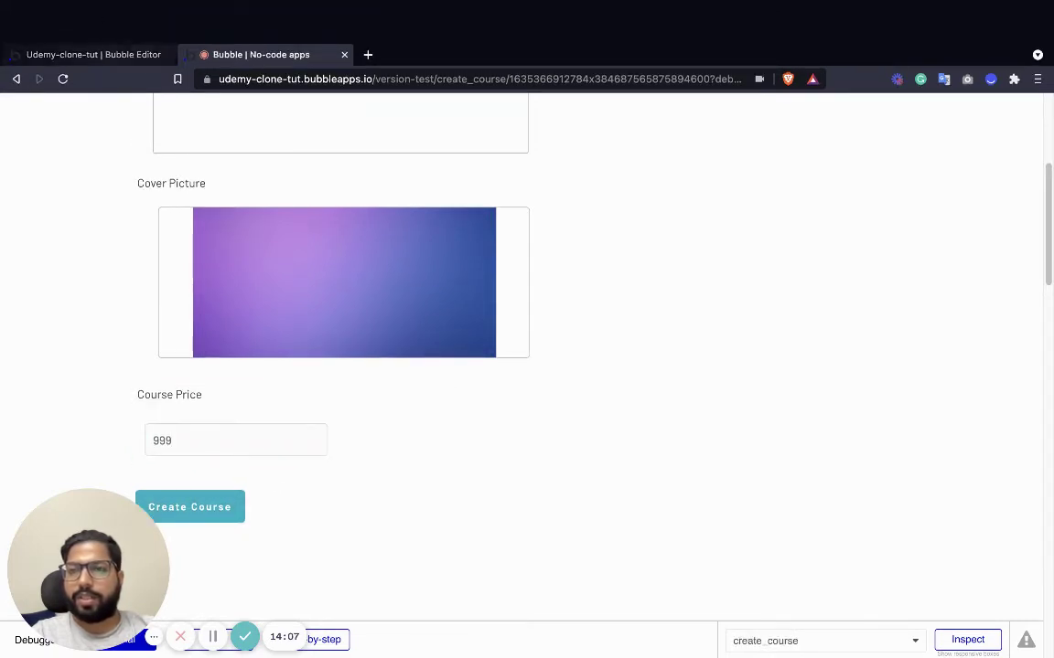
pyautogui.click(104, 20)
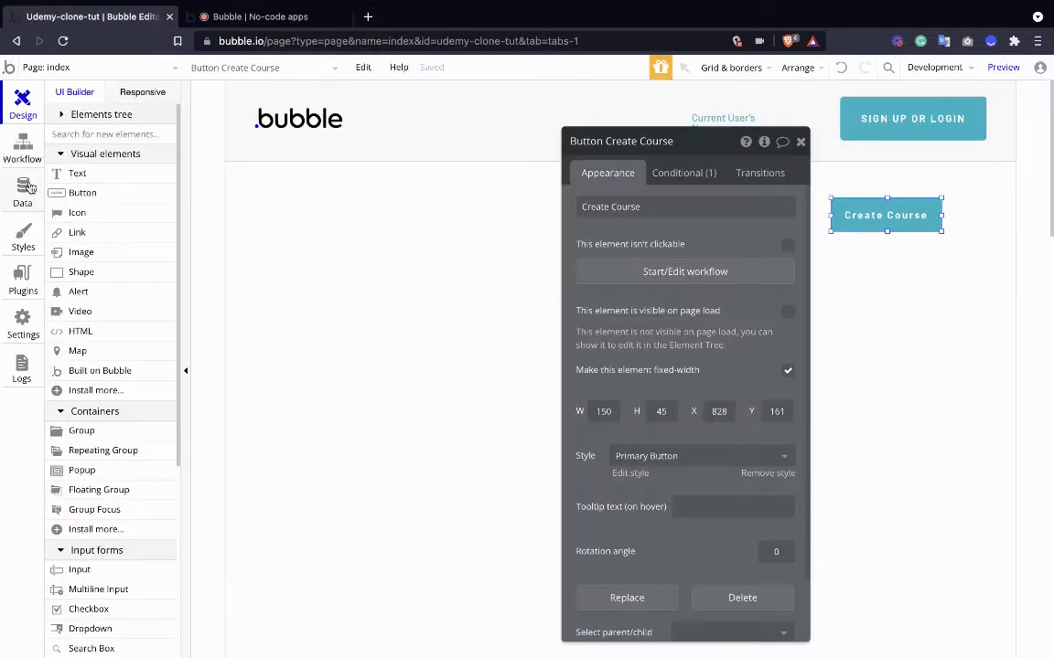
# Confirm the saved Bubble Lessons course in App data and review the Course fields.
pyautogui.click(25, 188)
pyautogui.click(279, 121)
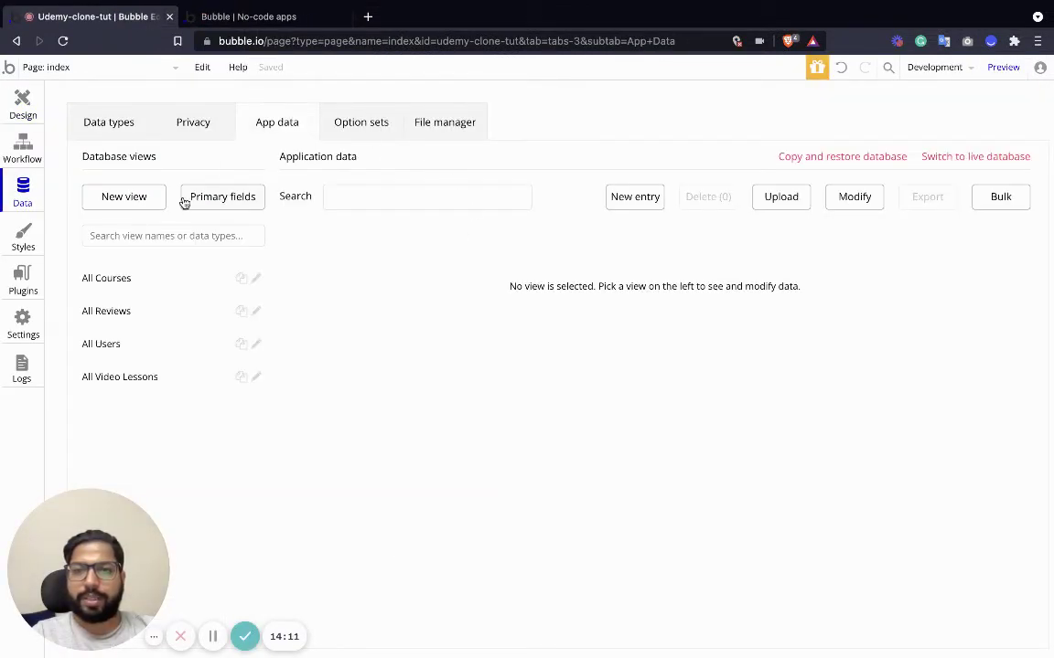
pyautogui.click(135, 277)
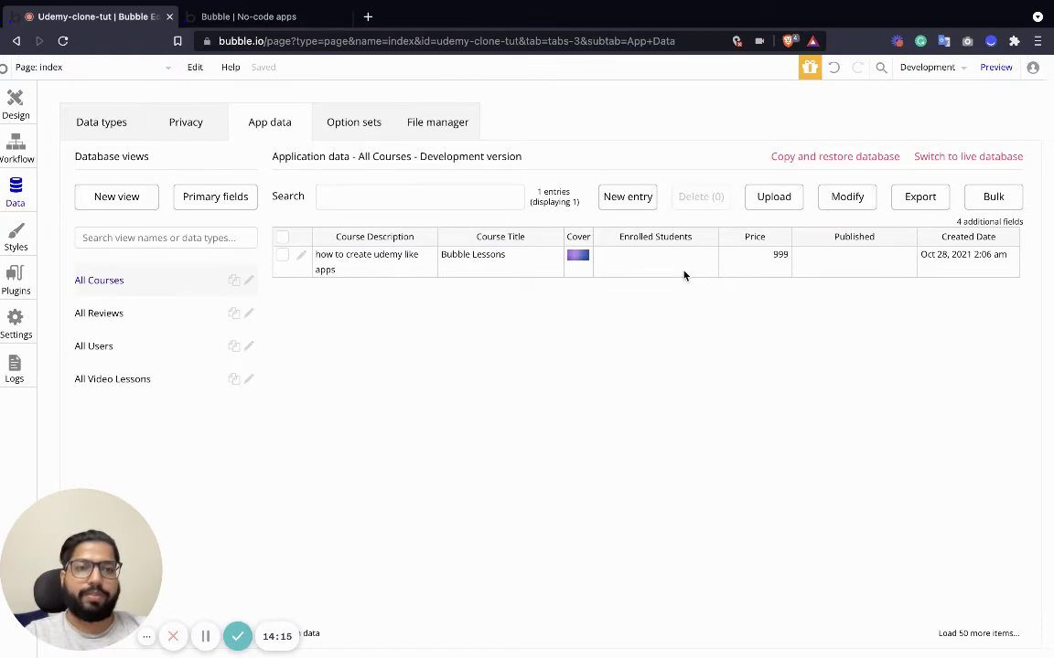
pyautogui.click(108, 122)
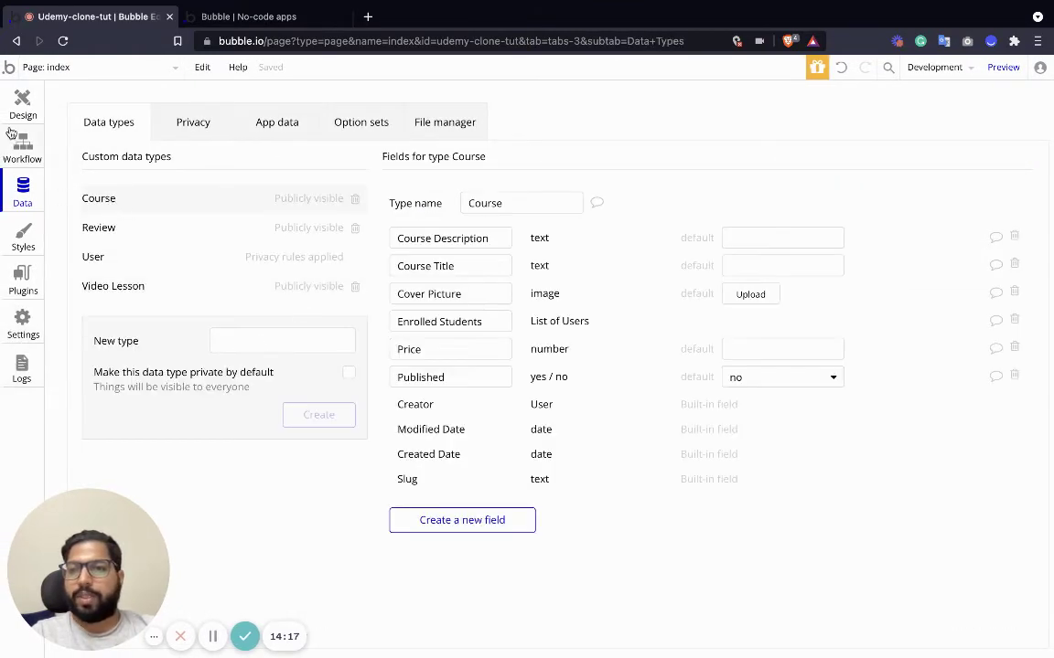
# View create_course's workflows, then return to its design view near the Create Course button.
pyautogui.click(23, 147)
pyautogui.click(38, 67)
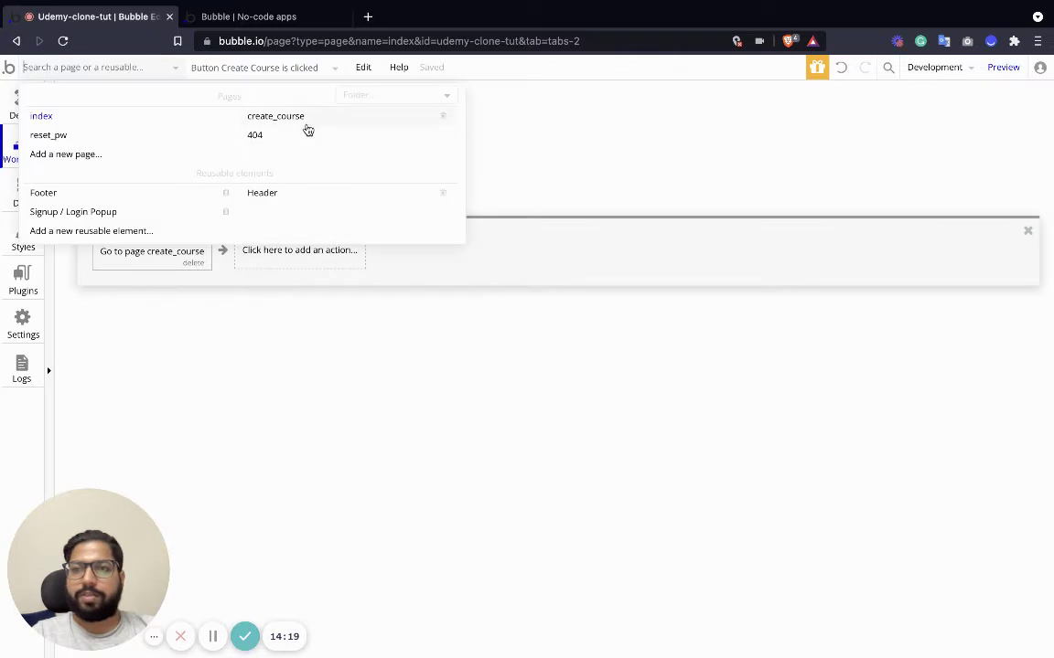
pyautogui.click(275, 120)
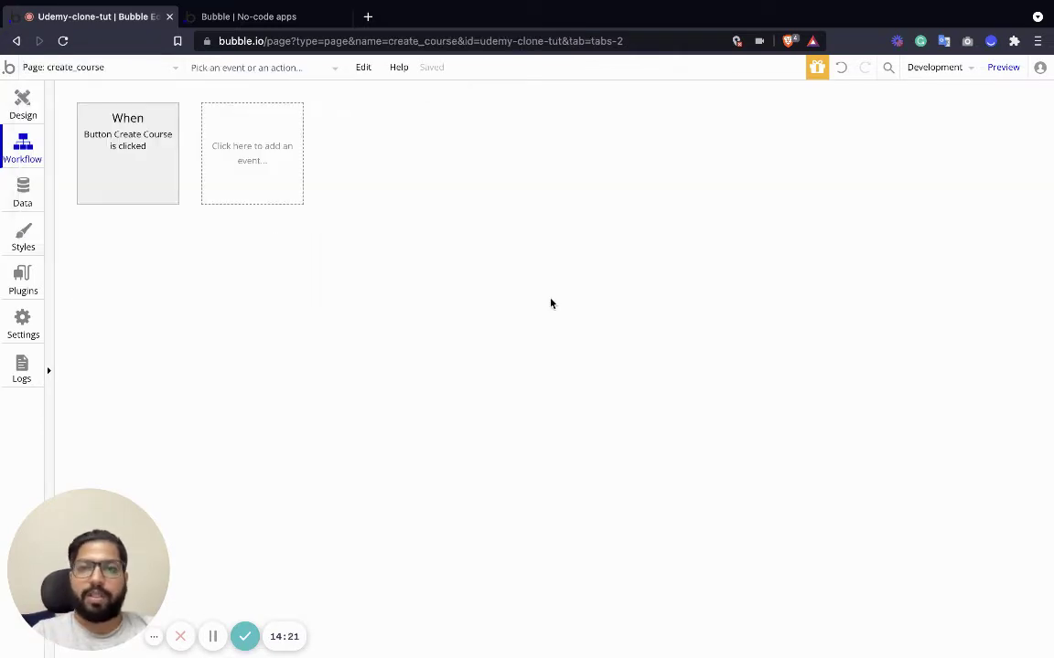
pyautogui.click(19, 105)
pyautogui.scroll(-5, 430, 393)
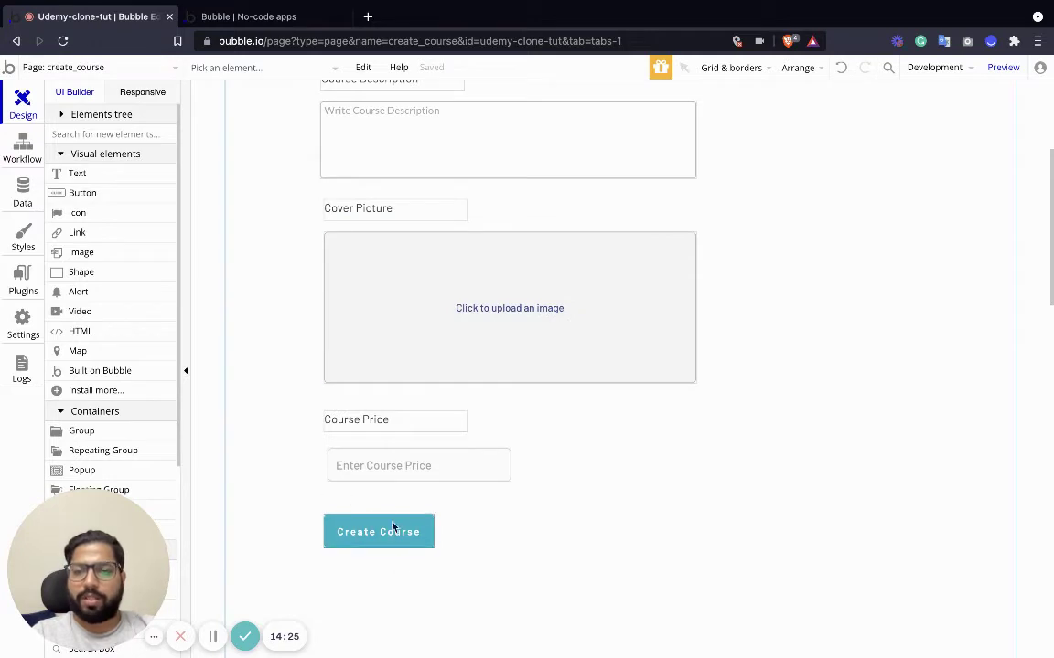
# Create a page named create_video_lessons cloned from the index page.
pyautogui.click(176, 70)
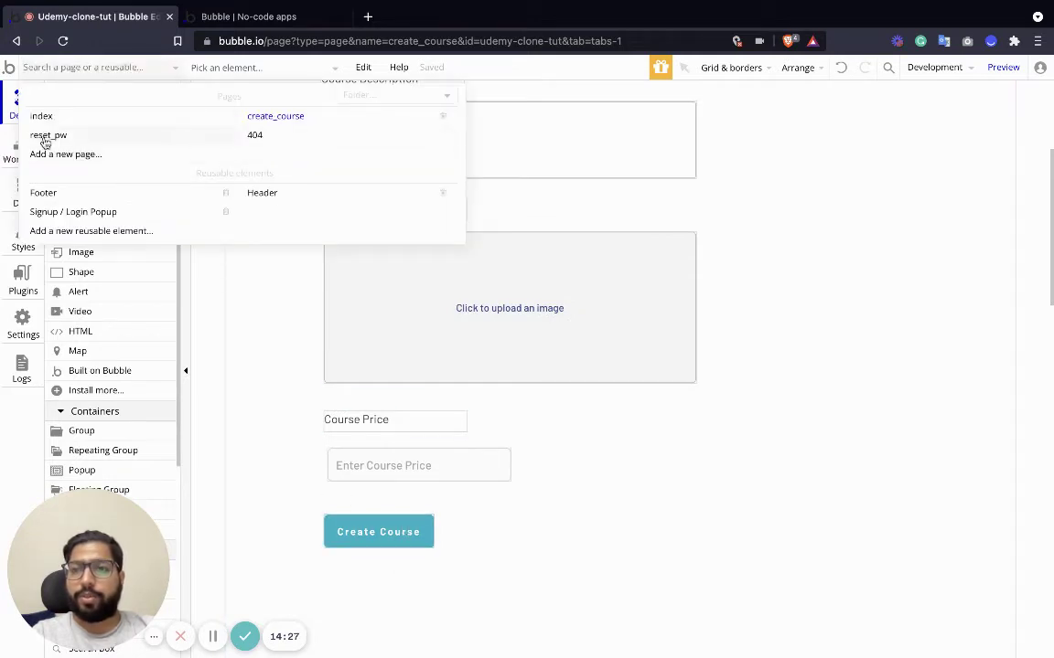
pyautogui.click(80, 152)
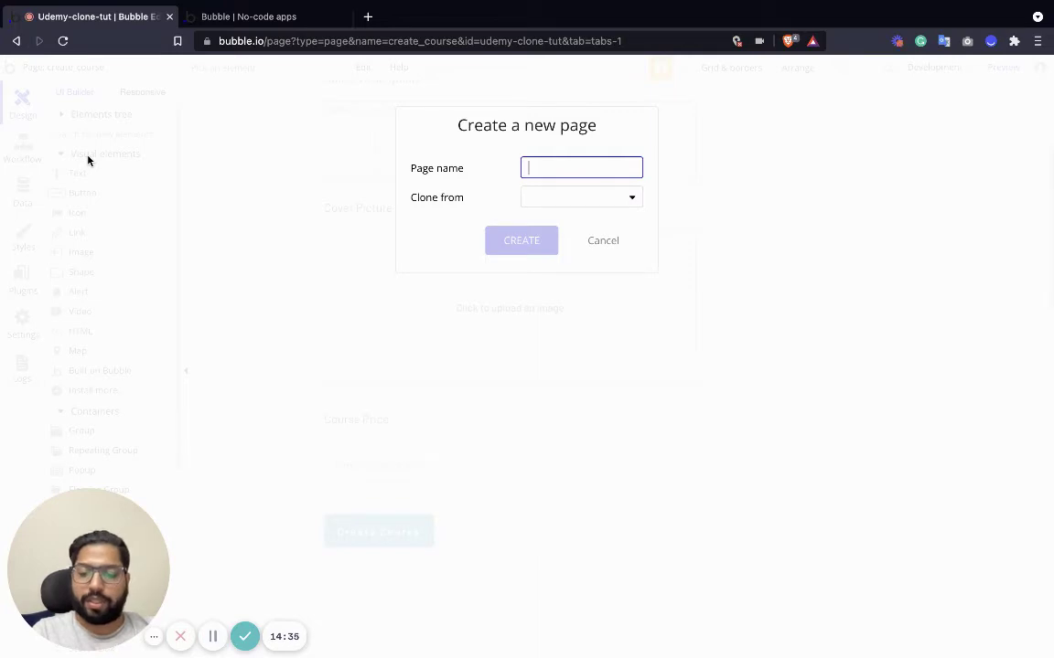
pyautogui.write('create_video_lessons')
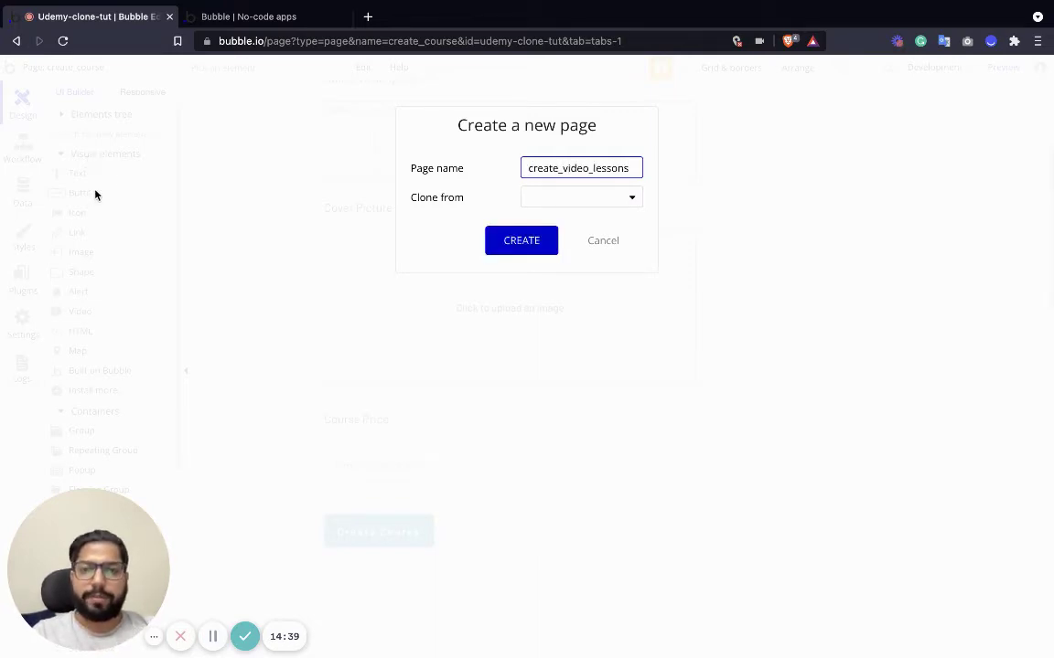
pyautogui.click(533, 196)
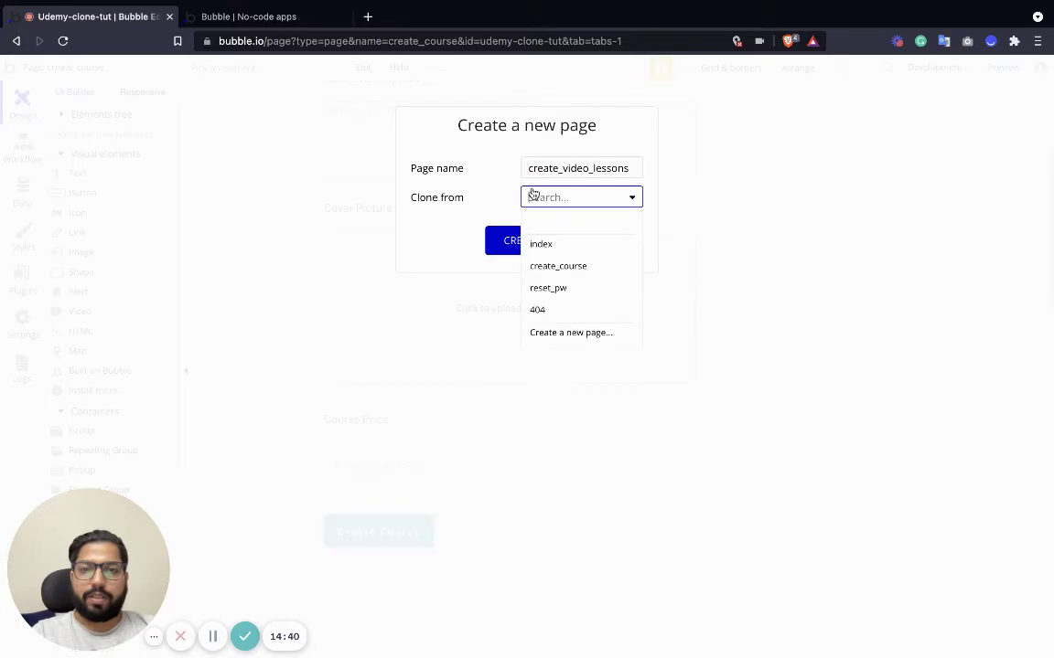
pyautogui.click(568, 247)
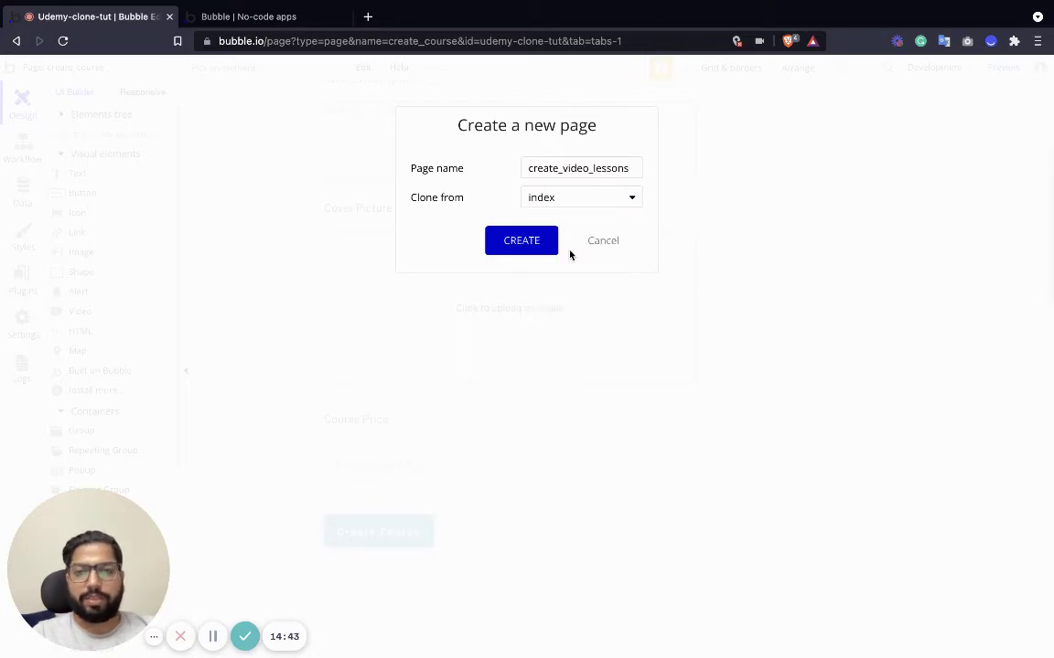
pyautogui.click(528, 241)
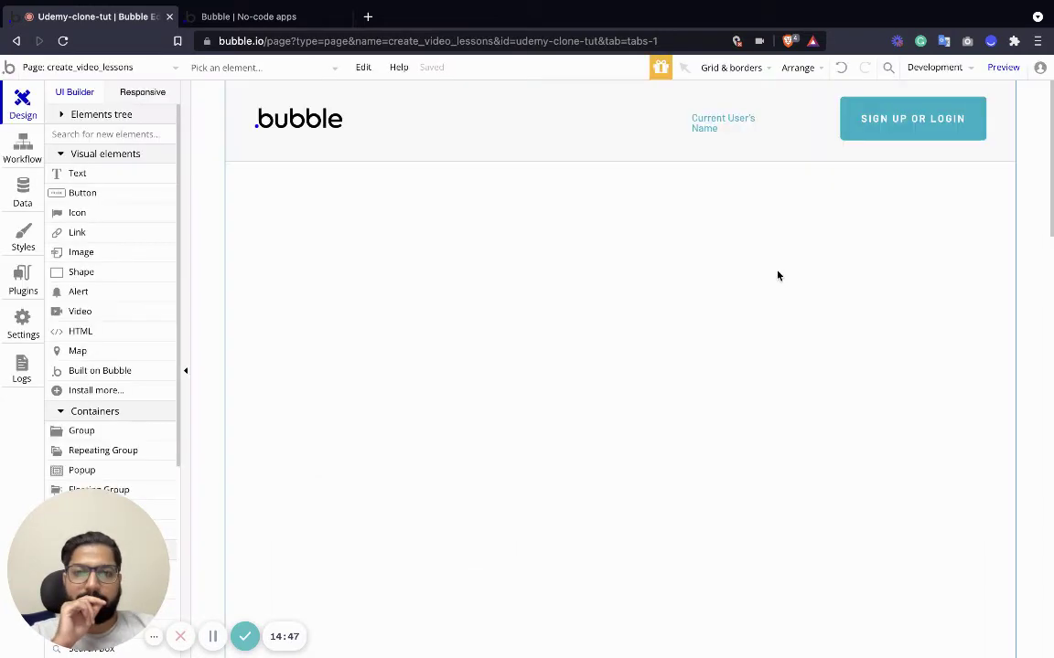
# Inspect the cloned page's element list, selecting the copied Create Course button.
pyautogui.click(800, 142)
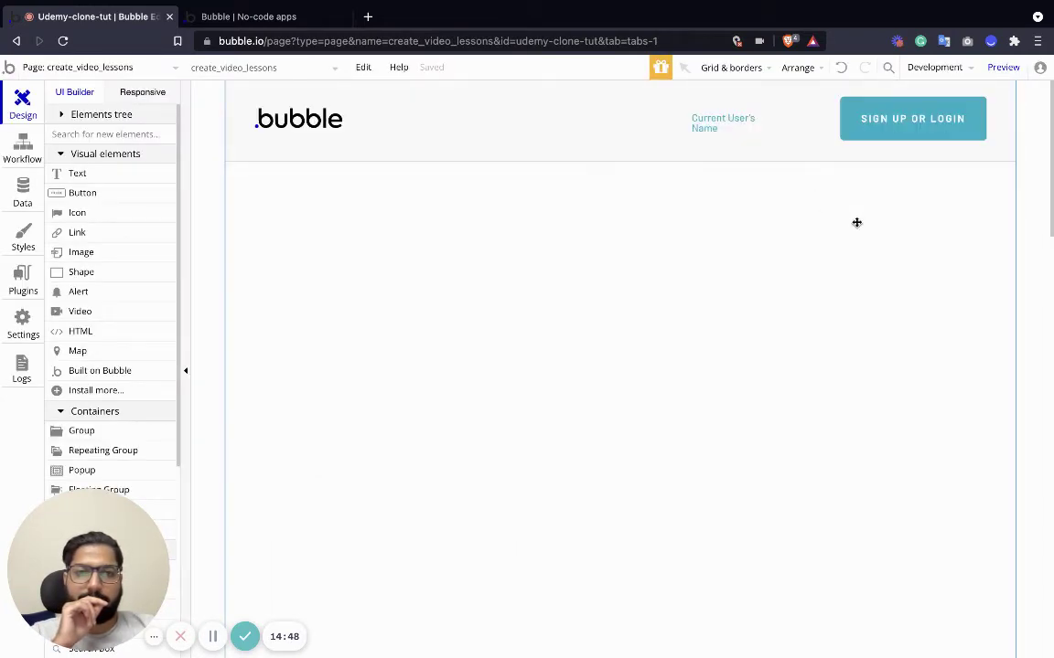
pyautogui.click(245, 69)
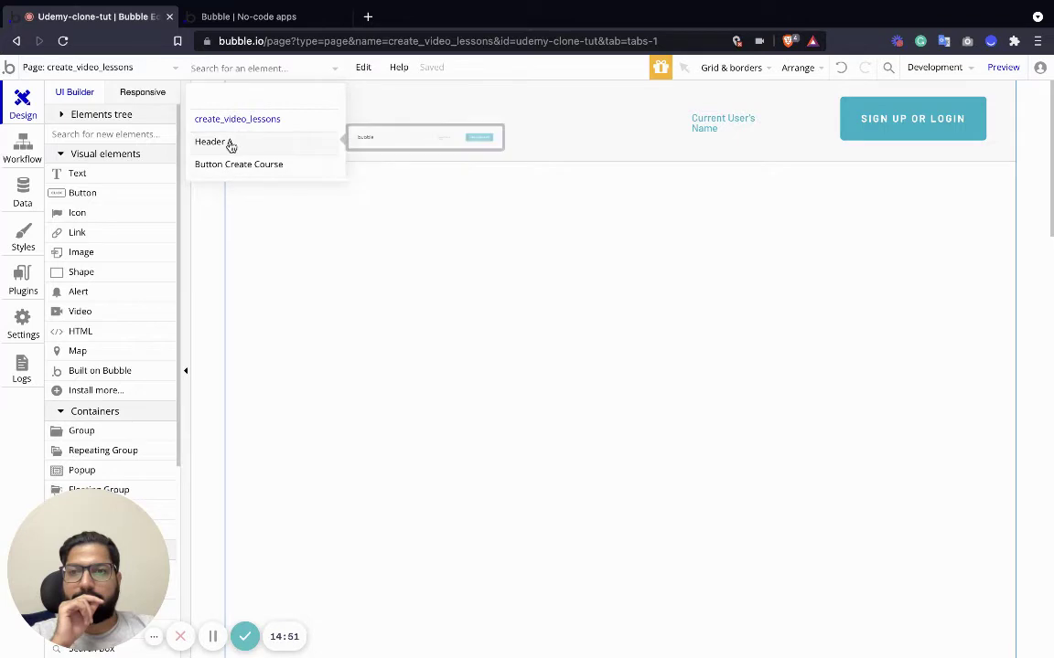
pyautogui.click(238, 164)
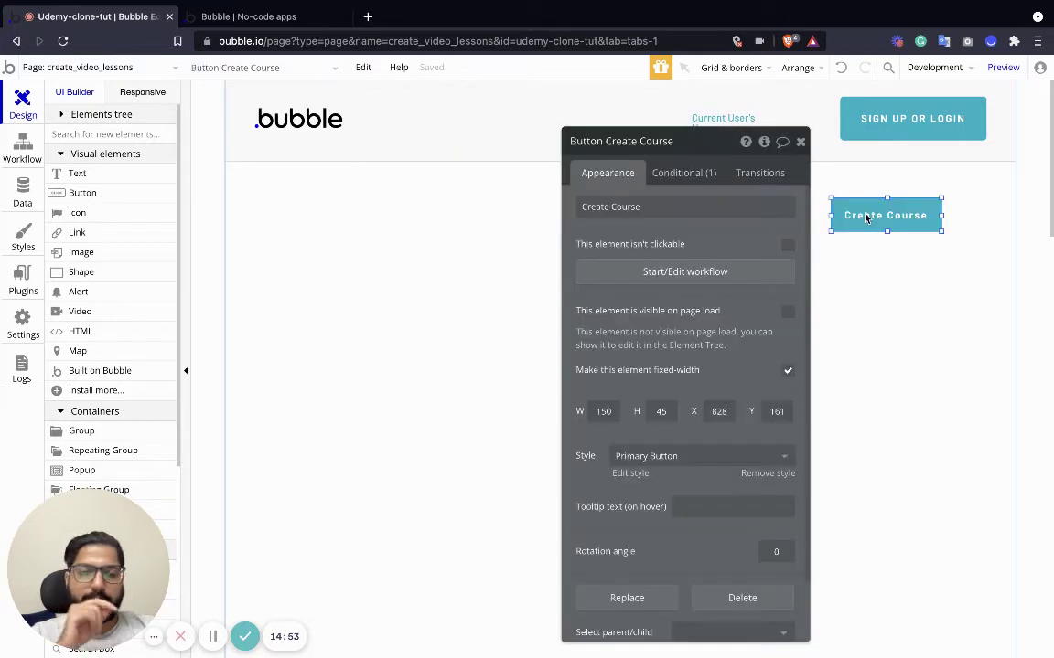
pyautogui.click(403, 305)
# Set the create_video_lessons page's Type of content to Course.
pyautogui.doubleClick(402, 305)
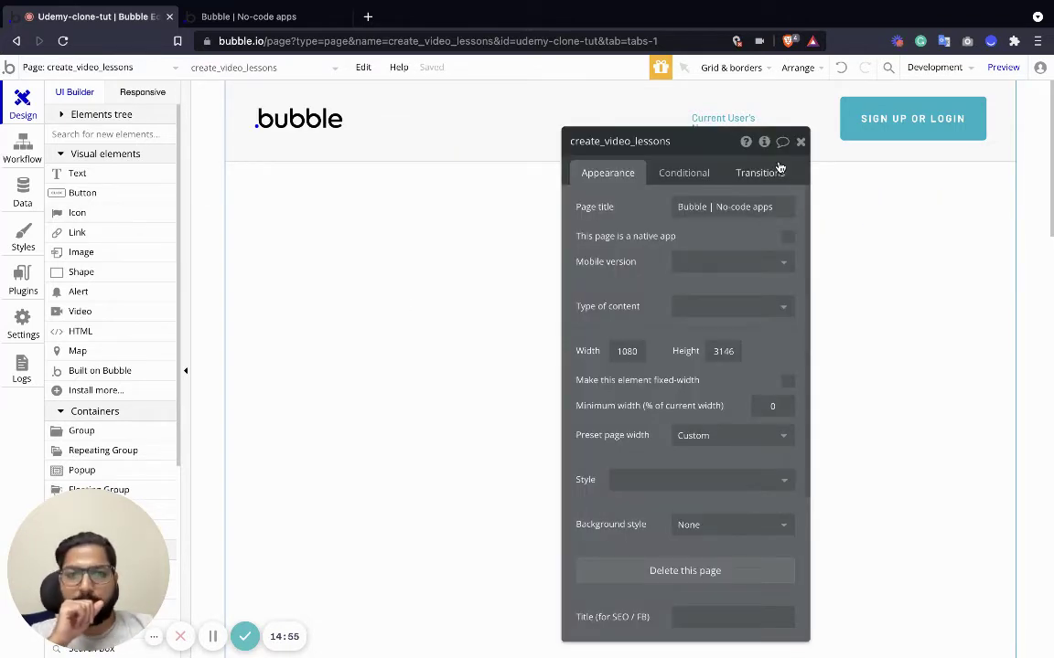
pyautogui.click(729, 307)
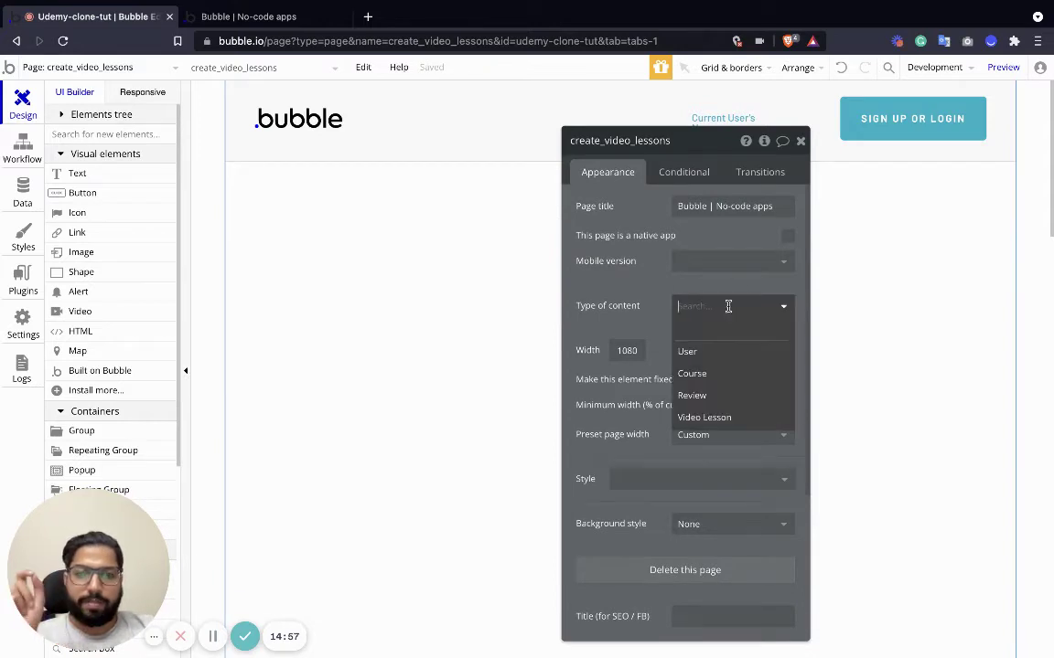
pyautogui.click(729, 373)
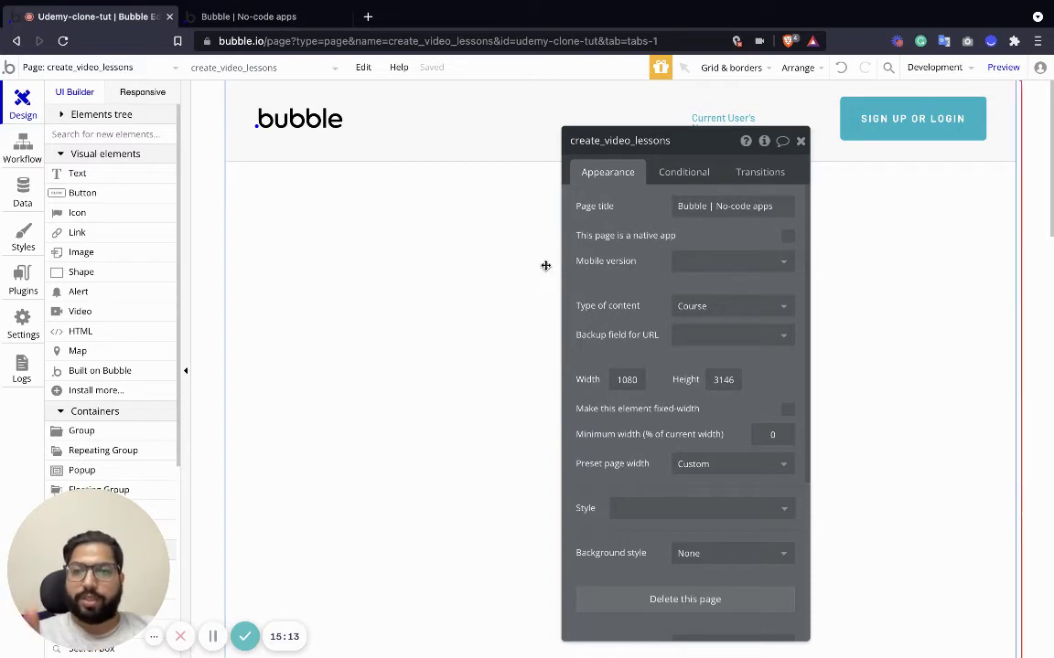
pyautogui.click(800, 141)
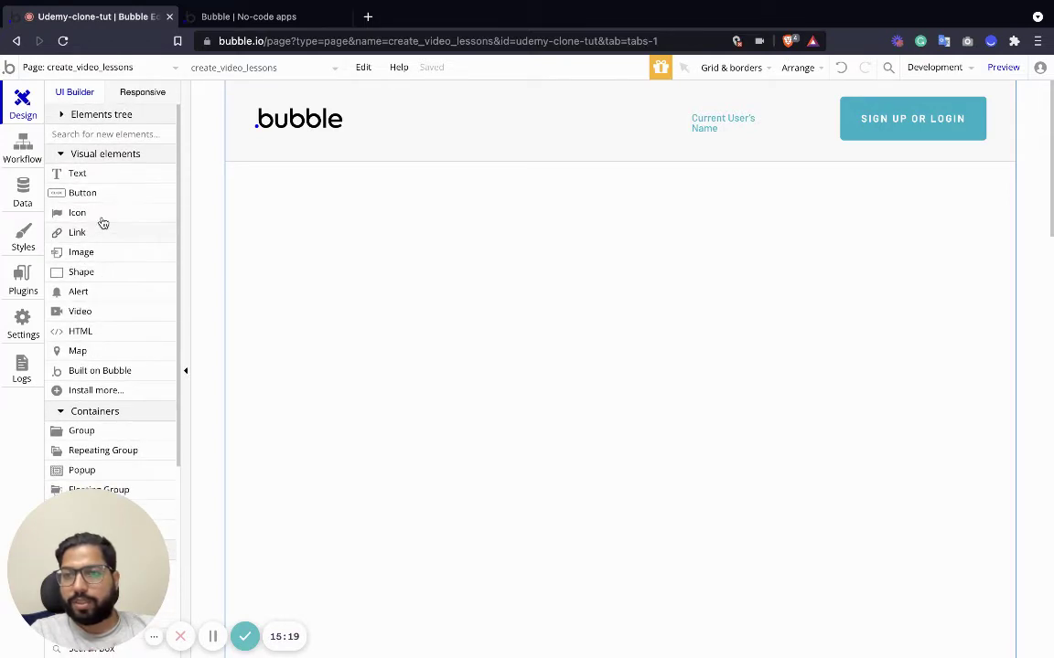
pyautogui.click(84, 176)
# Add a text reading 'Add Video to' followed by the current page Course's Course Title.
pyautogui.click(344, 210)
pyautogui.moveTo(358, 207); pyautogui.dragTo(345, 195)
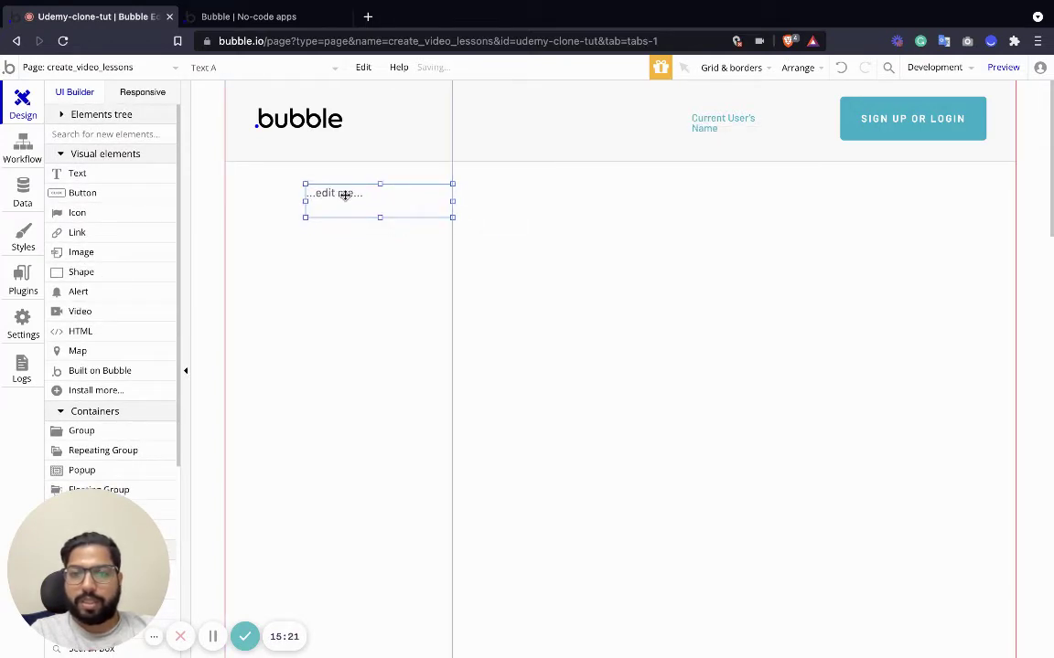
pyautogui.tripleClick(608, 209)
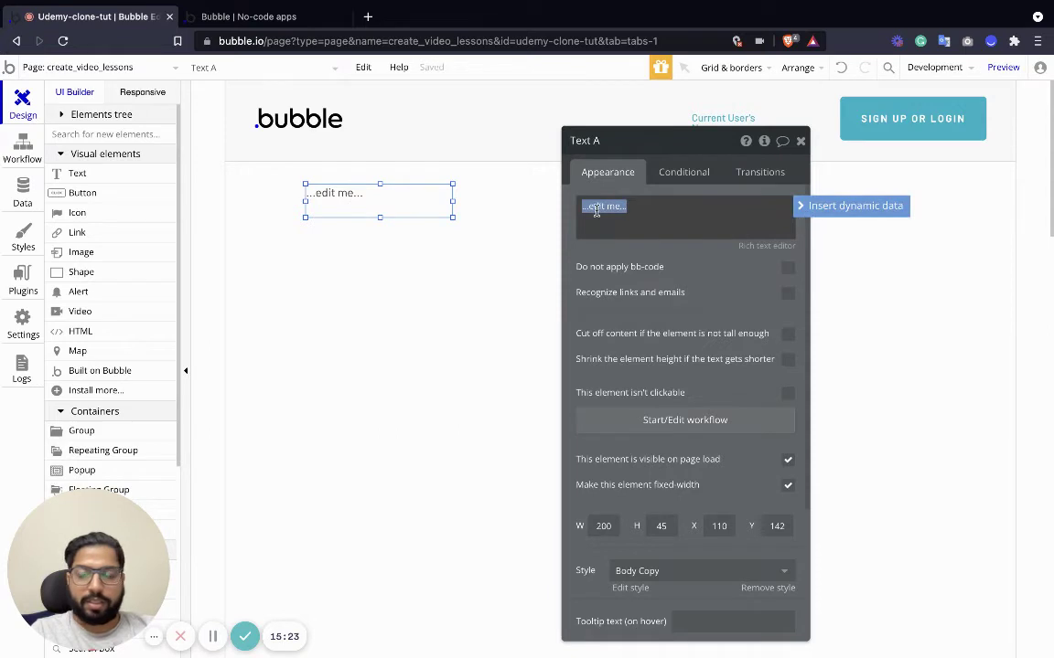
pyautogui.write('Add Video')
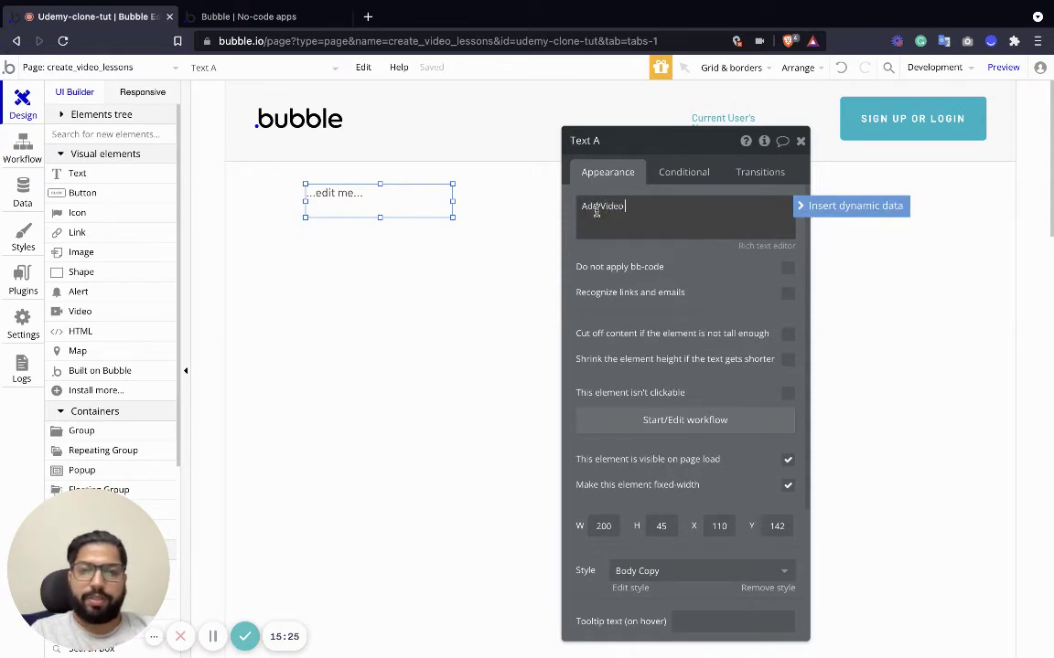
pyautogui.write(' to')
pyautogui.click(846, 206)
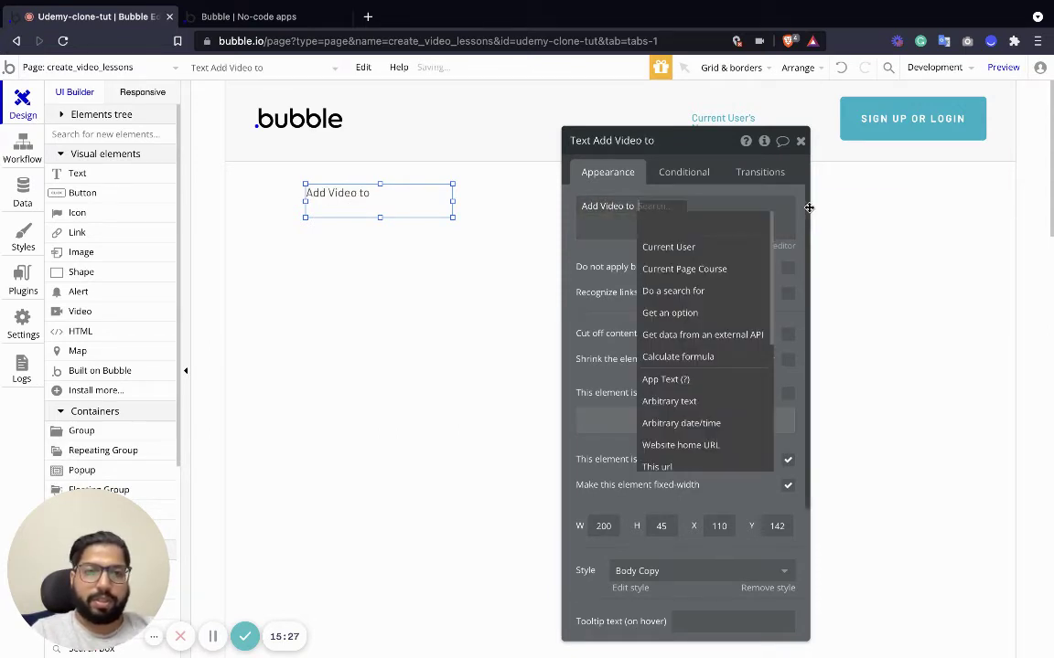
pyautogui.click(692, 270)
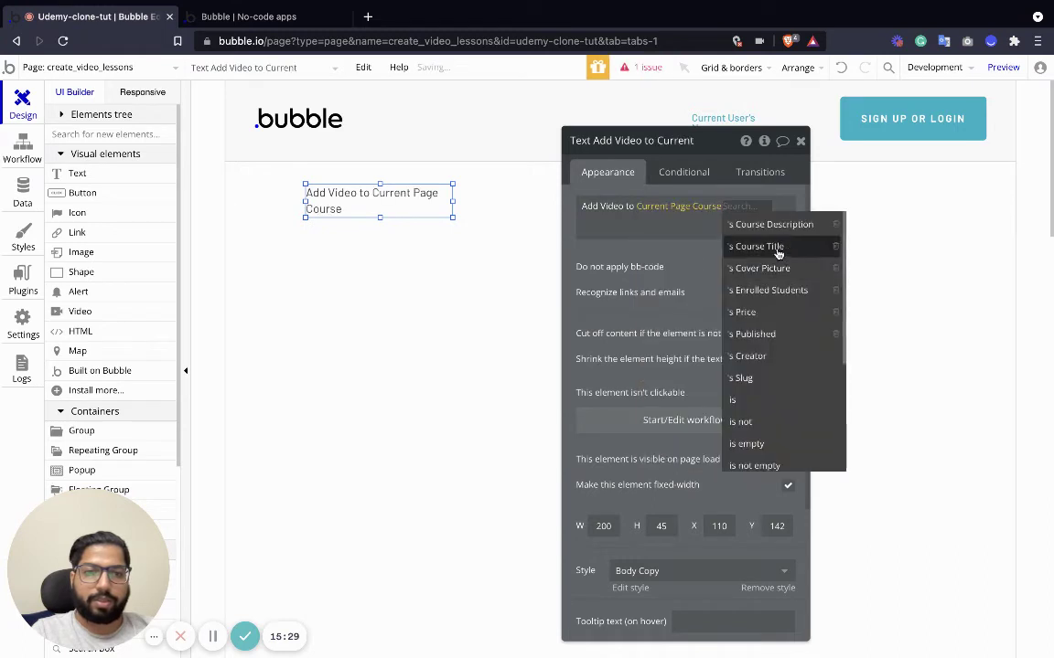
pyautogui.click(775, 247)
# Style the heading as H2 Heading - Dark and widen it to about 750 px.
pyautogui.scroll(-3, 676, 398)
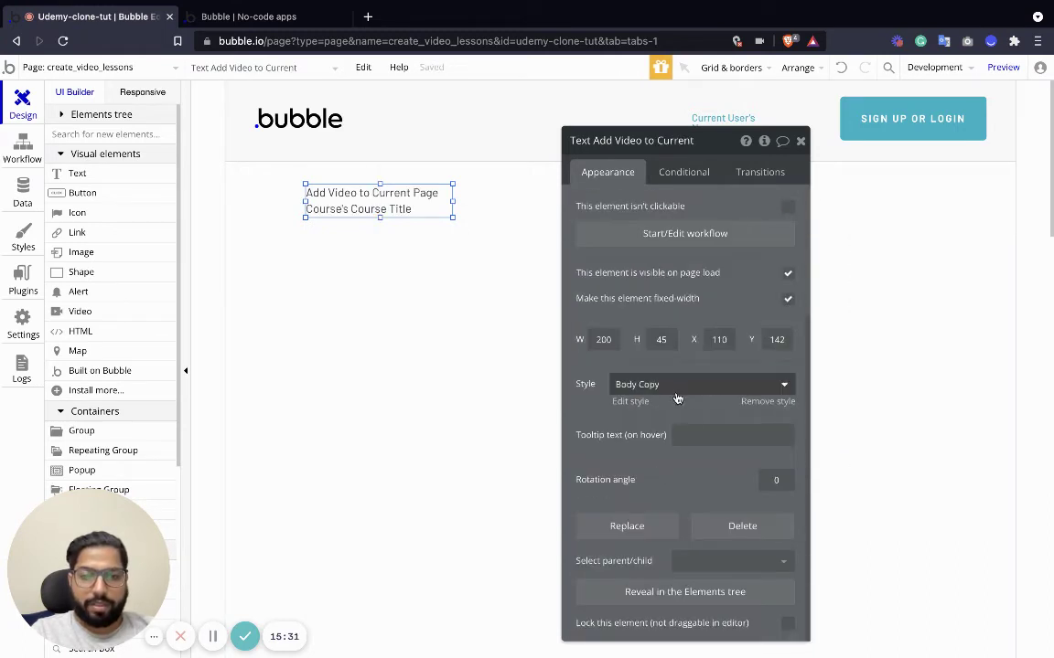
pyautogui.click(677, 389)
pyautogui.click(677, 539)
pyautogui.click(466, 229)
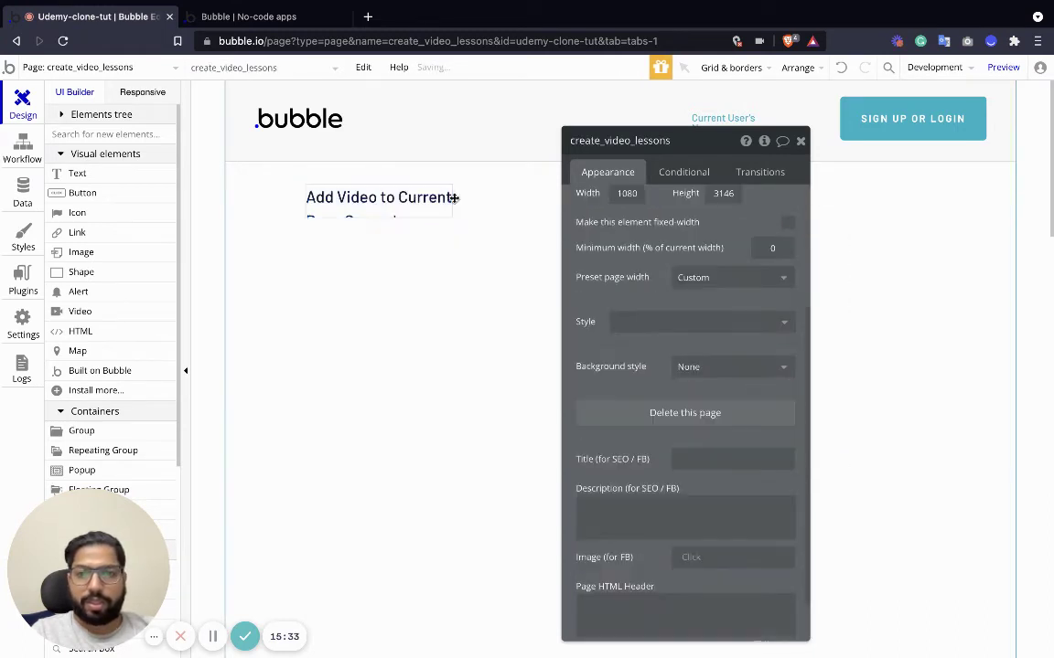
pyautogui.click(453, 197)
pyautogui.moveTo(454, 211); pyautogui.dragTo(857, 212)
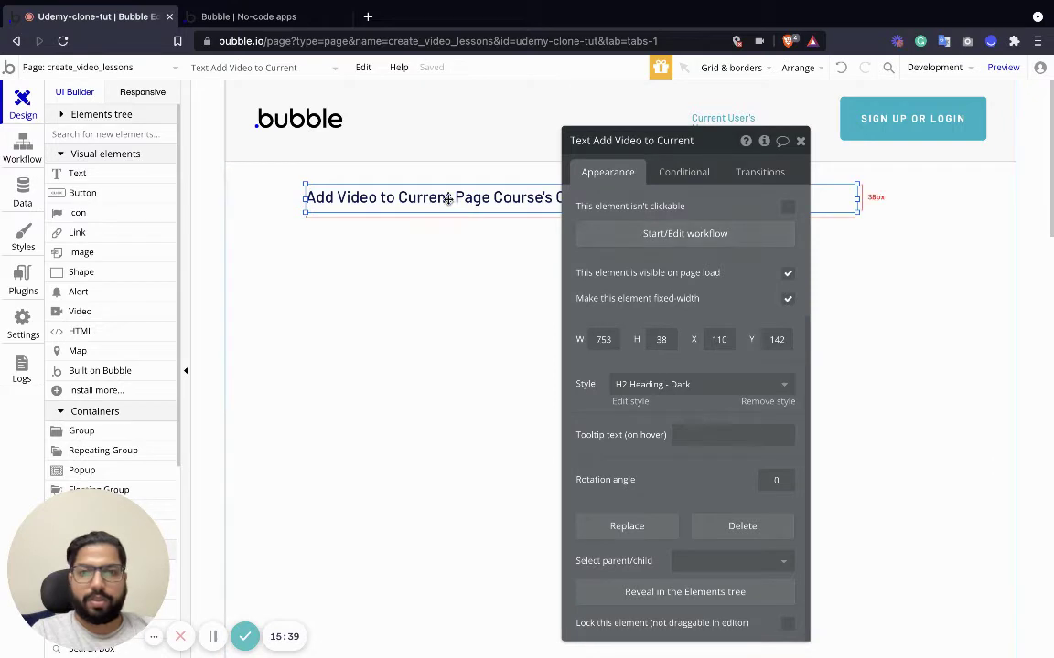
pyautogui.scroll(3, 666, 223)
# Replace the heading text with only the current page Course's Course Title.
pyautogui.click(630, 211)
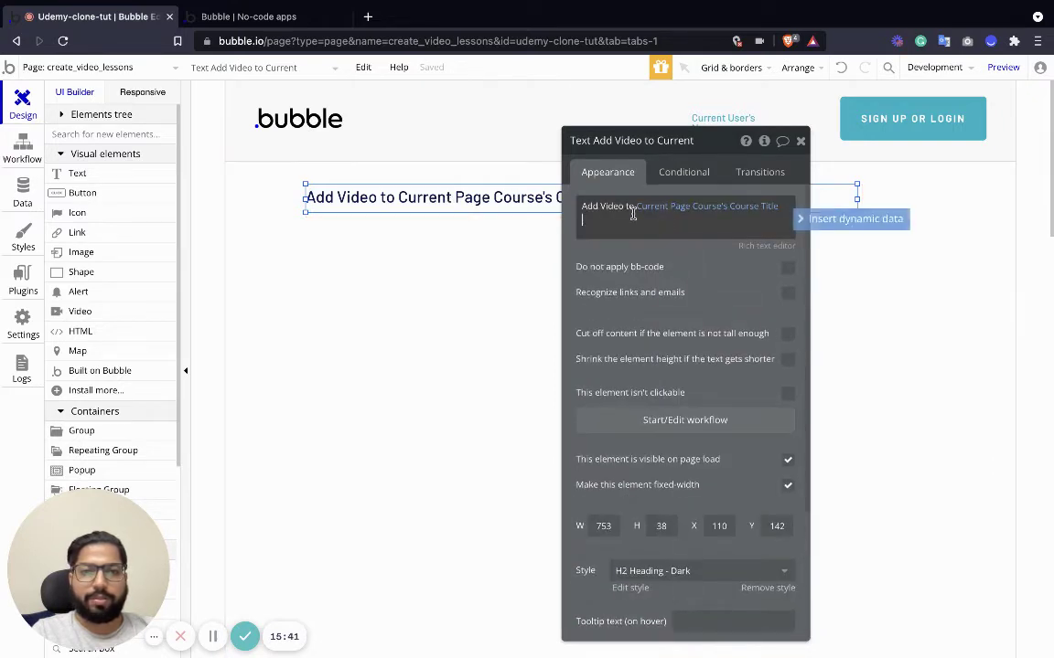
pyautogui.click(656, 220)
pyautogui.hotkey('ctrl', 'a')
pyautogui.press('BackSpace')
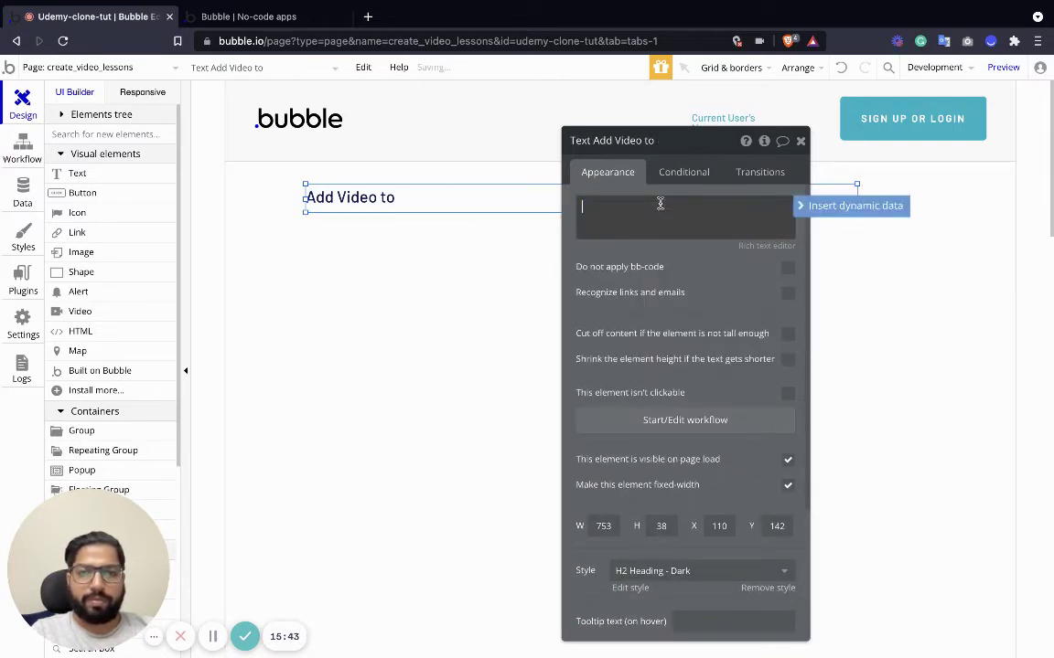
pyautogui.hotkey('ctrl', 'a')
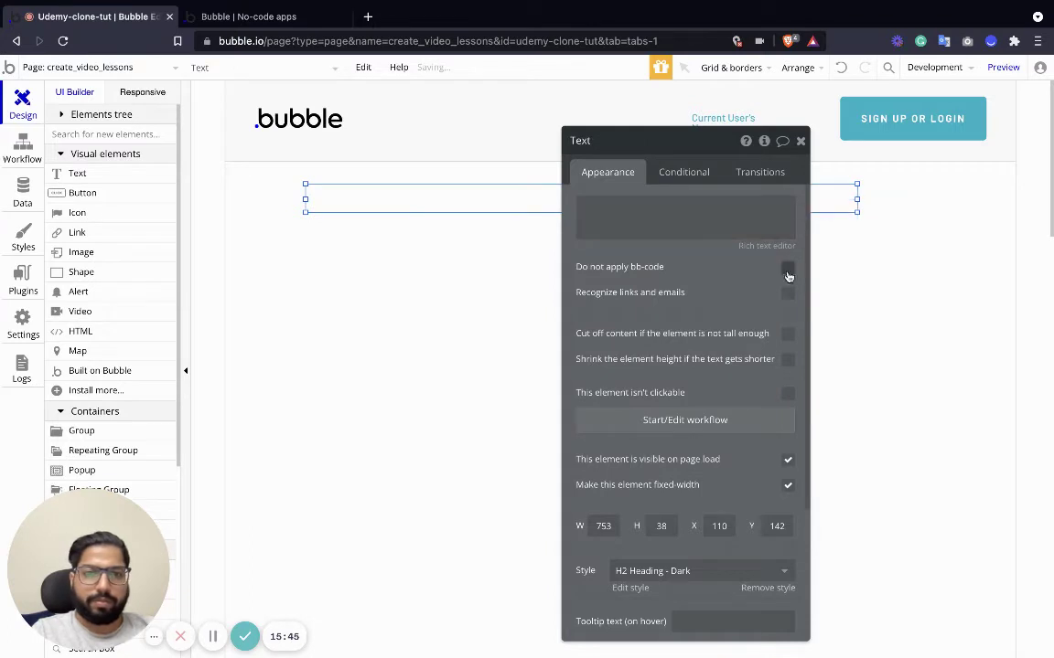
pyautogui.click(802, 205)
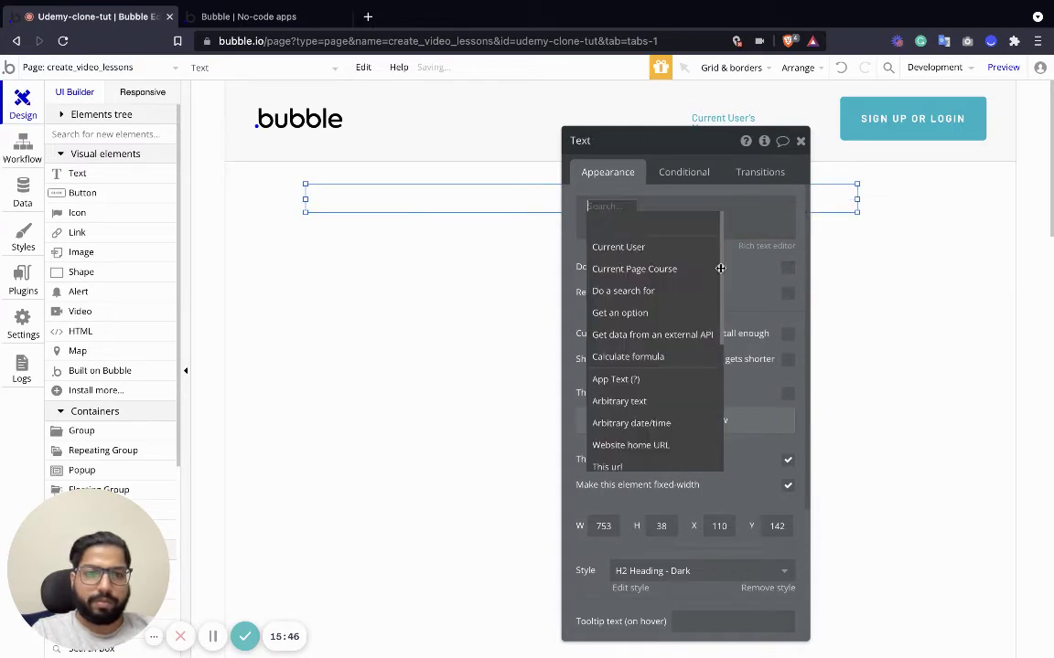
pyautogui.click(670, 267)
pyautogui.click(722, 246)
pyautogui.click(419, 265)
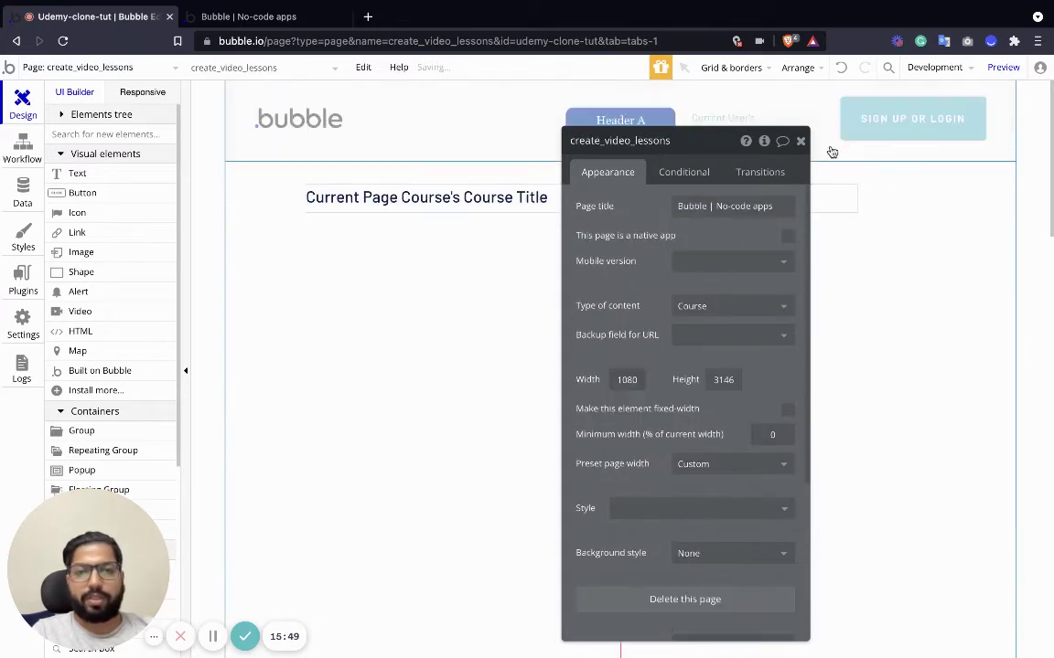
pyautogui.click(799, 141)
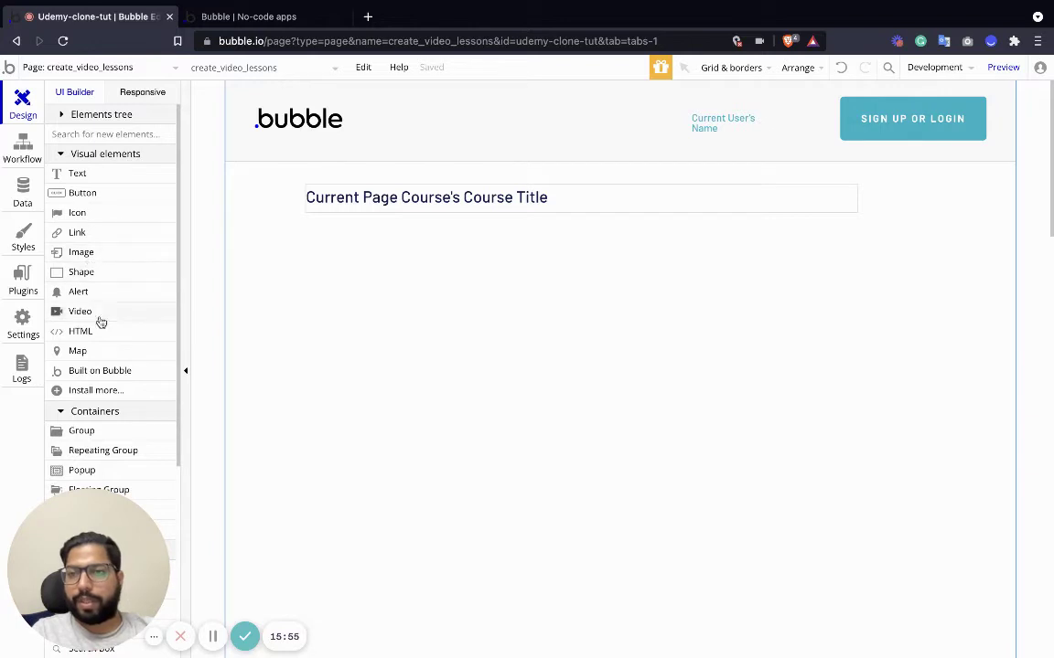
# Place a text input under the heading with a 'Video Title' label just above it.
pyautogui.scroll(-1, 96, 347)
pyautogui.scroll(-2, 95, 353)
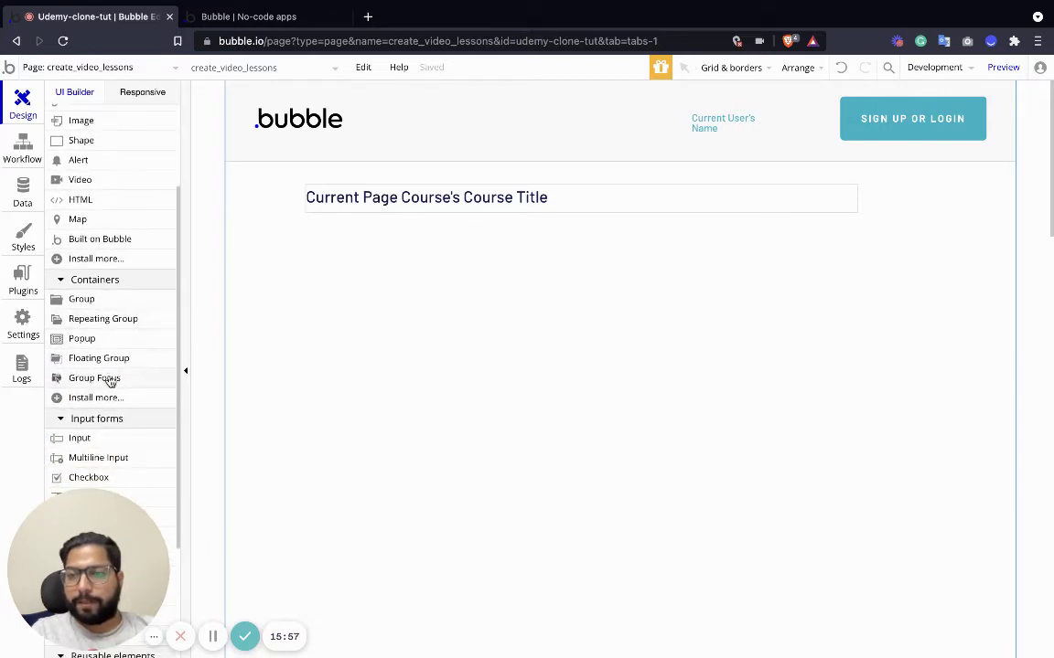
pyautogui.scroll(-1, 73, 375)
pyautogui.moveTo(80, 417); pyautogui.dragTo(340, 301)
pyautogui.scroll(3, 78, 215)
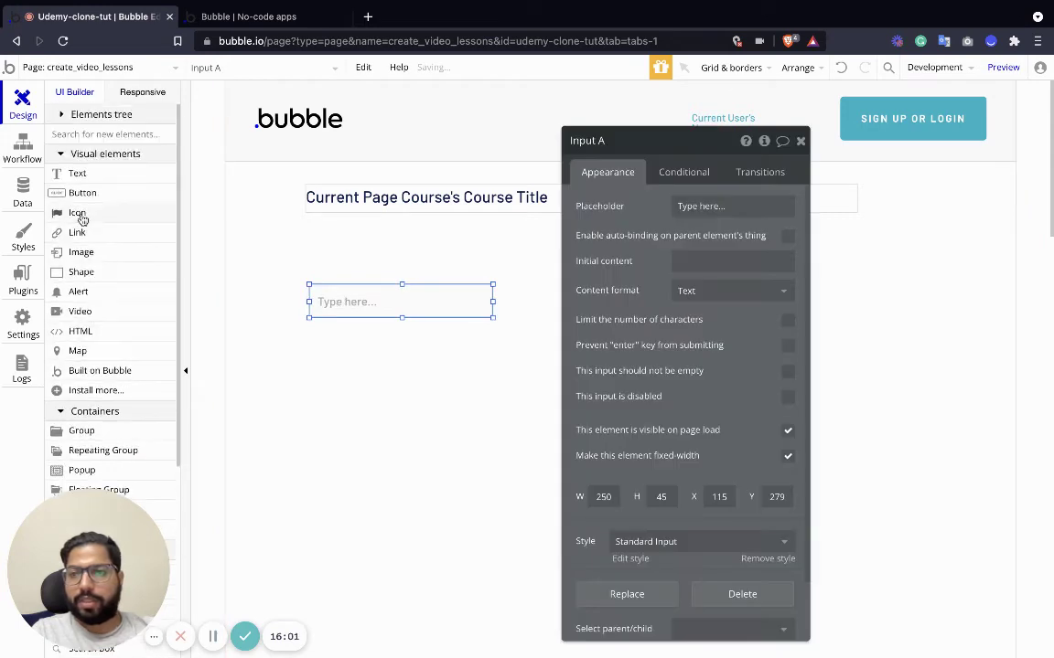
pyautogui.moveTo(77, 173); pyautogui.dragTo(349, 260)
pyautogui.moveTo(456, 284); pyautogui.dragTo(452, 278)
pyautogui.moveTo(334, 267); pyautogui.dragTo(333, 277)
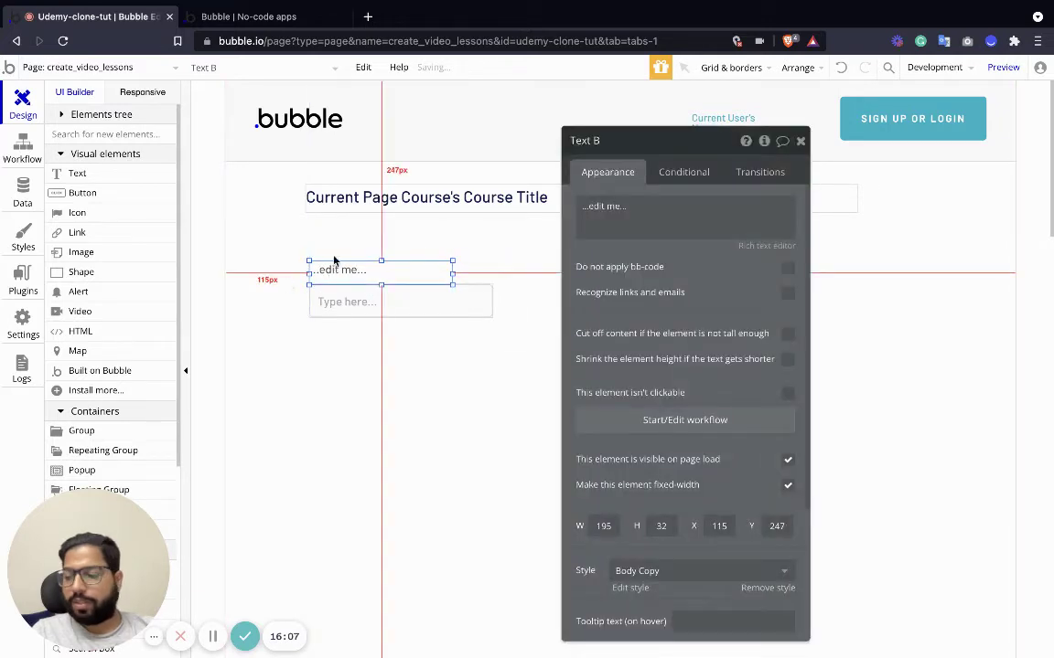
pyautogui.click(637, 222)
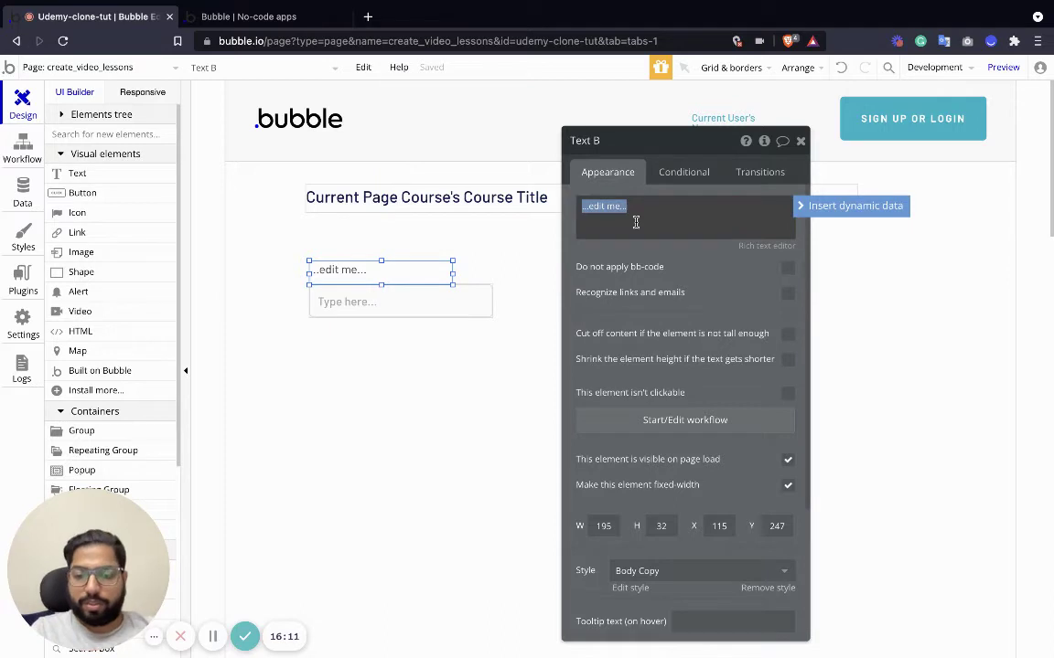
pyautogui.write('Video Ti')
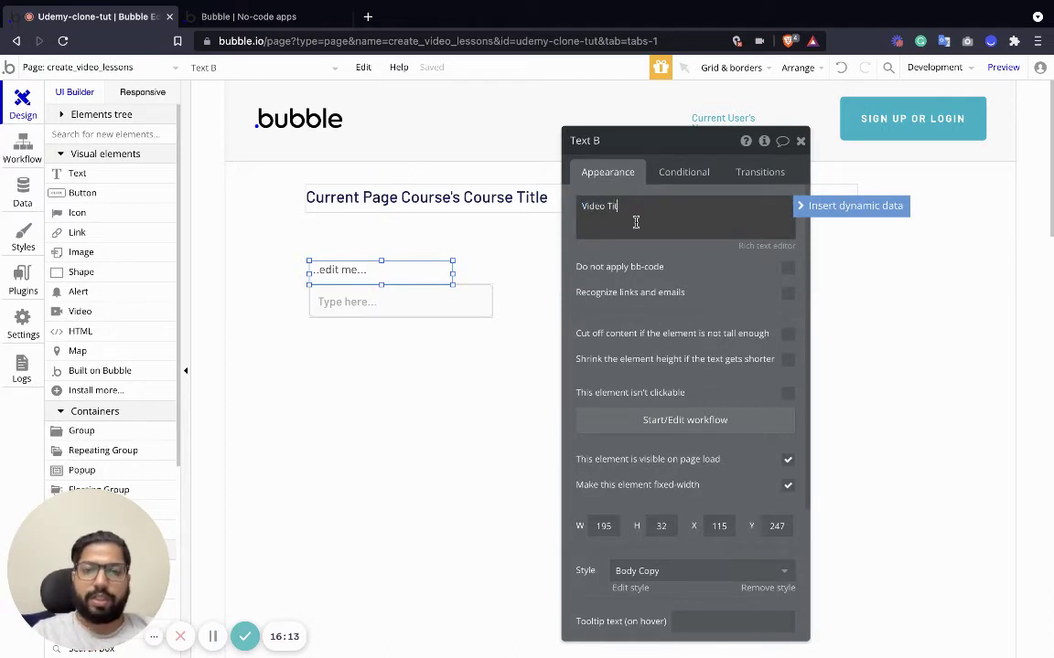
pyautogui.write('tle')
# Give the input the placeholder 'Enter video title' and widen it to about 430 px.
pyautogui.click(433, 311)
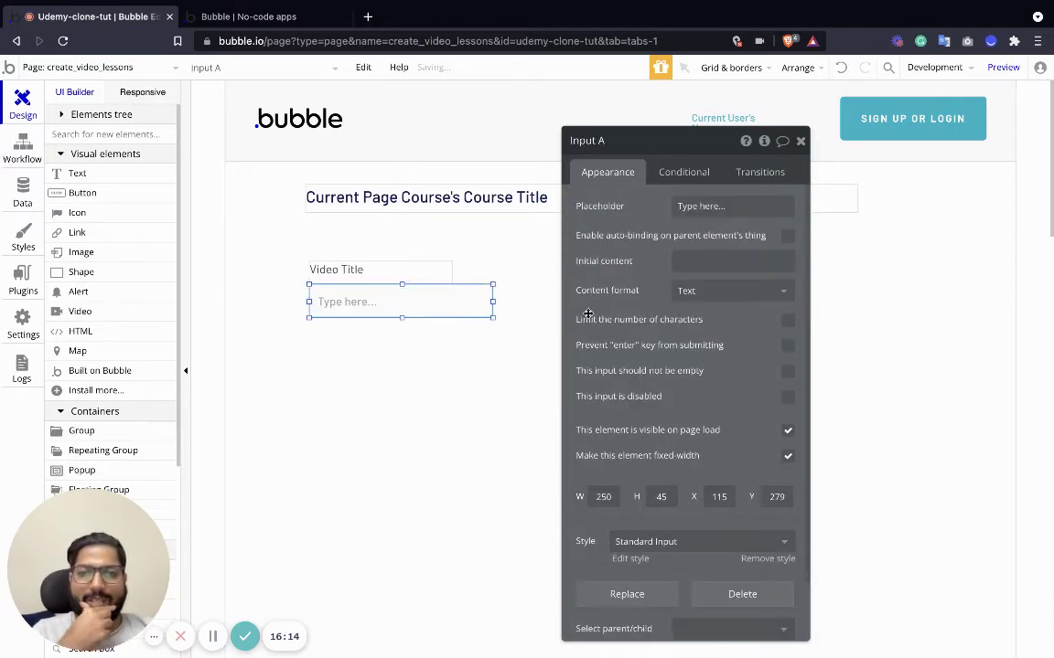
pyautogui.click(698, 208)
pyautogui.write('Enter video title')
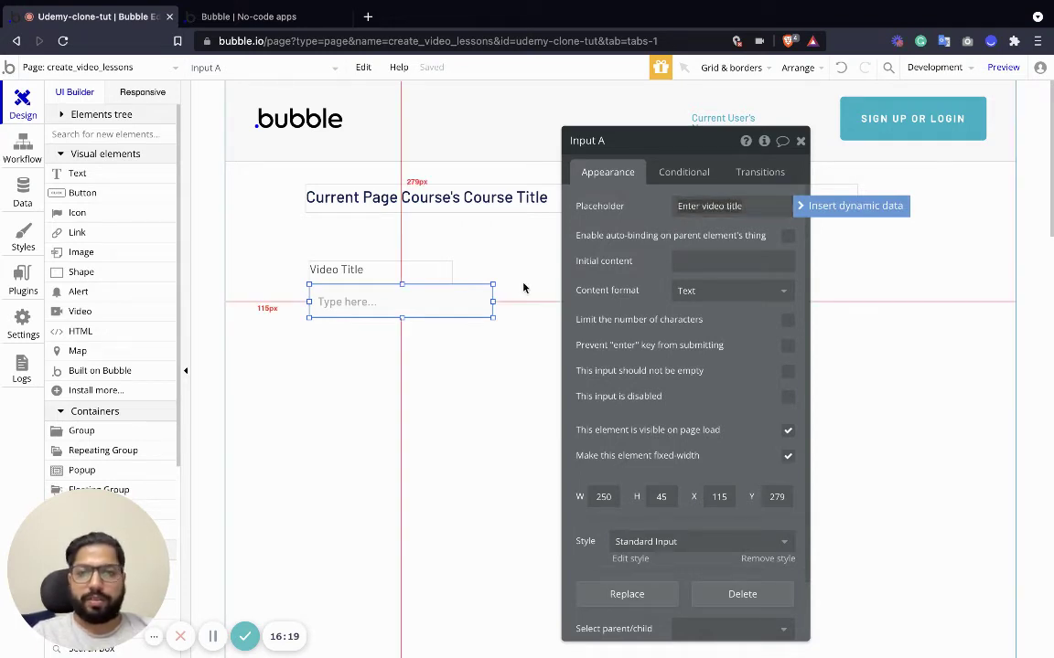
pyautogui.moveTo(493, 300); pyautogui.dragTo(627, 300)
# Duplicate the label and input below, rename the label 'Video Description', and delete the copied input.
pyautogui.click(376, 271)
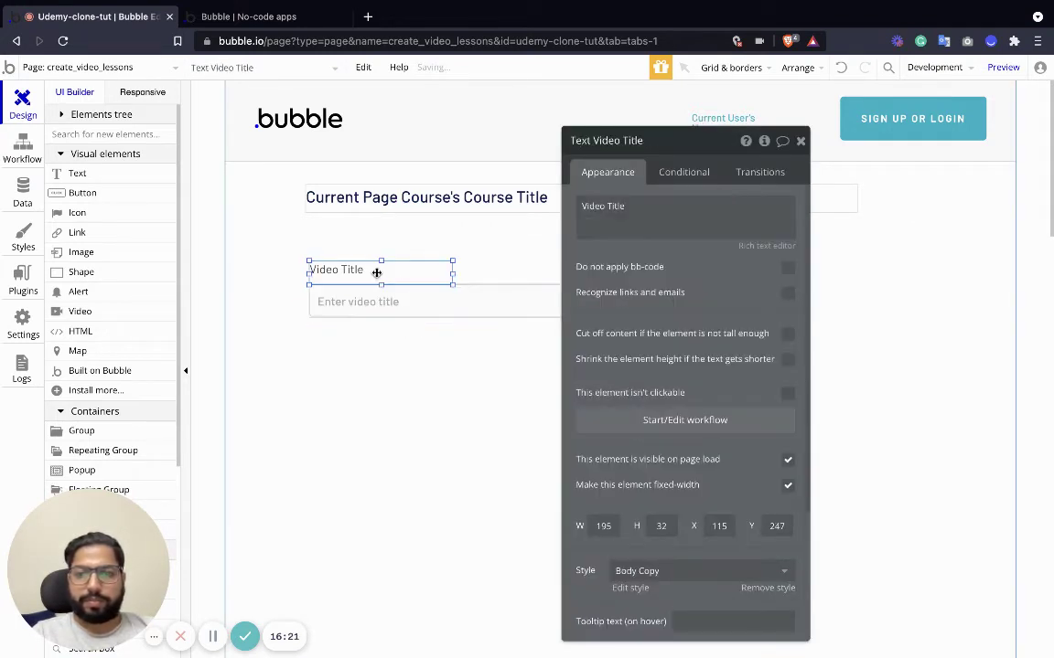
pyautogui.keyDown('shift'); pyautogui.click(372, 301); pyautogui.keyUp('shift')
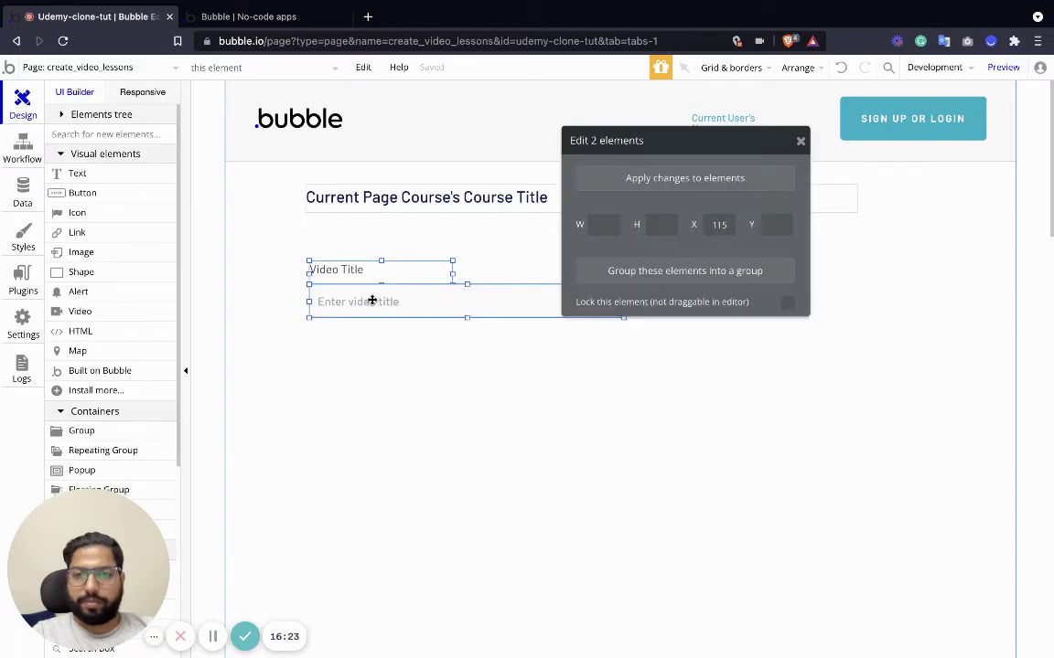
pyautogui.hotkey('ctrl', 'c')
pyautogui.hotkey('ctrl', 'v')
pyautogui.moveTo(371, 299); pyautogui.dragTo(364, 376)
pyautogui.click(361, 340)
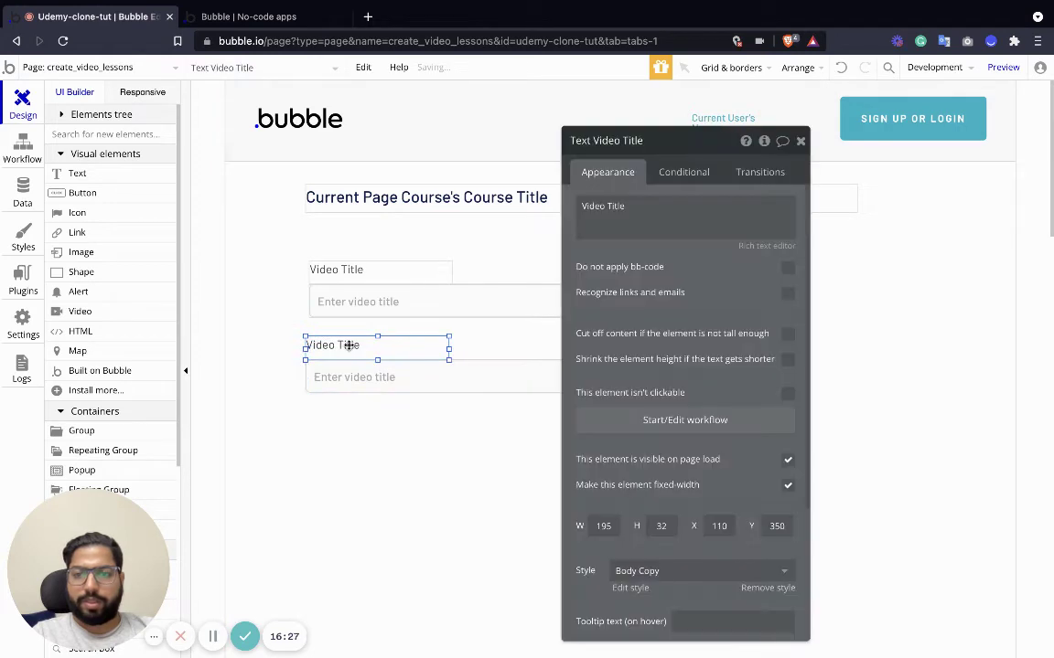
pyautogui.click(655, 204)
pyautogui.press('BackSpace')
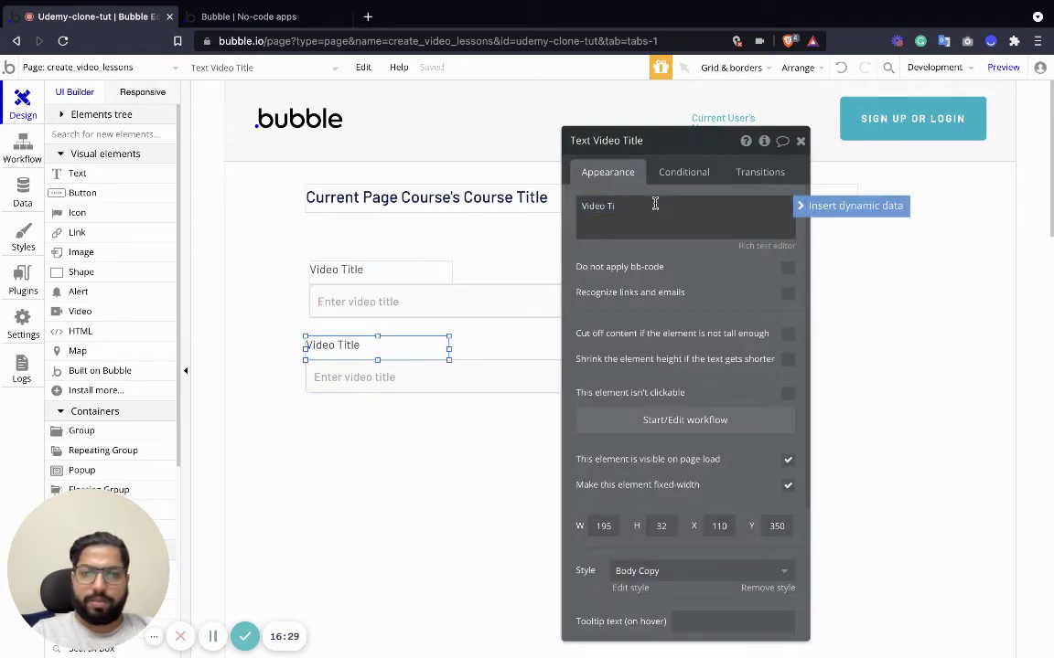
pyautogui.write('Description')
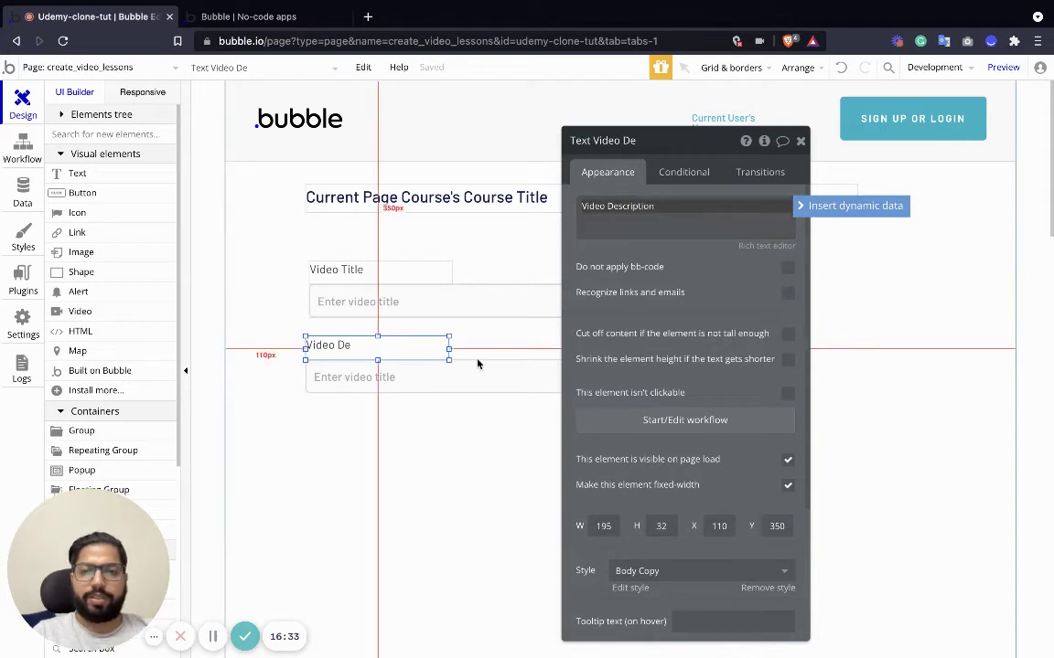
pyautogui.click(462, 375)
pyautogui.press('Delete')
pyautogui.scroll(-5, 128, 394)
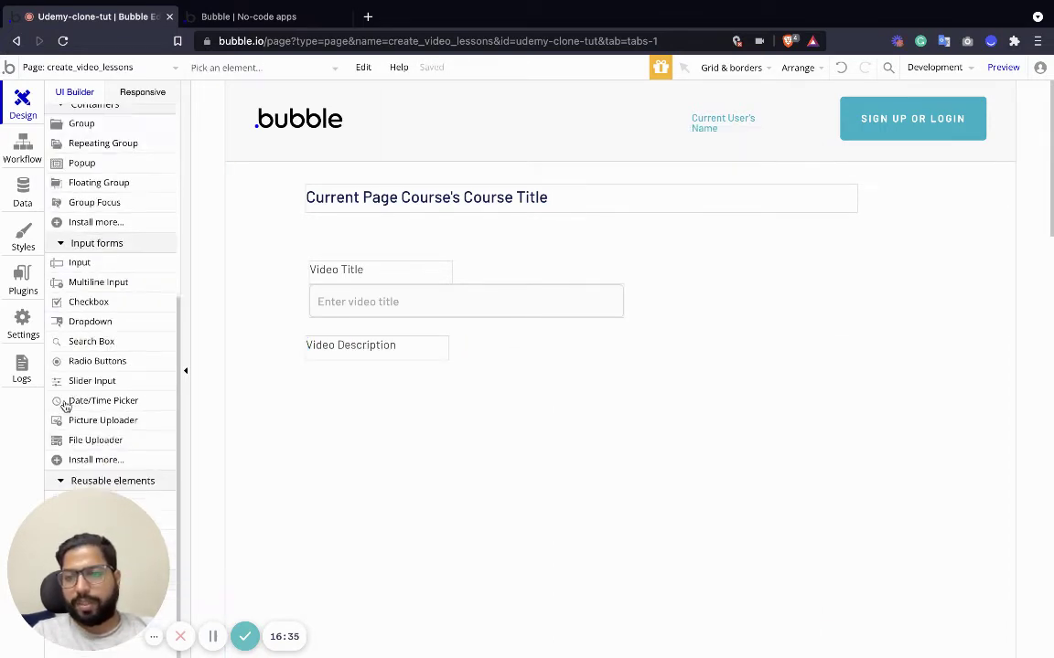
# Place a wider, shorter multiline input under the Video Description label.
pyautogui.moveTo(96, 244); pyautogui.dragTo(373, 426)
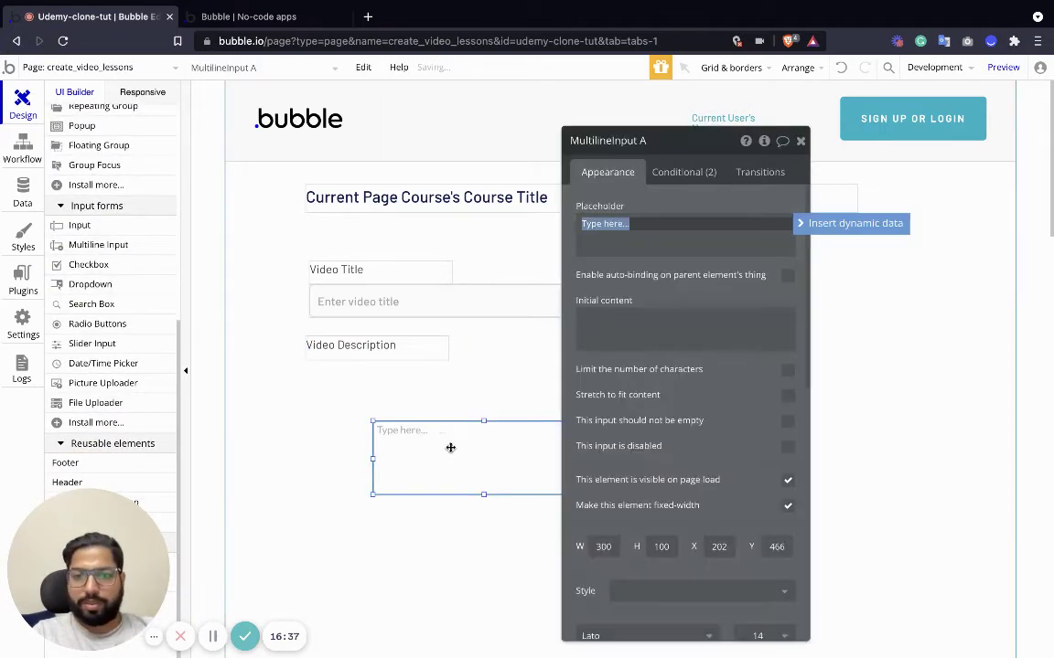
pyautogui.moveTo(449, 447); pyautogui.dragTo(409, 419)
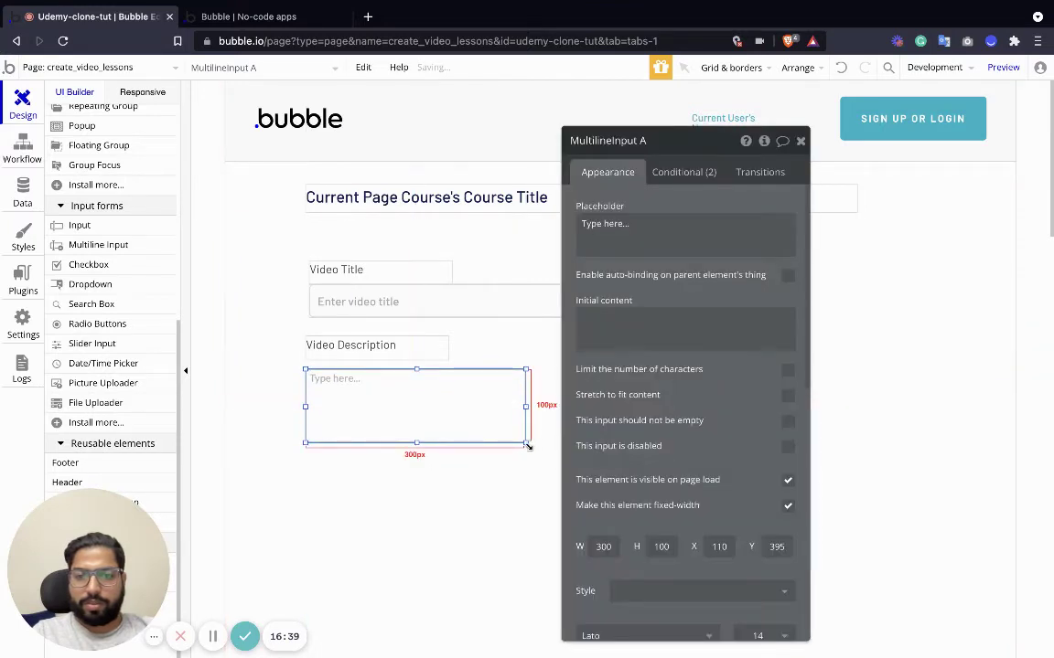
pyautogui.moveTo(526, 443); pyautogui.dragTo(622, 438)
pyautogui.click(452, 480)
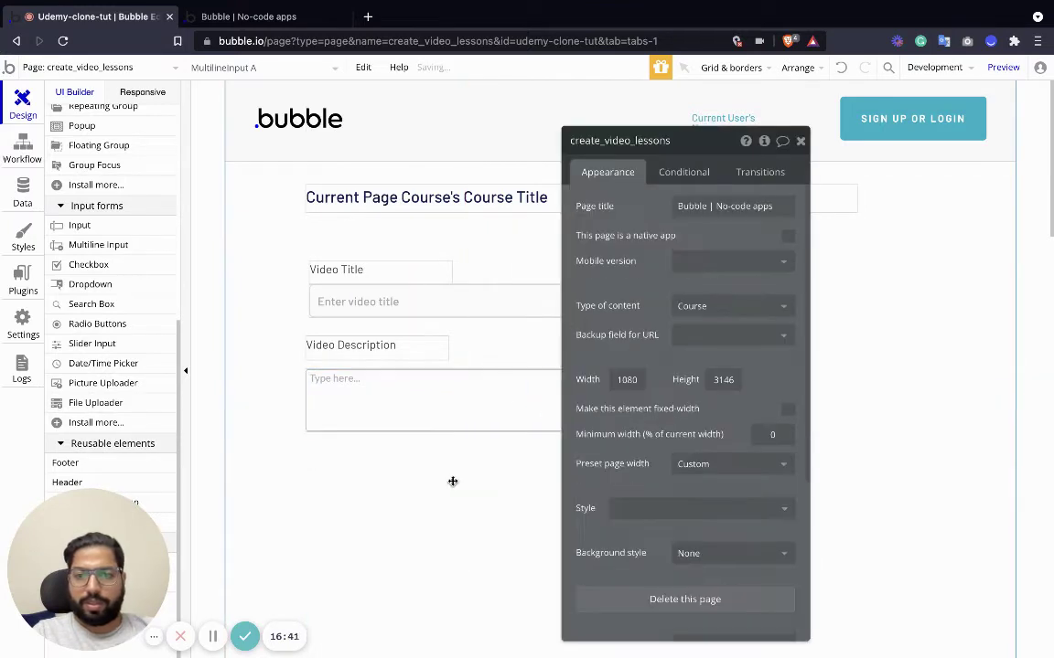
pyautogui.click(342, 340)
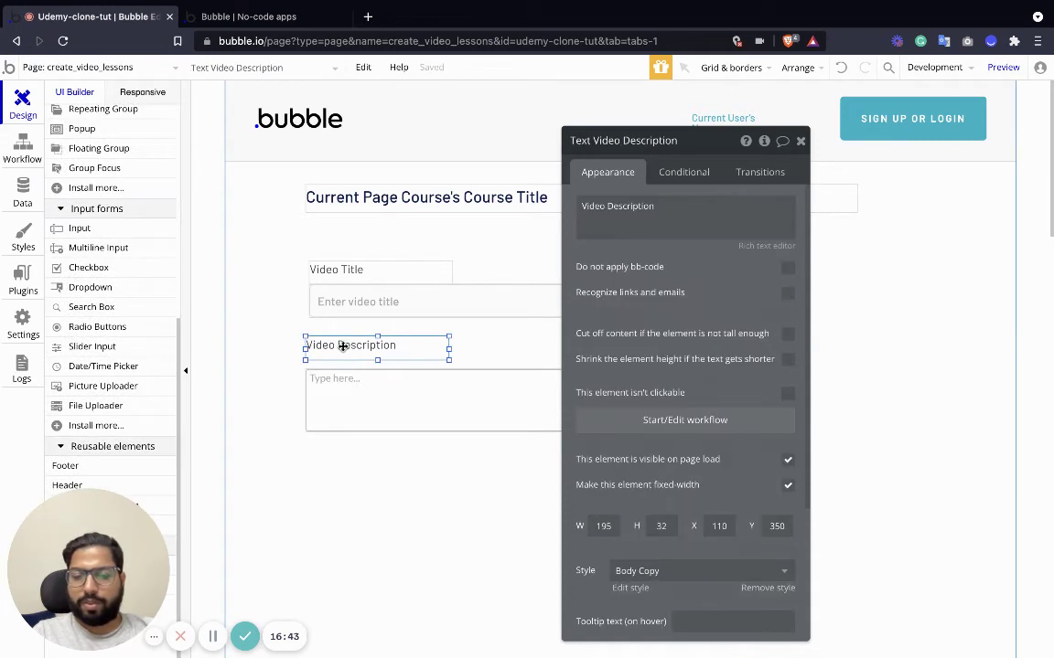
pyautogui.hotkey('ctrl', 'c')
pyautogui.hotkey('ctrl', 'v')
pyautogui.click(357, 474)
pyautogui.press('Delete')
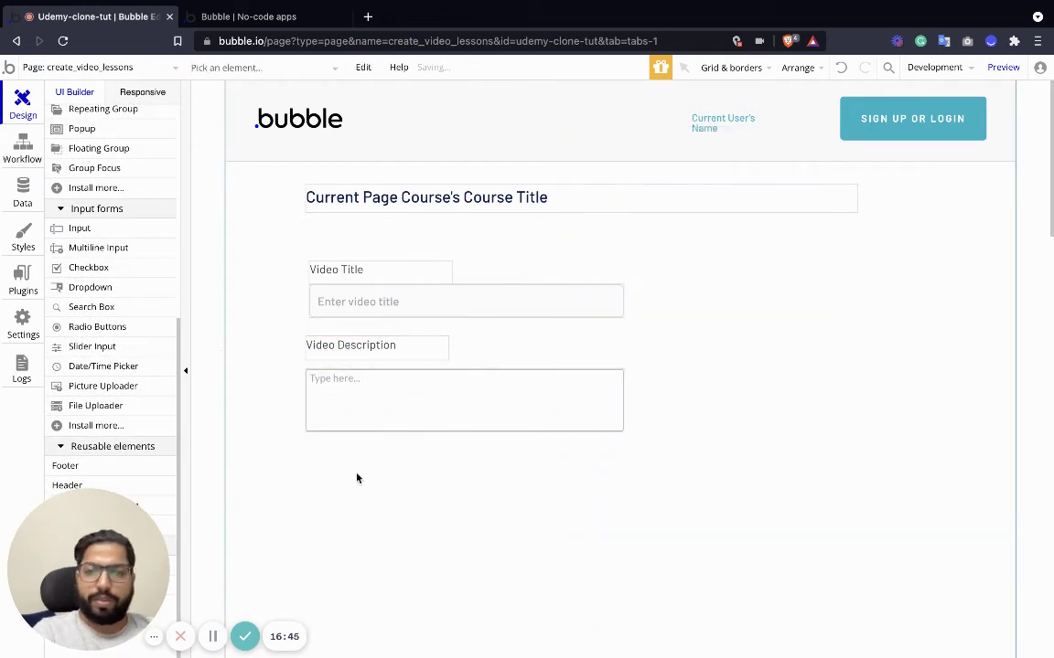
# Add a 440×185 file uploader below the description box with placeholder 'Upload Video'.
pyautogui.click(95, 408)
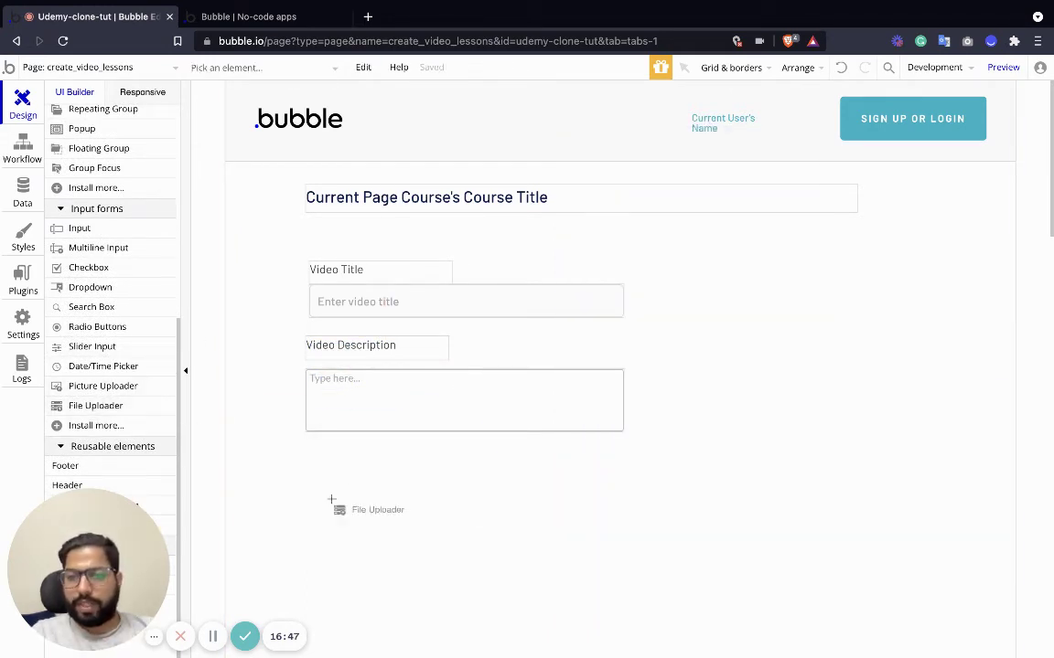
pyautogui.click(366, 508)
pyautogui.moveTo(387, 519); pyautogui.dragTo(335, 481)
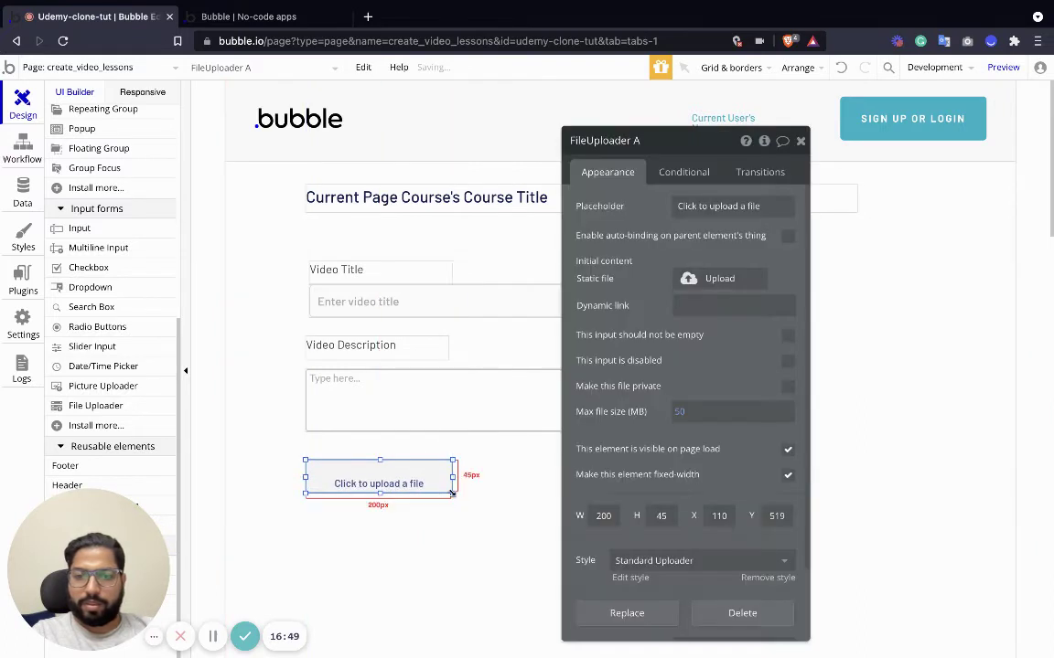
pyautogui.moveTo(452, 493); pyautogui.dragTo(634, 544)
pyautogui.moveTo(629, 560); pyautogui.dragTo(629, 595)
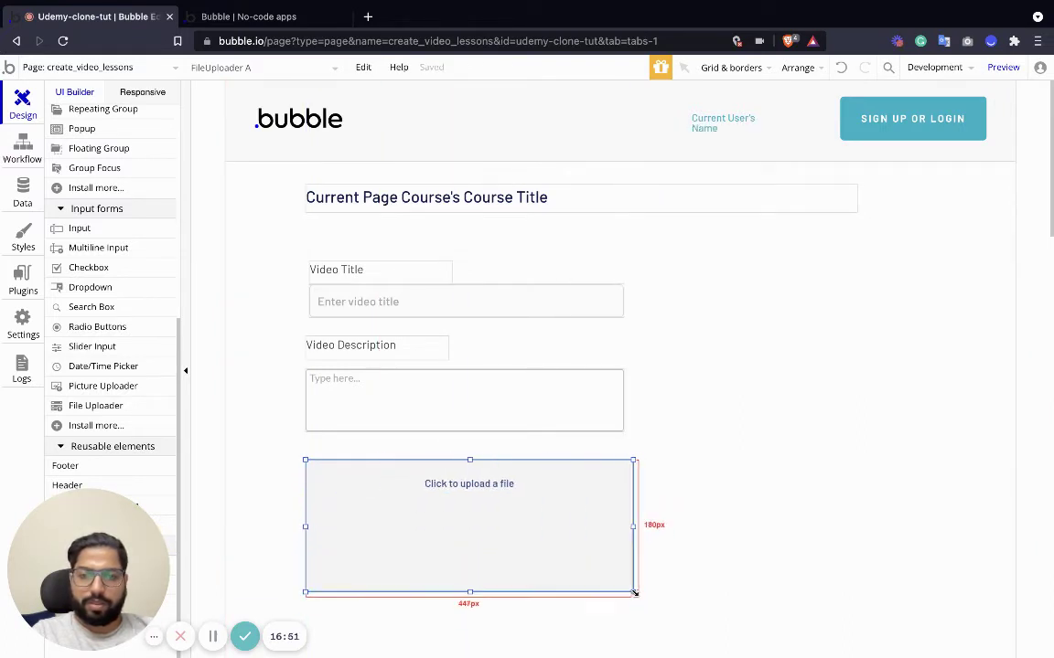
pyautogui.doubleClick(604, 576)
pyautogui.click(729, 207)
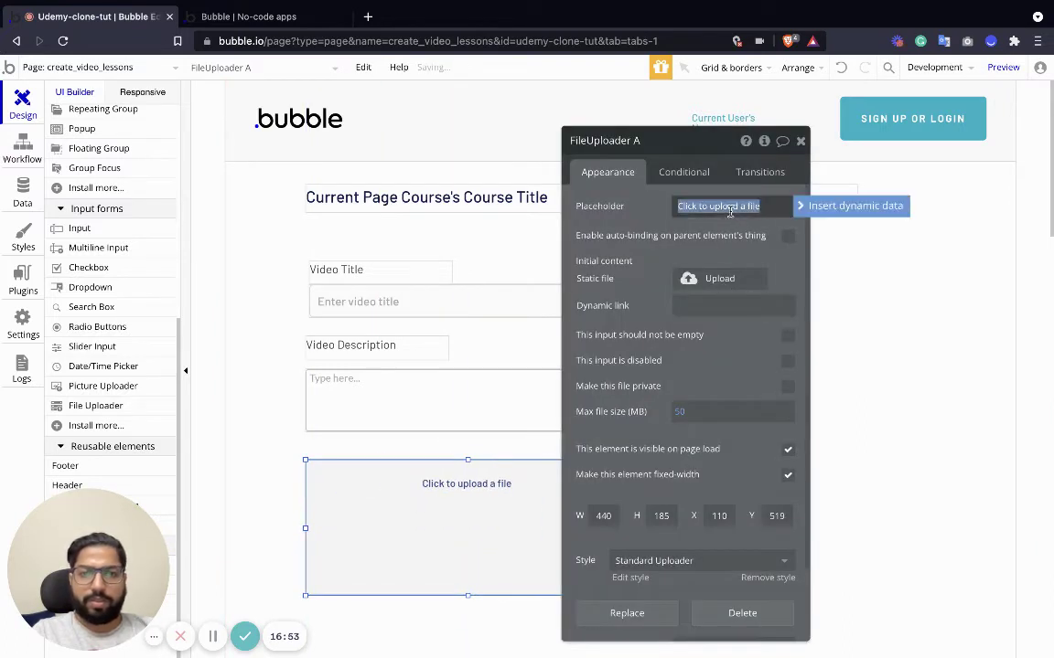
pyautogui.write('Upload V')
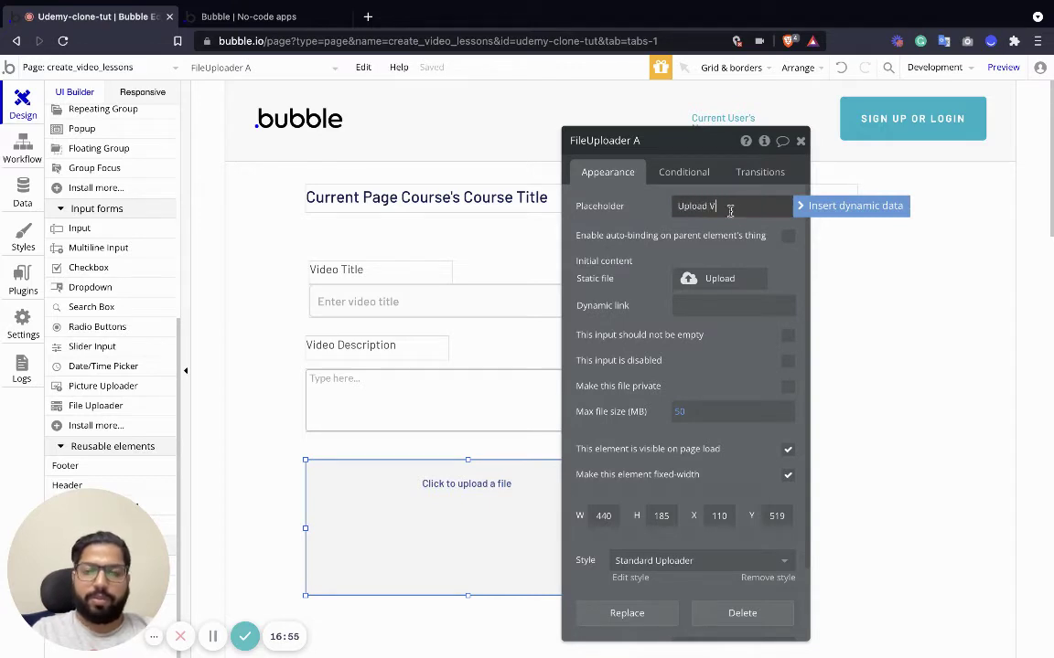
pyautogui.write('ideo')
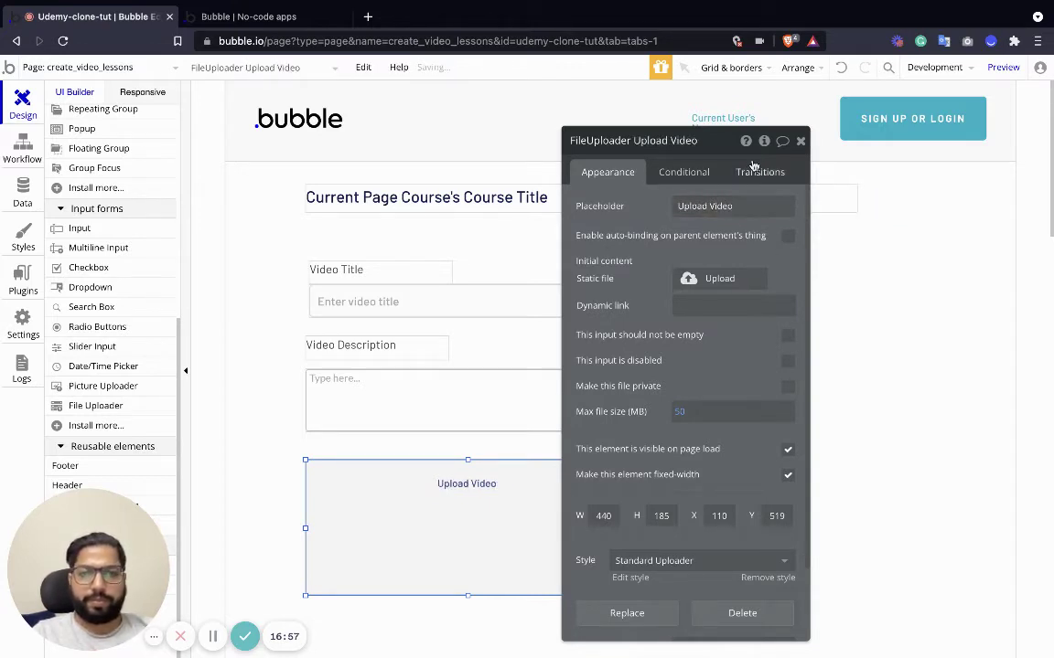
pyautogui.click(800, 141)
# Review the Video Lesson data type's fields, then return to the page design.
pyautogui.scroll(-5, 522, 388)
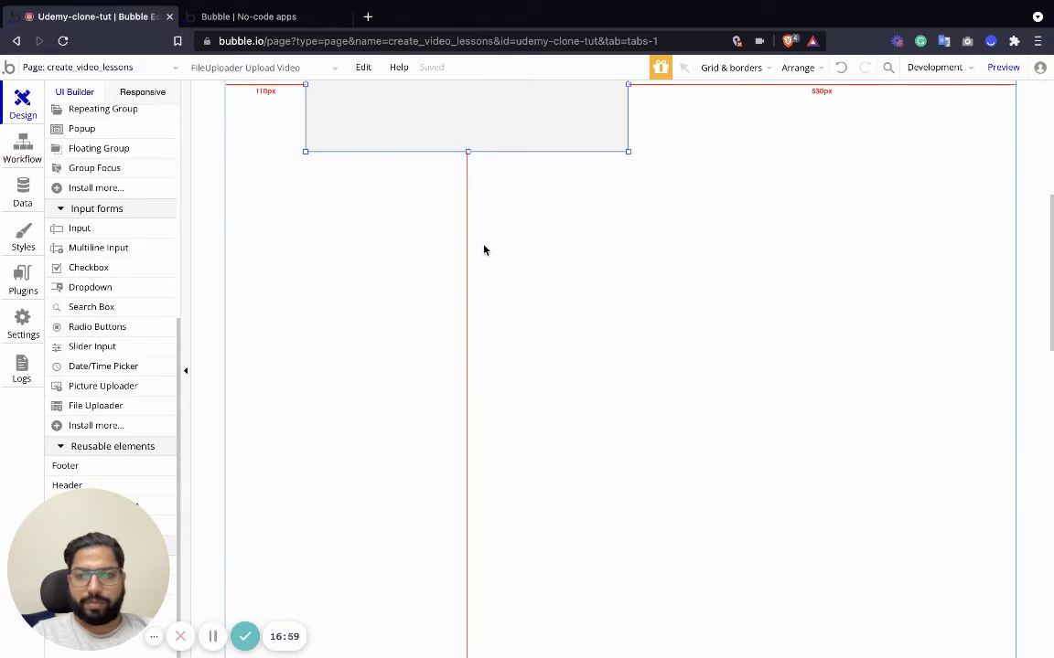
pyautogui.scroll(2, 457, 274)
pyautogui.click(12, 187)
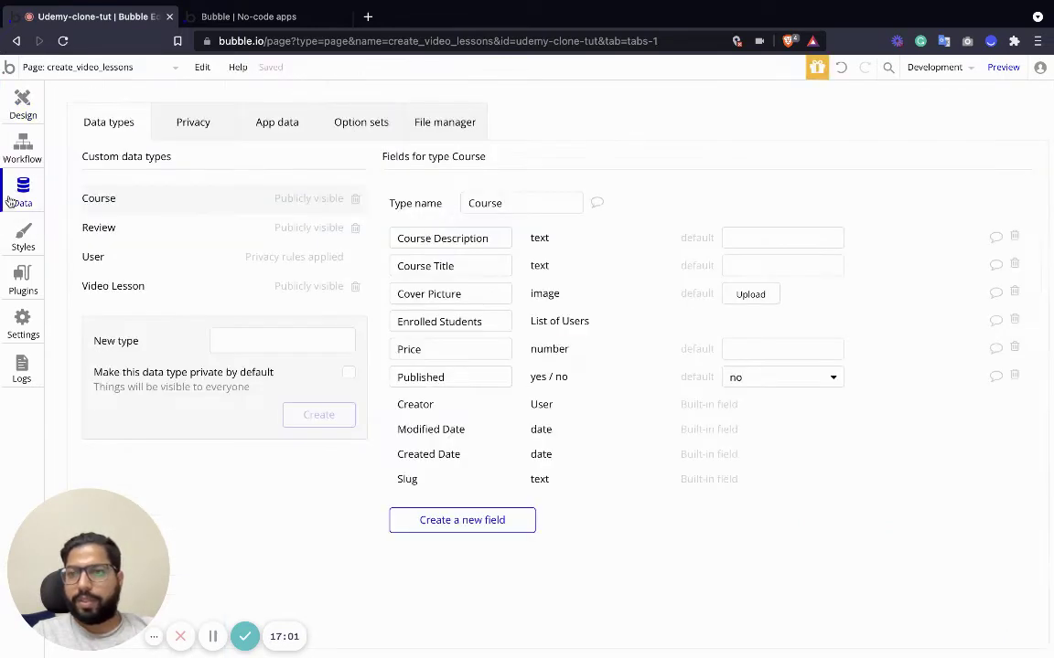
pyautogui.click(113, 287)
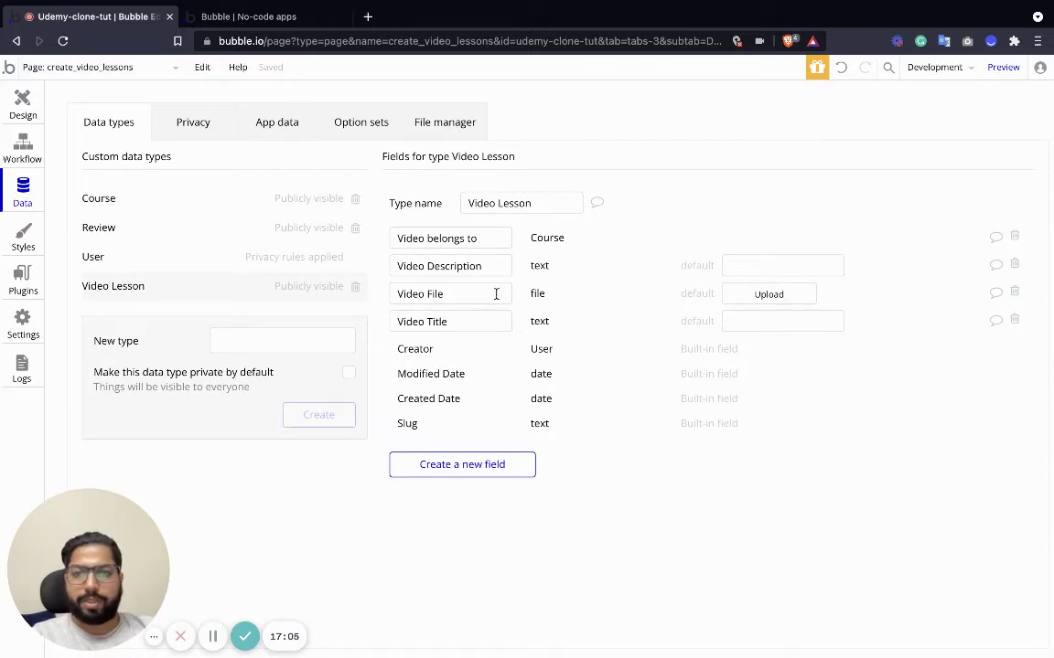
pyautogui.click(22, 103)
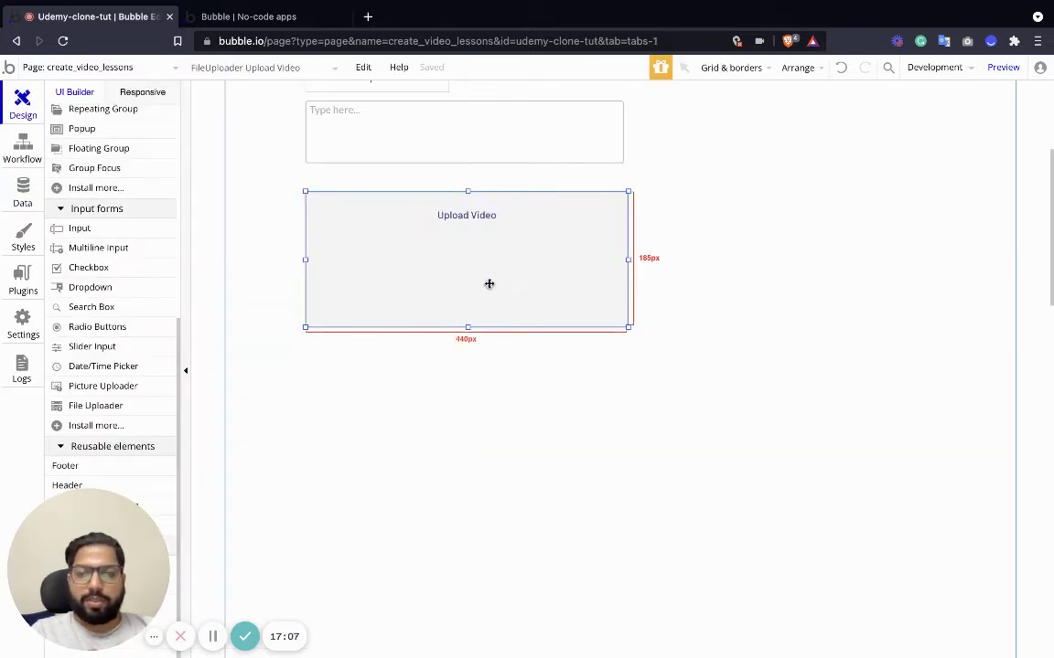
# Drag a new Button from Visual elements onto the create_video_lessons page canvas.
pyautogui.scroll(10, 103, 287)
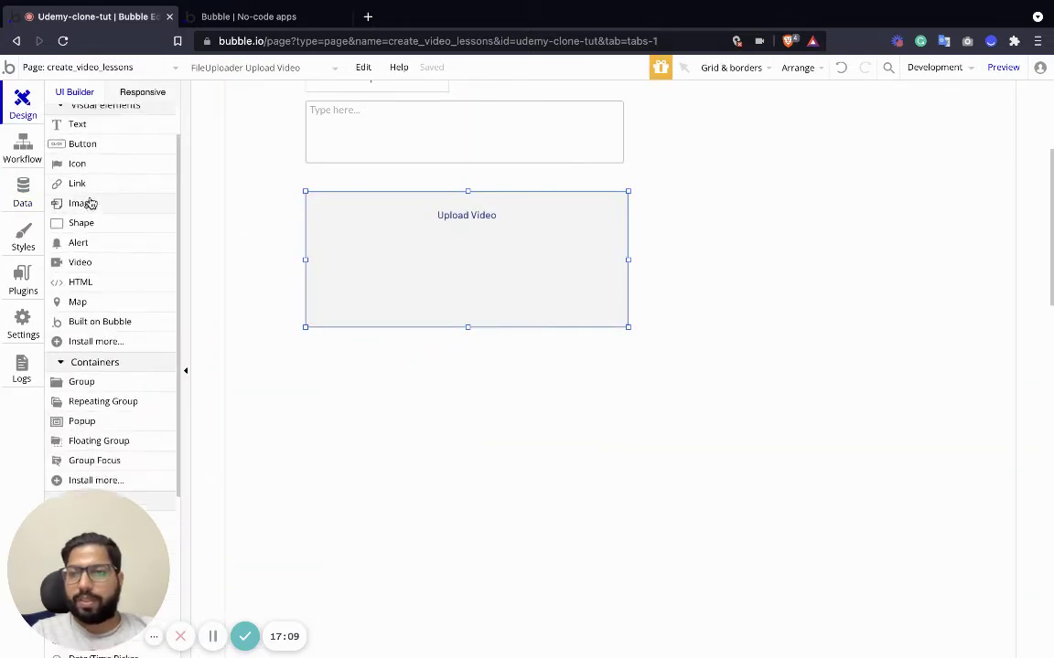
pyautogui.moveTo(82, 193); pyautogui.dragTo(357, 384)
pyautogui.doubleClick(360, 382)
pyautogui.scroll(2, 362, 425)
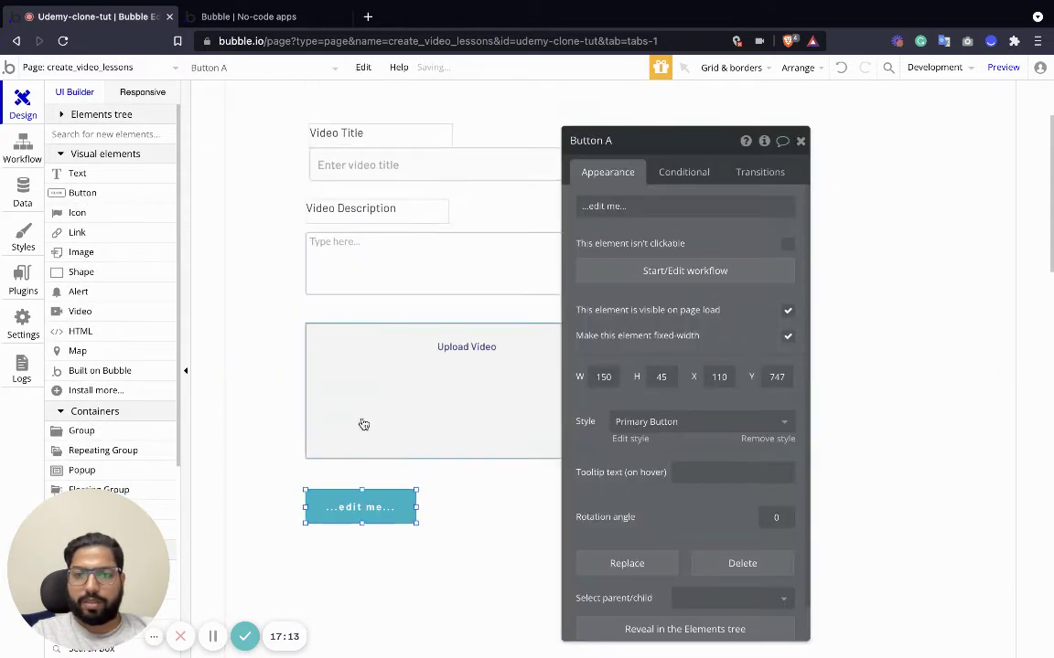
pyautogui.moveTo(353, 510); pyautogui.dragTo(709, 218)
pyautogui.scroll(2, 711, 249)
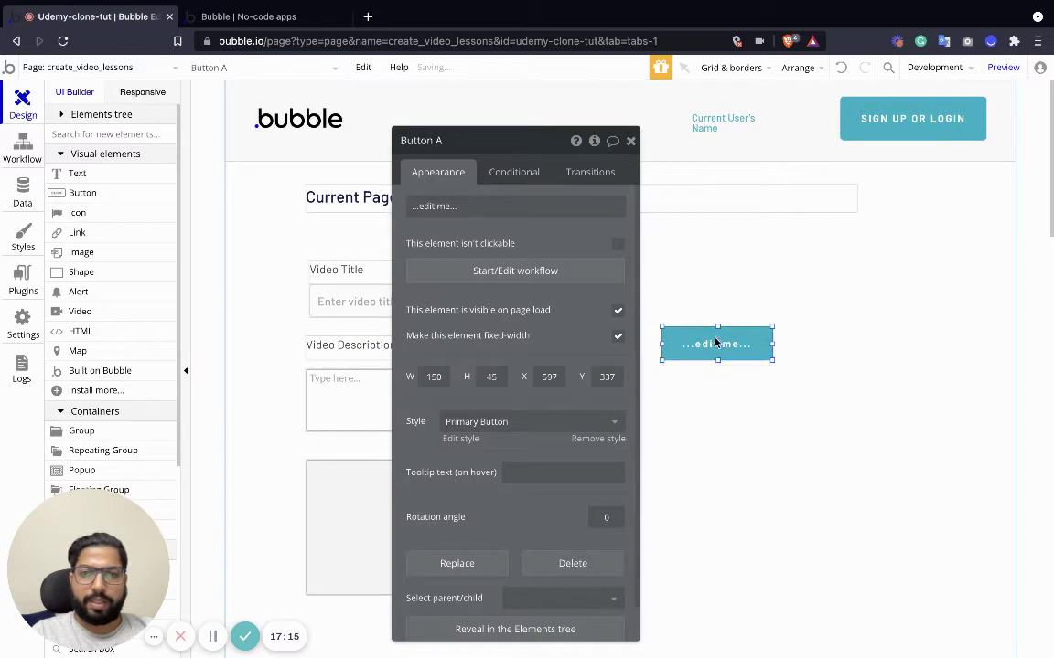
pyautogui.moveTo(716, 346); pyautogui.dragTo(792, 503)
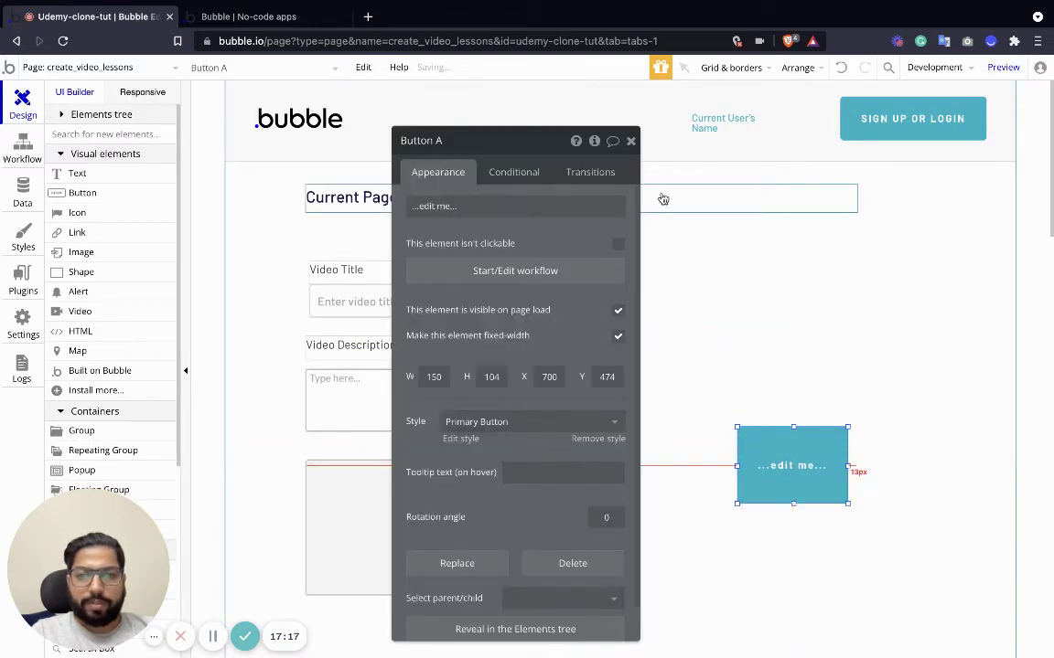
pyautogui.click(630, 140)
# Align the description fields, place the uploader right of the title, and centre the button below.
pyautogui.click(329, 346)
pyautogui.keyDown('shift'); pyautogui.click(321, 395); pyautogui.keyUp('shift')
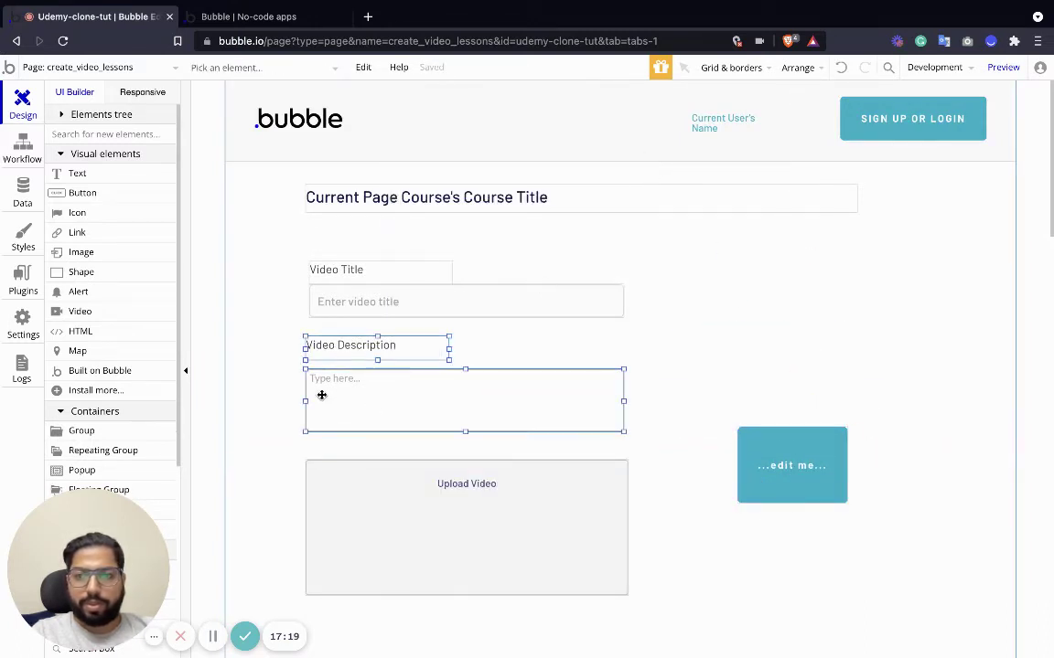
pyautogui.moveTo(322, 395)
pyautogui.mouseDown()
pyautogui.moveTo(473, 403)
pyautogui.moveTo(715, 316)
pyautogui.moveTo(703, 308)
pyautogui.moveTo(341, 387)
pyautogui.moveTo(341, 399)
pyautogui.mouseUp()
pyautogui.moveTo(367, 519); pyautogui.dragTo(739, 326)
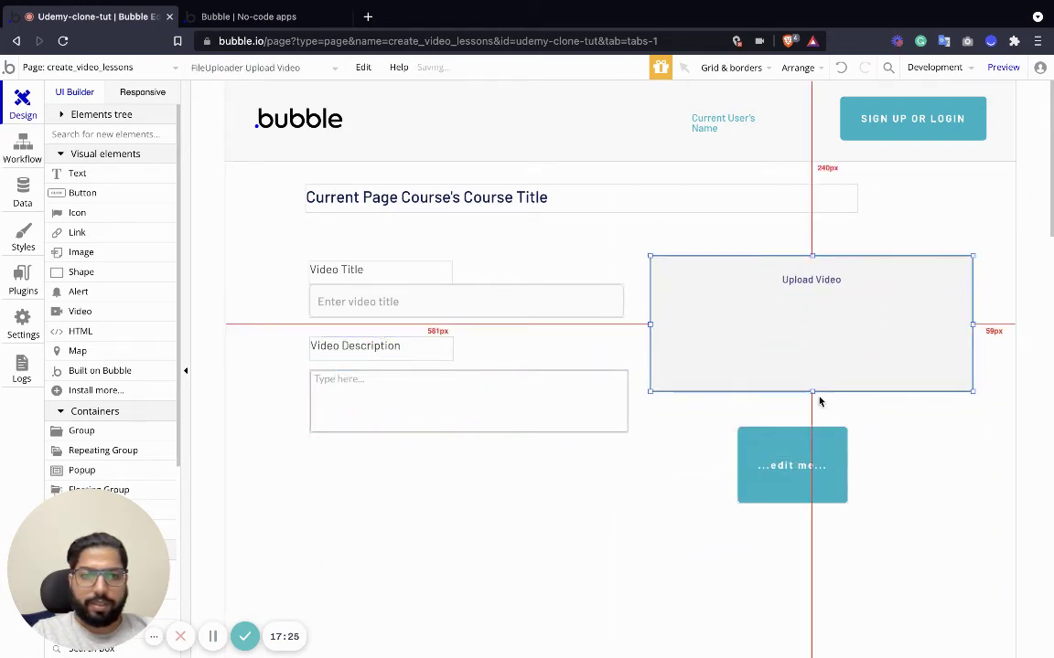
pyautogui.moveTo(811, 393); pyautogui.dragTo(812, 430)
pyautogui.moveTo(829, 482); pyautogui.dragTo(651, 498)
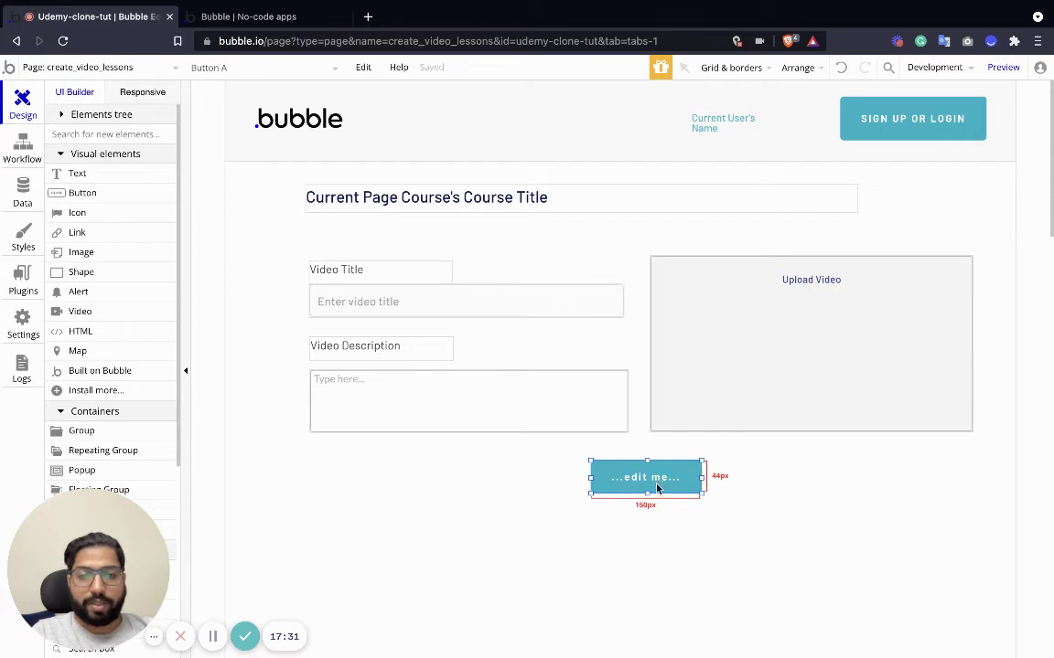
# Relabel the new button 'Create Video' and create its click workflow.
pyautogui.doubleClick(654, 485)
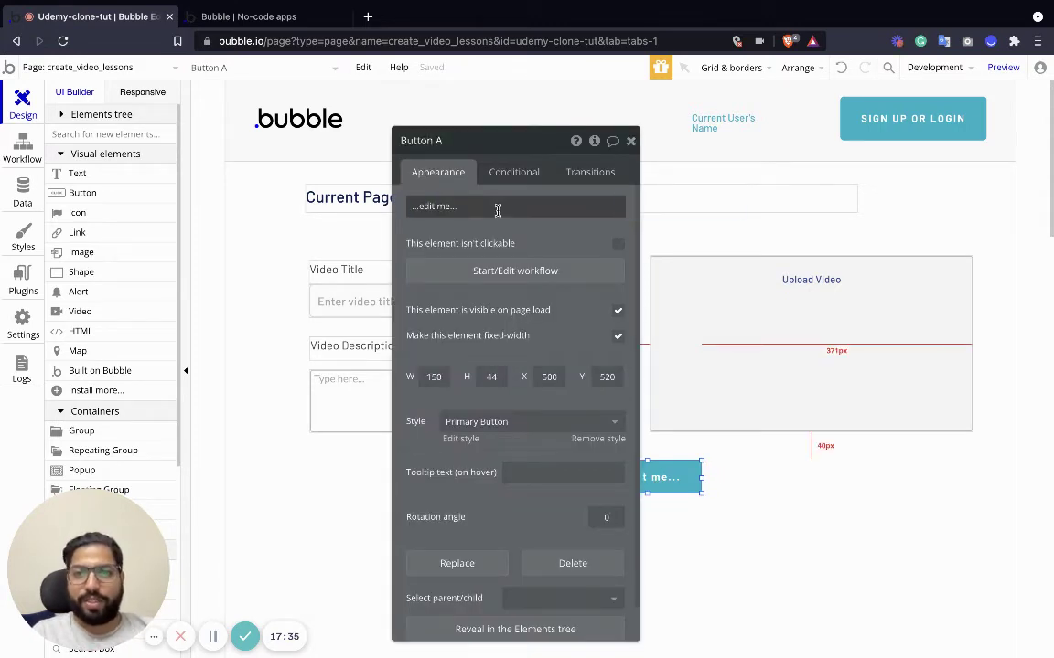
pyautogui.click(498, 206)
pyautogui.write('Create Video')
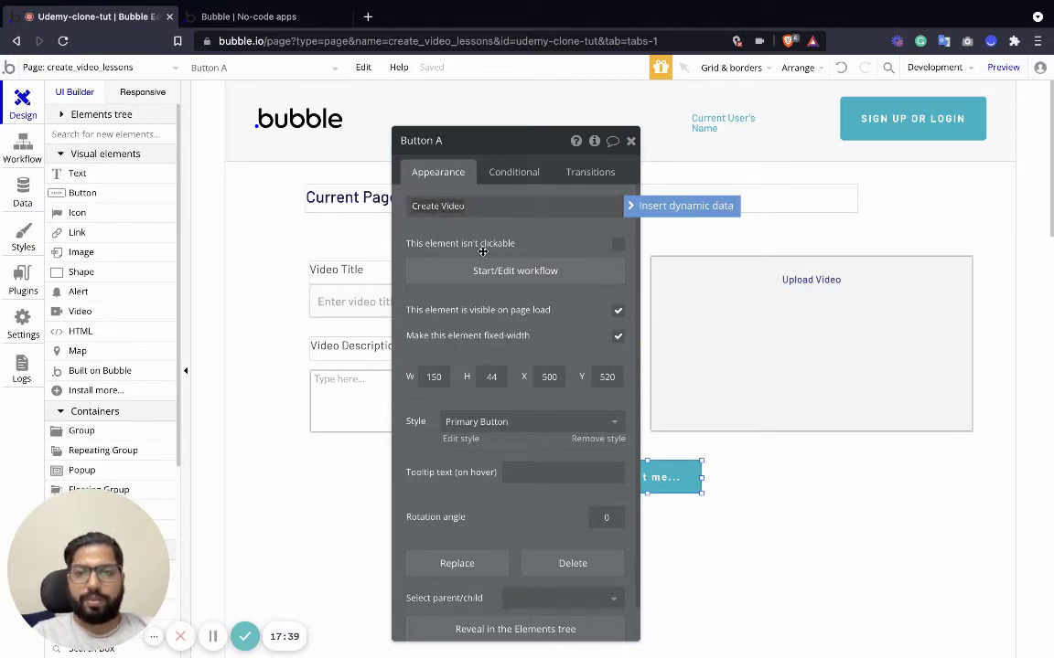
pyautogui.click(515, 271)
pyautogui.click(16, 109)
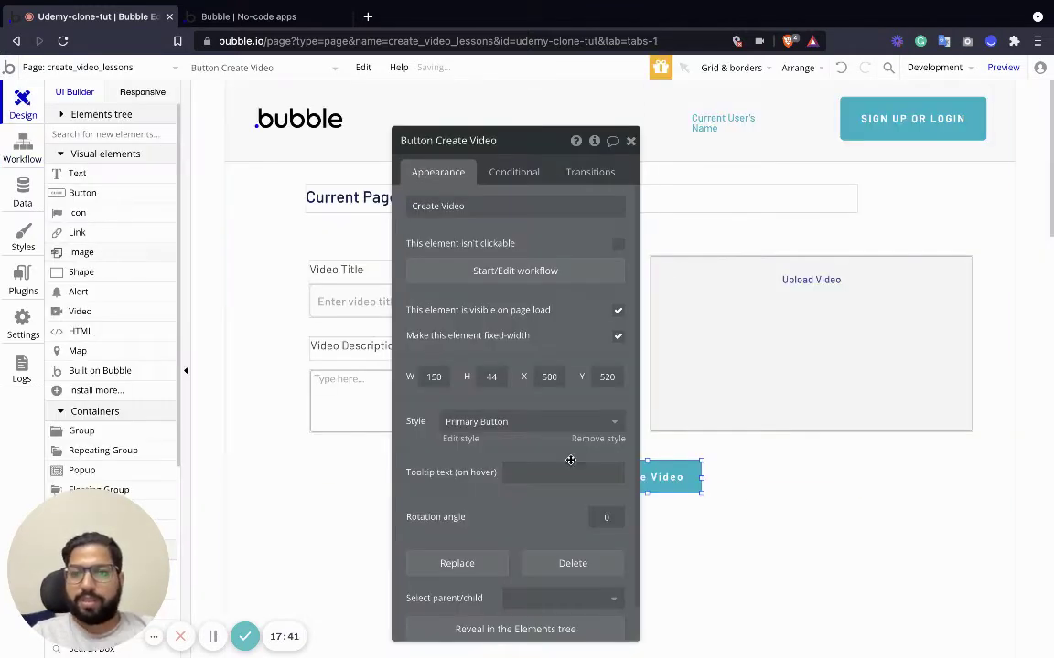
pyautogui.click(630, 141)
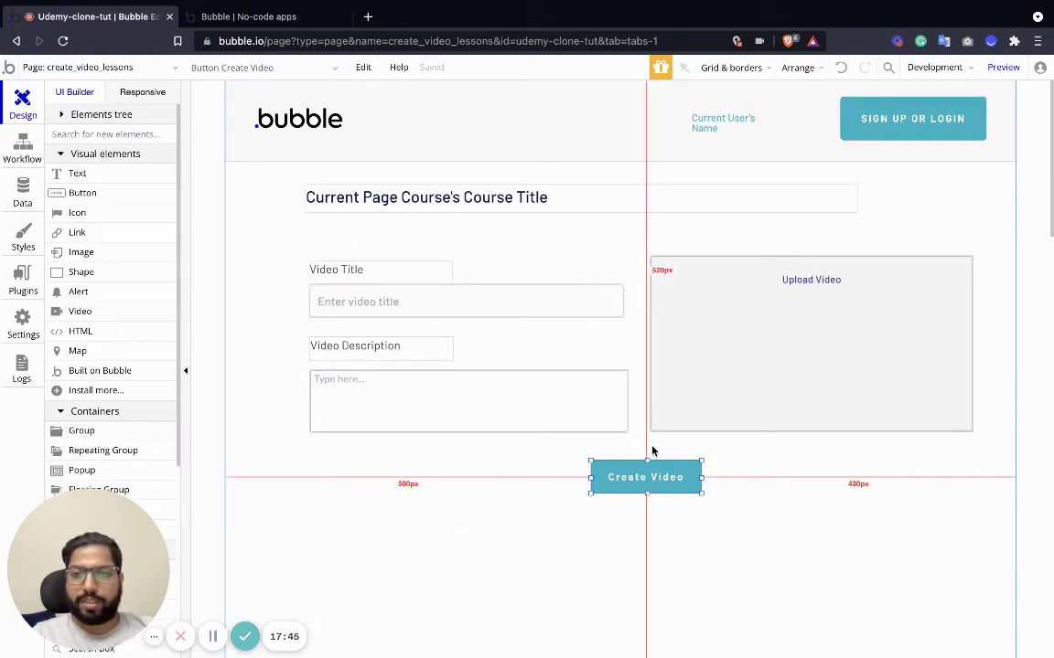
# Add a text below the form reading 'Video Lessons under' plus Current Page Course's Course Title.
pyautogui.scroll(-3, 652, 450)
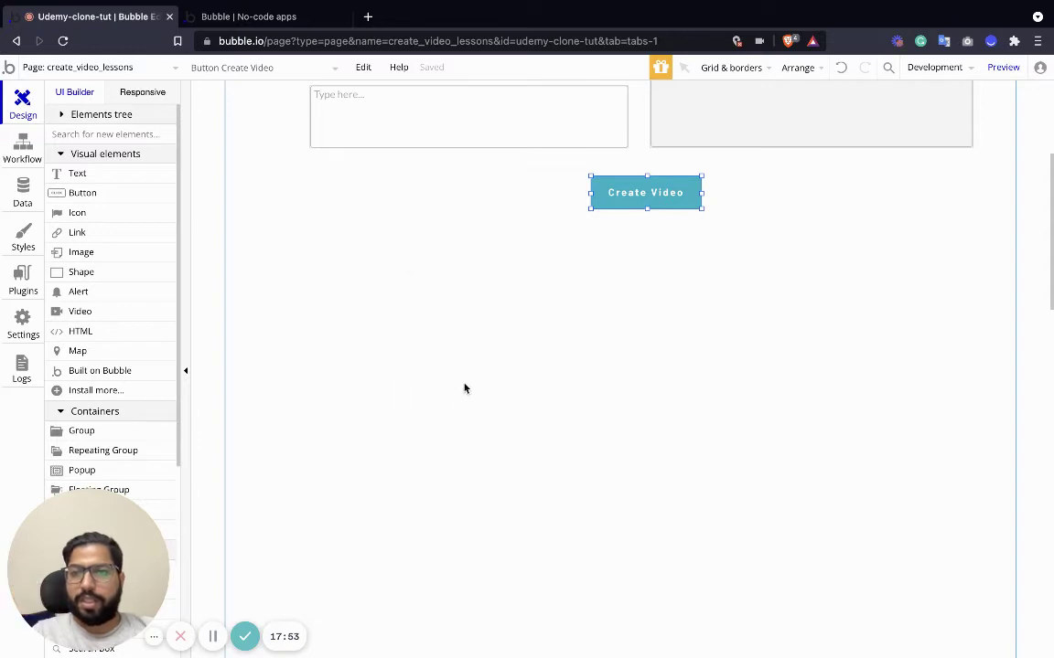
pyautogui.scroll(1, 496, 326)
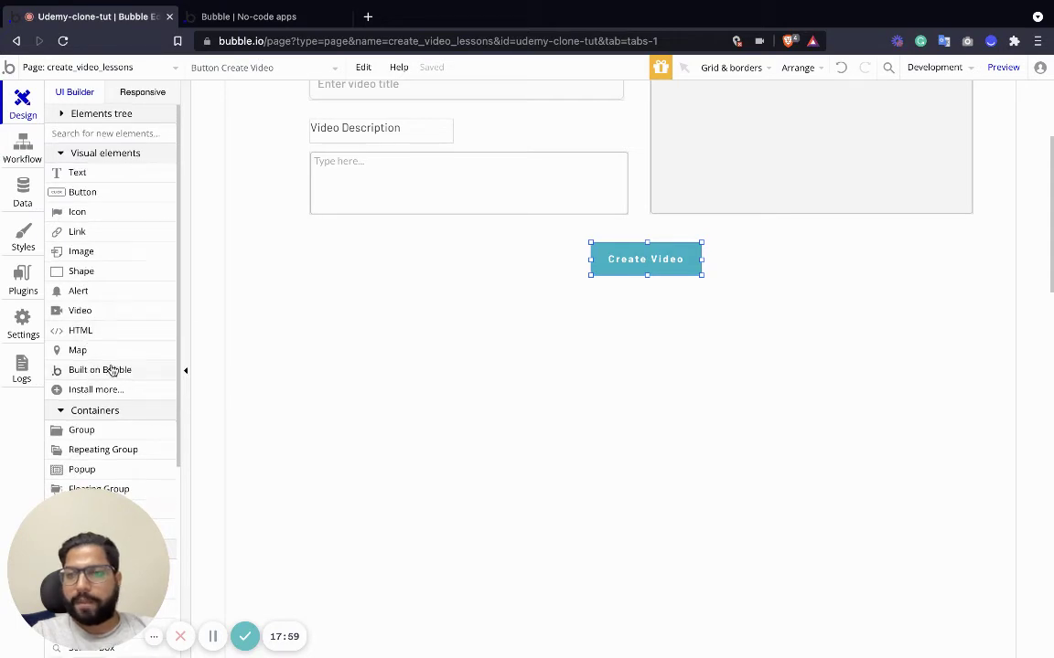
pyautogui.scroll(-3, 108, 369)
pyautogui.scroll(3, 90, 299)
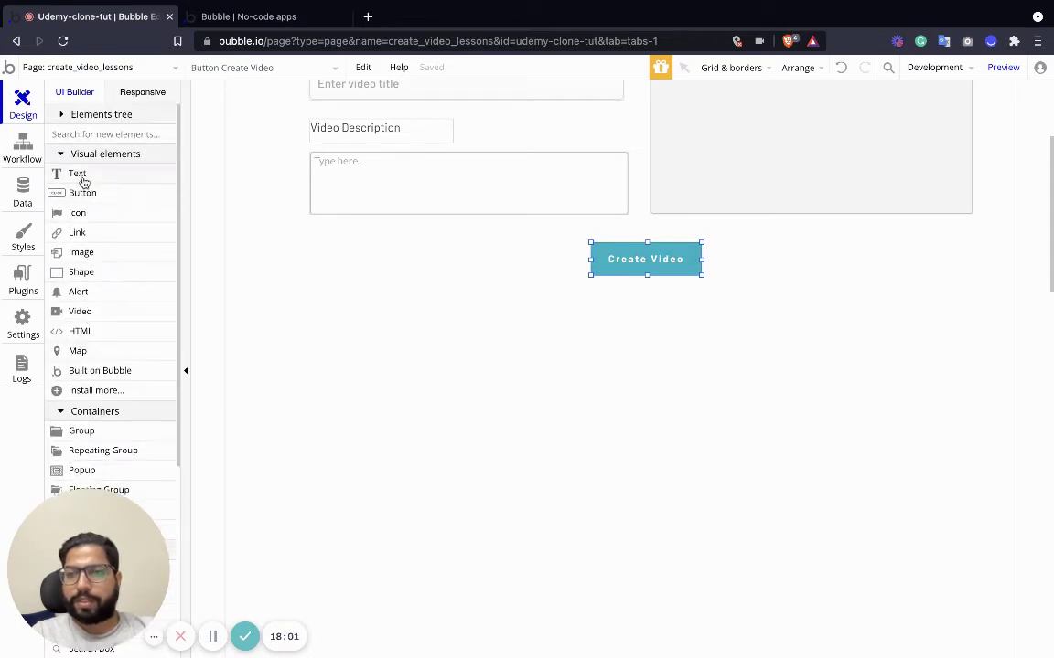
pyautogui.moveTo(83, 182); pyautogui.dragTo(344, 329)
pyautogui.doubleClick(343, 337)
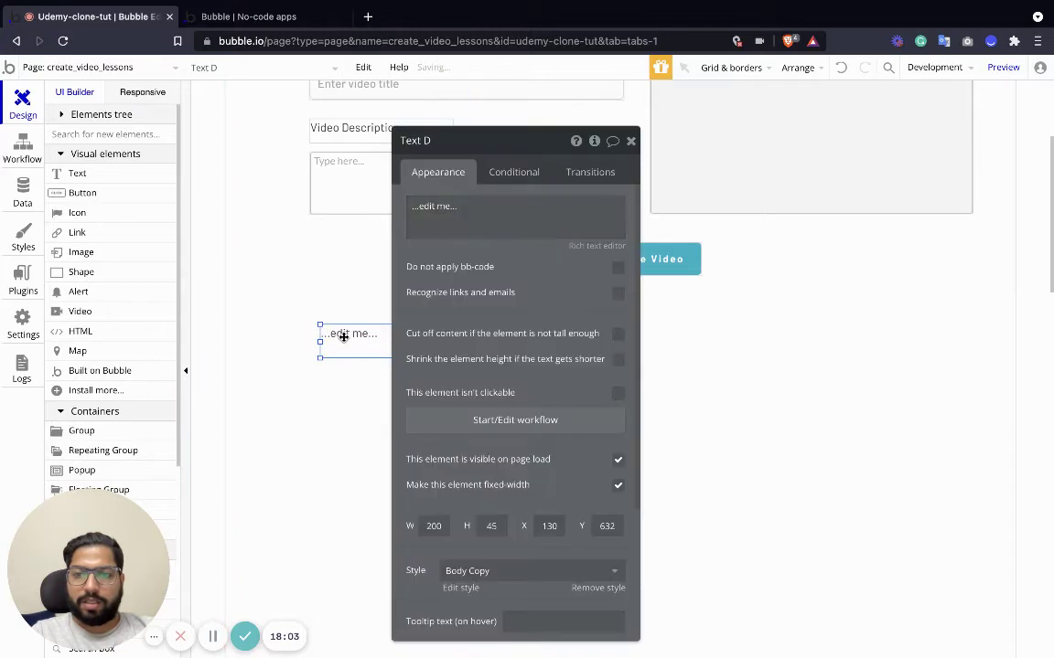
pyautogui.click(461, 207)
pyautogui.hotkey('ctrl', 'a')
pyautogui.write('V')
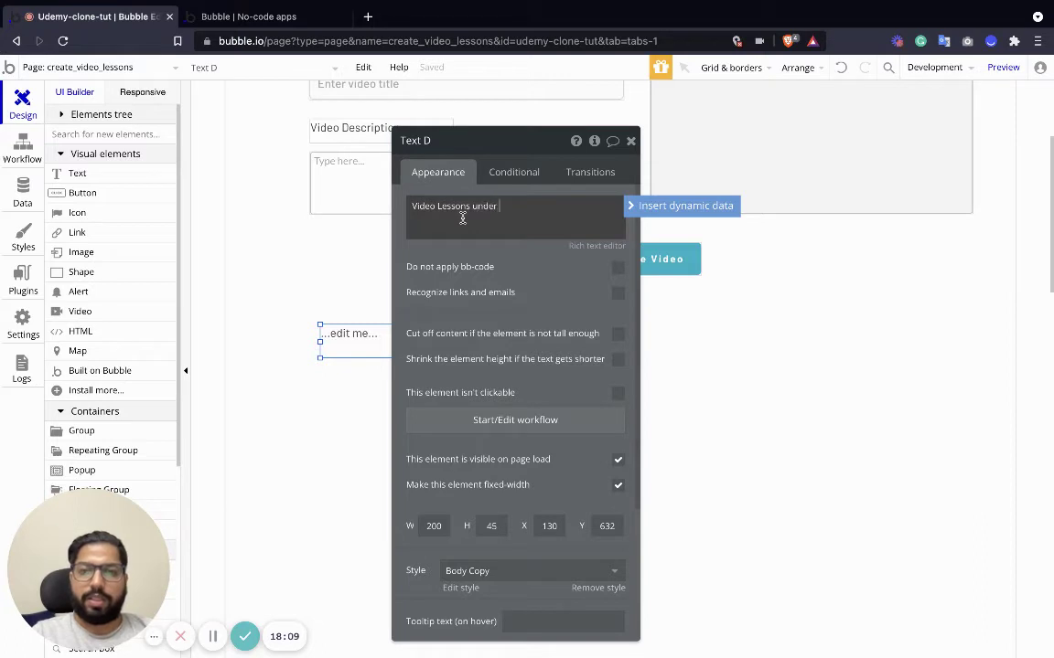
pyautogui.write('ideo Lessons under')
pyautogui.click(658, 206)
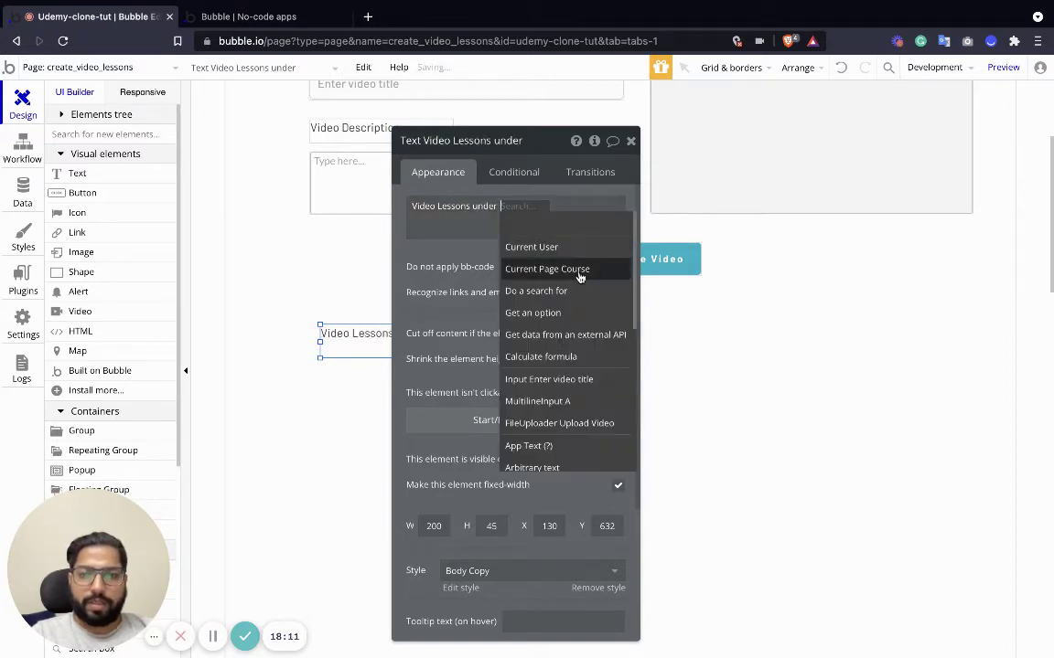
pyautogui.click(579, 272)
pyautogui.click(461, 259)
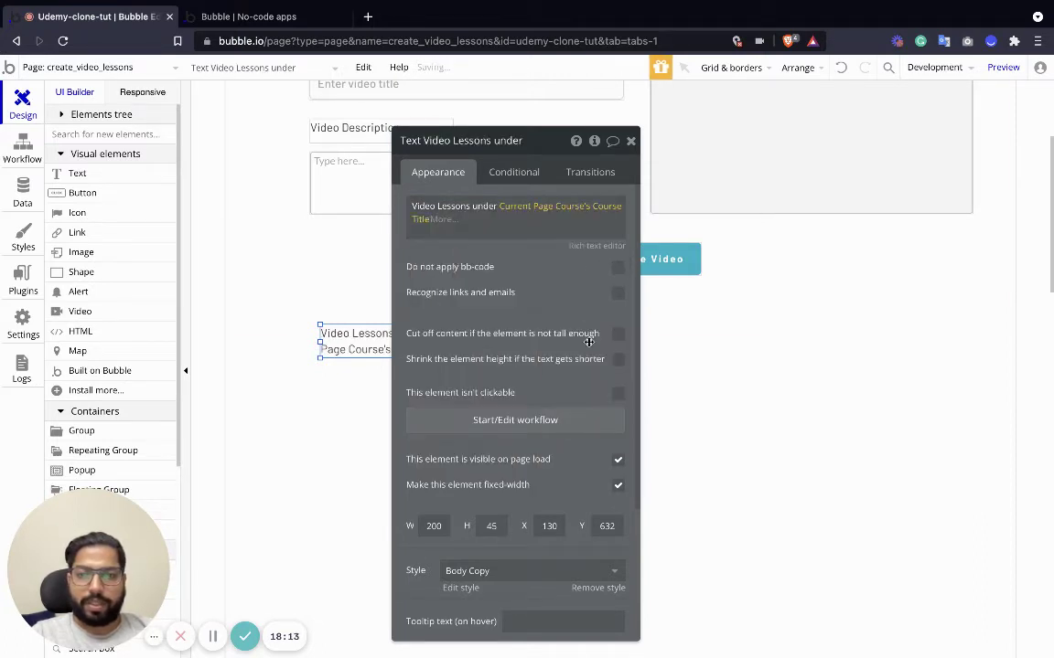
pyautogui.click(630, 141)
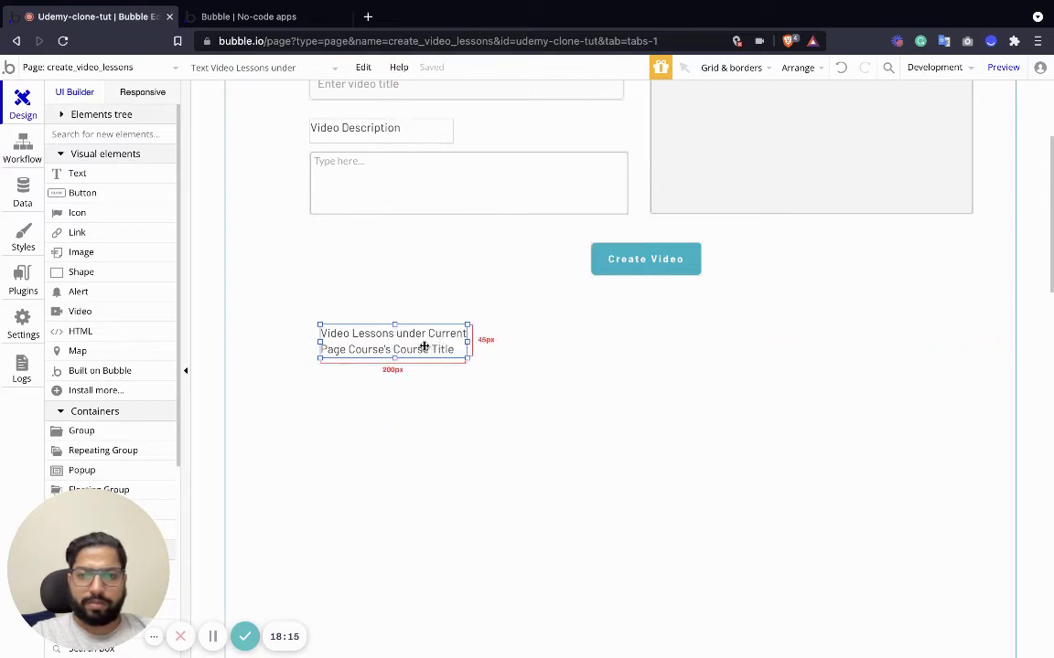
# Style the heading as H2 Heading - Dark and widen it to fit one line.
pyautogui.doubleClick(422, 341)
pyautogui.scroll(-2, 469, 395)
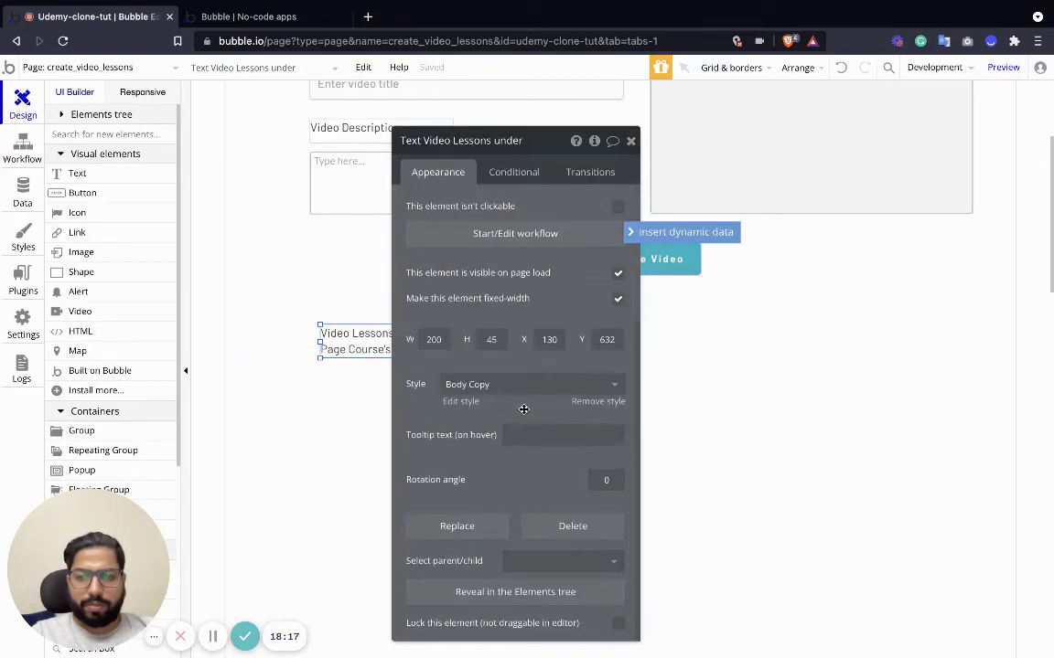
pyautogui.click(517, 384)
pyautogui.click(506, 541)
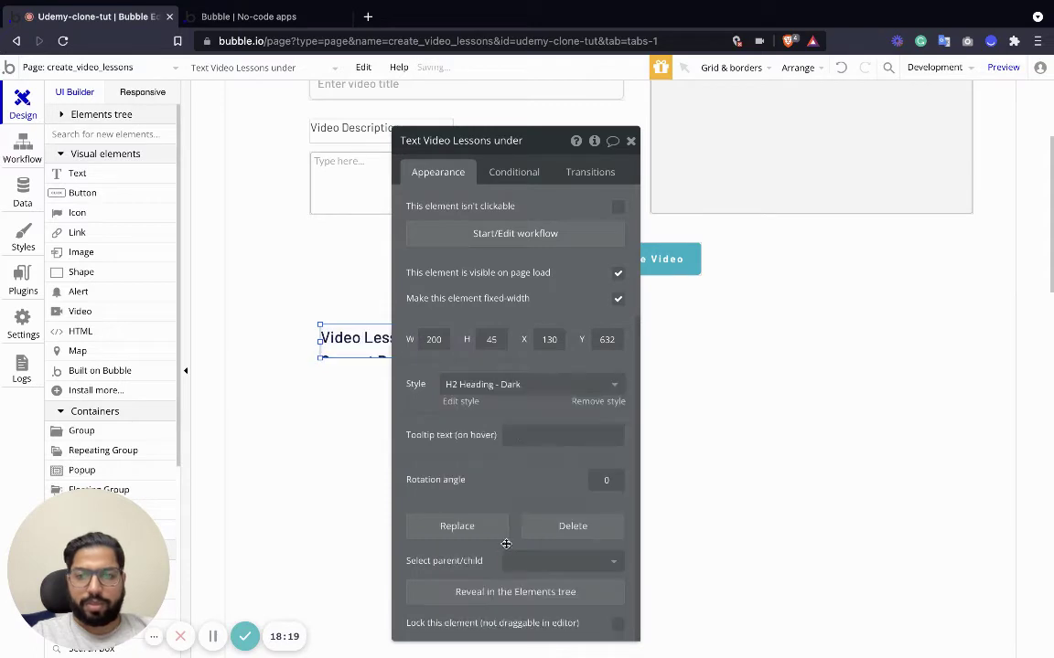
pyautogui.click(630, 141)
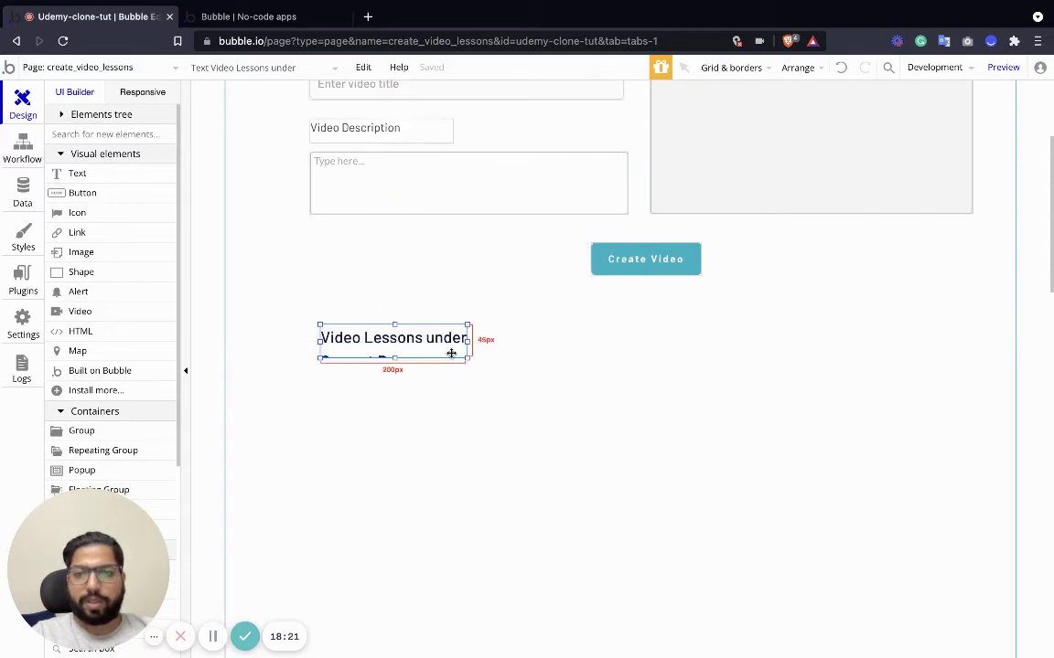
pyautogui.moveTo(466, 361); pyautogui.dragTo(740, 358)
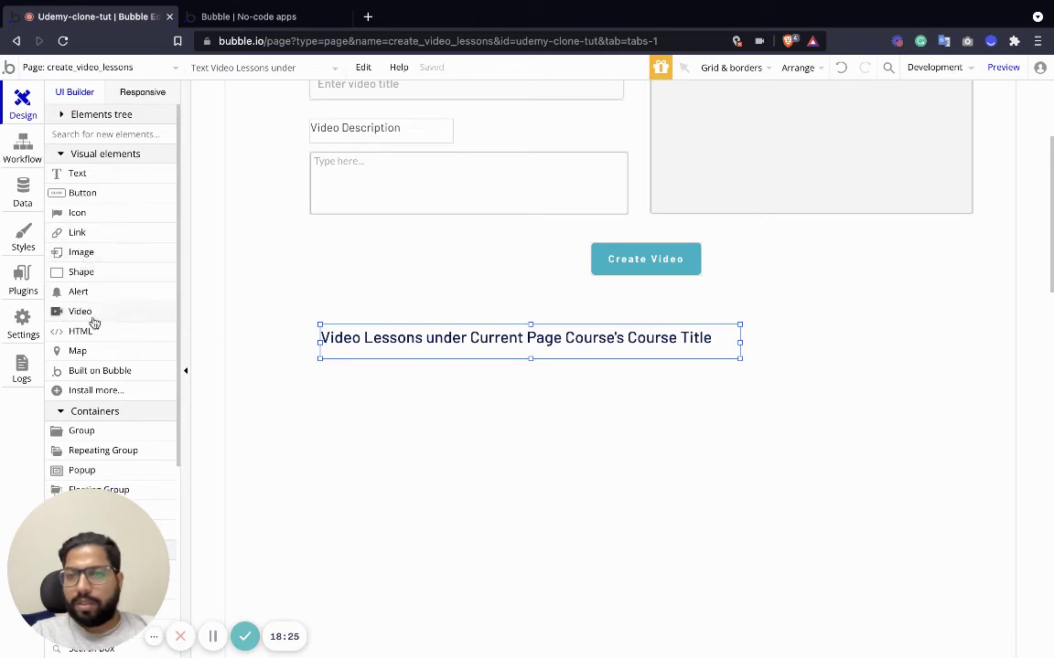
# Add a Video Lesson repeating group sourced from a Search for Video Lessons.
pyautogui.scroll(-2, 92, 329)
pyautogui.moveTo(100, 395); pyautogui.dragTo(464, 455)
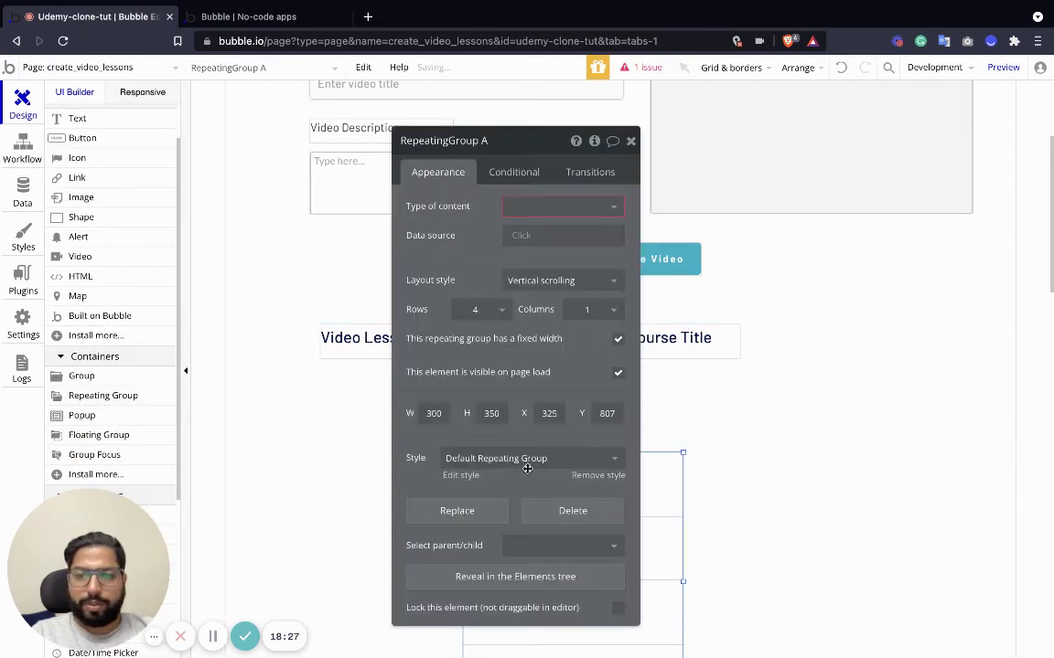
pyautogui.click(556, 207)
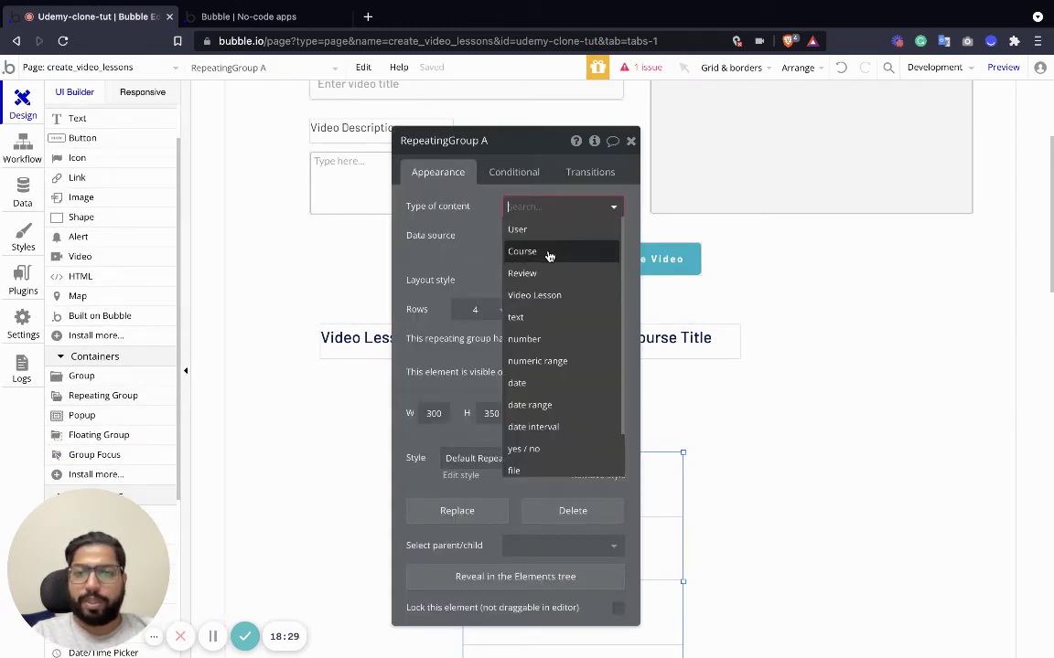
pyautogui.click(551, 296)
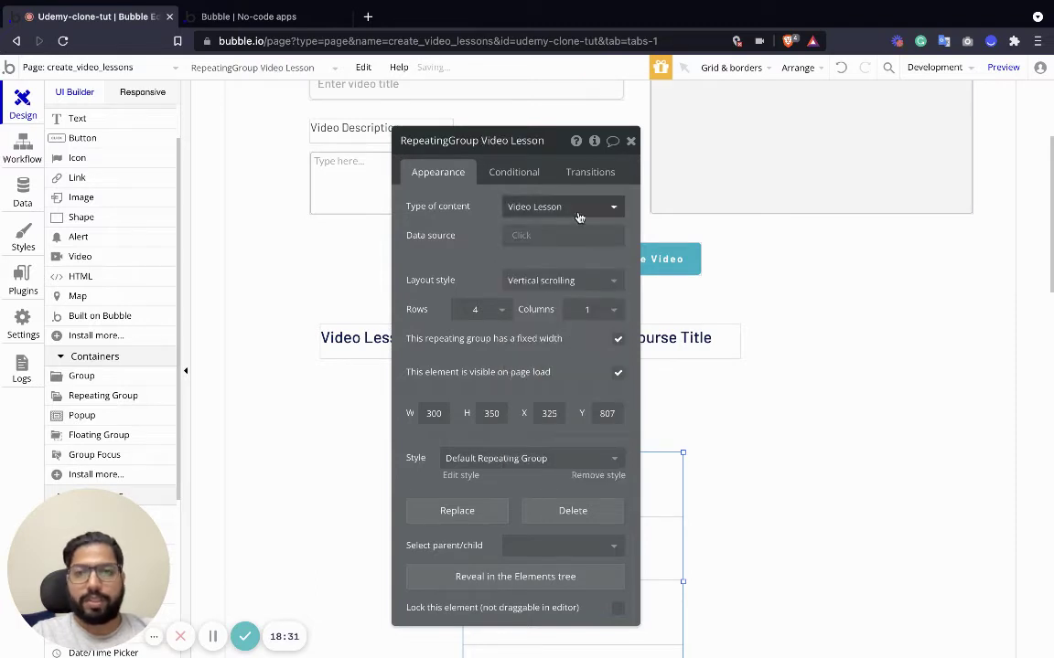
pyautogui.click(532, 236)
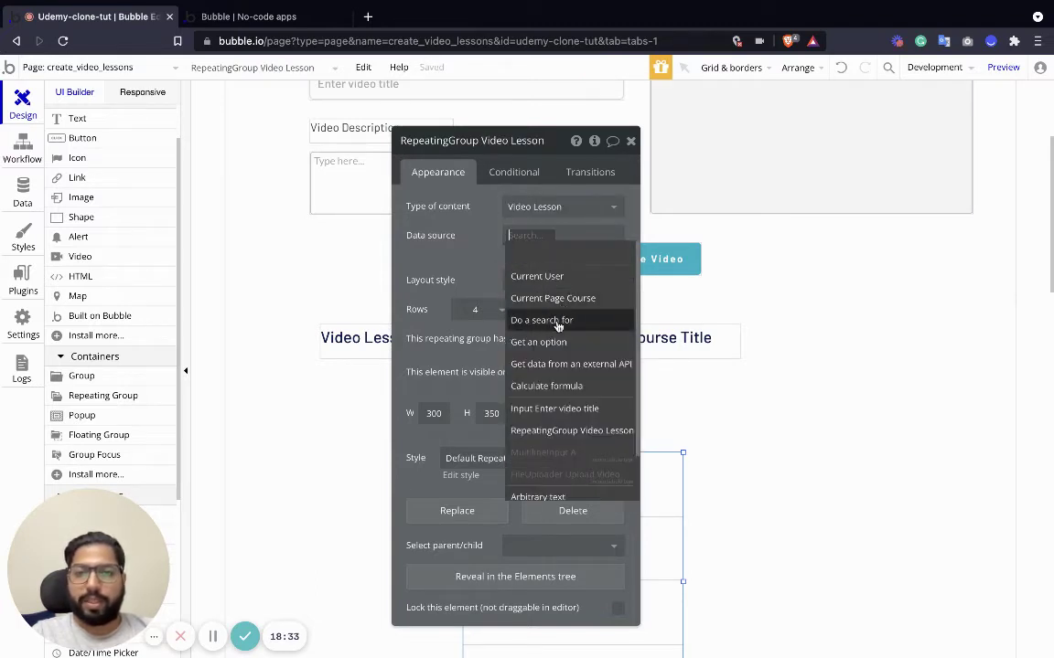
pyautogui.click(547, 320)
pyautogui.click(302, 174)
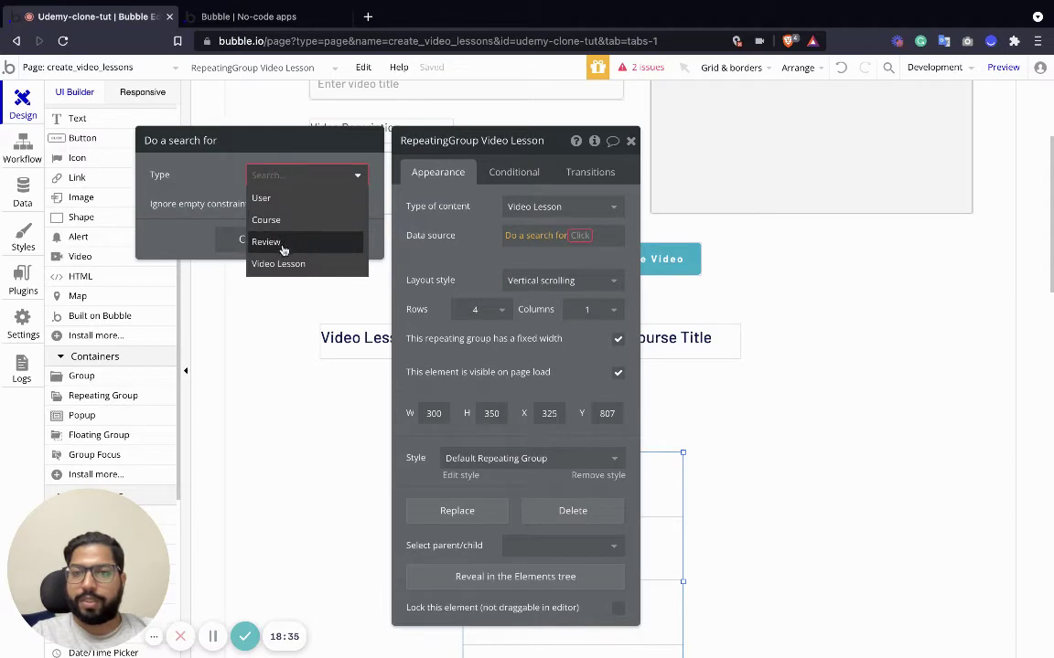
pyautogui.click(278, 264)
# Constrain the search so Video belongs to equals Current Page Course.
pyautogui.click(274, 216)
pyautogui.click(168, 213)
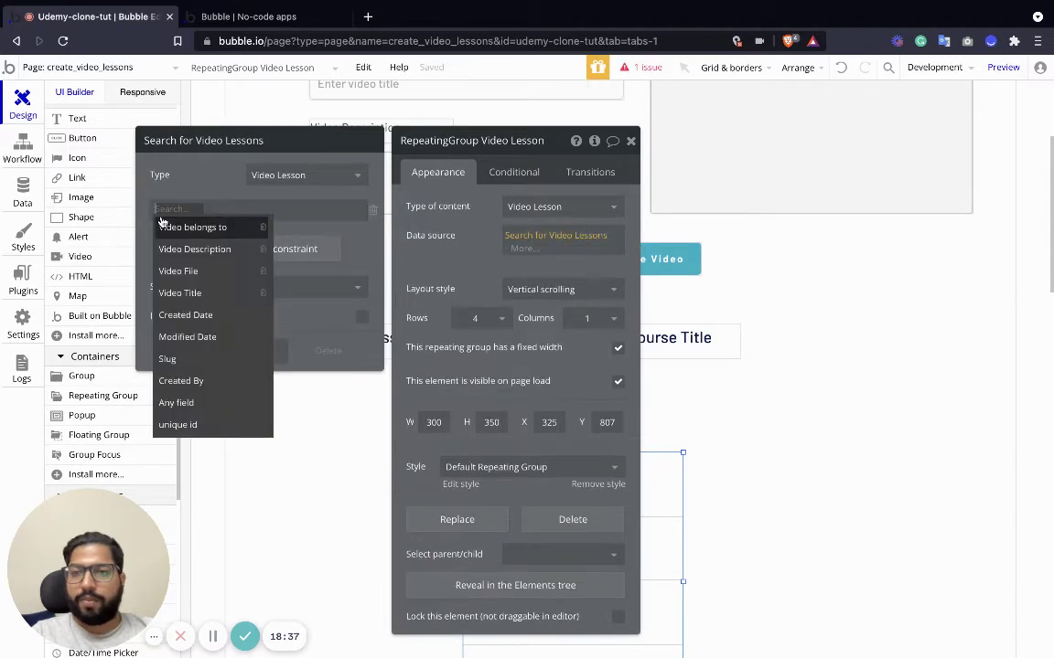
pyautogui.click(190, 230)
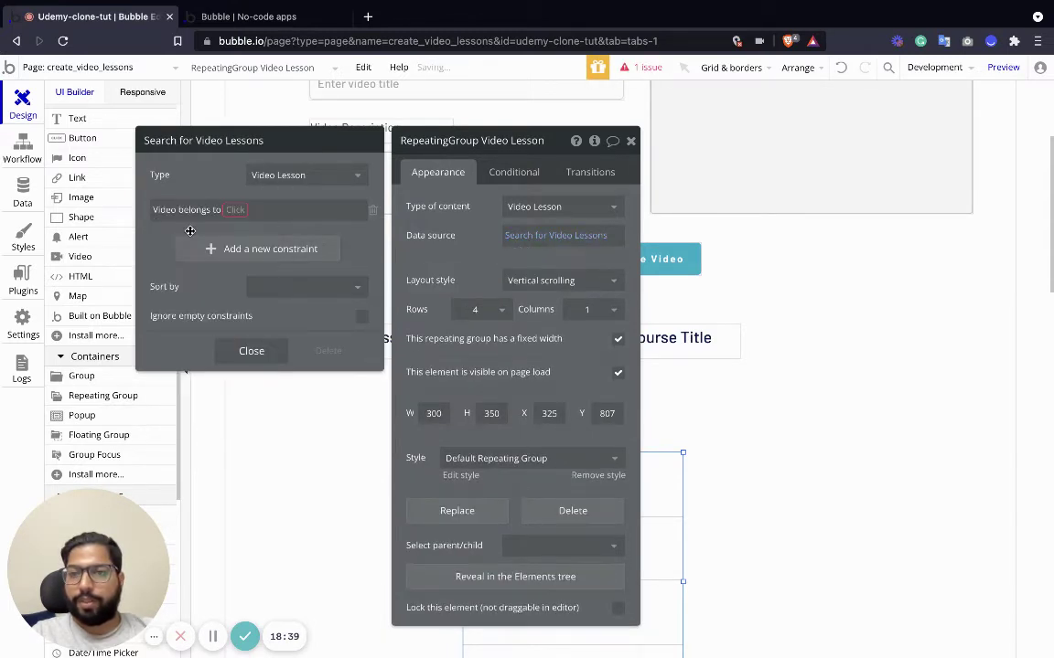
pyautogui.click(225, 210)
pyautogui.click(243, 231)
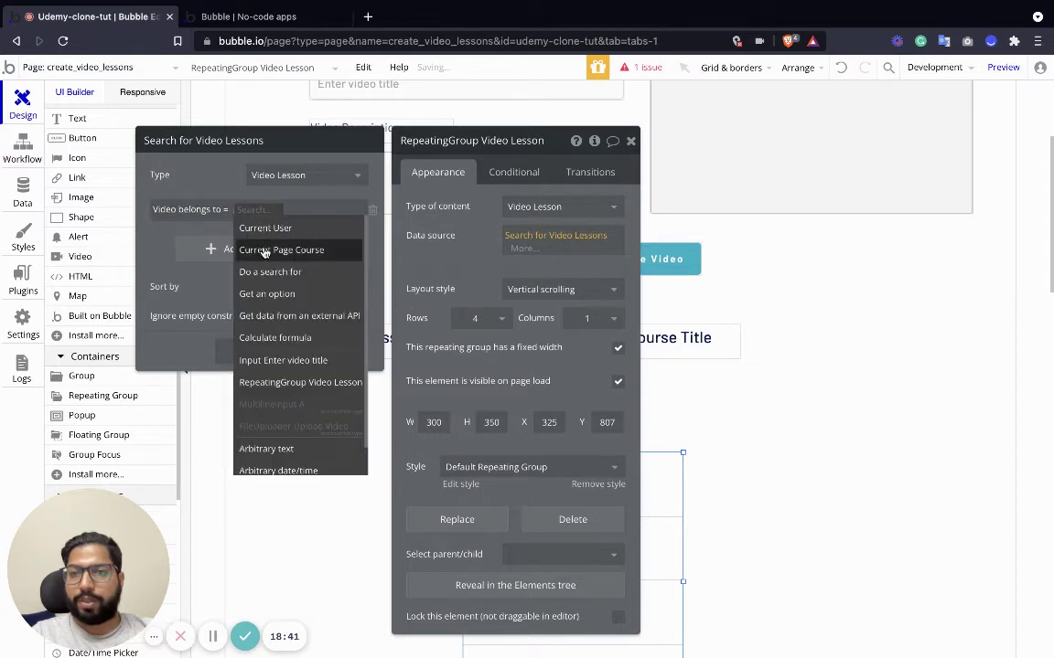
pyautogui.click(302, 250)
pyautogui.click(263, 355)
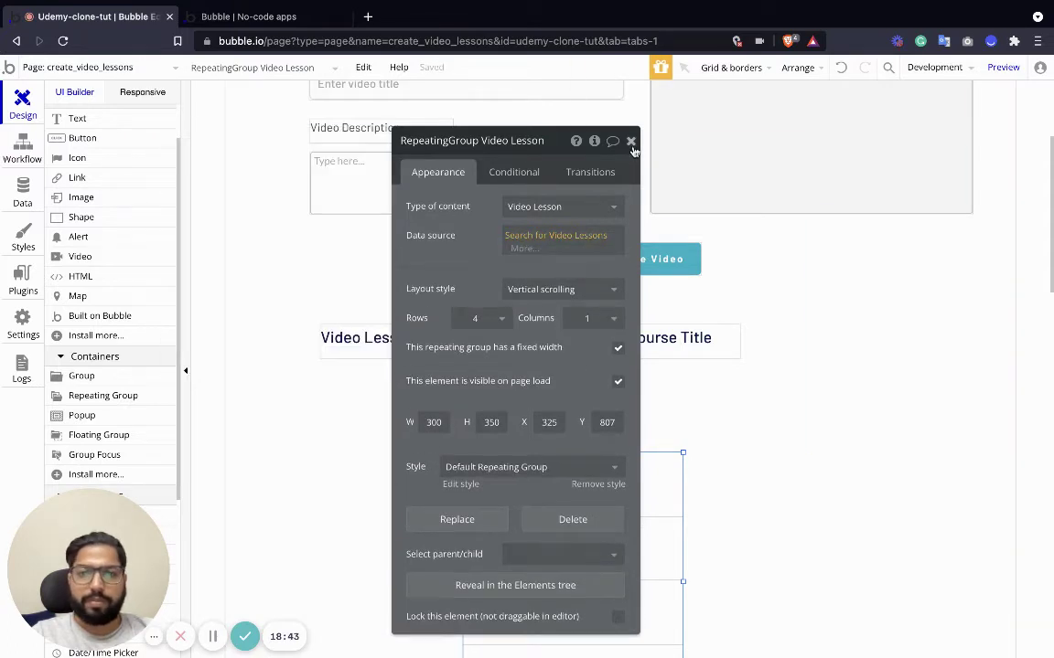
pyautogui.click(630, 140)
# Move the list left, widen it across the page, and set 1 row with Full list layout.
pyautogui.moveTo(572, 489); pyautogui.dragTo(449, 480)
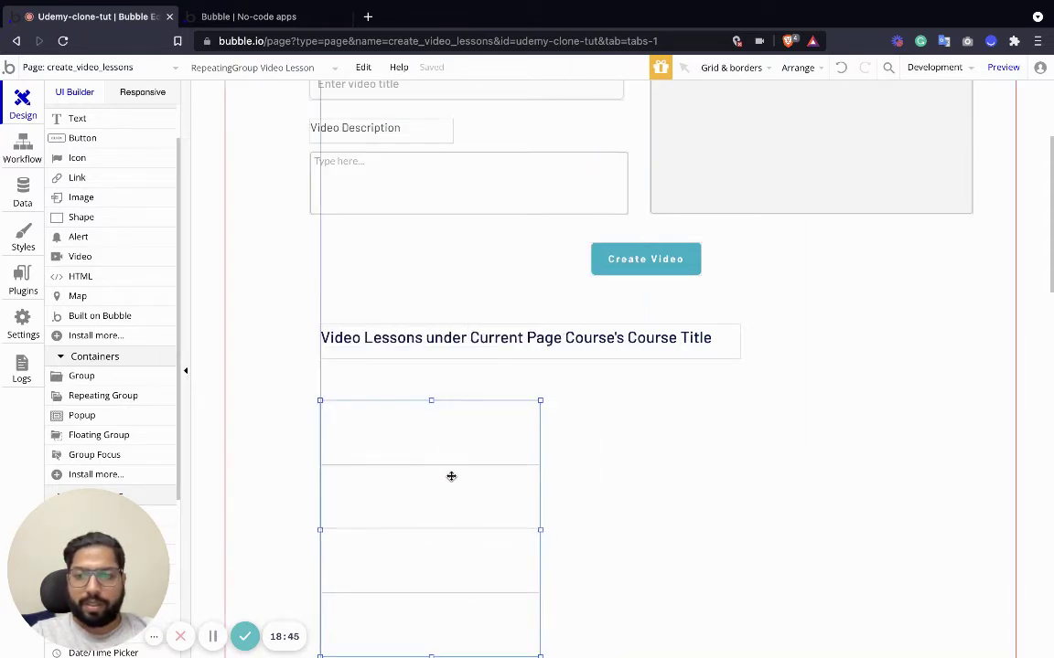
pyautogui.doubleClick(449, 480)
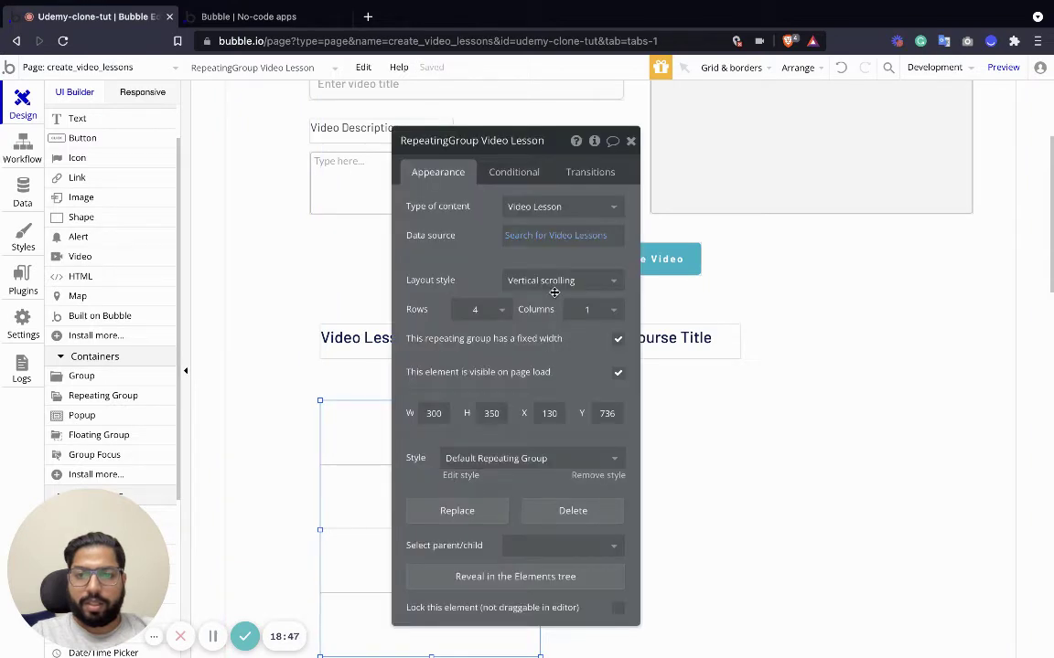
pyautogui.click(631, 141)
pyautogui.moveTo(541, 530); pyautogui.dragTo(962, 511)
pyautogui.scroll(-1, 601, 426)
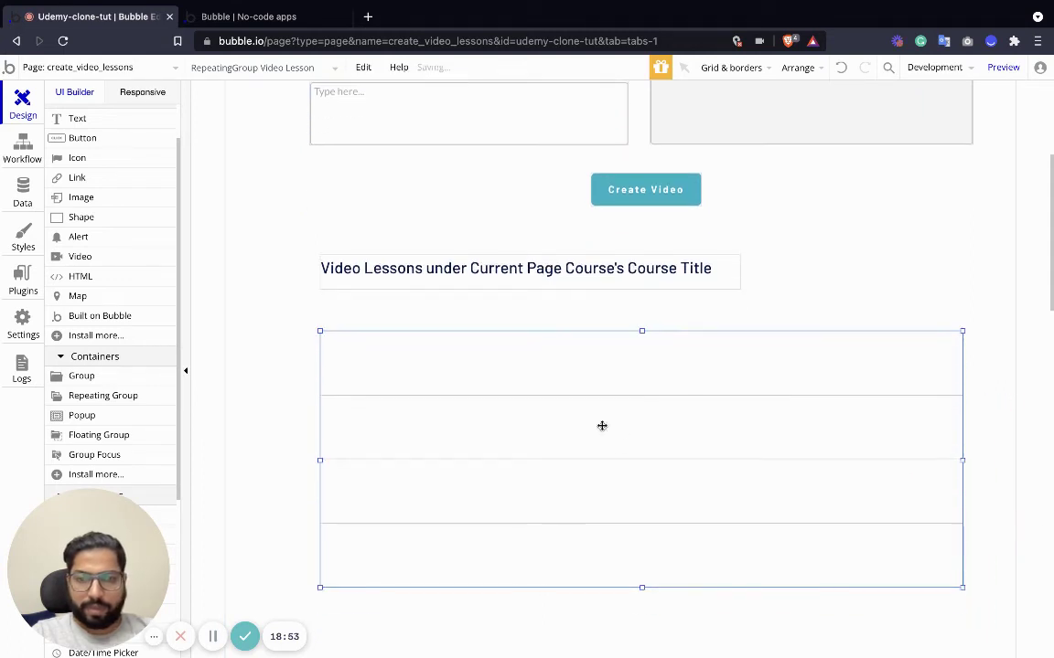
pyautogui.doubleClick(612, 476)
pyautogui.click(501, 309)
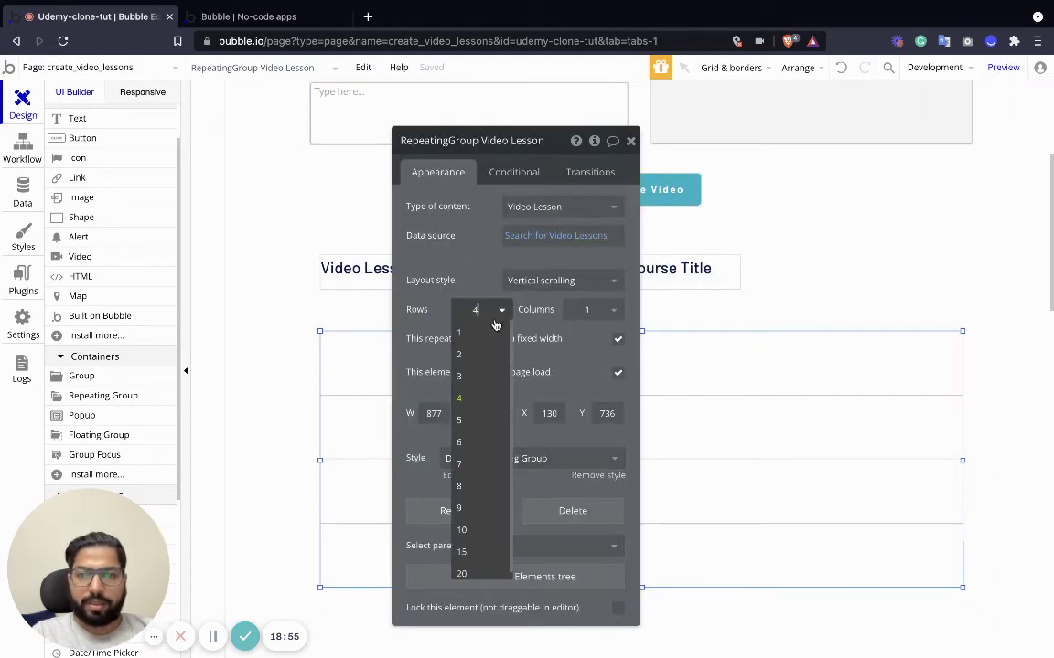
pyautogui.click(458, 298)
pyautogui.click(523, 281)
pyautogui.click(526, 345)
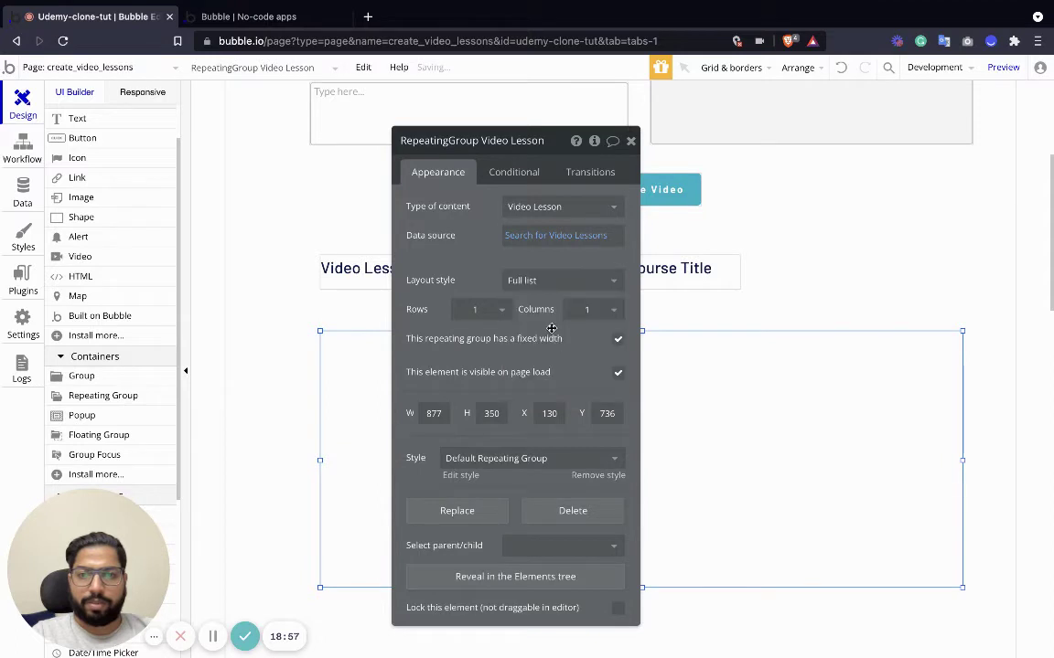
pyautogui.click(630, 141)
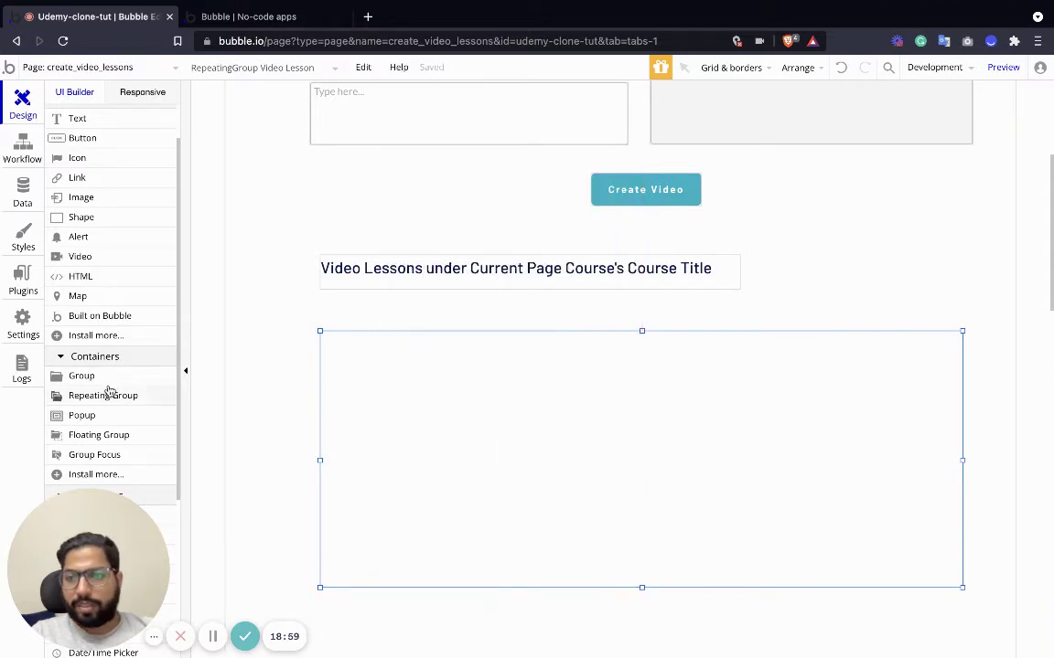
# Put a widened text showing Current cell's Video Lesson's Video Title in the cell, duplicated below.
pyautogui.scroll(2, 101, 356)
pyautogui.click(76, 174)
pyautogui.click(359, 370)
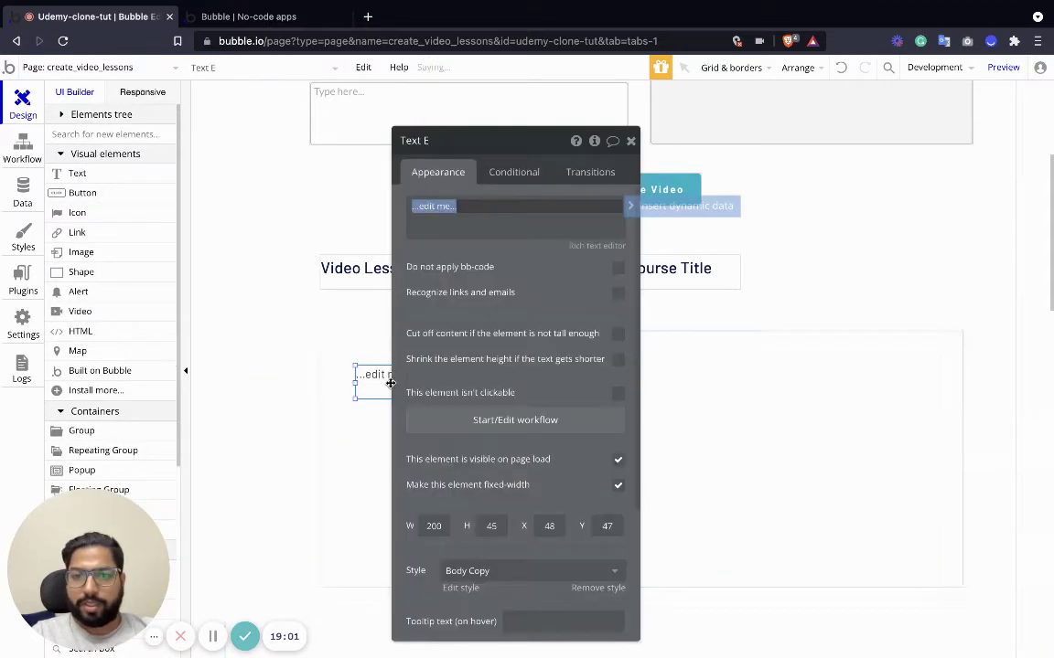
pyautogui.click(482, 232)
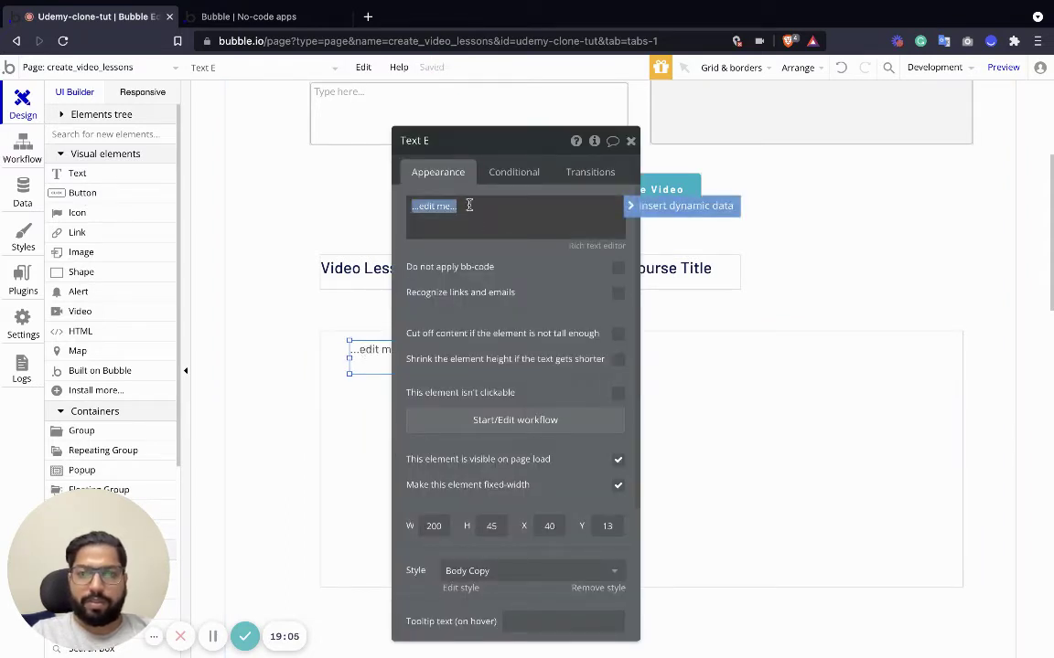
pyautogui.click(634, 206)
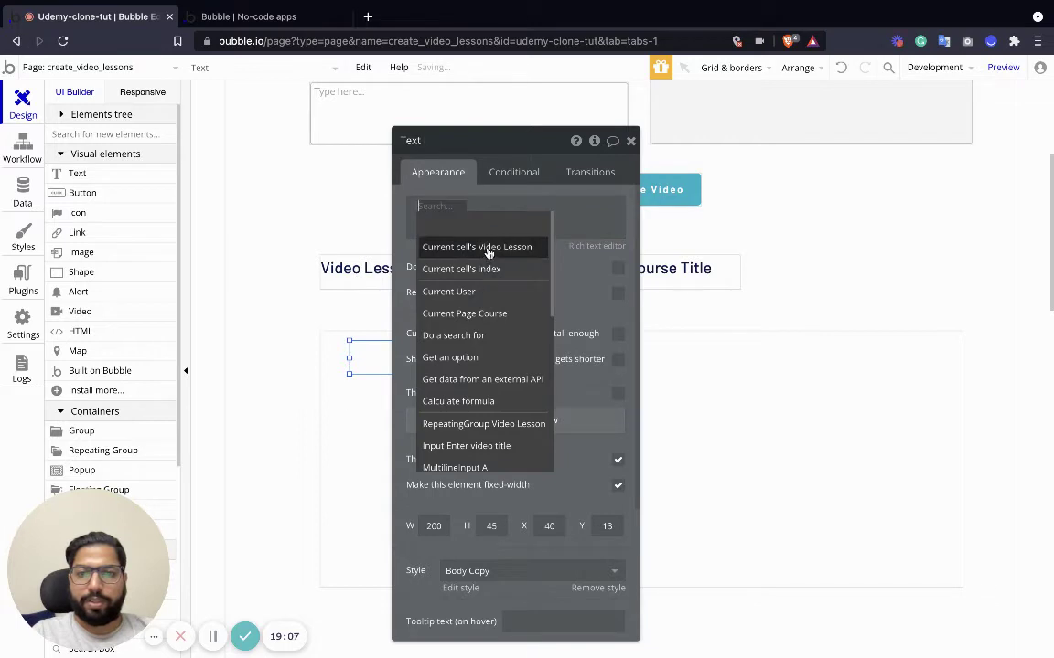
pyautogui.click(487, 249)
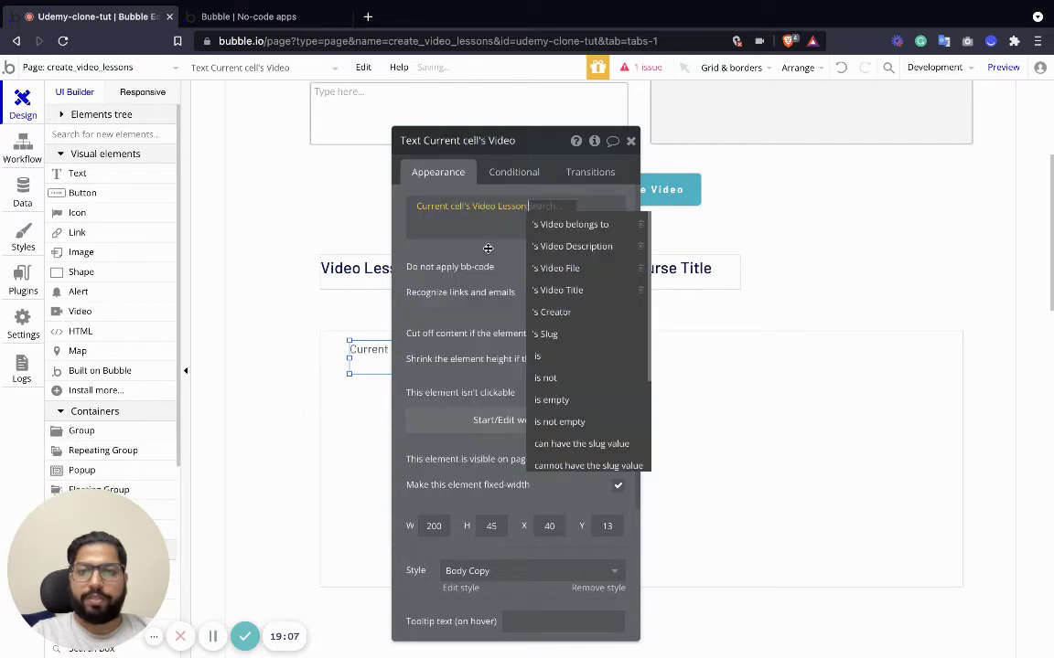
pyautogui.click(587, 291)
pyautogui.click(630, 140)
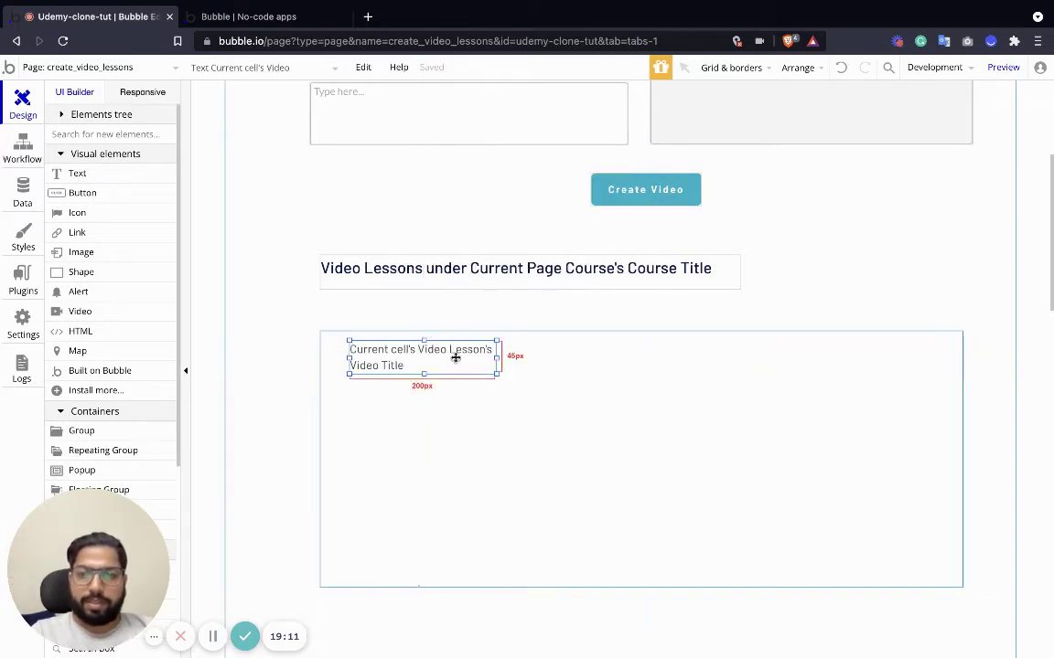
pyautogui.moveTo(497, 375); pyautogui.dragTo(621, 364)
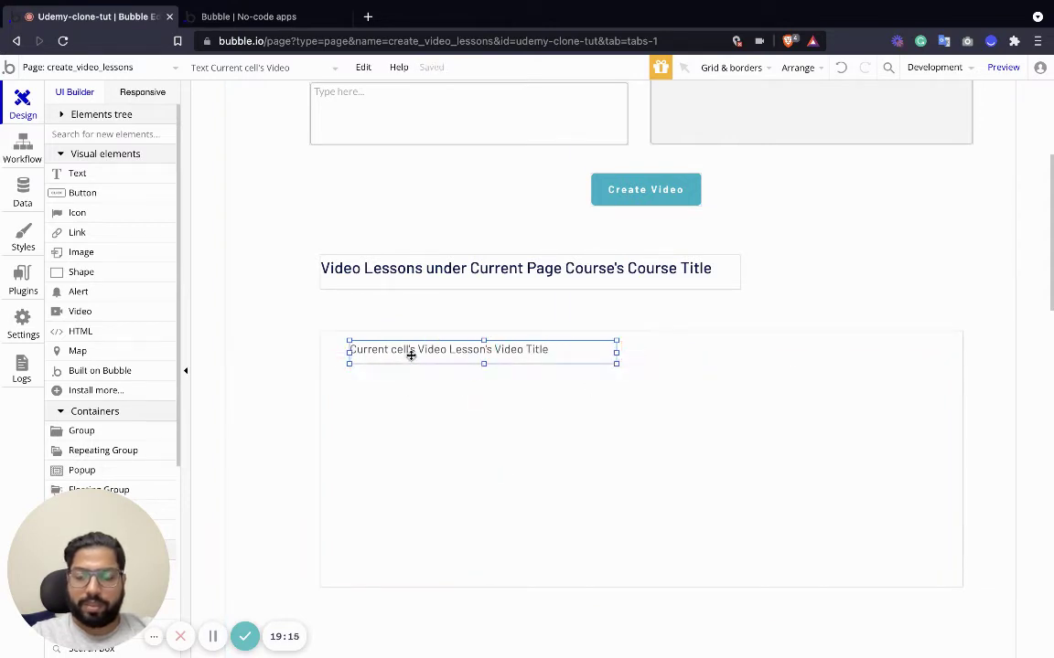
pyautogui.moveTo(414, 358); pyautogui.dragTo(405, 391)
# Switch the copied text to show the lesson's Video Description.
pyautogui.doubleClick(405, 391)
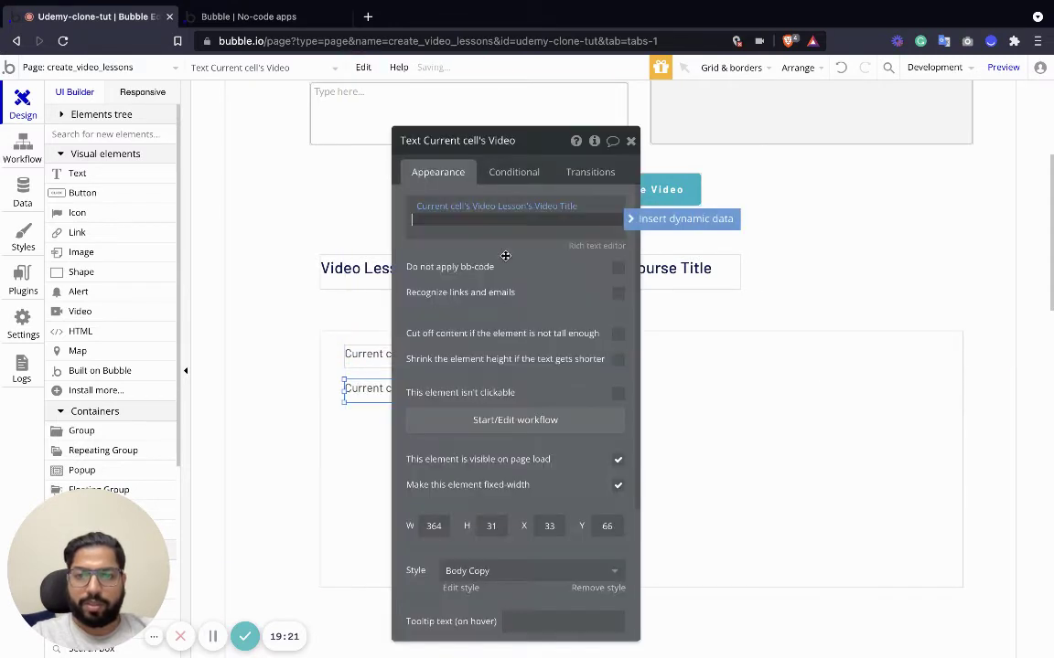
pyautogui.click(553, 207)
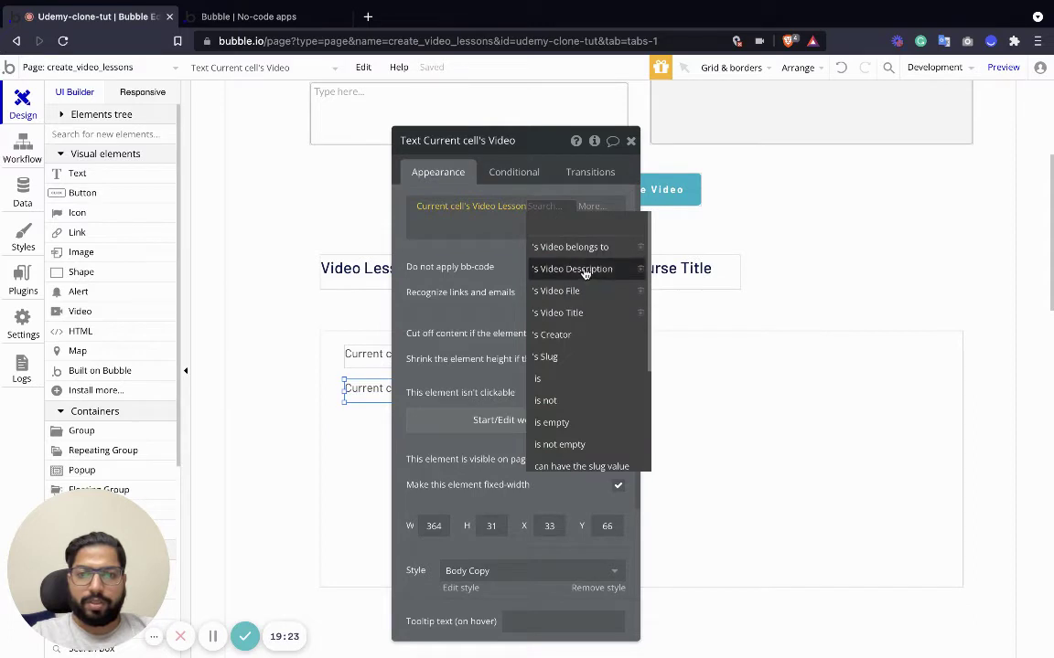
pyautogui.click(574, 270)
pyautogui.click(630, 142)
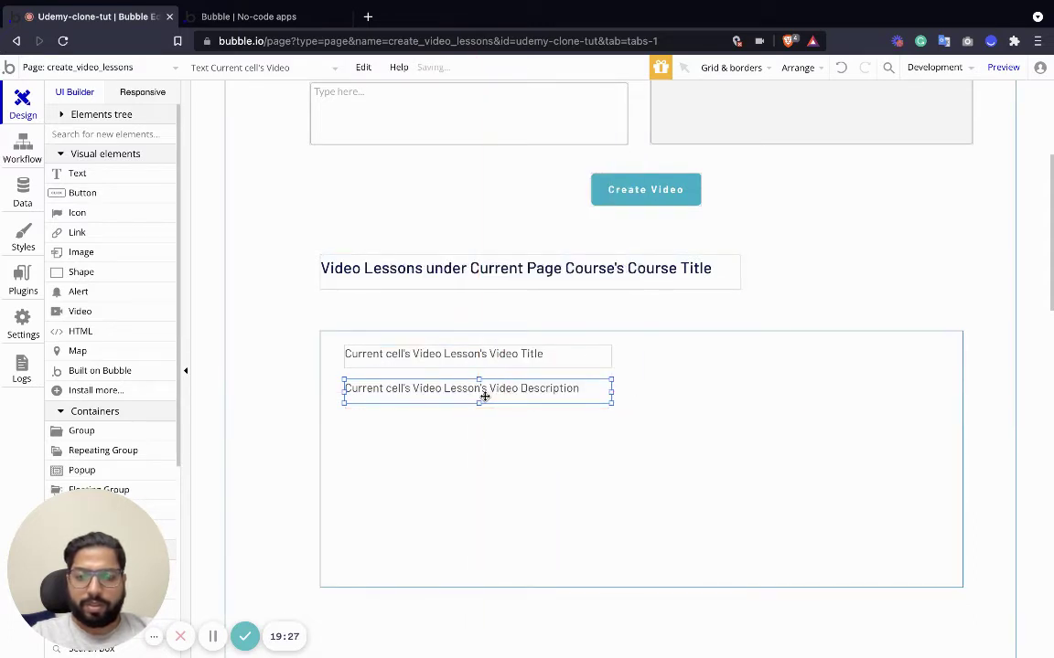
# Paste another copy below the description and set it to show the lesson's Video File.
pyautogui.hotkey('ctrl', 'c')
pyautogui.hotkey('ctrl', 'v')
pyautogui.moveTo(504, 399); pyautogui.dragTo(501, 433)
pyautogui.doubleClick(501, 432)
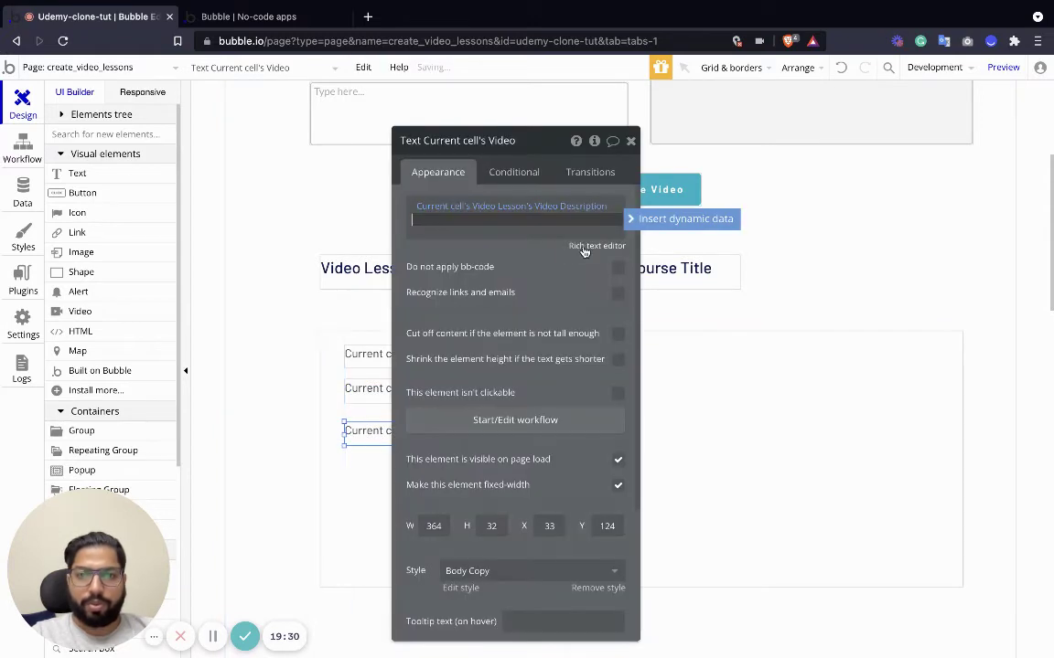
pyautogui.click(554, 207)
pyautogui.click(569, 292)
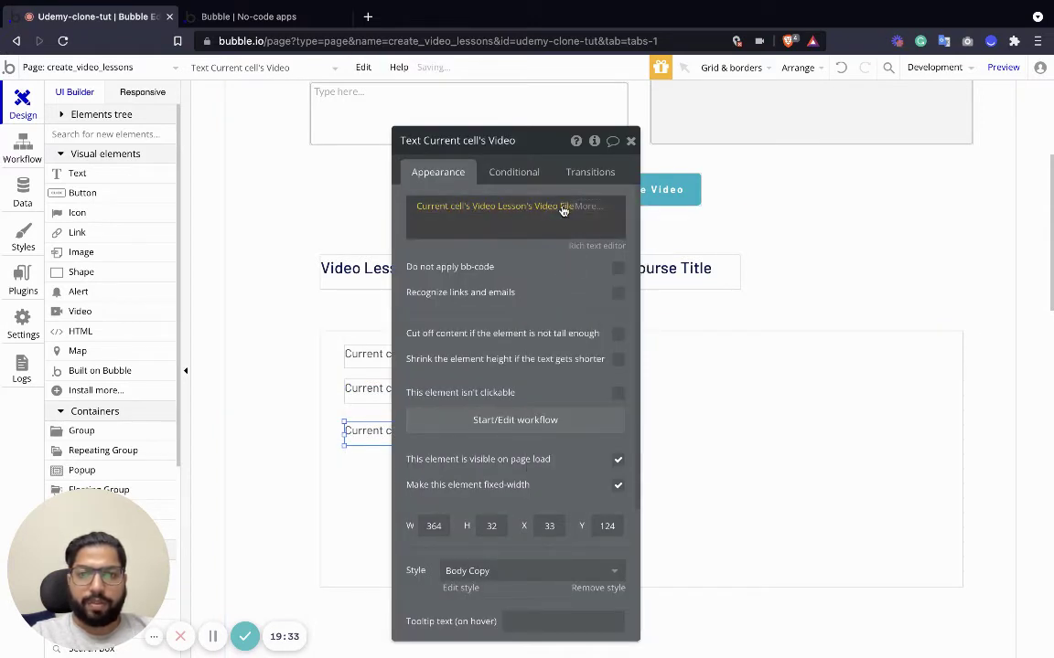
pyautogui.click(554, 206)
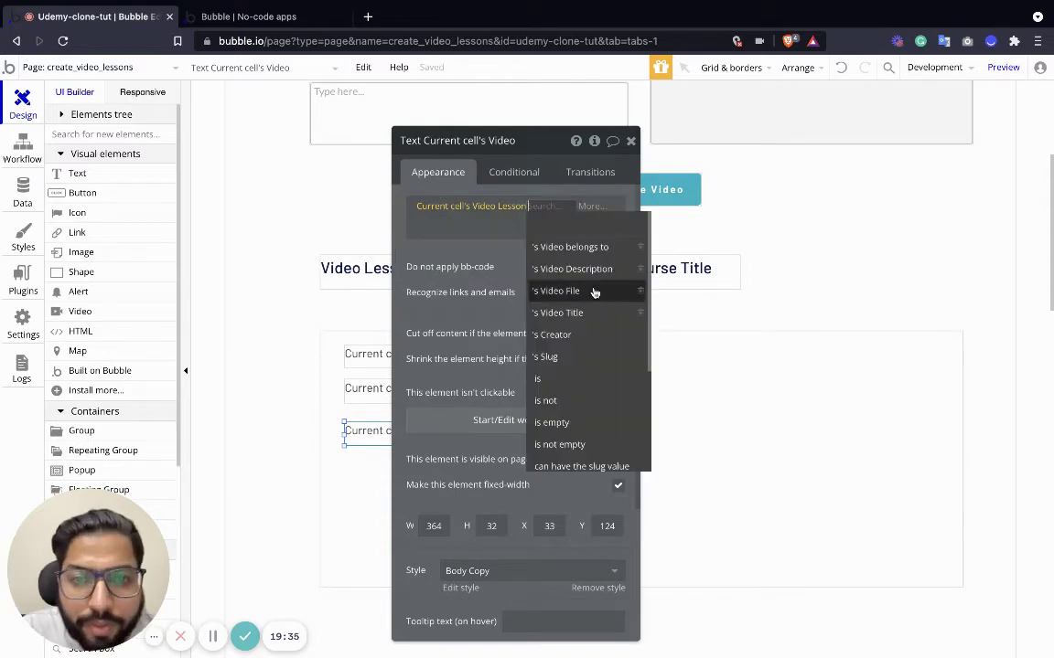
pyautogui.scroll(-3, 595, 298)
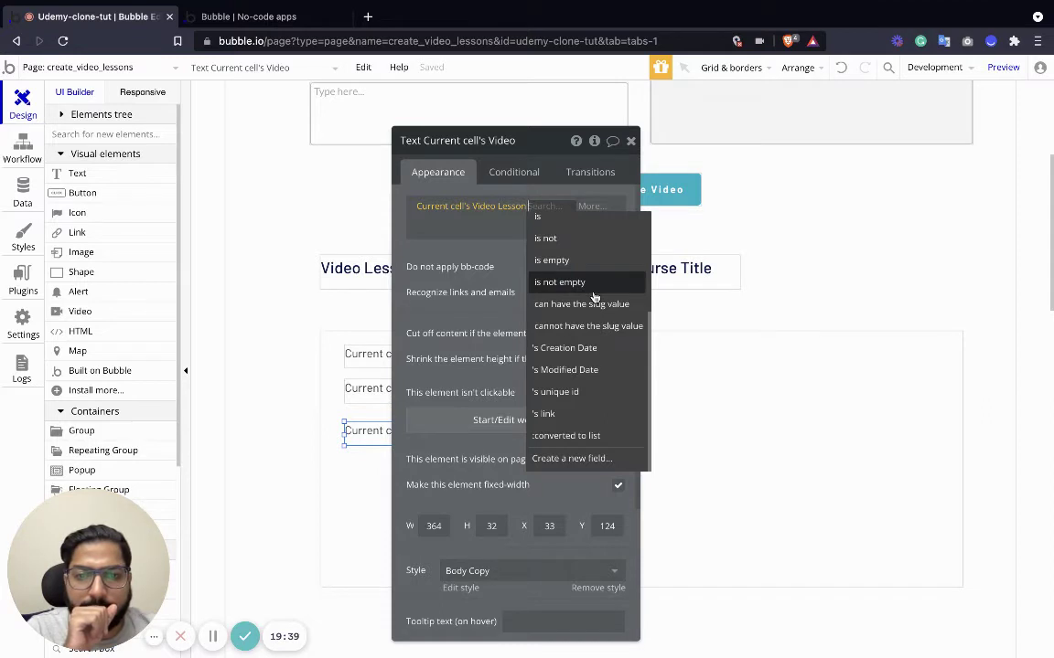
pyautogui.scroll(2, 593, 294)
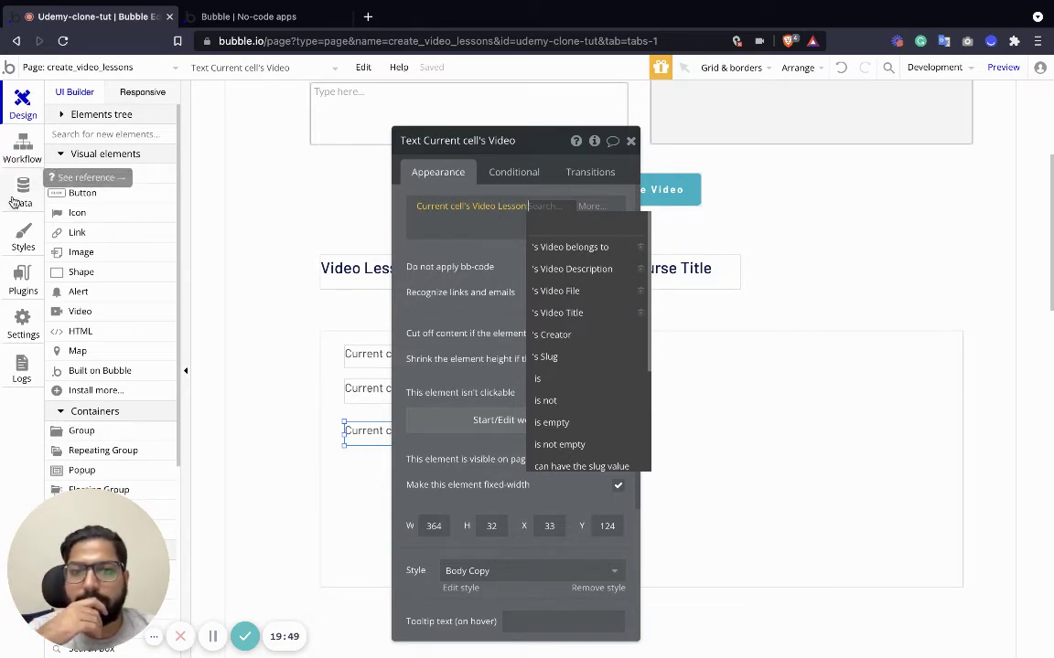
# Review the Video Lesson data fields in the Data tab, then return to Design.
pyautogui.click(17, 197)
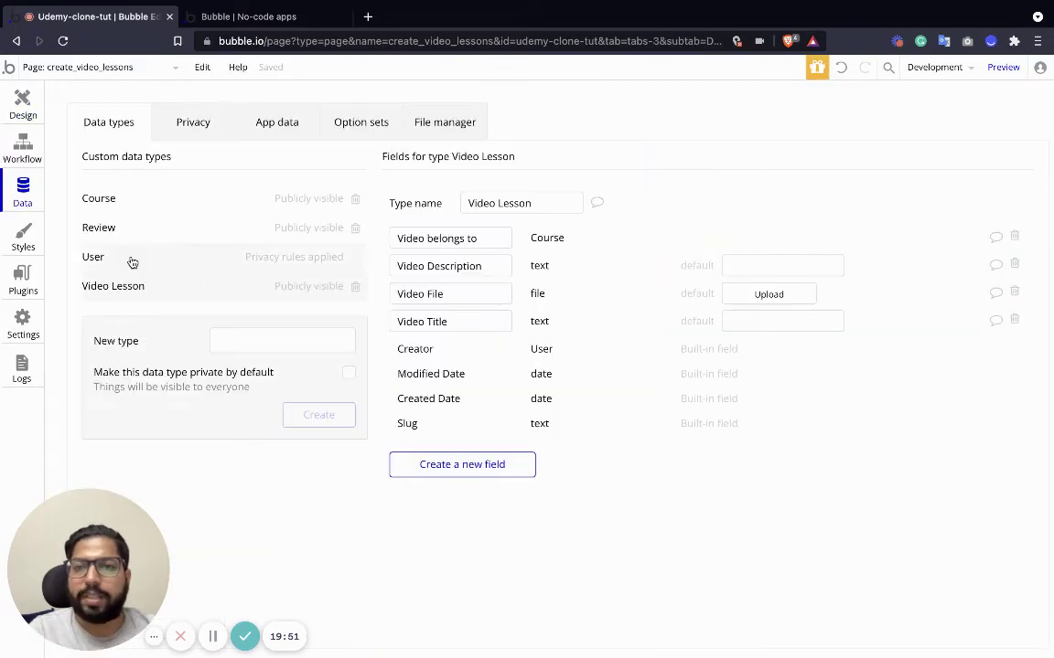
pyautogui.click(467, 466)
pyautogui.click(608, 266)
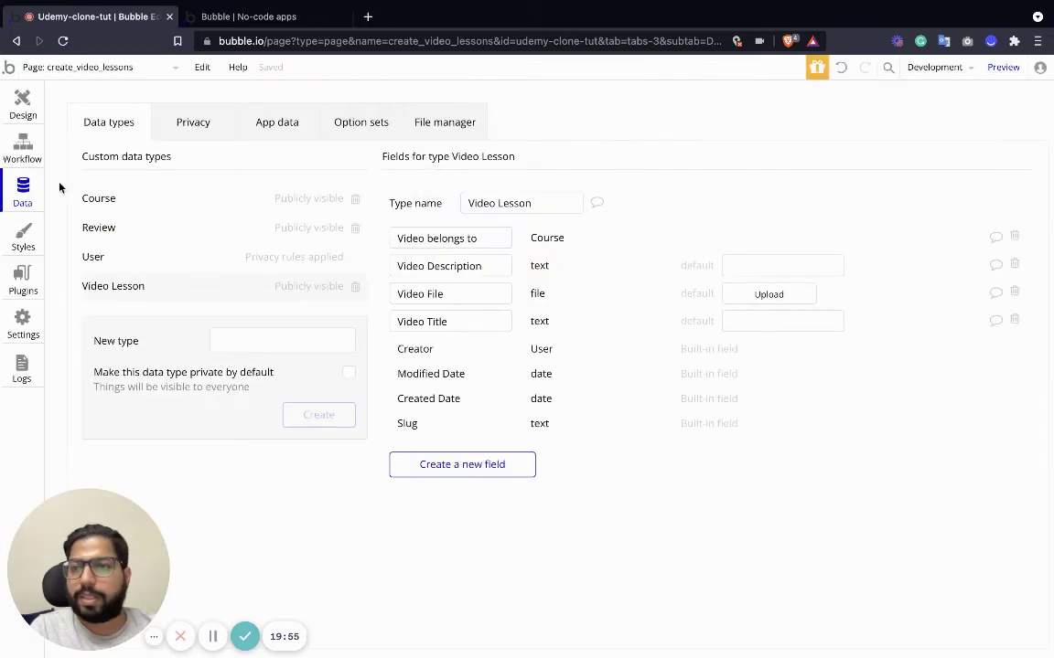
pyautogui.click(22, 97)
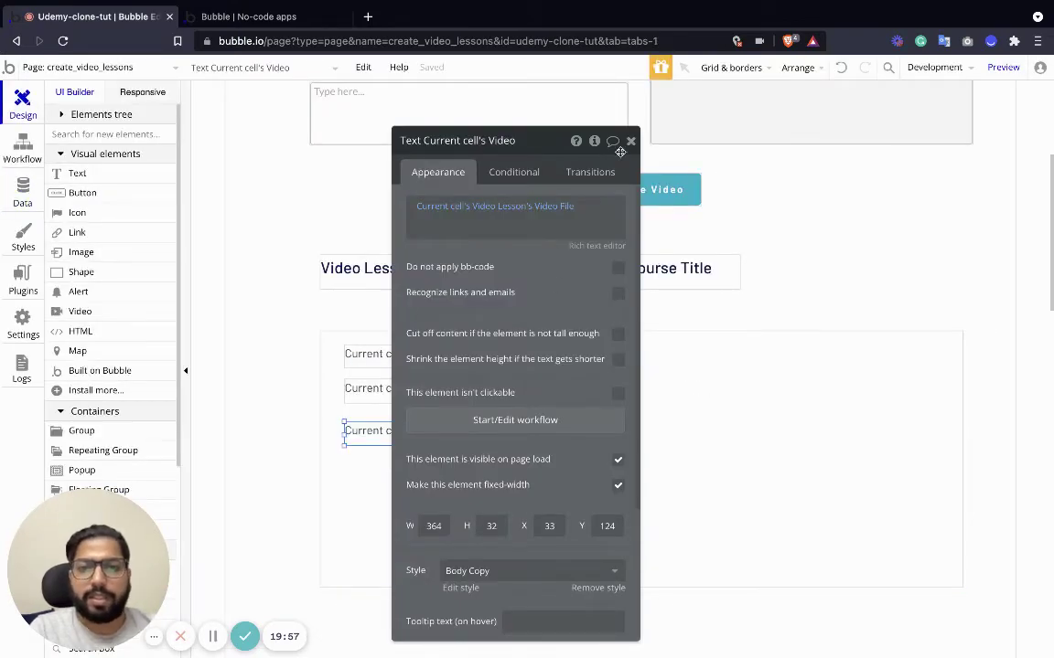
# Delete the Video File text from the lesson list cell.
pyautogui.click(624, 143)
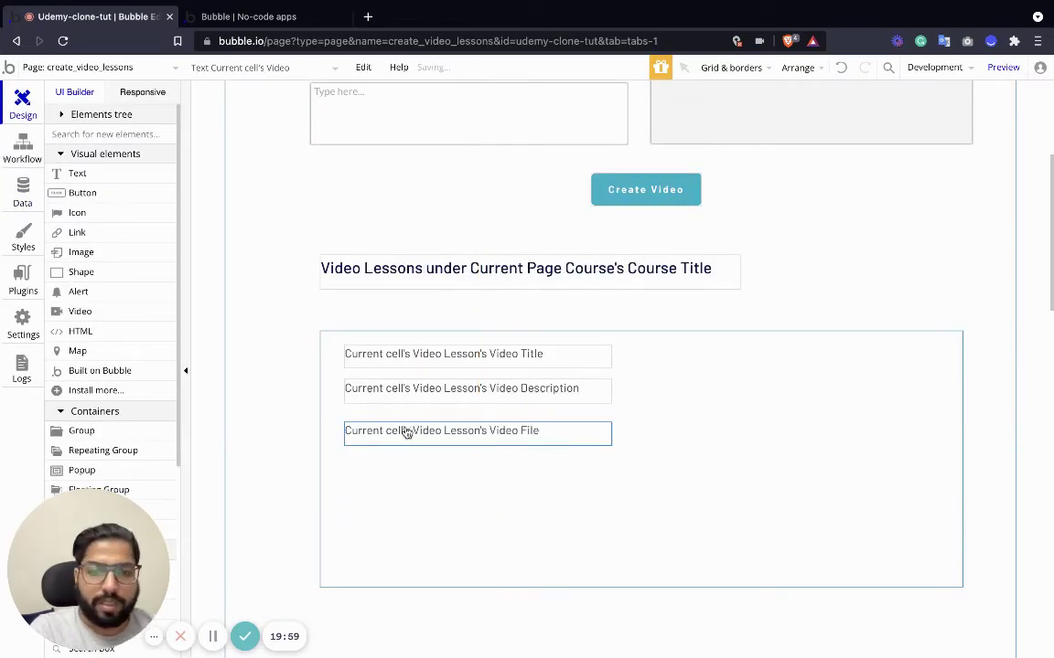
pyautogui.press('Delete')
pyautogui.click(392, 392)
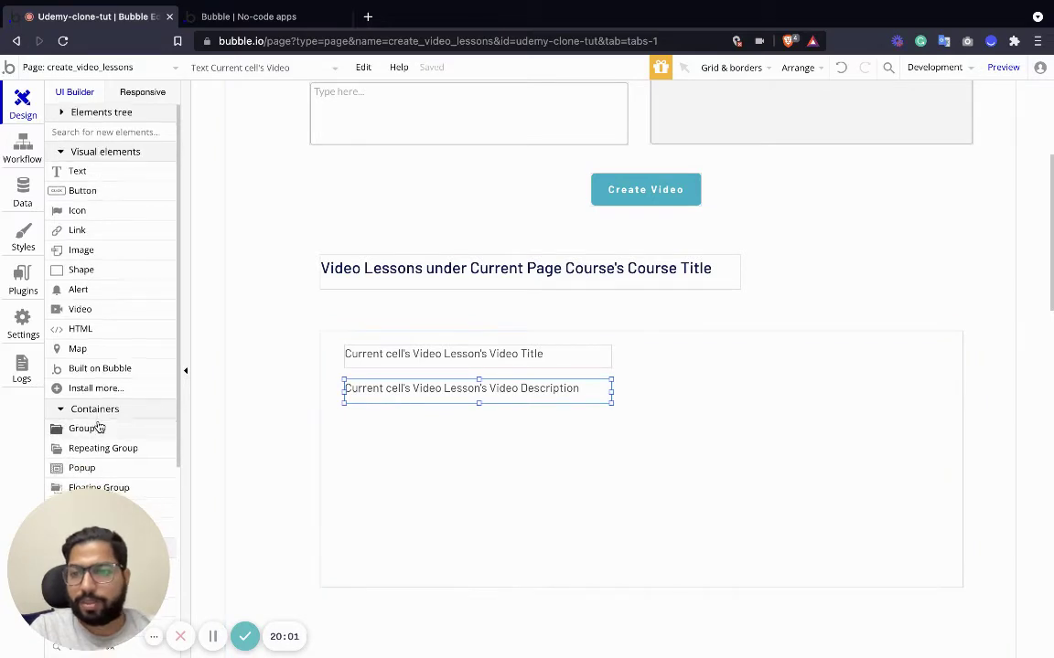
pyautogui.scroll(-2, 92, 403)
pyautogui.scroll(2, 82, 320)
pyautogui.press('Escape')
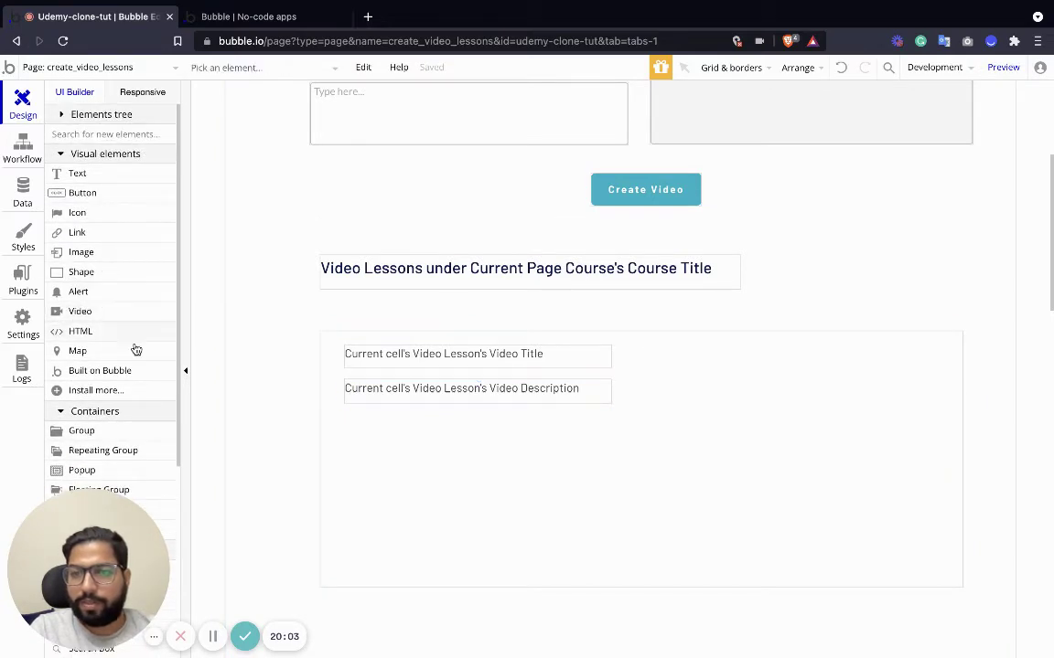
# Add a video player at the right of the lesson cell and shrink it.
pyautogui.moveTo(81, 311); pyautogui.dragTo(732, 352)
pyautogui.moveTo(772, 403); pyautogui.dragTo(696, 402)
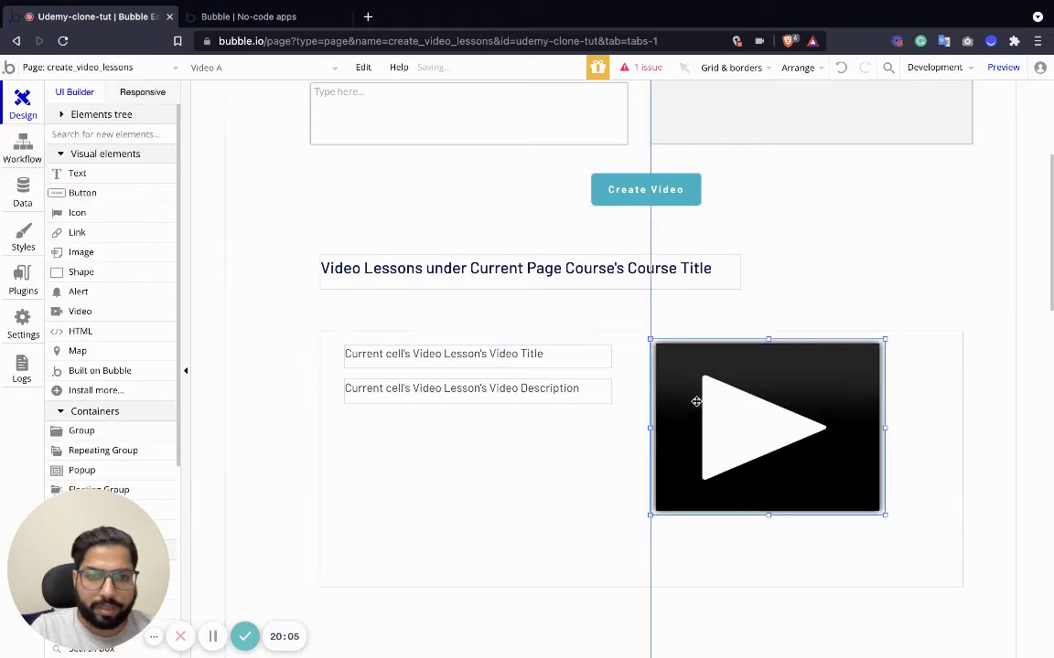
pyautogui.moveTo(884, 515); pyautogui.dragTo(758, 438)
pyautogui.moveTo(695, 405); pyautogui.dragTo(693, 406)
pyautogui.moveTo(753, 432); pyautogui.dragTo(870, 383)
# Widen the title and description texts, trim the player, and make the description taller.
pyautogui.click(596, 399)
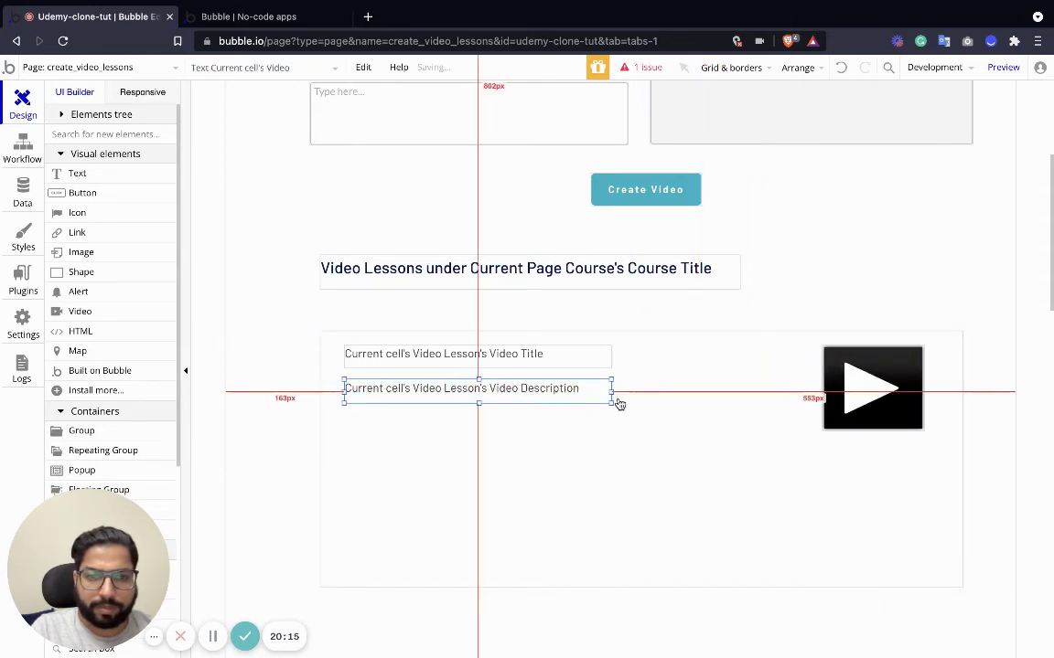
pyautogui.moveTo(611, 392); pyautogui.dragTo(774, 391)
pyautogui.click(569, 359)
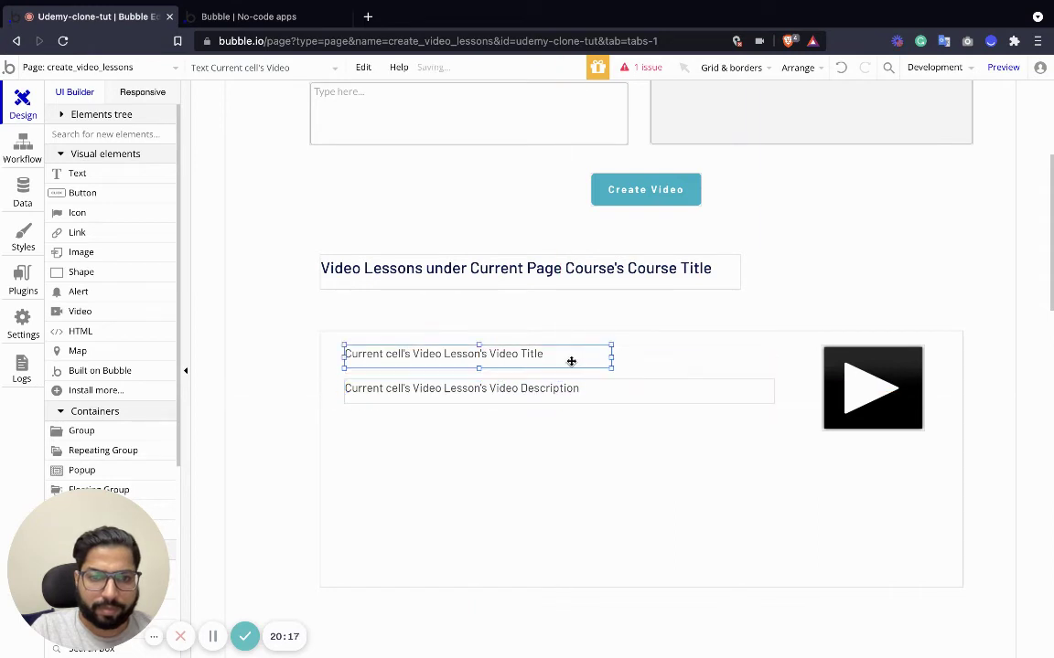
pyautogui.moveTo(610, 355); pyautogui.dragTo(770, 355)
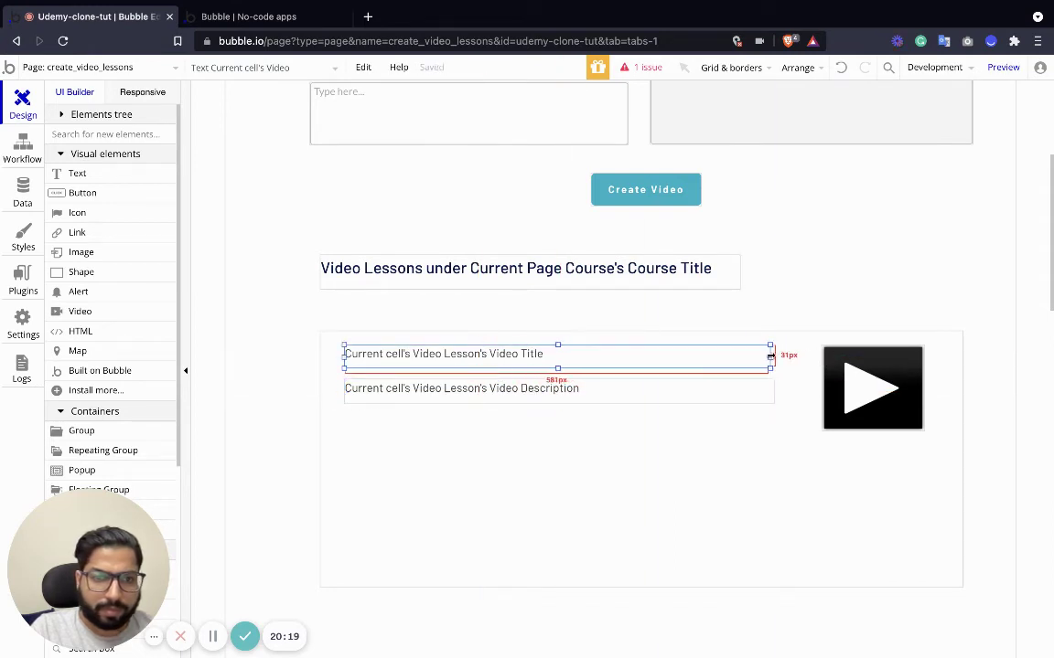
pyautogui.click(827, 426)
pyautogui.moveTo(823, 430)
pyautogui.mouseDown()
pyautogui.moveTo(829, 440)
pyautogui.moveTo(805, 437)
pyautogui.mouseUp()
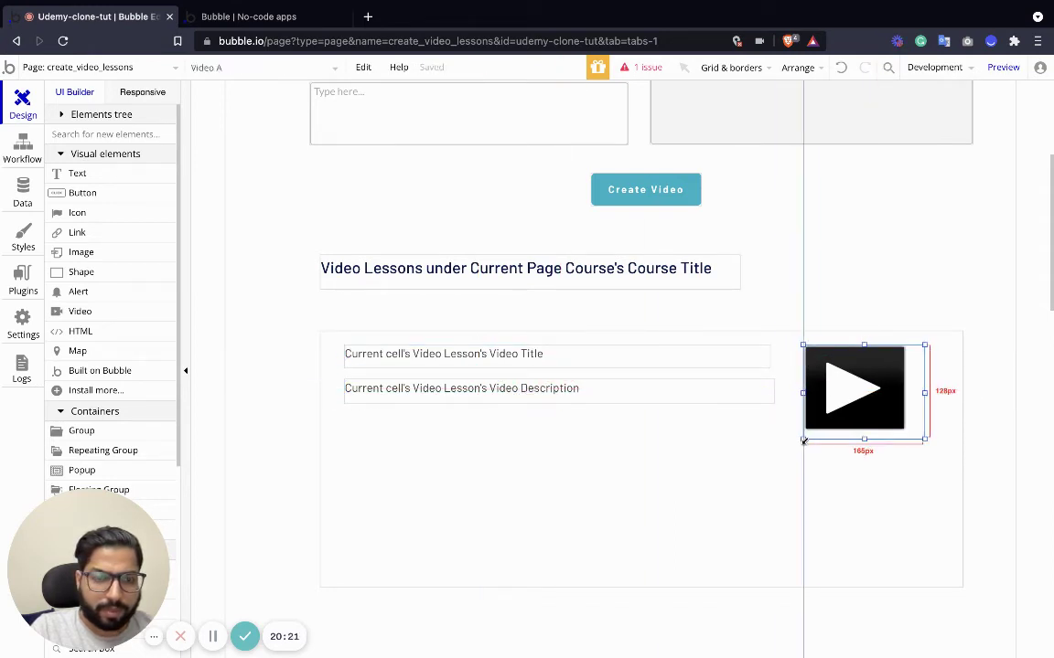
pyautogui.click(695, 399)
pyautogui.moveTo(560, 403); pyautogui.dragTo(560, 440)
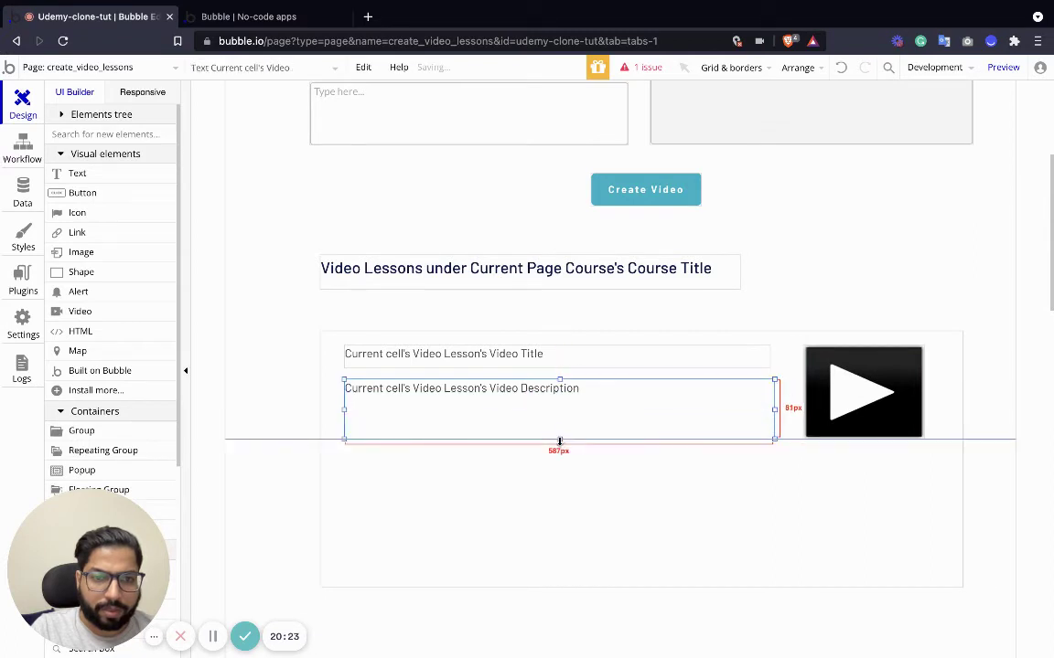
pyautogui.click(823, 378)
# Set the video player's Video ID to Current cell's Video Lesson's Video File.
pyautogui.doubleClick(864, 419)
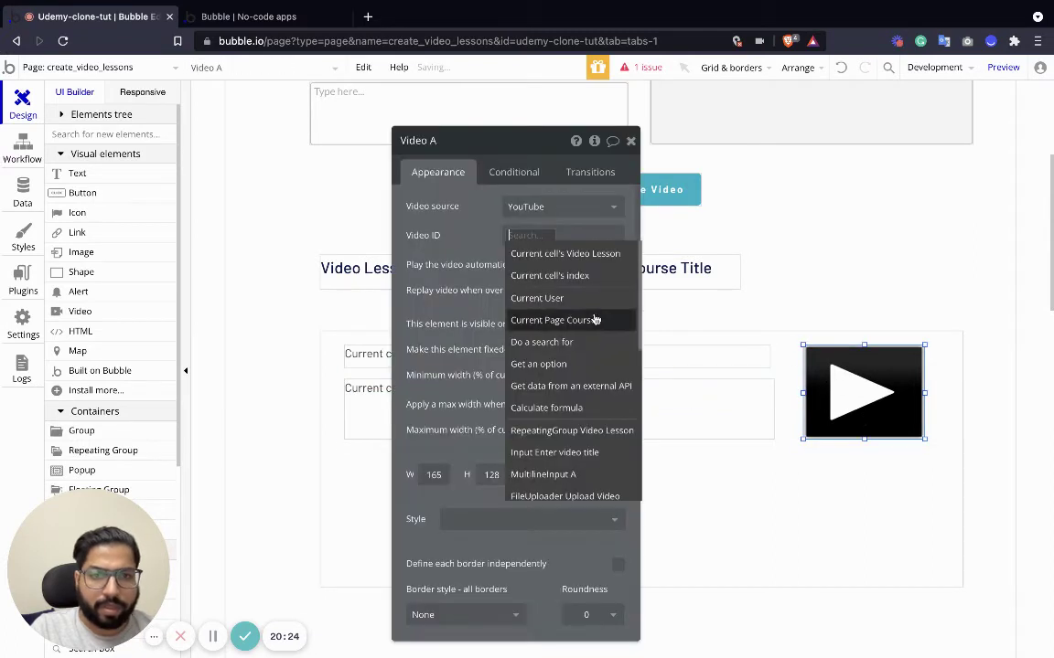
pyautogui.click(552, 252)
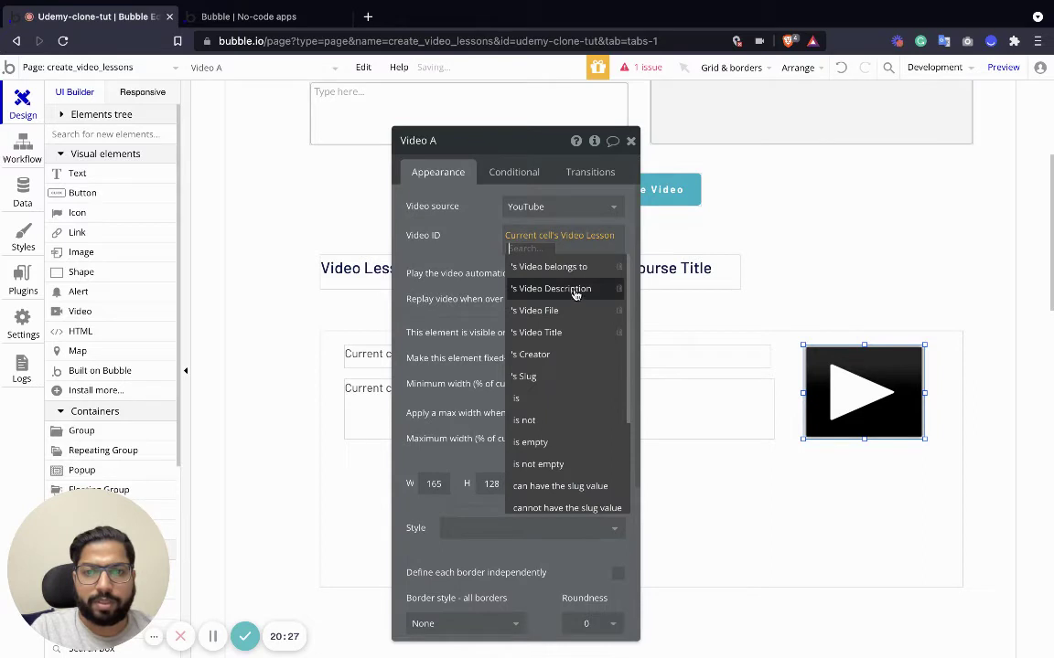
pyautogui.click(537, 310)
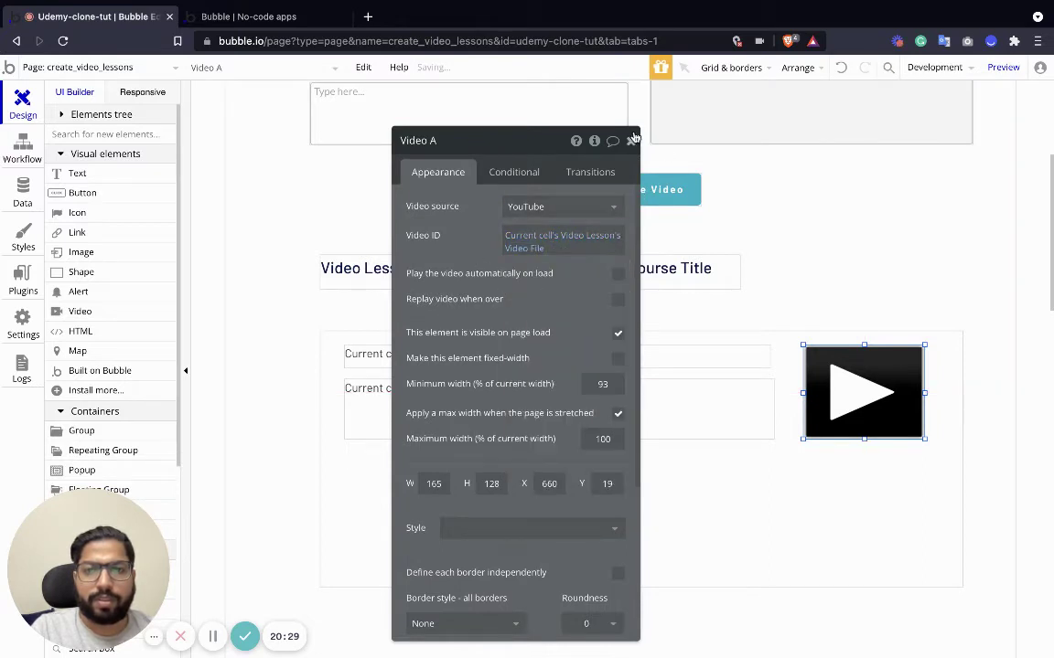
pyautogui.click(632, 140)
# Shorten the Video Lesson repeating group from 350 px to 180 px tall.
pyautogui.click(710, 508)
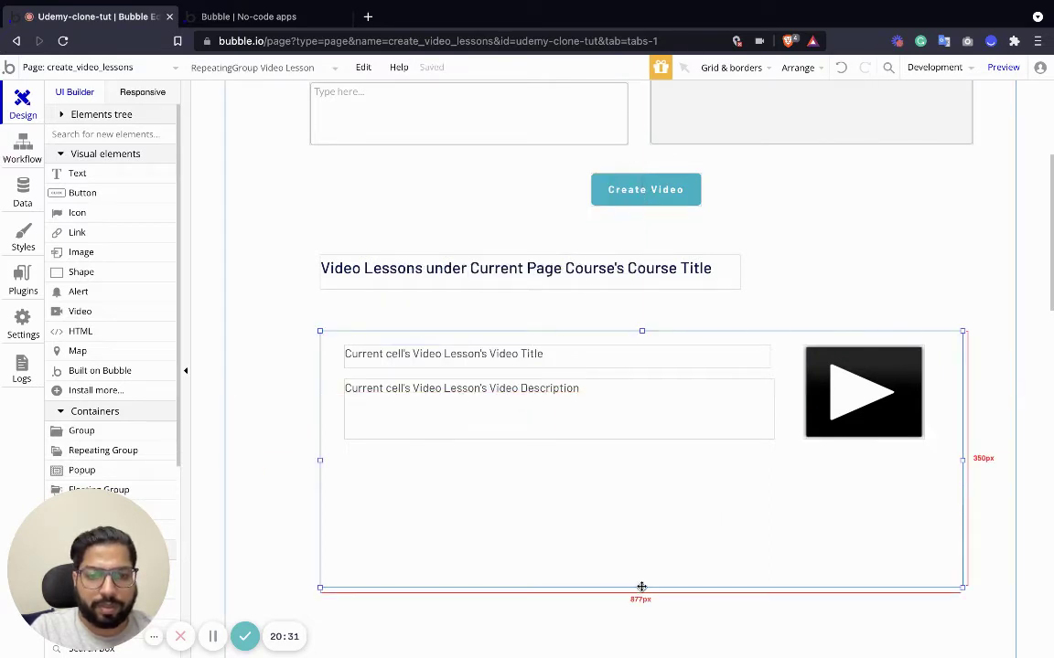
pyautogui.moveTo(642, 587); pyautogui.dragTo(641, 452)
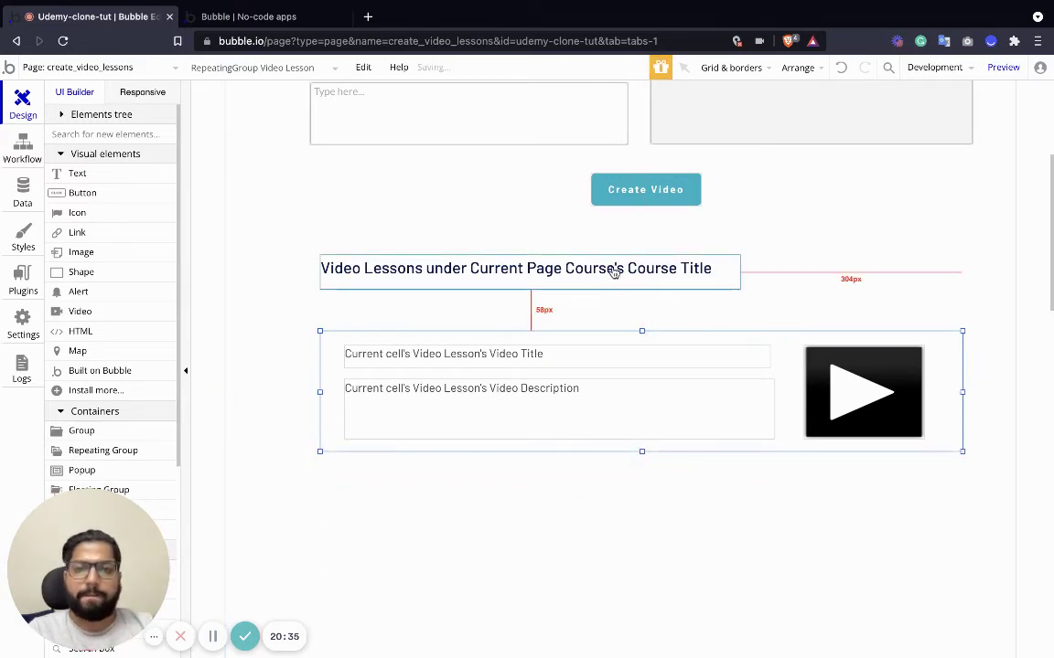
pyautogui.rightClick(668, 476)
pyautogui.click(538, 508)
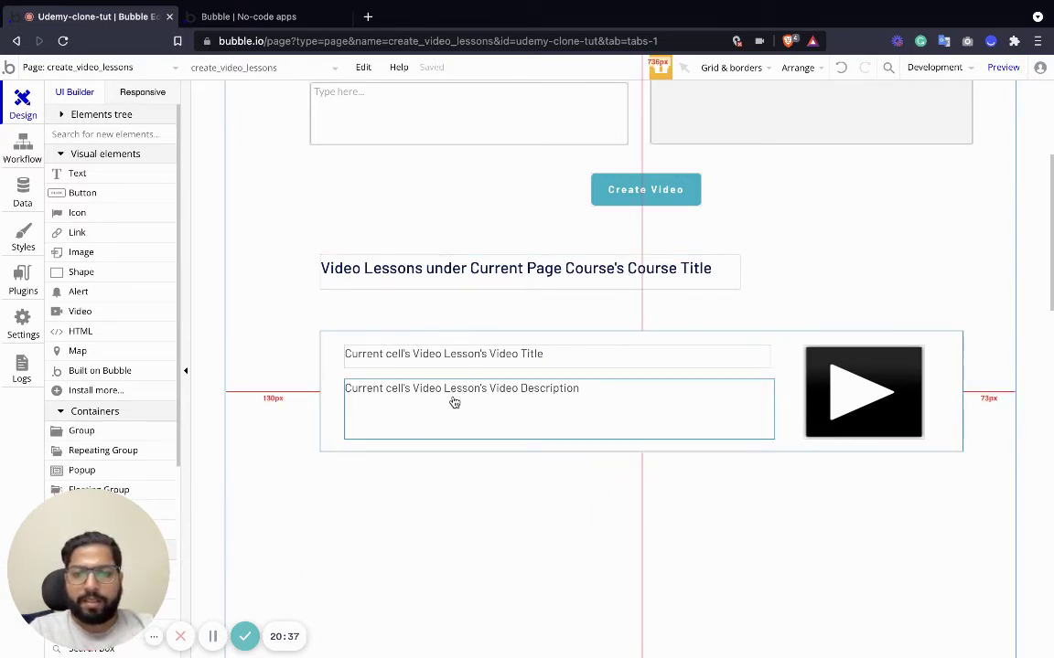
pyautogui.scroll(5, 585, 416)
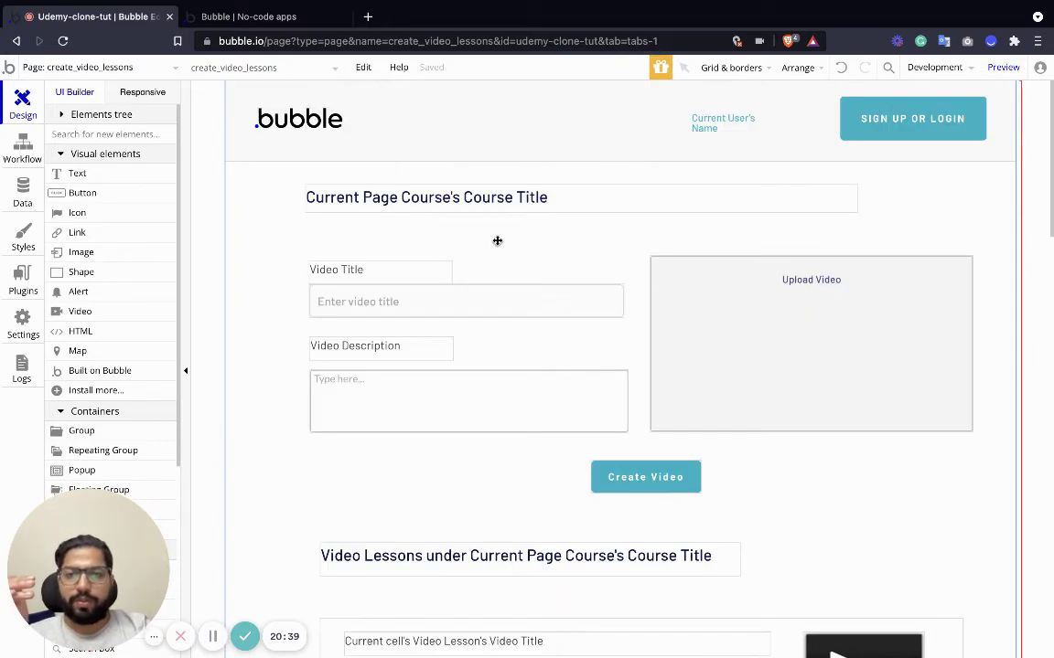
pyautogui.scroll(-5, 484, 394)
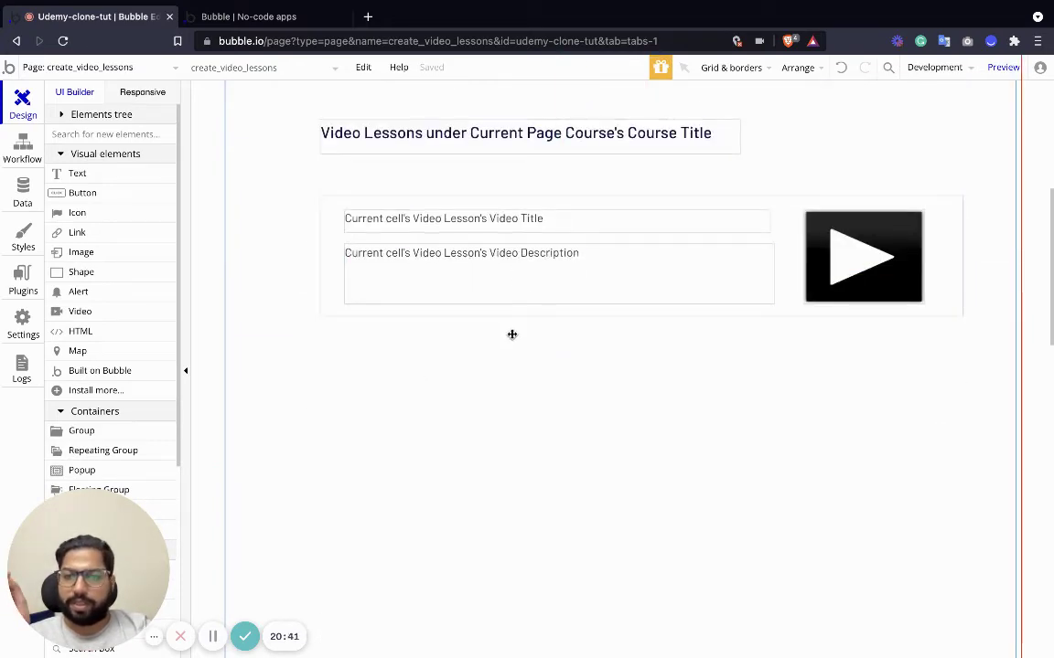
pyautogui.scroll(5, 512, 331)
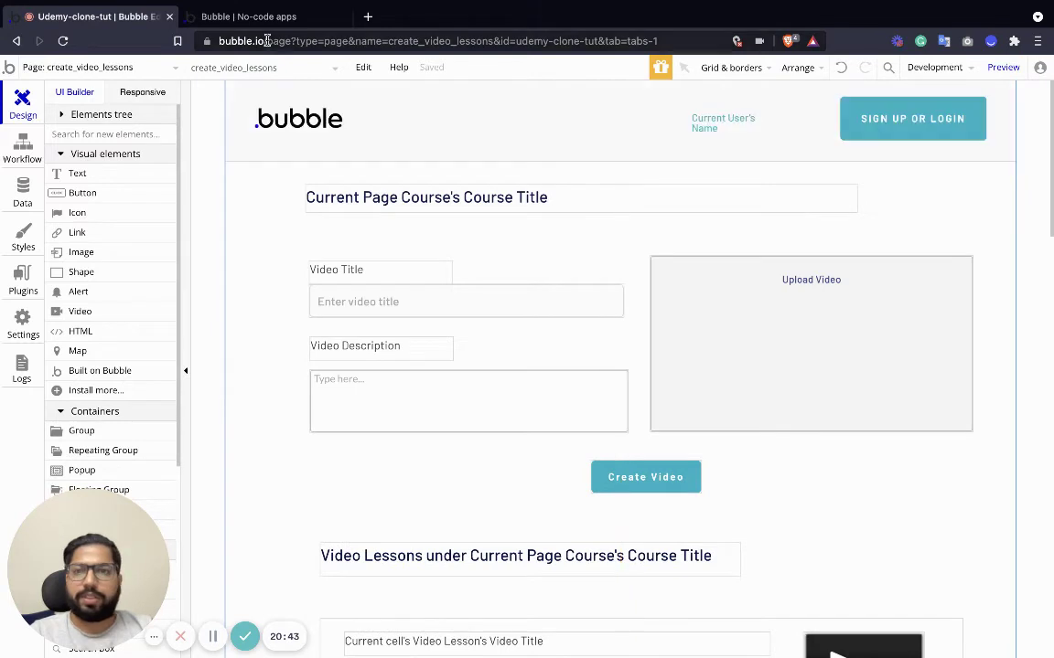
pyautogui.scroll(-1, 611, 400)
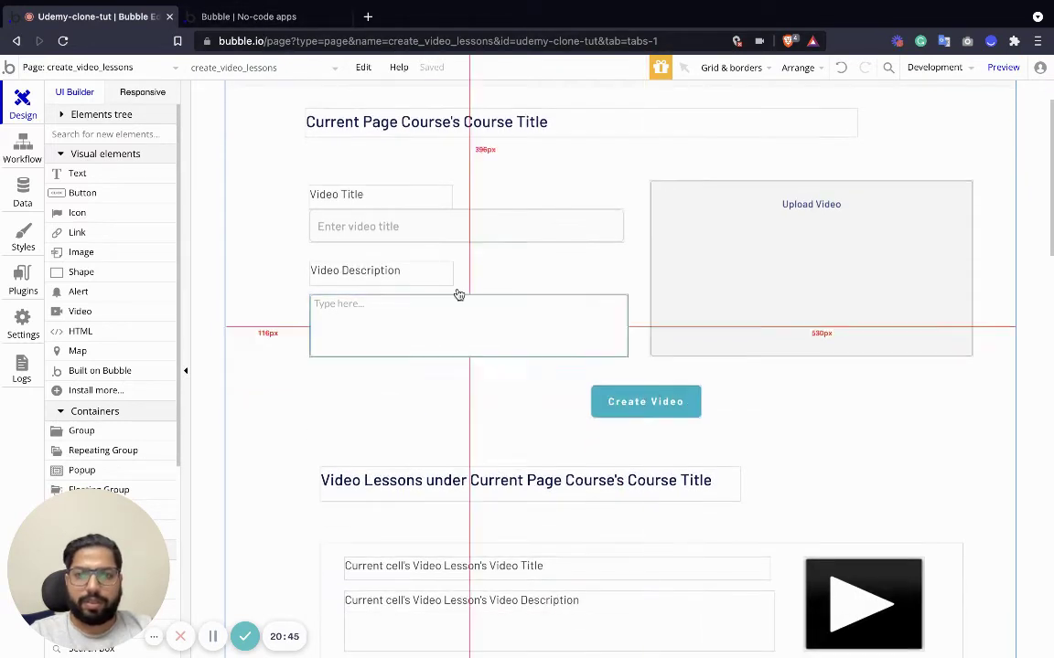
pyautogui.scroll(1, 301, 228)
pyautogui.click(170, 68)
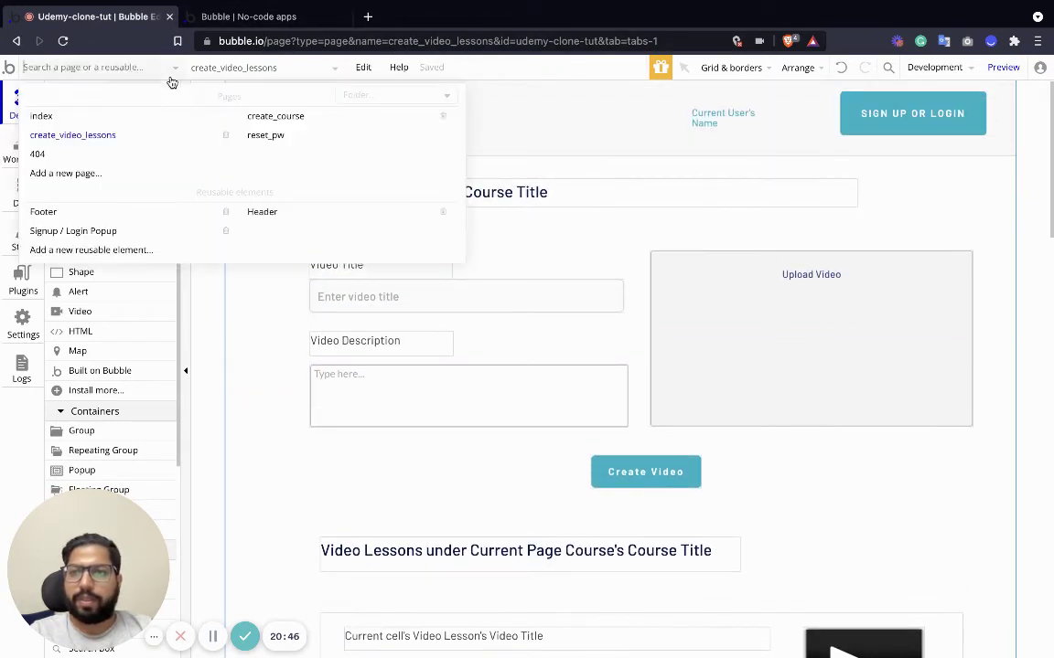
pyautogui.click(274, 119)
pyautogui.scroll(-4, 491, 404)
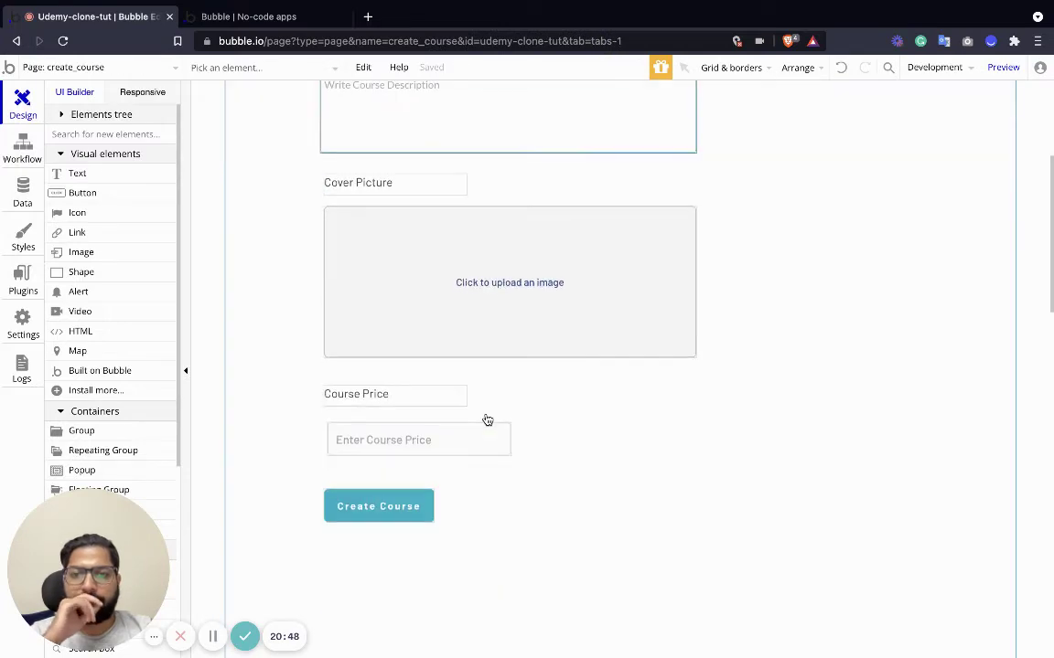
pyautogui.click(386, 510)
pyautogui.doubleClick(386, 510)
pyautogui.click(496, 271)
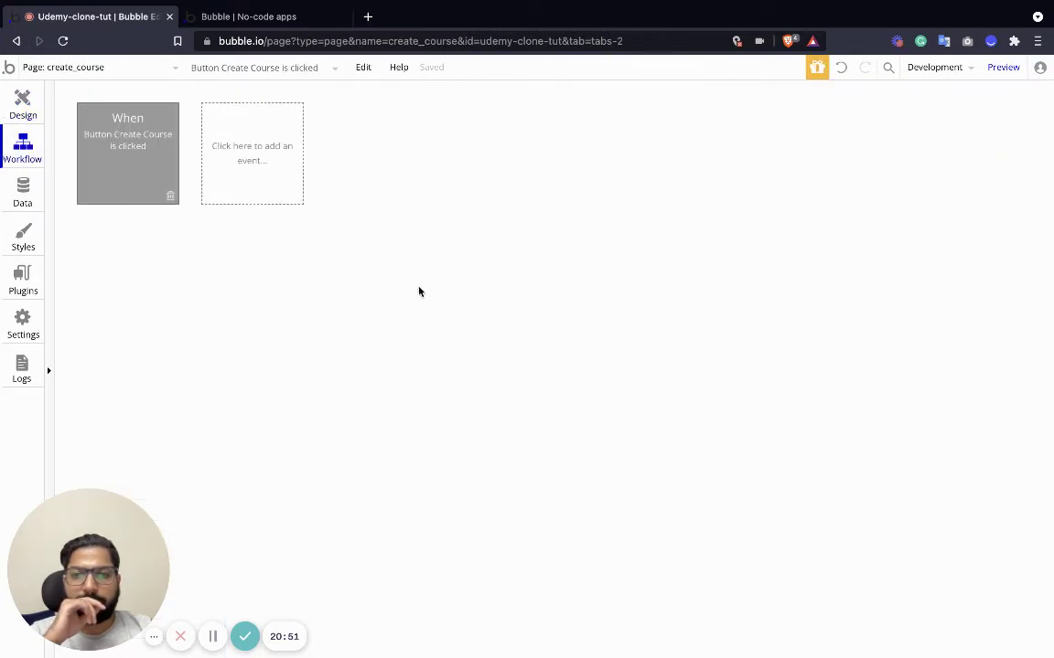
pyautogui.click(138, 252)
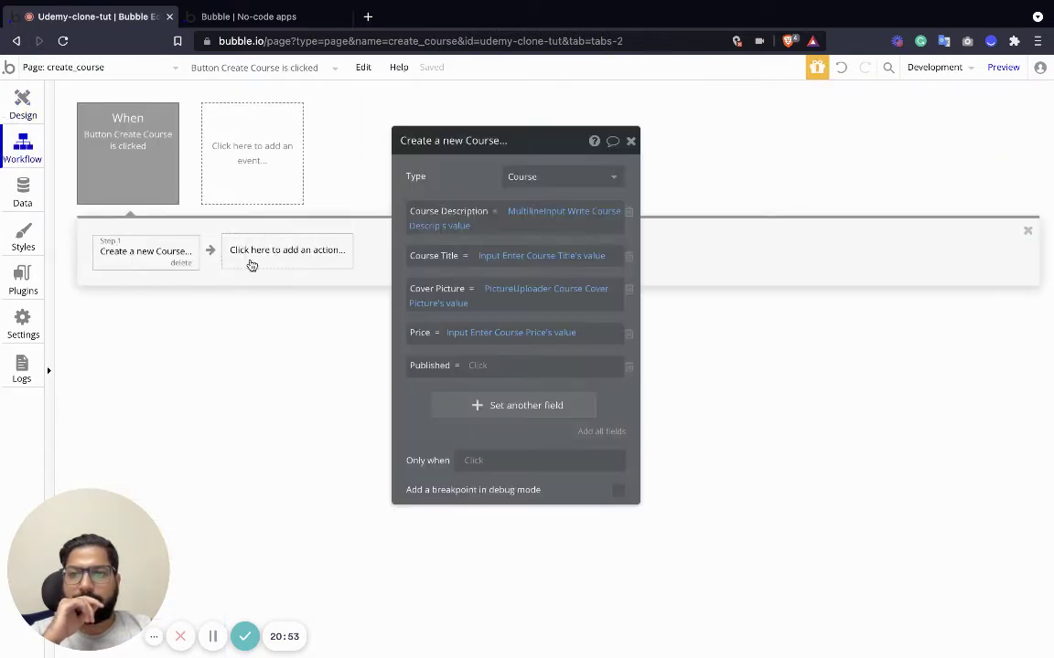
pyautogui.click(23, 103)
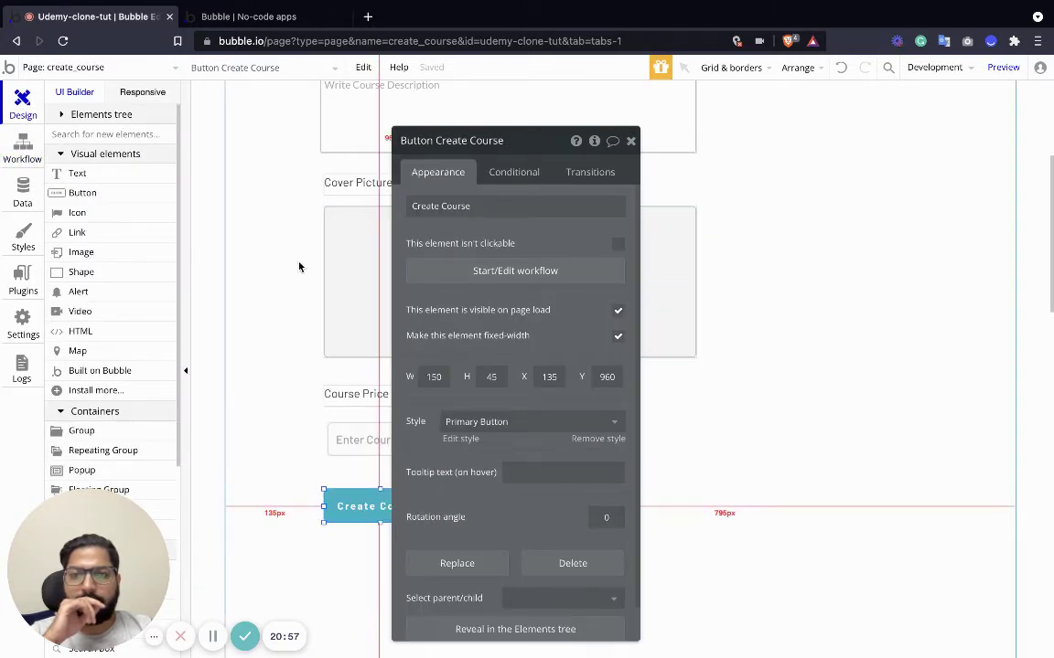
pyautogui.click(769, 275)
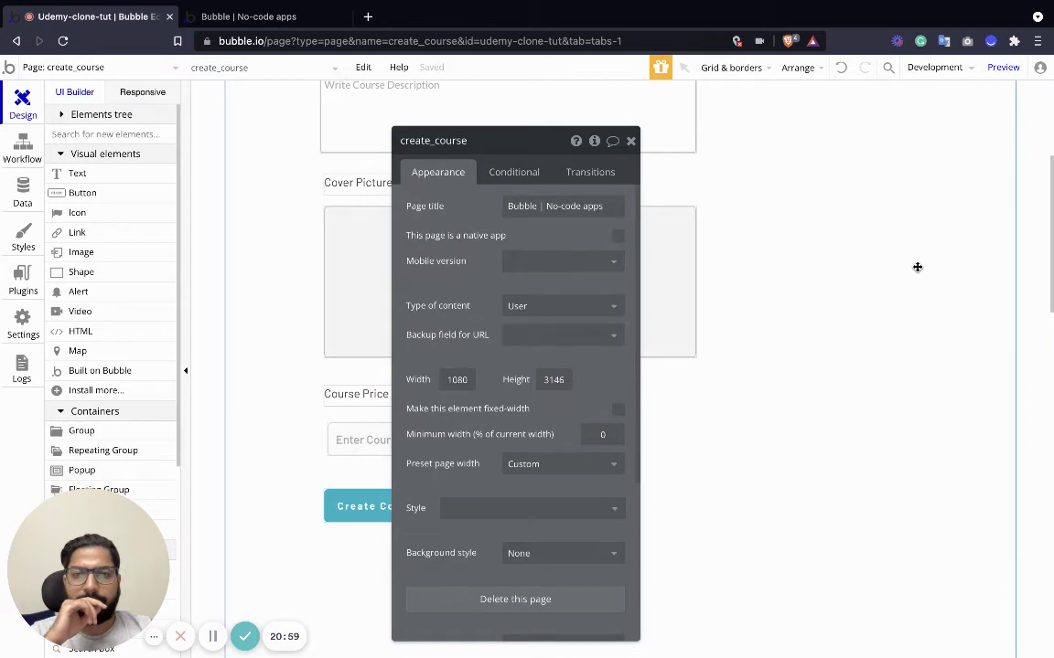
pyautogui.scroll(3, 788, 306)
pyautogui.scroll(-3, 411, 423)
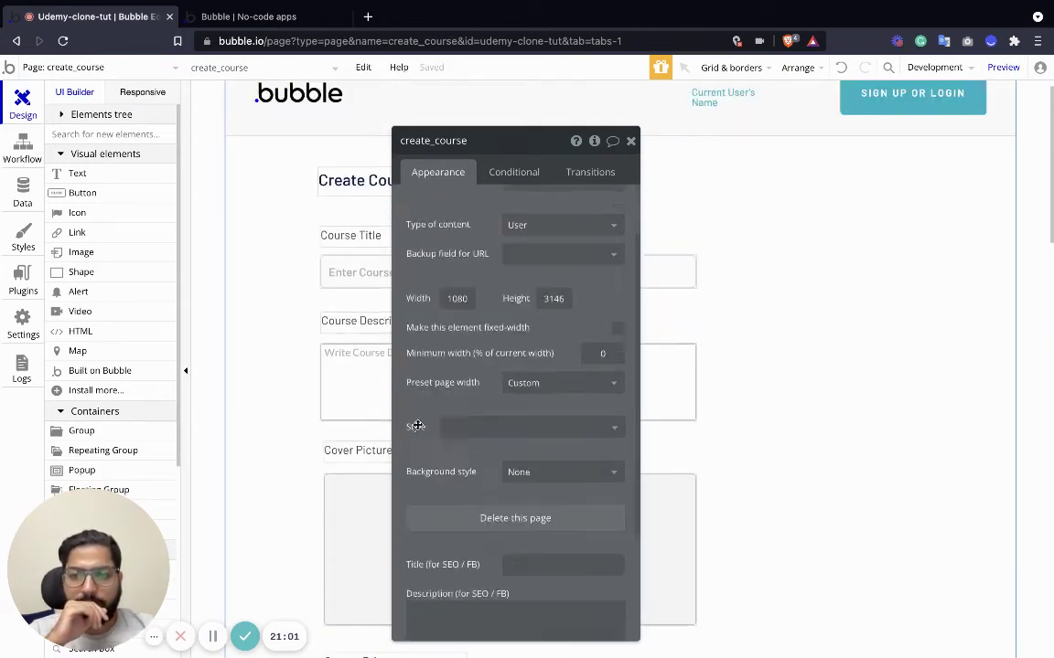
pyautogui.scroll(-2, 320, 476)
pyautogui.click(370, 590)
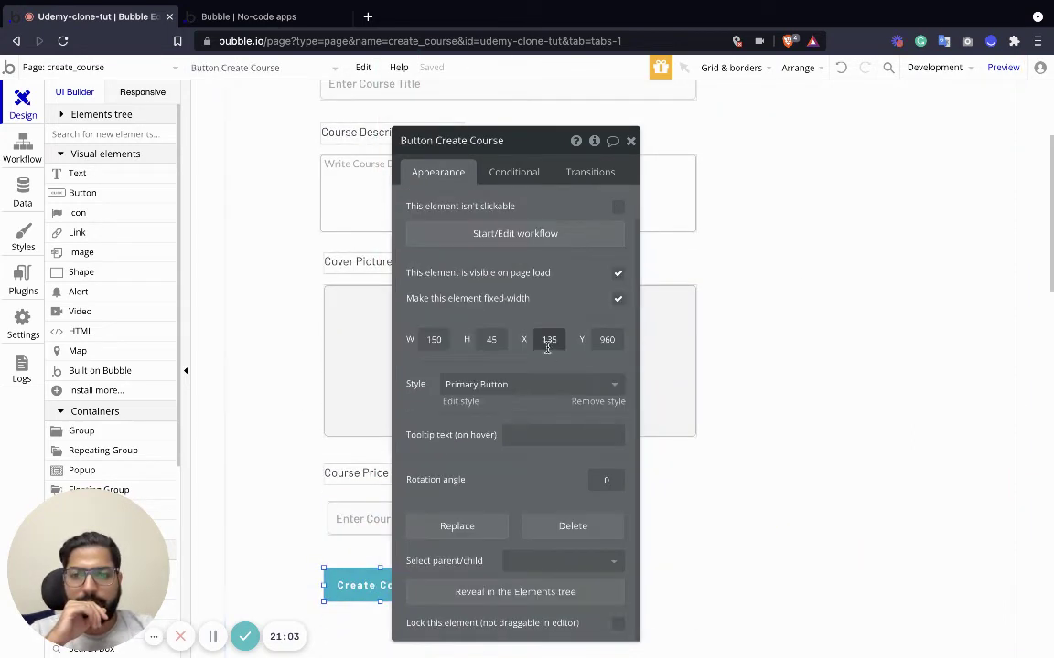
pyautogui.click(506, 235)
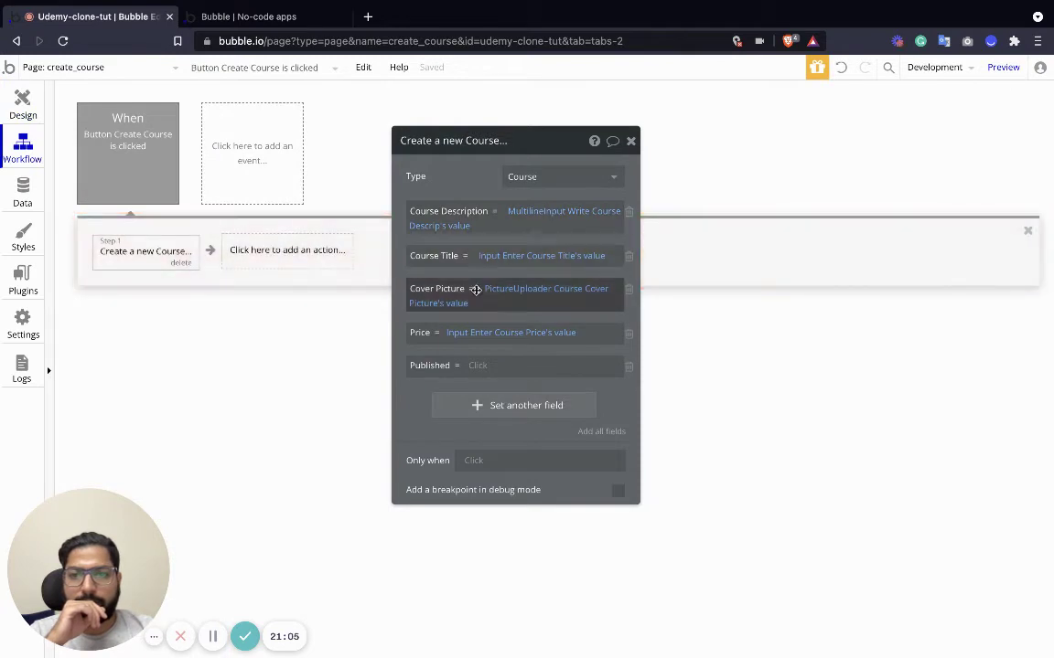
pyautogui.click(25, 102)
pyautogui.click(87, 67)
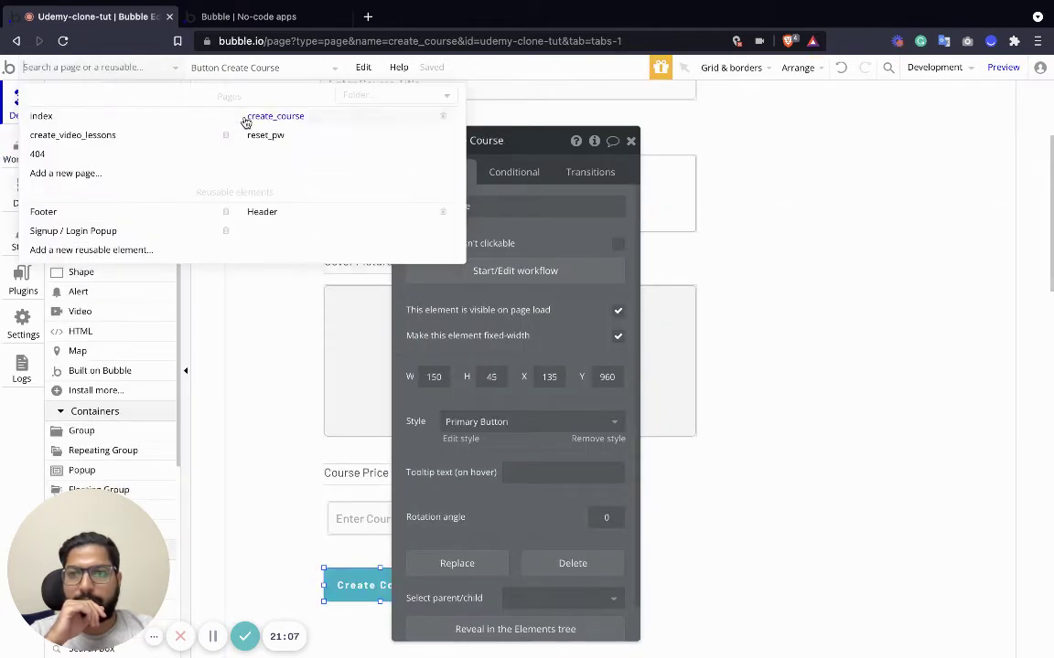
pyautogui.click(89, 136)
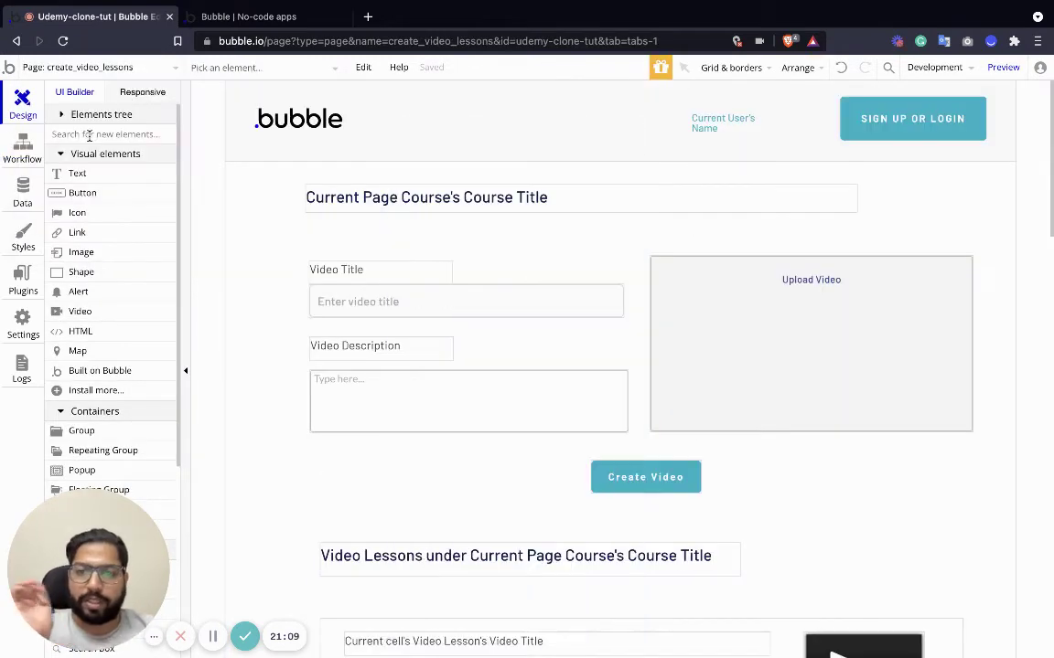
# Add Data (Things) > Create a new thing as Step 1 of the Create Video workflow.
pyautogui.click(655, 487)
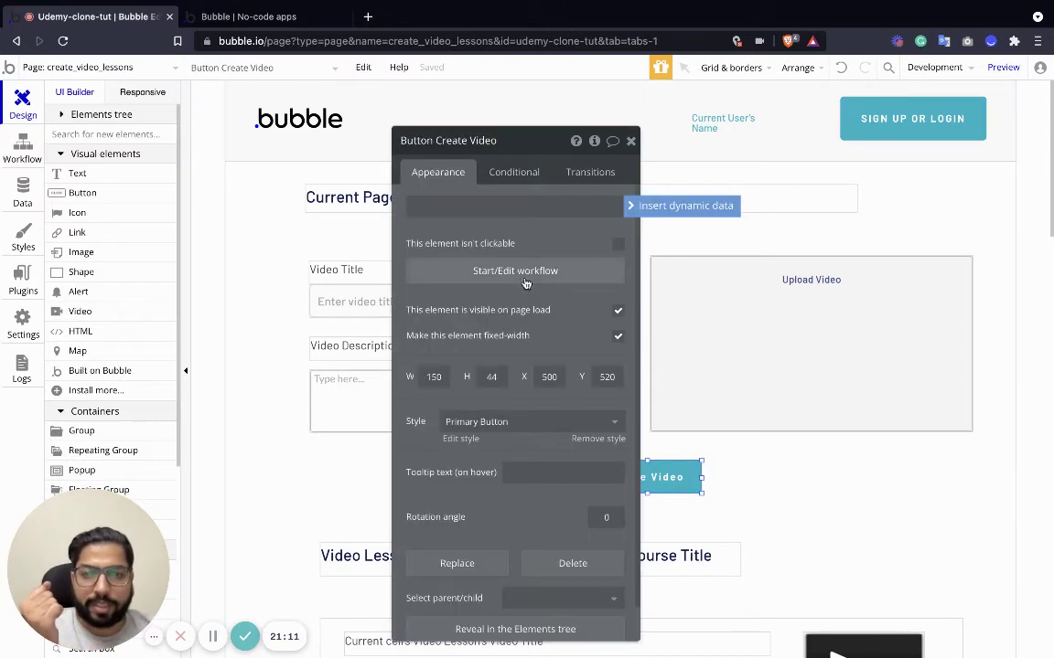
pyautogui.click(516, 270)
pyautogui.click(157, 250)
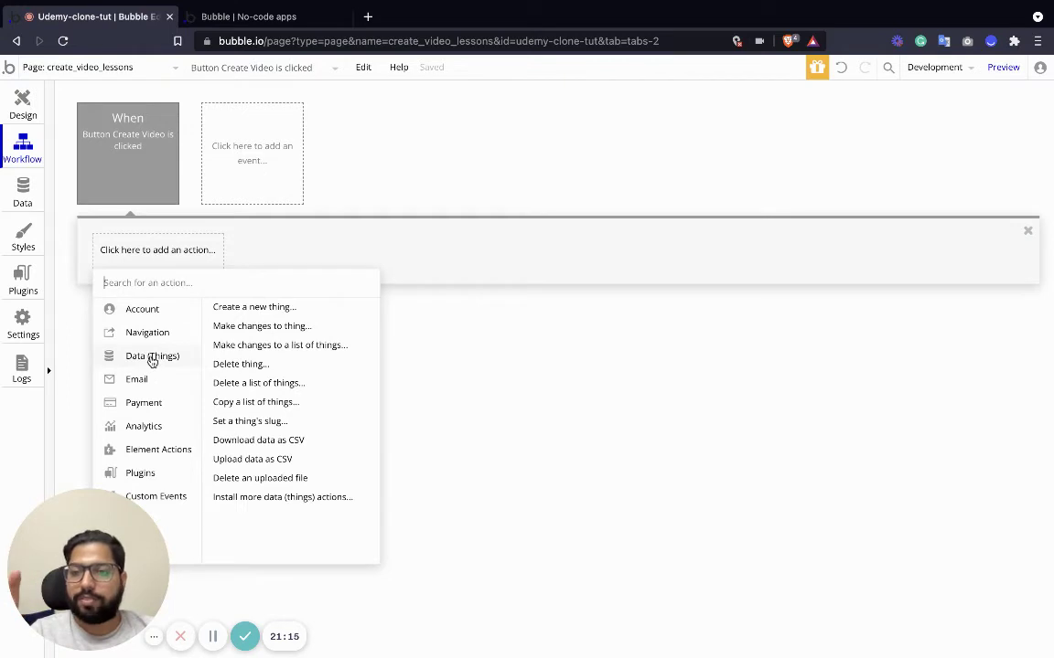
pyautogui.click(38, 133)
pyautogui.click(24, 105)
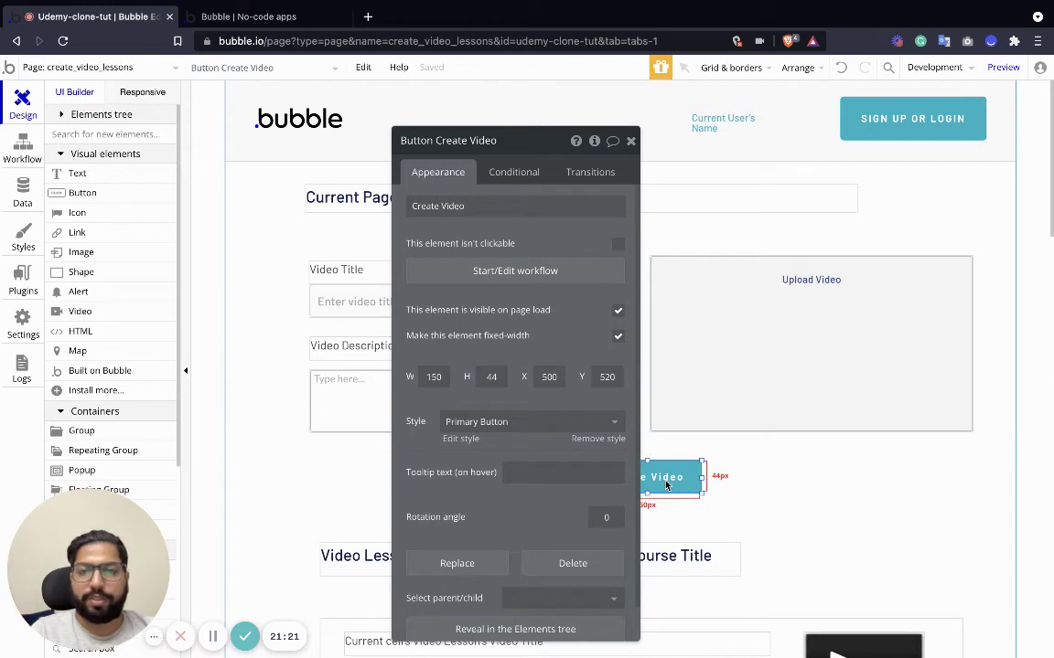
pyautogui.click(488, 268)
pyautogui.click(133, 250)
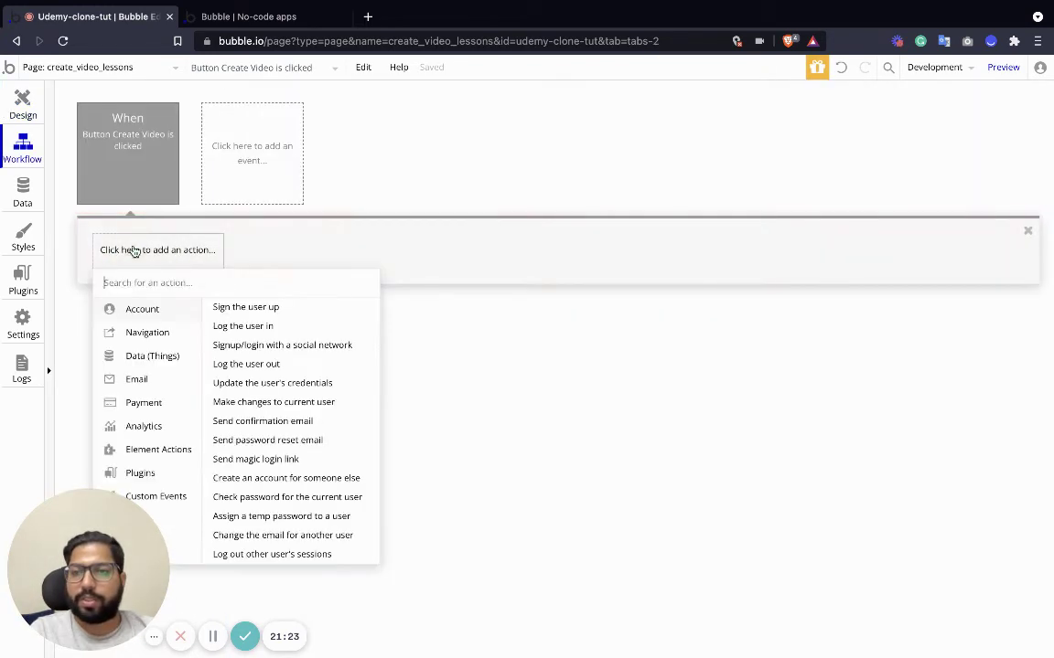
pyautogui.moveTo(115, 355)
pyautogui.click(251, 305)
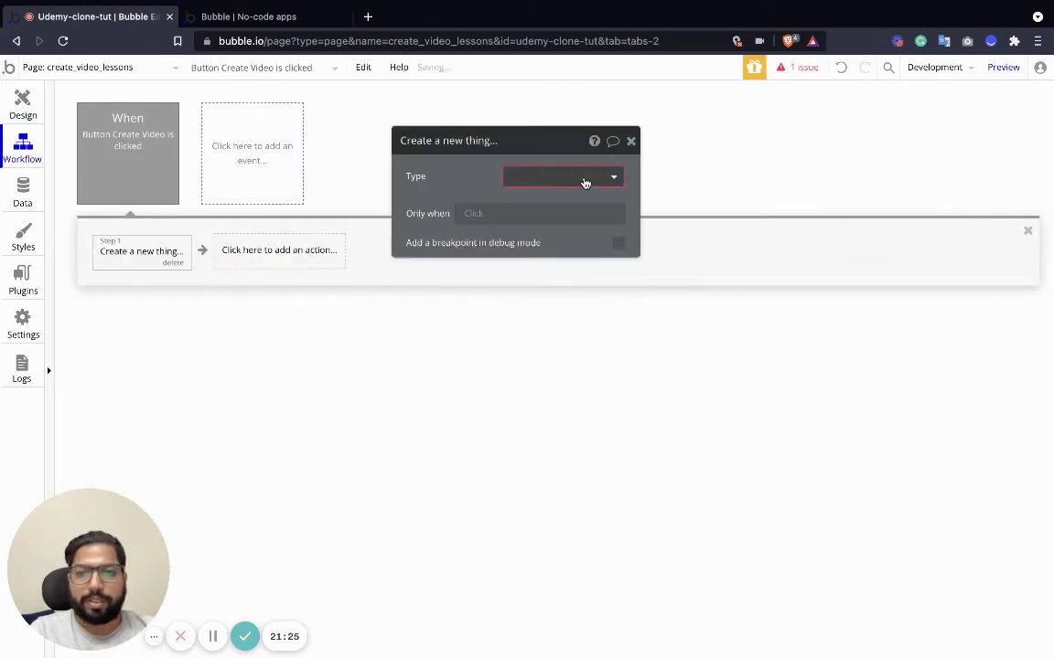
# Make Step 1 create a Video Lesson with all fields, Video belongs to set to Current Page Course.
pyautogui.click(585, 182)
pyautogui.click(557, 243)
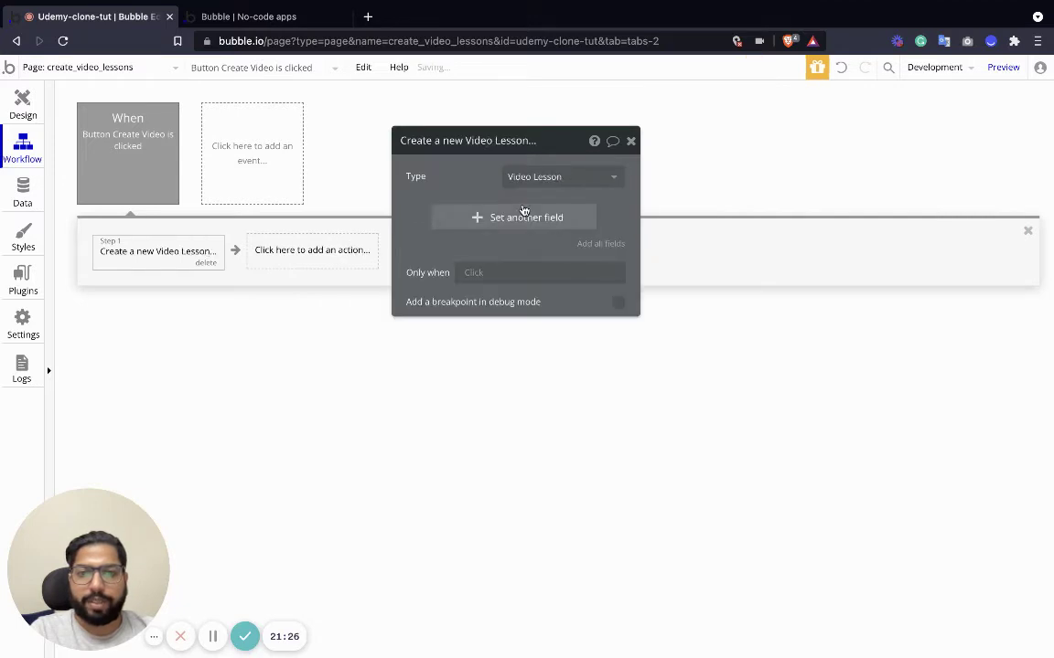
pyautogui.click(599, 245)
pyautogui.click(510, 212)
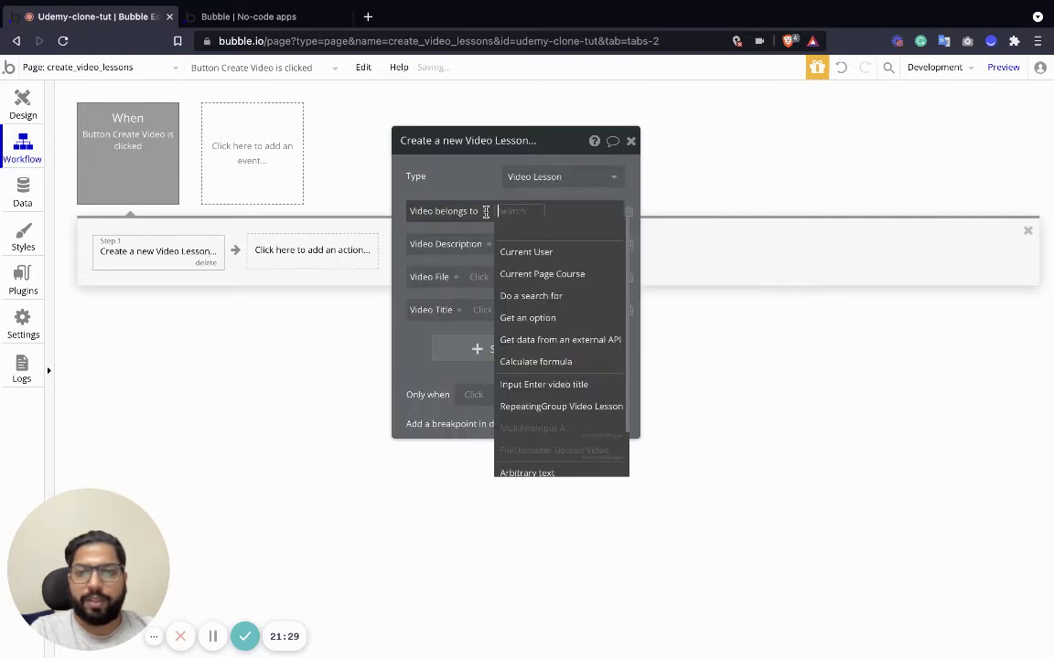
pyautogui.click(552, 273)
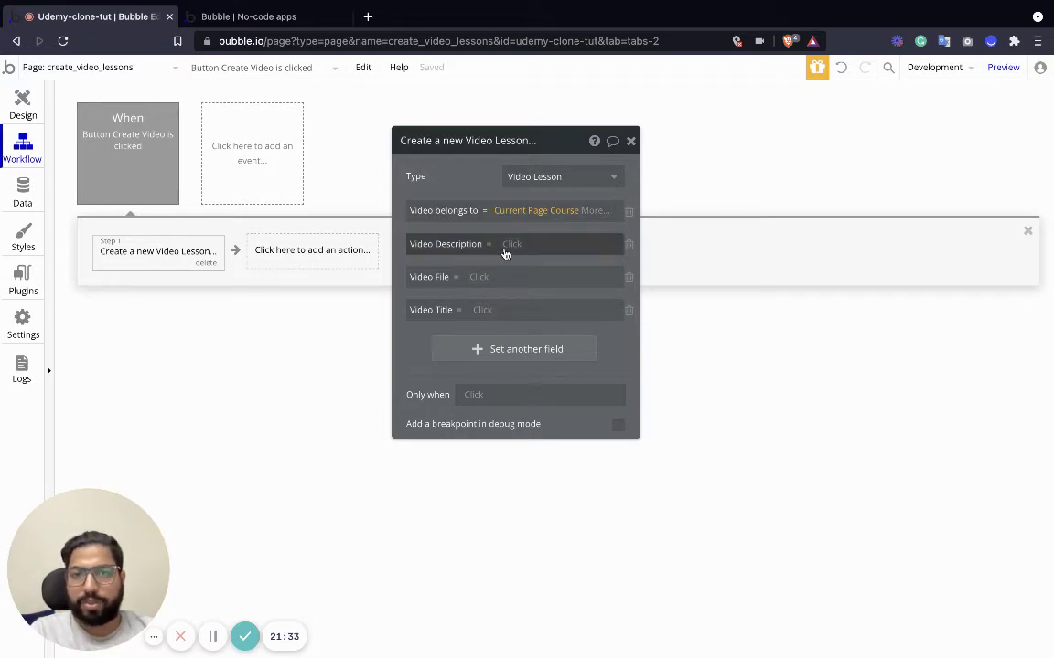
# Map Video Description, Video File and Video Title to the multiline input, video uploader and title input values.
pyautogui.click(508, 244)
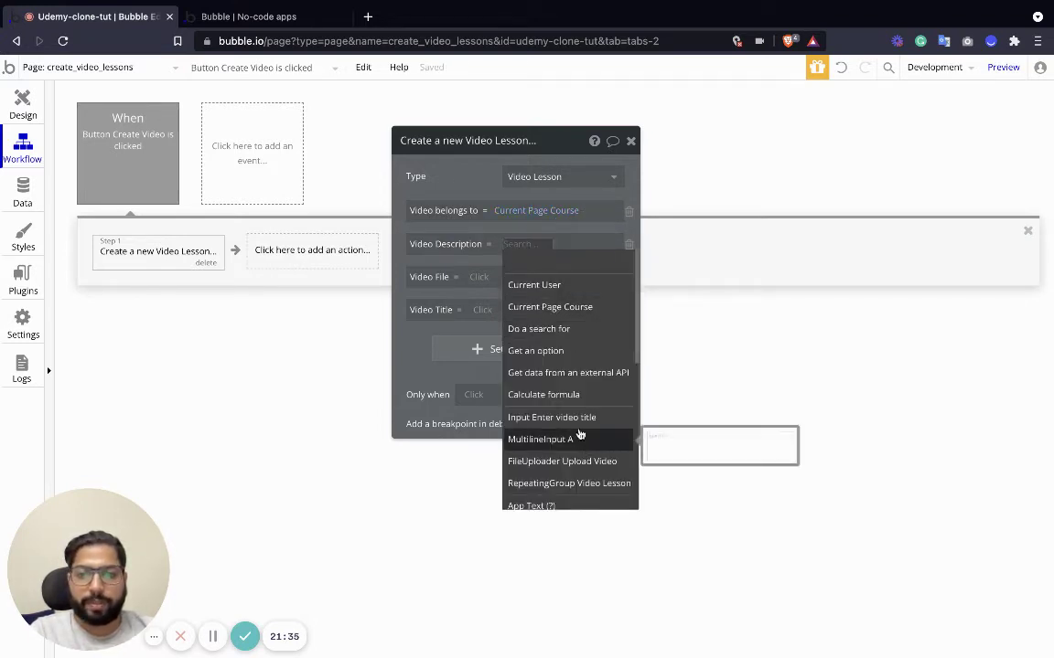
pyautogui.click(576, 440)
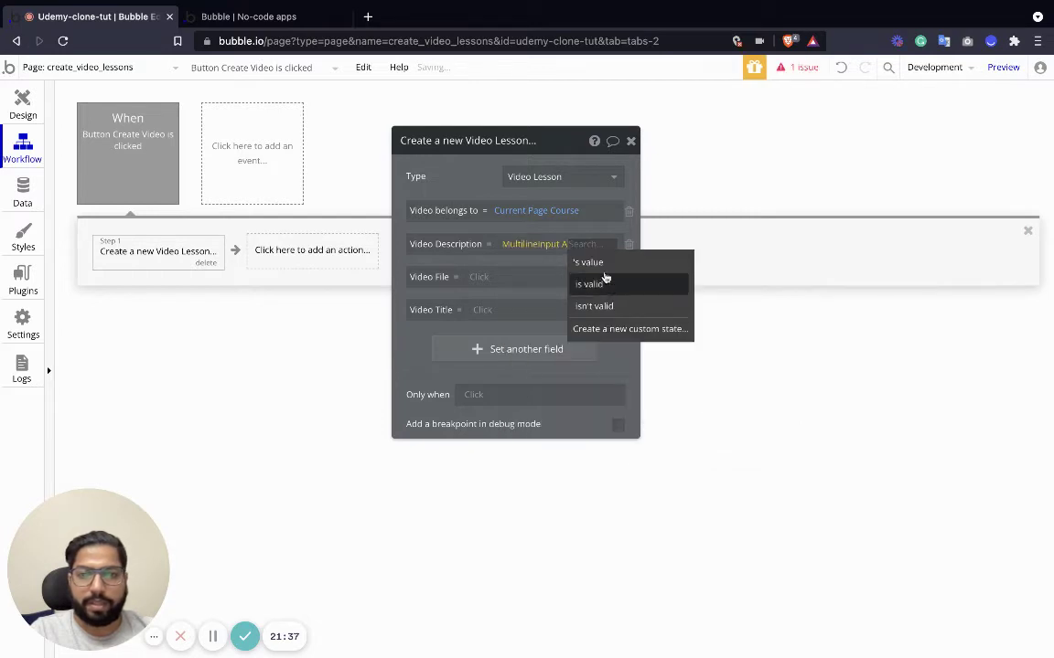
pyautogui.click(590, 263)
pyautogui.click(483, 291)
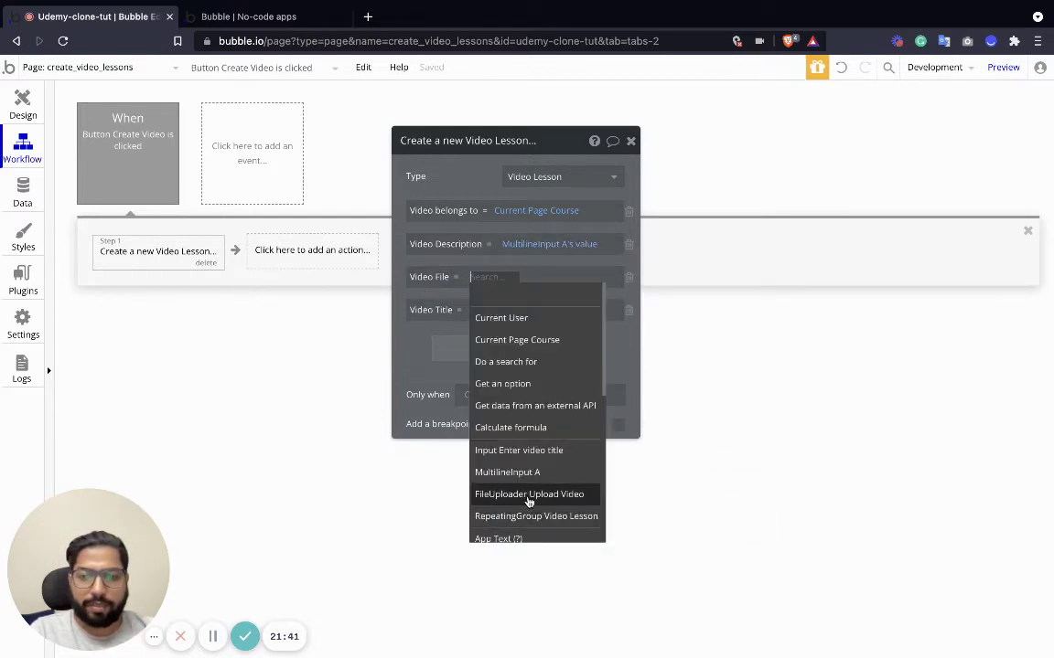
pyautogui.click(531, 494)
pyautogui.click(487, 308)
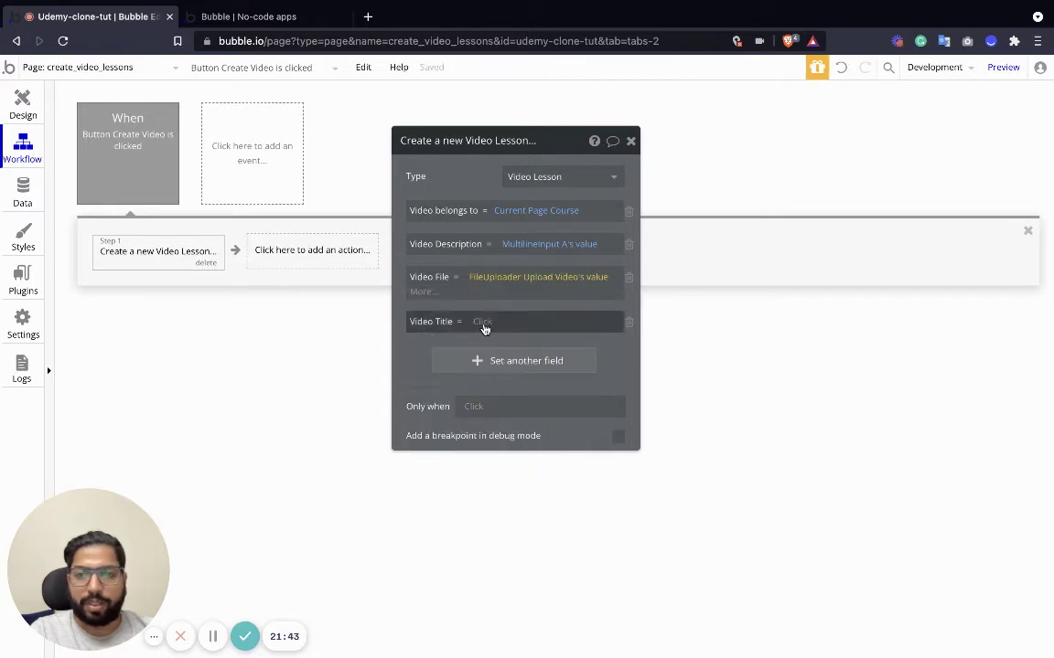
pyautogui.click(483, 323)
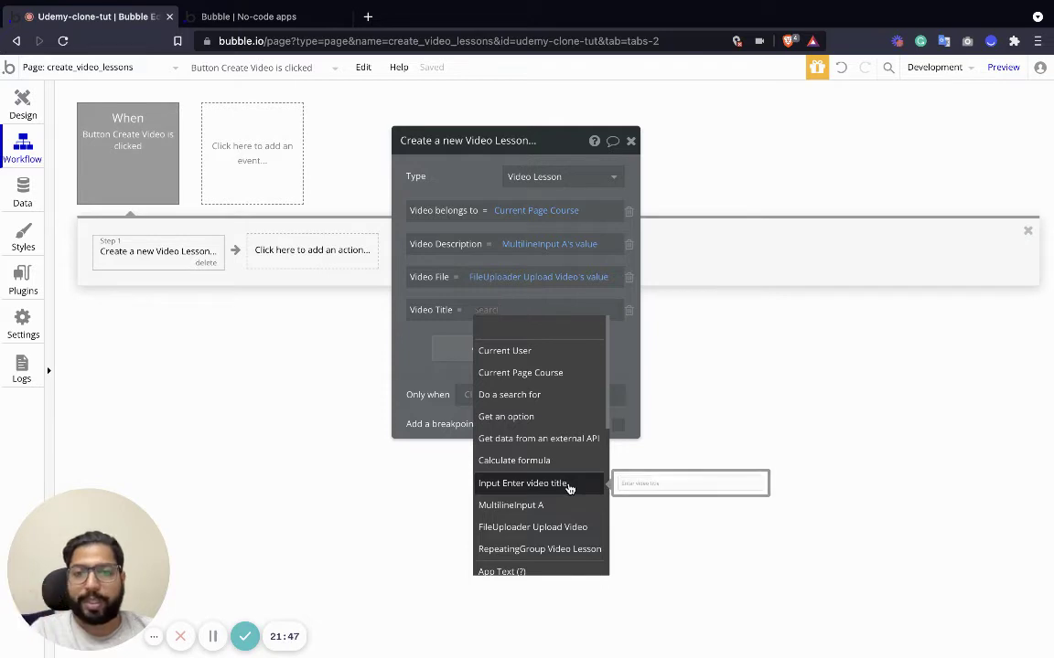
pyautogui.click(568, 485)
pyautogui.click(589, 329)
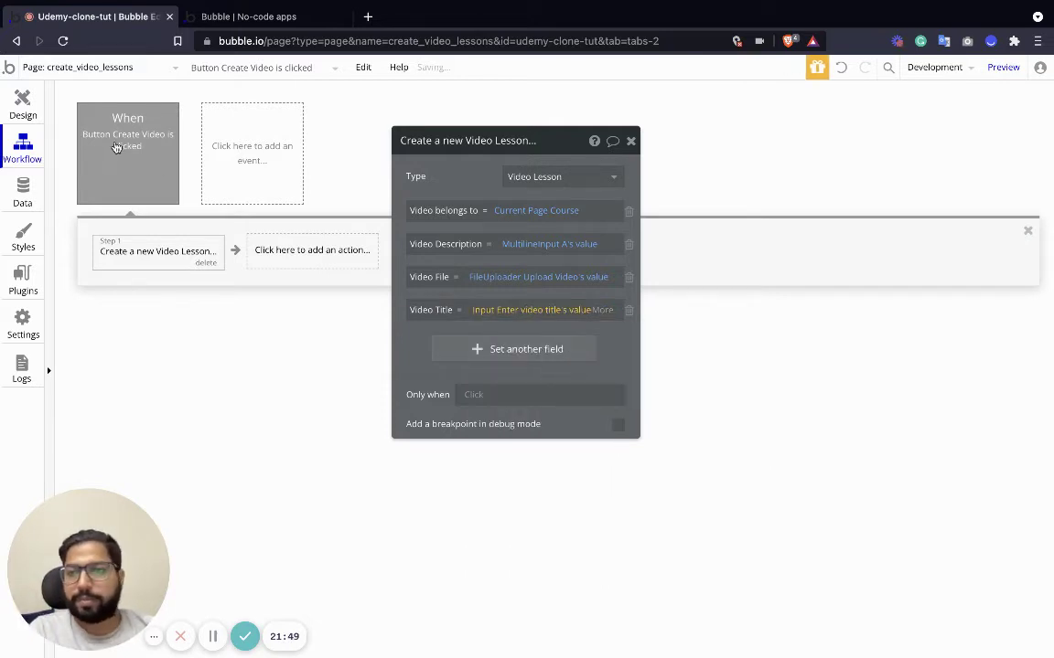
# Replace the multiline description box's placeholder with 'Write Video Description'.
pyautogui.click(23, 103)
pyautogui.click(736, 308)
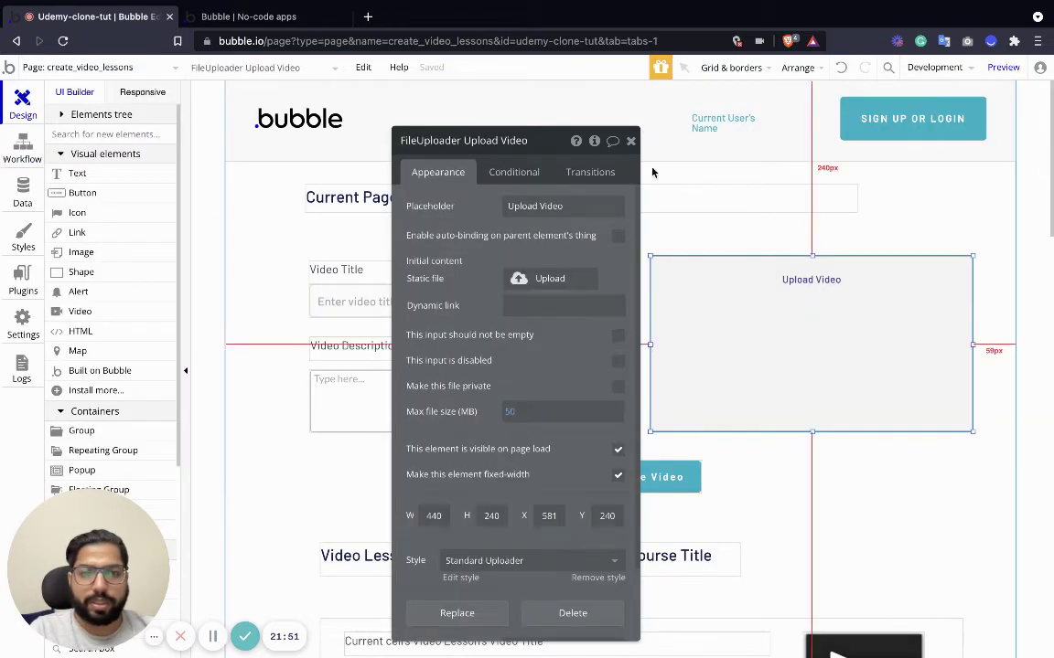
pyautogui.click(629, 142)
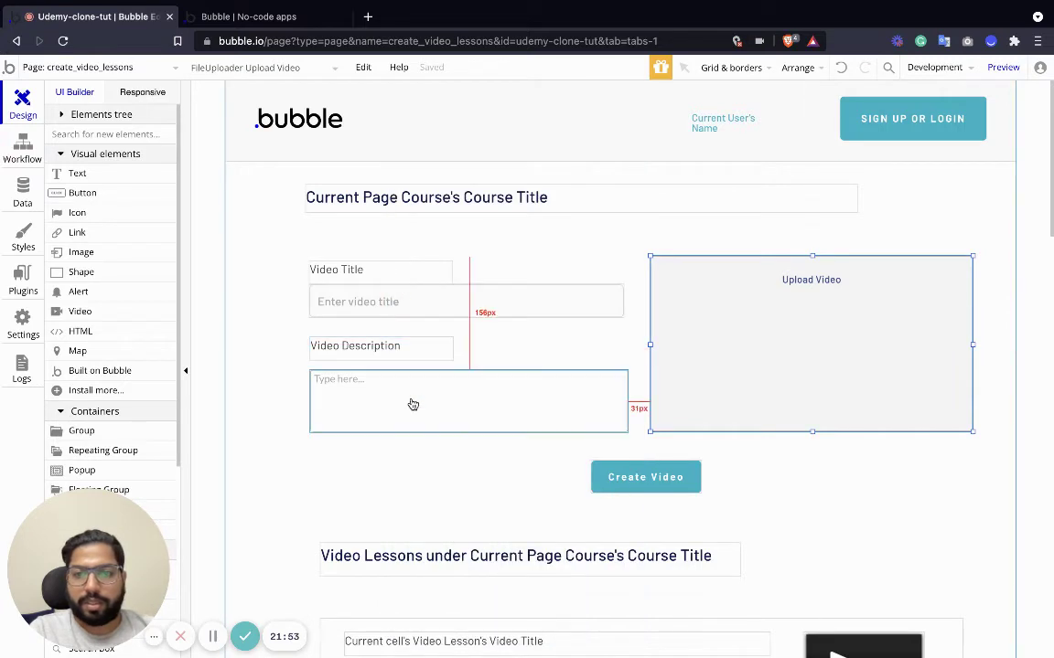
pyautogui.click(501, 409)
pyautogui.doubleClick(502, 409)
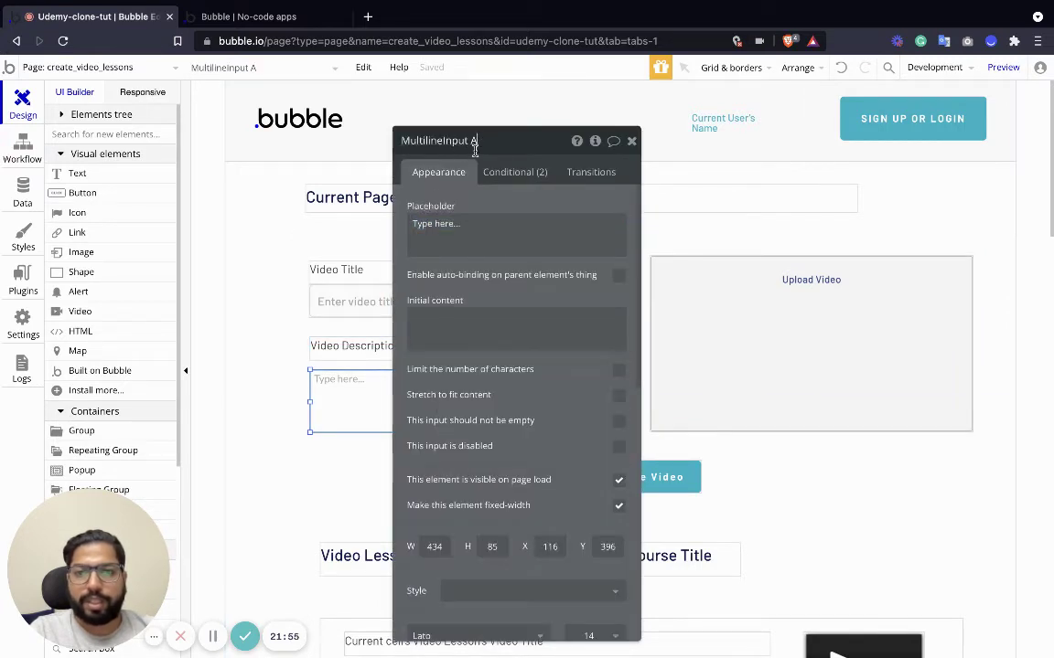
pyautogui.tripleClick(431, 222)
pyautogui.write('Wri')
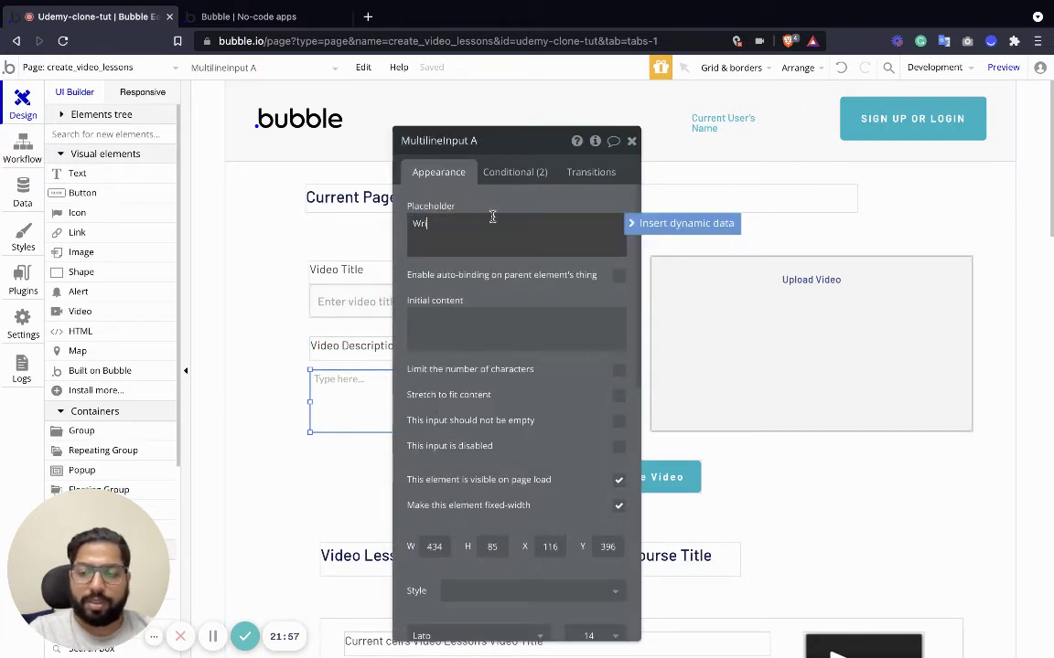
pyautogui.write('te Video Description')
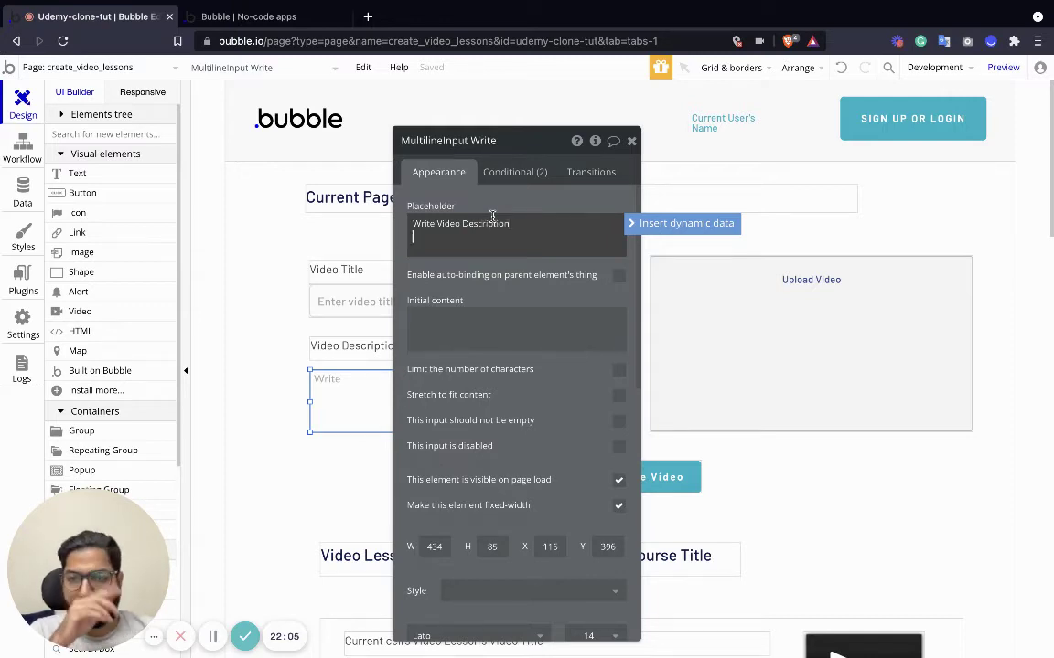
pyautogui.click(631, 140)
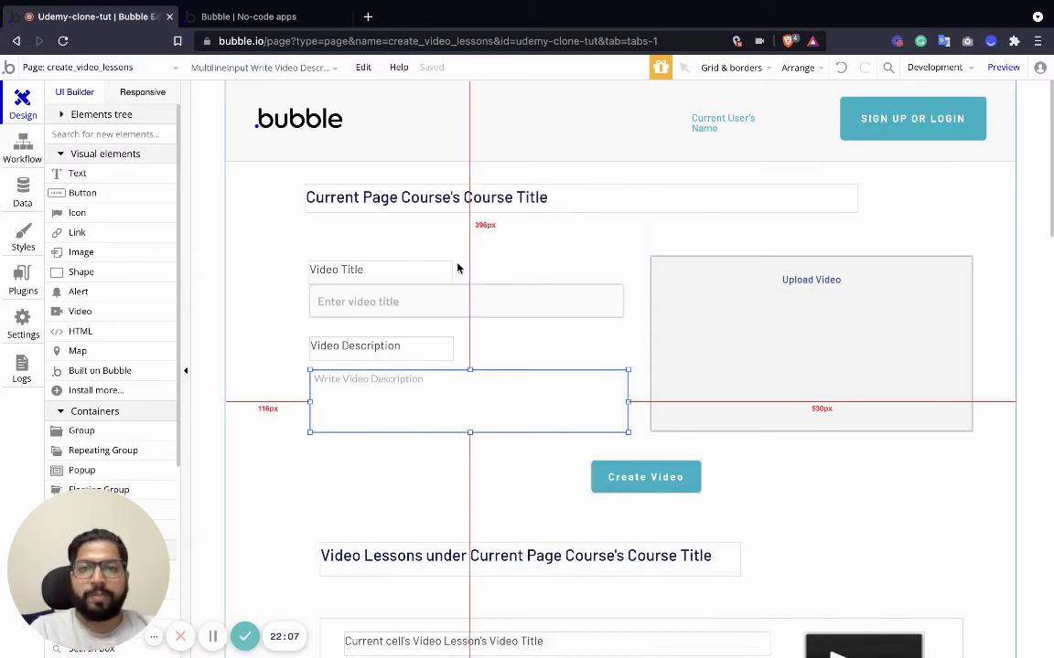
# Scroll through the create_video_lessons page to review the labelled form.
pyautogui.scroll(-2, 552, 416)
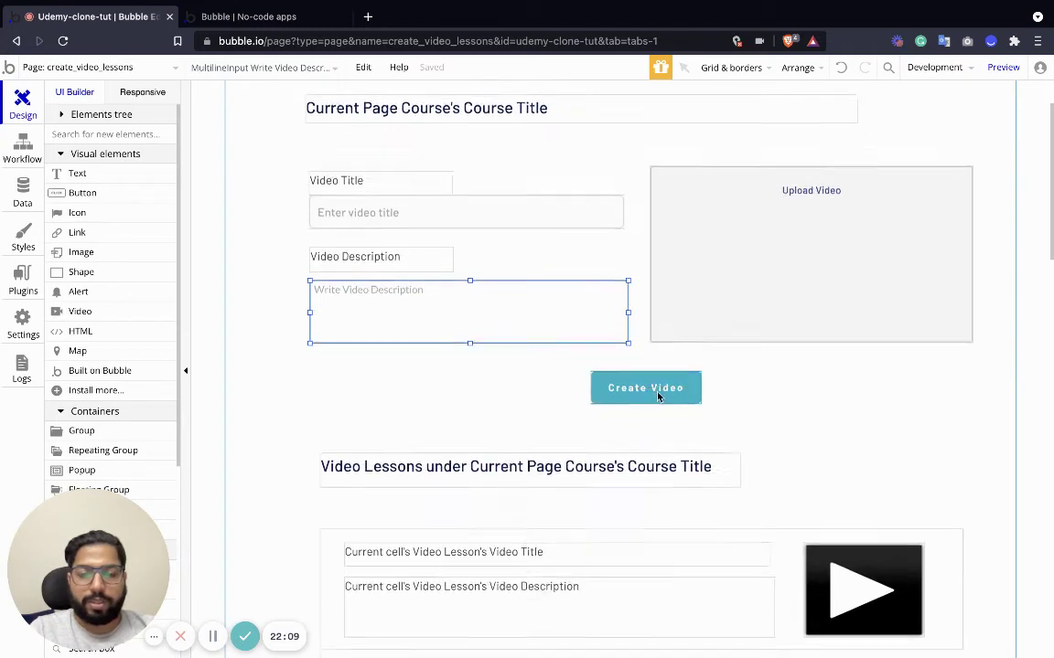
pyautogui.scroll(-4, 658, 395)
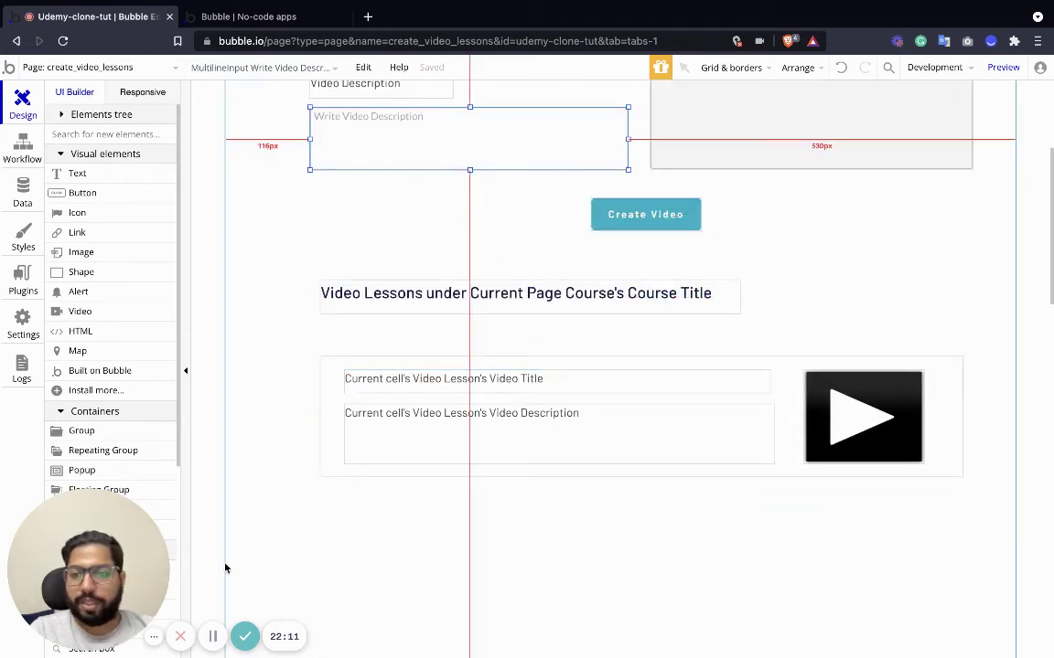
pyautogui.click(214, 638)
pyautogui.click(213, 637)
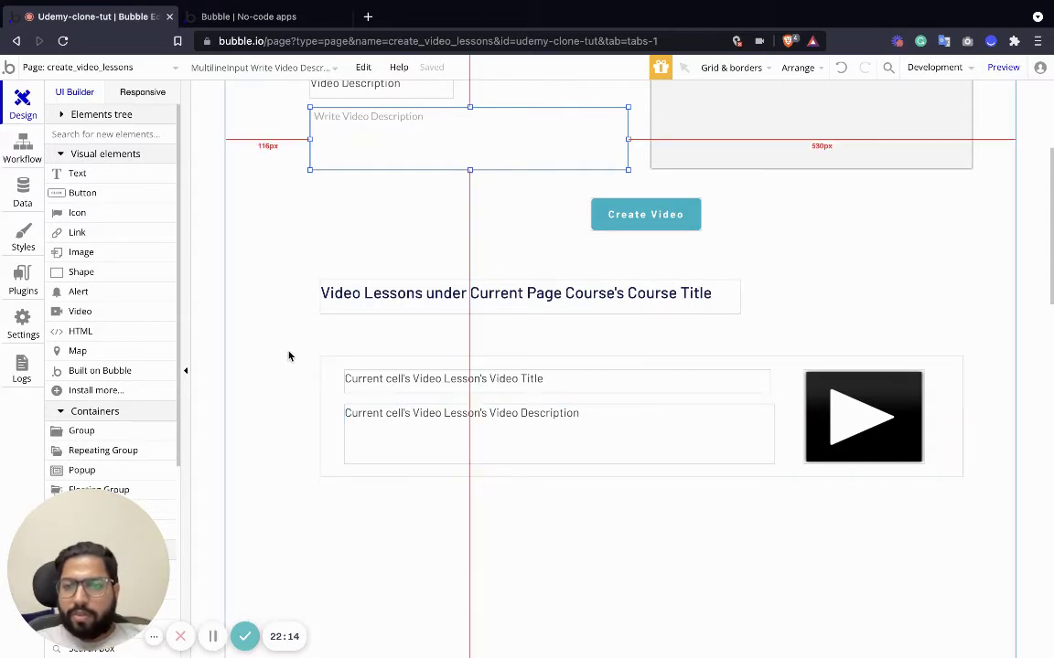
pyautogui.scroll(5, 789, 219)
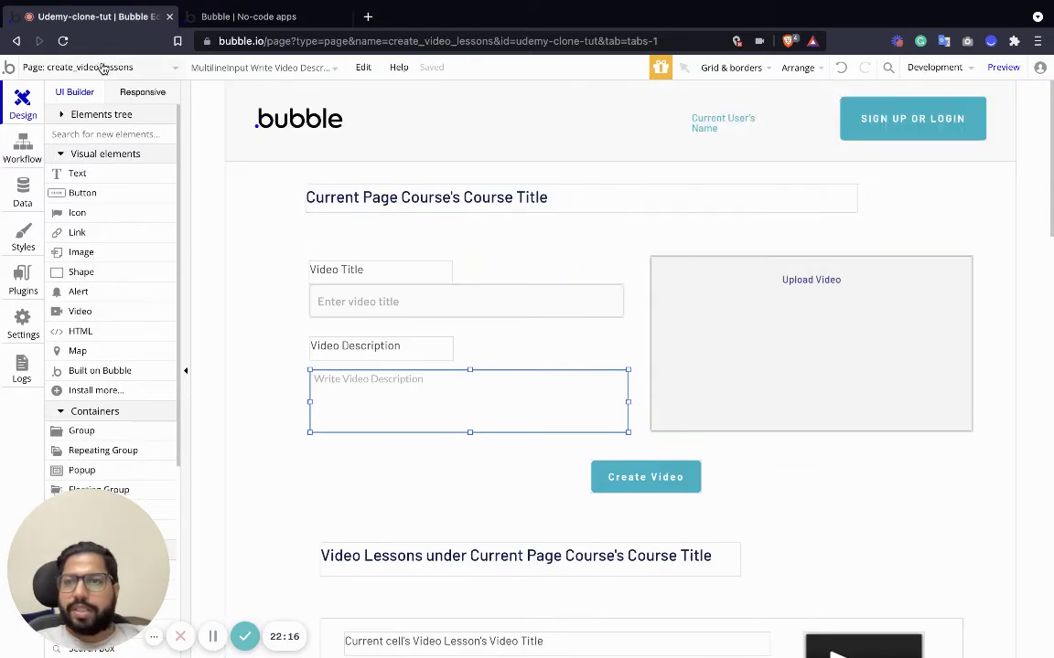
# Switch the editor to the index page and bring up the running app preview.
pyautogui.click(106, 66)
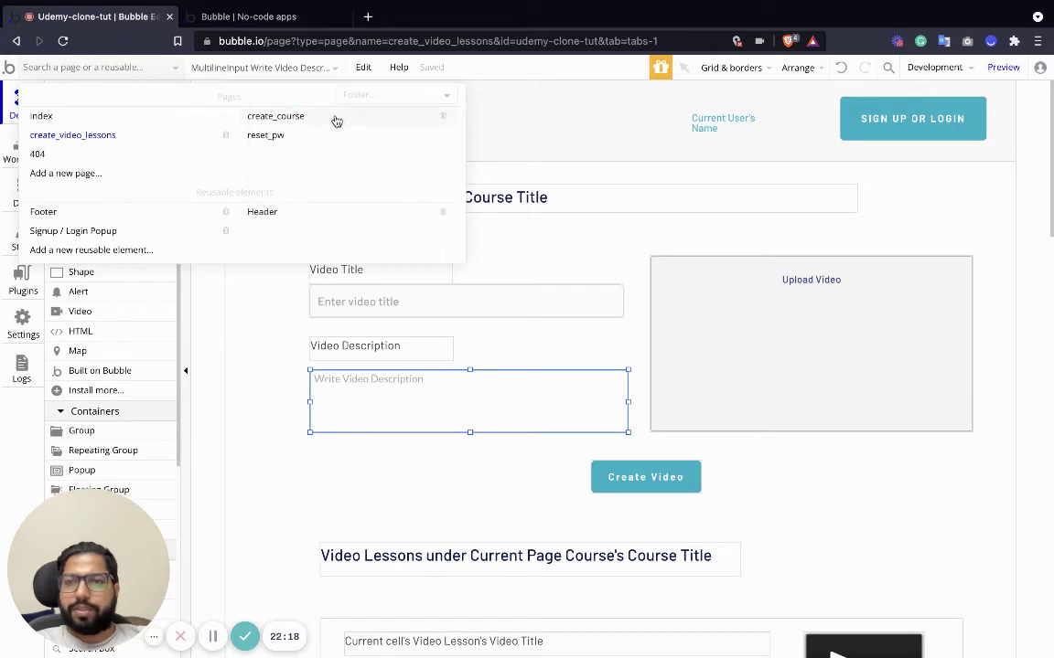
pyautogui.click(136, 117)
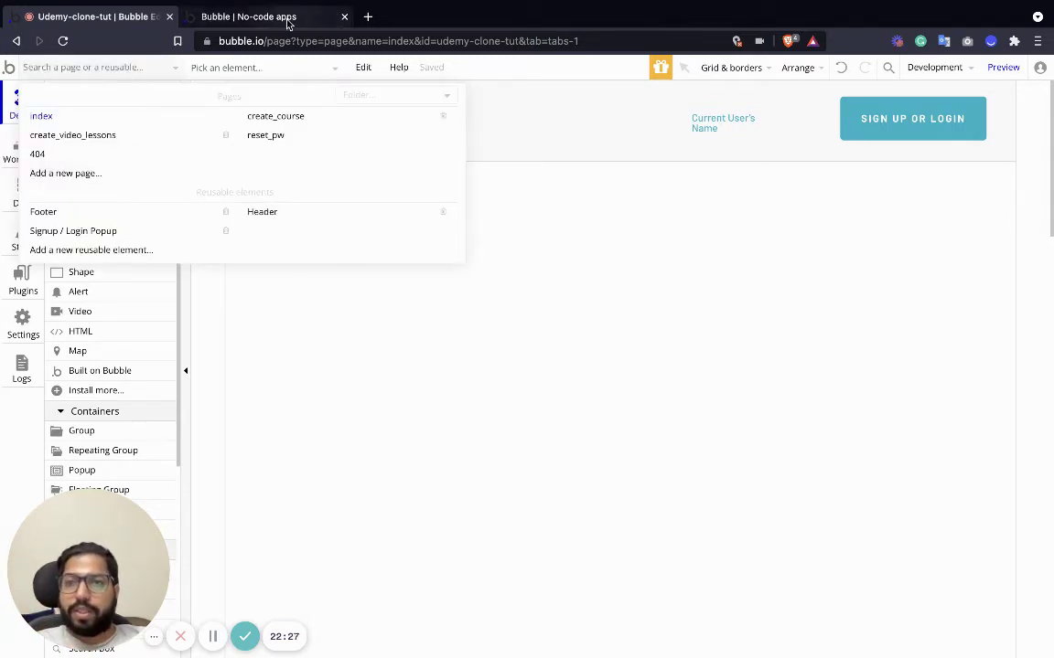
pyautogui.click(293, 18)
pyautogui.scroll(2, 411, 257)
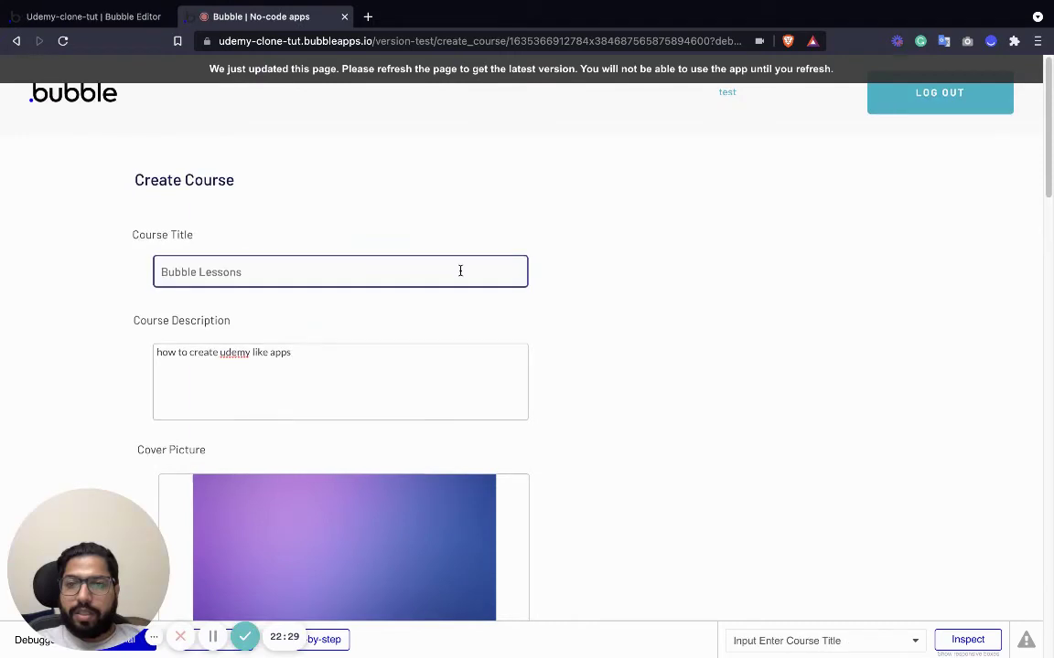
pyautogui.scroll(-4, 460, 273)
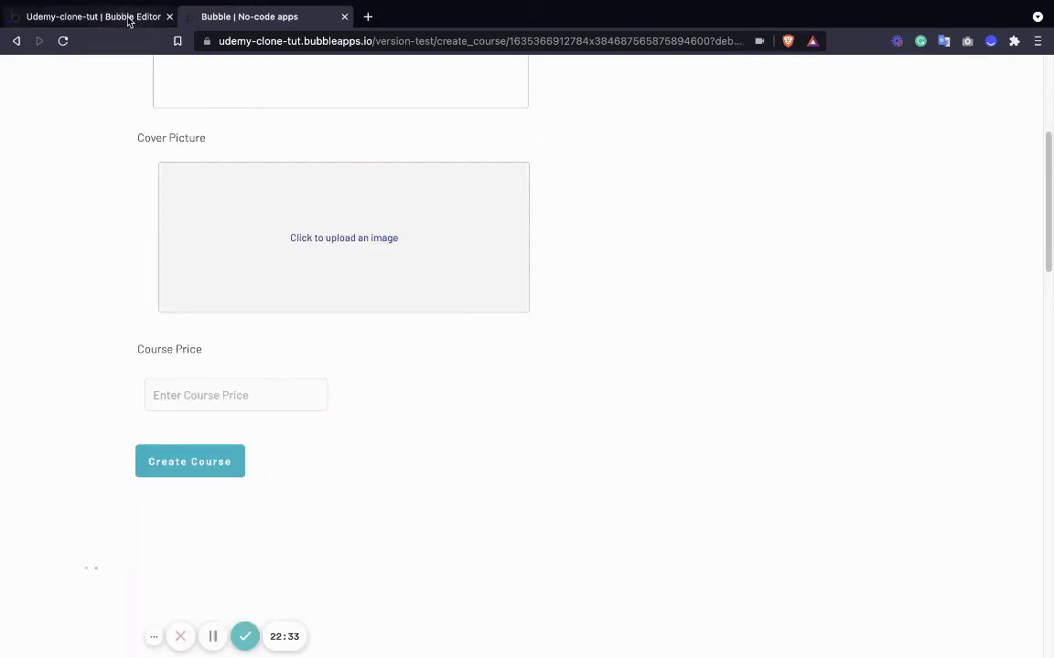
pyautogui.click(128, 20)
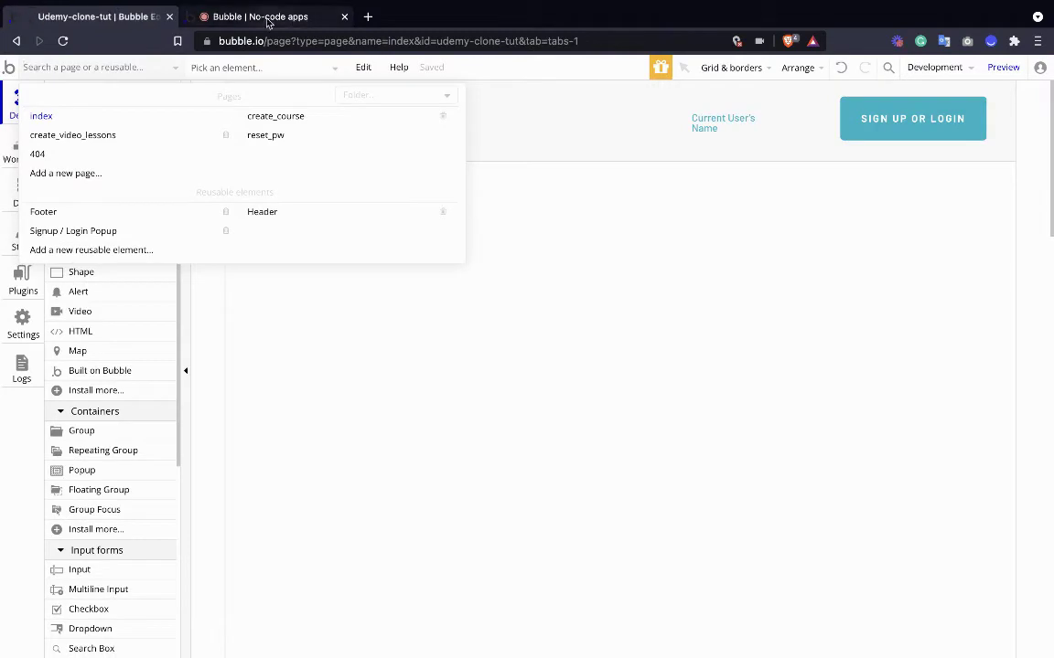
pyautogui.click(267, 17)
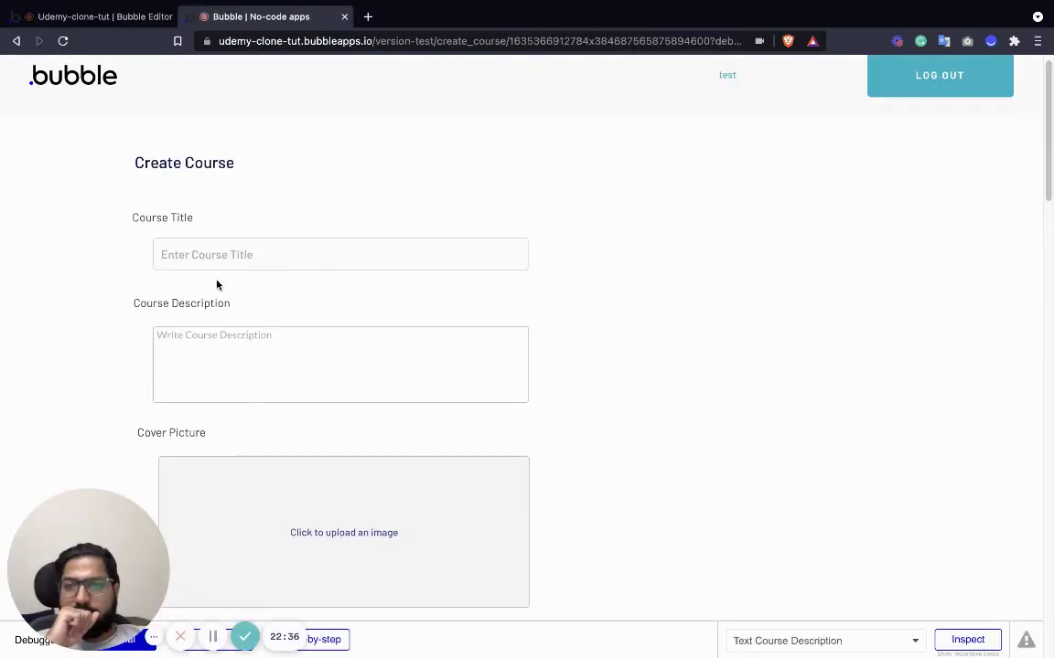
# Enter the course title 'Bubble Course on nocode', a description, and choose a cover picture.
pyautogui.click(231, 255)
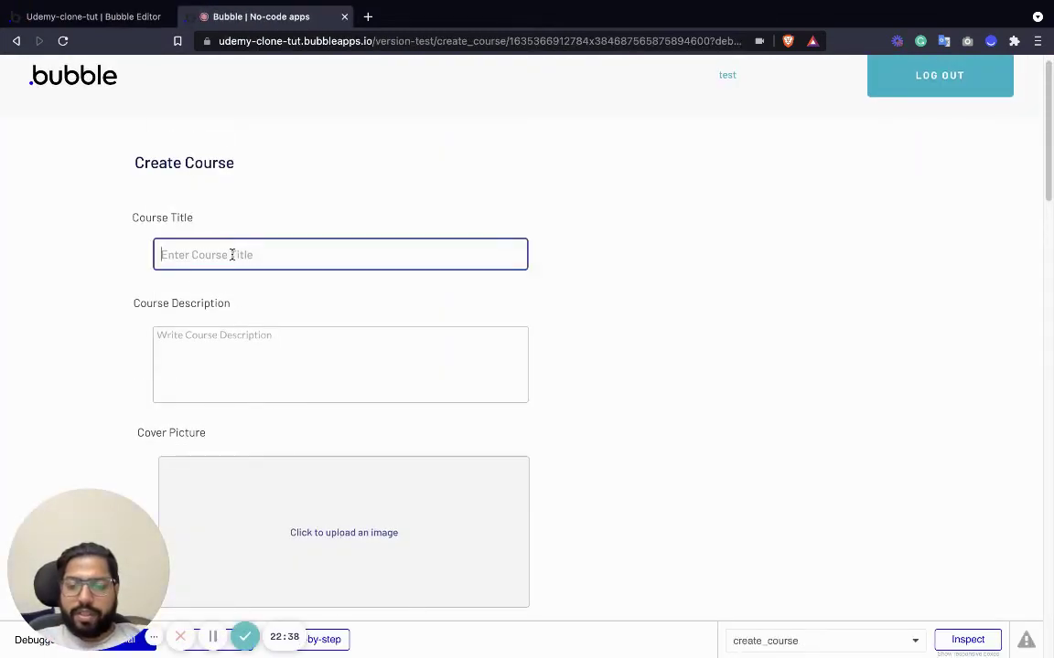
pyautogui.write('Bubble Course on nocode')
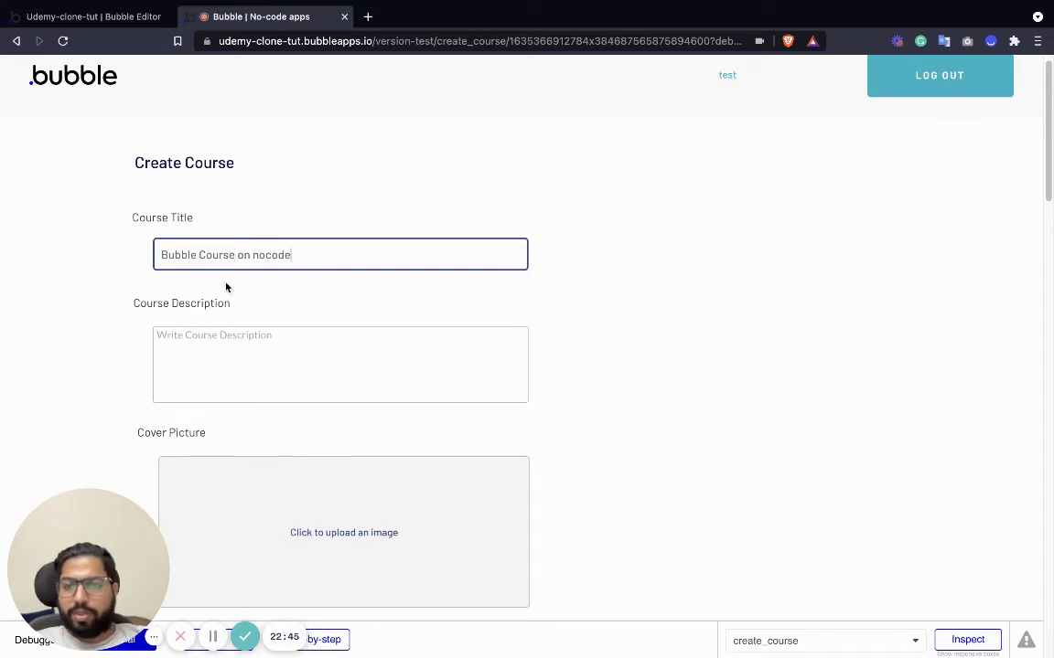
pyautogui.click(187, 349)
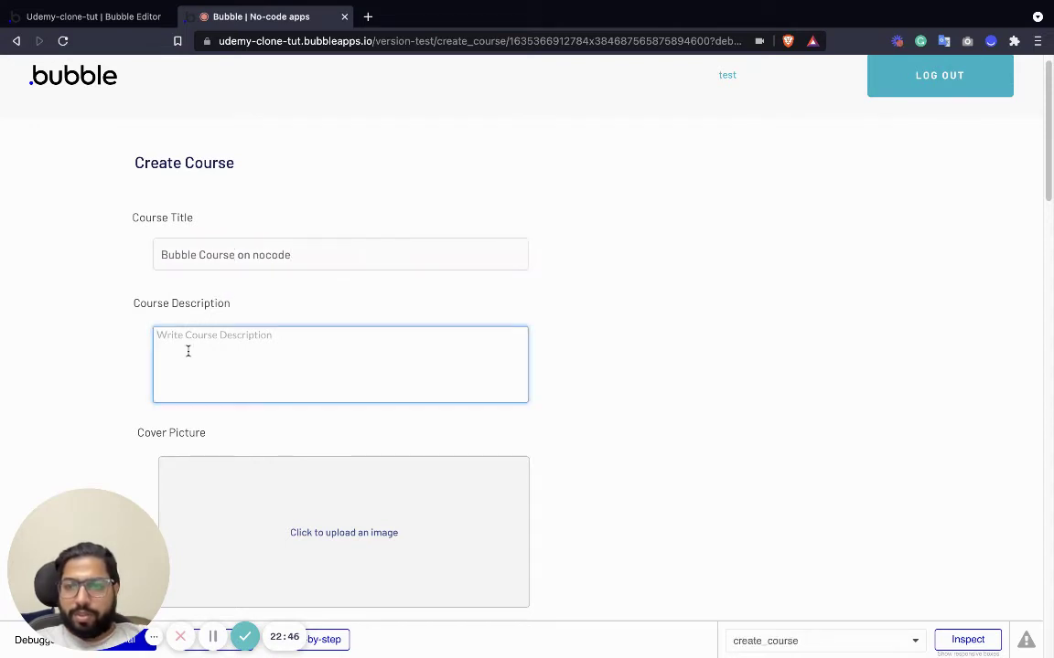
pyautogui.write('ho')
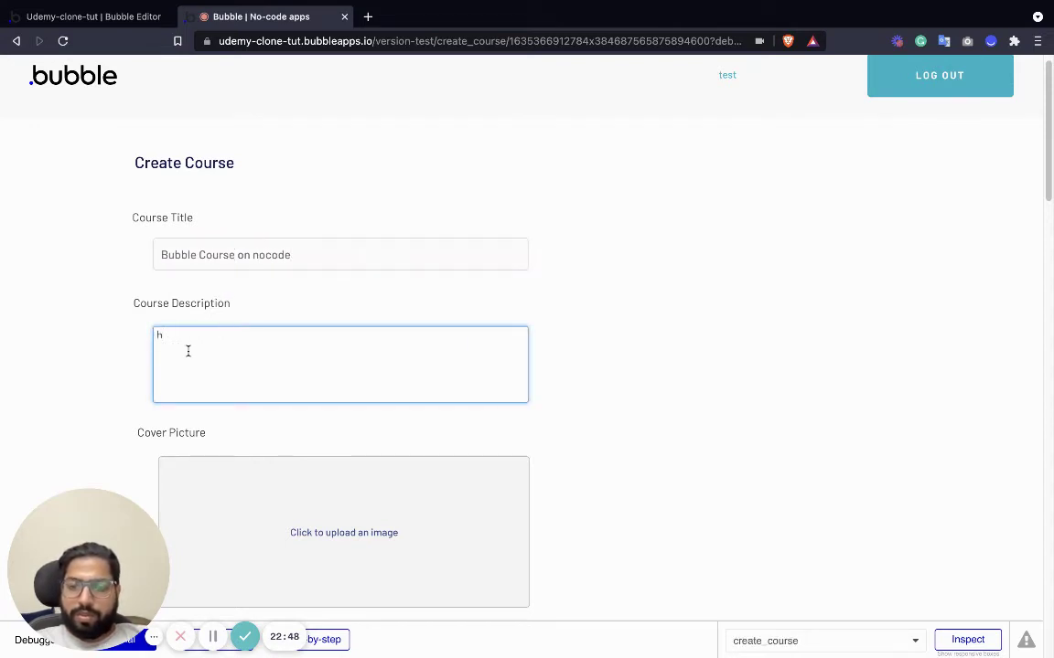
pyautogui.press('BackSpace')
pyautogui.write('learn about no coce')
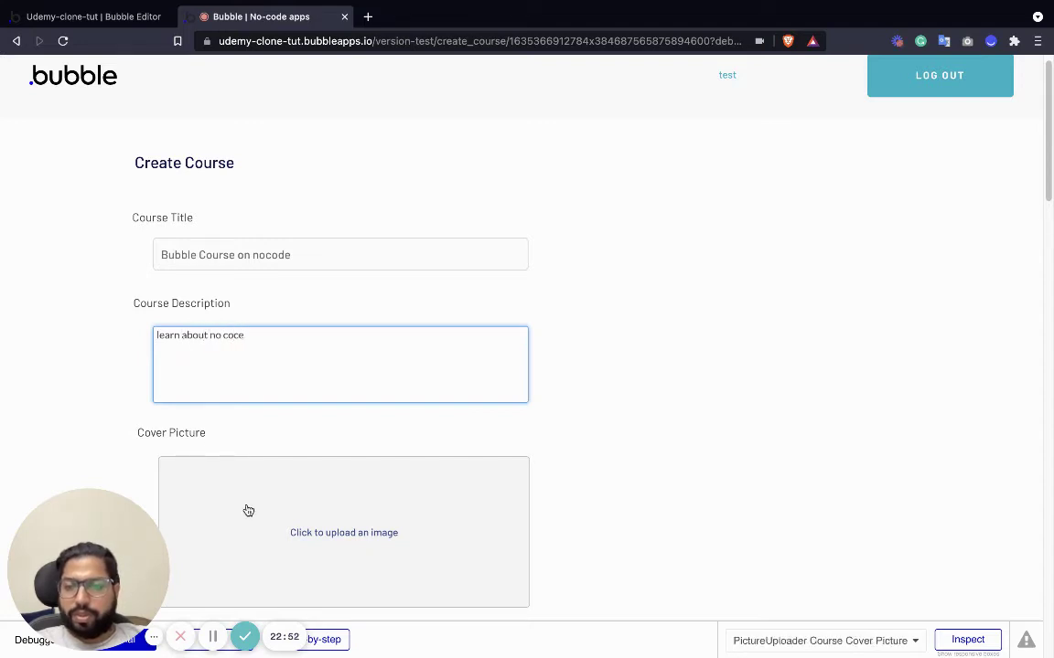
pyautogui.click(305, 510)
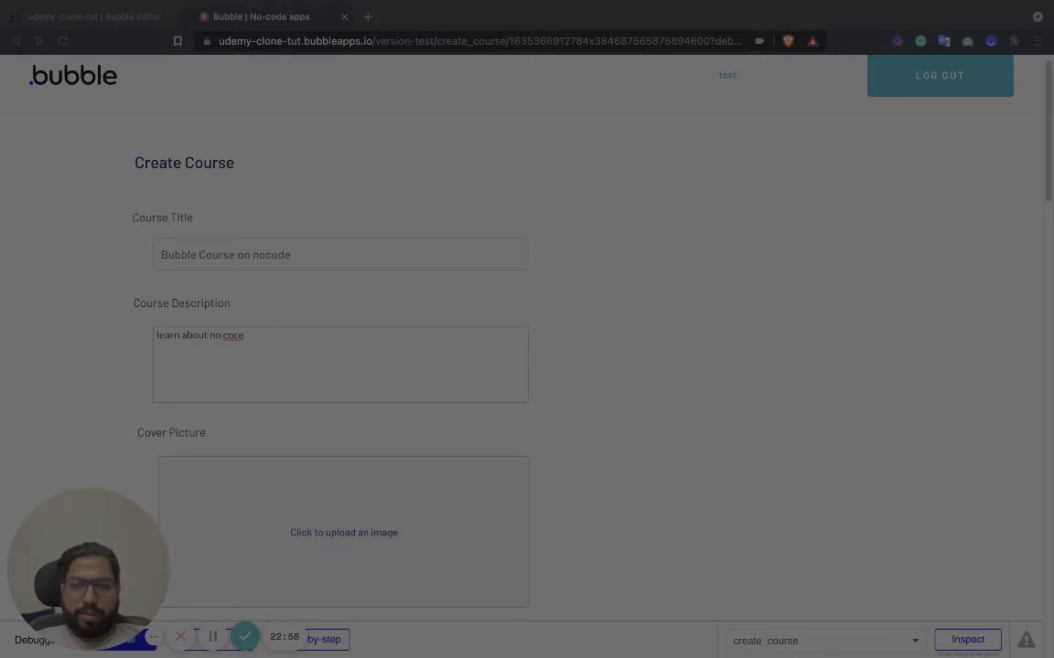
pyautogui.press('Escape')
# Set the course price to 9999, submit the course, and return to the editor.
pyautogui.scroll(-5, 366, 452)
pyautogui.click(242, 492)
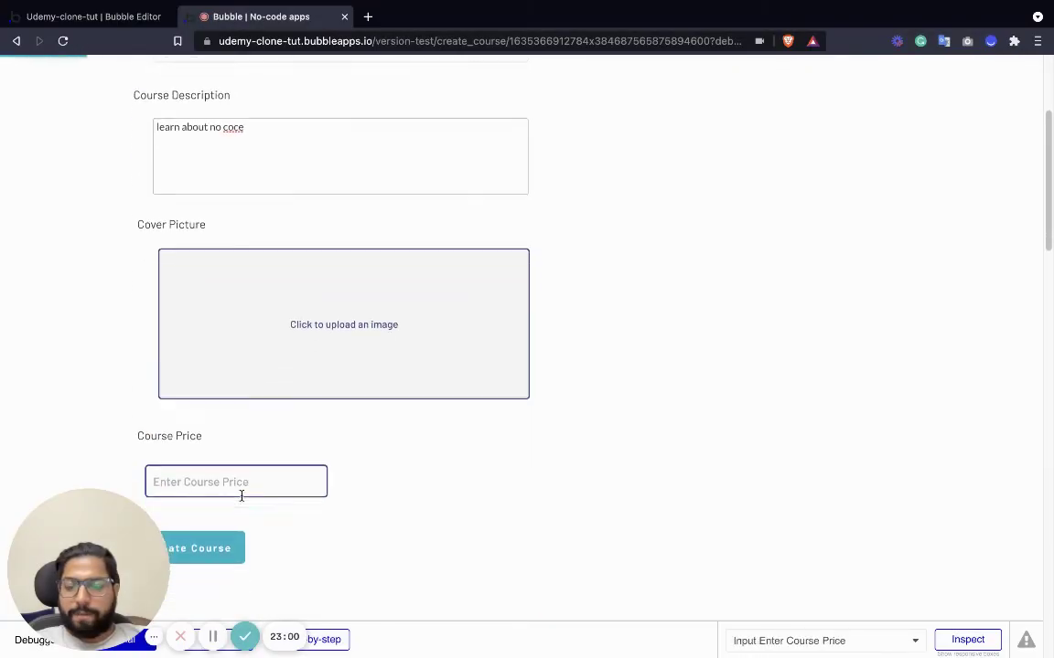
pyautogui.write('9999')
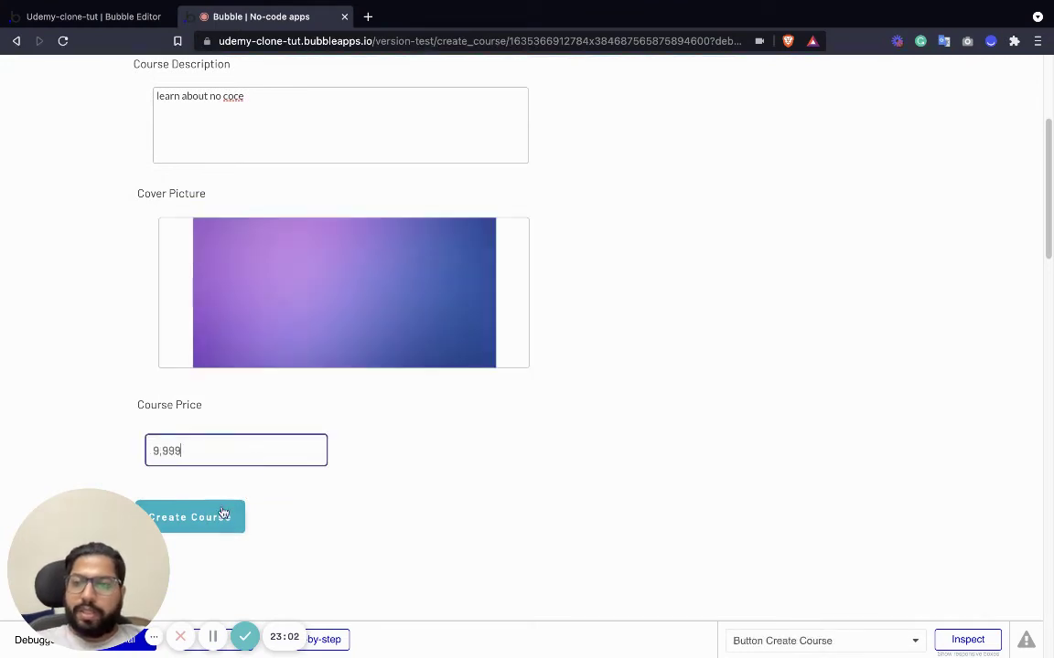
pyautogui.click(214, 518)
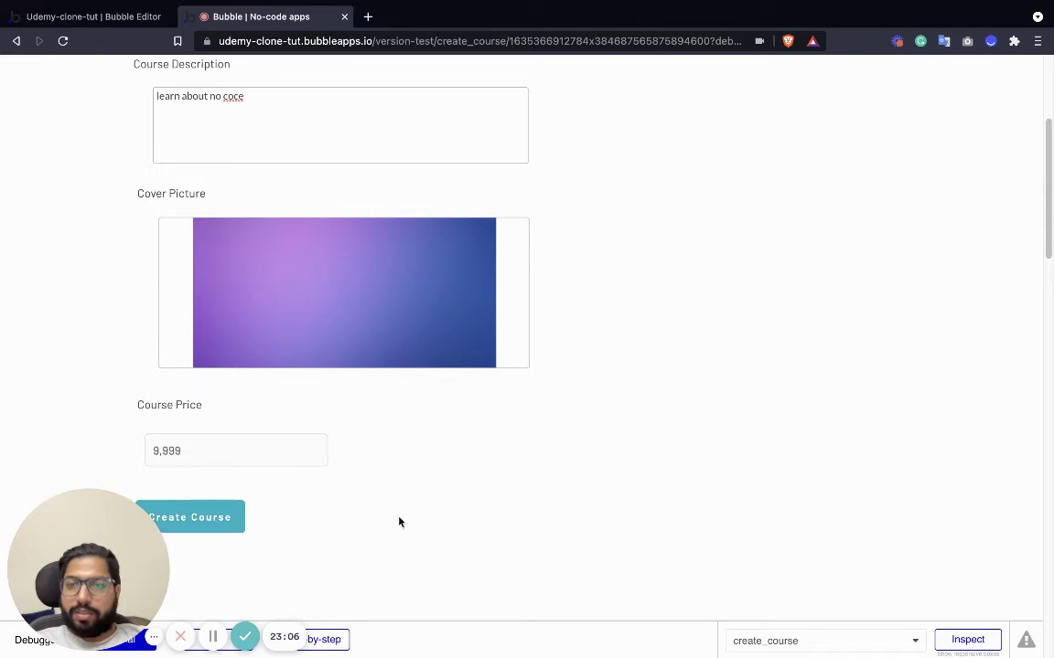
pyautogui.click(130, 16)
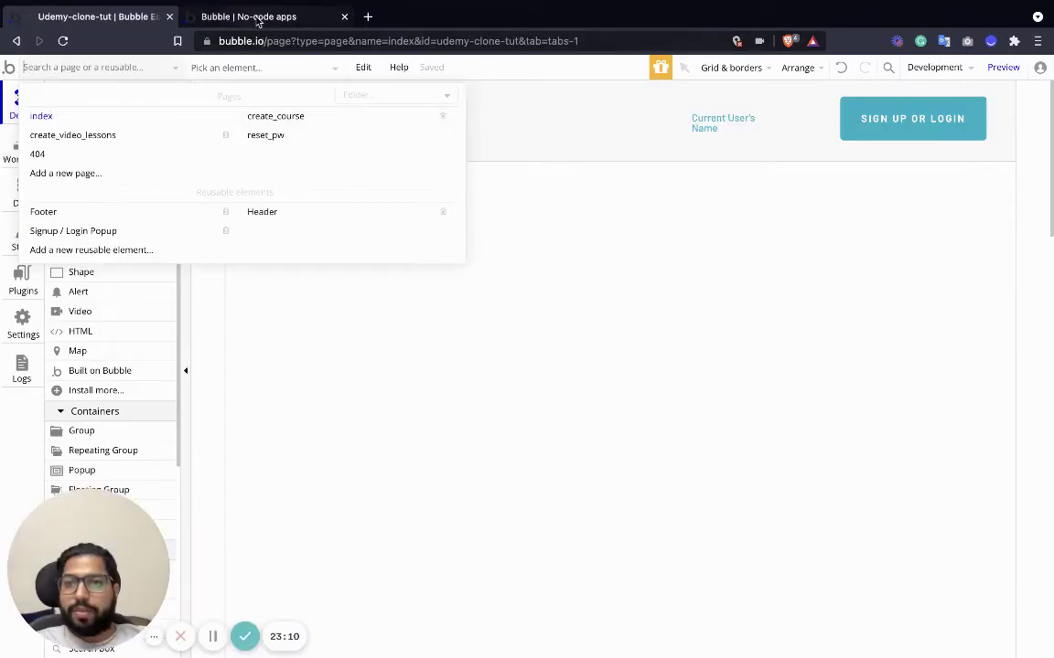
# Open the create_course page and the Create Course button's workflow with its Create a new Course step.
pyautogui.click(258, 18)
pyautogui.click(123, 18)
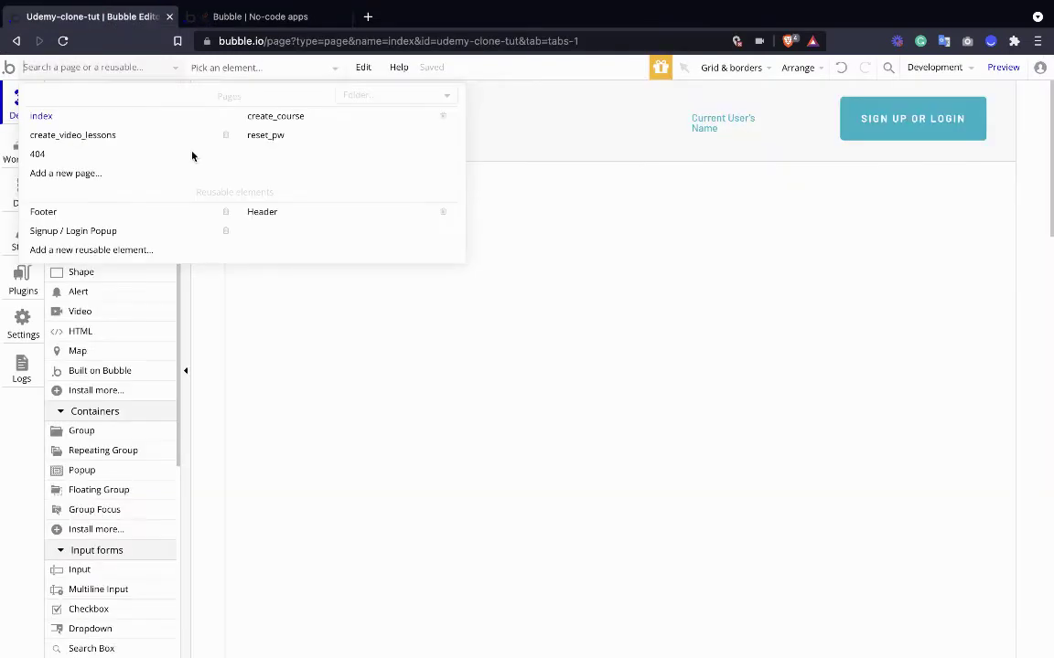
pyautogui.click(291, 114)
pyautogui.scroll(-5, 441, 512)
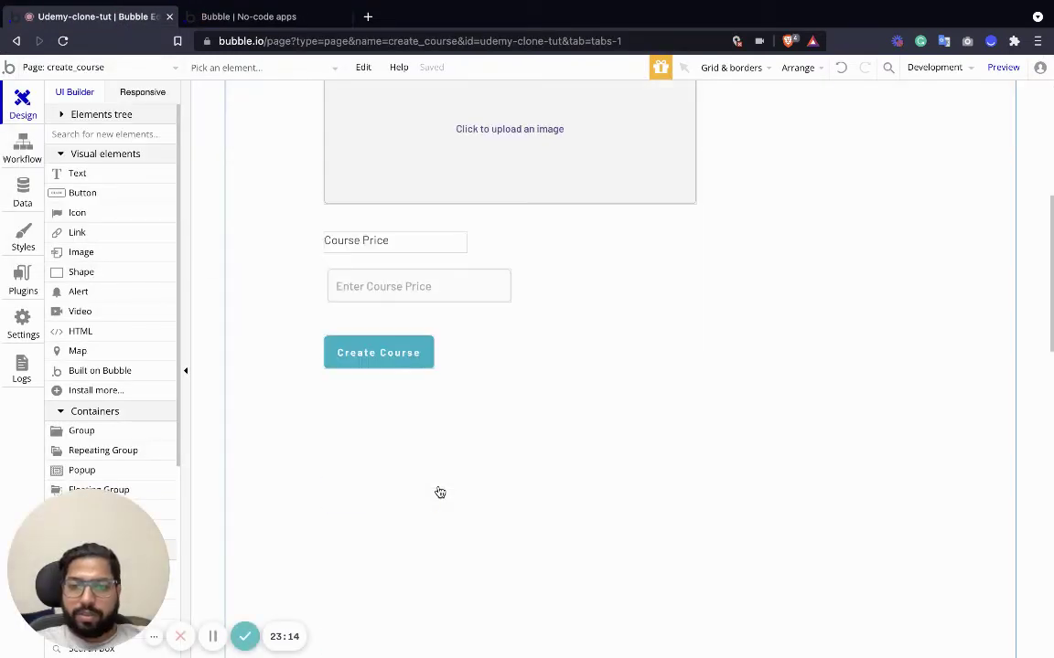
pyautogui.doubleClick(414, 353)
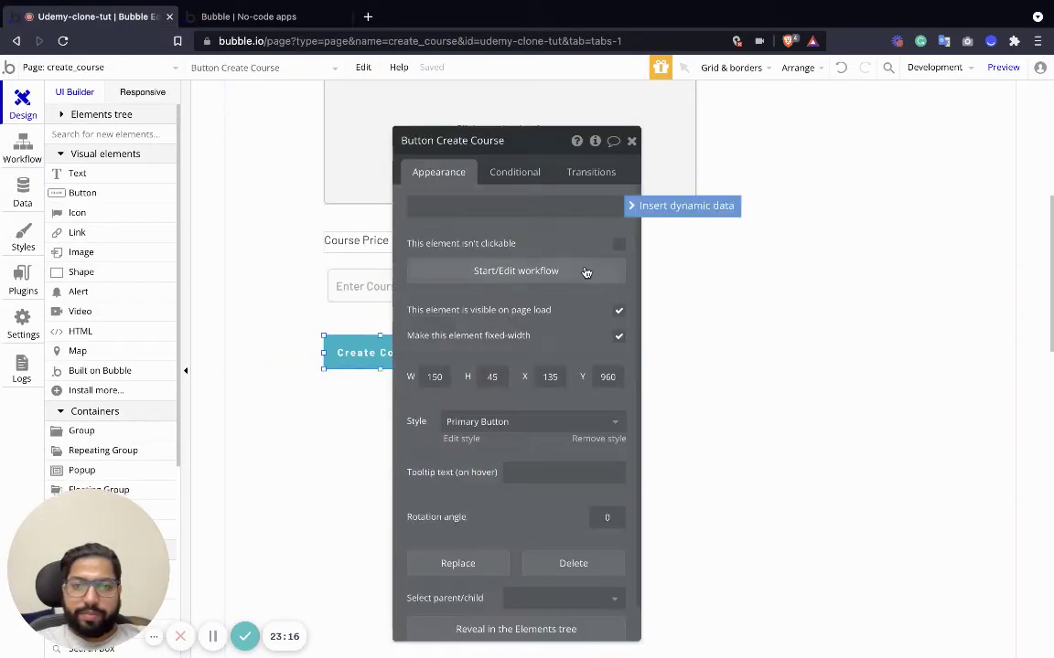
pyautogui.click(585, 272)
pyautogui.click(146, 261)
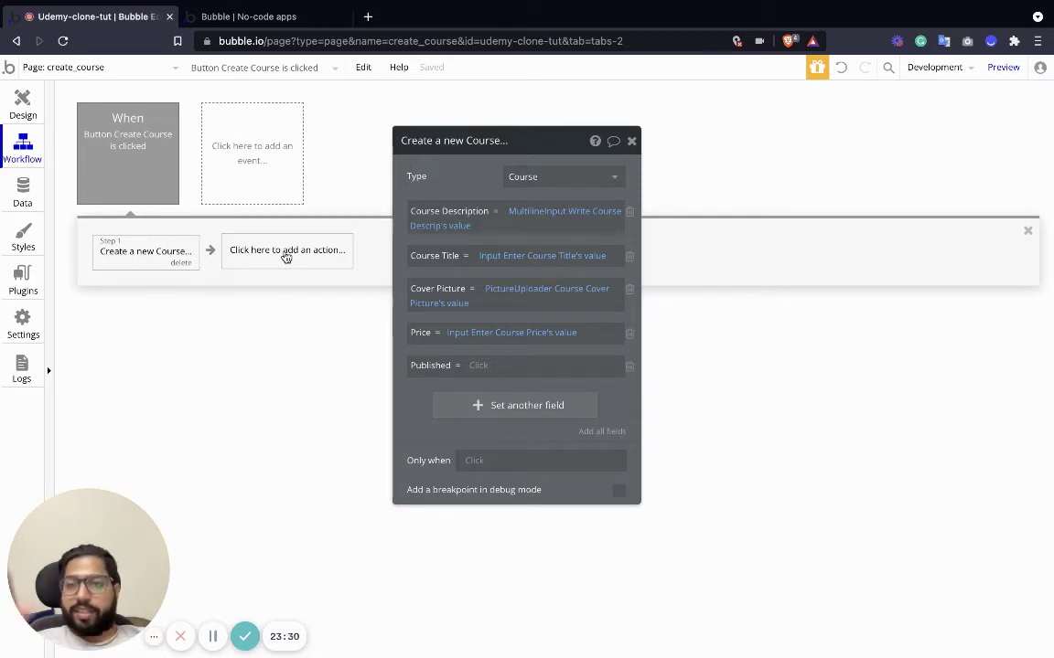
# Add a Go to page create_video_lessons step sending Result of step 1 as data.
pyautogui.click(286, 252)
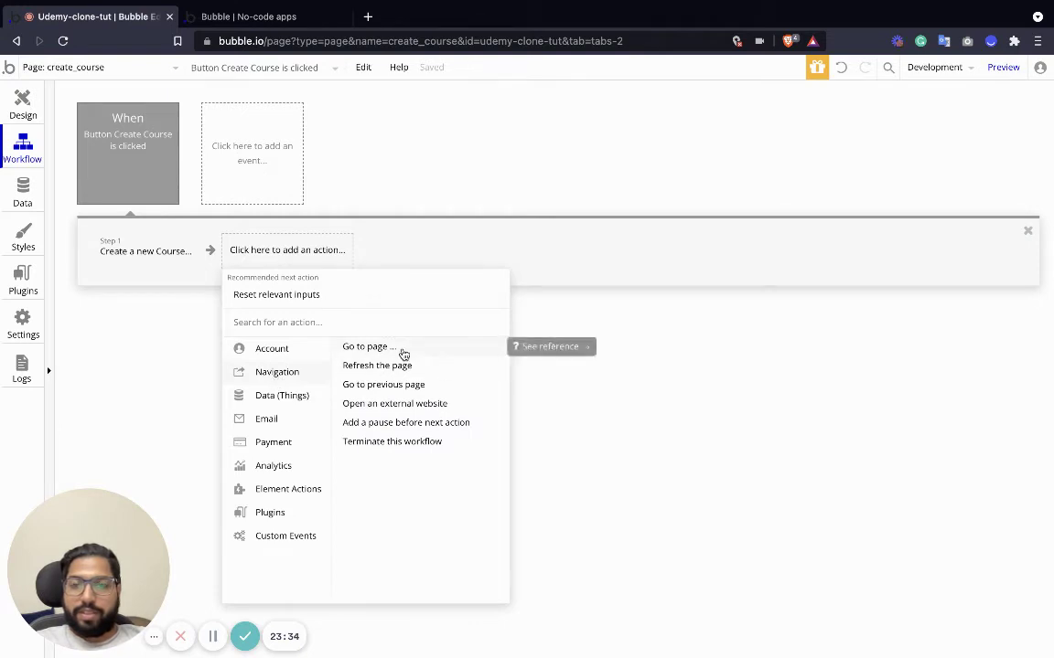
pyautogui.click(404, 353)
pyautogui.click(534, 178)
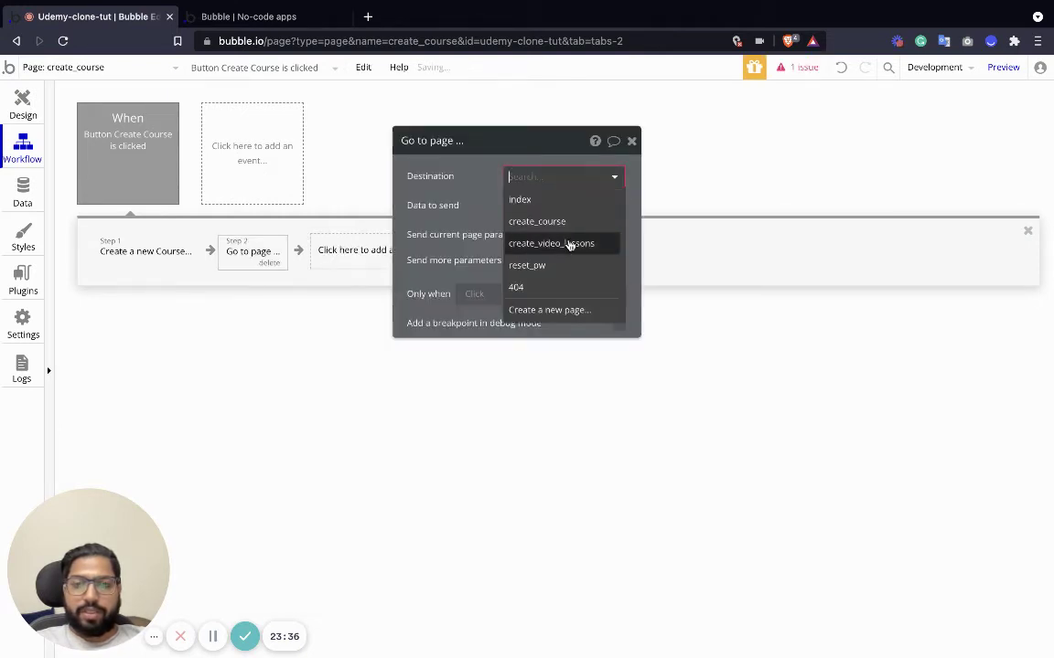
pyautogui.click(542, 244)
pyautogui.click(514, 206)
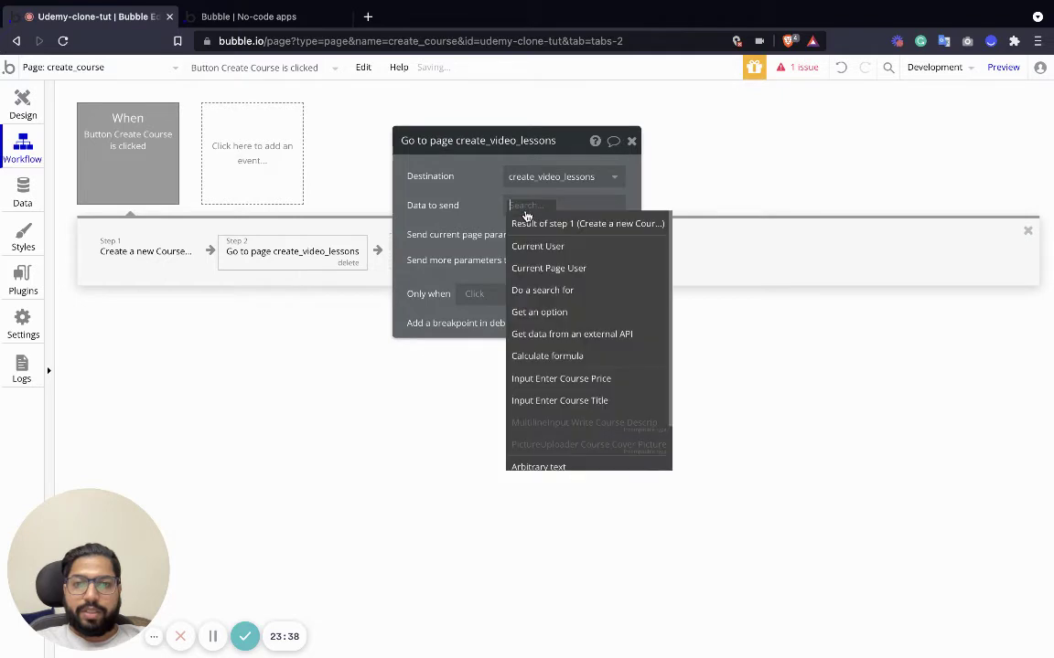
pyautogui.click(572, 225)
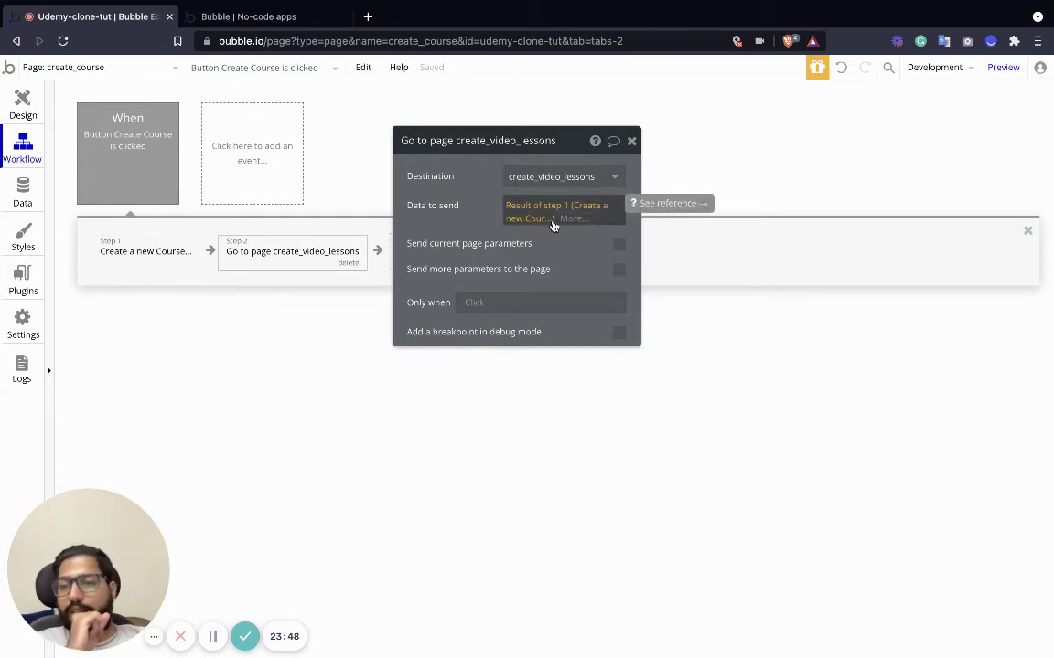
pyautogui.click(23, 108)
# In the preview, enter 'new course' as the course title and start the description.
pyautogui.click(260, 16)
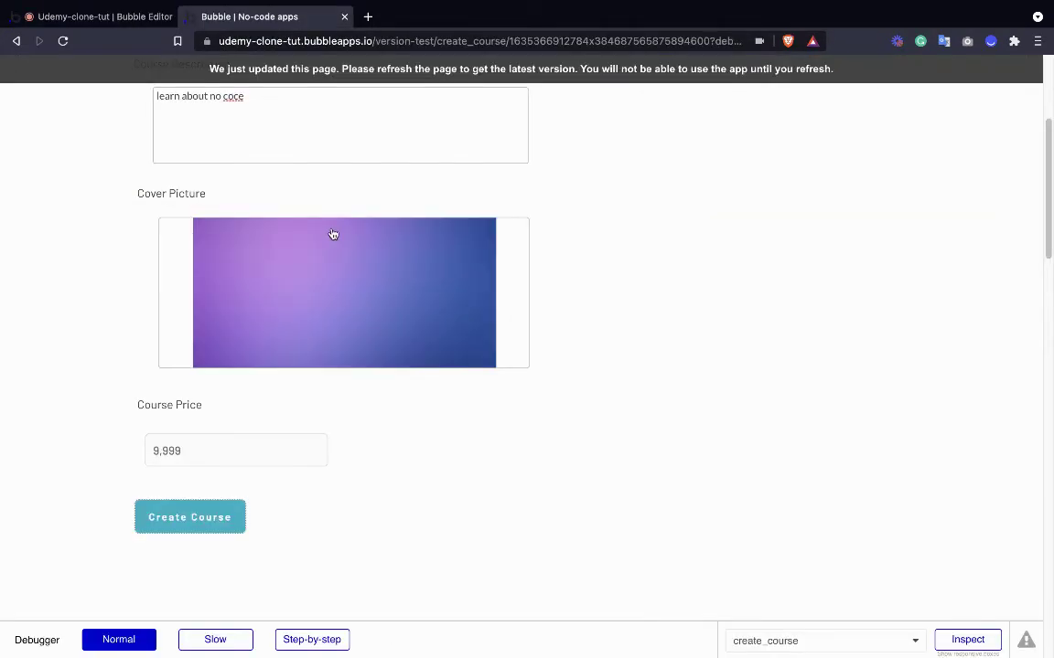
pyautogui.click(217, 522)
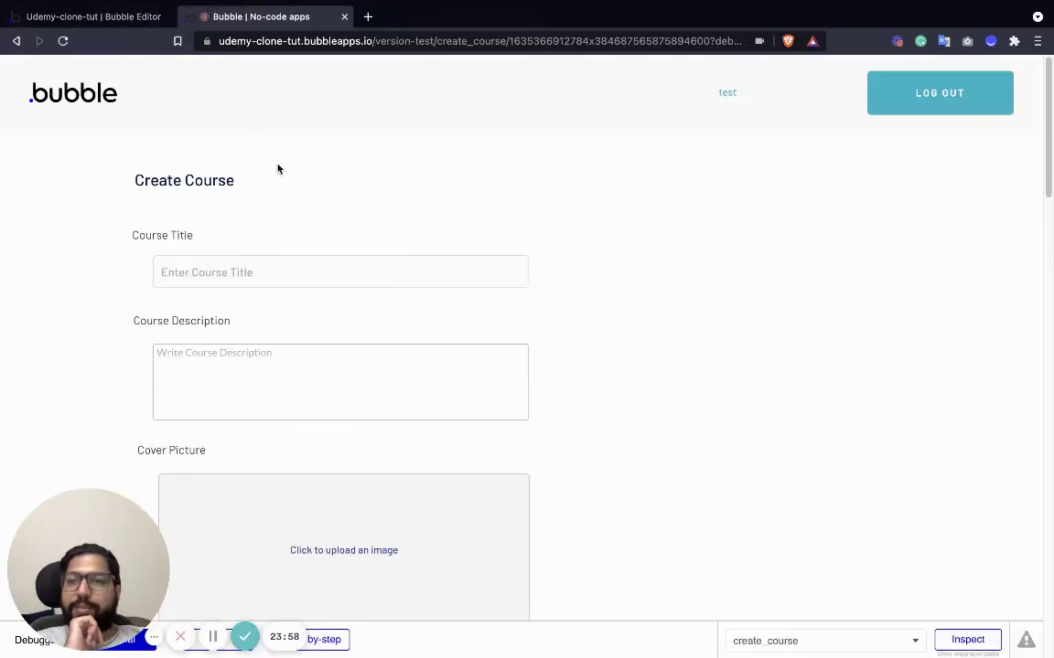
pyautogui.click(266, 264)
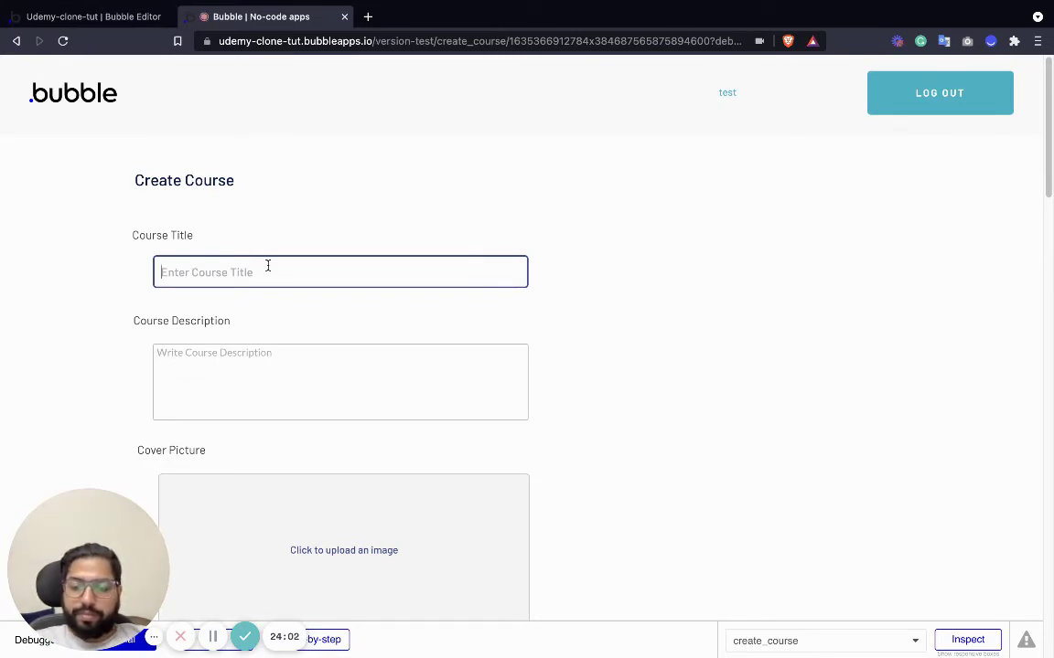
pyautogui.write('new course')
pyautogui.click(286, 397)
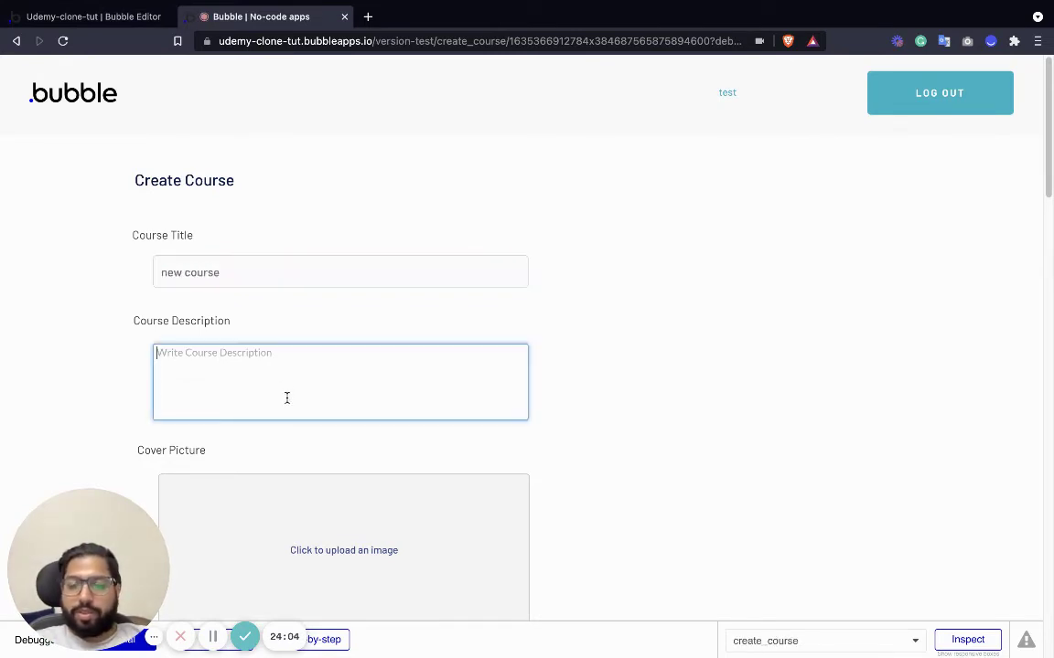
pyautogui.write('this is a new course')
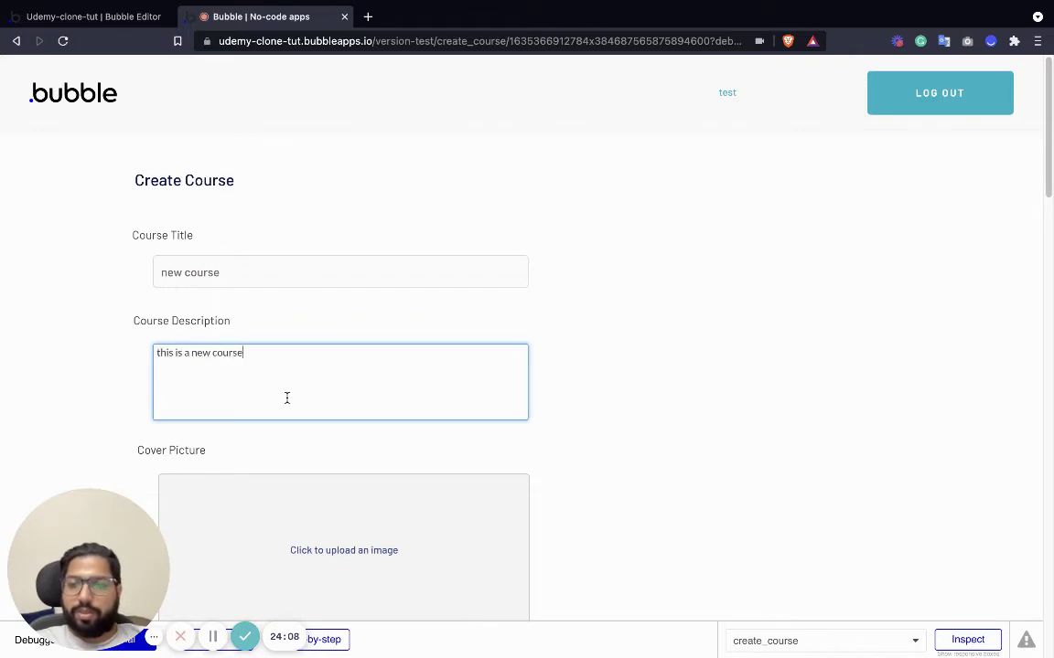
# Choose a cover picture, set the price to 6,777 and submit the course.
pyautogui.scroll(-2, 286, 398)
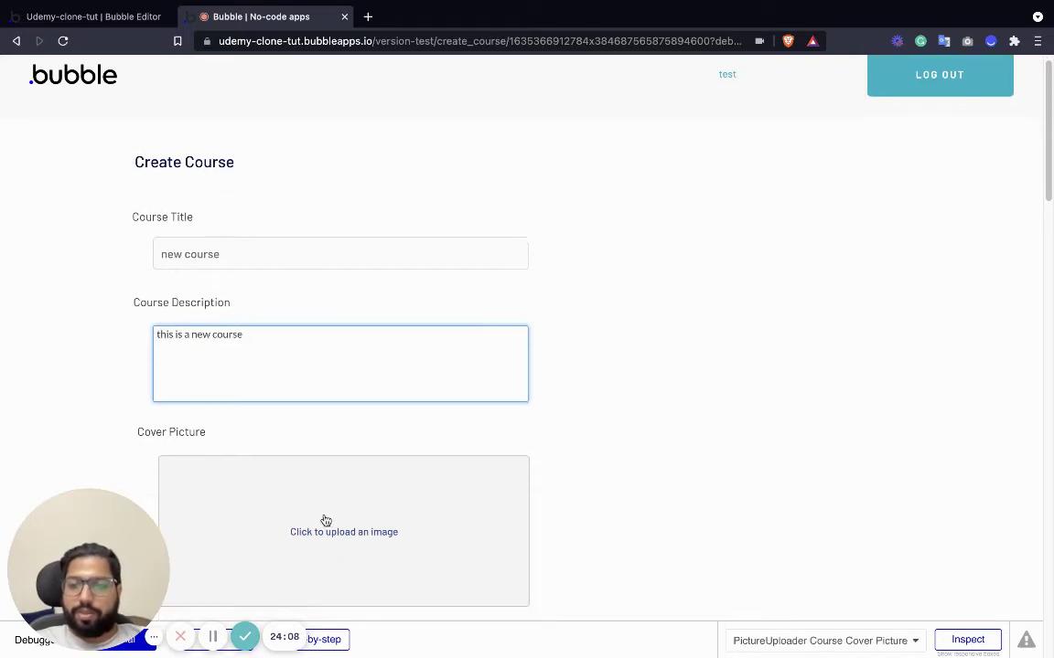
pyautogui.click(353, 433)
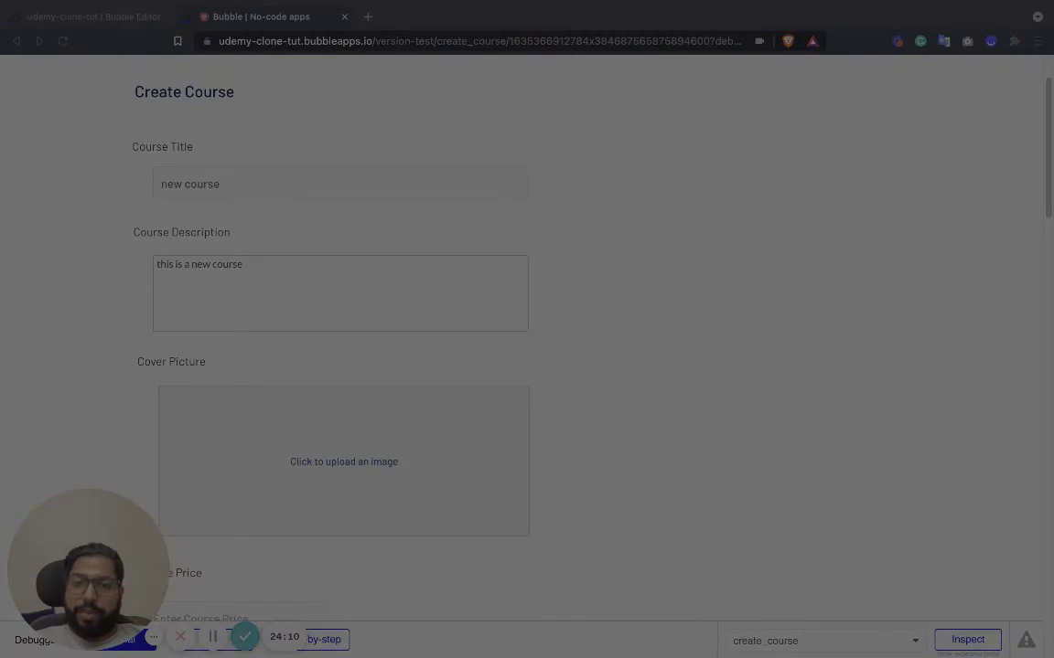
pyautogui.press('Escape')
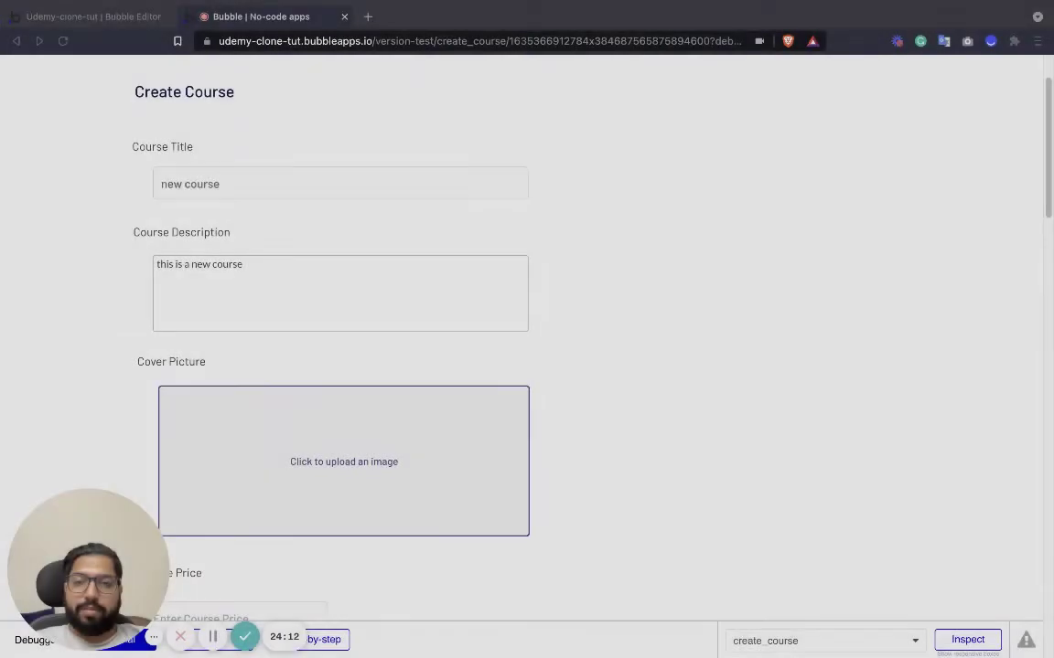
pyautogui.scroll(-5, 370, 407)
pyautogui.click(243, 386)
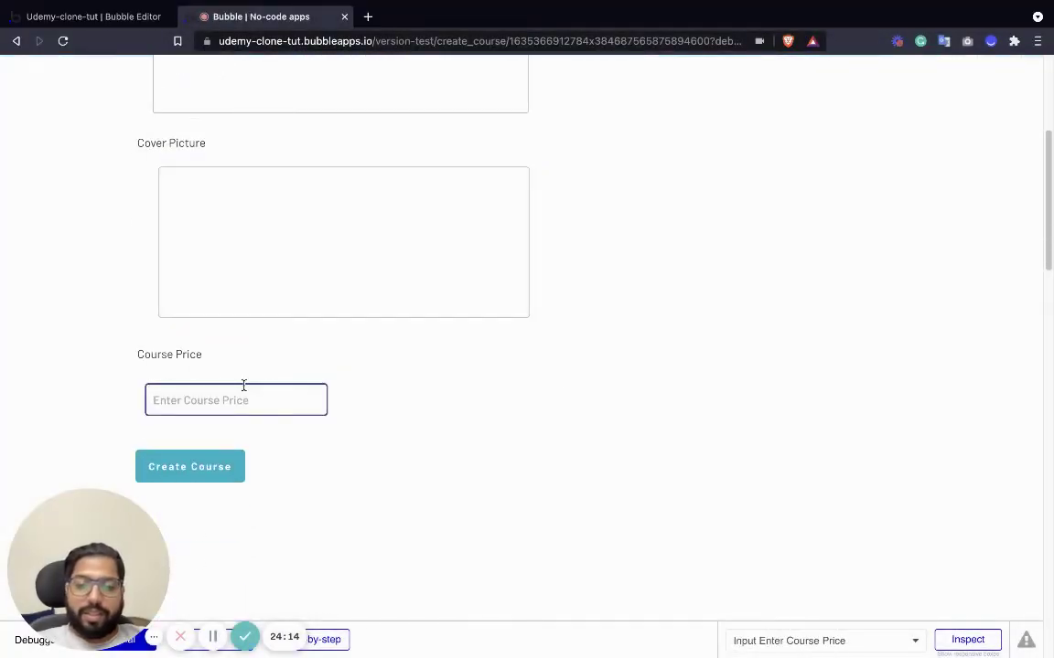
pyautogui.write('6,77')
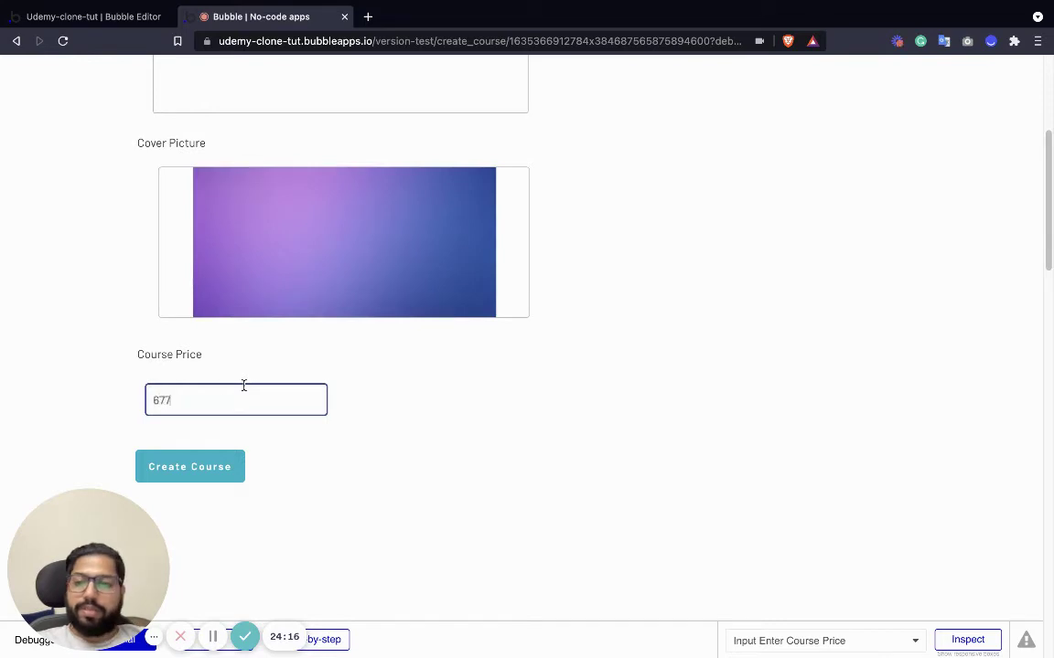
pyautogui.write('7')
pyautogui.click(206, 466)
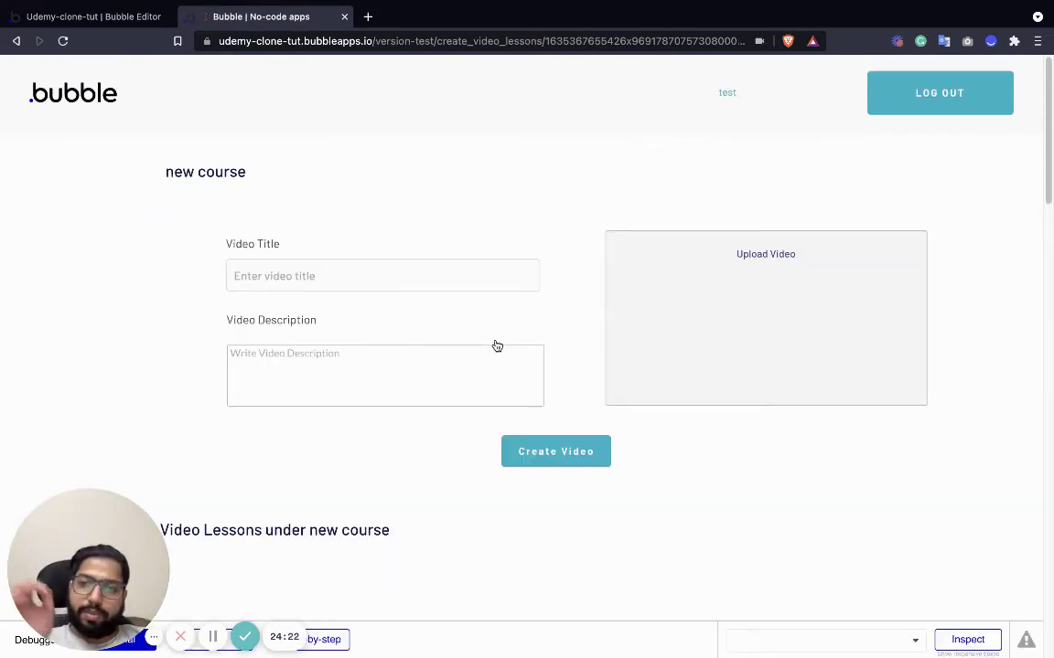
# Enter 'video lesson 1' as the video title and 'this is updated video' as the description.
pyautogui.click(331, 263)
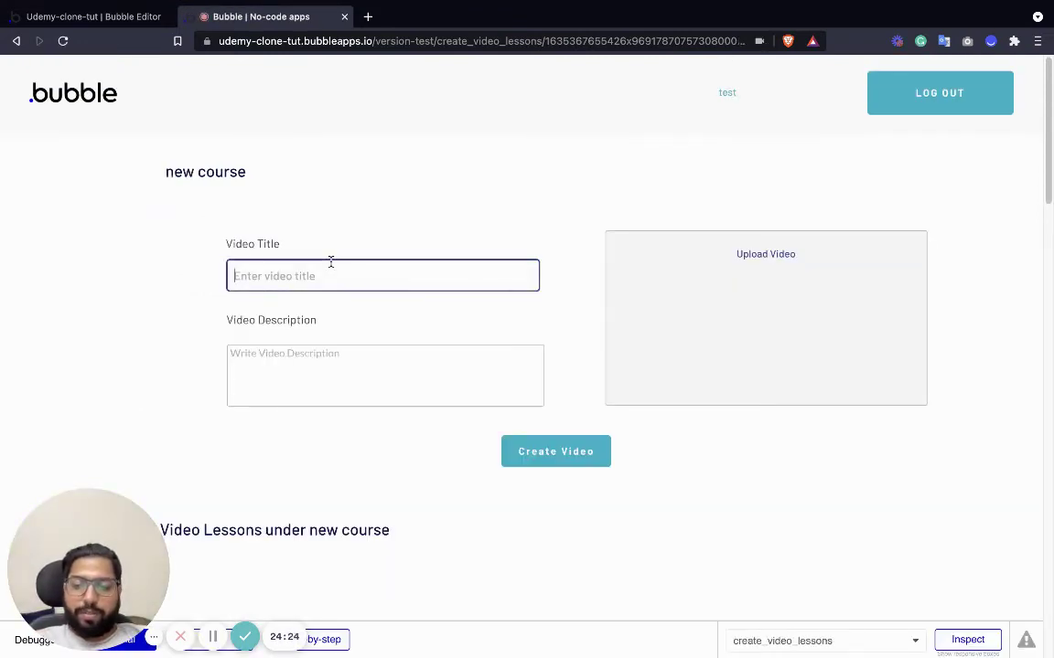
pyautogui.write('video lesson 1')
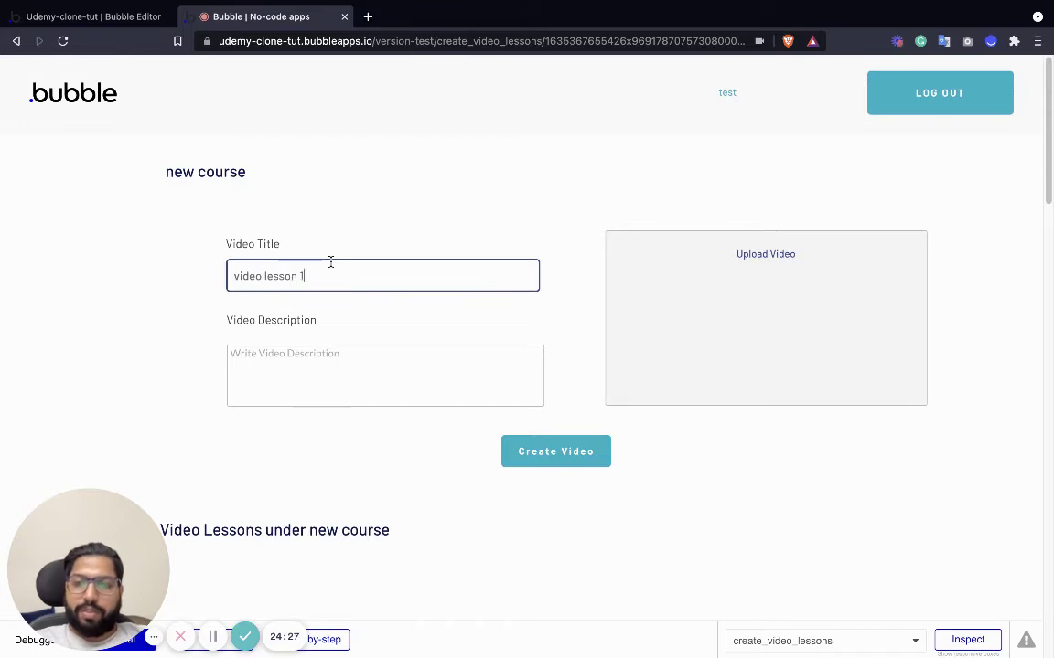
pyautogui.click(353, 372)
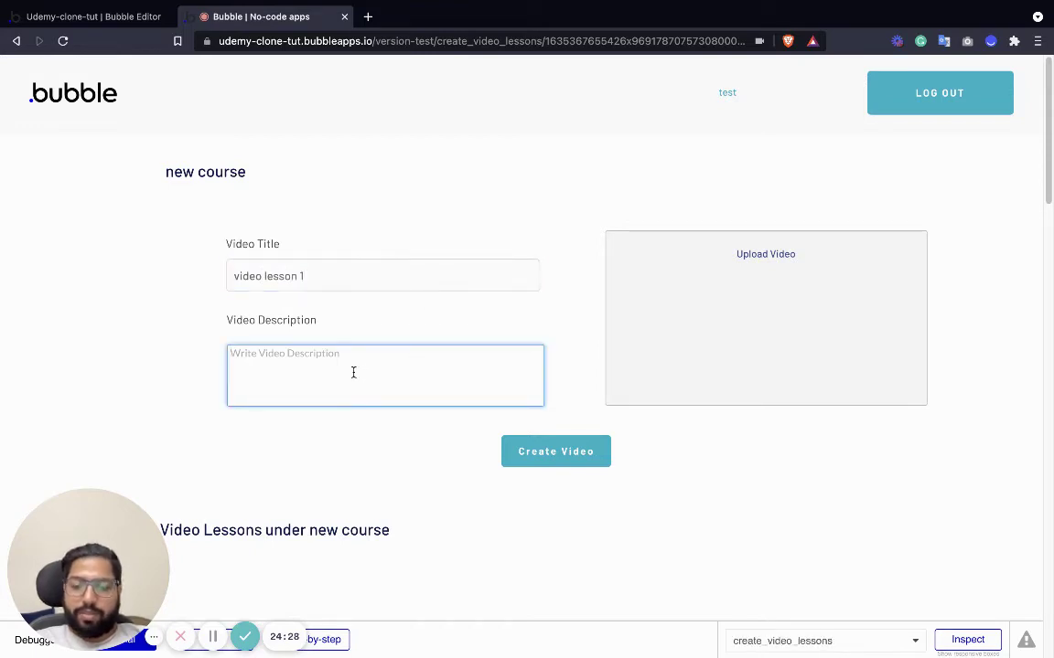
pyautogui.write('this is updated video')
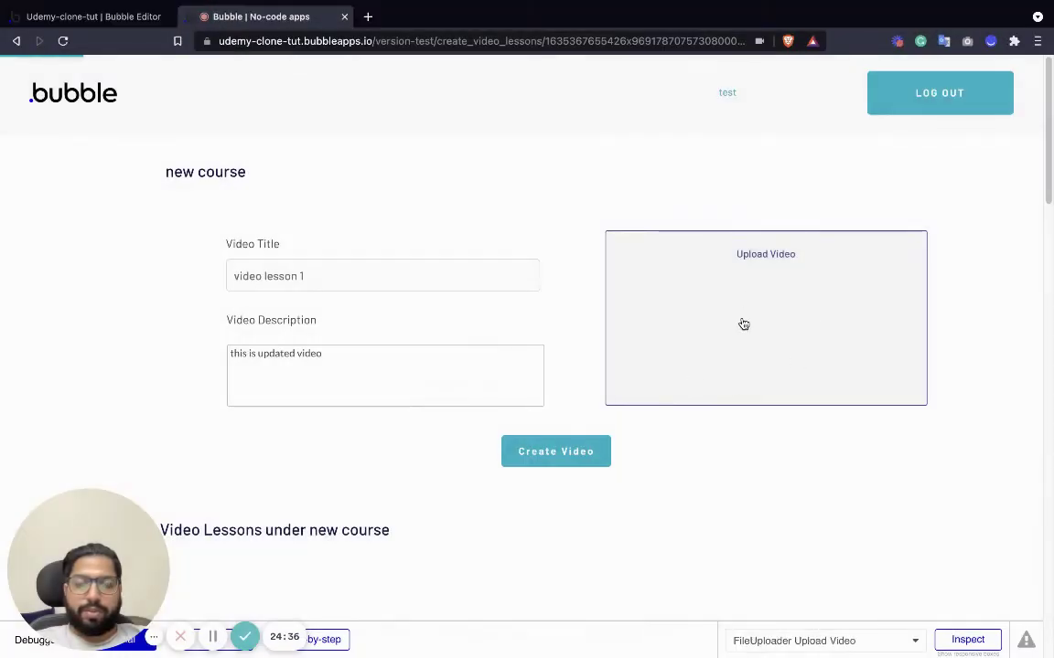
pyautogui.scroll(-2, 655, 474)
pyautogui.scroll(2, 630, 342)
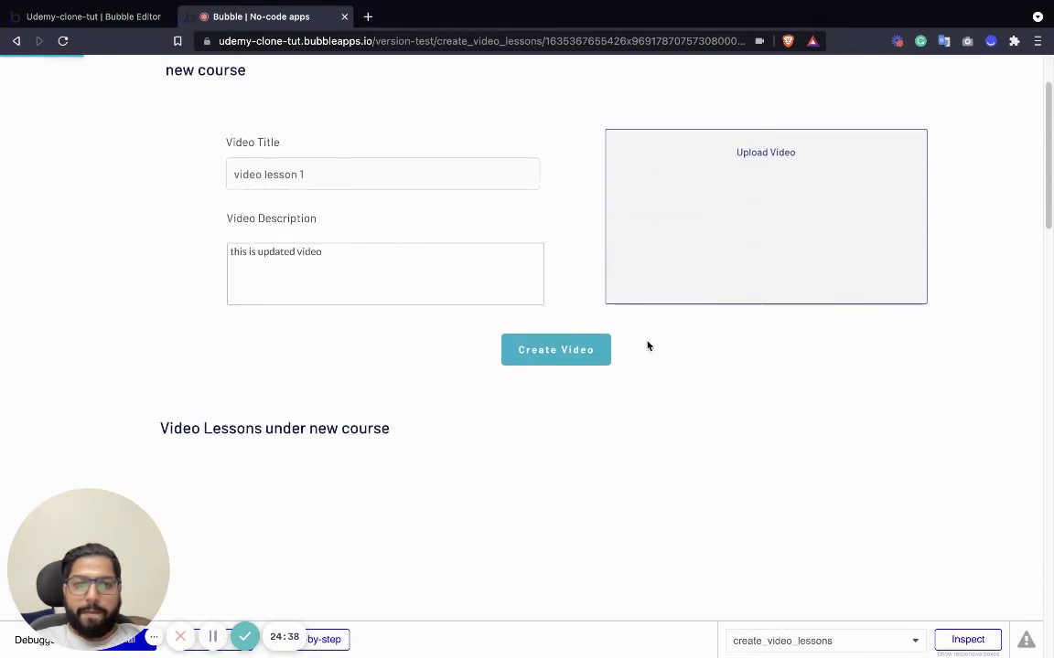
pyautogui.scroll(-2, 647, 346)
pyautogui.scroll(2, 640, 372)
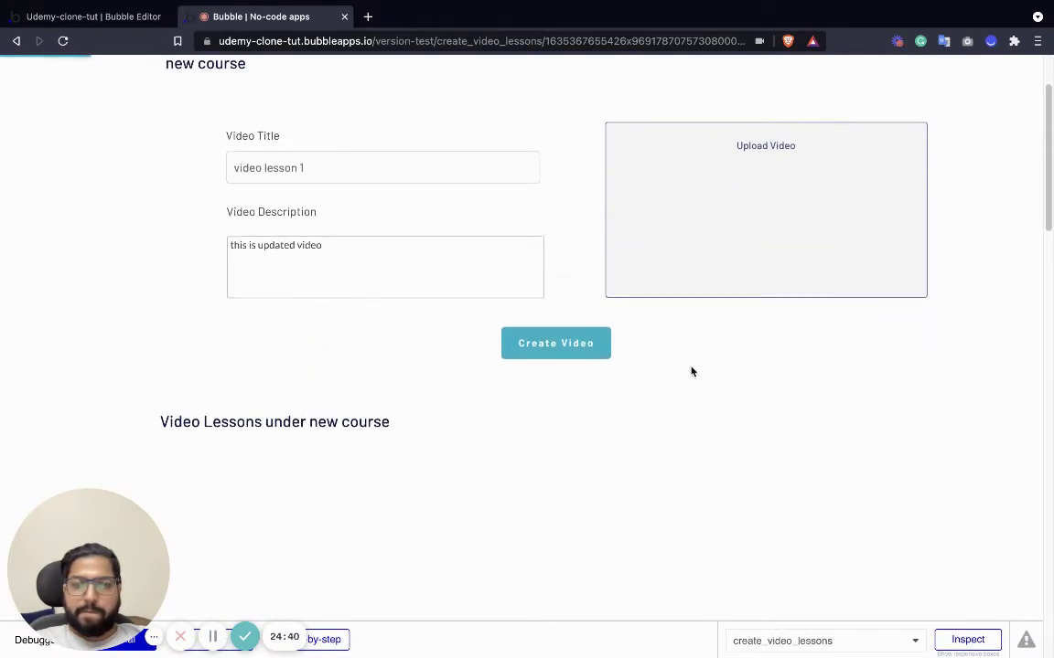
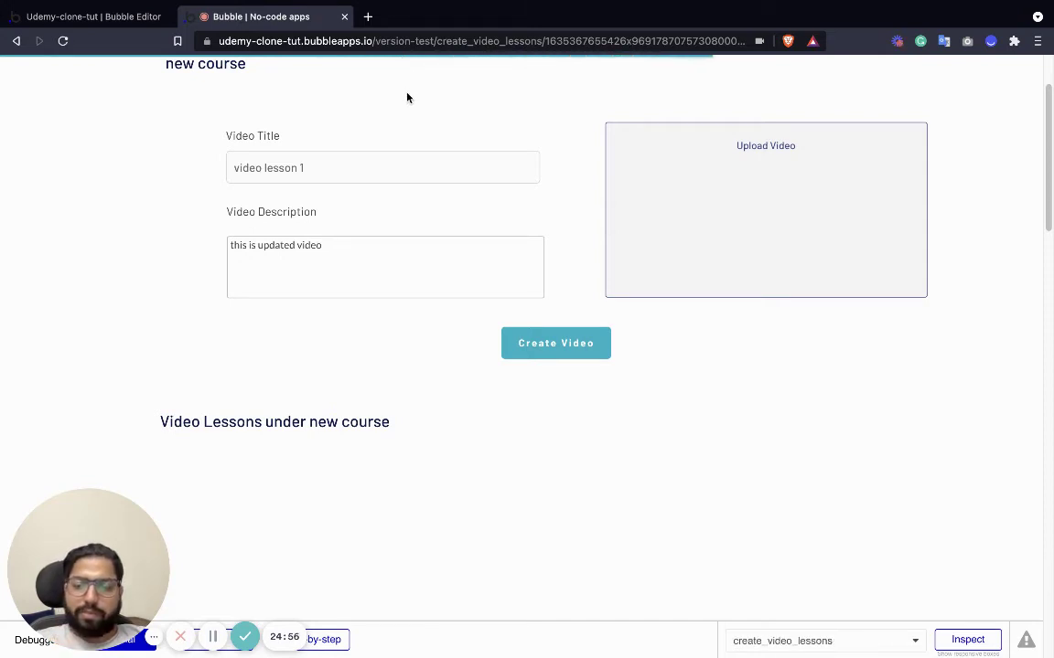
# Search 'sample video' in a new Brave tab and open the File Examples sample video page.
pyautogui.hotkey('ctrl', 't')
pyautogui.write('sample video')
pyautogui.press('Return')
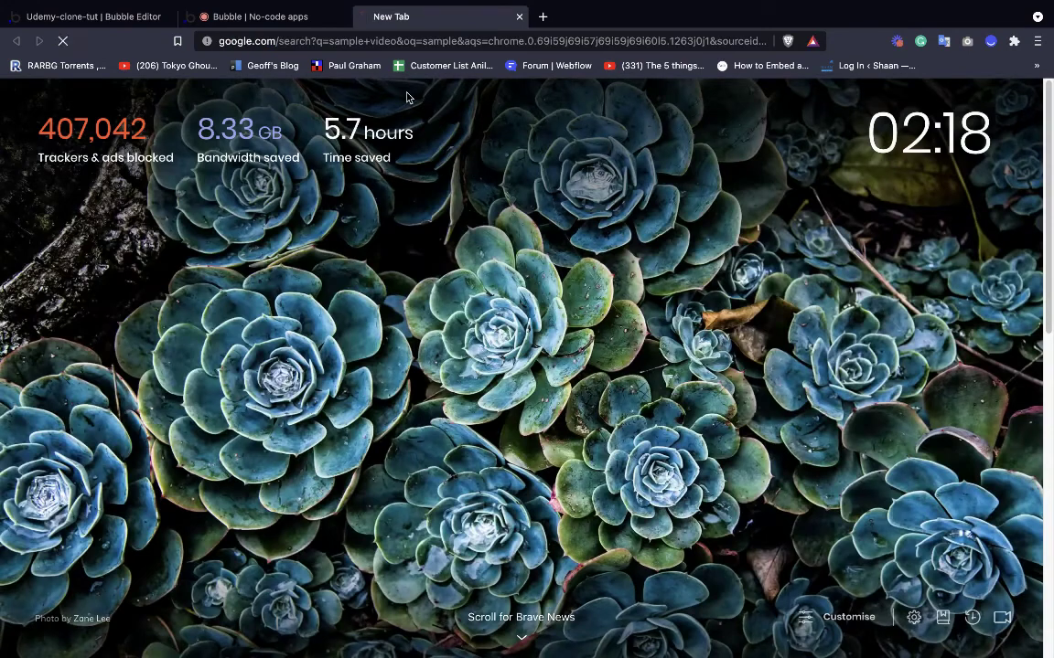
pyautogui.scroll(-2, 292, 446)
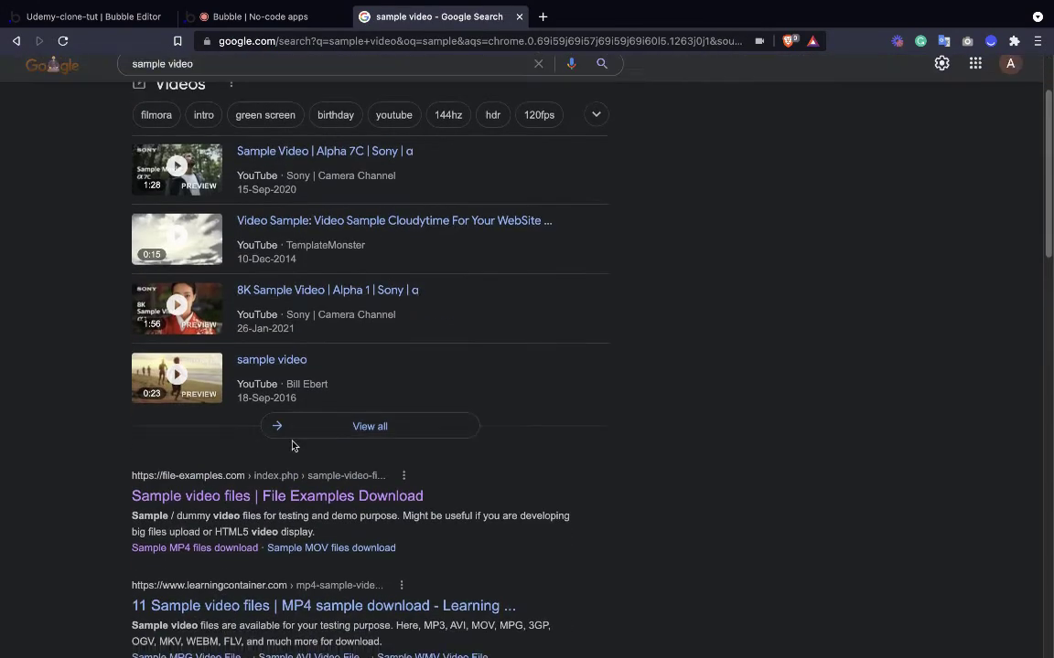
pyautogui.click(274, 495)
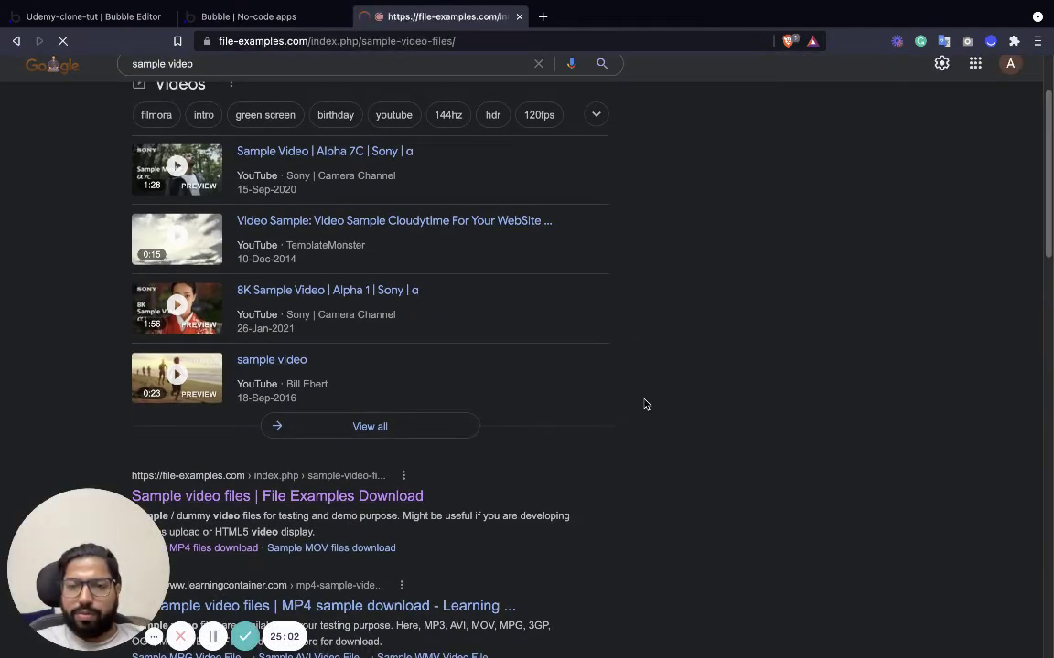
# Open the 1.5 MB sample MP4 and download it via the video's options menu.
pyautogui.scroll(-1, 560, 413)
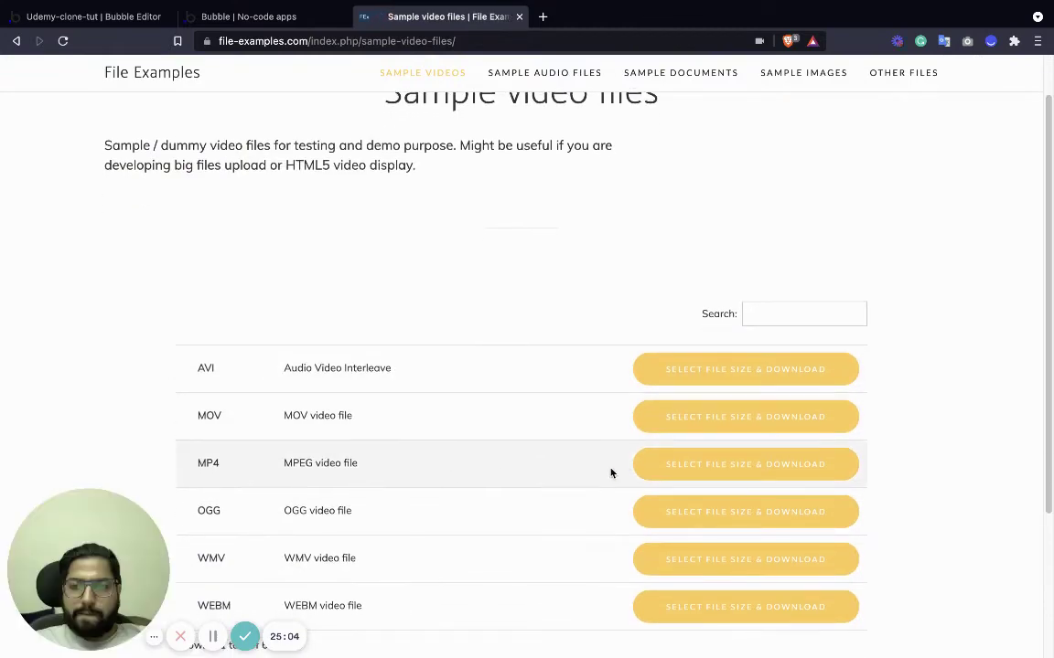
pyautogui.click(699, 465)
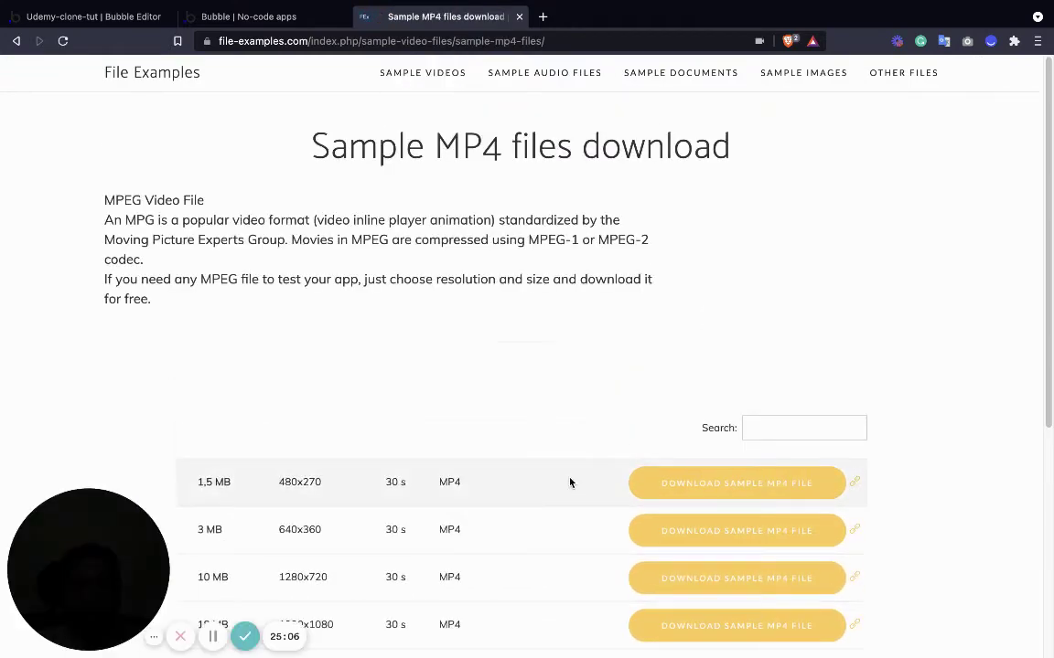
pyautogui.scroll(-3, 569, 482)
pyautogui.click(681, 353)
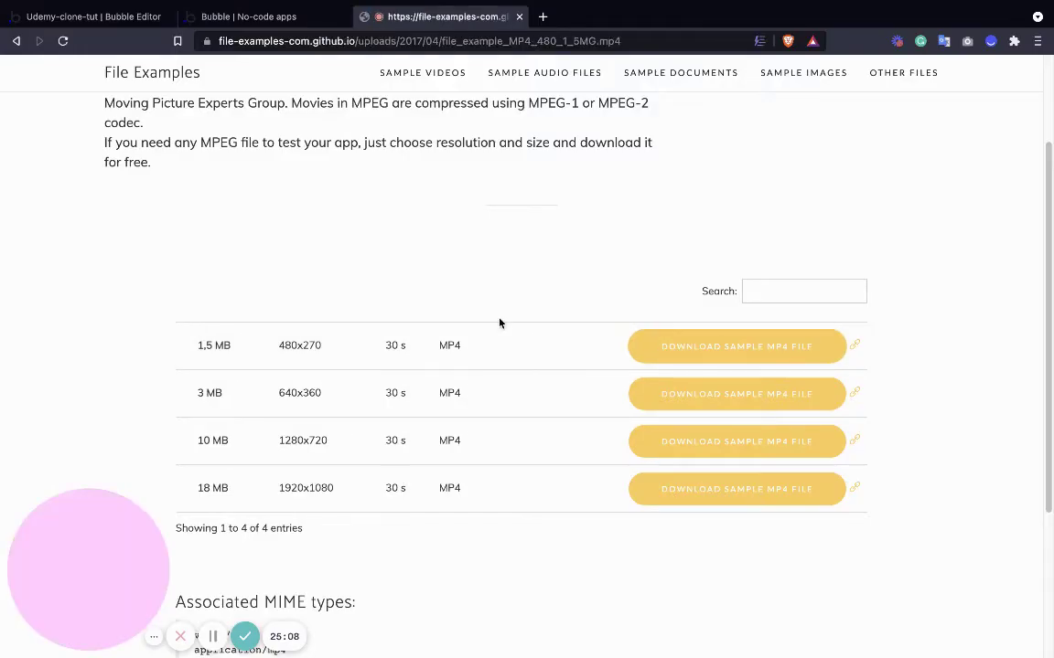
pyautogui.click(689, 422)
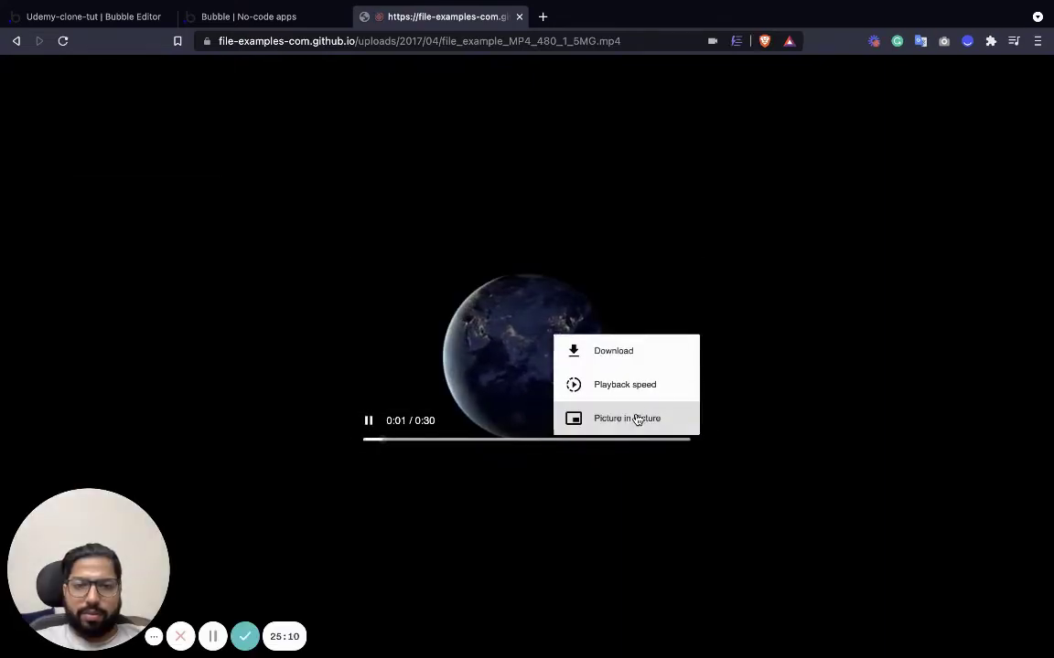
pyautogui.click(623, 350)
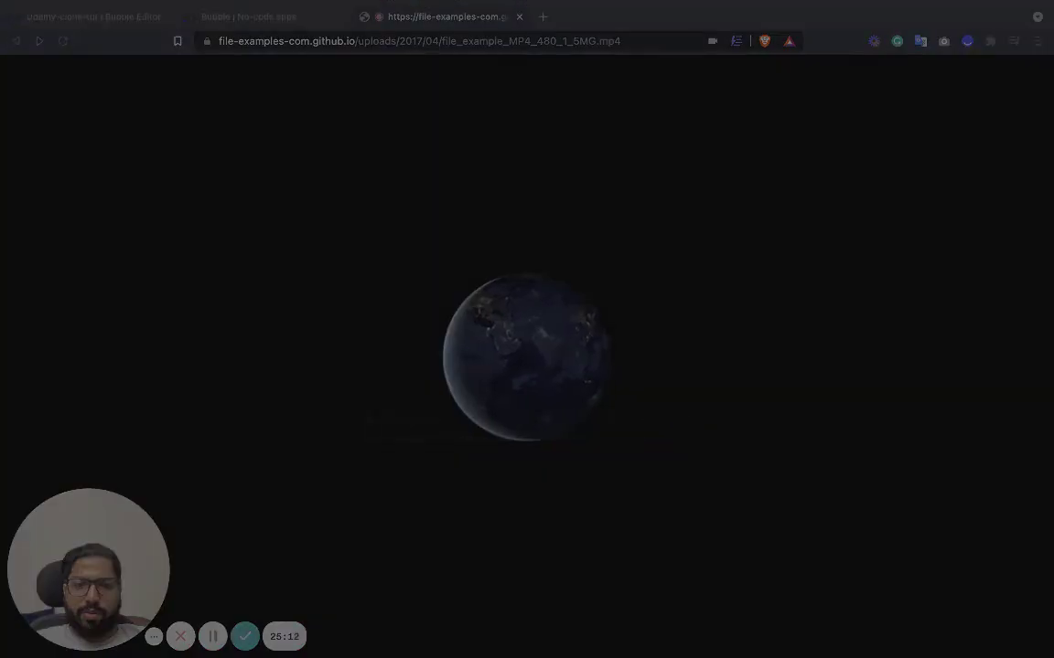
pyautogui.press('Return')
# Back in the Bubble test app, submit the 'video lesson 1' form with Create Video.
pyautogui.click(235, 55)
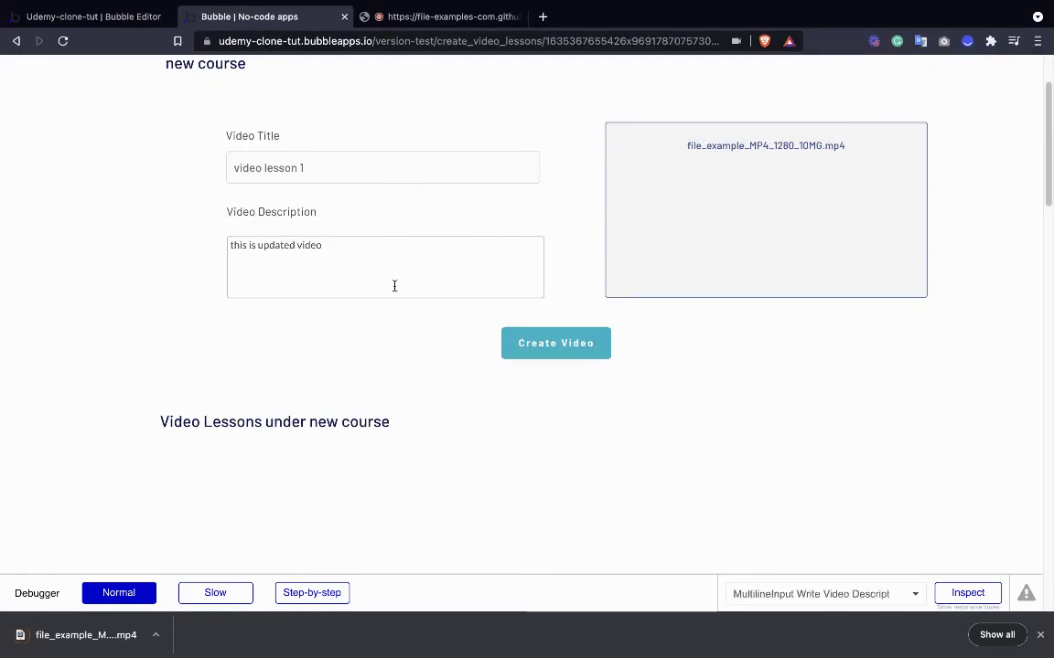
pyautogui.scroll(2, 581, 189)
pyautogui.scroll(-2, 636, 278)
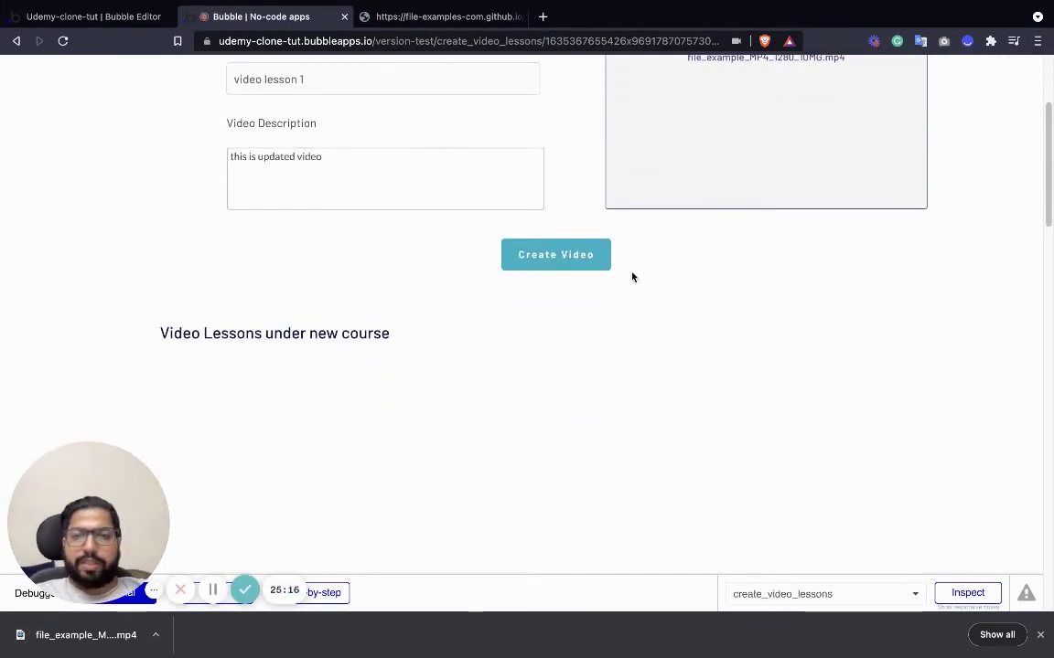
pyautogui.click(539, 254)
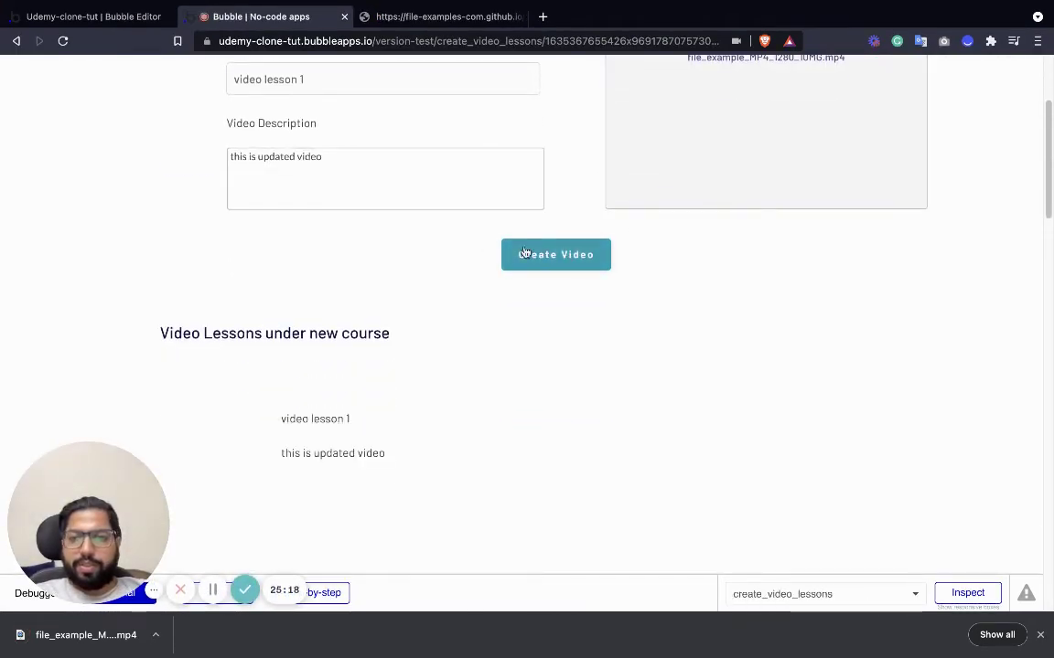
# Play the new lesson's embedded video under new course to check it.
pyautogui.scroll(-2, 403, 276)
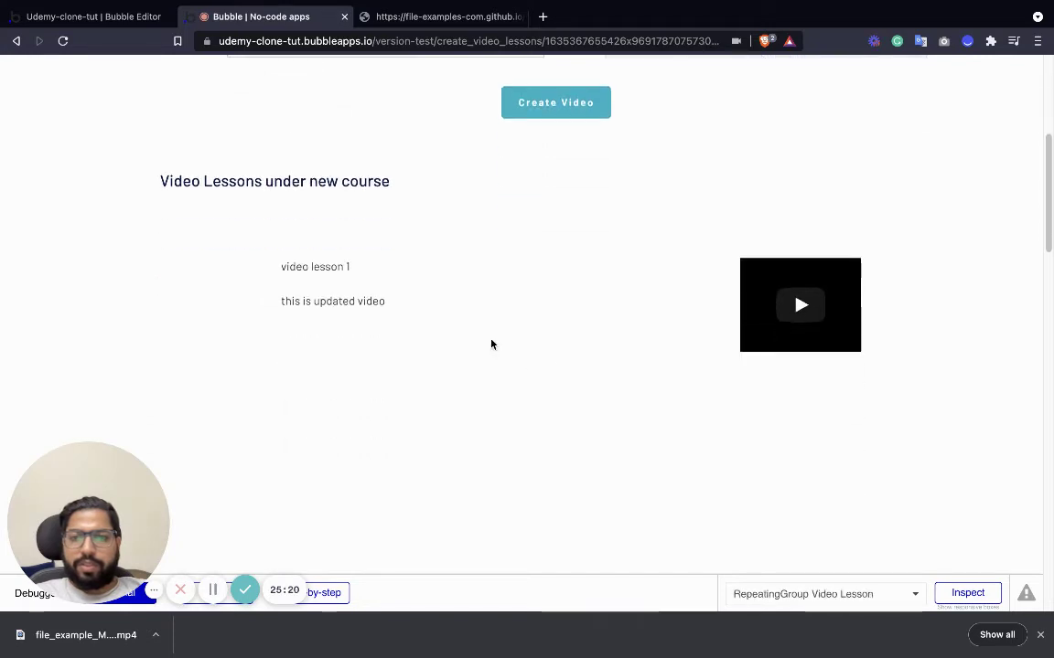
pyautogui.click(799, 306)
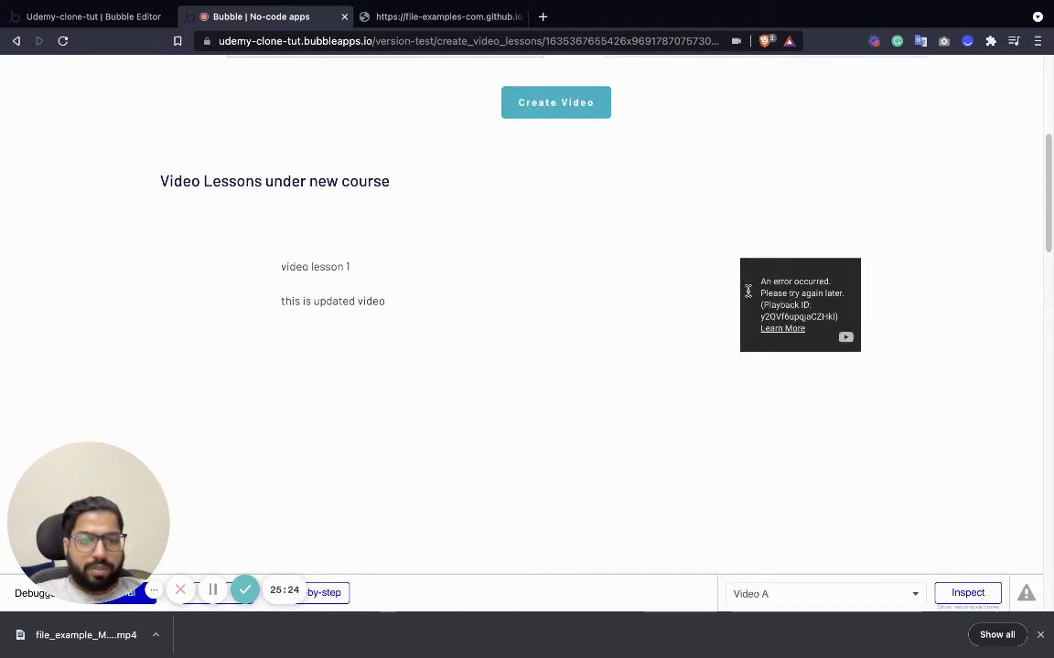
pyautogui.scroll(2, 466, 313)
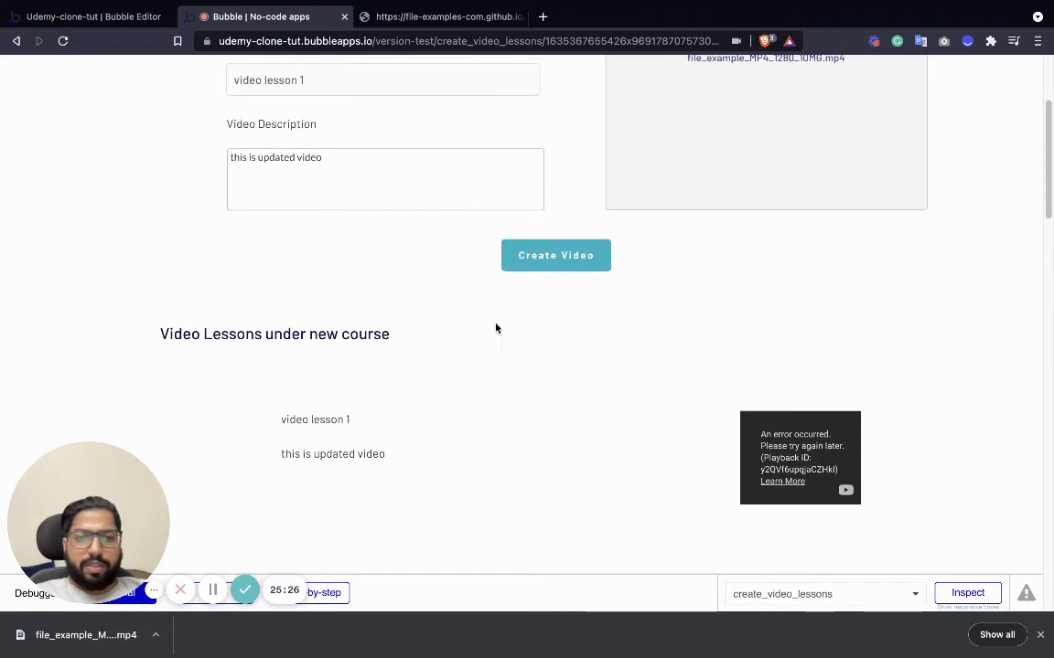
pyautogui.scroll(-2, 496, 329)
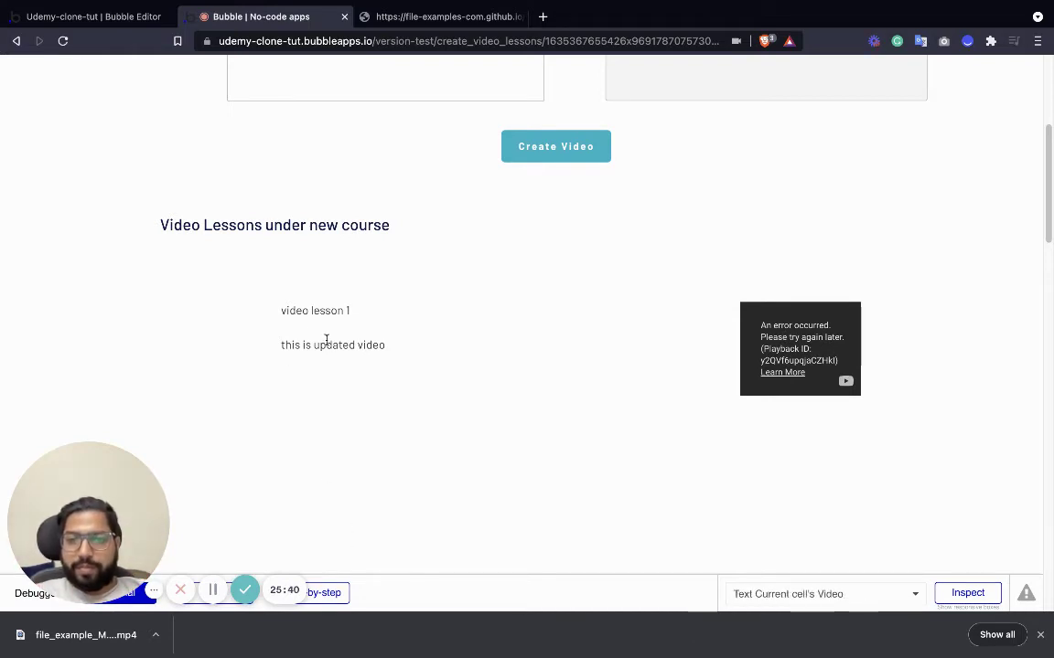
pyautogui.scroll(1, 326, 341)
pyautogui.moveTo(295, 362); pyautogui.dragTo(301, 396)
pyautogui.click(386, 404)
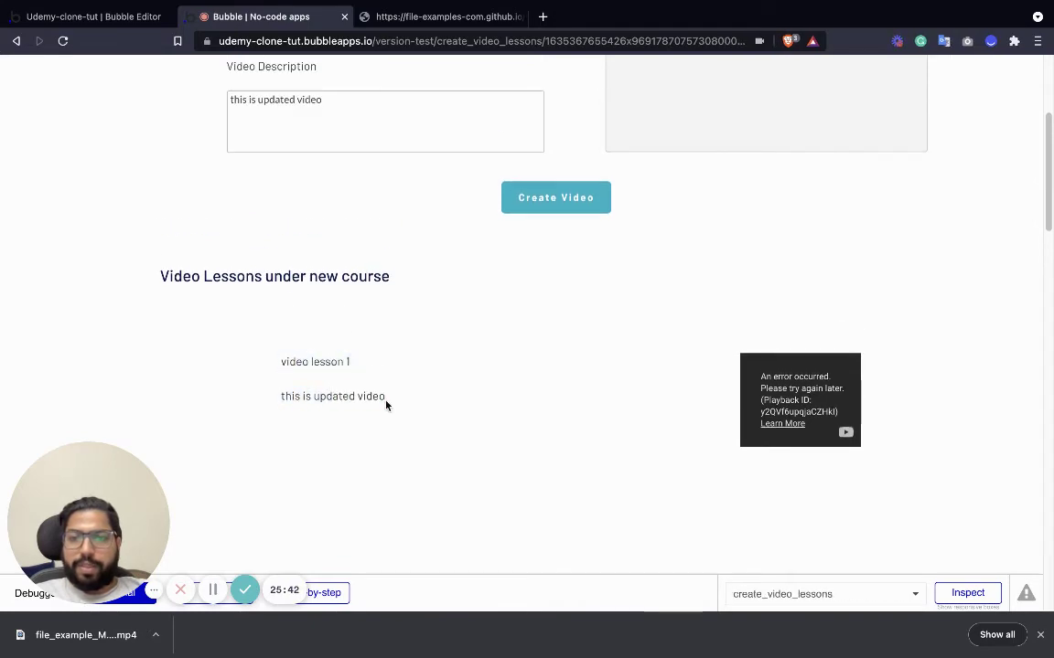
pyautogui.scroll(3, 386, 404)
pyautogui.scroll(-1, 407, 358)
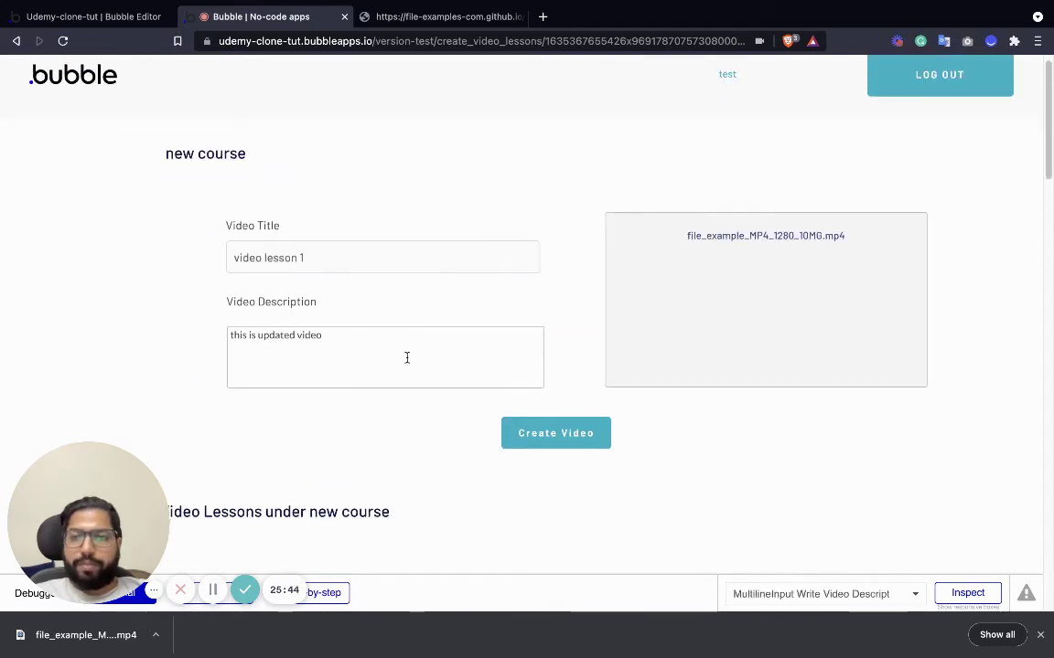
pyautogui.scroll(2, 407, 363)
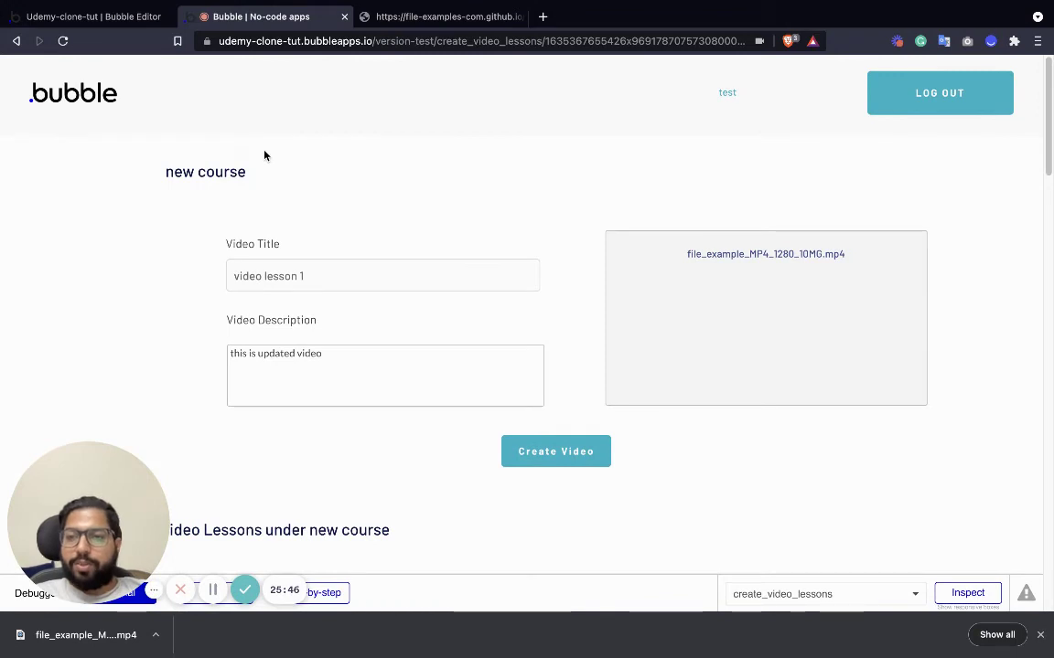
# Edit the video title and description, then create video lesson 2.
pyautogui.click(329, 277)
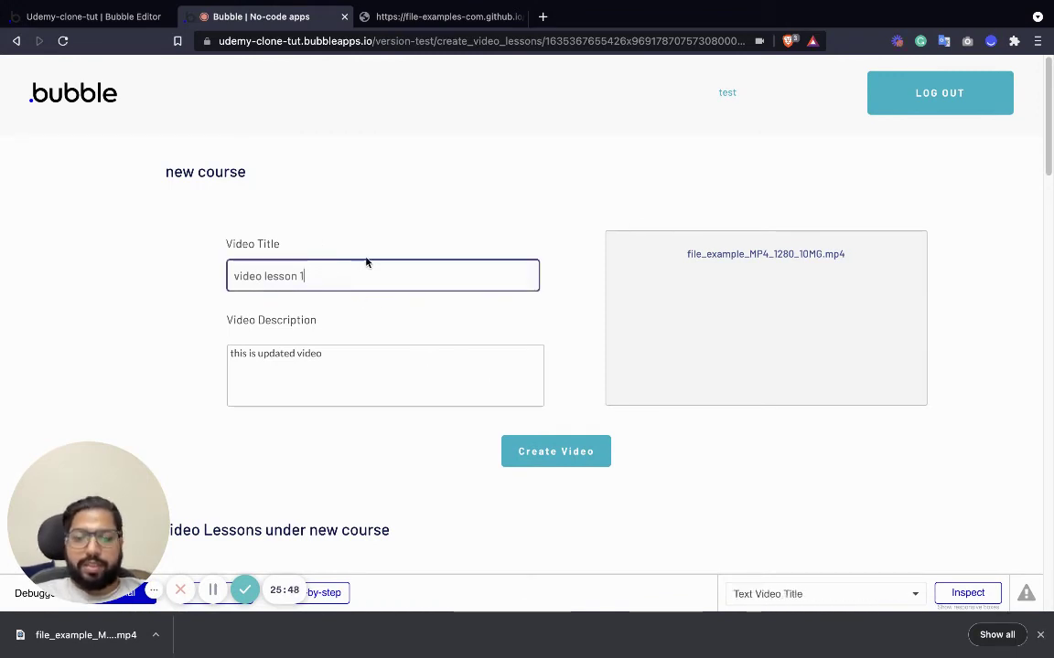
pyautogui.click(366, 350)
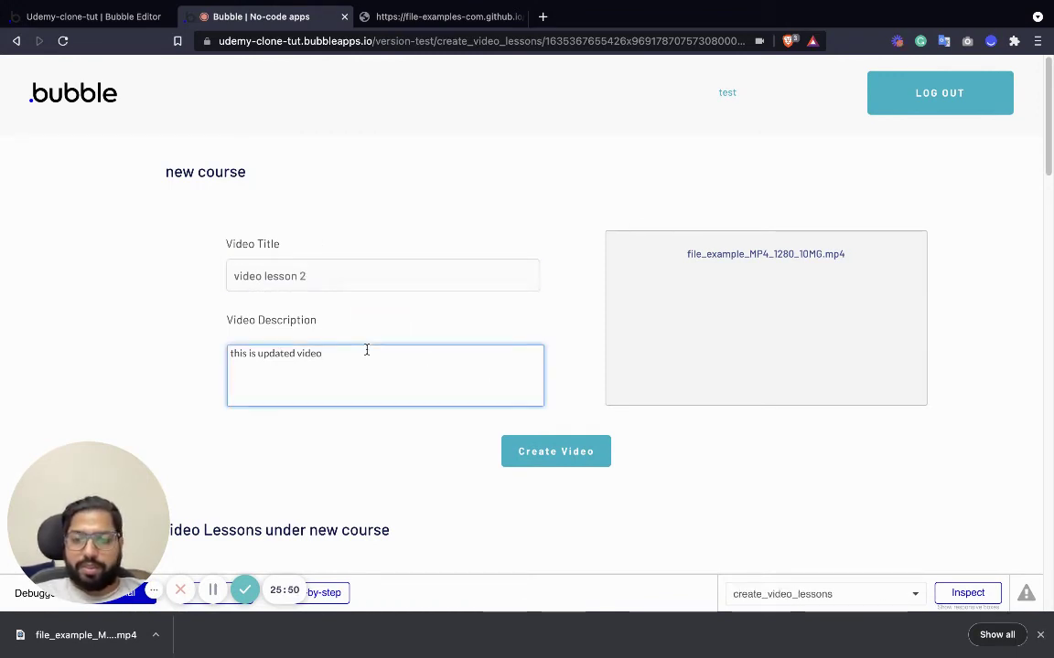
pyautogui.click(522, 457)
pyautogui.scroll(-4, 552, 332)
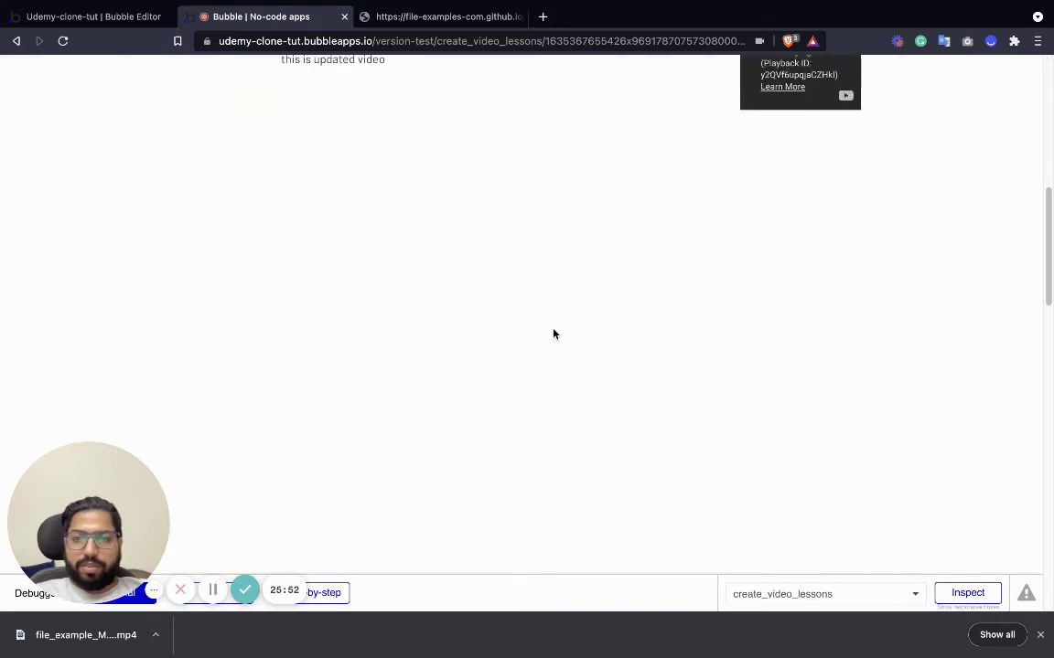
pyautogui.scroll(2, 551, 340)
pyautogui.scroll(-2, 550, 340)
pyautogui.scroll(4, 551, 339)
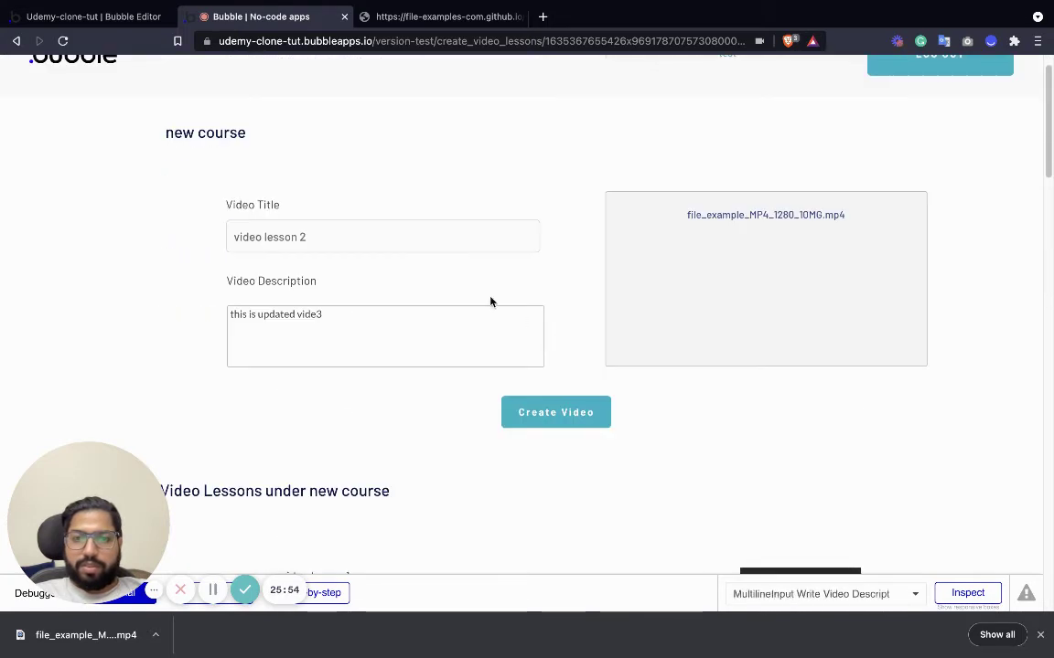
# Create video lessons 3, 4 and 5 by changing the number in the title.
pyautogui.click(356, 230)
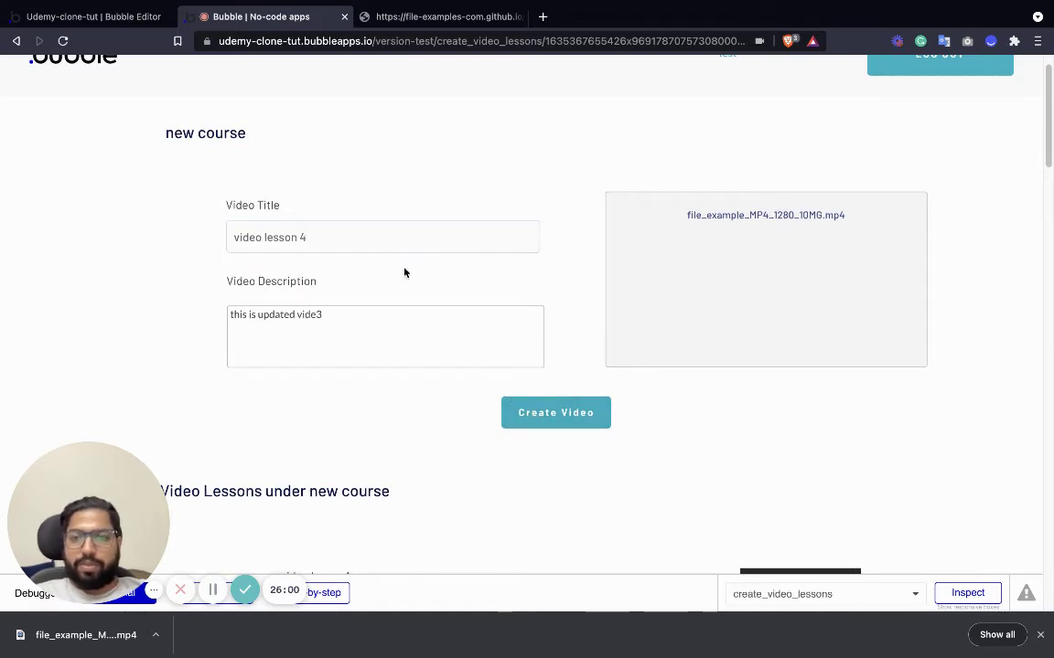
pyautogui.click(360, 223)
pyautogui.click(359, 237)
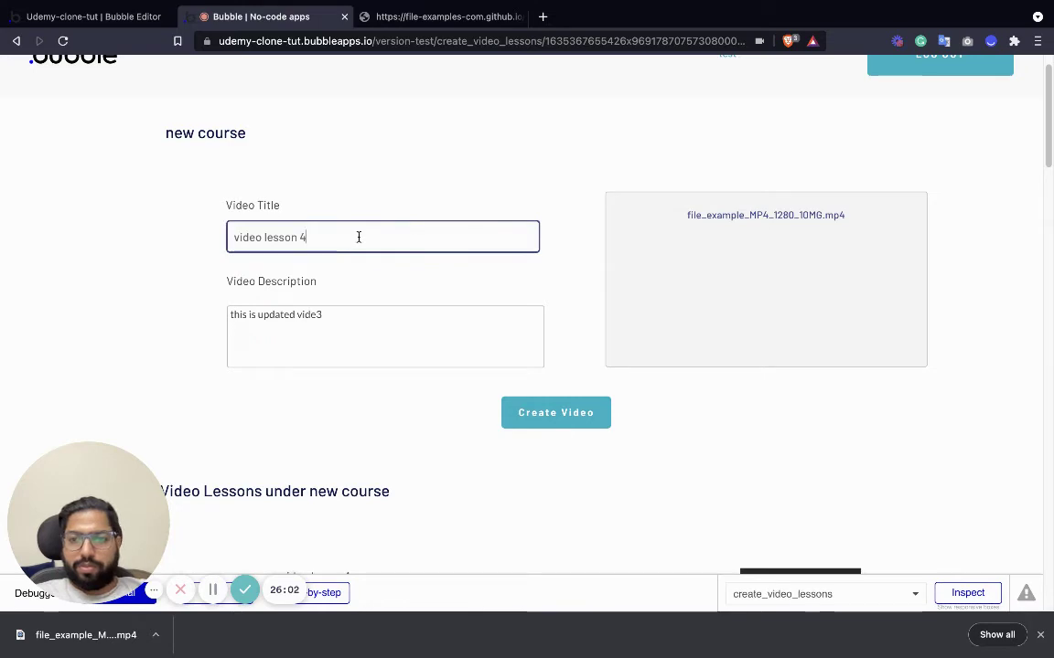
pyautogui.write('5')
pyautogui.click(506, 418)
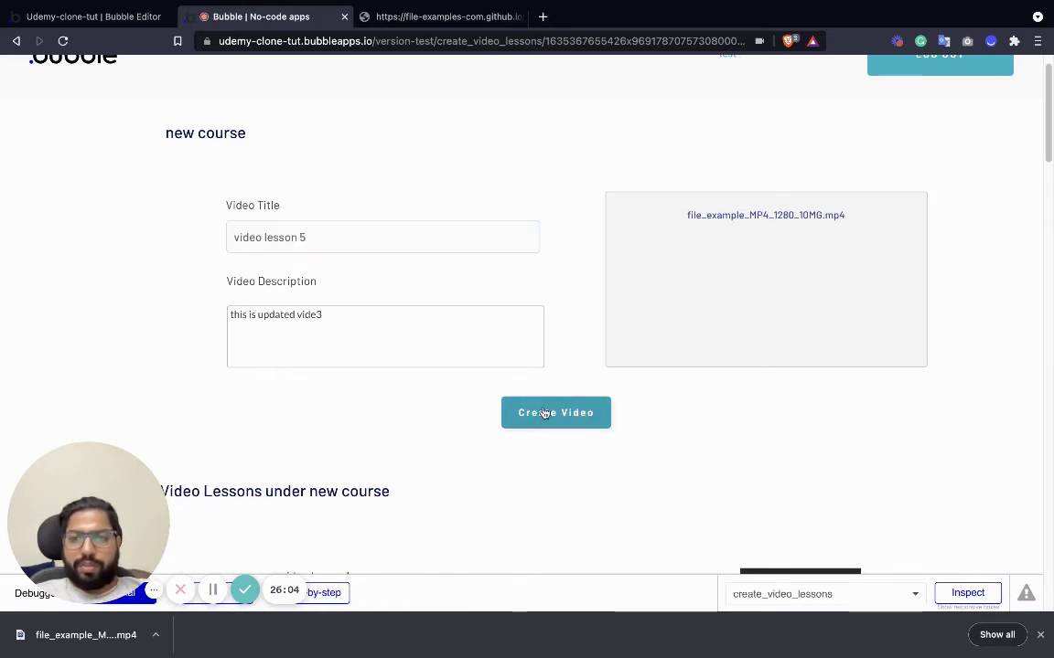
pyautogui.click(328, 219)
# Scroll through the Video Lessons list to confirm all five lessons appear.
pyautogui.scroll(-10, 330, 227)
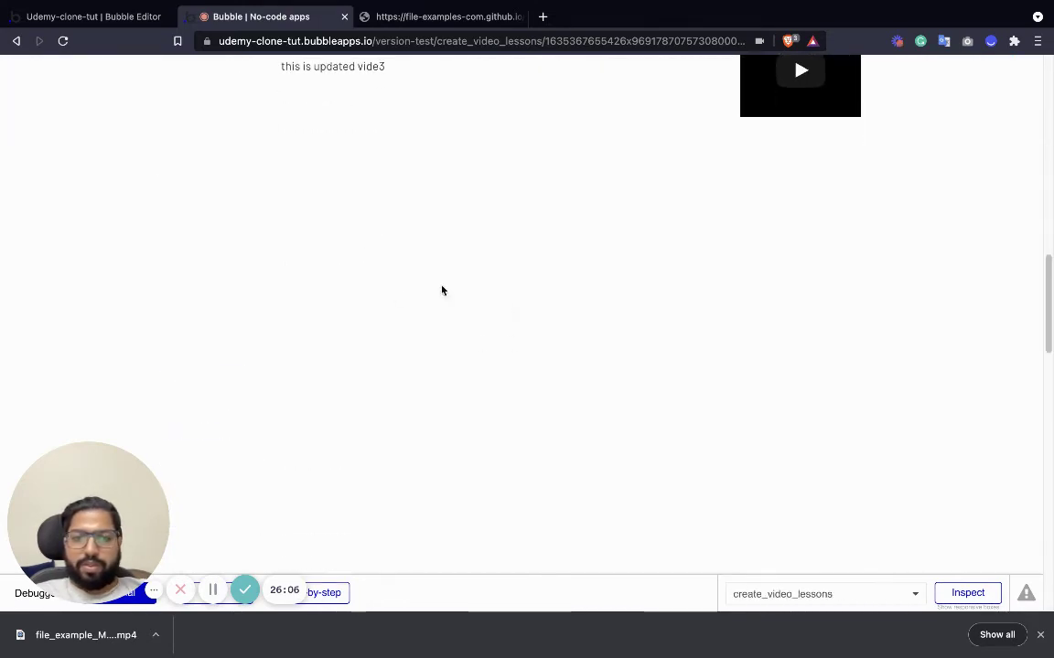
pyautogui.scroll(8, 442, 291)
pyautogui.scroll(-3, 423, 359)
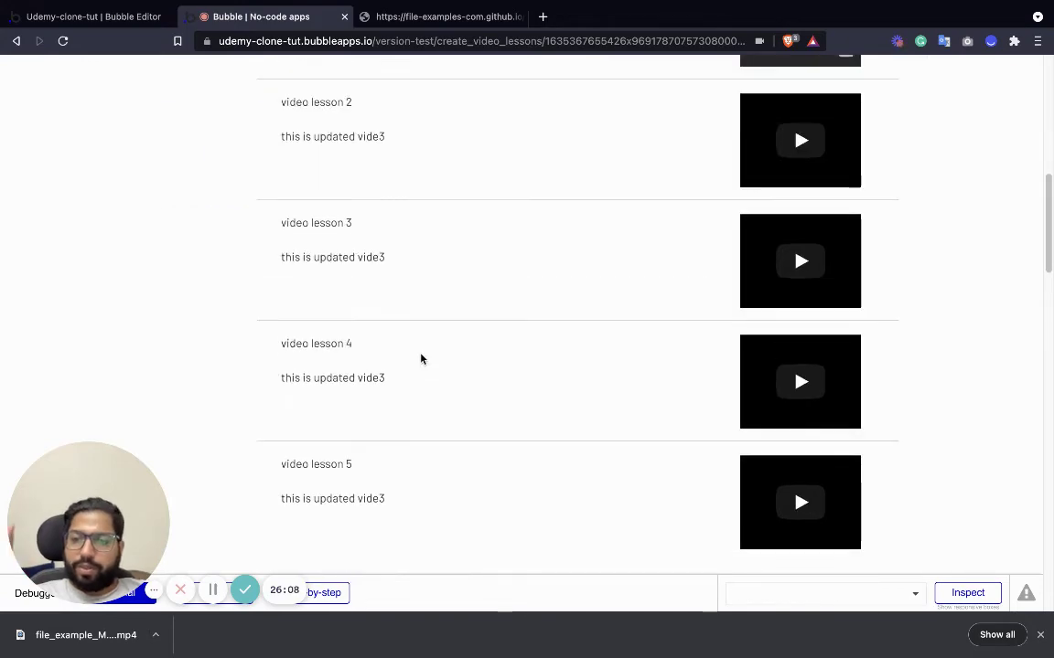
pyautogui.scroll(5, 82, 78)
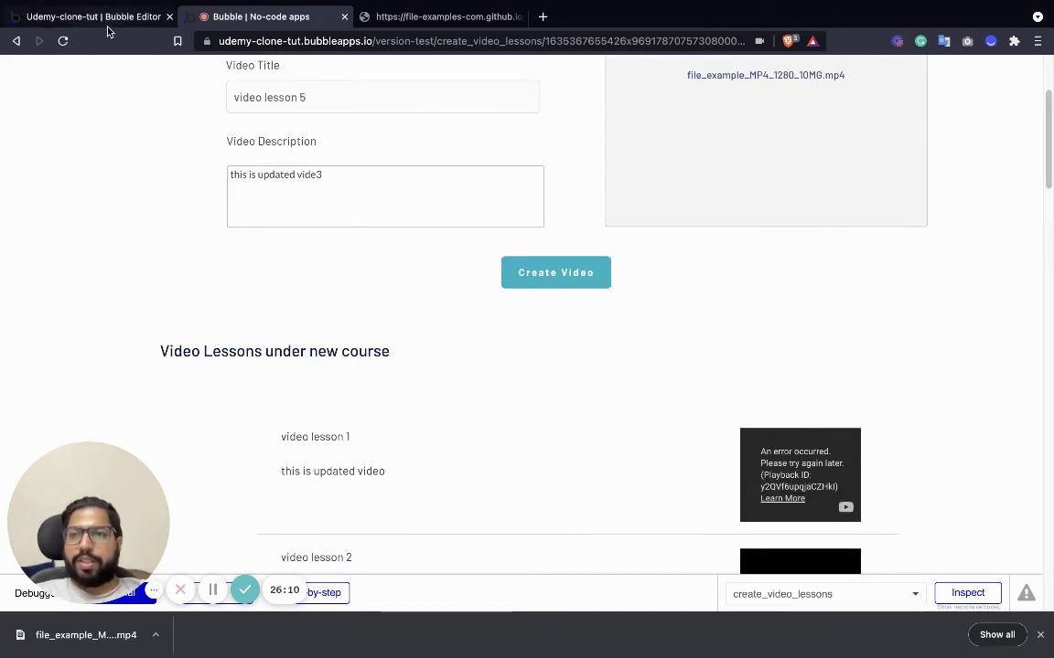
pyautogui.click(100, 18)
# Add a page named 'course' with Clone from set to index.
pyautogui.click(63, 71)
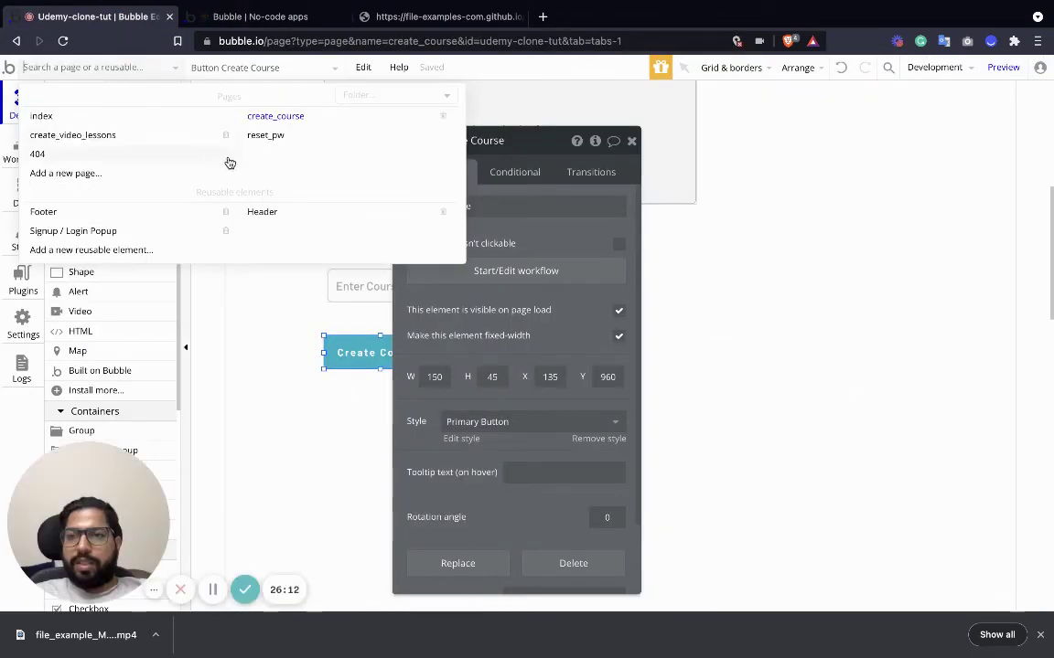
pyautogui.click(70, 172)
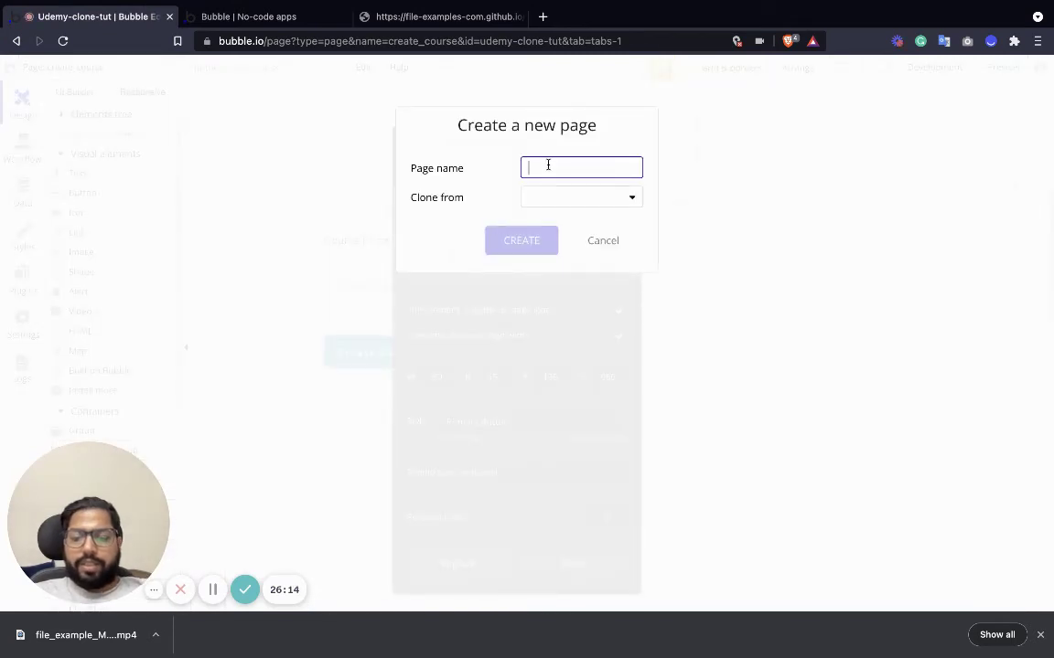
pyautogui.write('course')
pyautogui.click(600, 199)
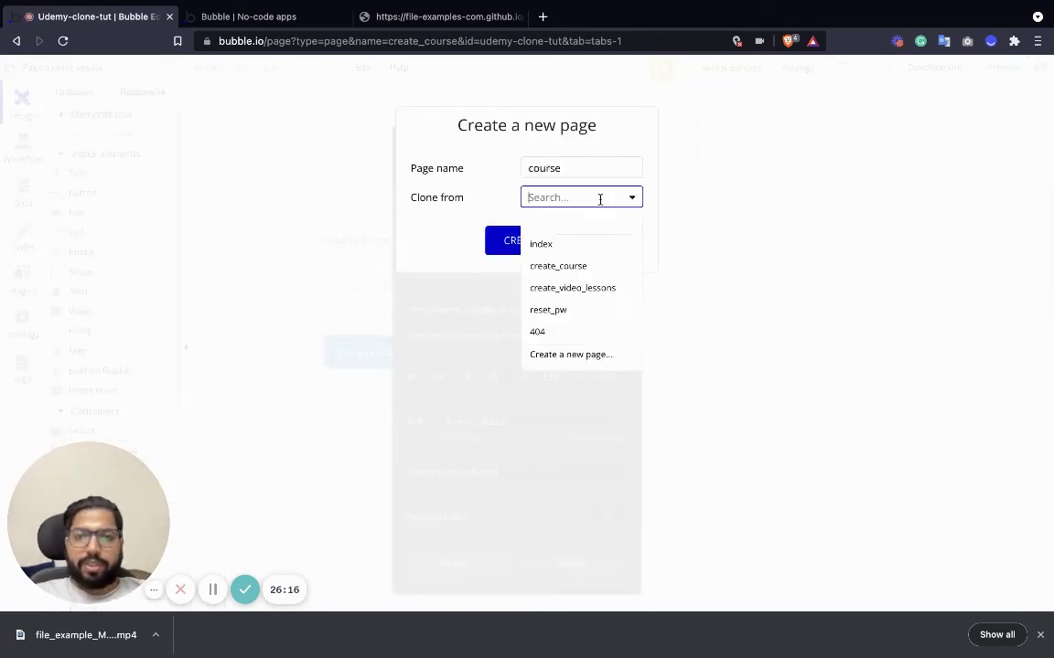
pyautogui.click(576, 245)
pyautogui.click(521, 240)
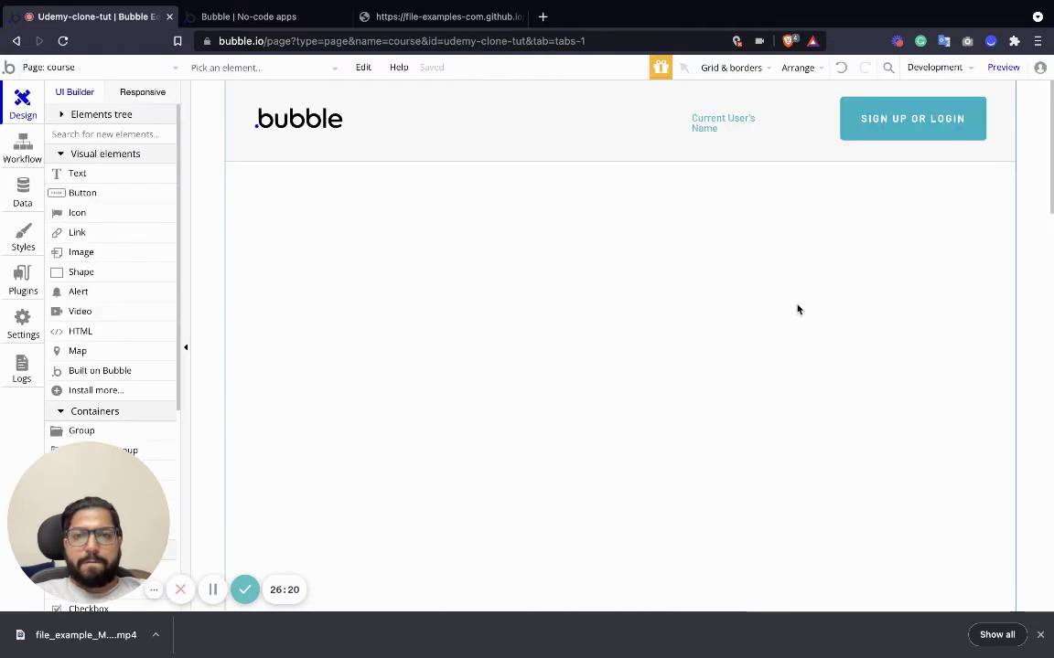
# Delete the Create Course button and place a new Text element under the header.
pyautogui.click(245, 74)
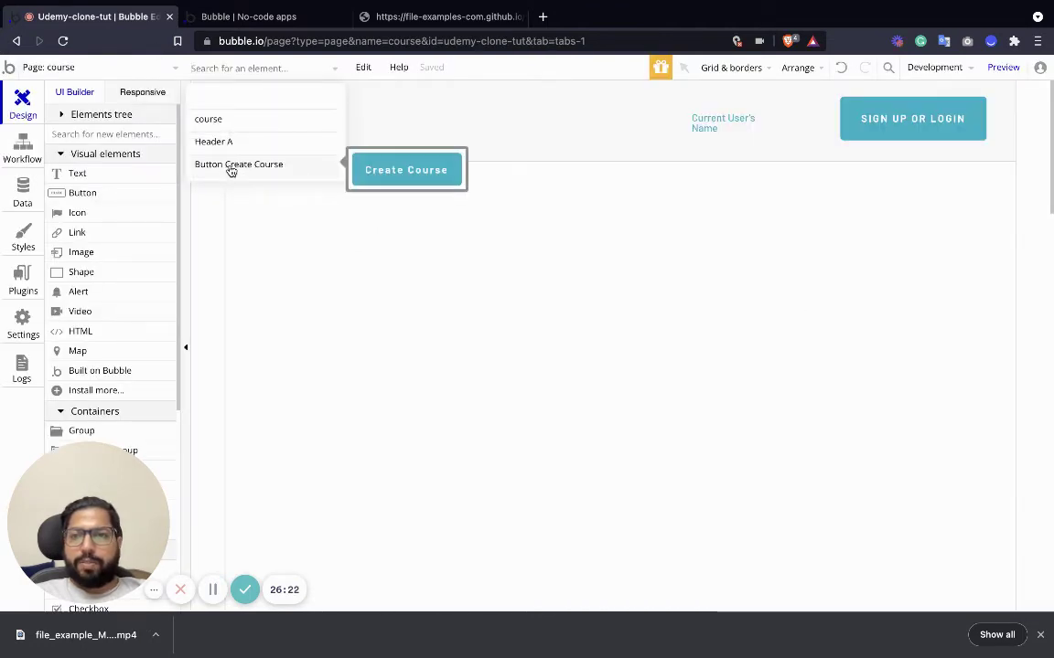
pyautogui.click(229, 168)
pyautogui.press('Delete')
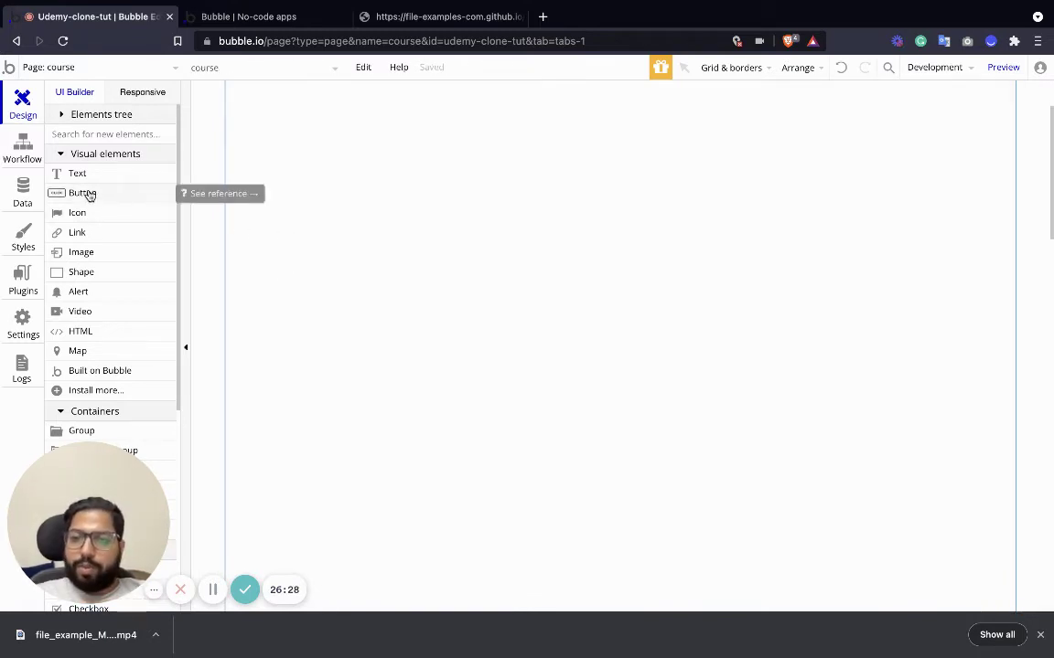
pyautogui.click(89, 194)
pyautogui.click(333, 147)
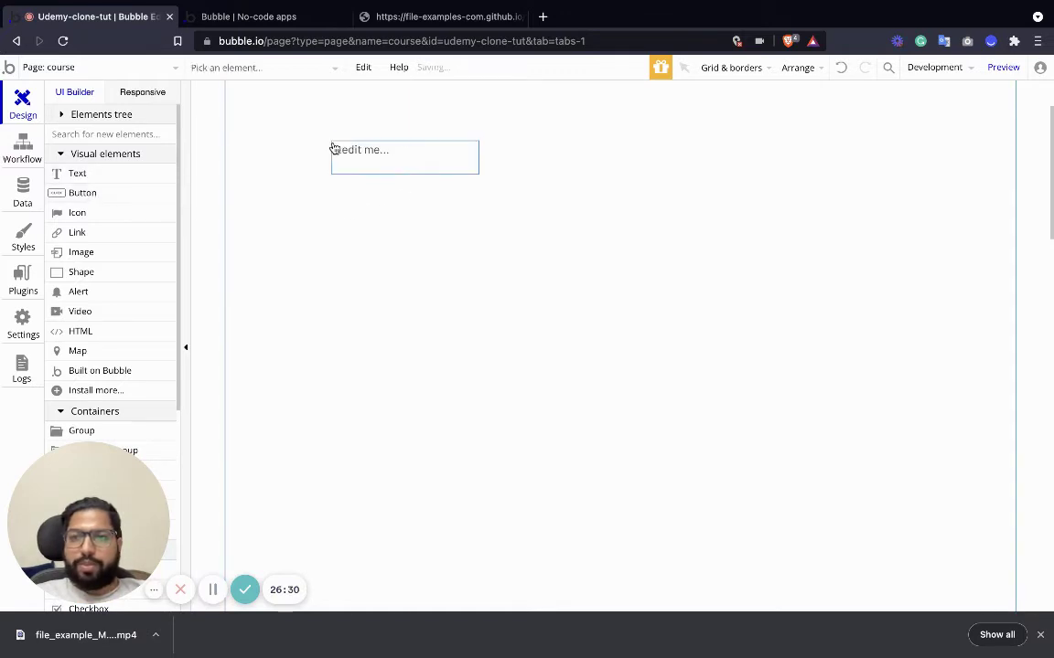
pyautogui.moveTo(360, 271); pyautogui.dragTo(329, 235)
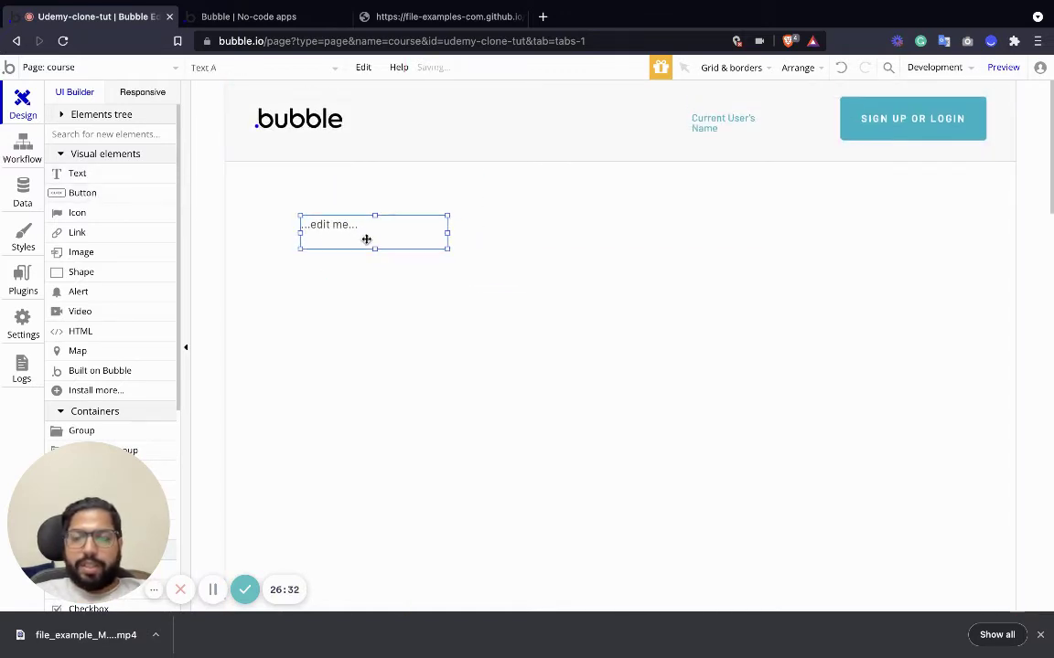
pyautogui.doubleClick(333, 228)
# Set the course page's Type of content to Course.
pyautogui.click(640, 207)
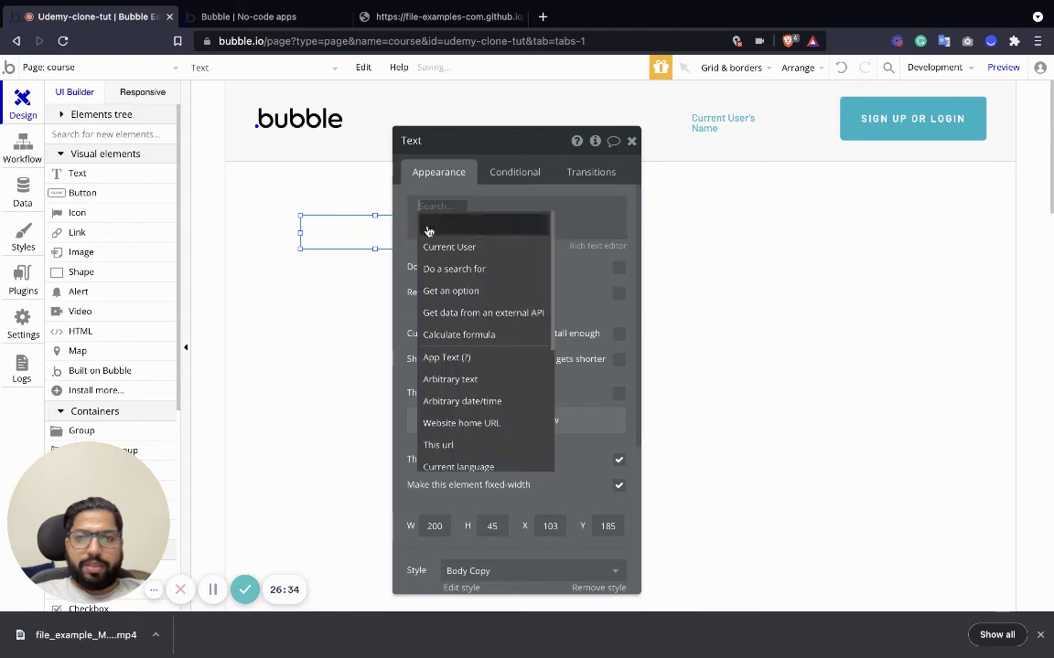
pyautogui.click(299, 196)
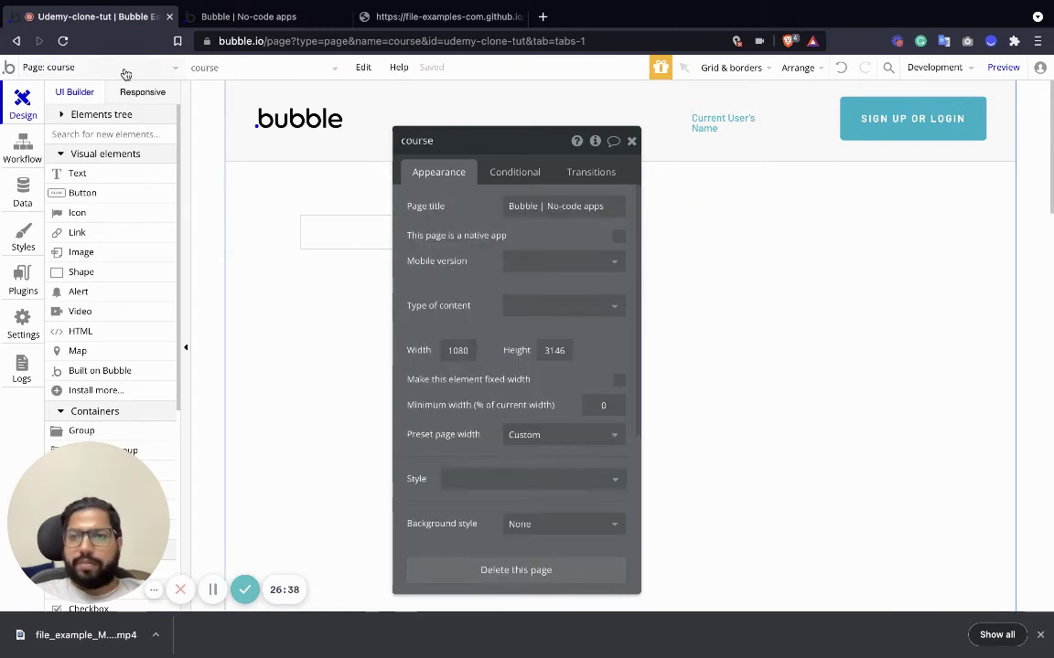
pyautogui.click(115, 69)
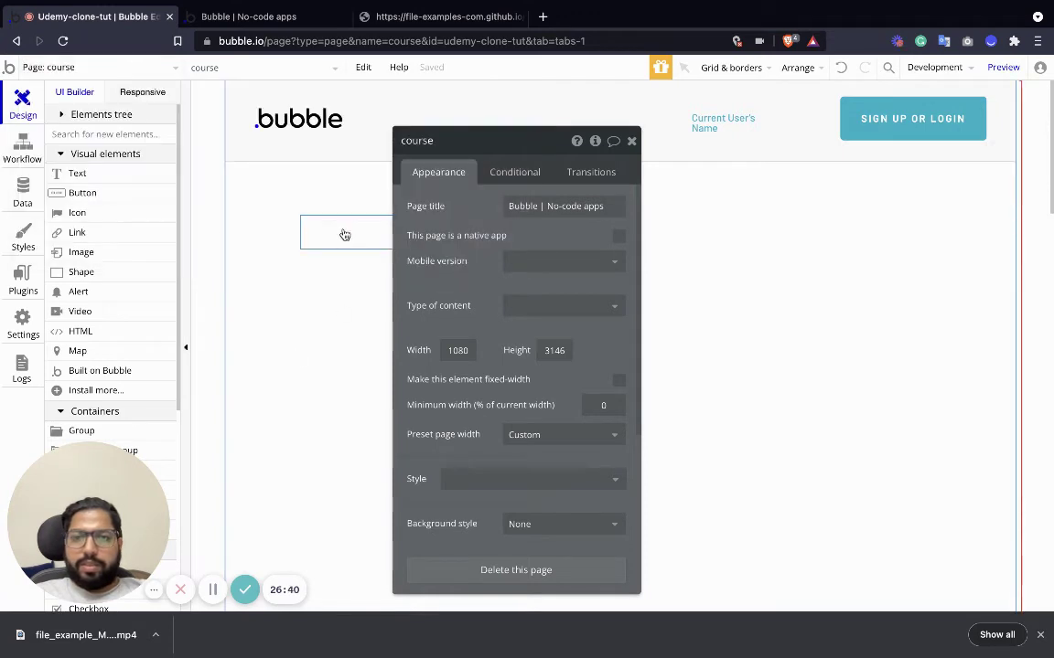
pyautogui.click(343, 235)
pyautogui.click(528, 217)
pyautogui.click(676, 218)
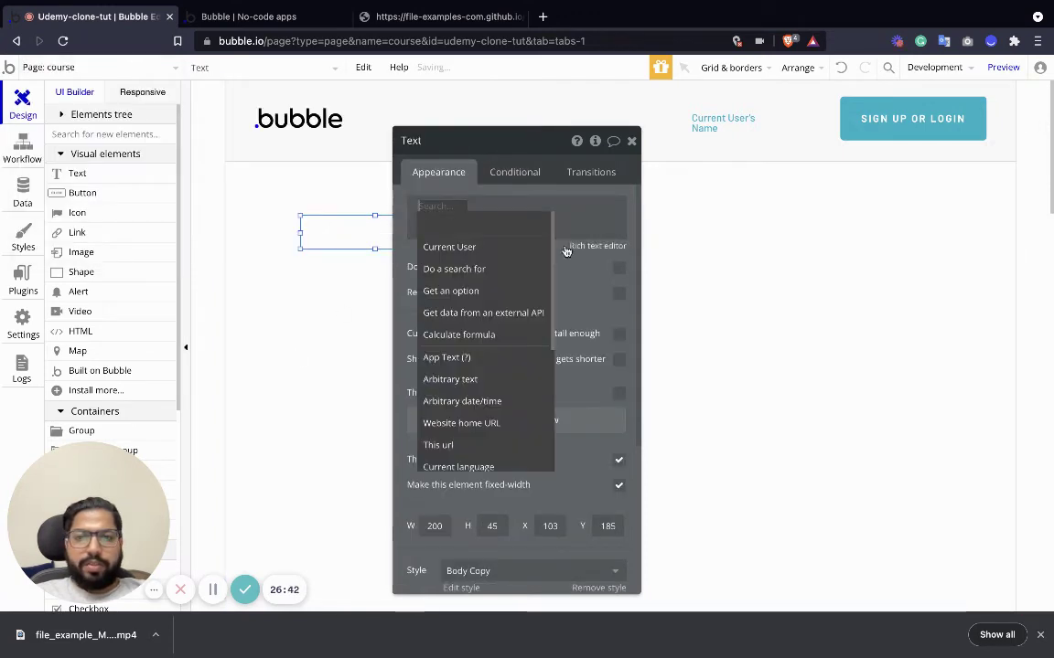
pyautogui.click(236, 192)
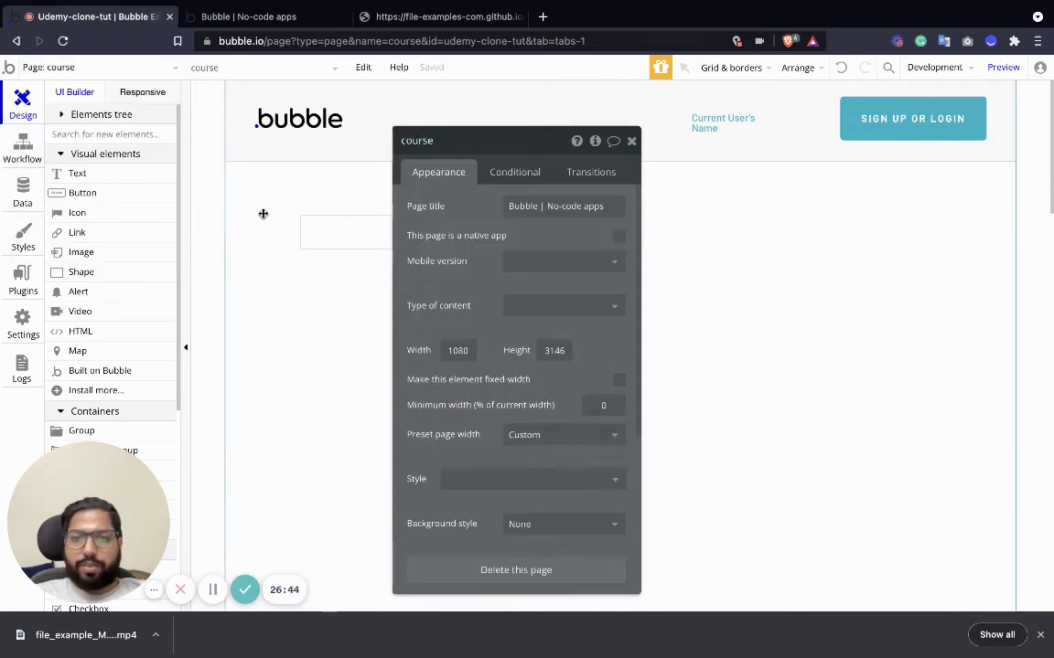
pyautogui.click(560, 311)
pyautogui.click(540, 372)
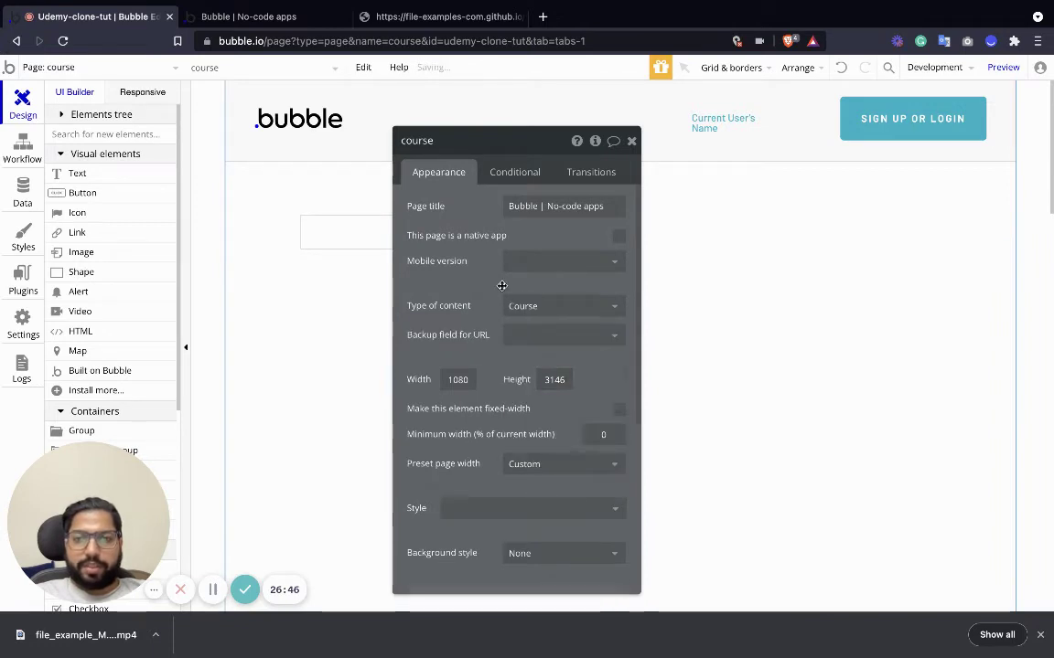
# Bind the text to Current Page Course's Course Title.
pyautogui.click(363, 233)
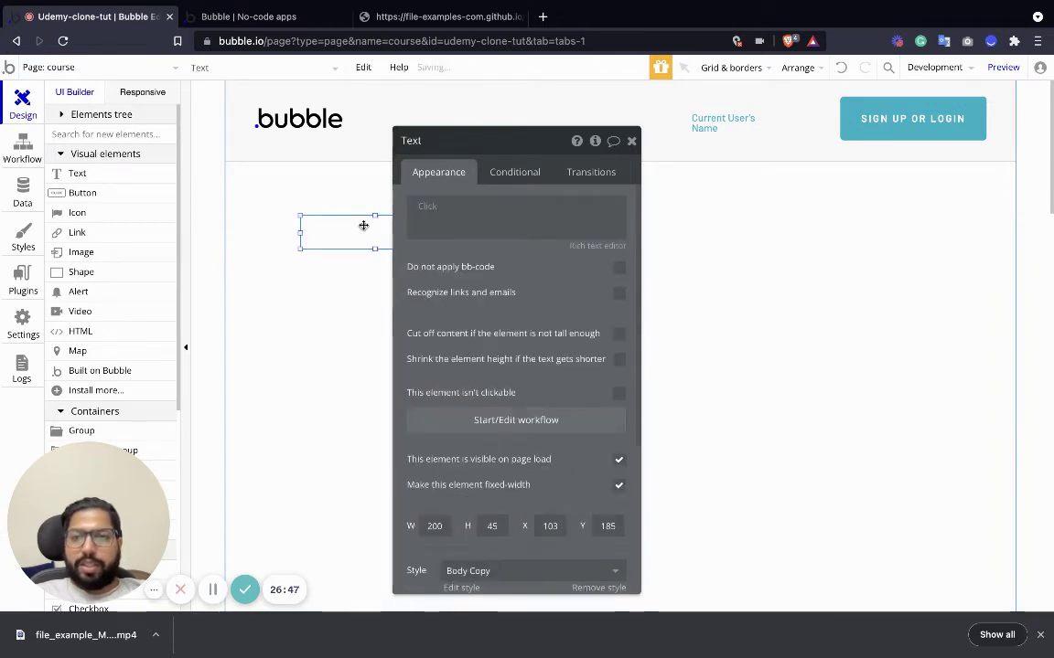
pyautogui.click(421, 206)
pyautogui.click(491, 272)
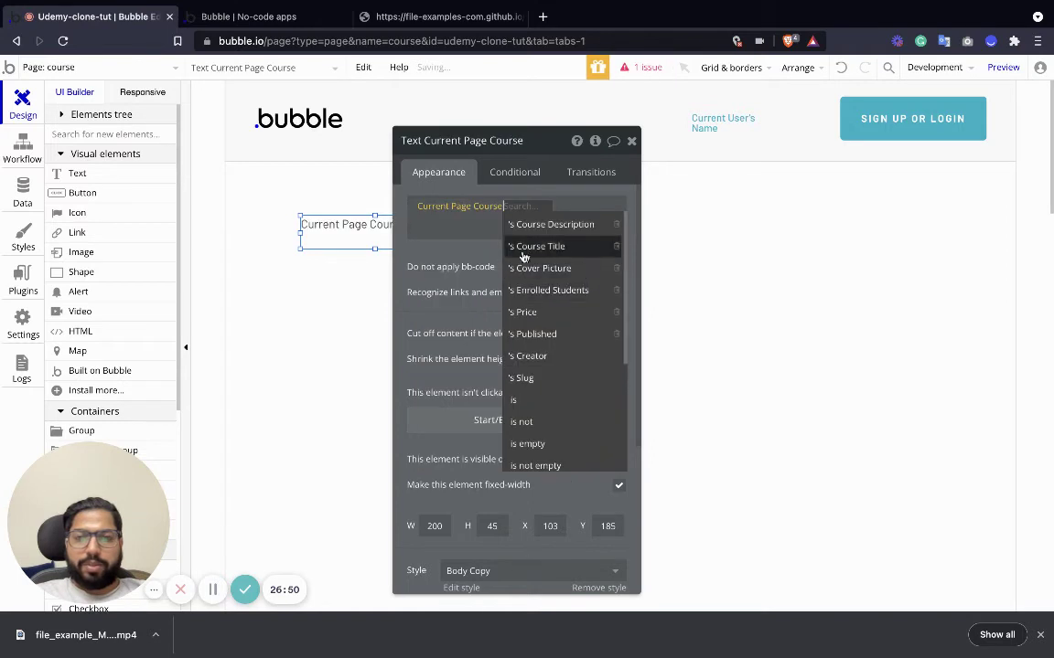
pyautogui.click(552, 247)
# Style the title as H2 Heading - Dark and widen it to show the full text.
pyautogui.scroll(-5, 508, 366)
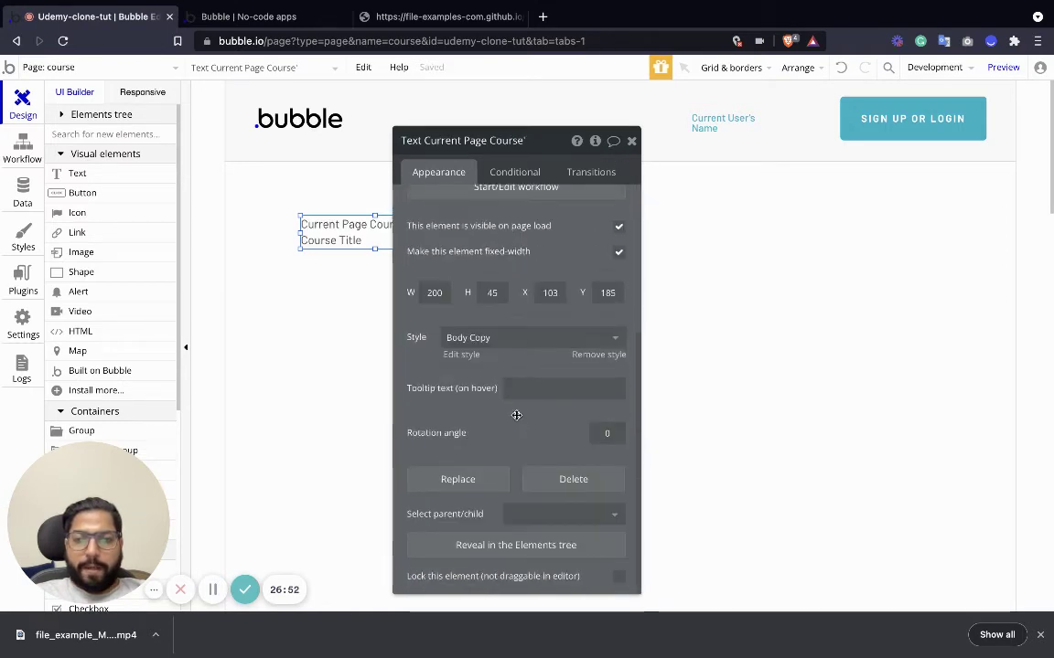
pyautogui.click(508, 346)
pyautogui.click(514, 495)
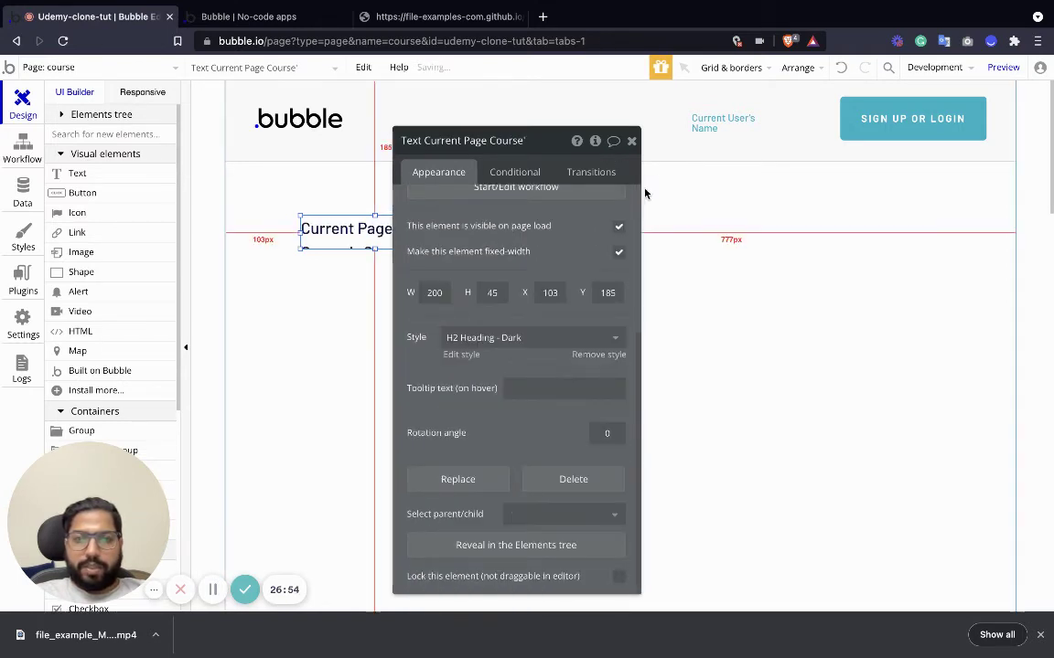
pyautogui.click(632, 144)
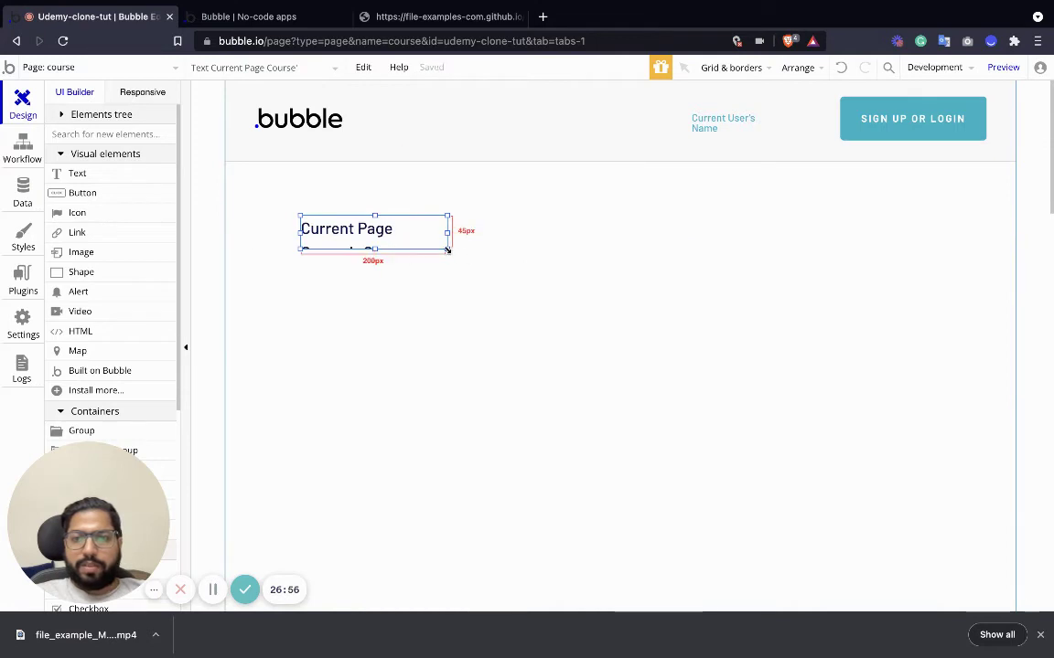
pyautogui.moveTo(448, 248); pyautogui.dragTo(707, 249)
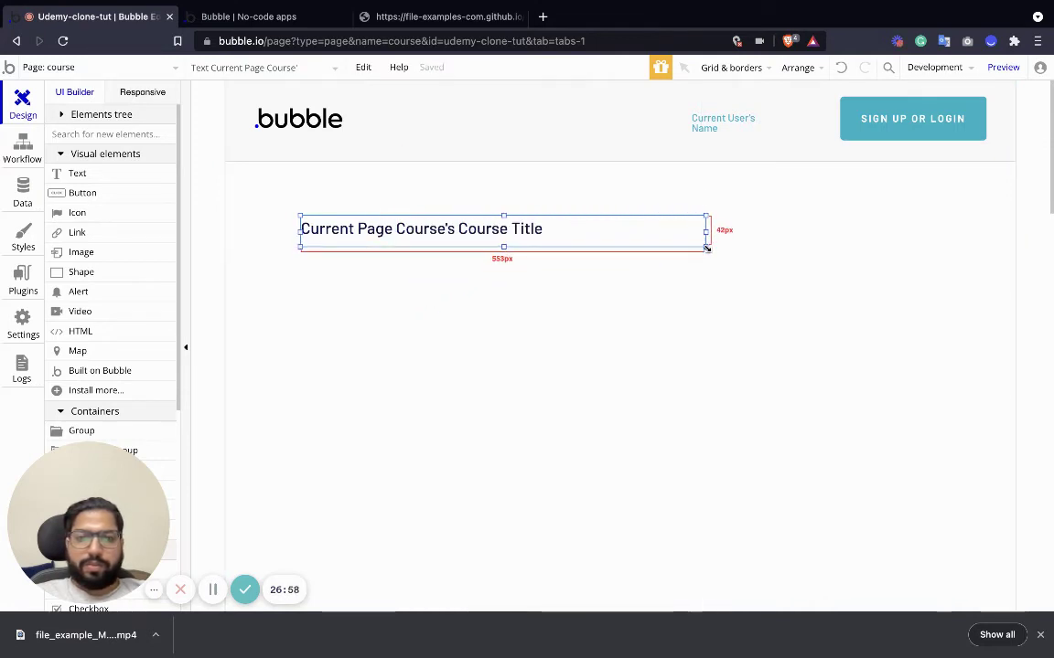
pyautogui.moveTo(399, 228); pyautogui.dragTo(388, 221)
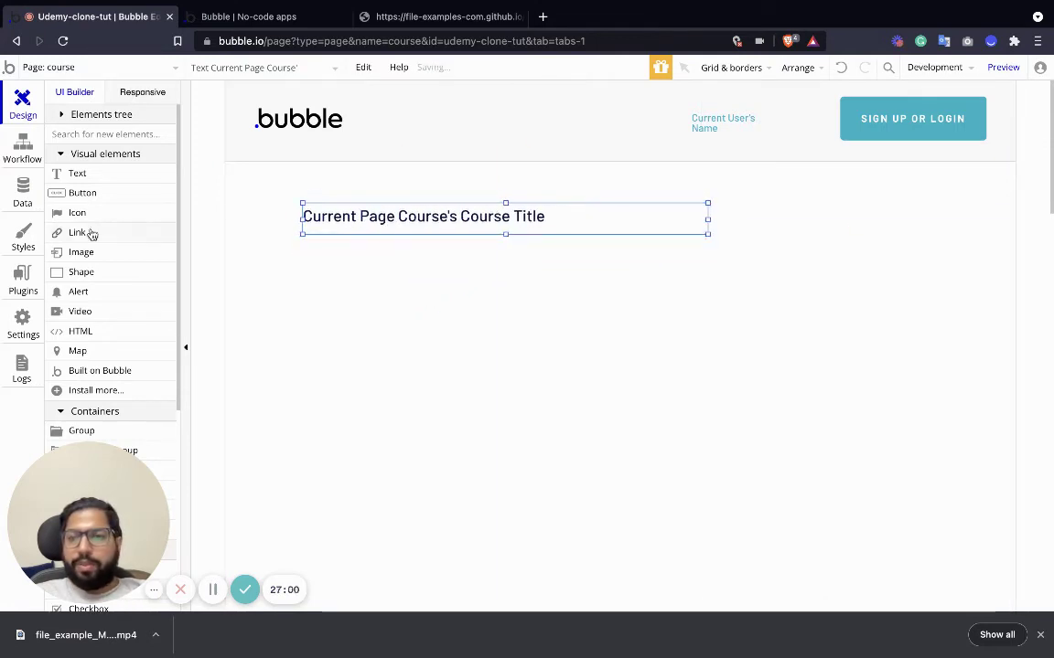
# Place a wide text box under the title bound to Current Page Course's Course Description.
pyautogui.moveTo(77, 173); pyautogui.dragTo(331, 261)
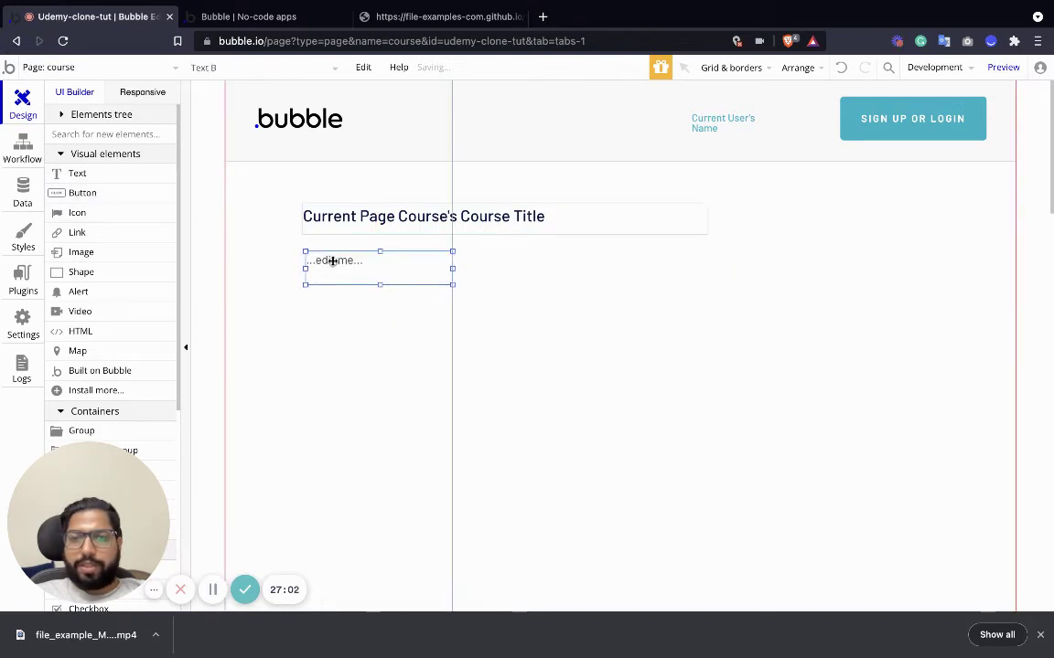
pyautogui.moveTo(450, 281); pyautogui.dragTo(707, 346)
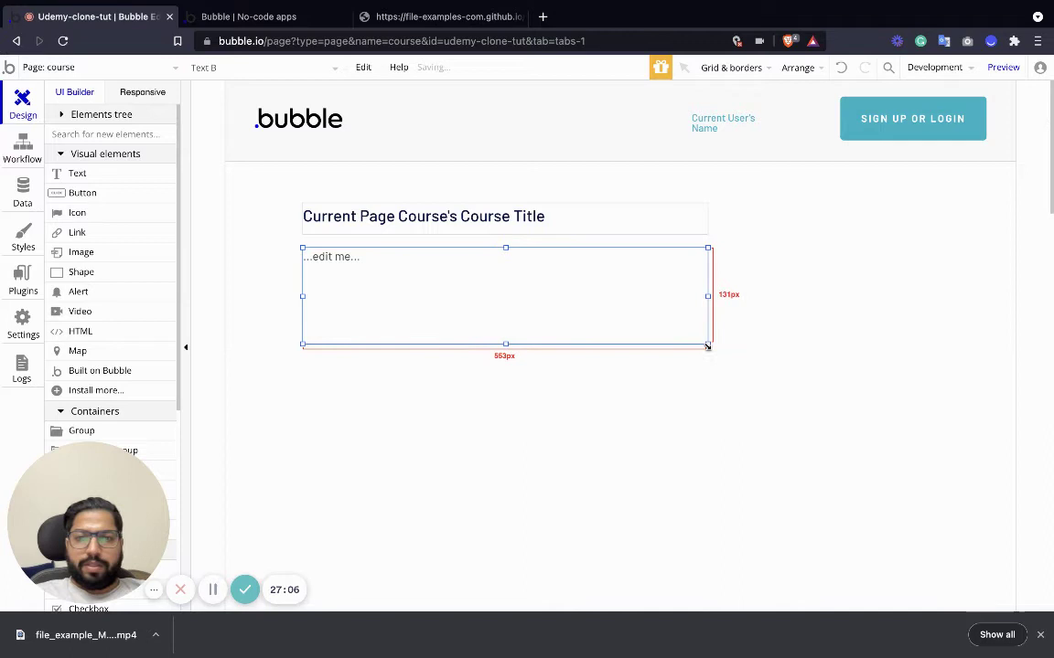
pyautogui.moveTo(708, 295)
pyautogui.mouseDown()
pyautogui.moveTo(609, 296)
pyautogui.moveTo(707, 297)
pyautogui.mouseUp()
pyautogui.doubleClick(313, 265)
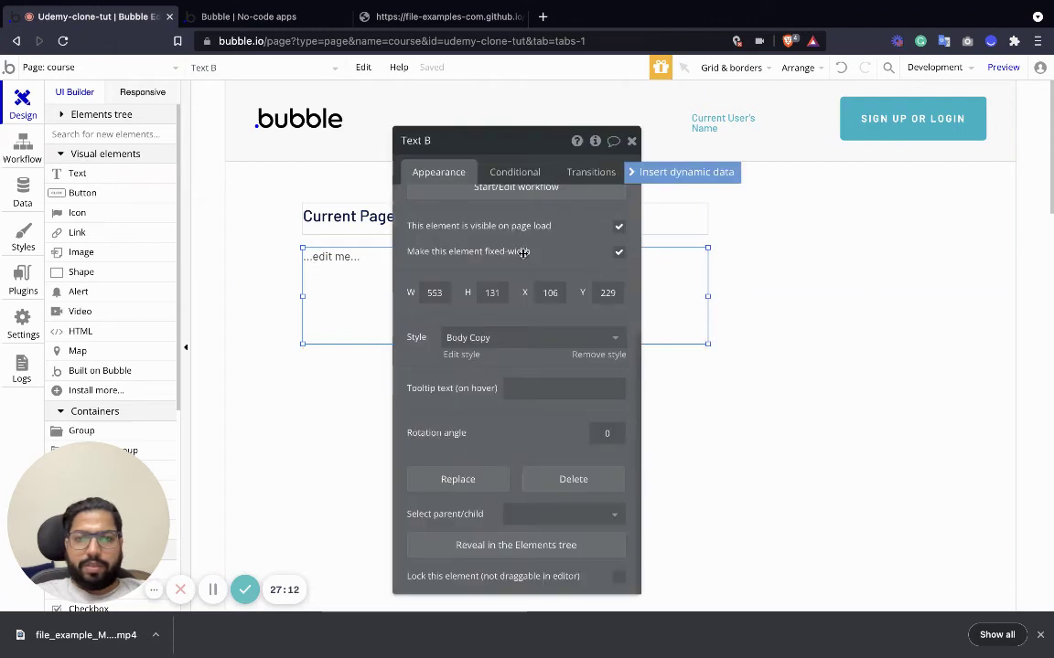
pyautogui.click(640, 171)
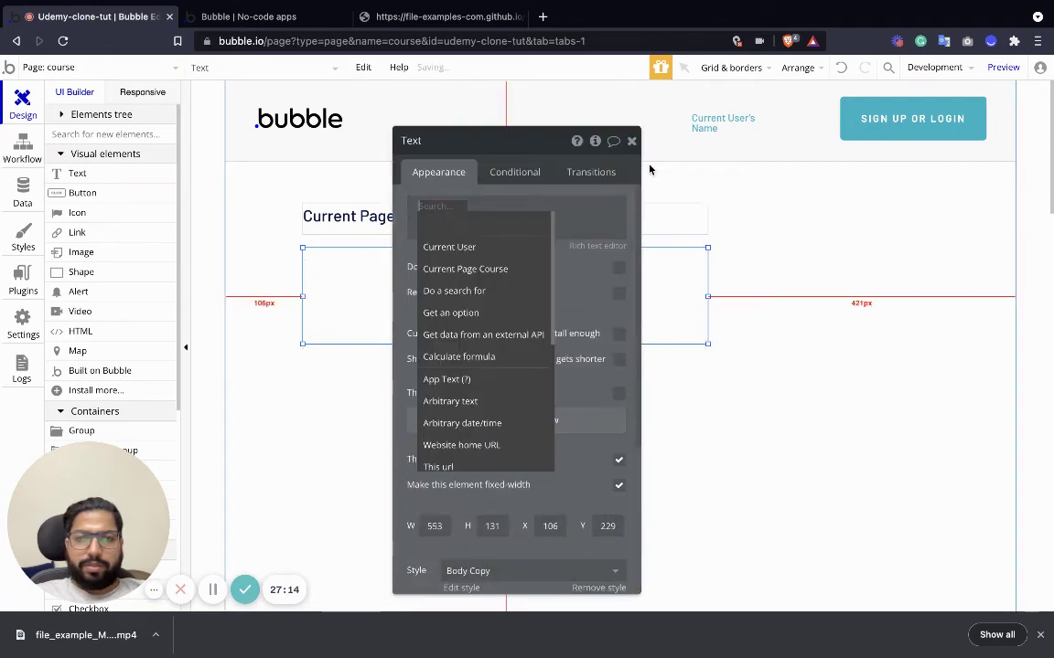
pyautogui.click(470, 269)
pyautogui.click(539, 223)
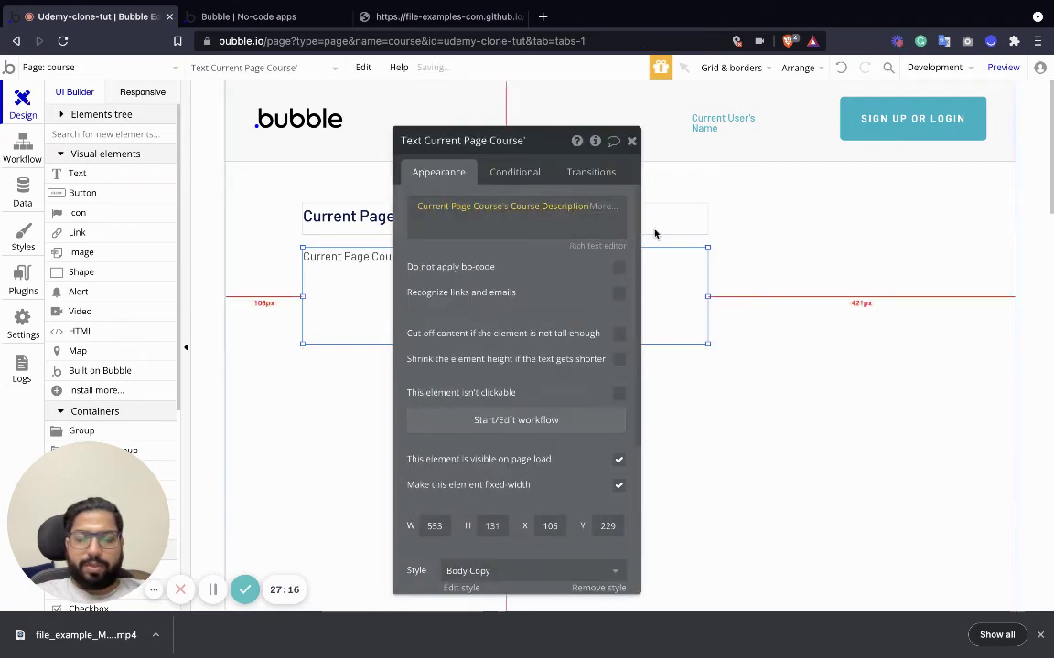
pyautogui.click(632, 142)
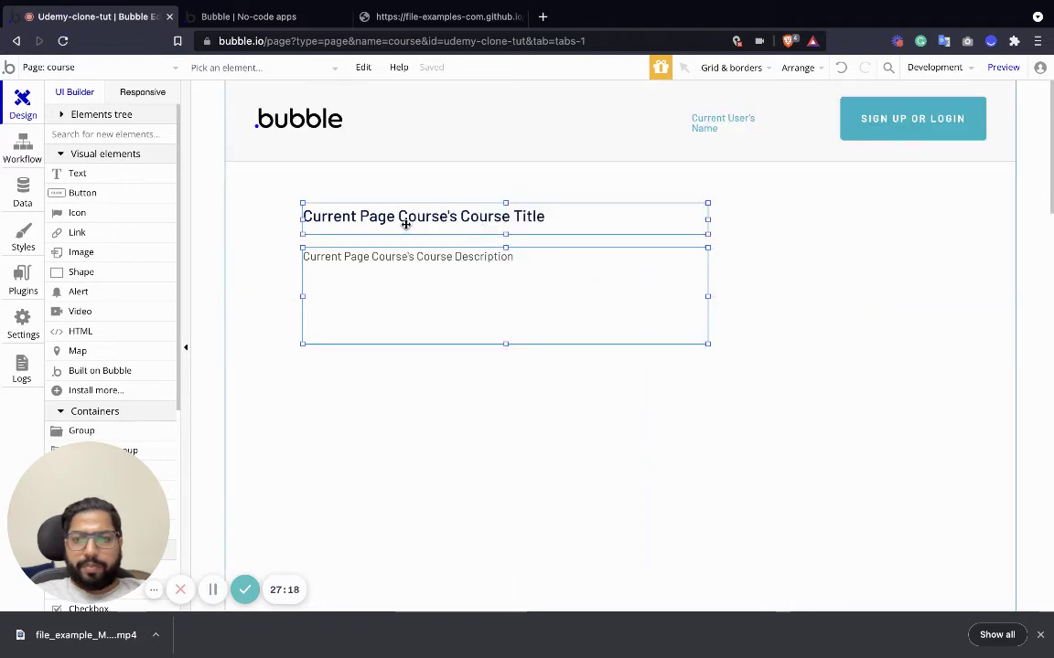
# Move the title and description down and add a full-width image above them.
pyautogui.moveTo(404, 223); pyautogui.dragTo(406, 409)
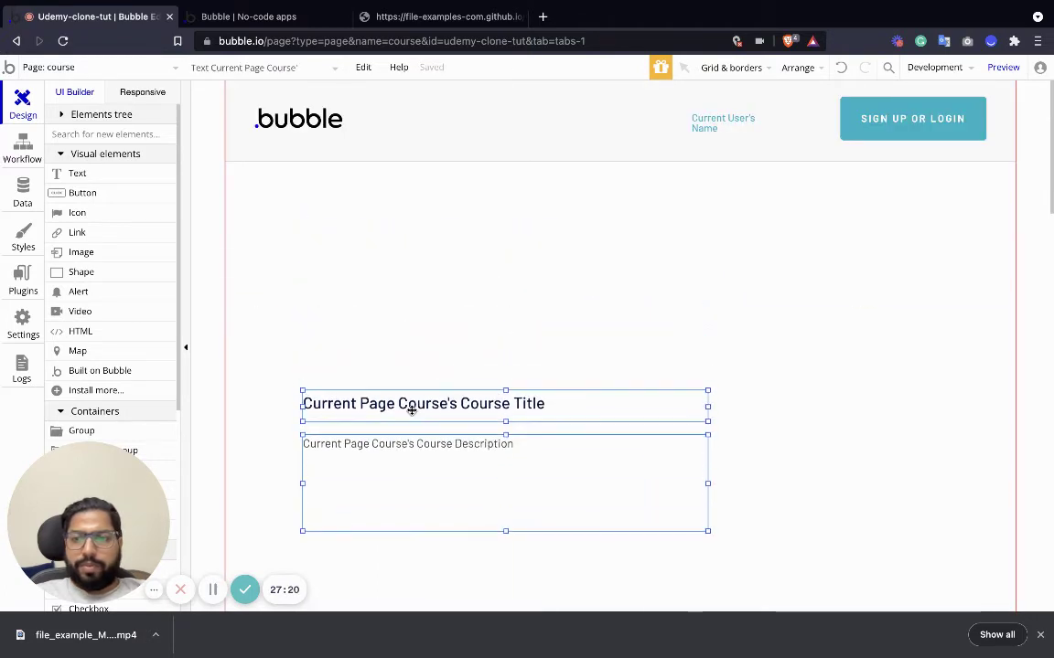
pyautogui.moveTo(80, 248); pyautogui.dragTo(368, 229)
pyautogui.moveTo(536, 195); pyautogui.dragTo(1026, 160)
pyautogui.click(284, 205)
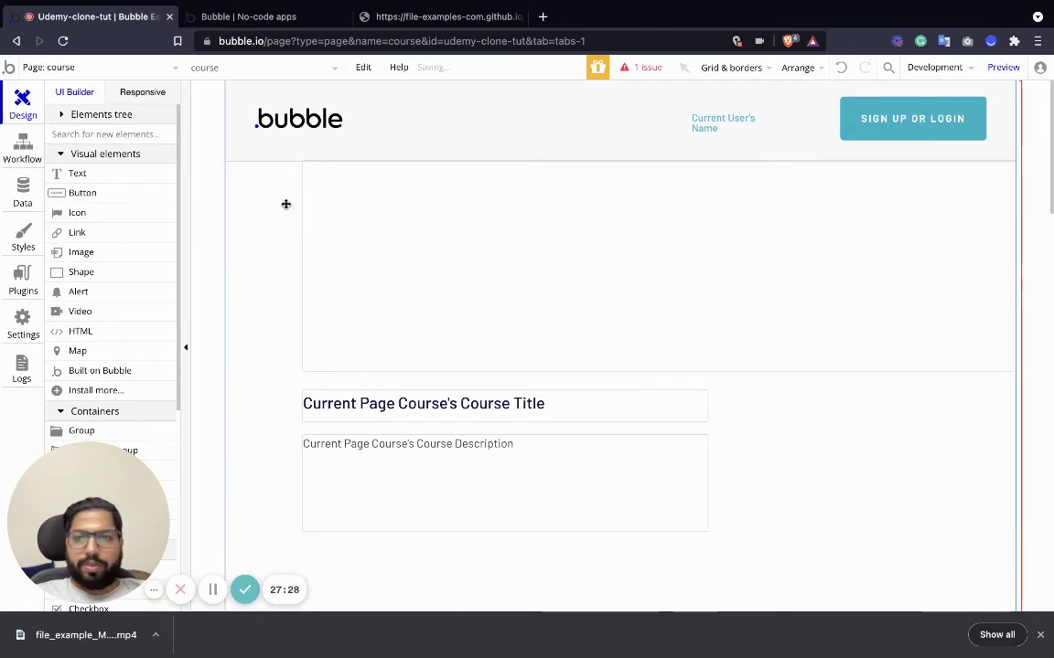
pyautogui.click(302, 218)
pyautogui.moveTo(301, 265); pyautogui.dragTo(224, 272)
# Set the image's Dynamic image to Current Page Course's Cover Picture.
pyautogui.doubleClick(360, 271)
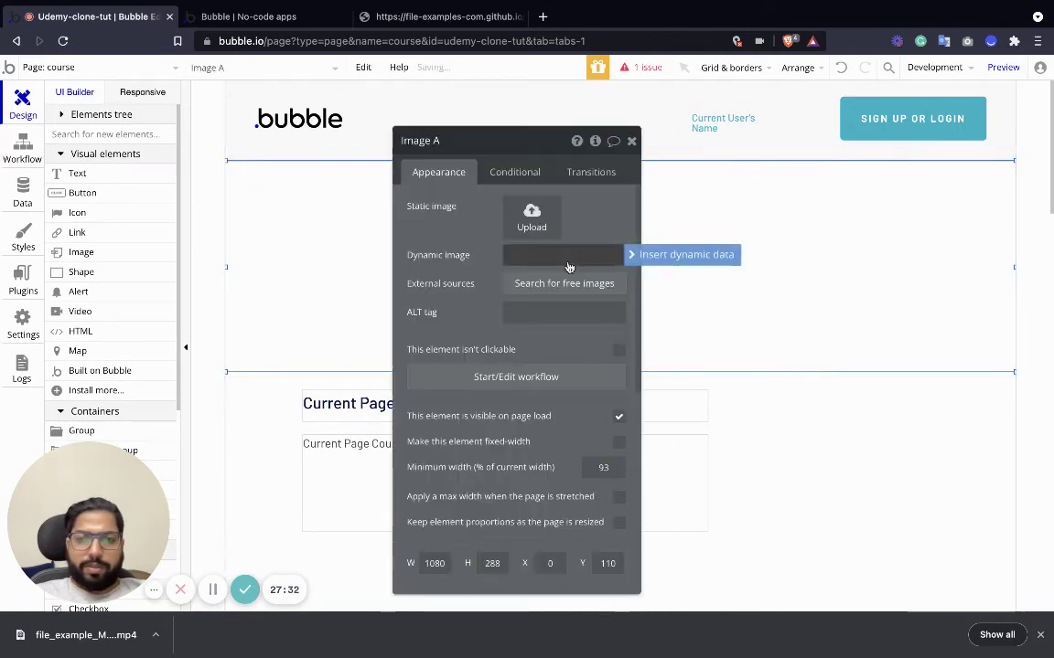
pyautogui.click(631, 255)
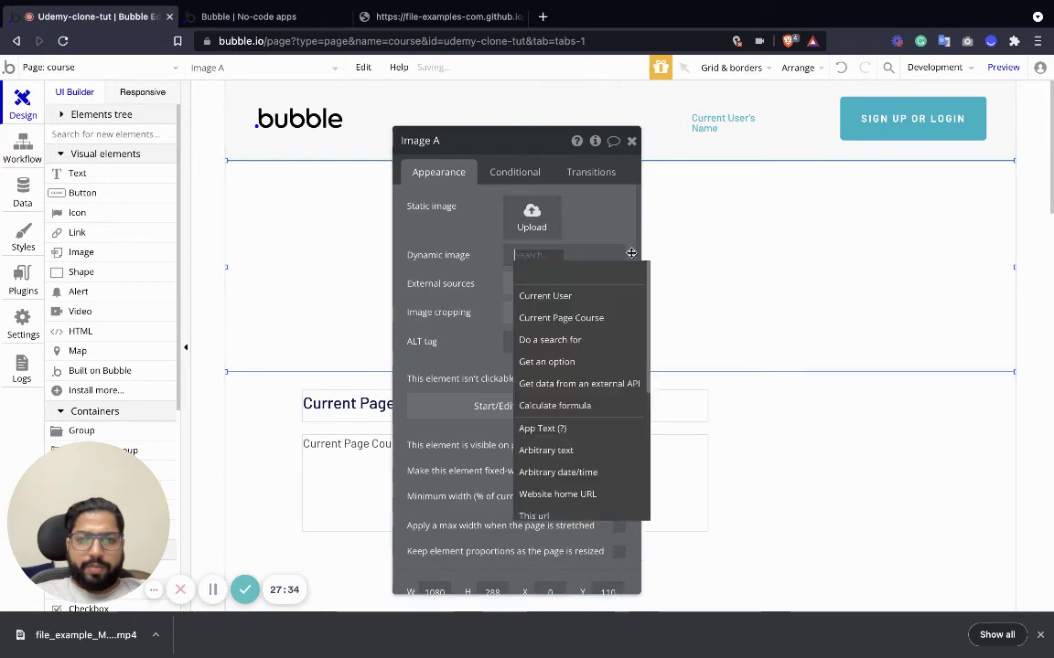
pyautogui.click(582, 320)
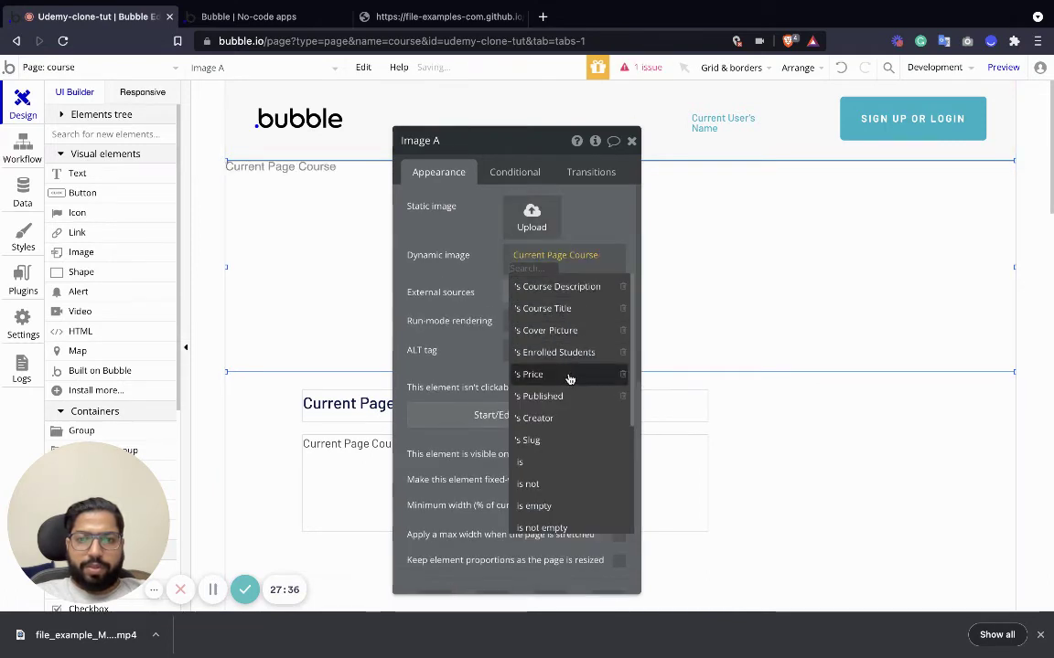
pyautogui.click(566, 335)
pyautogui.press('Escape')
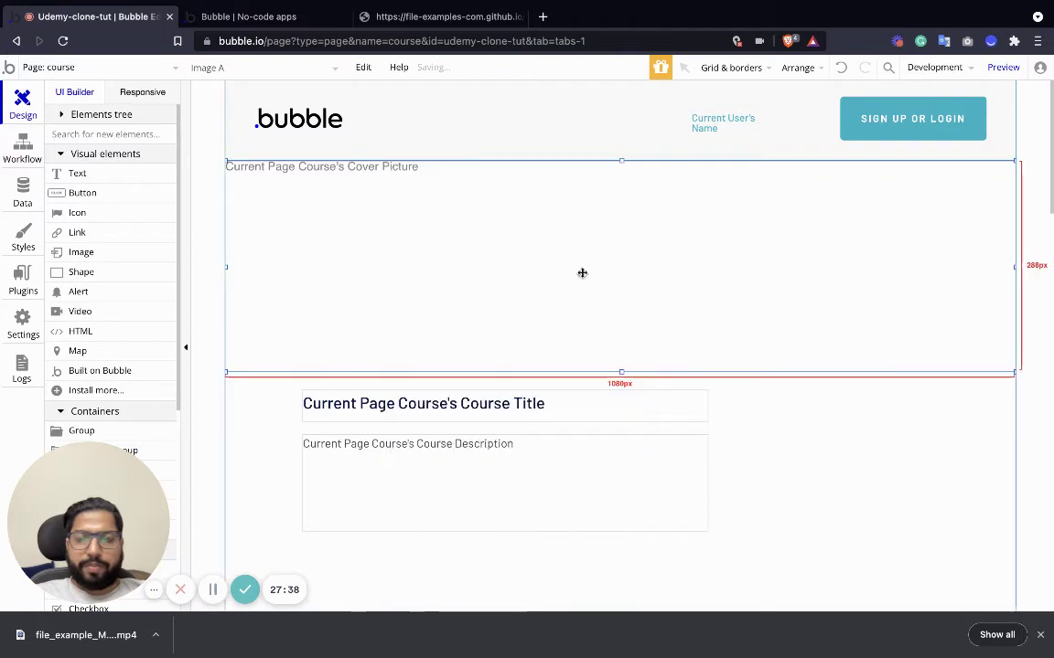
pyautogui.scroll(-3, 577, 344)
pyautogui.click(577, 344)
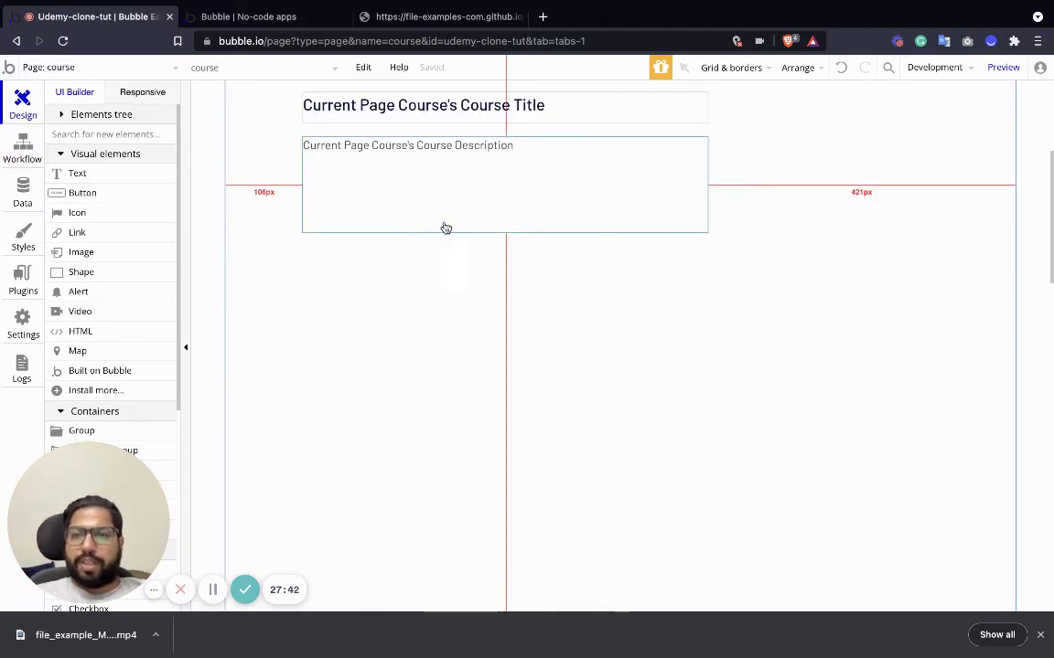
# Add a text element below the description and change its content to 'Only for'.
pyautogui.scroll(3, 713, 243)
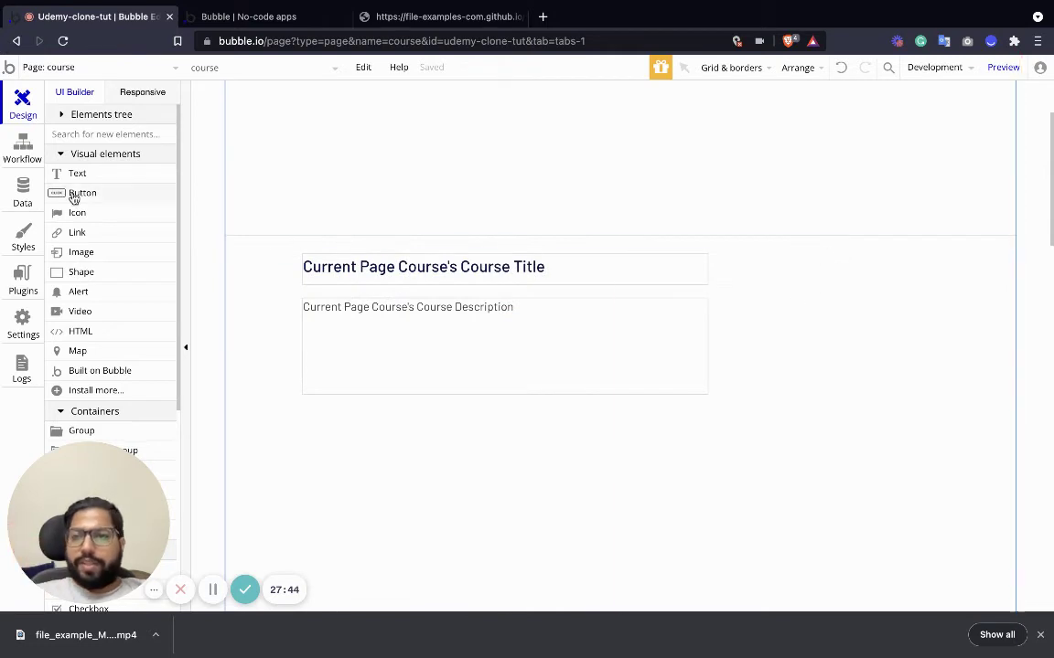
pyautogui.click(318, 275)
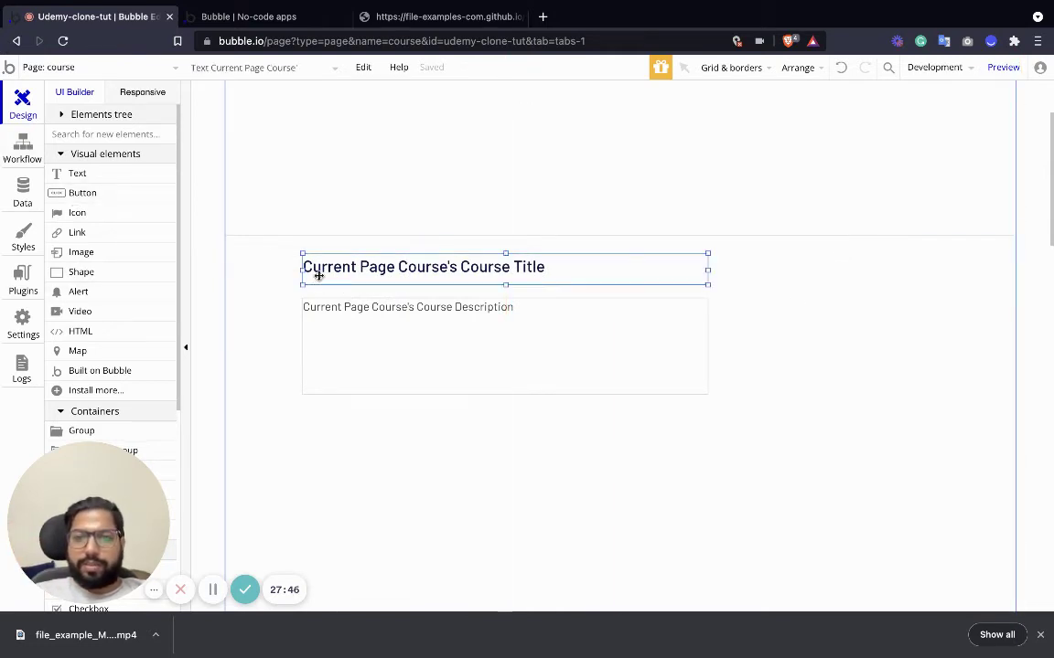
pyautogui.click(358, 313)
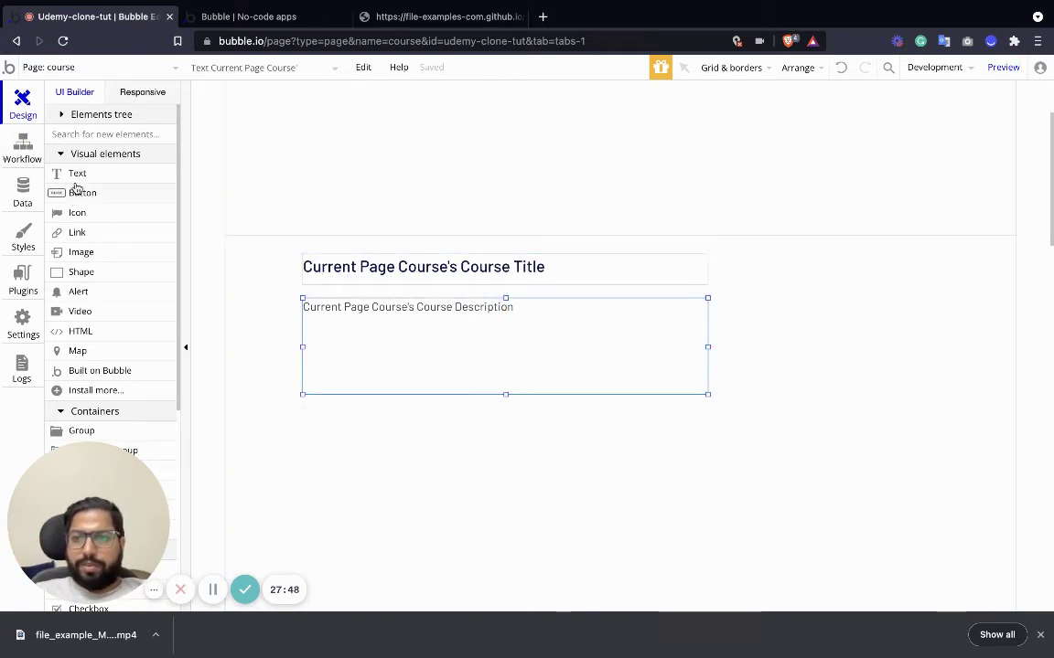
pyautogui.moveTo(77, 173); pyautogui.dragTo(784, 405)
pyautogui.moveTo(357, 430); pyautogui.dragTo(338, 423)
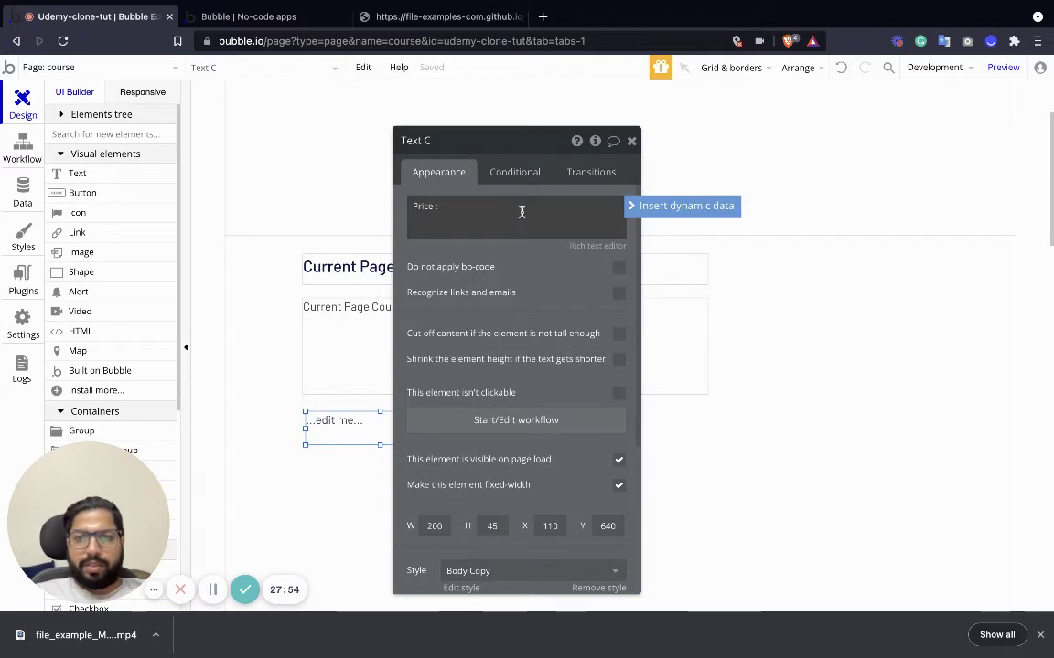
pyautogui.tripleClick(466, 207)
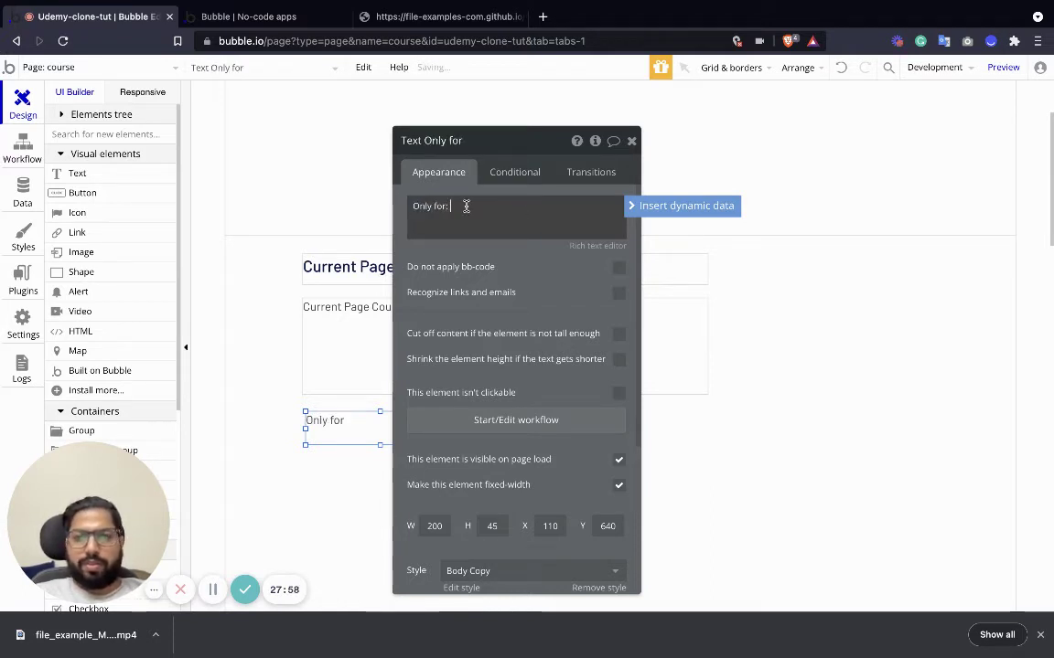
pyautogui.press('BackSpace')
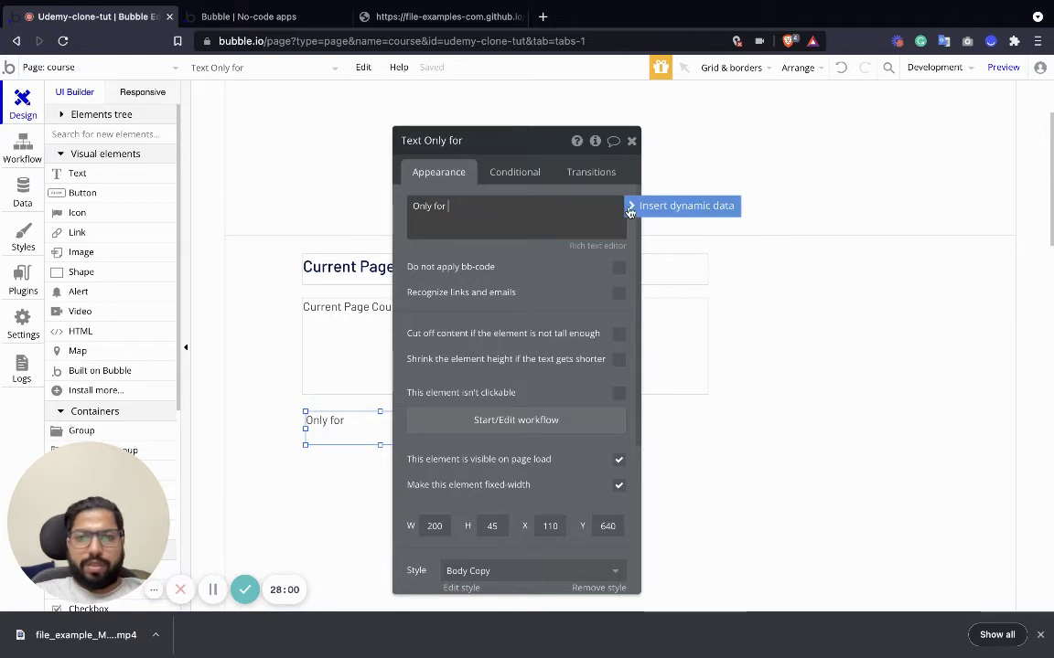
# Append ₹ and Current Page Course's Price, then widen the text to one line.
pyautogui.click(633, 205)
pyautogui.click(458, 210)
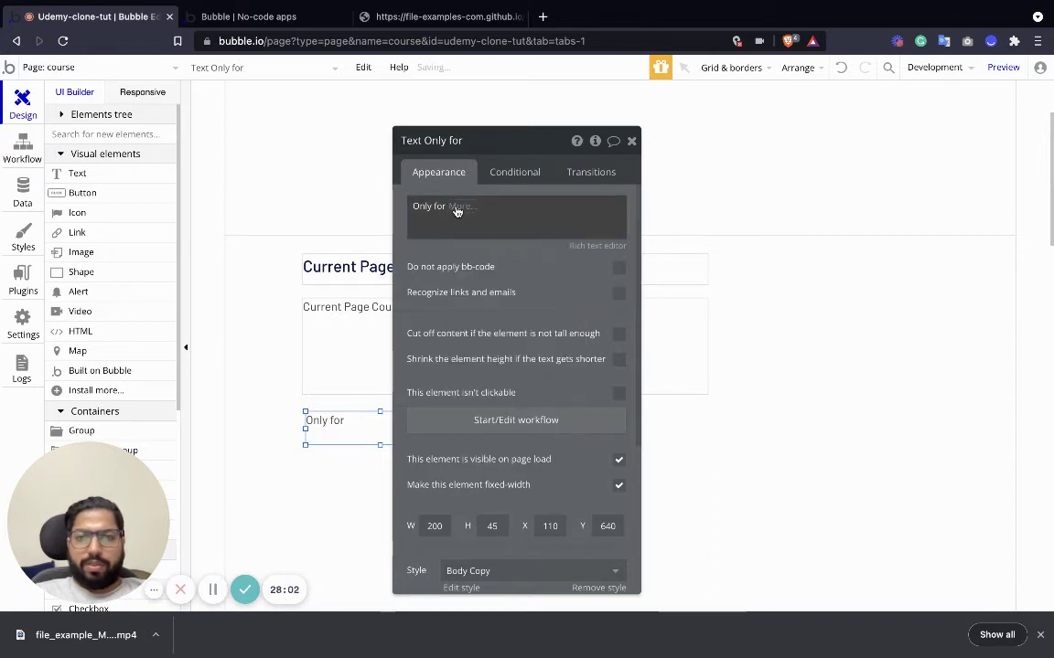
pyautogui.click(553, 216)
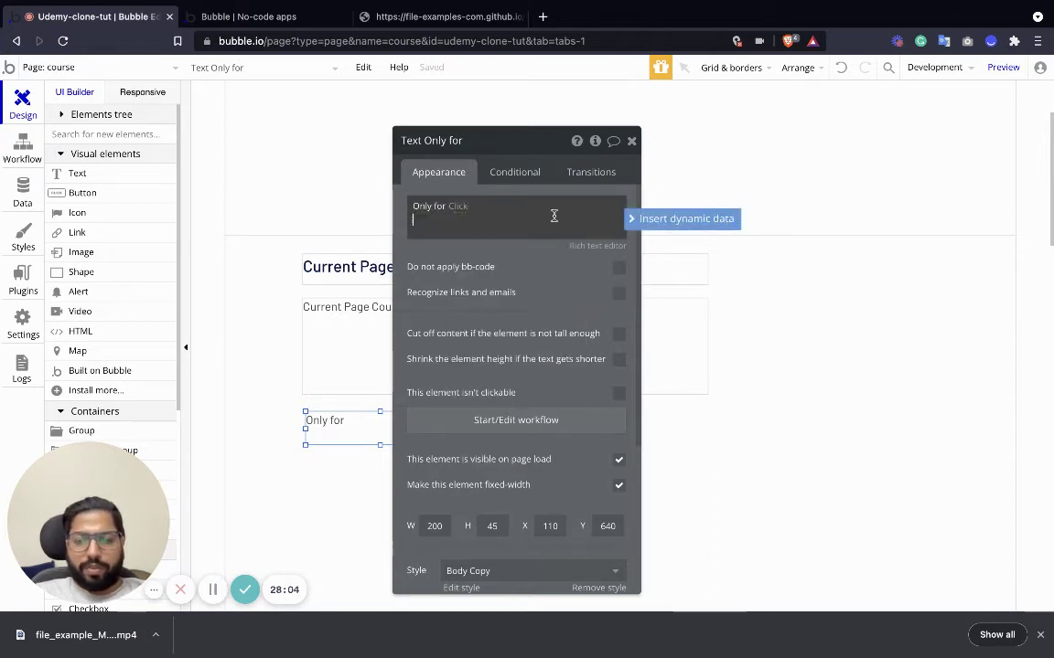
pyautogui.click(429, 206)
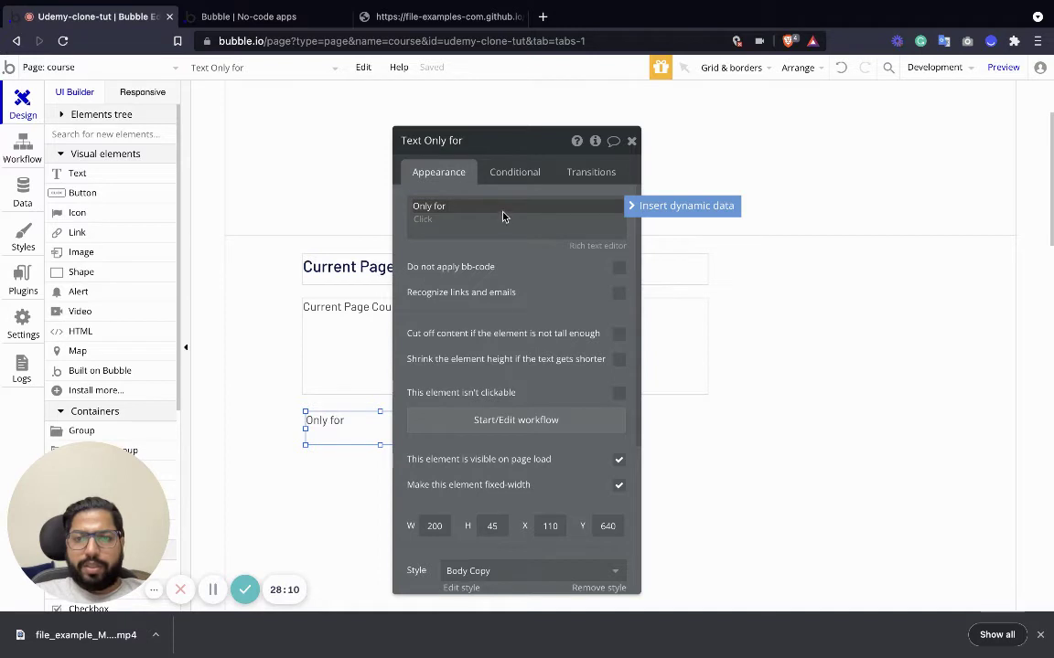
pyautogui.write('₹')
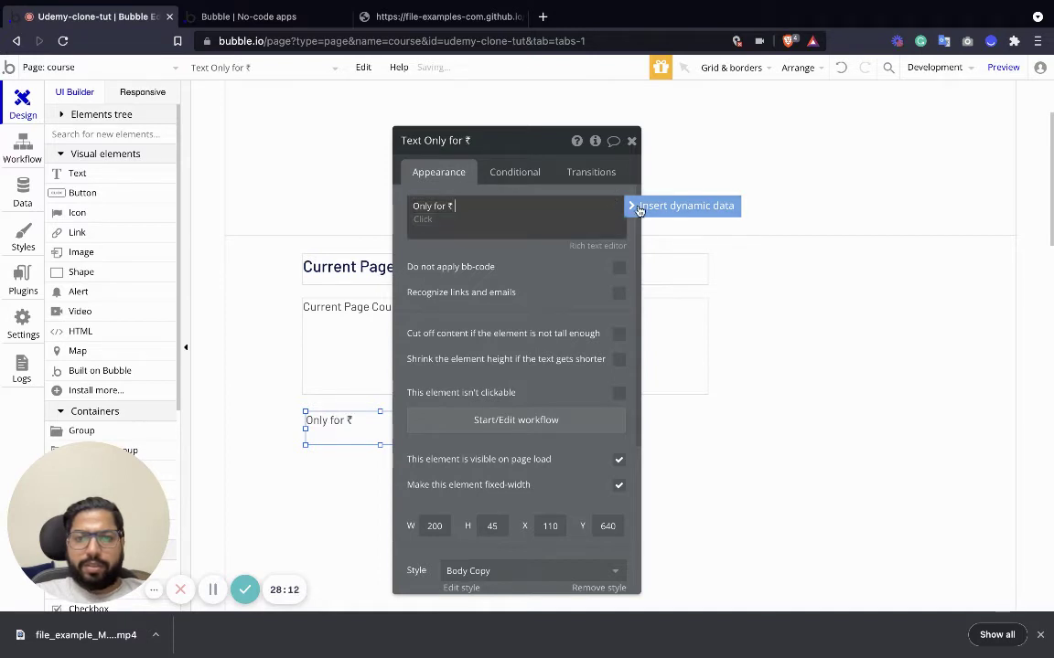
pyautogui.click(639, 206)
pyautogui.click(509, 268)
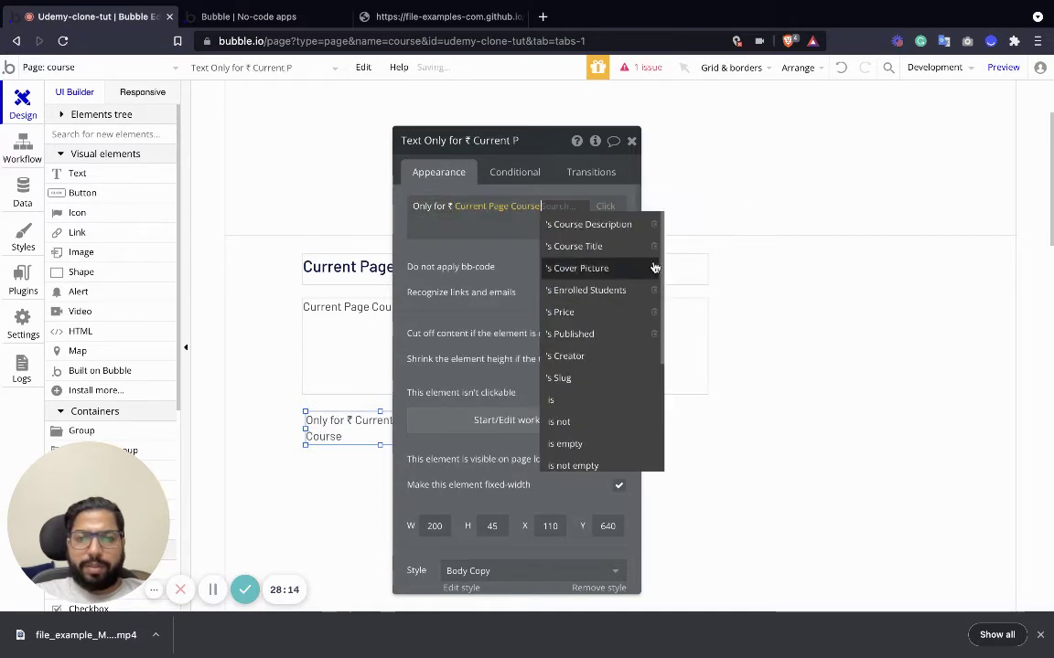
pyautogui.click(585, 312)
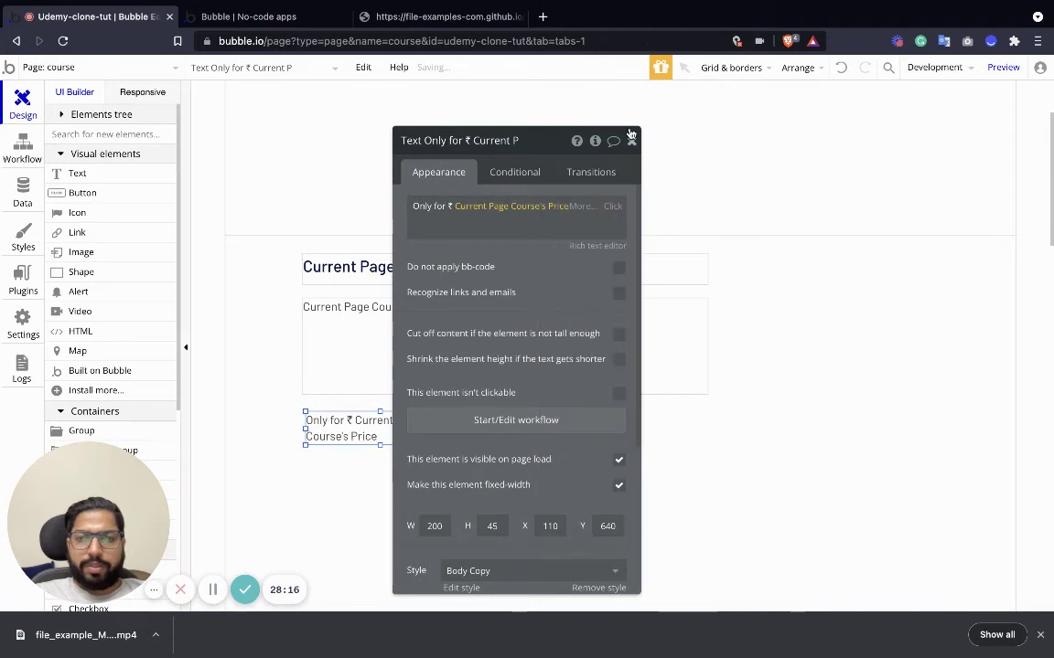
pyautogui.click(631, 139)
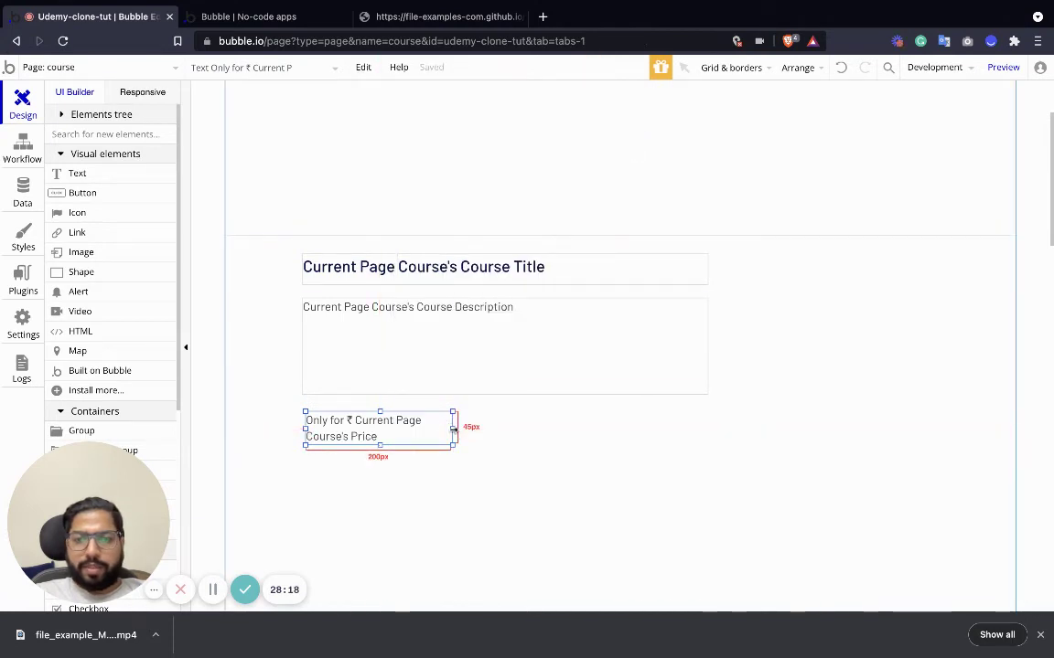
pyautogui.moveTo(453, 428); pyautogui.dragTo(541, 428)
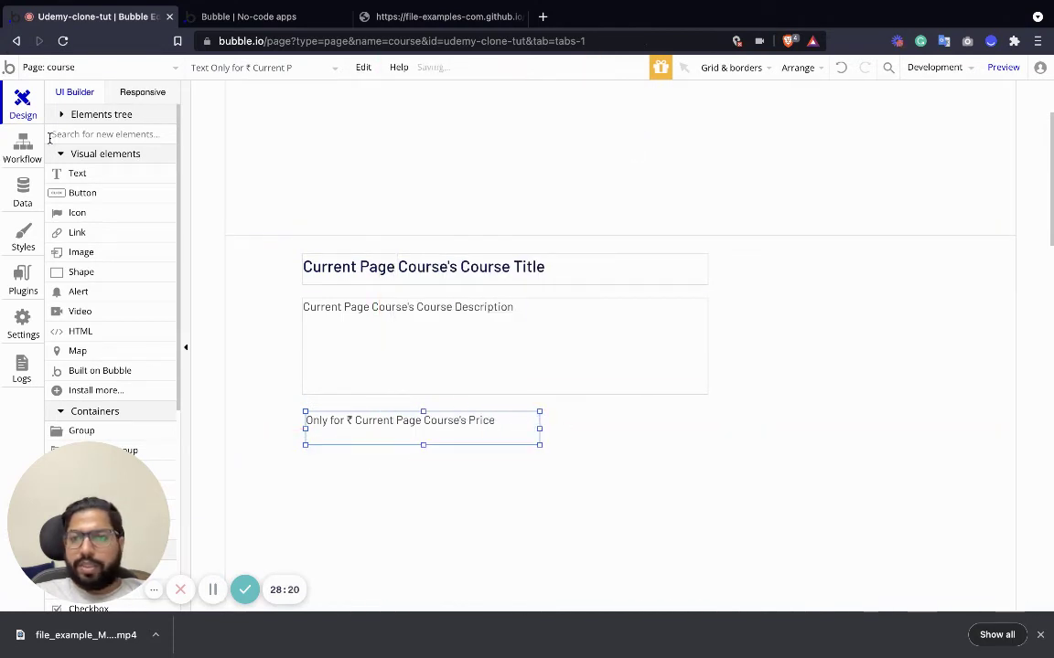
# Place a 150×45 button beside the price text and label it 'Buy Now'.
pyautogui.moveTo(77, 197); pyautogui.dragTo(623, 430)
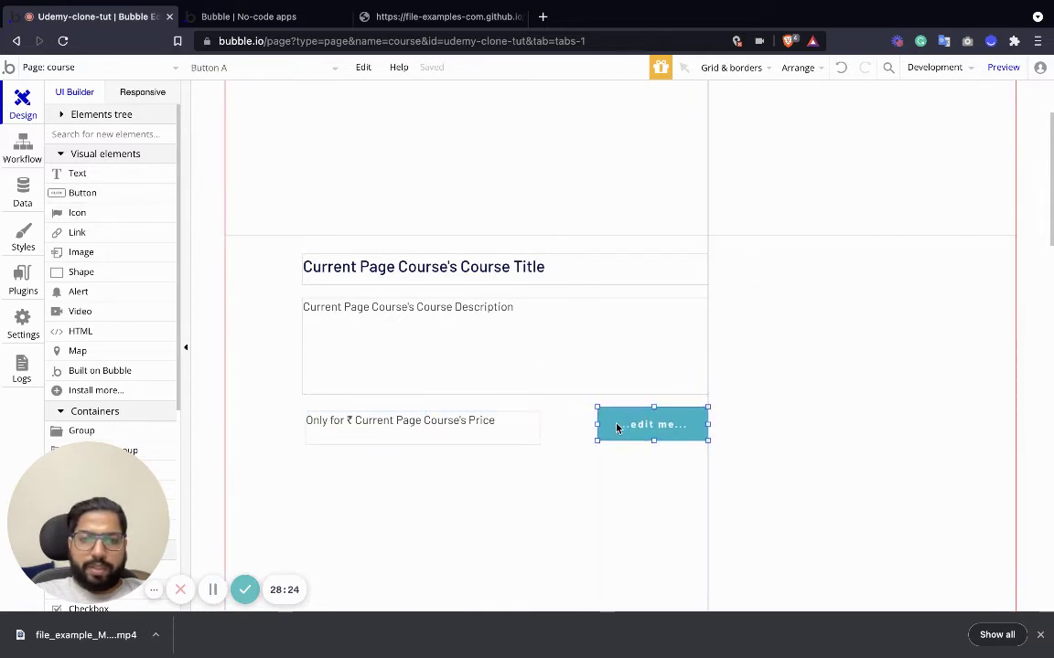
pyautogui.doubleClick(645, 428)
pyautogui.tripleClick(442, 203)
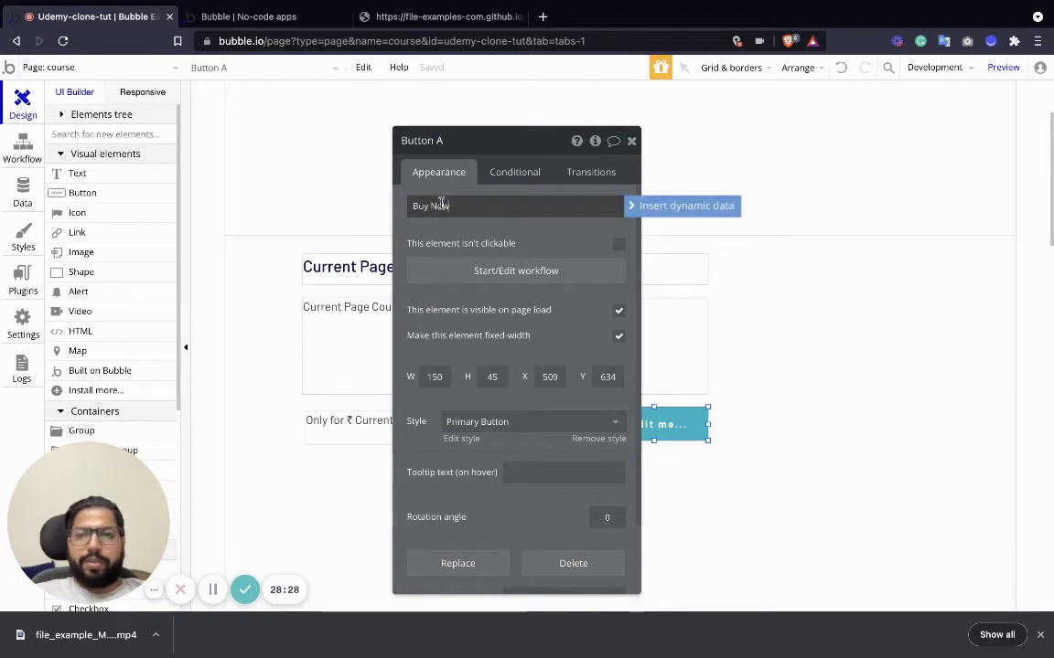
pyautogui.press('Return')
pyautogui.click(631, 144)
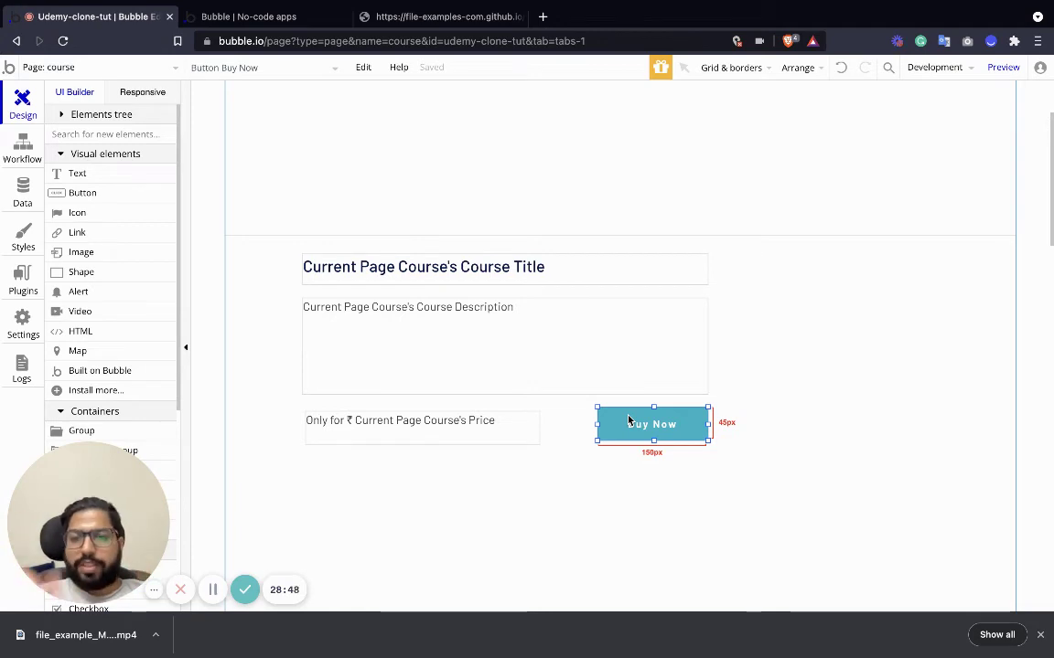
pyautogui.scroll(-5, 495, 464)
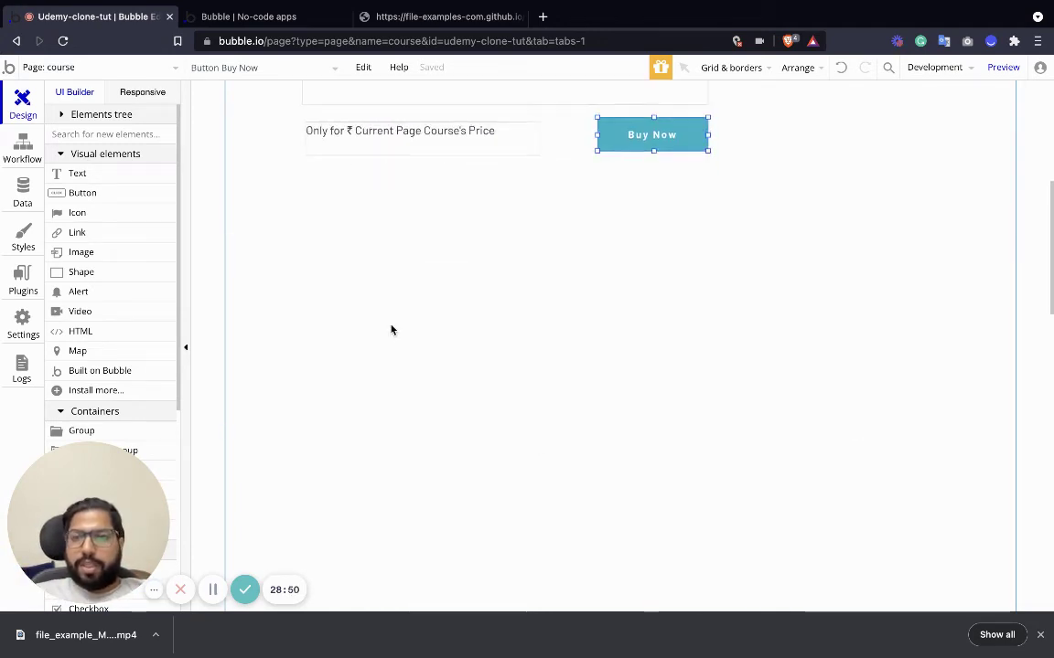
pyautogui.scroll(1, 243, 292)
# Add a 'Video Lessons' text below the price and give it the H2 Heading - Dark style.
pyautogui.moveTo(83, 176); pyautogui.dragTo(346, 290)
pyautogui.doubleClick(322, 282)
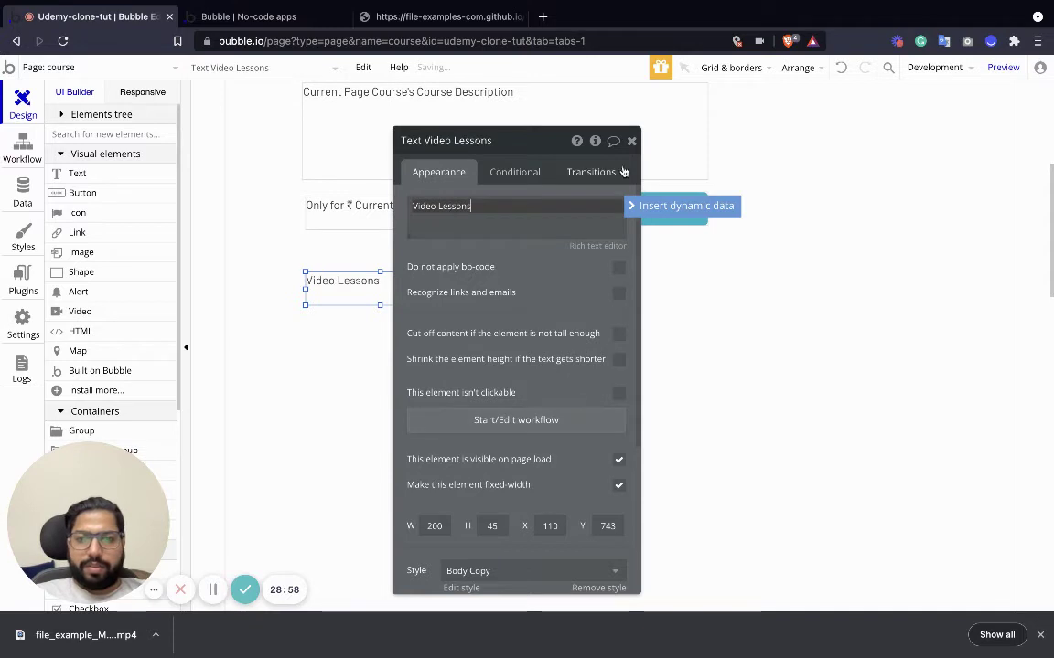
pyautogui.click(632, 141)
pyautogui.doubleClick(416, 293)
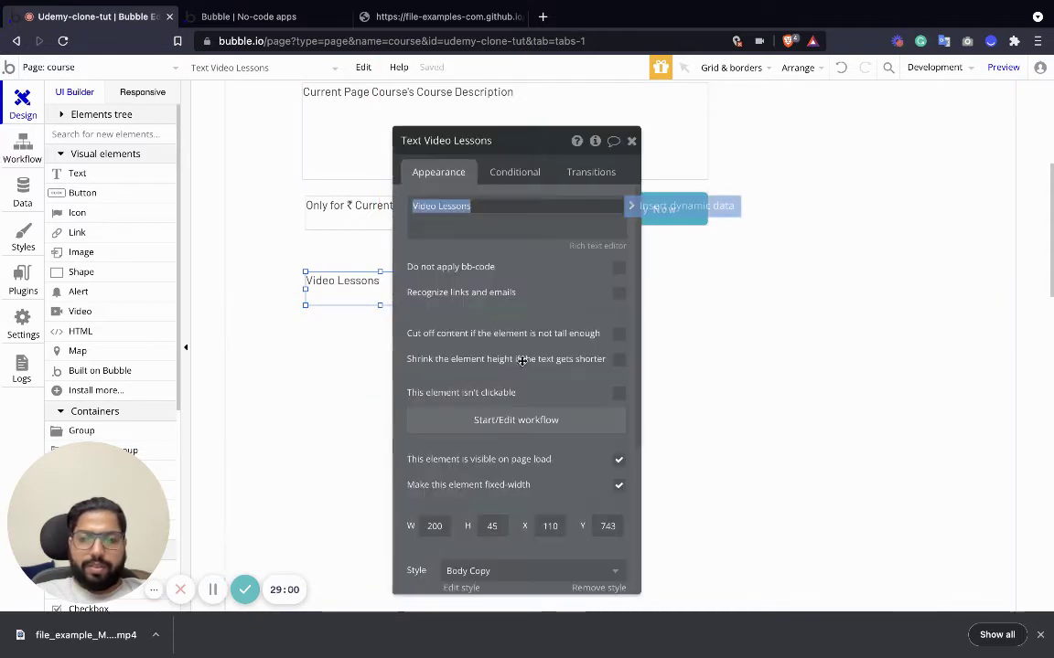
pyautogui.scroll(-5, 482, 342)
pyautogui.click(480, 343)
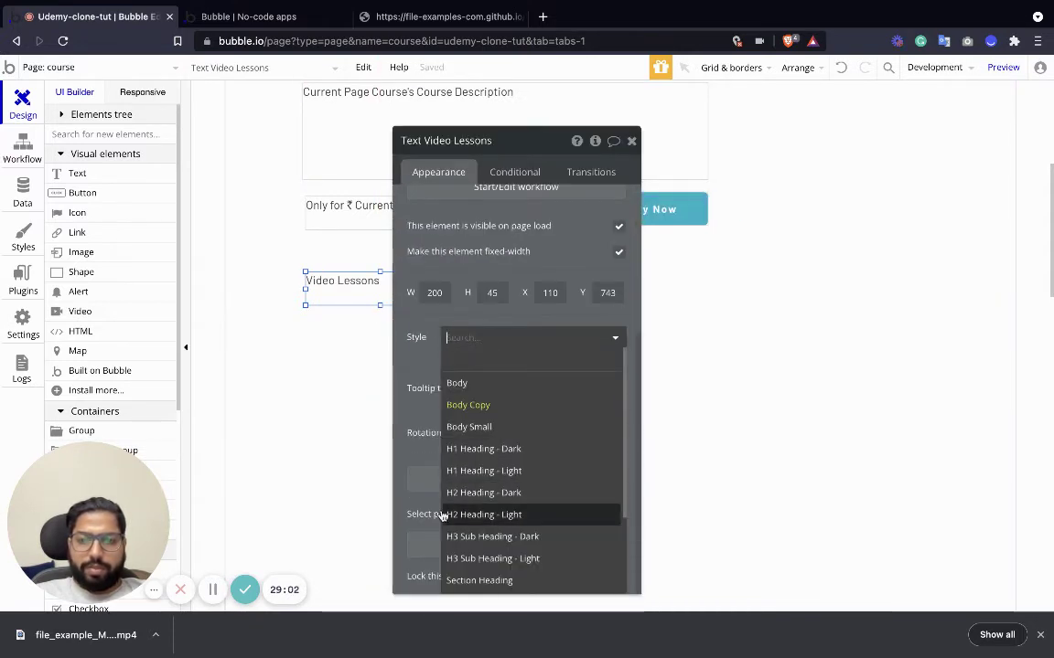
pyautogui.click(515, 492)
pyautogui.click(631, 141)
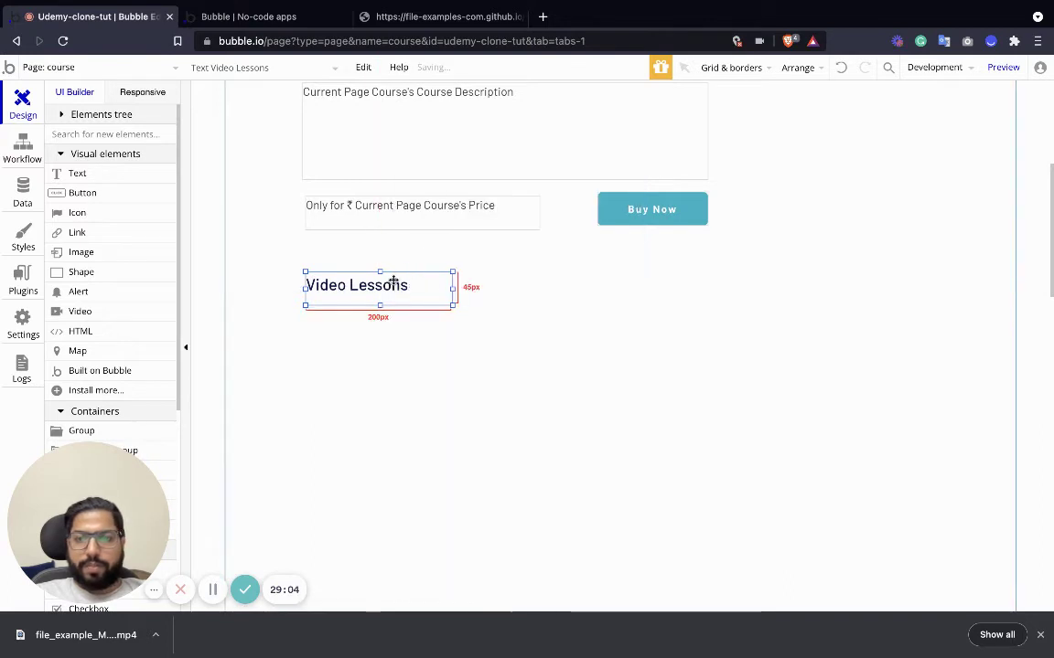
pyautogui.moveTo(452, 307)
pyautogui.mouseDown()
pyautogui.moveTo(482, 301)
pyautogui.moveTo(470, 301)
pyautogui.mouseUp()
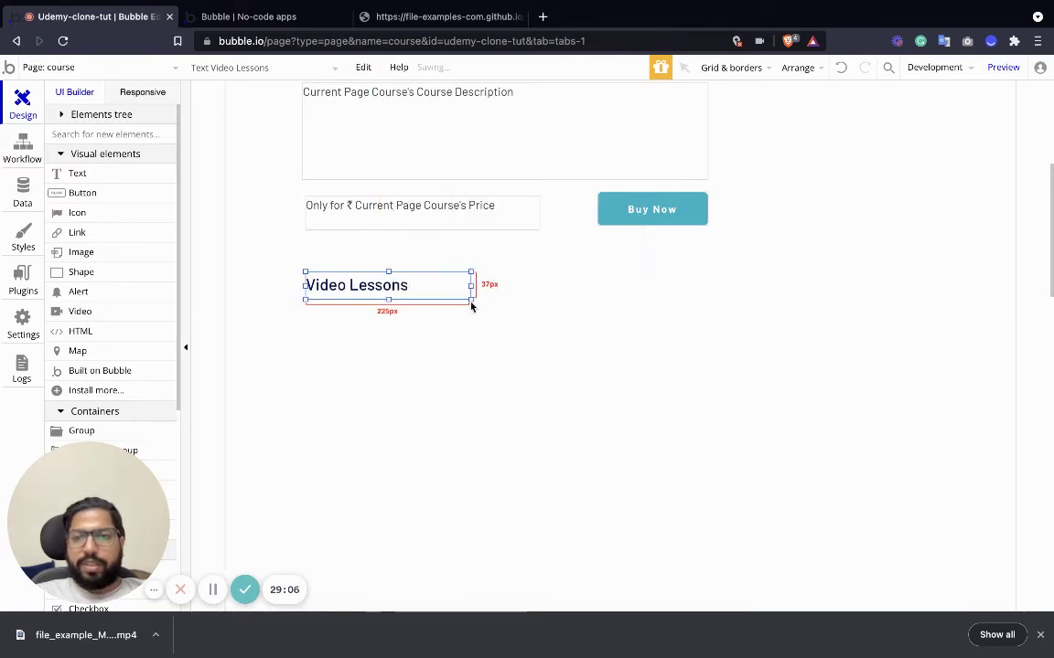
# Place a repeating group under the heading and stretch it to 940×558 px across the content width.
pyautogui.scroll(-3, 353, 311)
pyautogui.scroll(-4, 84, 277)
pyautogui.scroll(4, 94, 243)
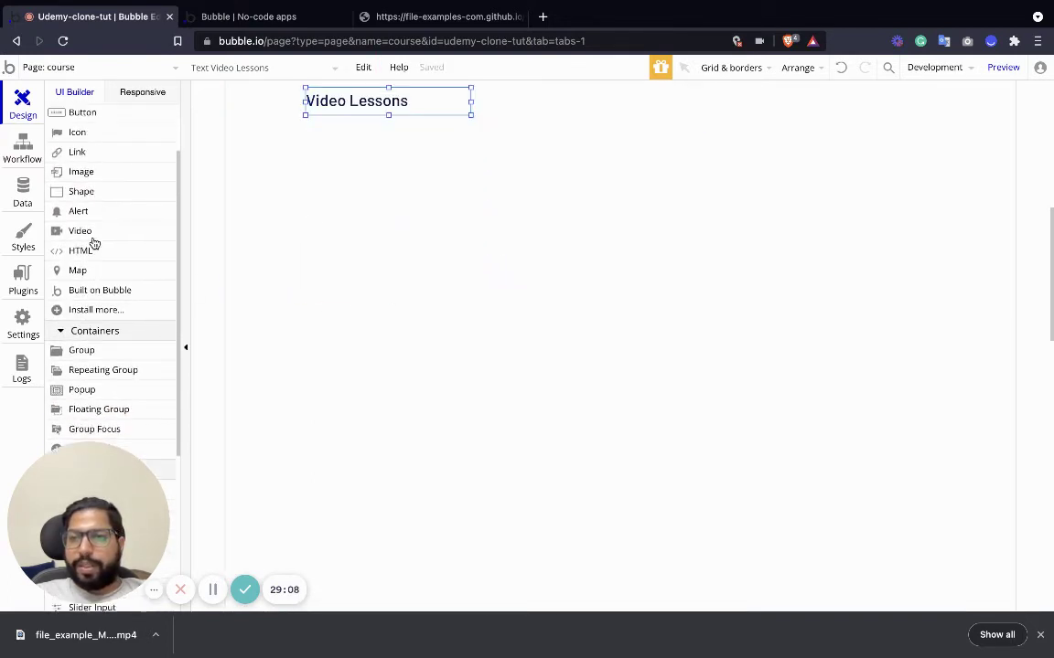
pyautogui.scroll(-4, 95, 289)
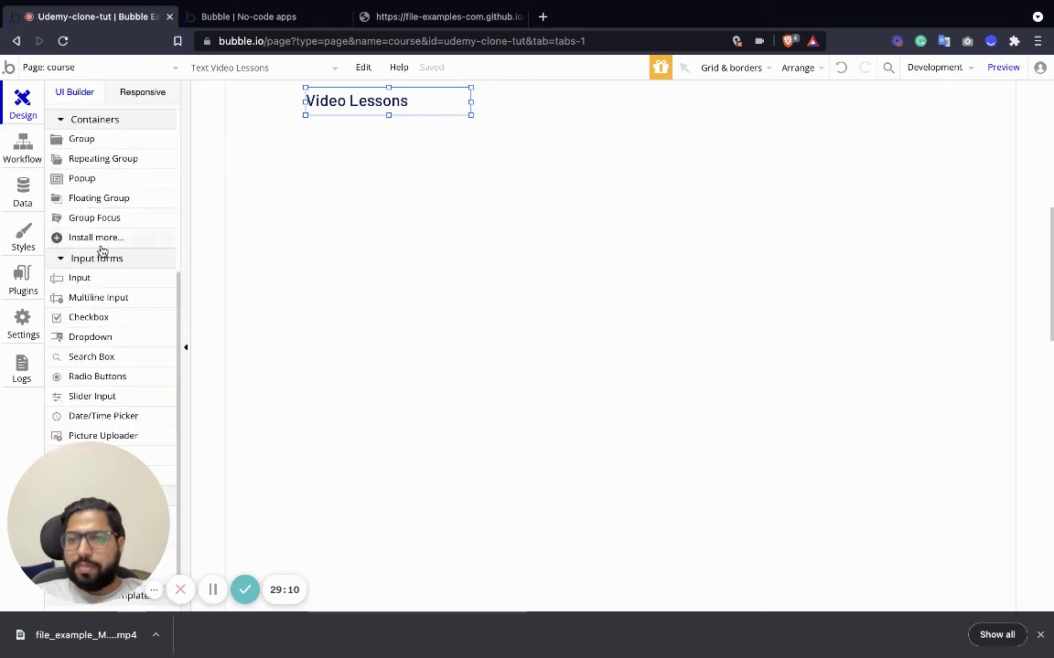
pyautogui.scroll(2, 100, 247)
pyautogui.moveTo(96, 227); pyautogui.dragTo(366, 240)
pyautogui.moveTo(428, 280); pyautogui.dragTo(369, 193)
pyautogui.moveTo(524, 400); pyautogui.dragTo(996, 554)
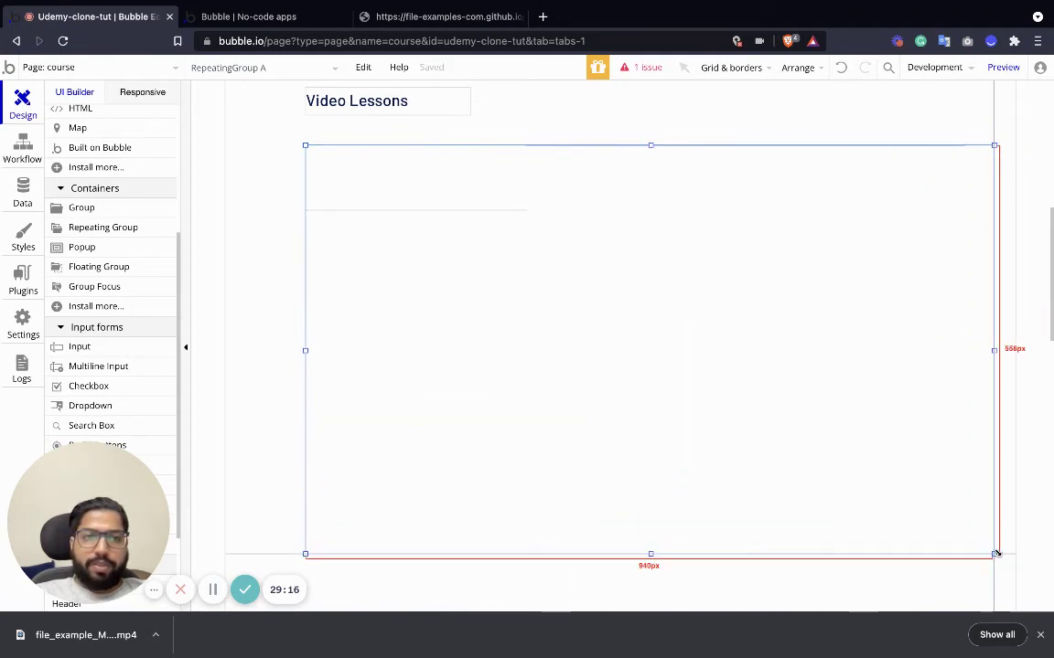
pyautogui.scroll(2, 473, 280)
pyautogui.doubleClick(567, 319)
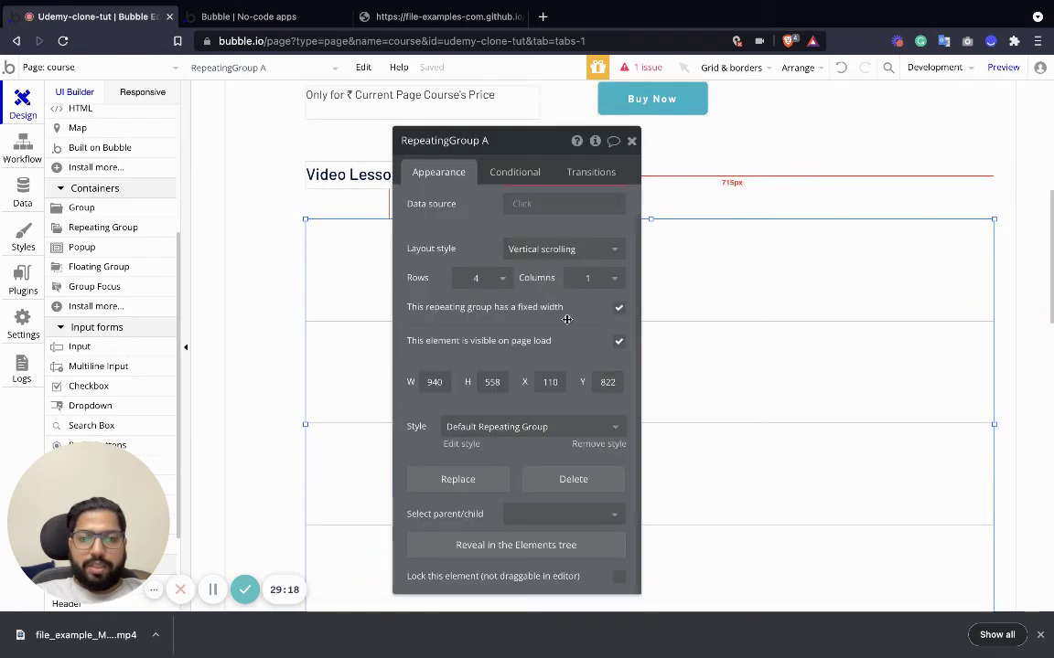
pyautogui.scroll(1, 549, 302)
# Set the repeating group to a Full list layout with 1 row holding Video Lesson records.
pyautogui.click(543, 283)
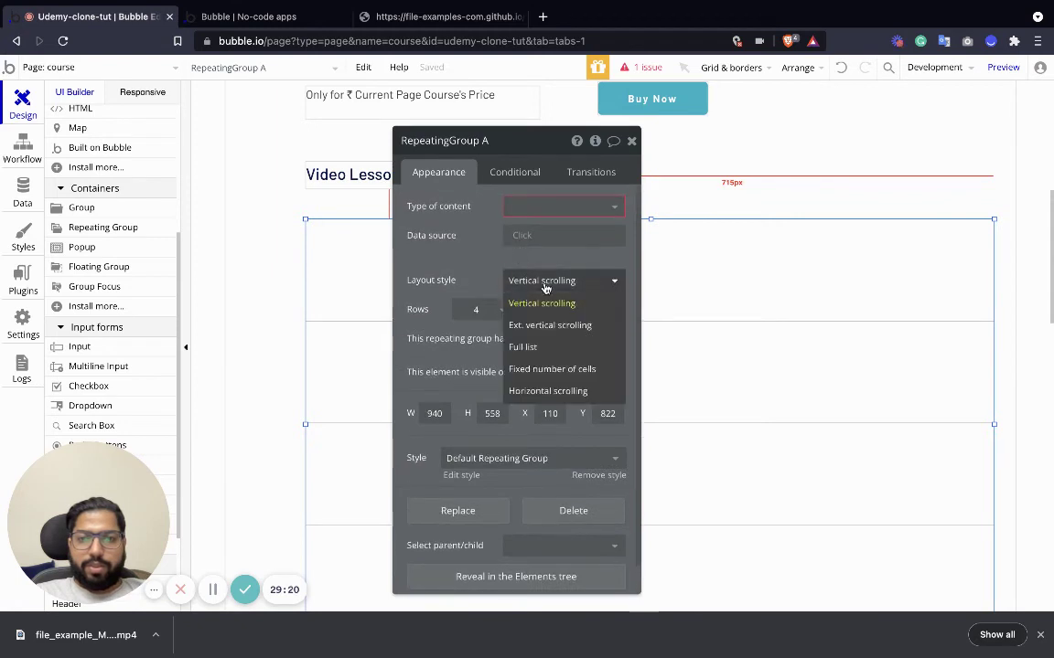
pyautogui.click(535, 346)
pyautogui.click(486, 310)
pyautogui.click(478, 333)
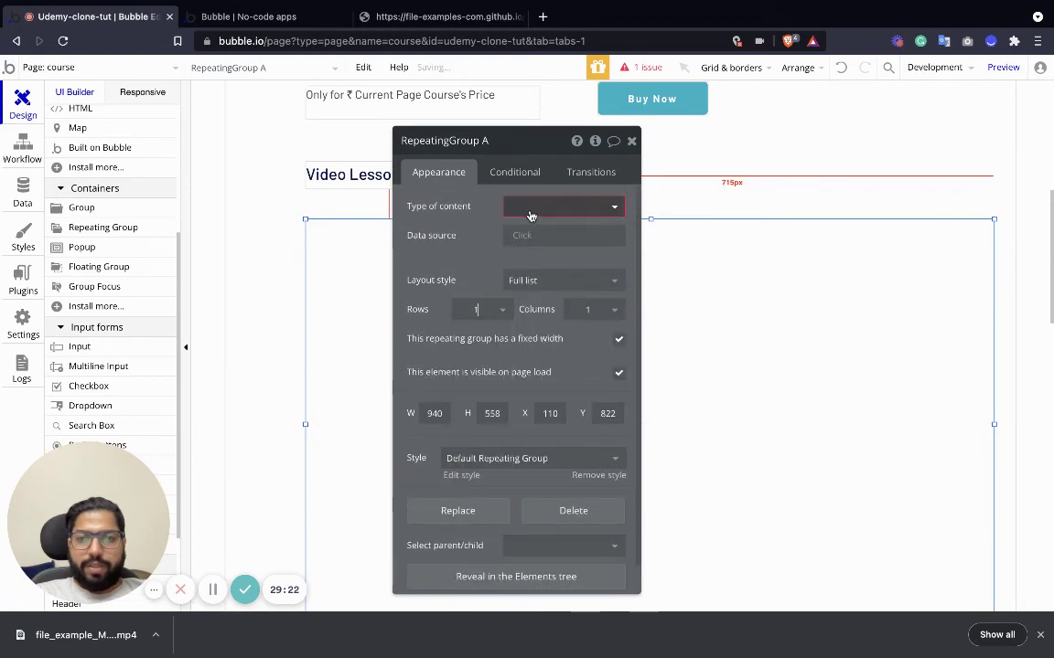
pyautogui.click(530, 212)
pyautogui.click(538, 294)
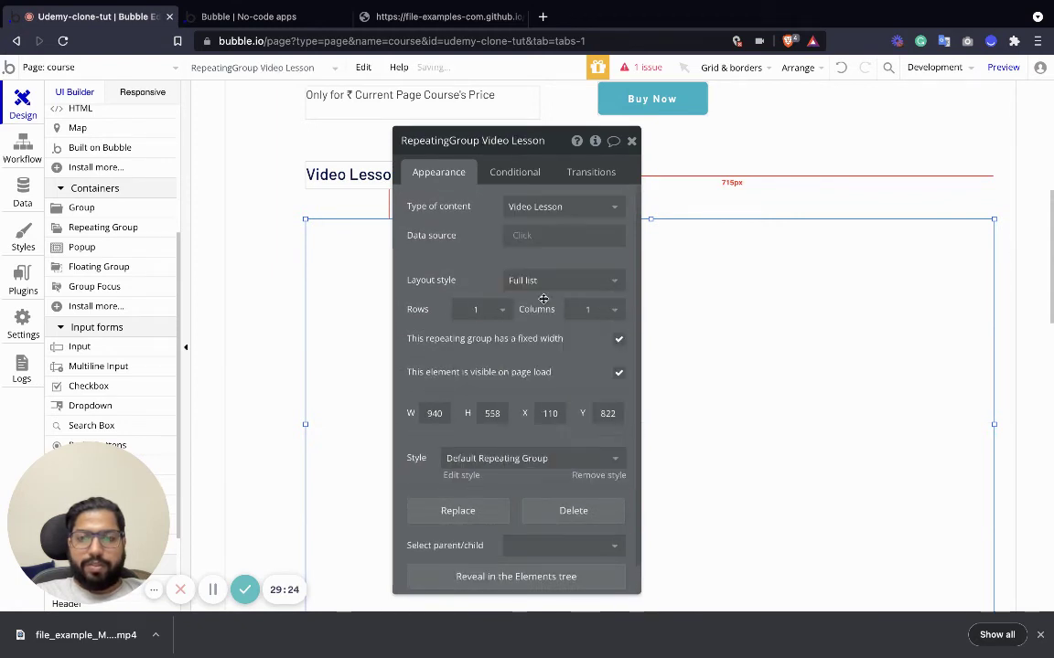
# Set its data source to a search for Video Lessons where Video belongs to = Current Page Course.
pyautogui.click(548, 235)
pyautogui.click(560, 320)
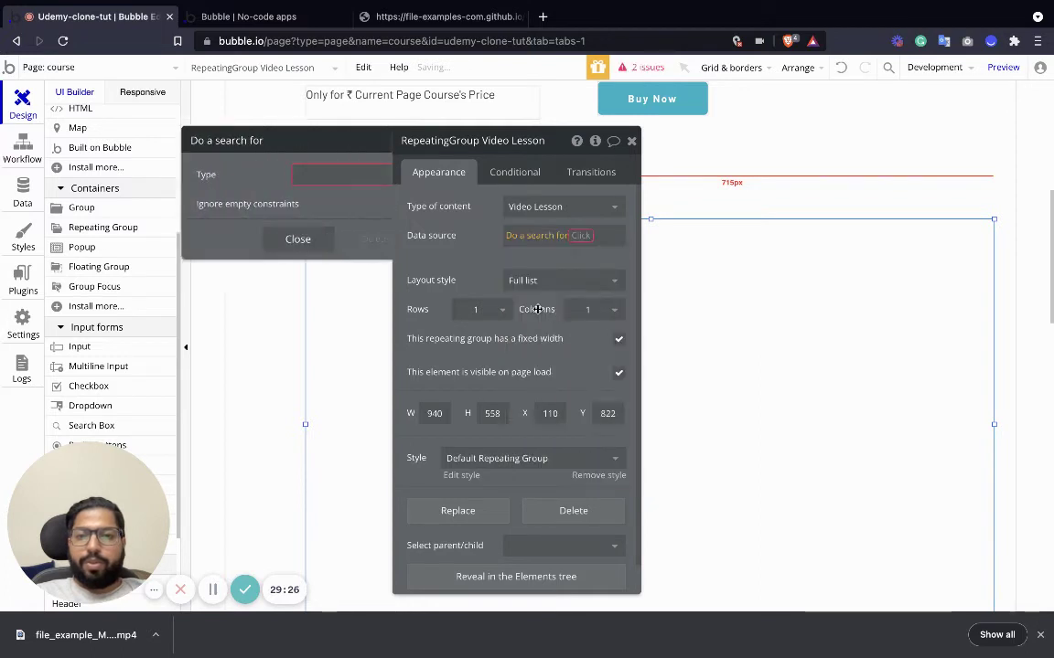
pyautogui.click(322, 173)
pyautogui.click(301, 263)
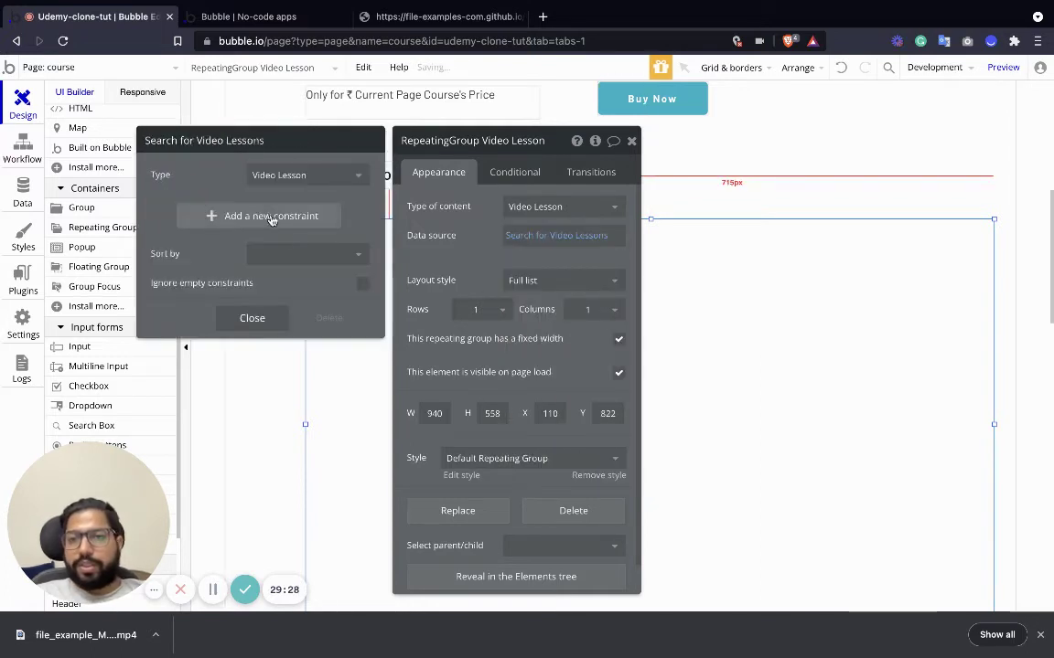
pyautogui.click(271, 217)
pyautogui.click(167, 212)
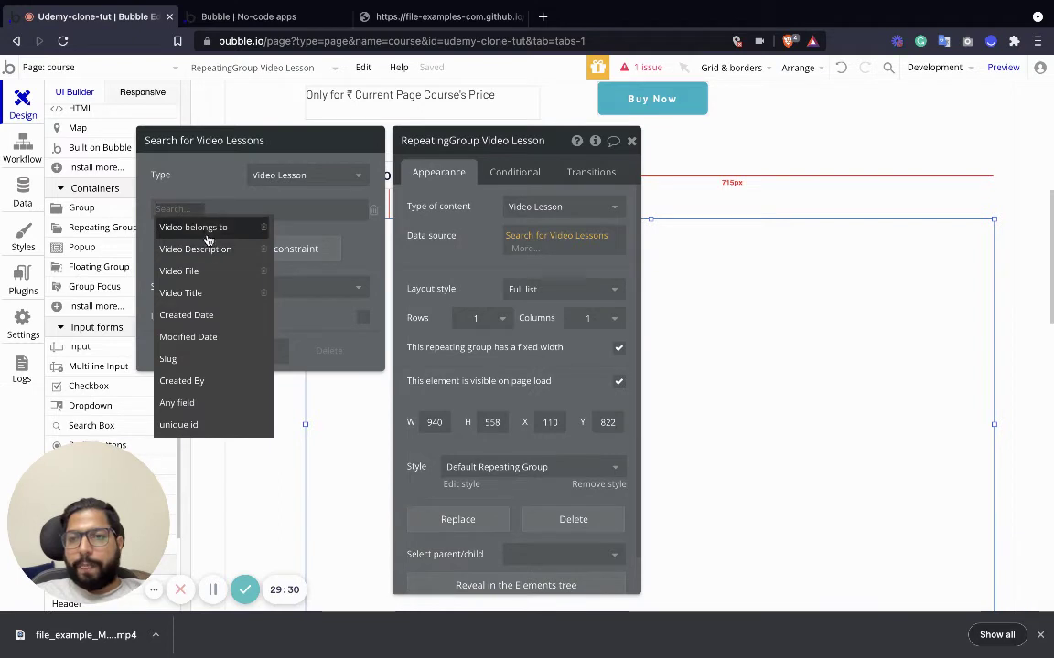
pyautogui.click(207, 228)
pyautogui.click(232, 212)
pyautogui.click(232, 228)
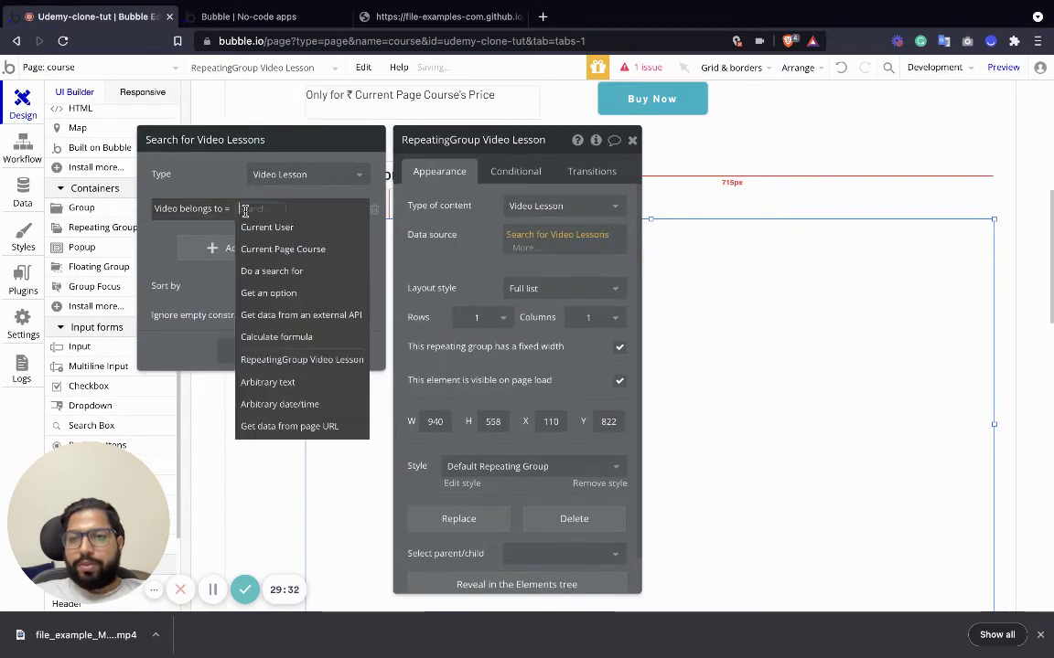
pyautogui.click(279, 247)
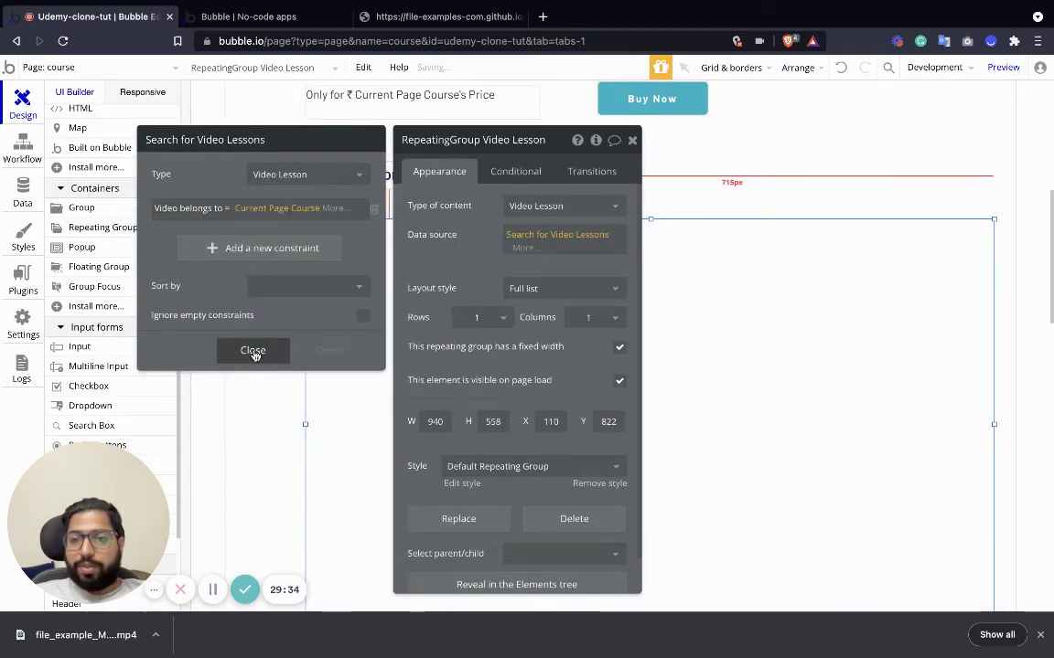
pyautogui.click(252, 350)
pyautogui.click(634, 140)
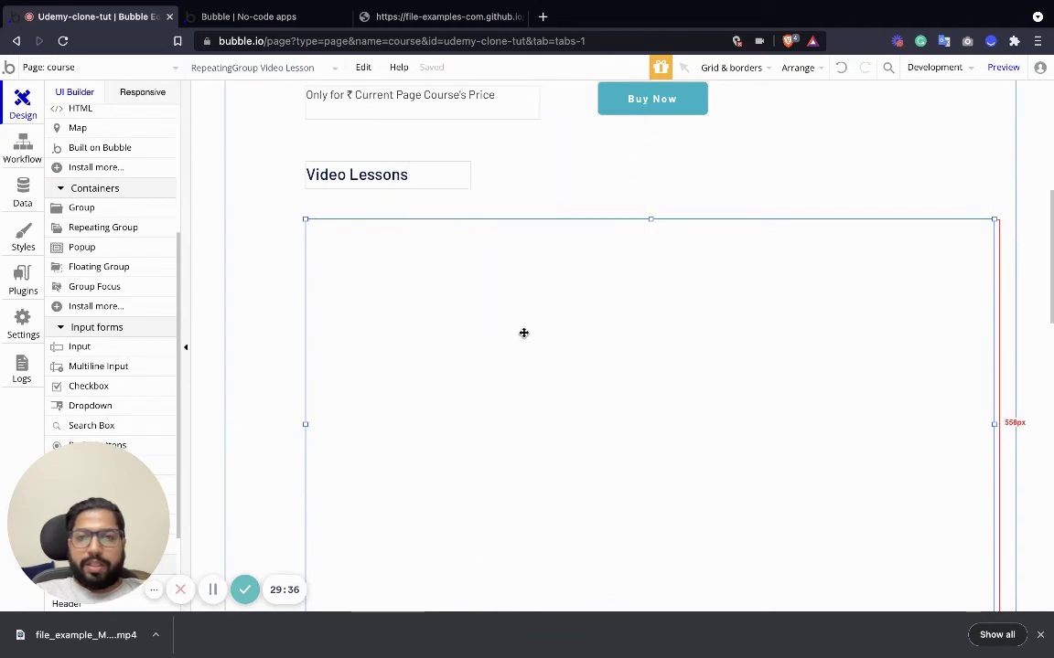
pyautogui.scroll(5, 106, 351)
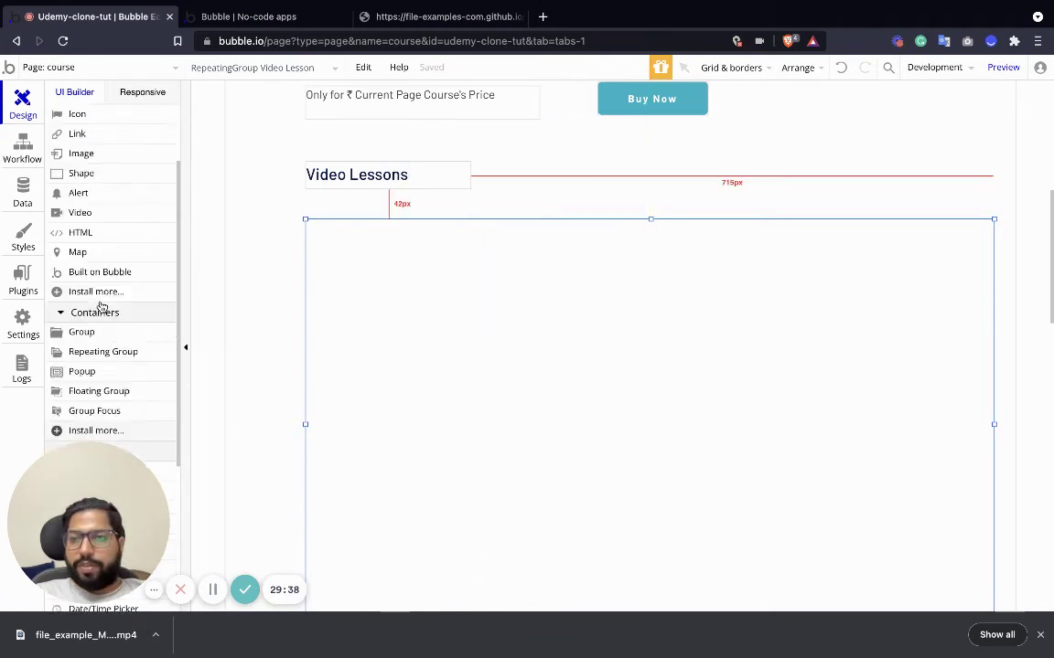
# Add a one-line text in the cell showing Current cell's Video Lesson's Video Title.
pyautogui.click(77, 173)
pyautogui.moveTo(381, 264); pyautogui.dragTo(363, 245)
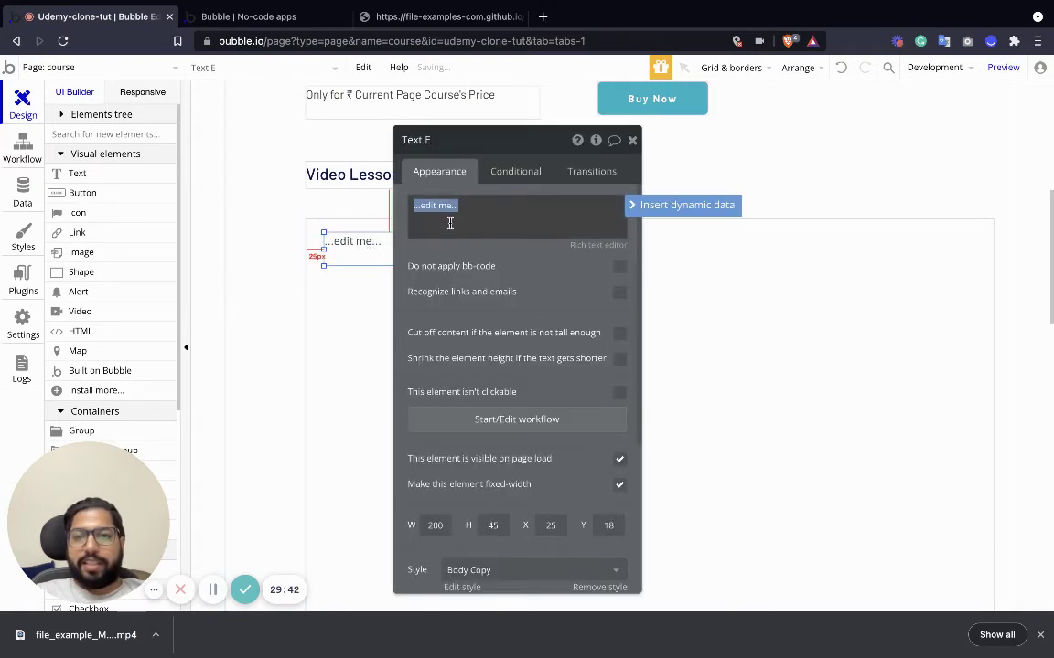
pyautogui.click(637, 204)
pyautogui.click(500, 243)
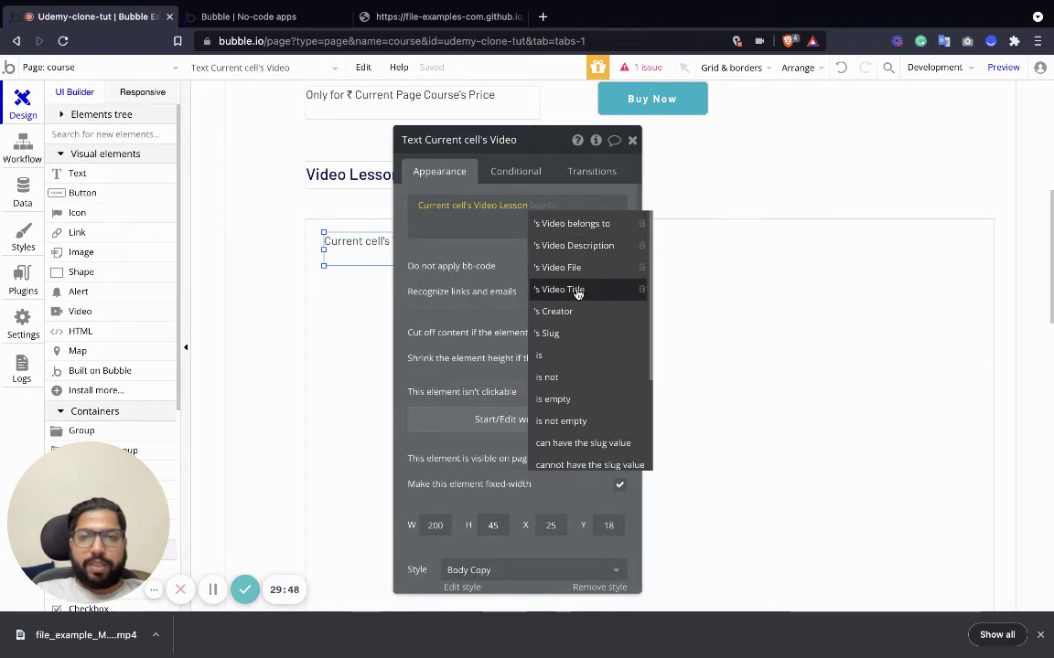
pyautogui.click(631, 289)
pyautogui.click(631, 141)
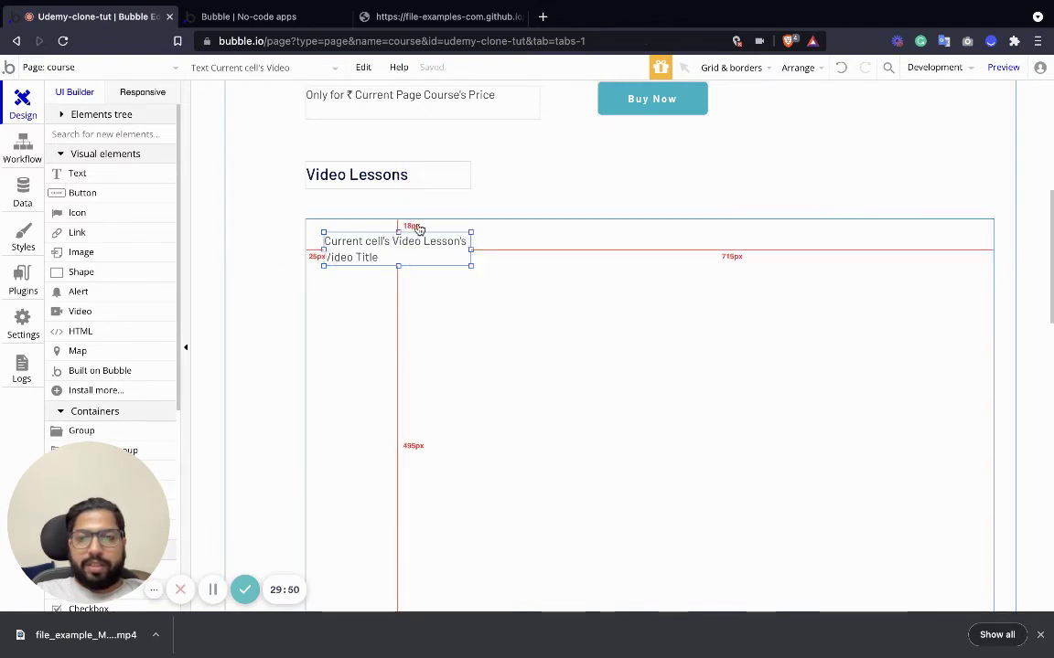
pyautogui.click(477, 279)
pyautogui.click(467, 265)
pyautogui.moveTo(471, 267); pyautogui.dragTo(569, 253)
# Duplicate the title text just below it and switch the copy to show Video Description.
pyautogui.hotkey('ctrl', 'c')
pyautogui.hotkey('ctrl', 'v')
pyautogui.moveTo(423, 248); pyautogui.dragTo(416, 271)
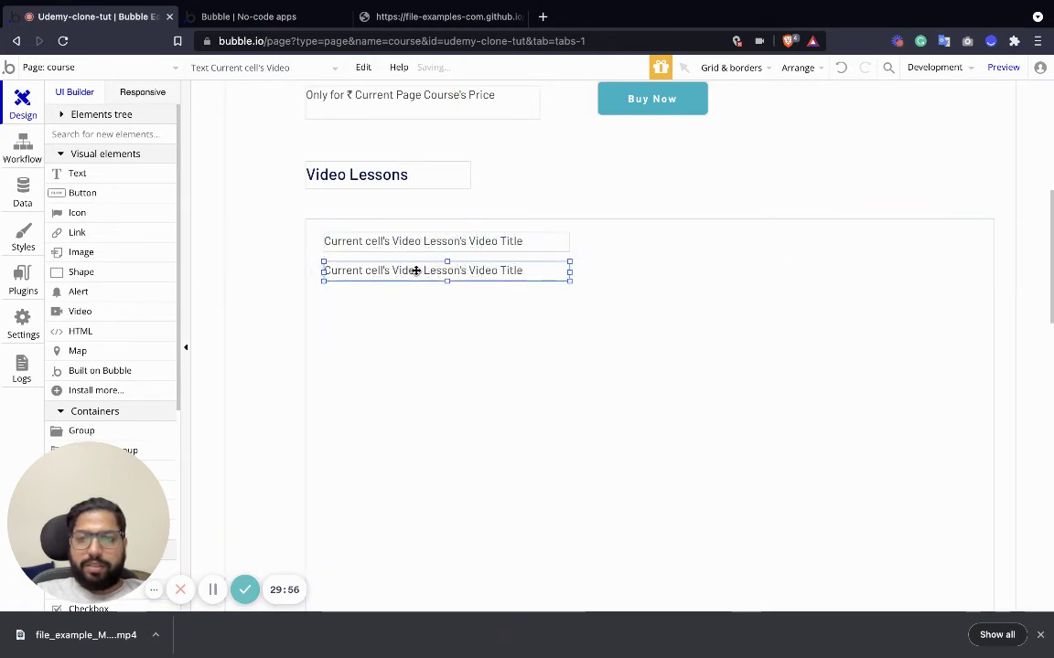
pyautogui.doubleClick(413, 271)
pyautogui.click(574, 205)
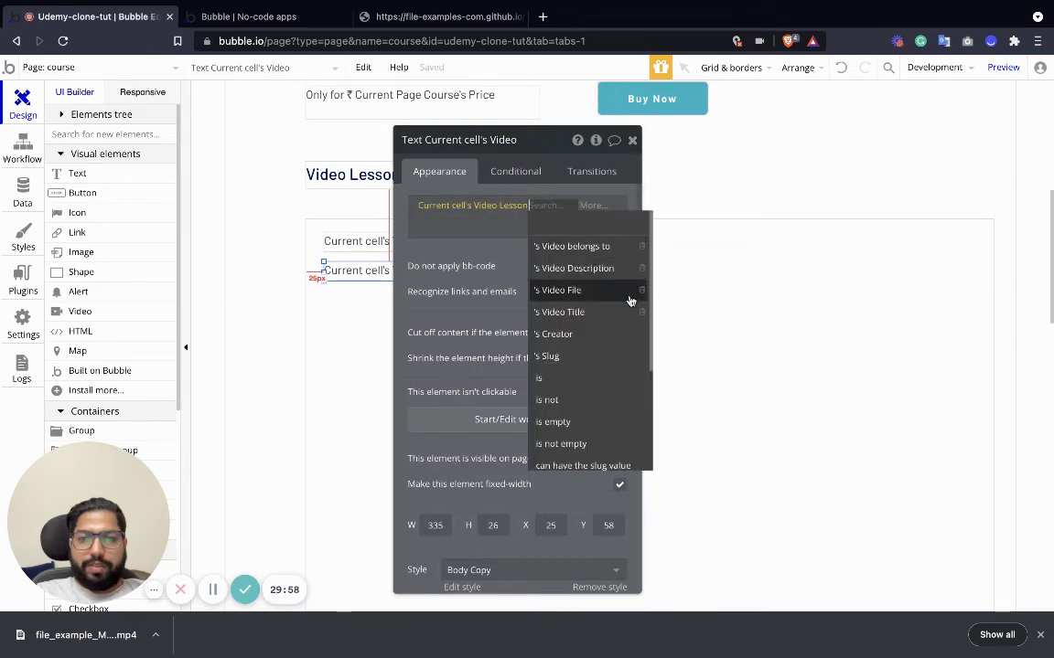
pyautogui.click(567, 268)
pyautogui.click(632, 140)
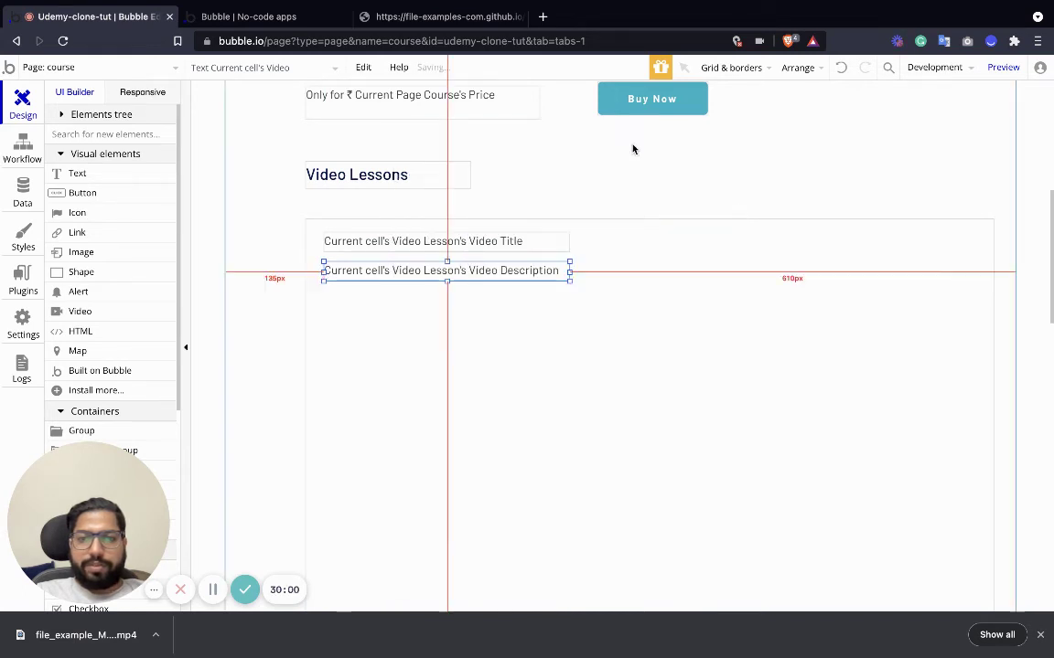
# Move the Video Title and Video Description texts together toward the cell's bottom.
pyautogui.keyDown('shift'); pyautogui.click(400, 249); pyautogui.keyUp('shift')
pyautogui.scroll(-2, 501, 251)
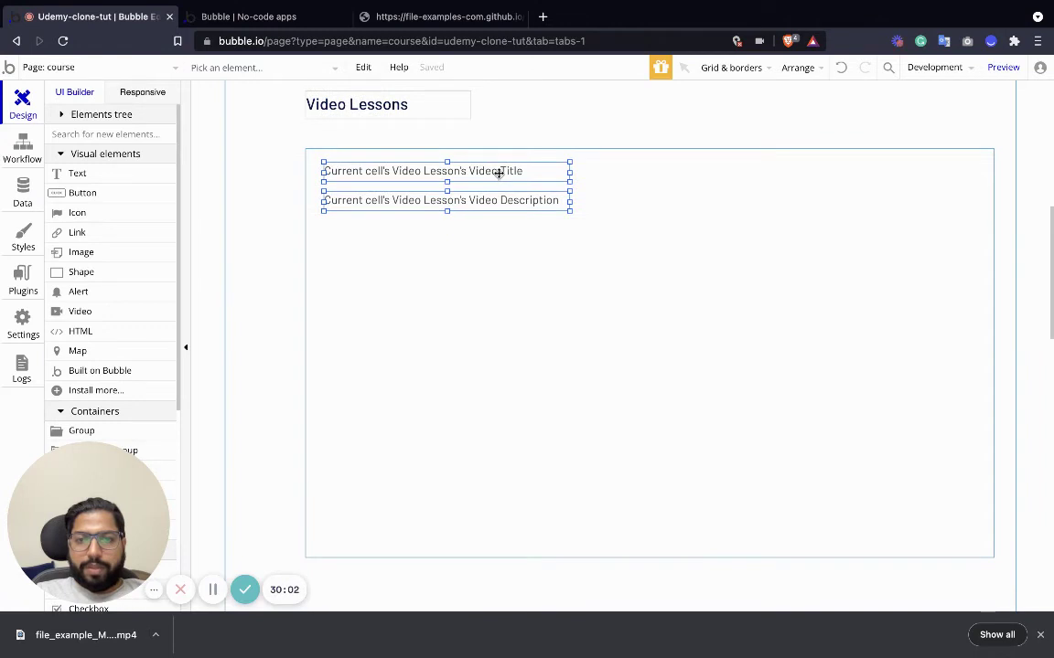
pyautogui.moveTo(498, 173); pyautogui.dragTo(499, 454)
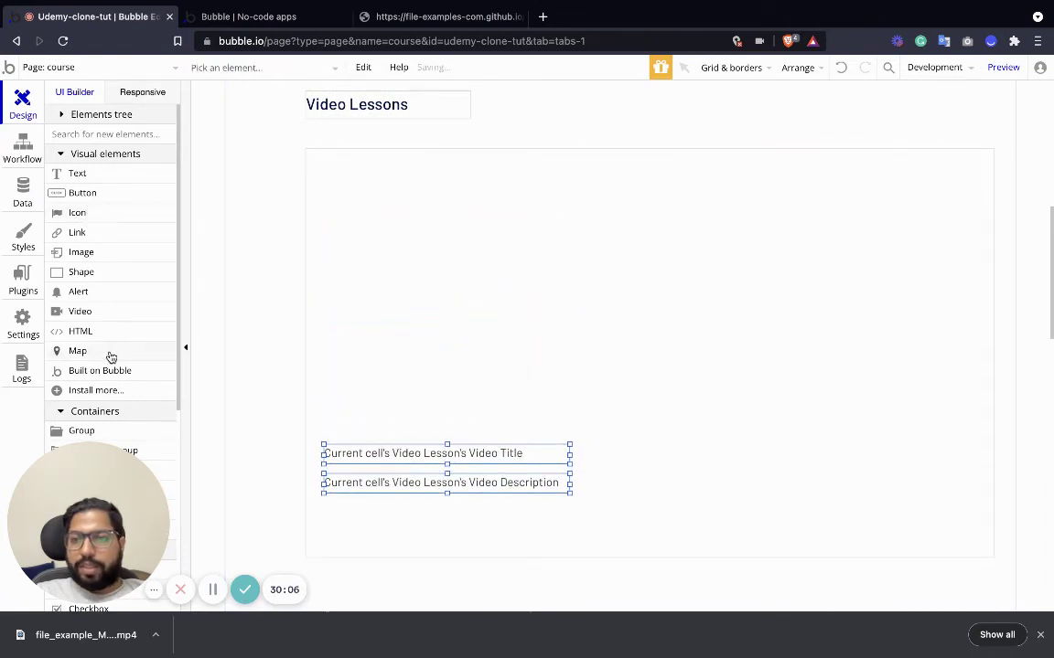
pyautogui.scroll(-3, 110, 357)
pyautogui.scroll(3, 108, 350)
# Add a 661×362 px video player whose video is Current cell's Video Lesson's Video File.
pyautogui.moveTo(79, 310); pyautogui.dragTo(399, 239)
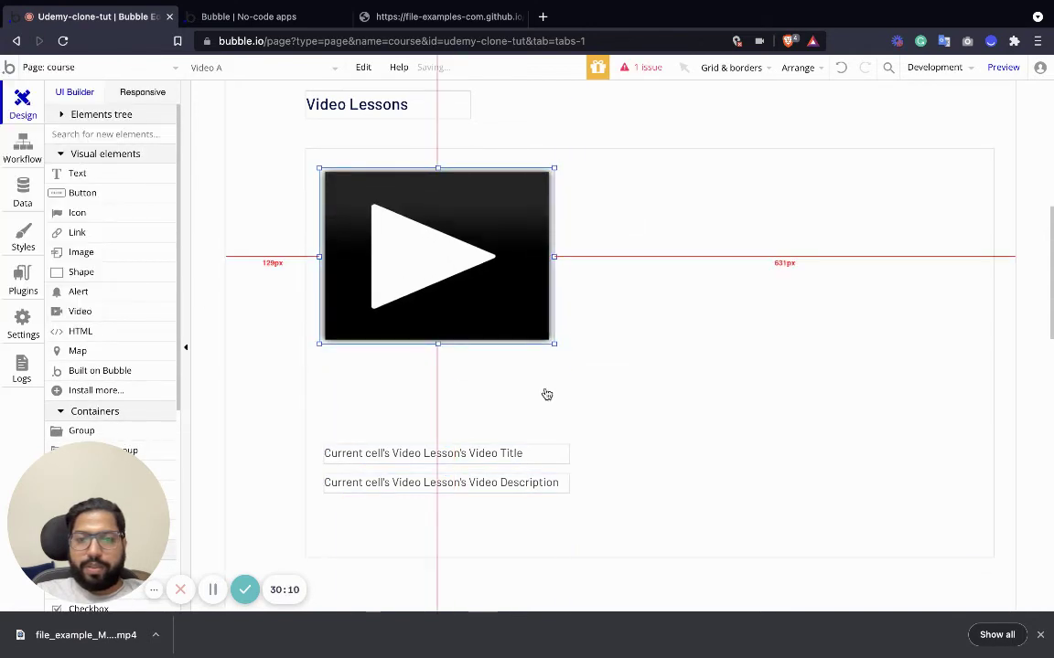
pyautogui.moveTo(554, 344); pyautogui.dragTo(806, 436)
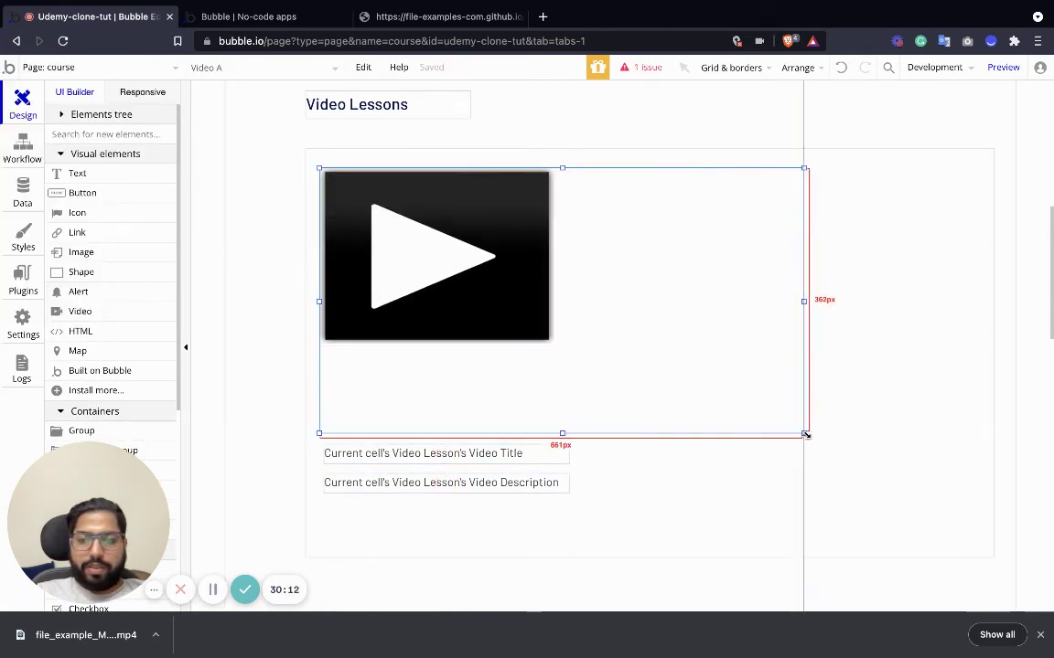
pyautogui.doubleClick(588, 284)
pyautogui.click(565, 234)
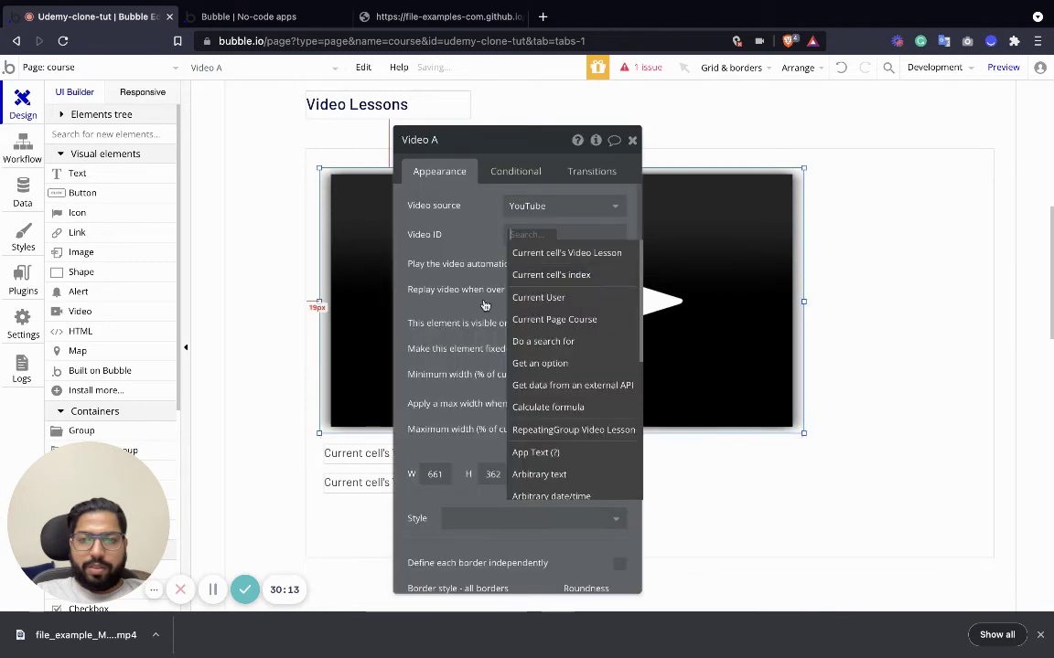
pyautogui.click(588, 256)
pyautogui.click(555, 313)
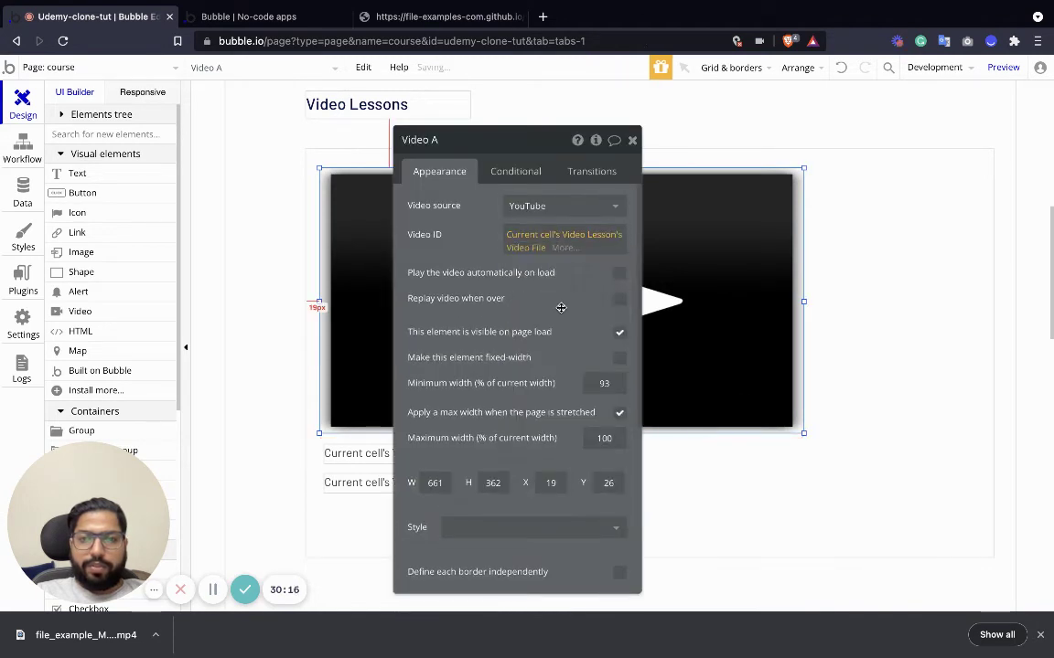
pyautogui.click(635, 142)
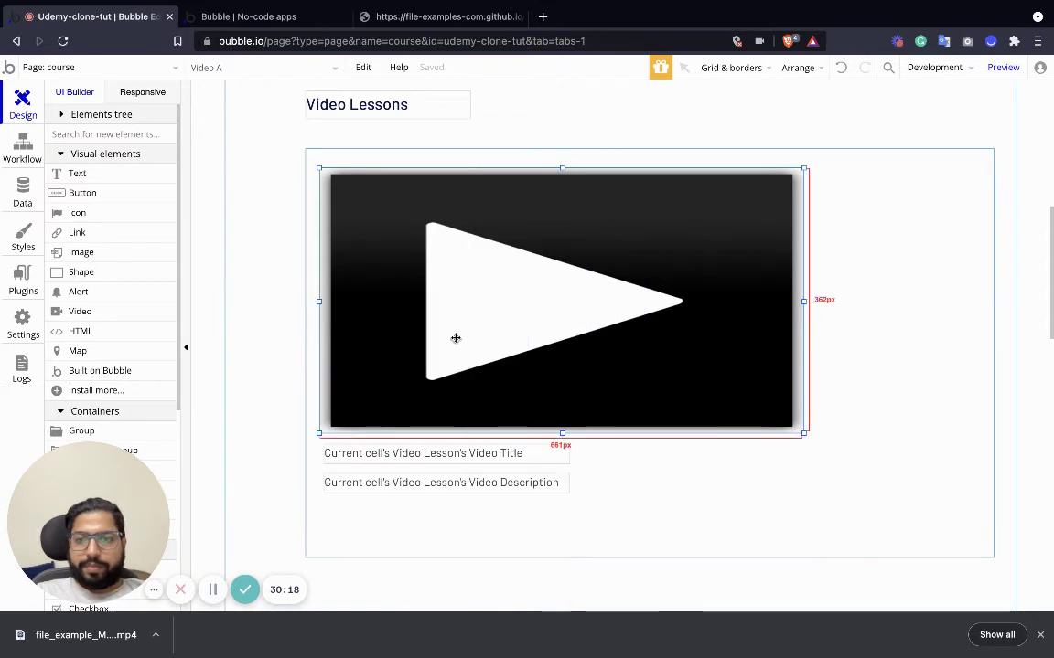
# Enlarge the Video Description text box beneath the video player.
pyautogui.click(488, 485)
pyautogui.moveTo(578, 493); pyautogui.dragTo(801, 533)
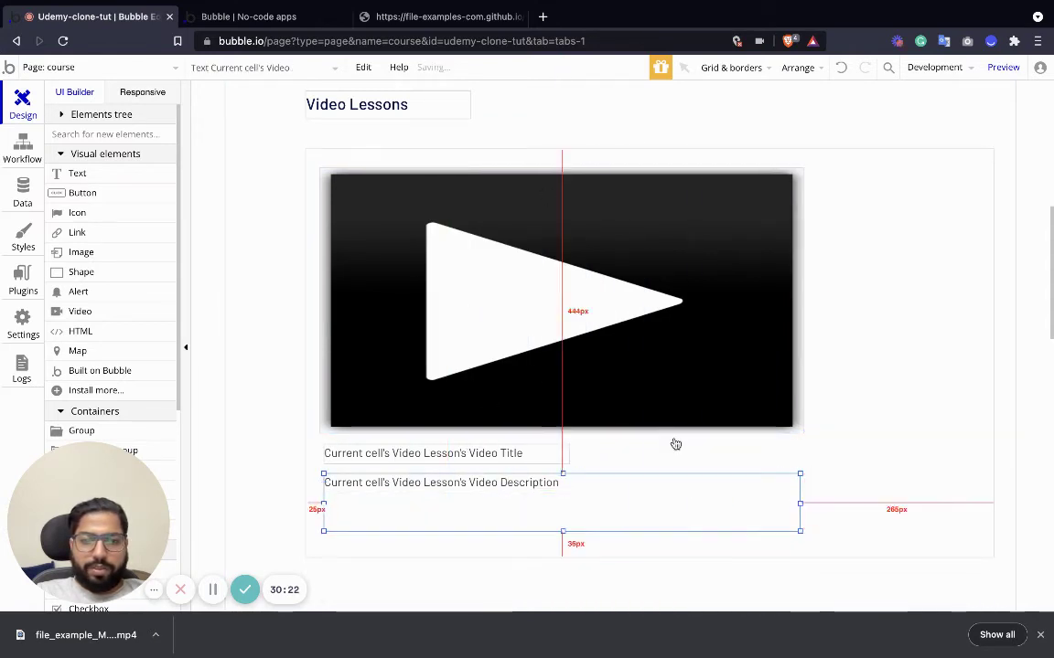
pyautogui.click(656, 327)
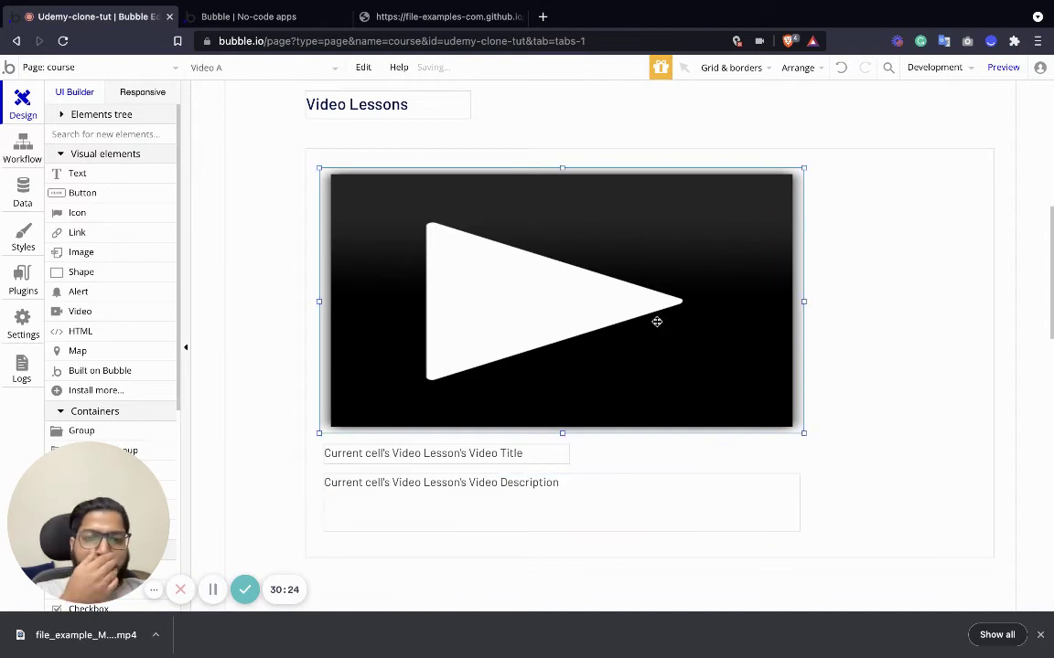
pyautogui.scroll(-3, 581, 381)
pyautogui.click(409, 252)
pyautogui.scroll(4, 502, 294)
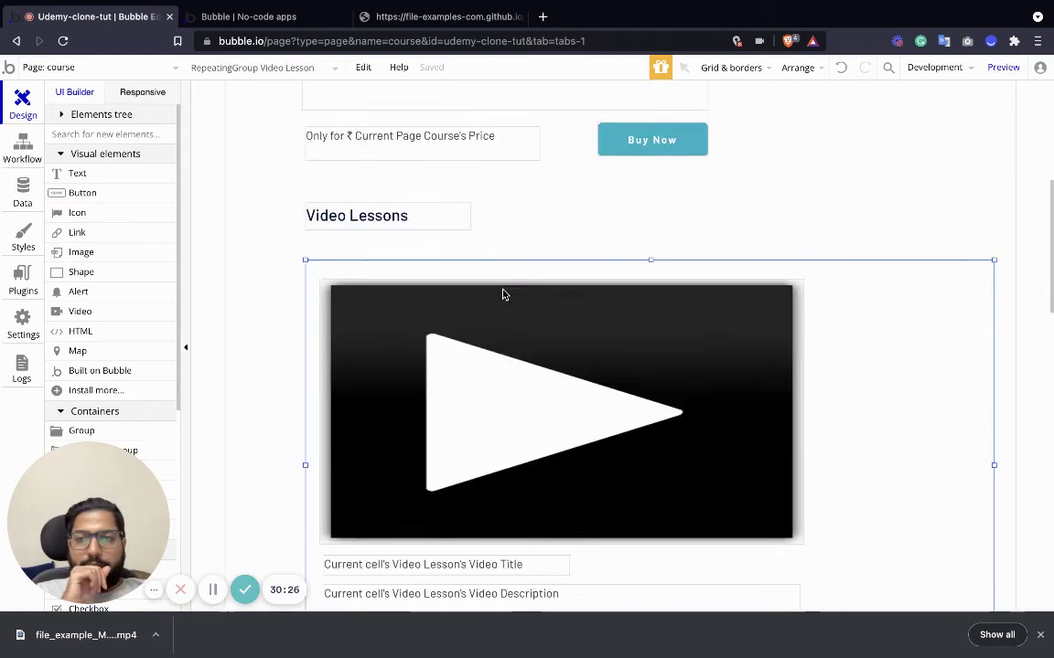
pyautogui.scroll(-4, 501, 294)
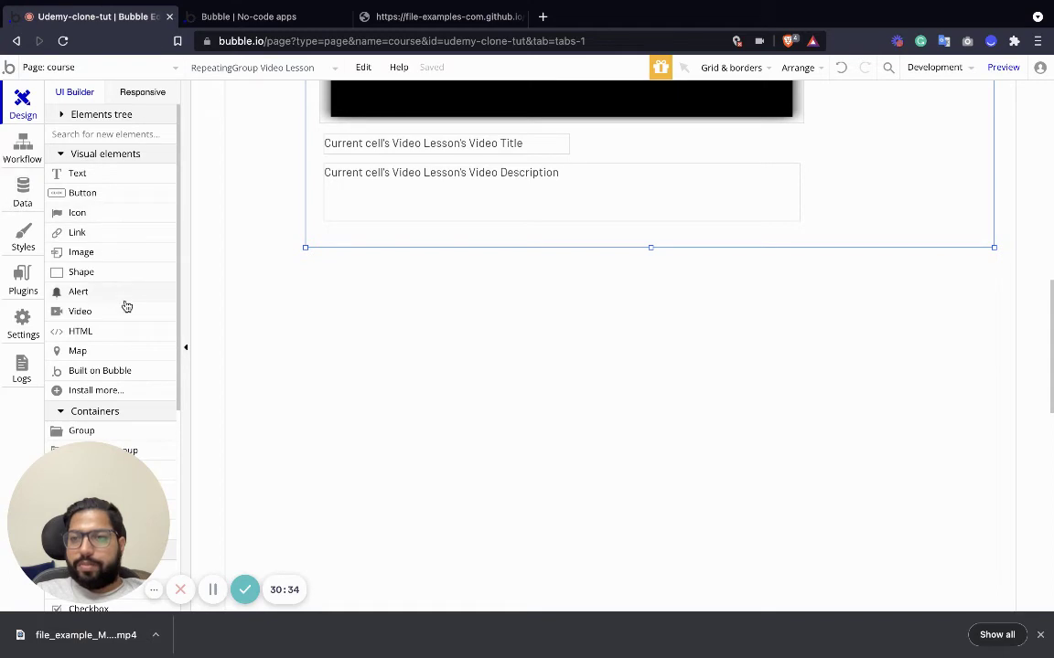
pyautogui.scroll(-2, 128, 329)
pyautogui.scroll(2, 135, 347)
# Add a text below the Video Lessons repeating group reading 'Reviews'.
pyautogui.moveTo(77, 172); pyautogui.dragTo(335, 307)
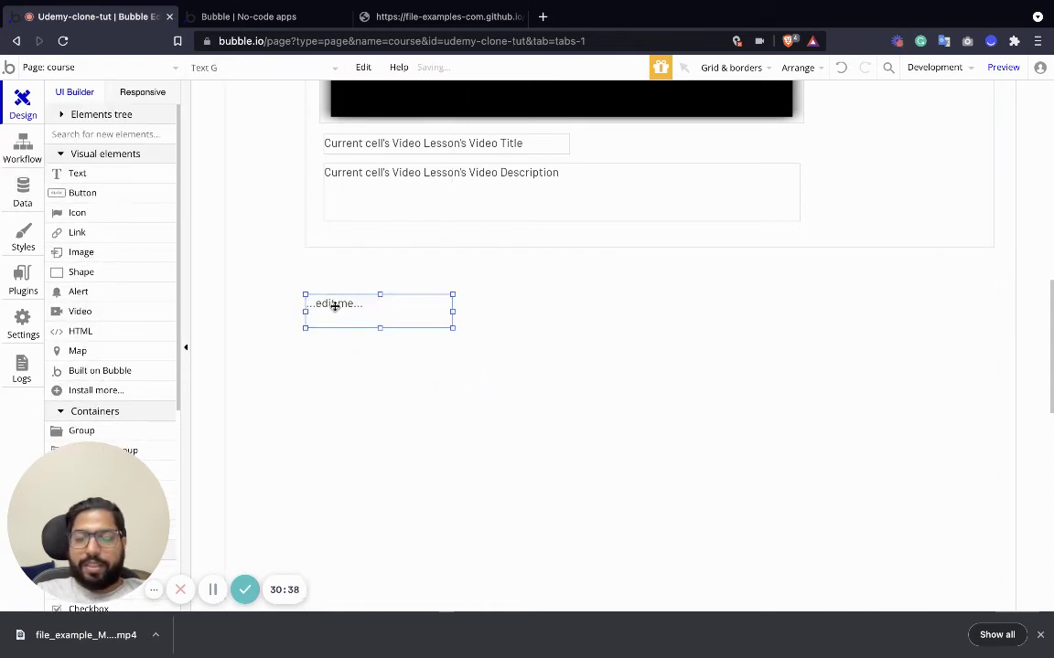
pyautogui.write('Reviews')
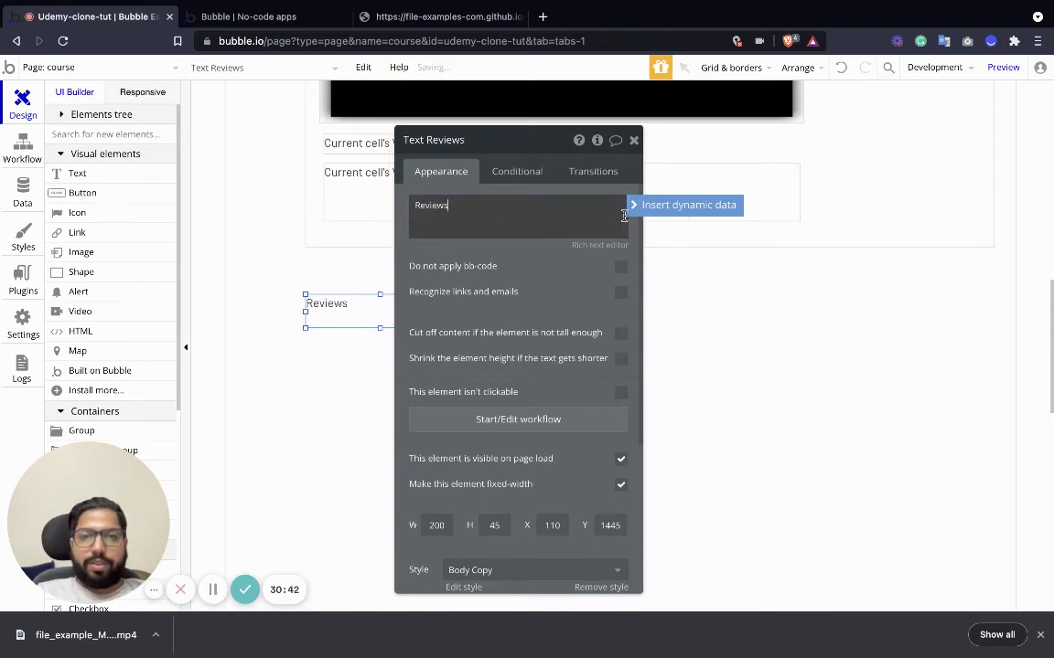
pyautogui.click(681, 205)
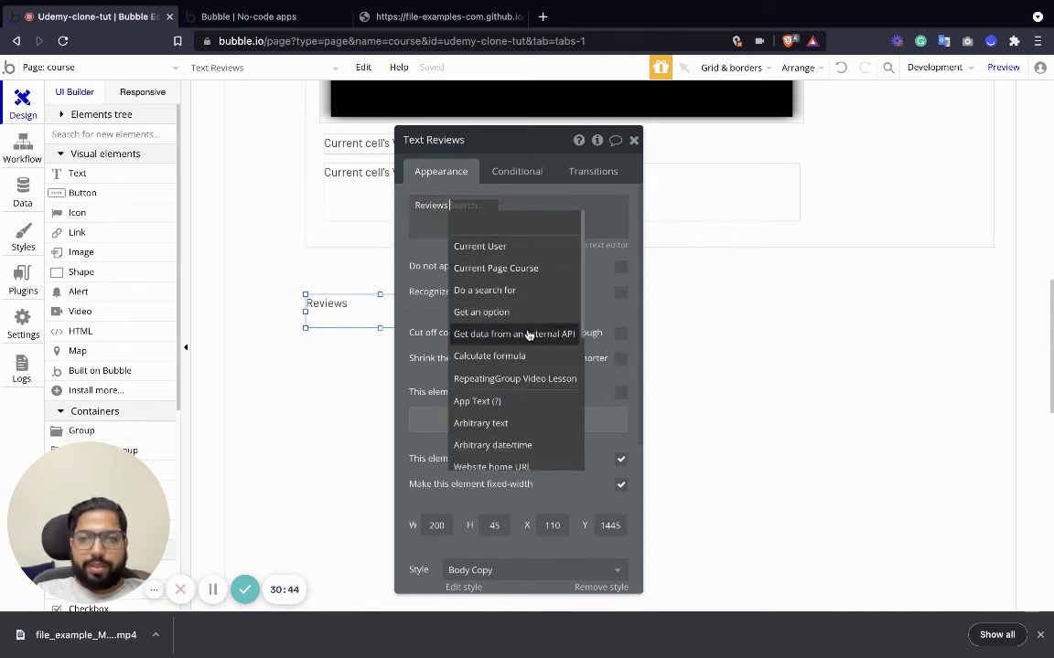
pyautogui.click(439, 376)
# Give the Reviews text the H2 Heading - Dark style and nudge it slightly upward.
pyautogui.scroll(-3, 490, 433)
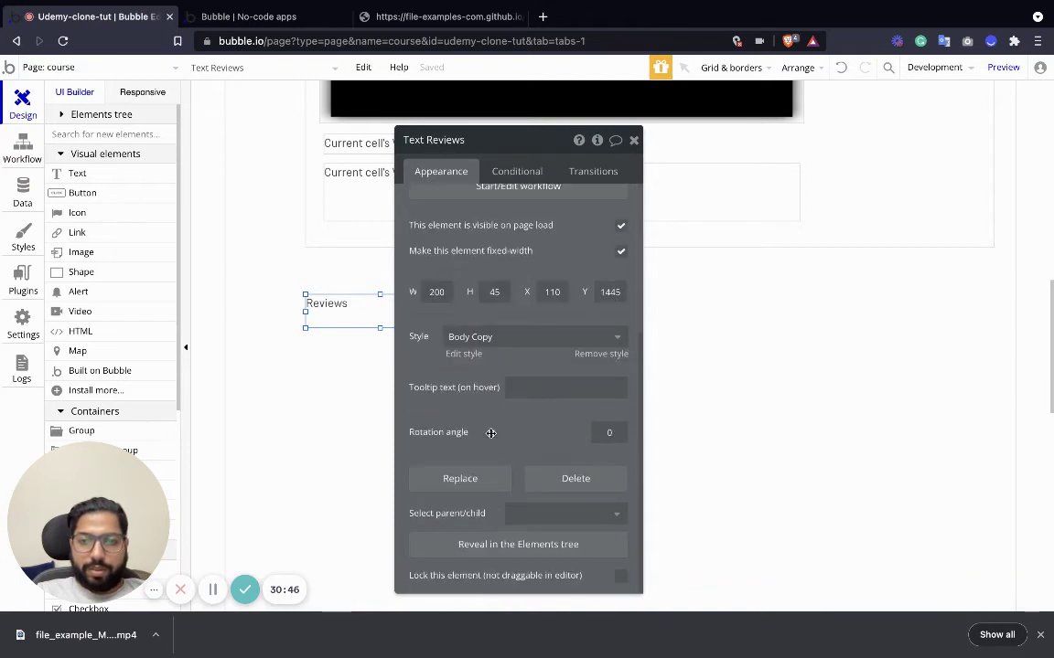
pyautogui.click(487, 336)
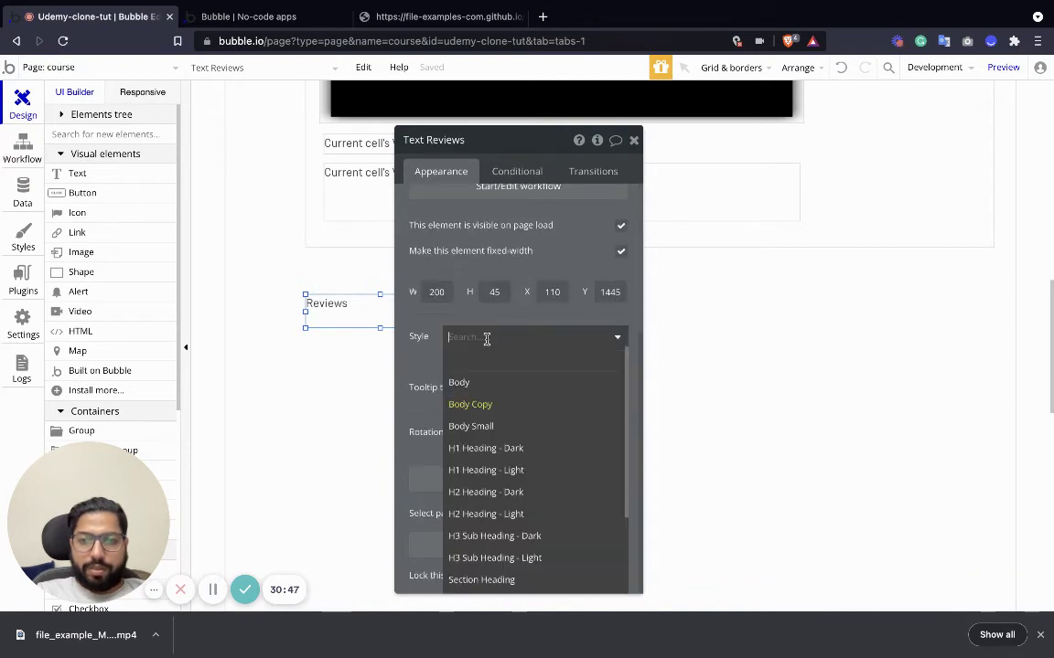
pyautogui.click(505, 494)
pyautogui.click(632, 140)
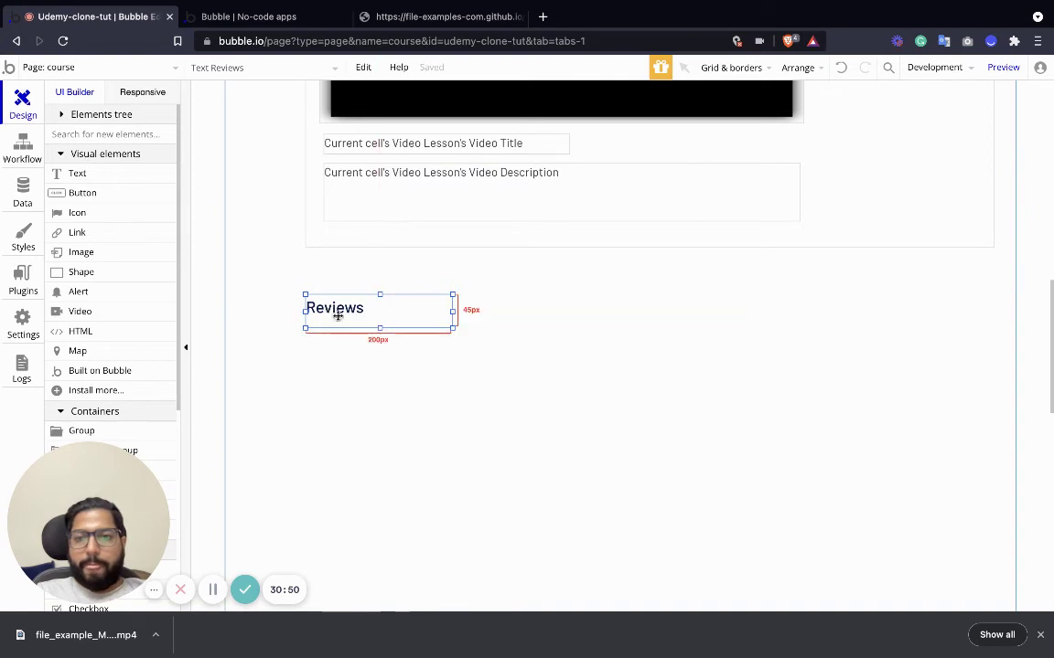
pyautogui.moveTo(334, 311); pyautogui.dragTo(329, 297)
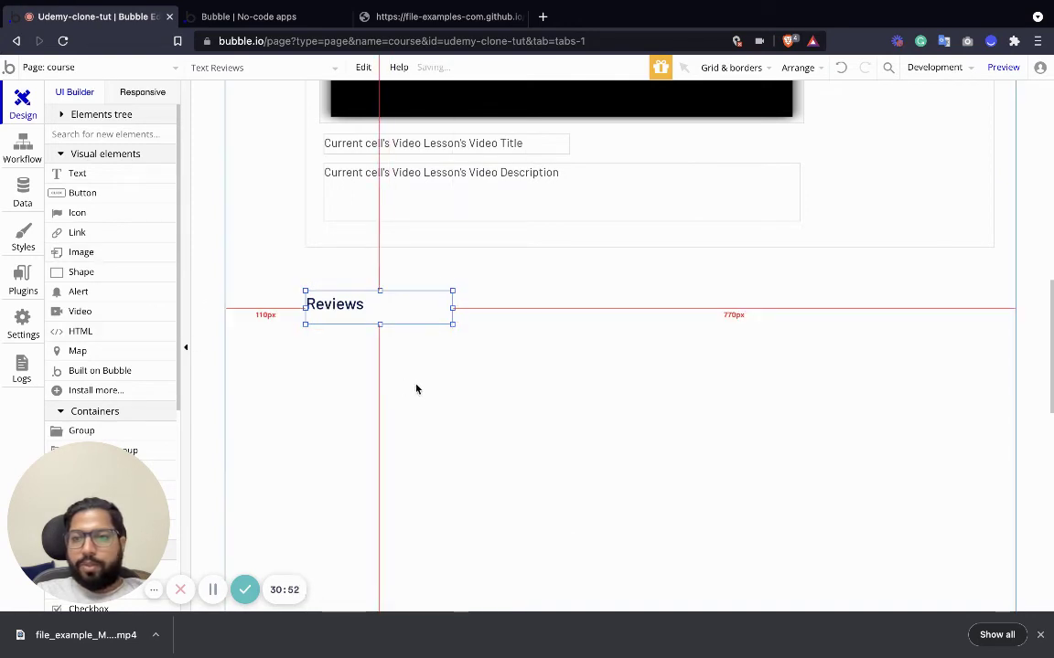
pyautogui.scroll(4, 413, 385)
pyautogui.scroll(-5, 353, 397)
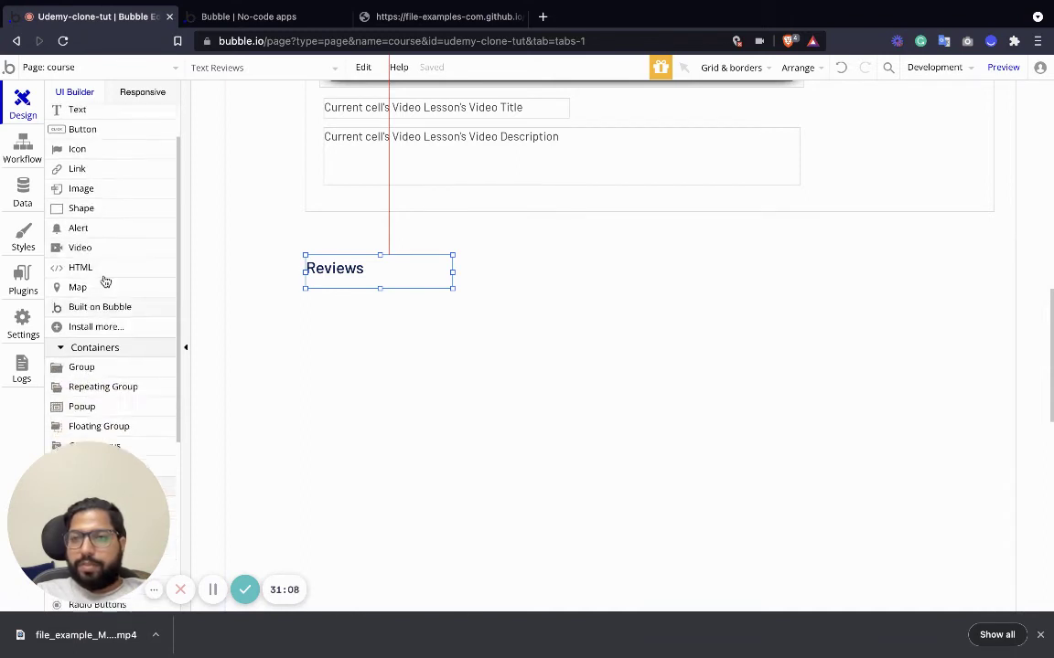
# Add a 'Write Review' text below the Reviews heading, then shrink and reposition it.
pyautogui.moveTo(78, 175); pyautogui.dragTo(327, 309)
pyautogui.doubleClick(327, 308)
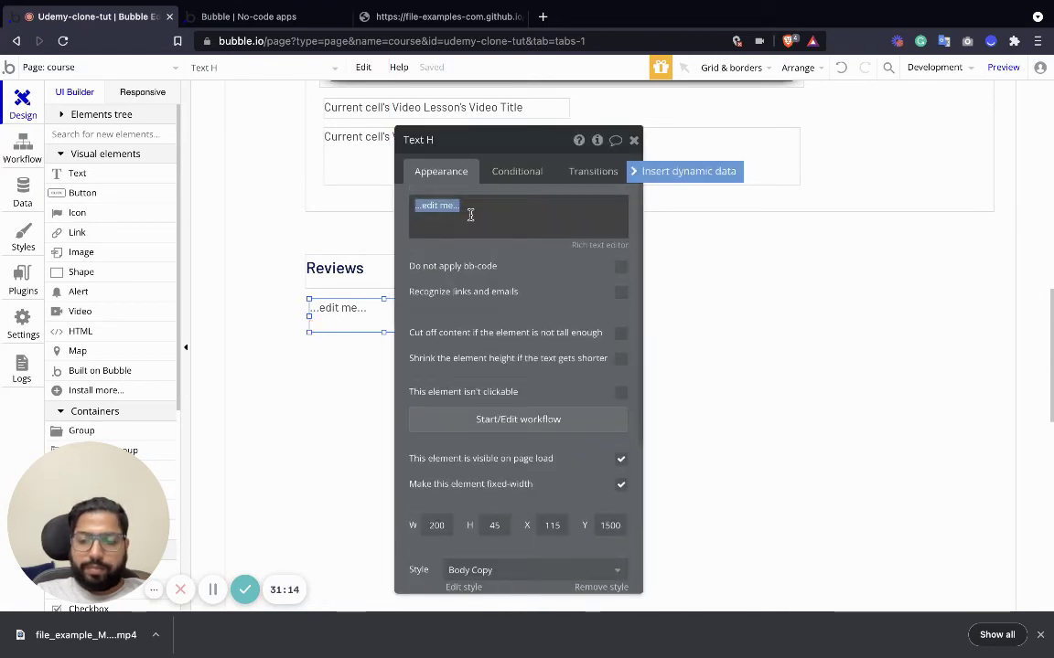
pyautogui.write('Write Re')
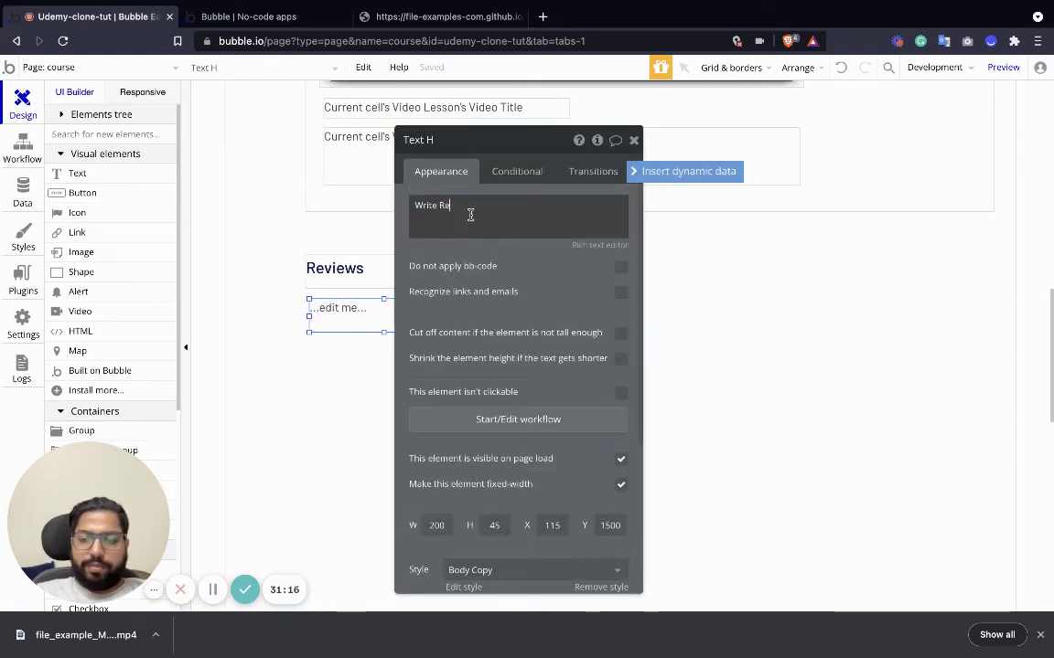
pyautogui.write('view')
pyautogui.press('Return')
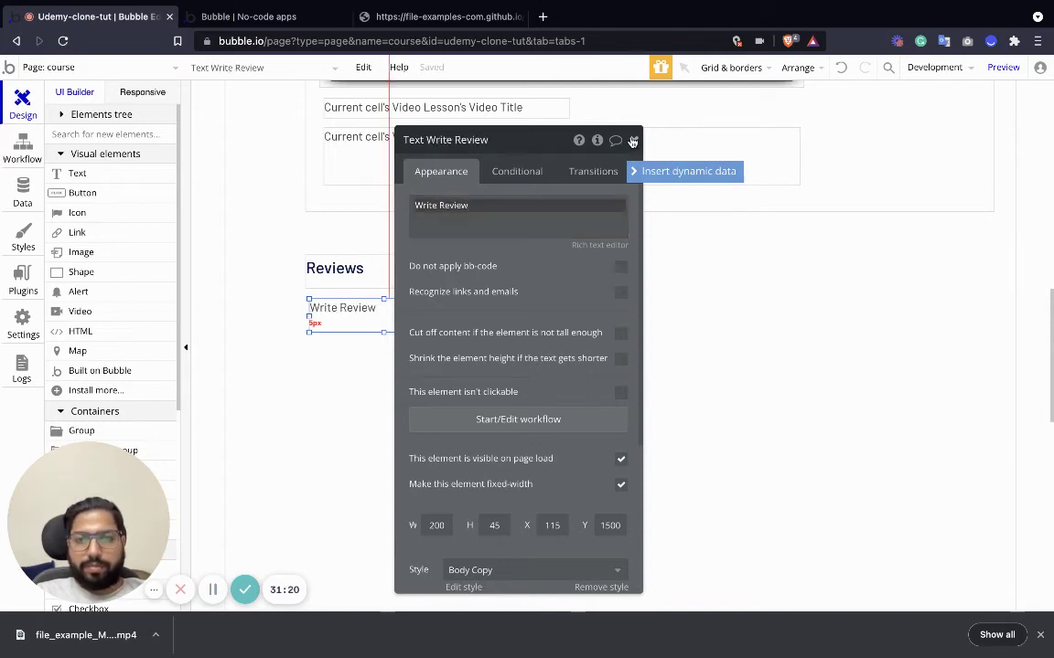
pyautogui.click(344, 320)
pyautogui.moveTo(456, 332); pyautogui.dragTo(443, 318)
pyautogui.moveTo(351, 311); pyautogui.dragTo(366, 326)
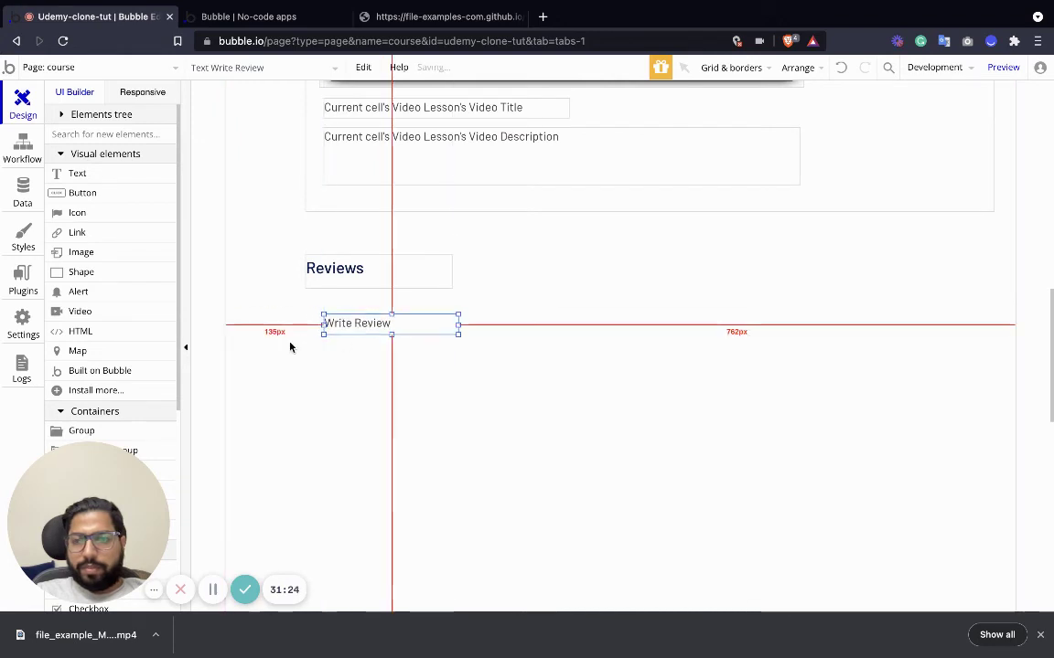
pyautogui.scroll(-1, 91, 229)
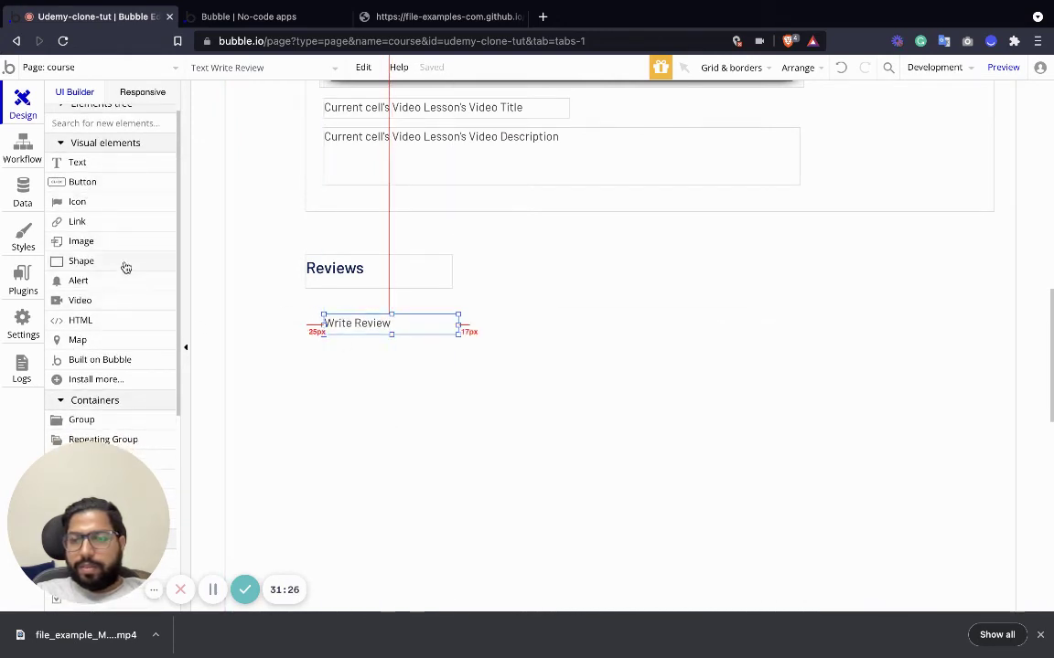
pyautogui.scroll(-3, 106, 344)
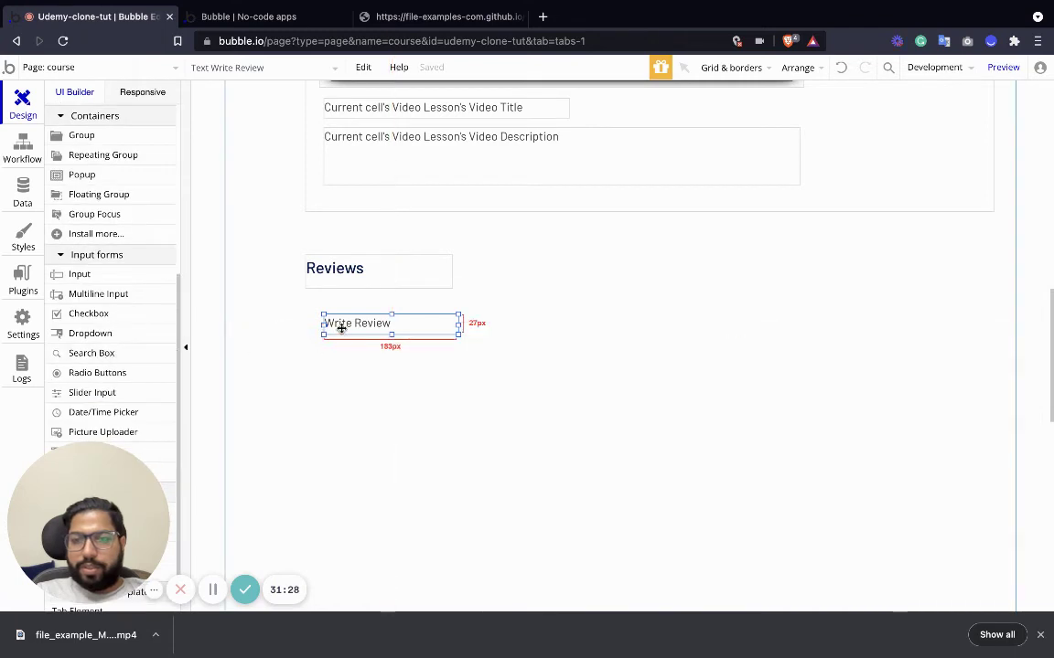
# Change the label to 'Rate the course' and place a radio button group beneath it.
pyautogui.doubleClick(361, 325)
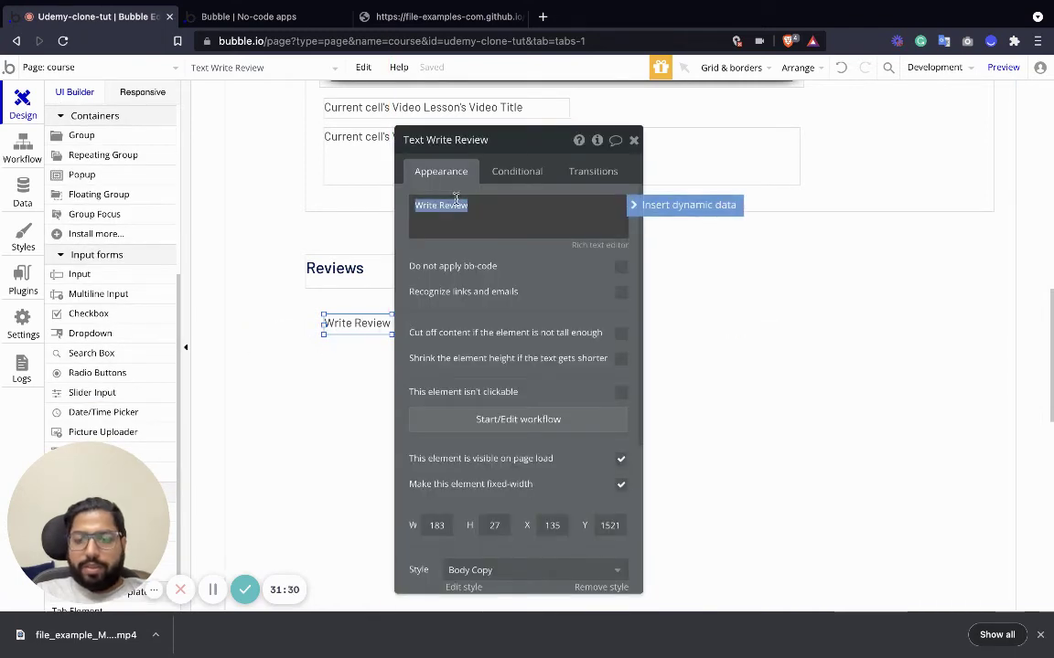
pyautogui.write('Rate the course')
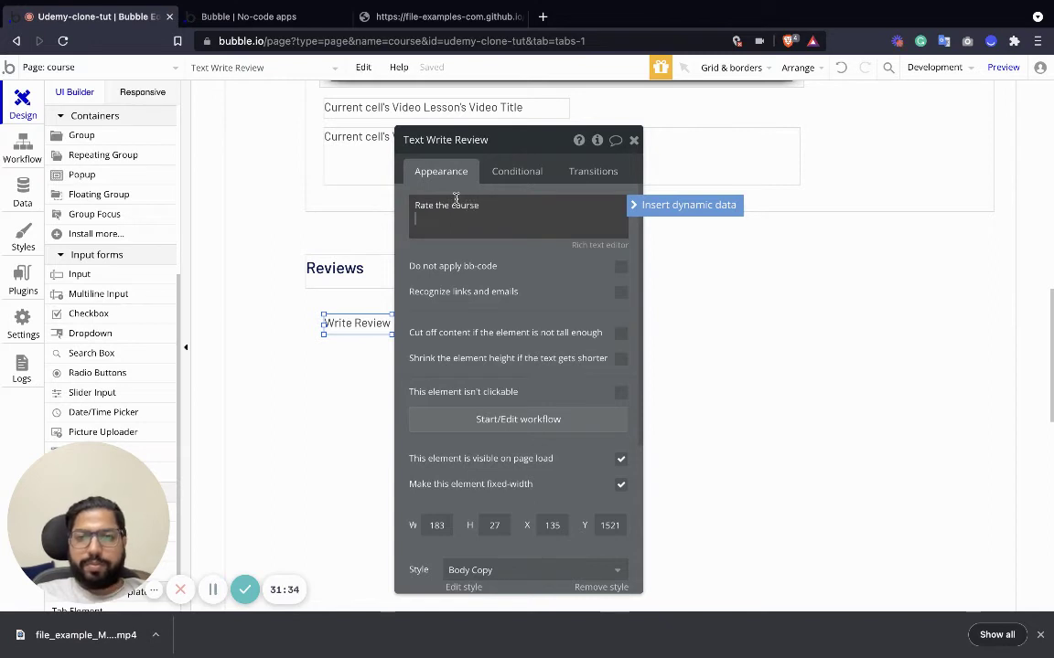
pyautogui.press('BackSpace')
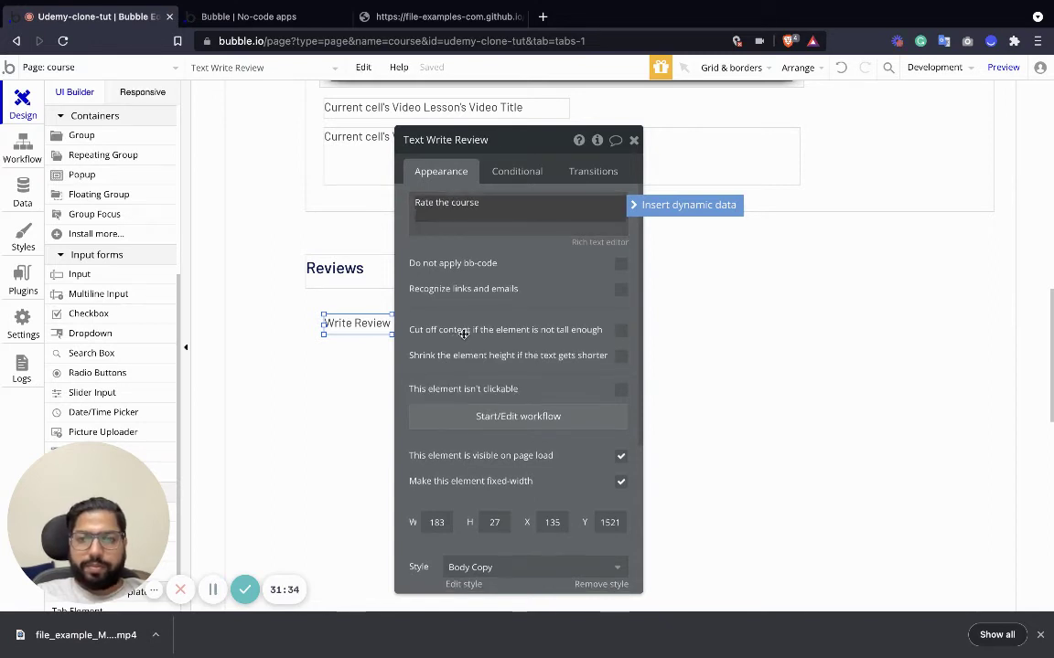
pyautogui.click(633, 140)
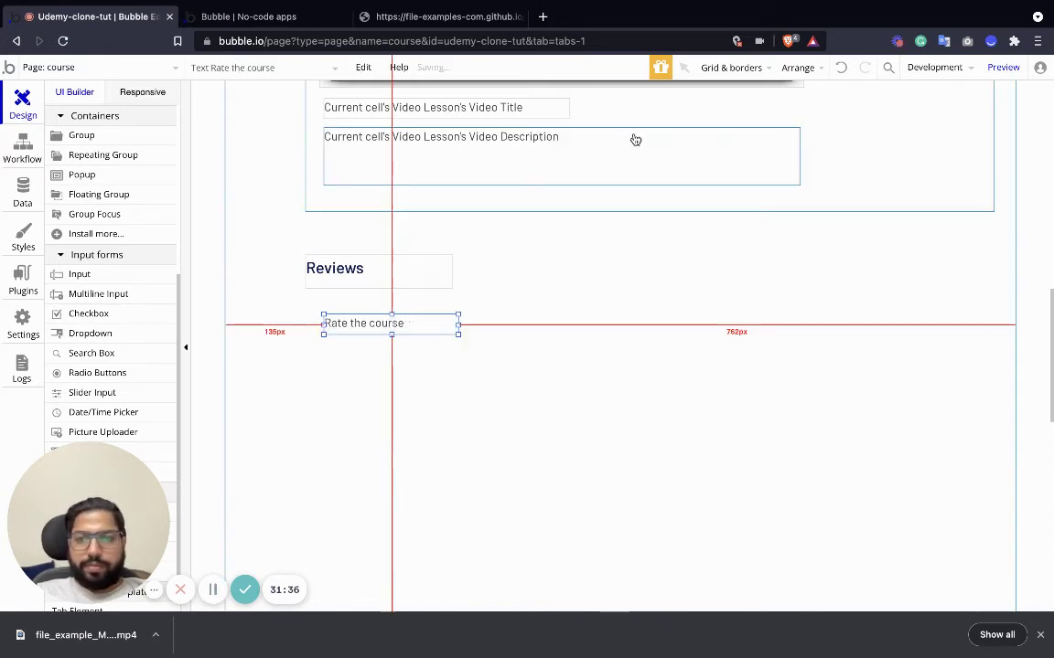
pyautogui.moveTo(97, 365); pyautogui.dragTo(377, 358)
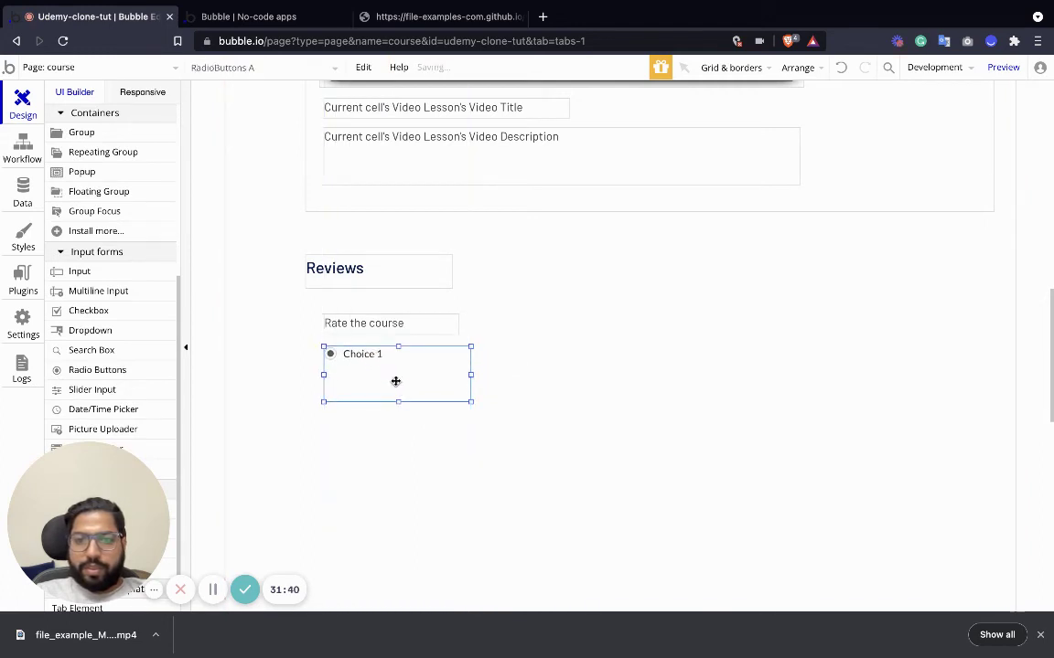
# Replace the radio group's placeholder choices with the numbered ratings 1 through 5.
pyautogui.doubleClick(360, 359)
pyautogui.click(487, 261)
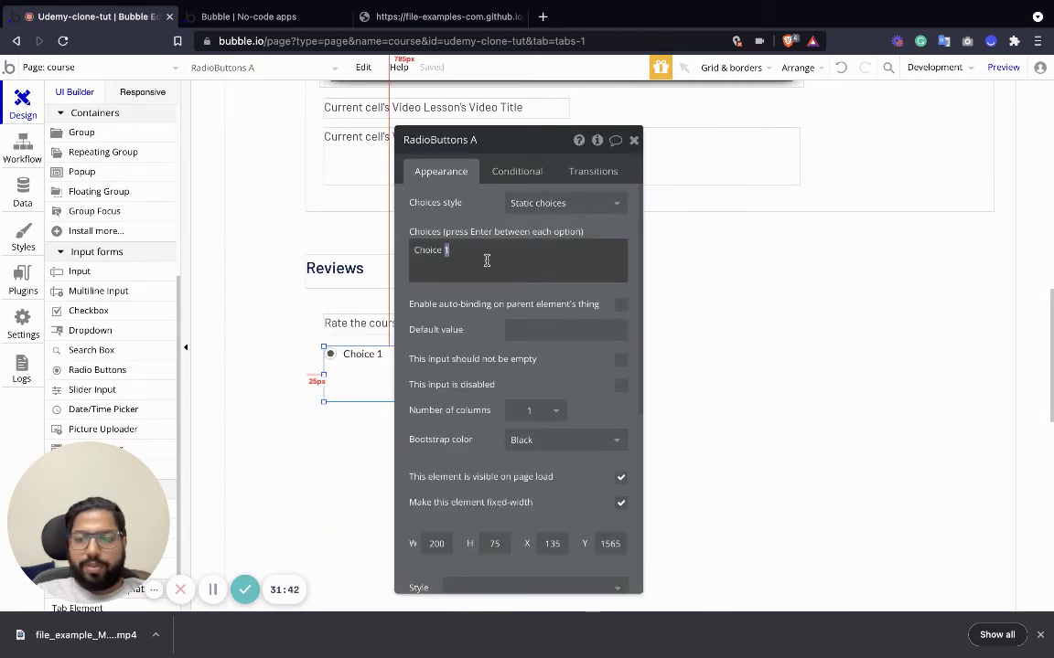
pyautogui.tripleClick(487, 260)
pyautogui.write('1')
pyautogui.press('Return')
pyautogui.write('2')
pyautogui.press('Return')
pyautogui.write('3')
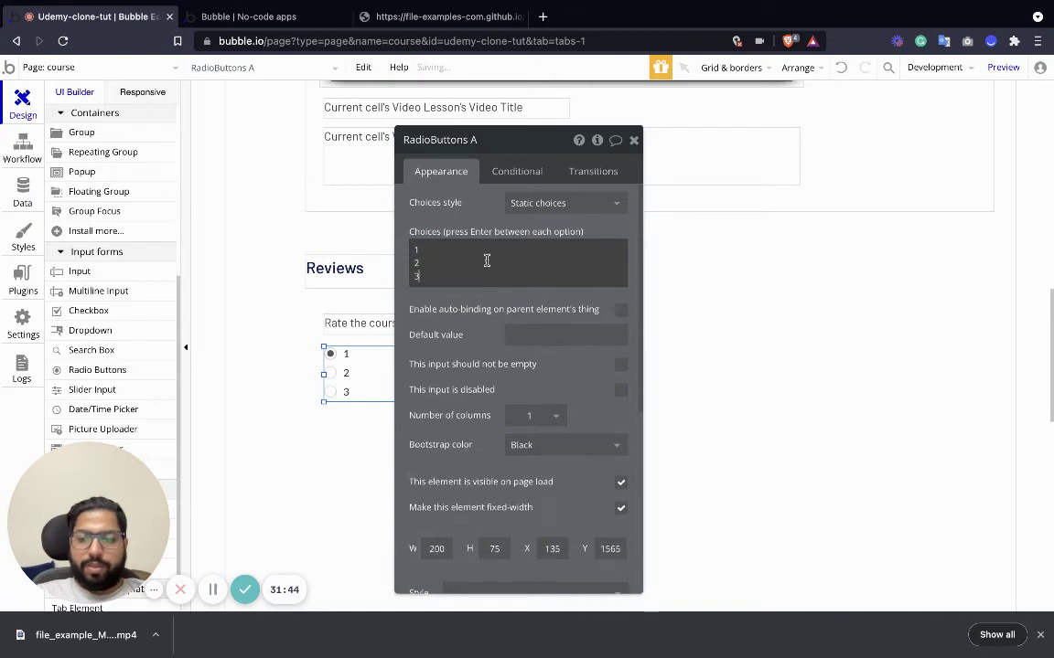
pyautogui.press('Return')
pyautogui.write('4')
pyautogui.press('Return')
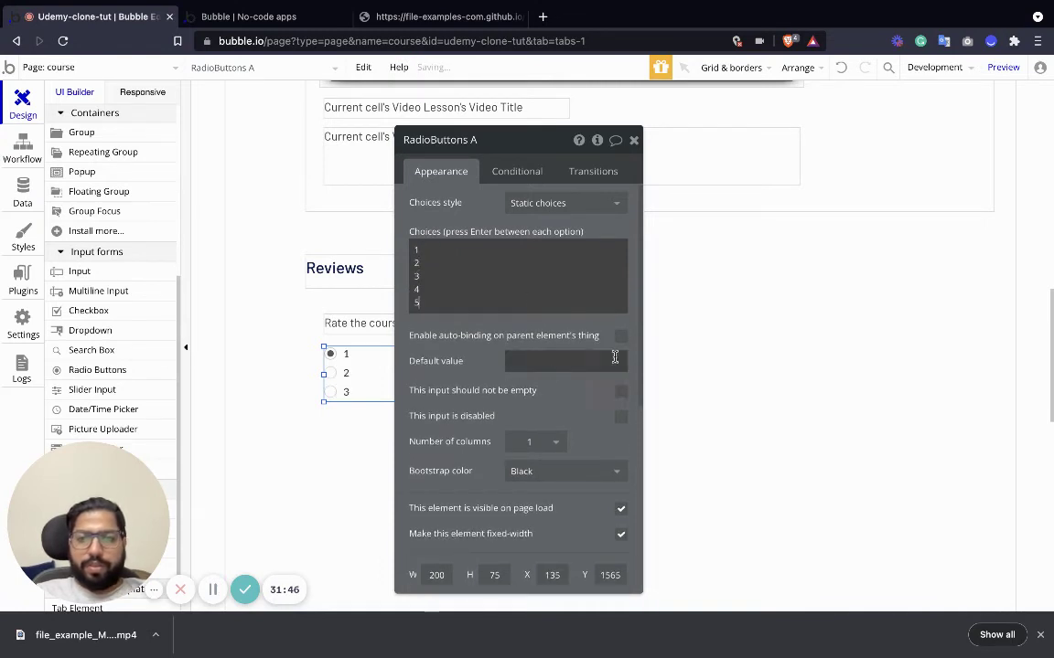
# Set the radio group to 5 columns and resize it so all choices fit one row.
pyautogui.click(578, 205)
pyautogui.click(461, 194)
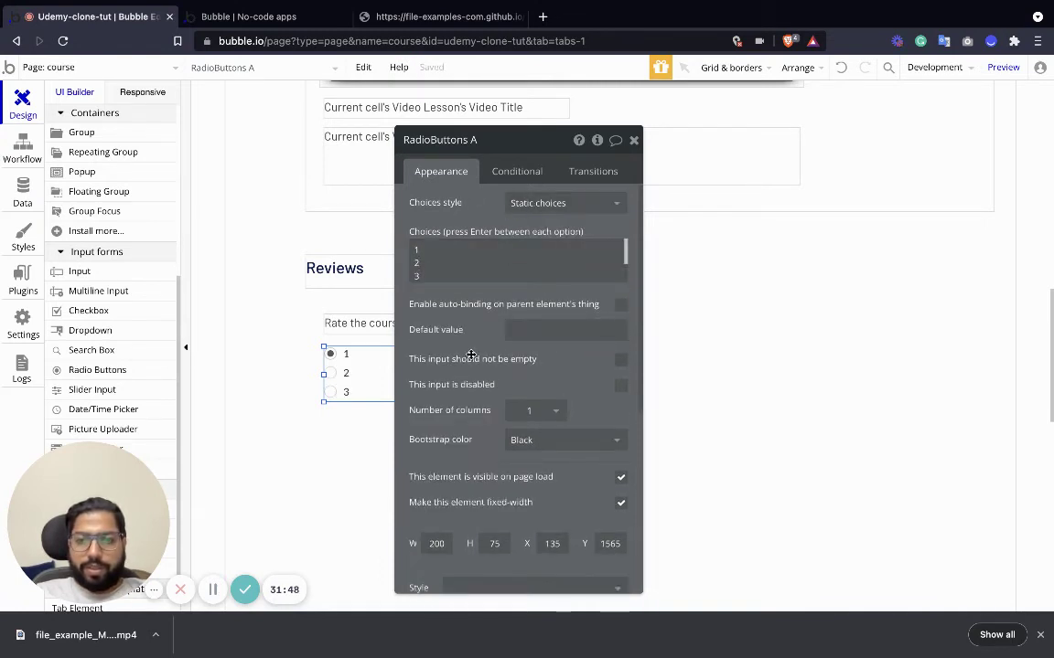
pyautogui.click(555, 410)
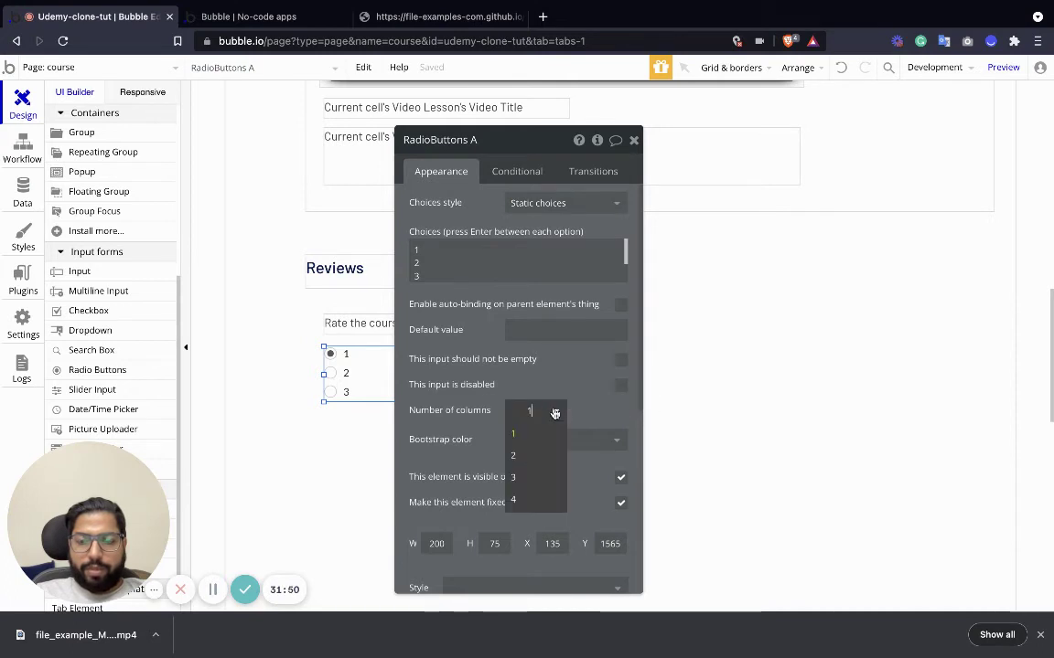
pyautogui.doubleClick(531, 410)
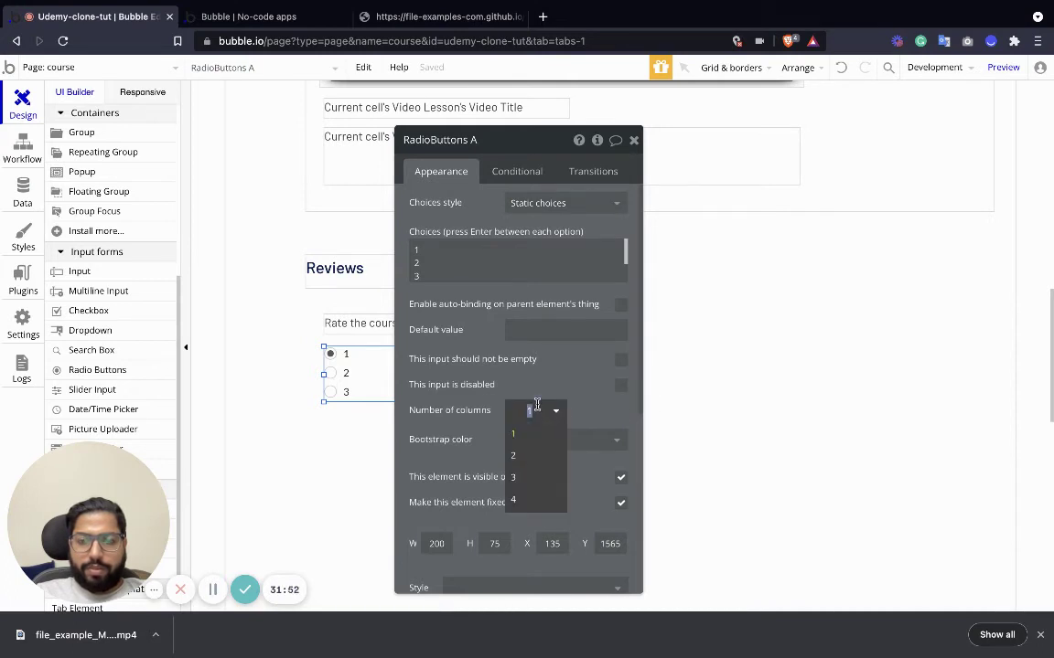
pyautogui.write('5')
pyautogui.click(633, 140)
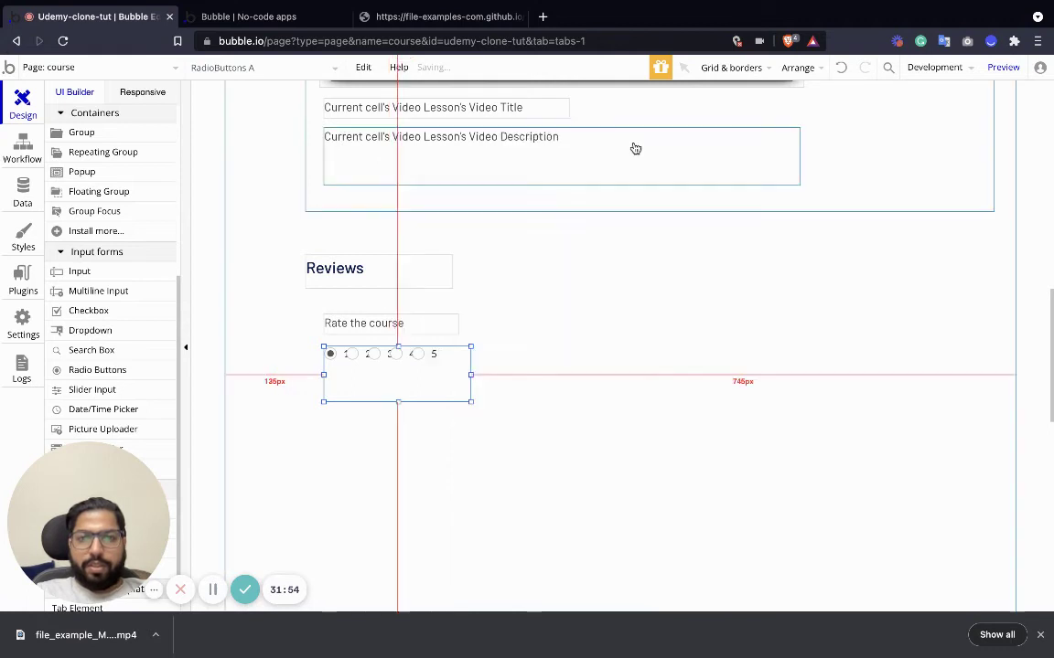
pyautogui.moveTo(470, 402); pyautogui.dragTo(504, 366)
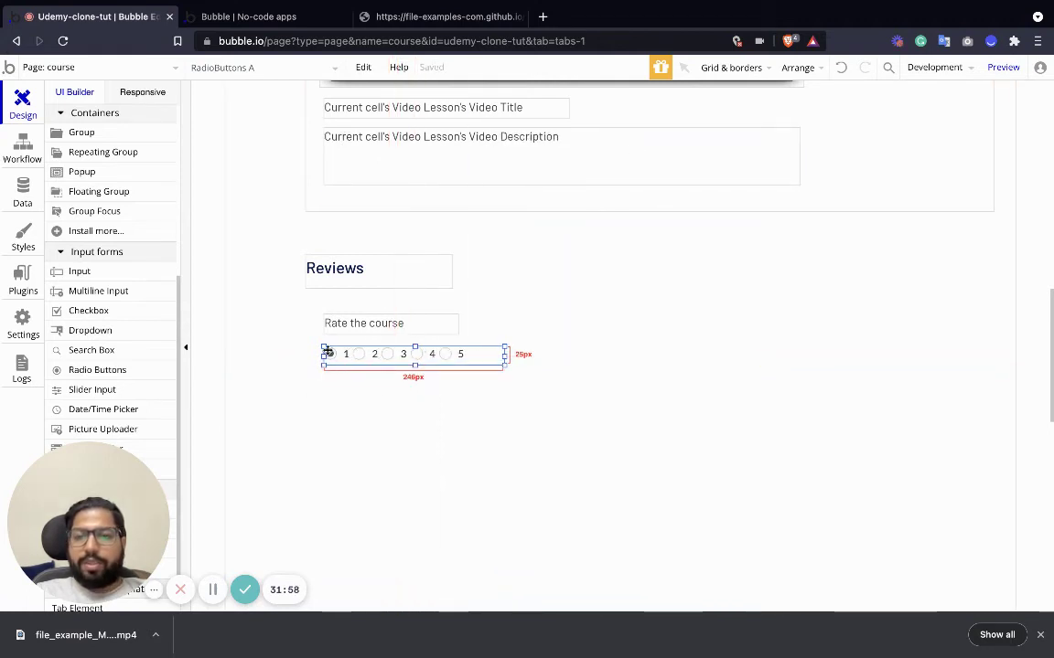
pyautogui.moveTo(358, 362); pyautogui.dragTo(375, 347)
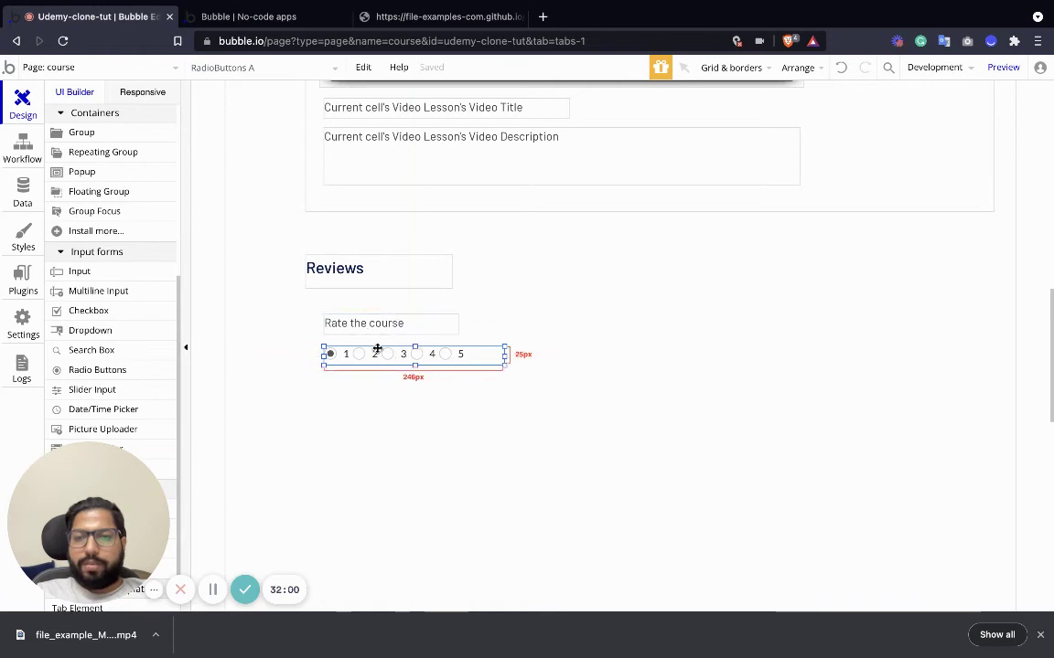
# Append '(1 lowest and 5 highest)' to the Rate the course label.
pyautogui.click(361, 326)
pyautogui.doubleClick(361, 327)
pyautogui.click(490, 202)
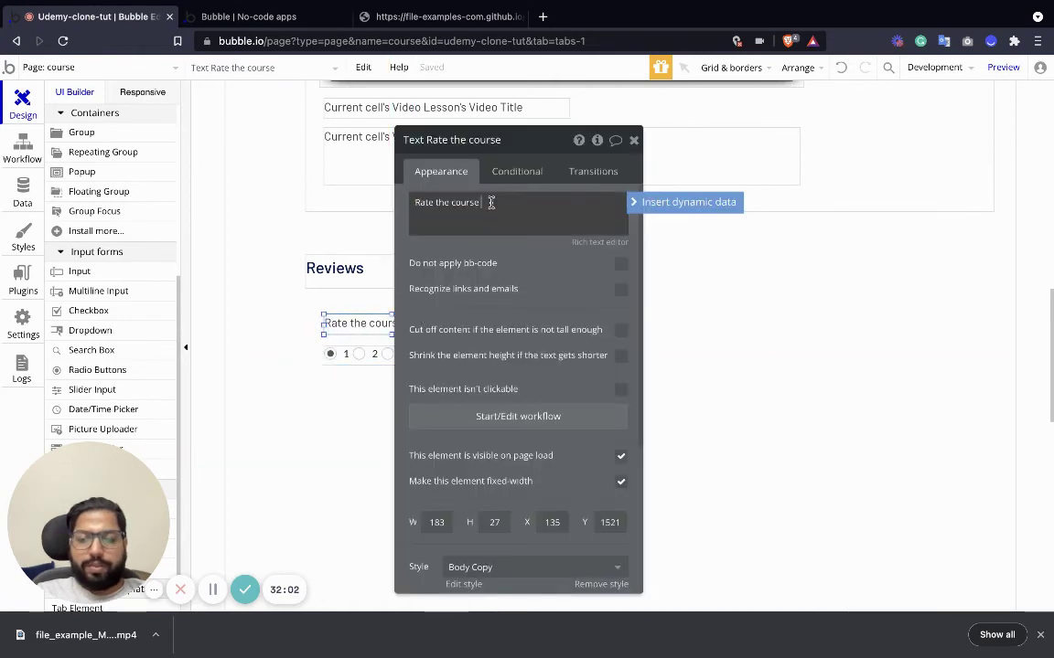
pyautogui.write('(1 lowes')
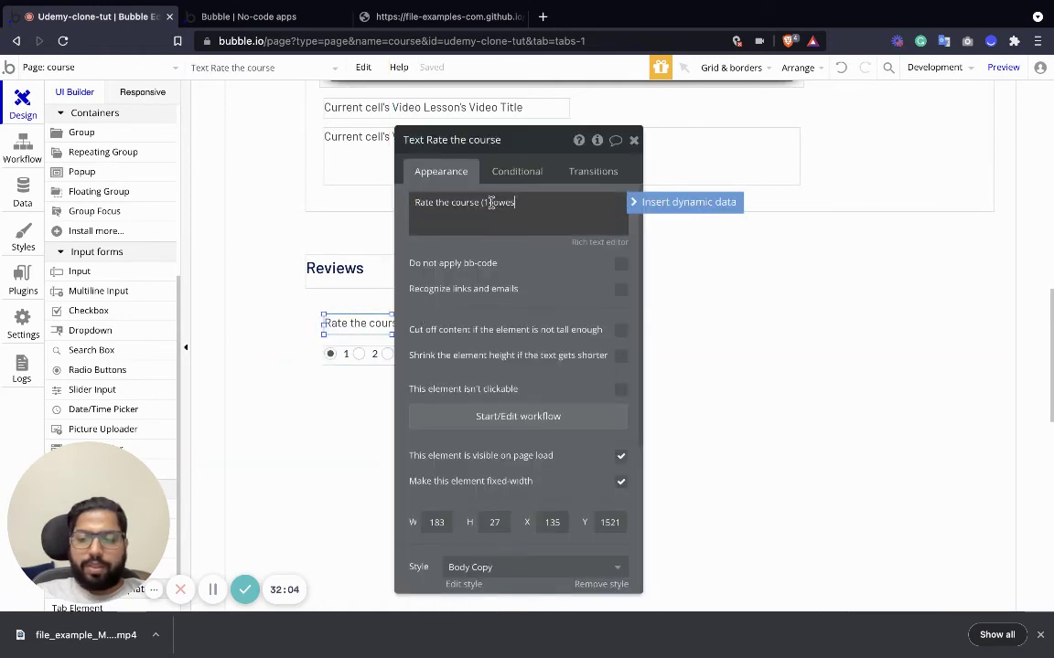
pyautogui.write('t and 5 highest')
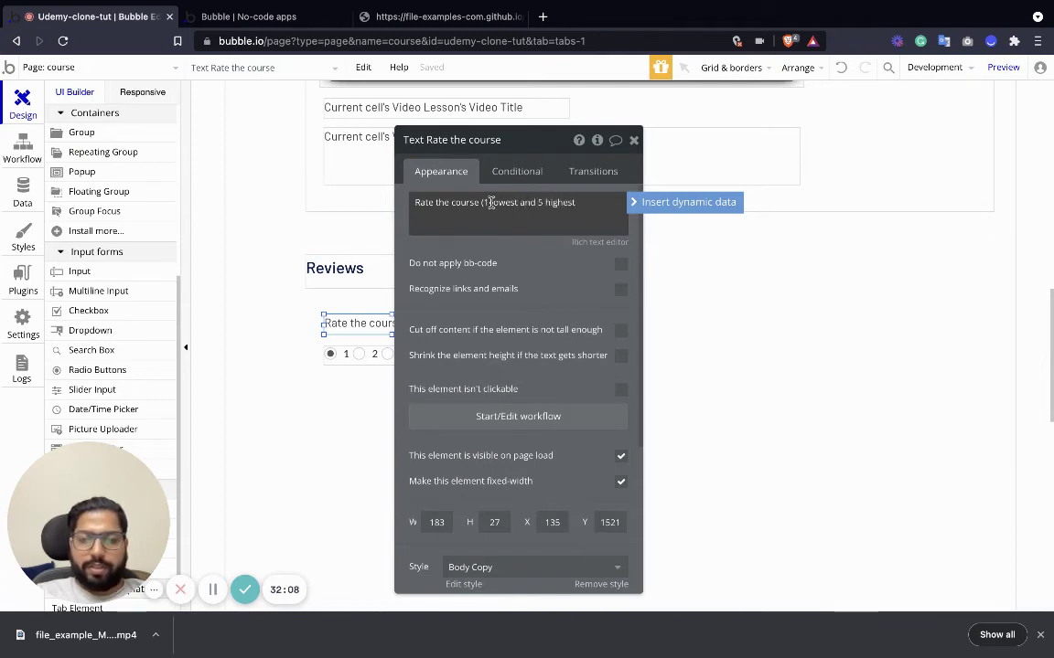
pyautogui.click(799, 353)
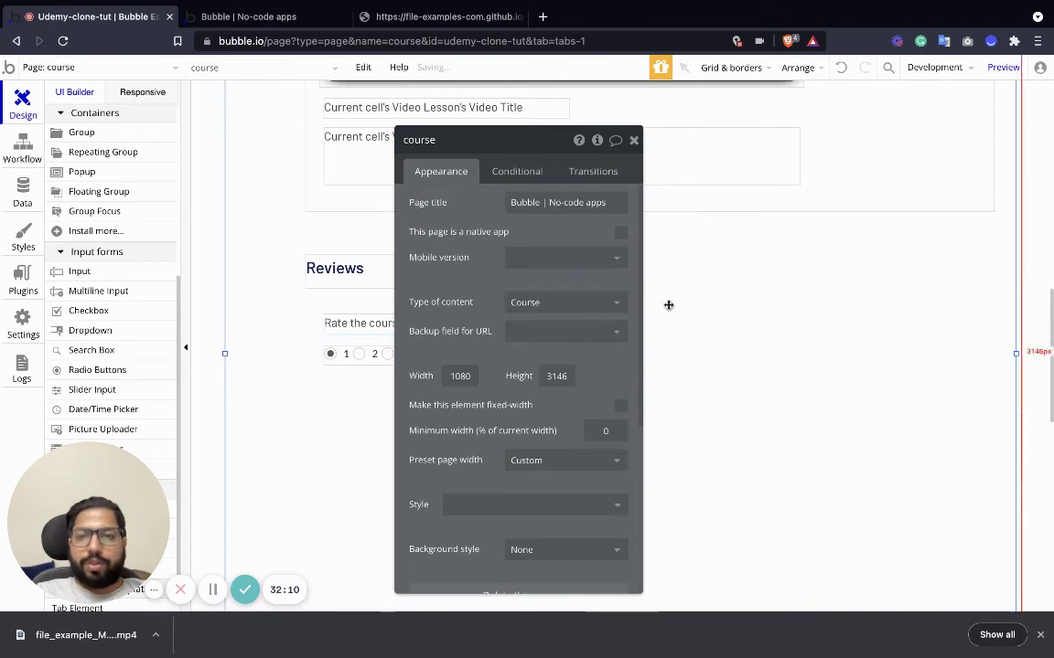
pyautogui.click(633, 140)
# Widen the rating prompt to 443 px so its full text shows.
pyautogui.click(357, 323)
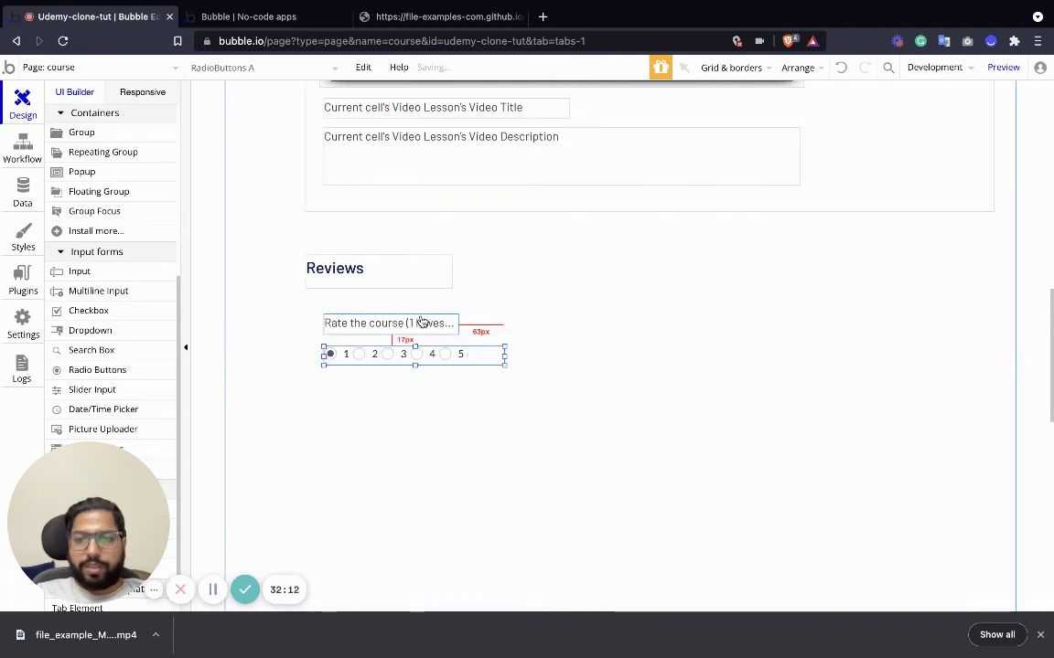
pyautogui.moveTo(460, 325); pyautogui.dragTo(649, 325)
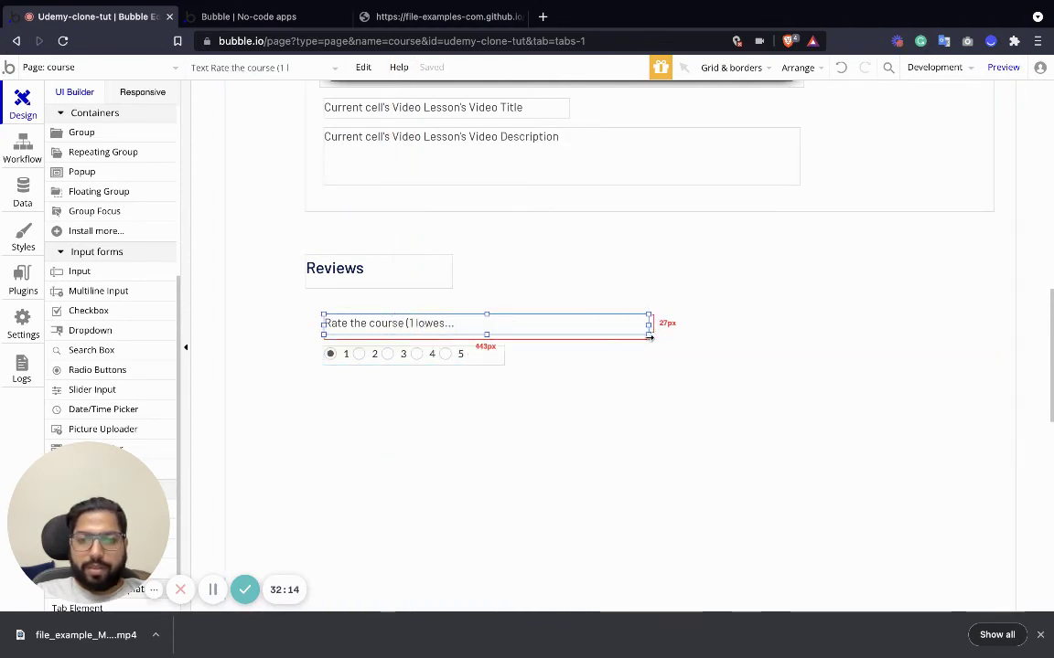
pyautogui.click(385, 359)
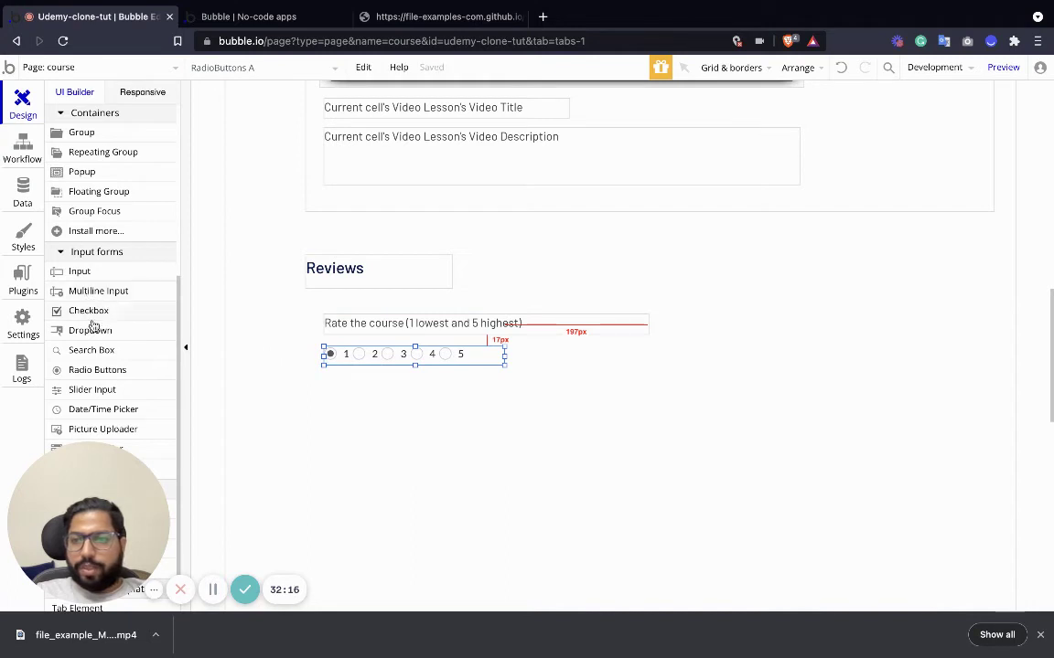
# Place a 466×86 px multiline input below the ratings with placeholder 'Write Review'.
pyautogui.moveTo(97, 290); pyautogui.dragTo(360, 397)
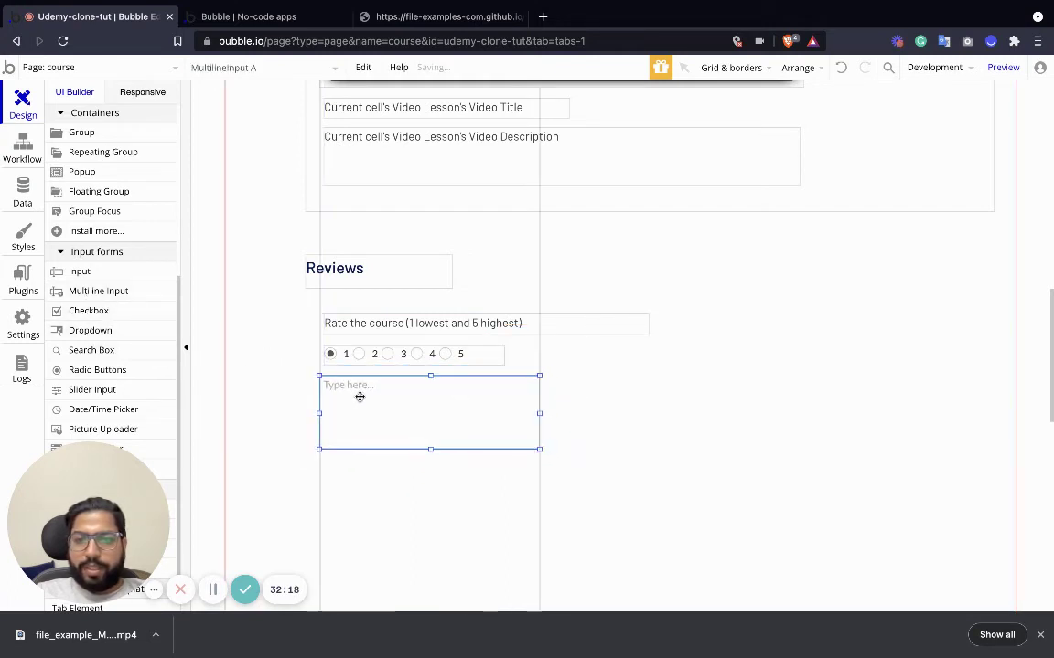
pyautogui.click(644, 473)
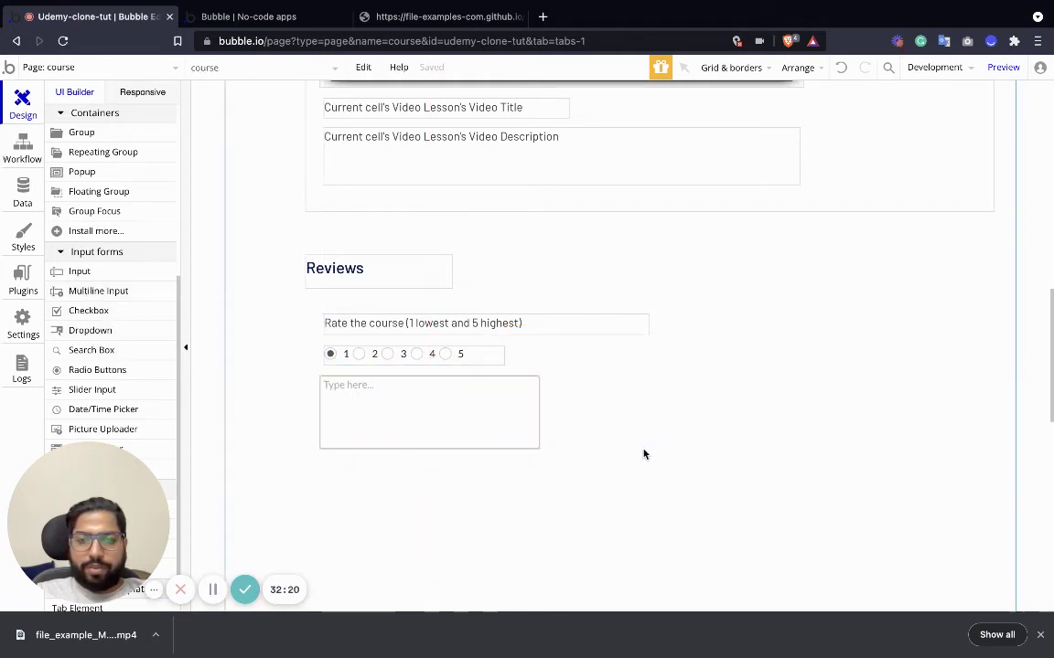
pyautogui.click(510, 403)
pyautogui.moveTo(540, 448); pyautogui.dragTo(661, 439)
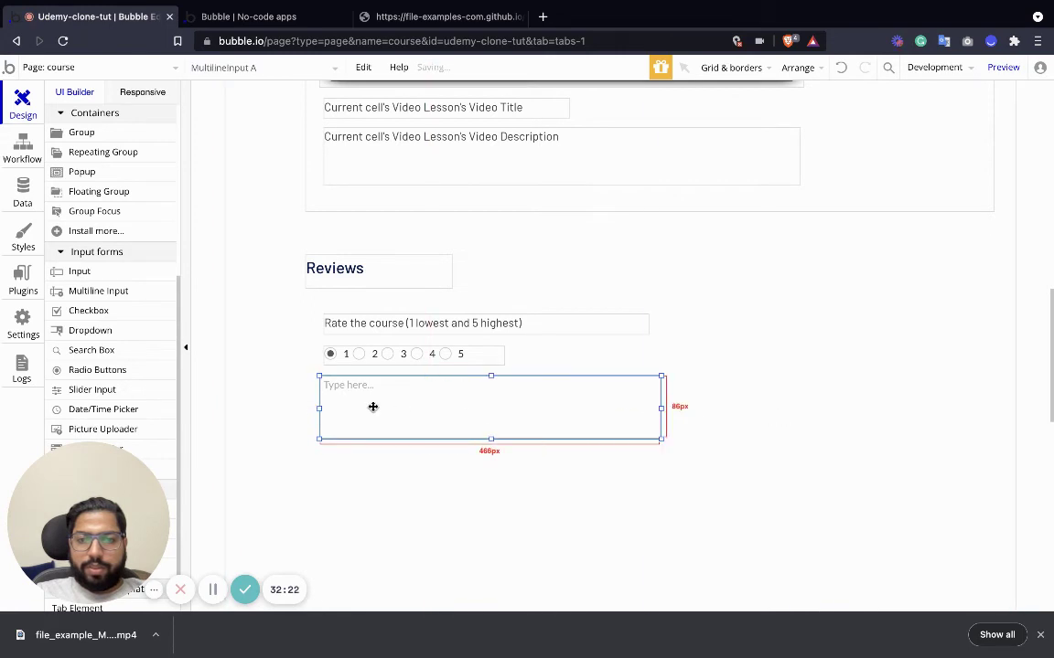
pyautogui.doubleClick(353, 383)
pyautogui.write('Write Review')
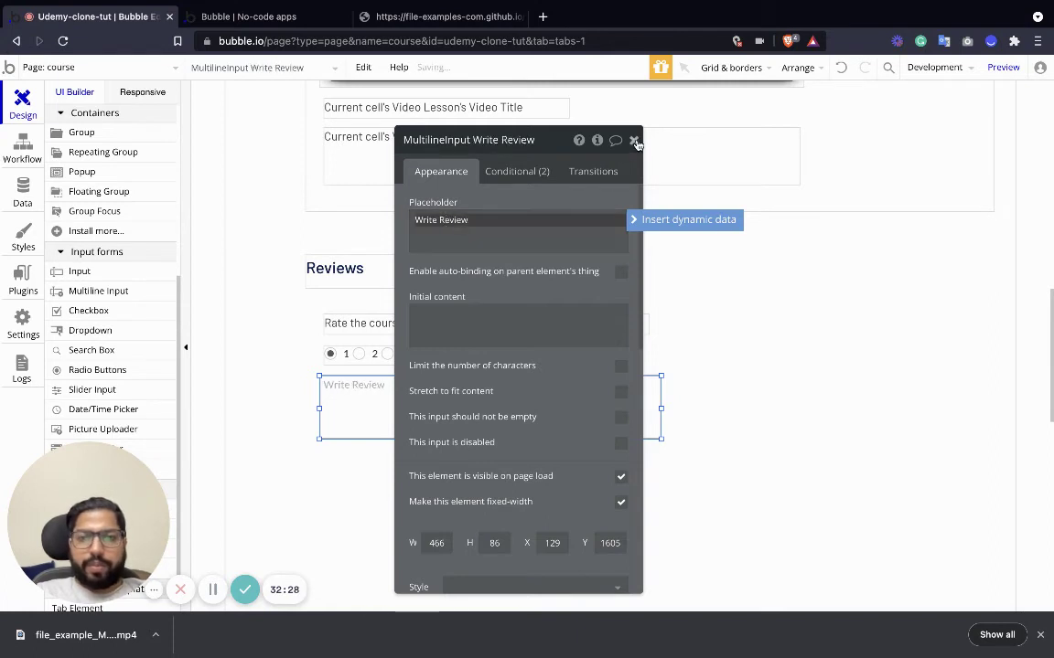
pyautogui.click(635, 141)
pyautogui.scroll(5, 100, 329)
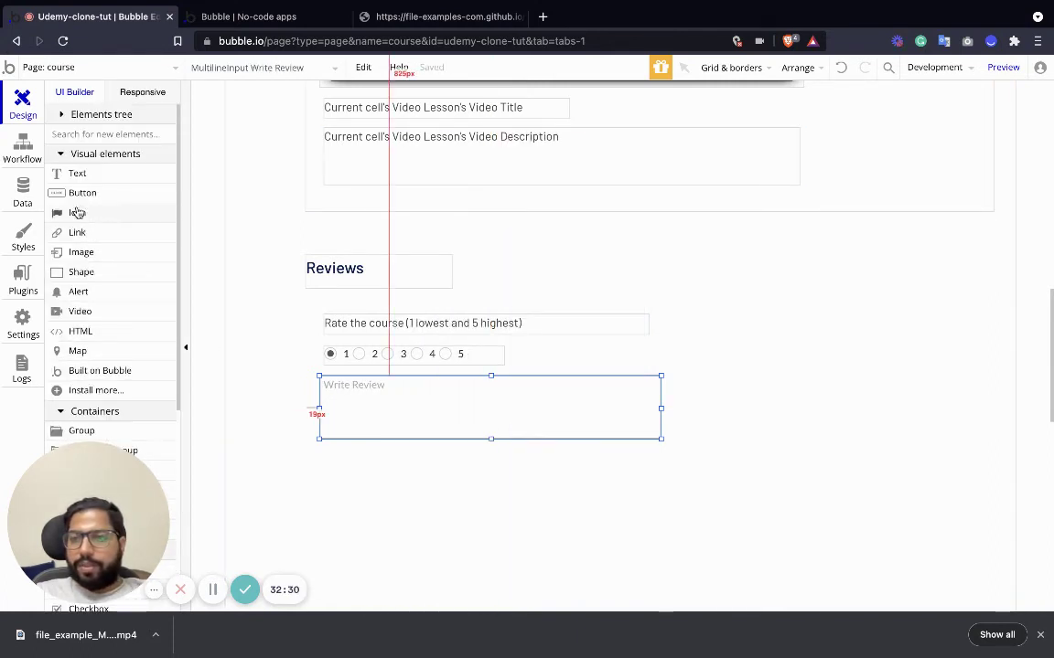
# Add a button below the review box labelled 'Submit Review'.
pyautogui.moveTo(80, 197); pyautogui.dragTo(383, 467)
pyautogui.doubleClick(383, 467)
pyautogui.tripleClick(487, 202)
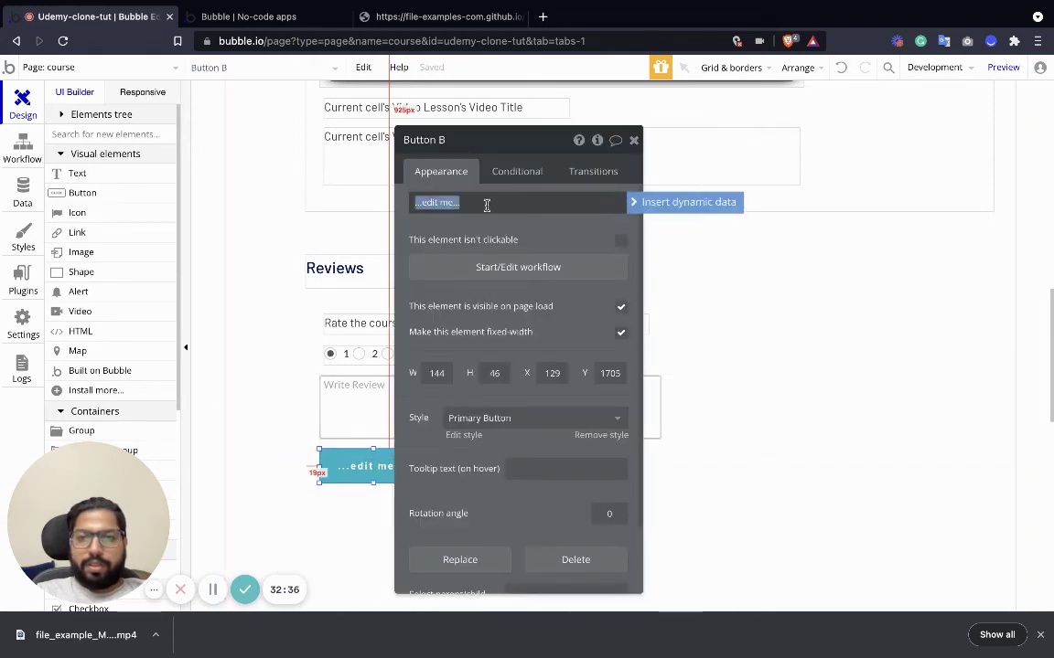
pyautogui.write('Submit')
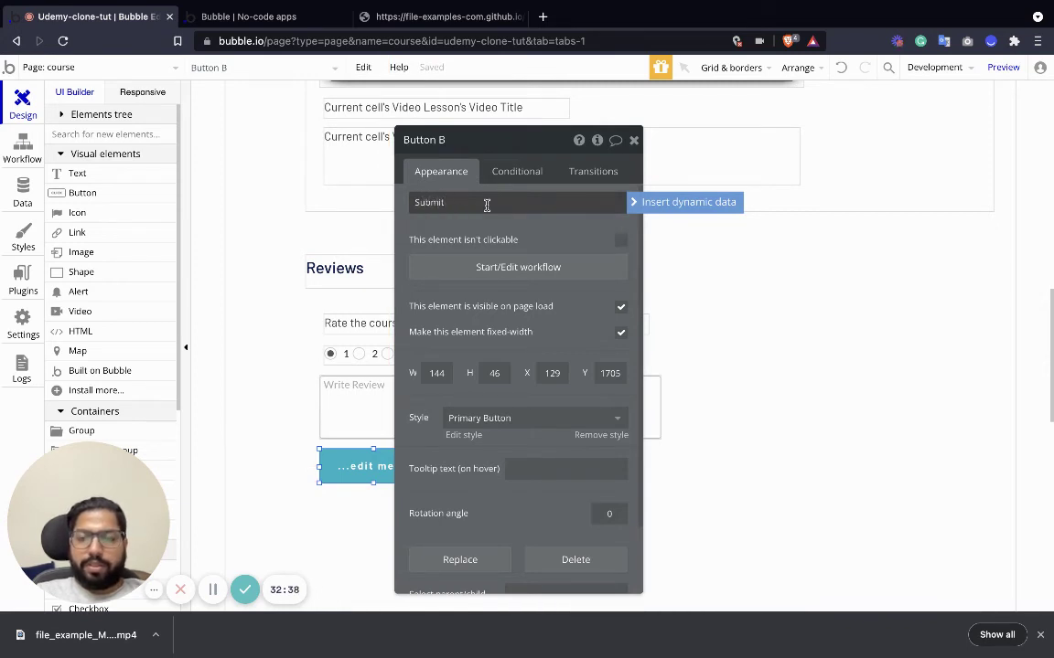
pyautogui.write(' Review')
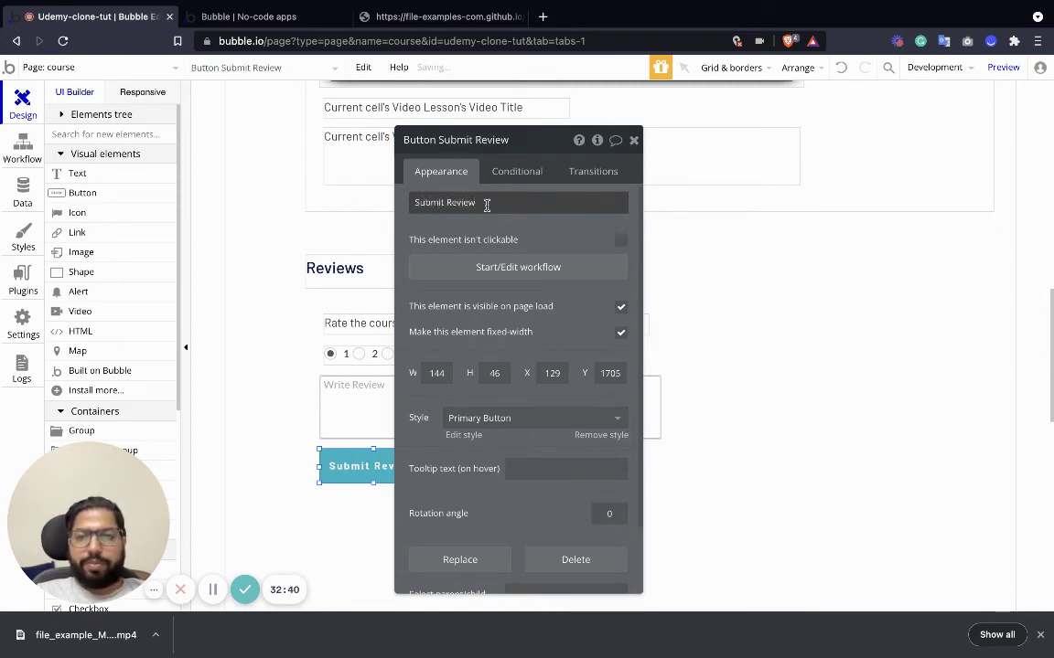
# Add a 'Create a new Review' action to the Submit Review workflow with all Review fields listed.
pyautogui.click(558, 267)
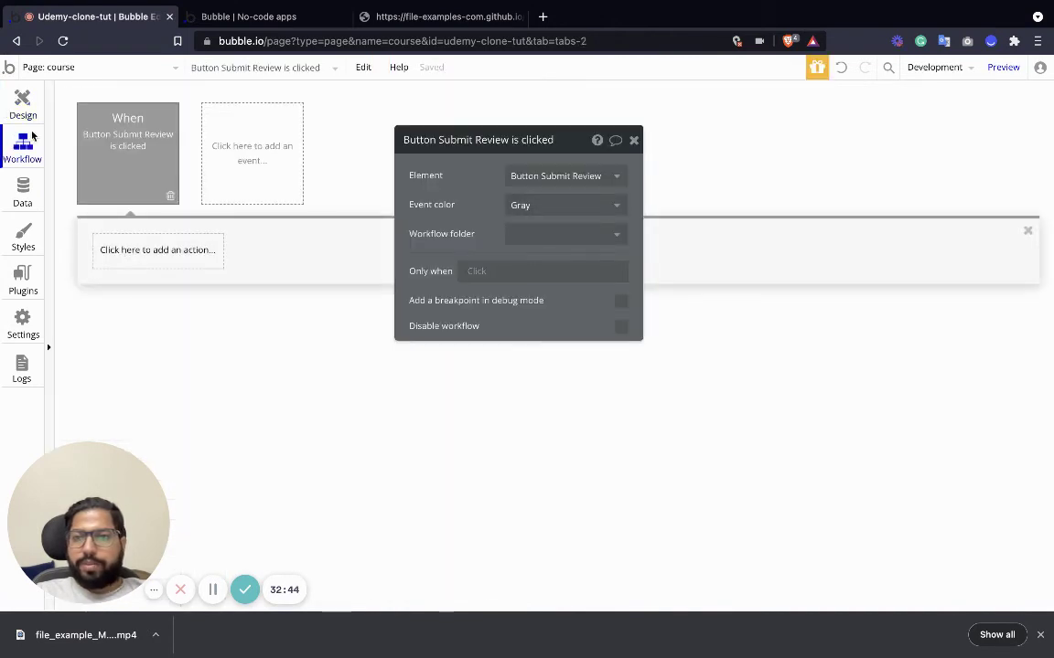
pyautogui.click(128, 249)
pyautogui.moveTo(176, 348)
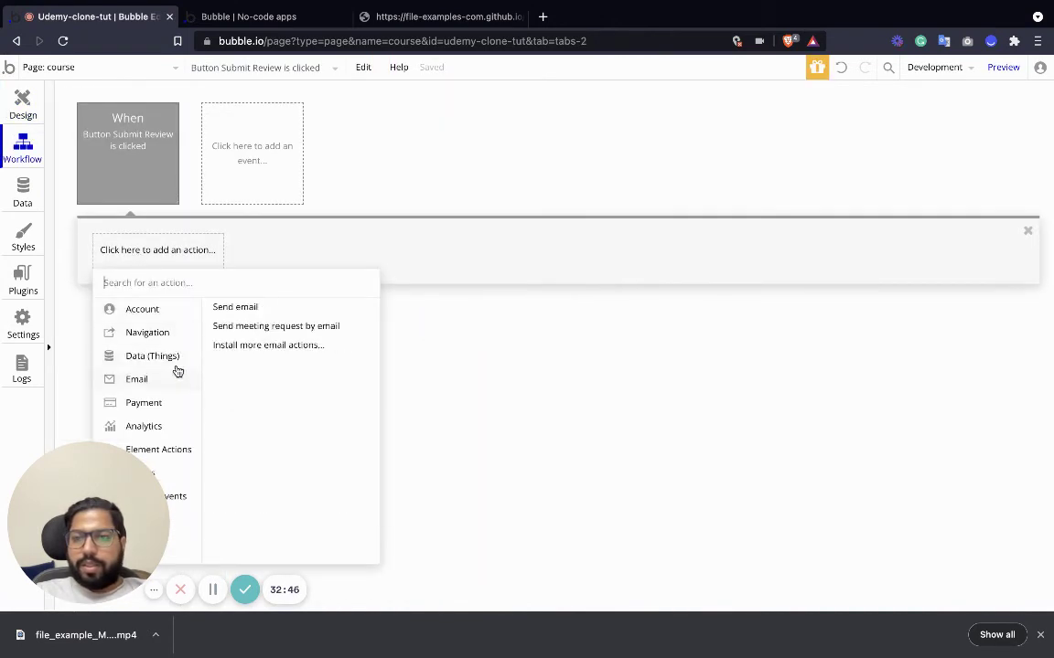
pyautogui.click(247, 308)
pyautogui.click(618, 177)
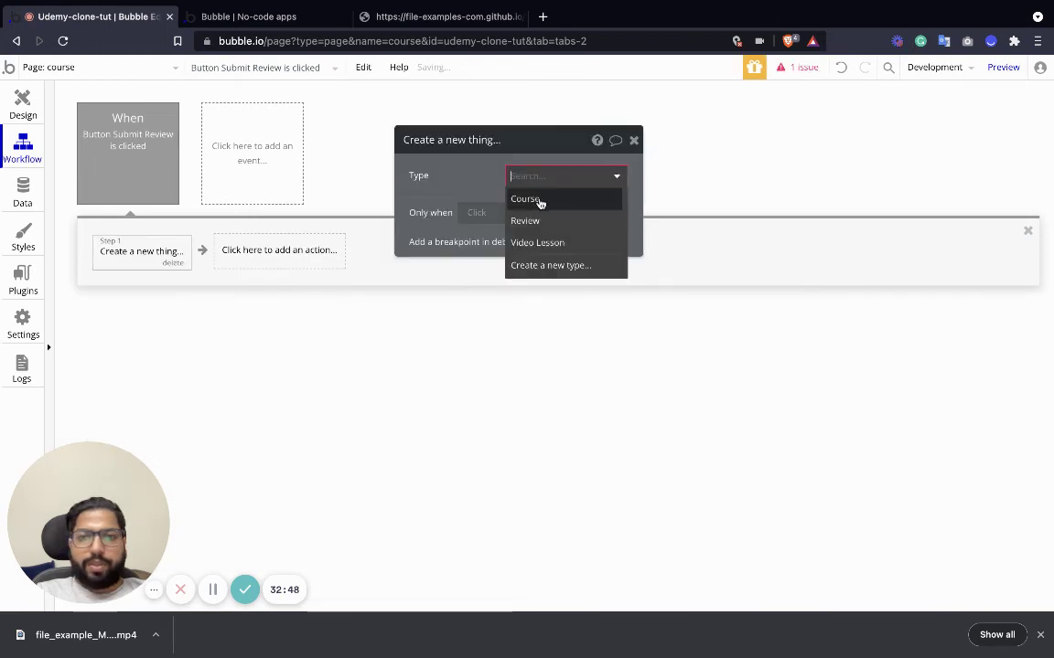
pyautogui.click(522, 219)
pyautogui.click(482, 216)
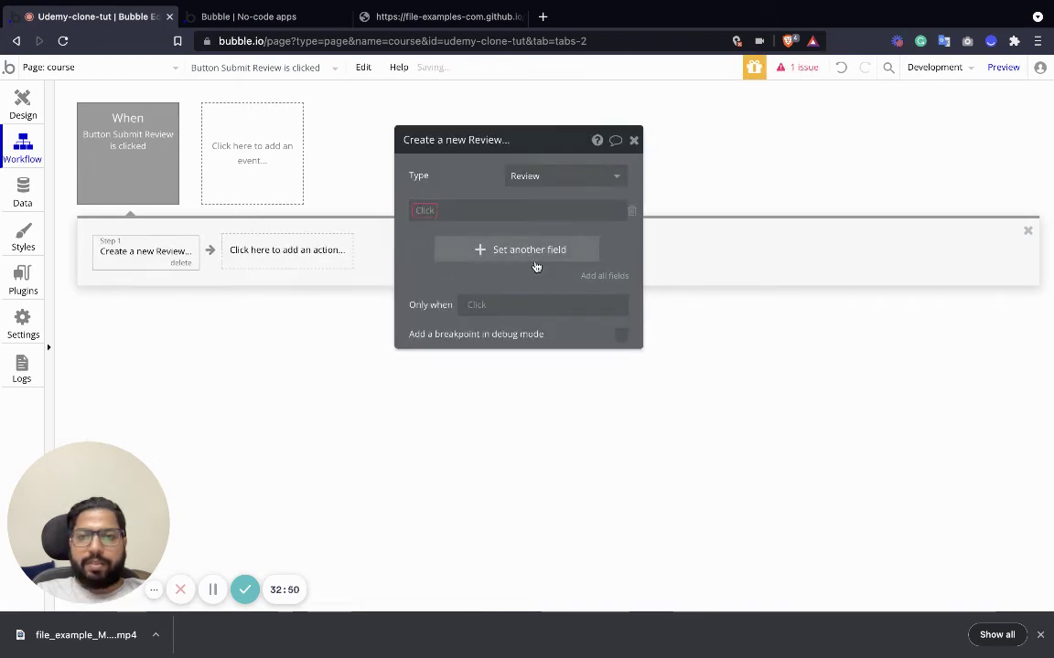
pyautogui.click(606, 275)
pyautogui.click(631, 212)
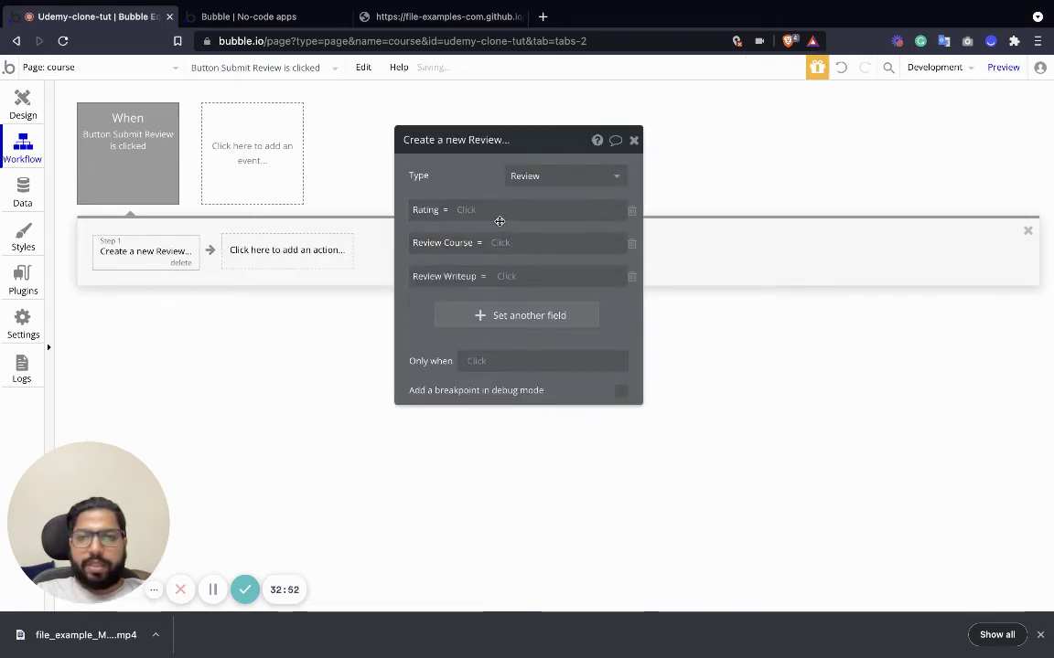
# Set Rating to the chosen rating, Review Course to the current page's course, and Review Writeup to the Write Review box.
pyautogui.click(464, 210)
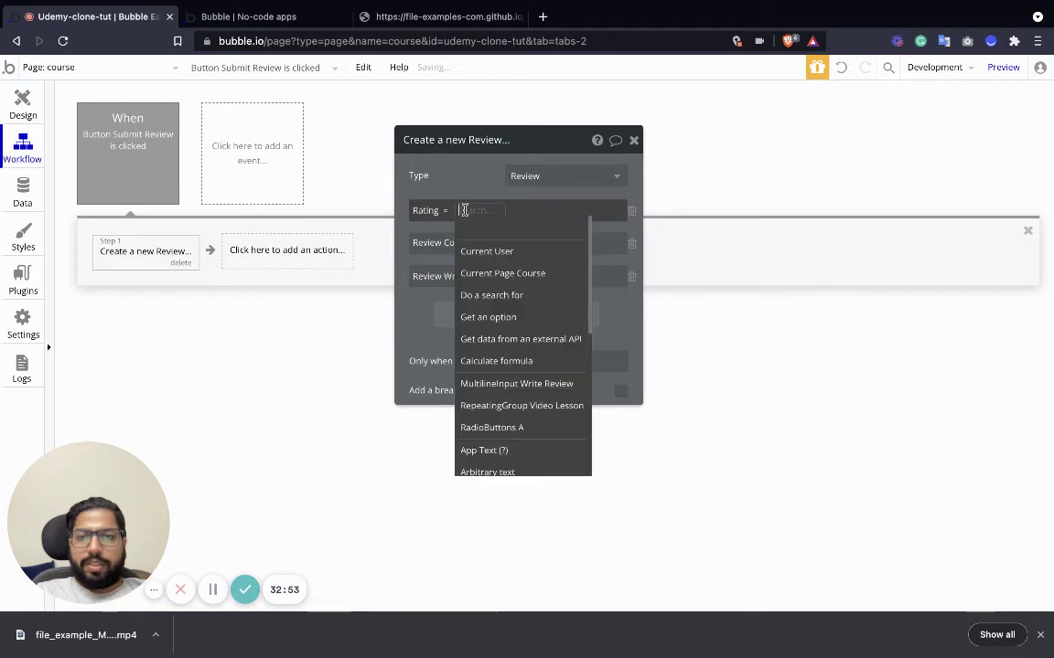
pyautogui.scroll(-1, 521, 413)
pyautogui.click(543, 416)
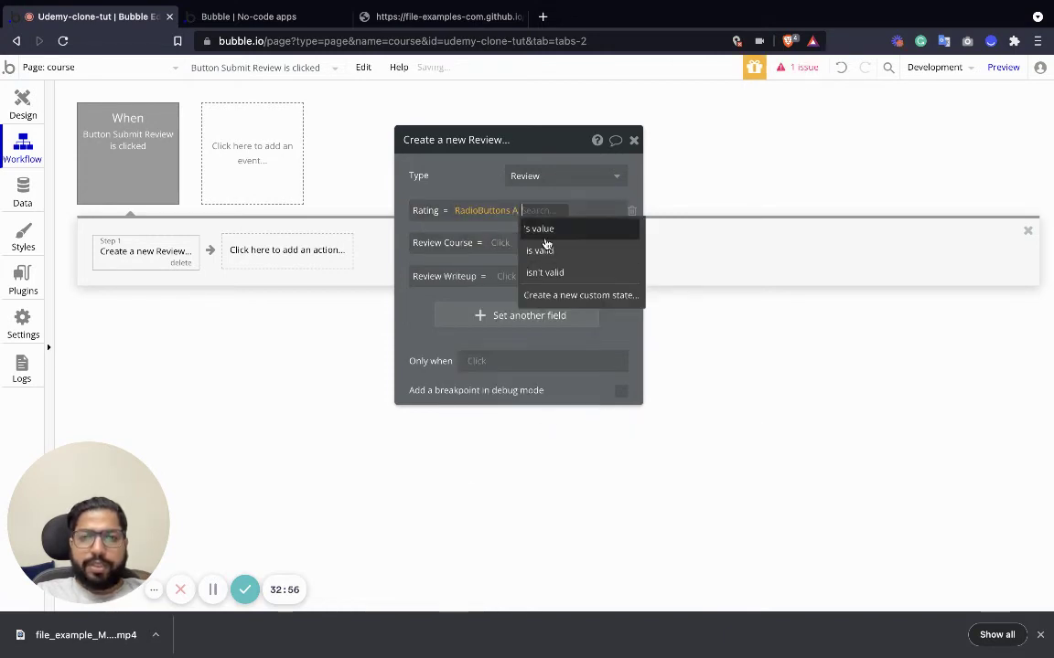
pyautogui.click(560, 229)
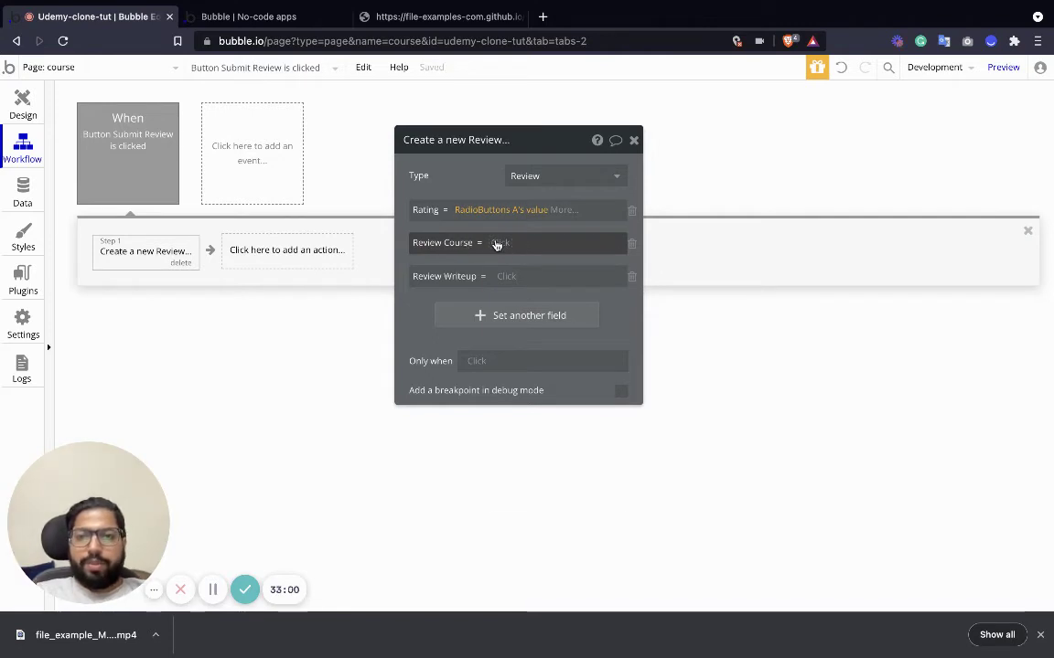
pyautogui.click(497, 244)
pyautogui.click(535, 305)
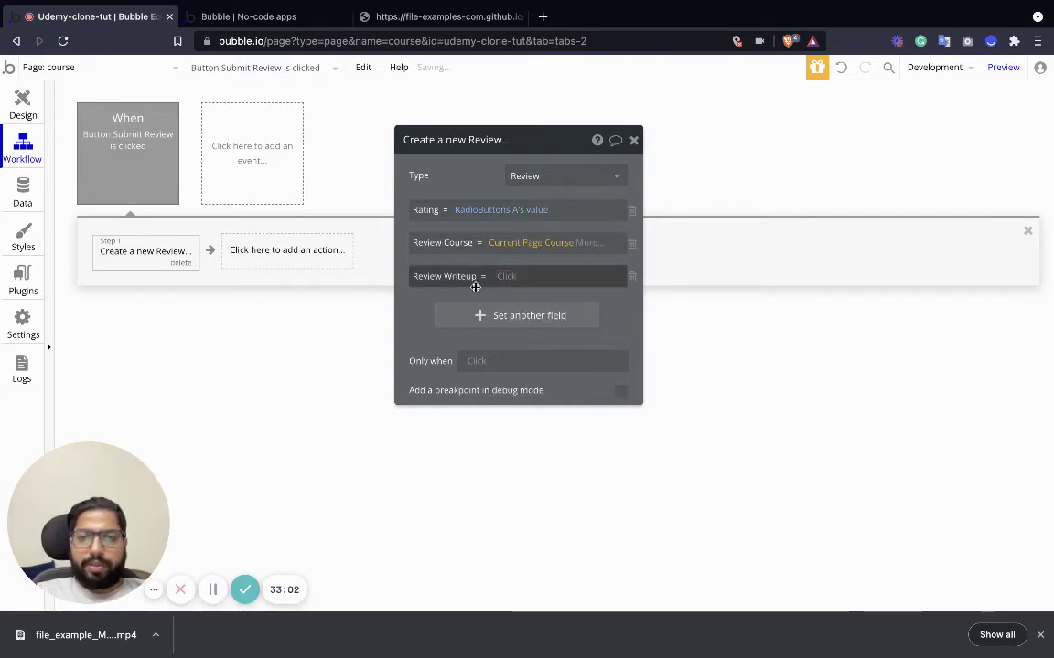
pyautogui.click(507, 278)
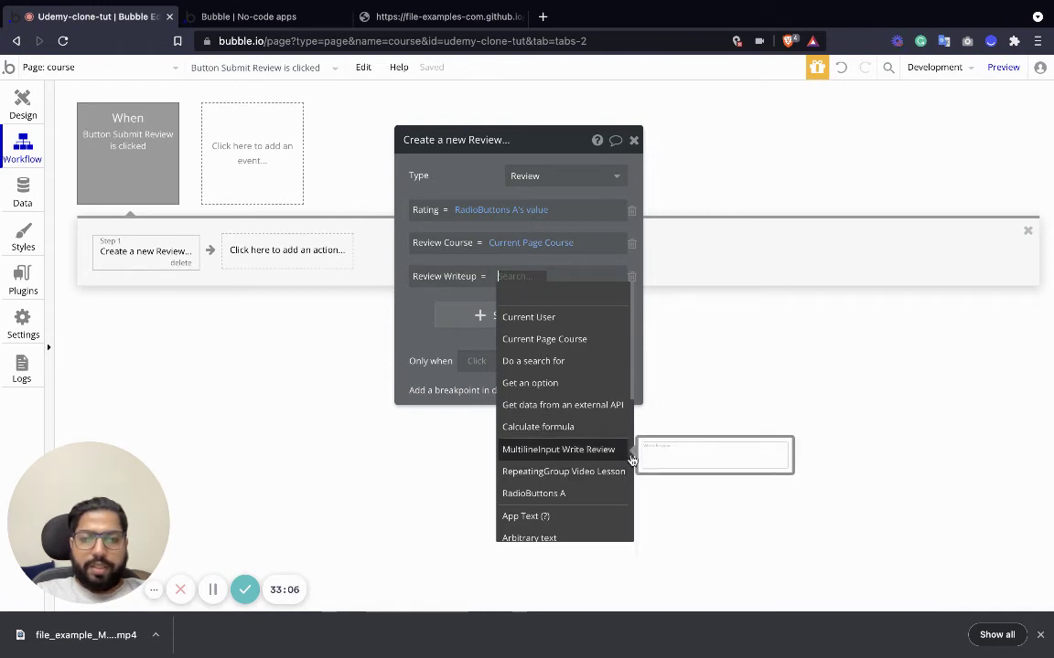
pyautogui.click(571, 451)
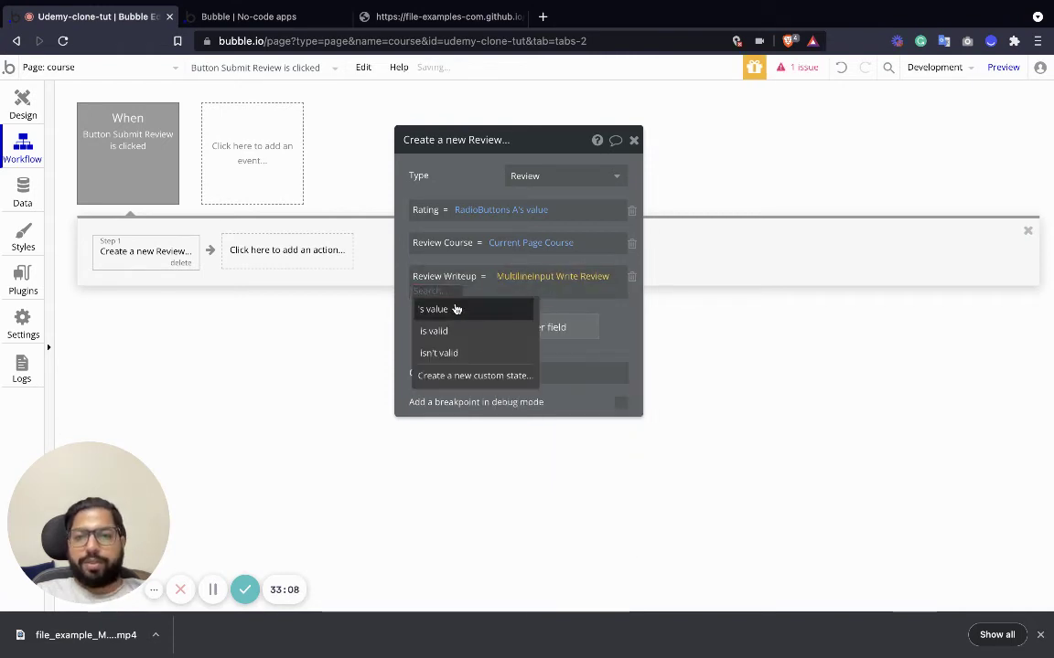
pyautogui.click(457, 309)
pyautogui.click(633, 140)
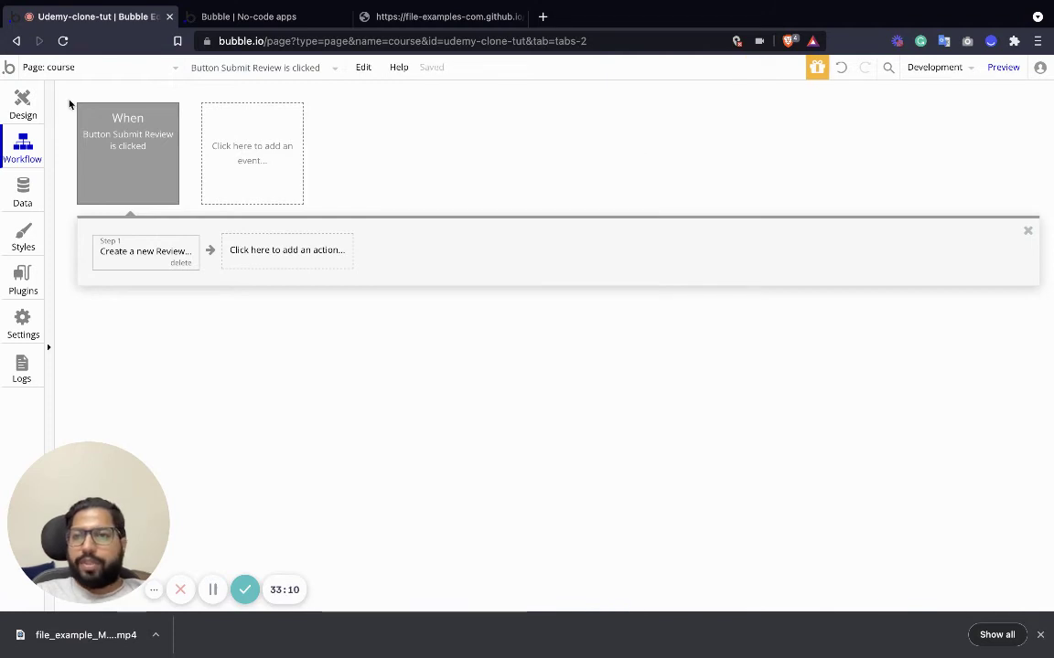
# Add a Reset relevant inputs step as step 2, then return to the page design.
pyautogui.click(264, 261)
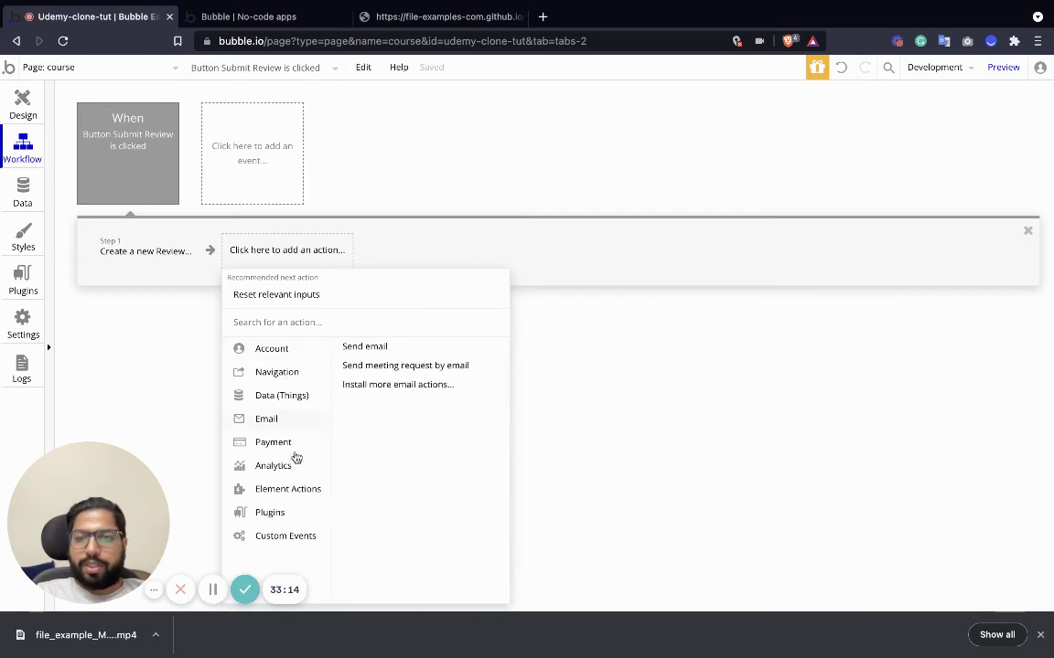
pyautogui.moveTo(295, 491)
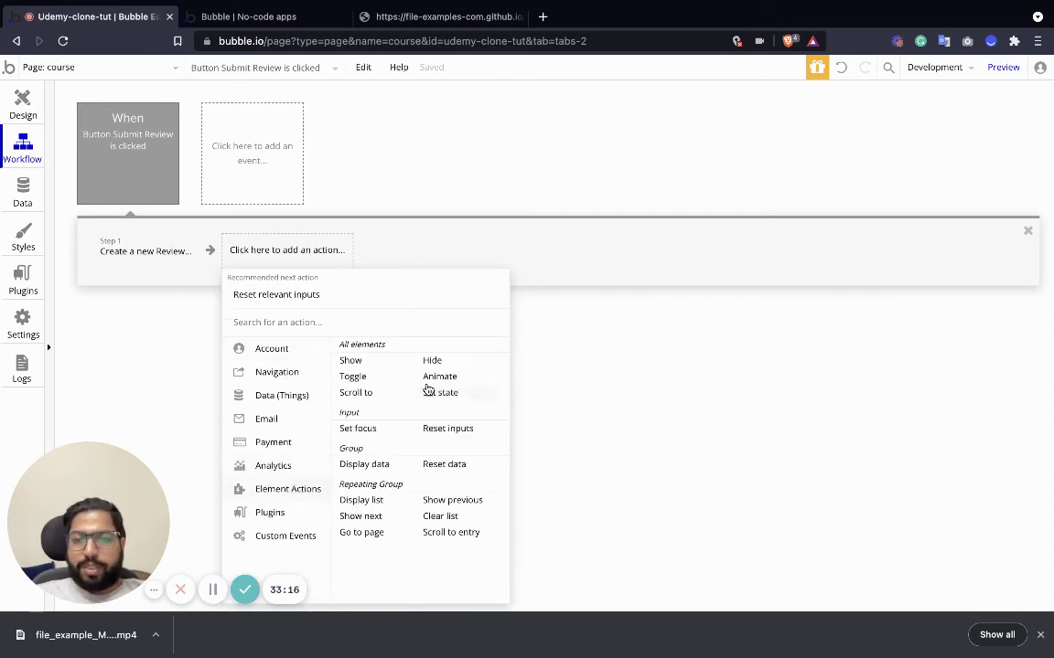
pyautogui.click(427, 392)
pyautogui.click(633, 140)
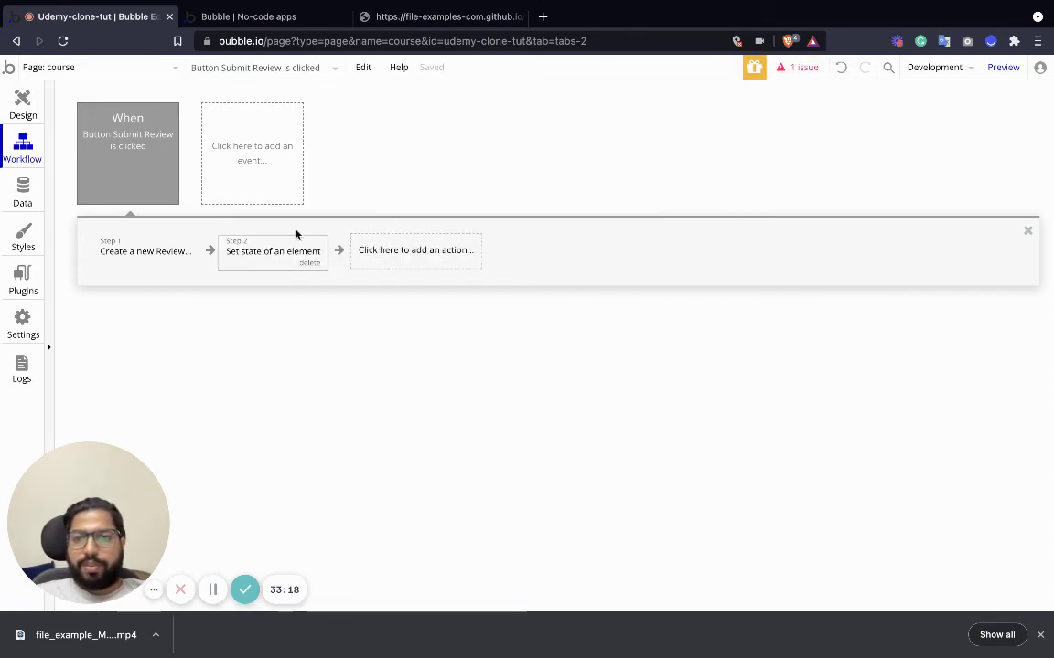
pyautogui.click(296, 263)
pyautogui.click(266, 256)
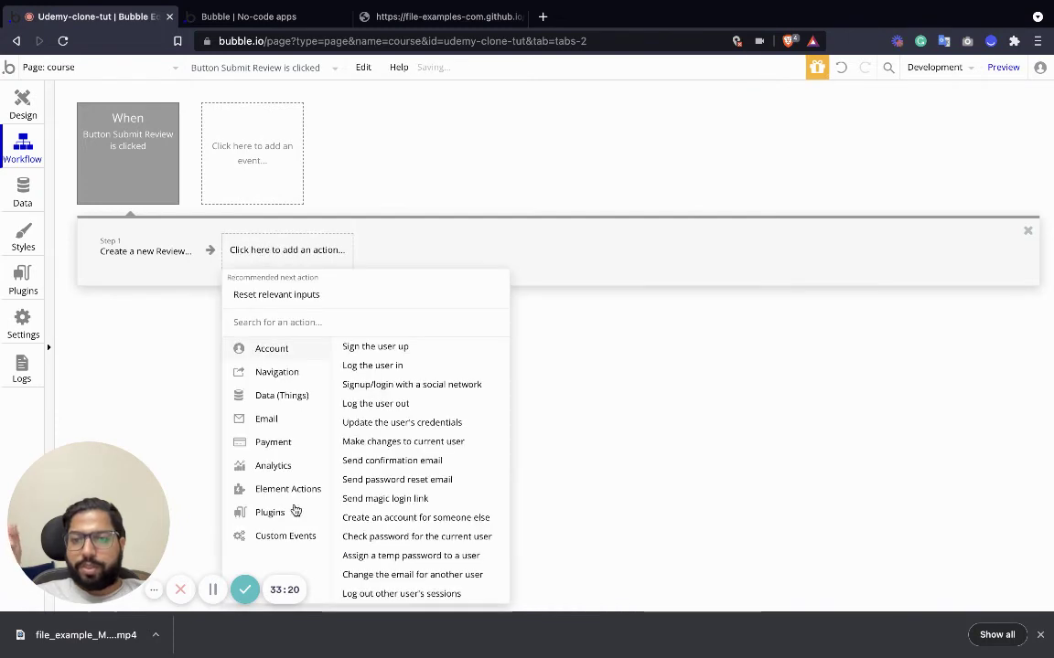
pyautogui.moveTo(295, 491)
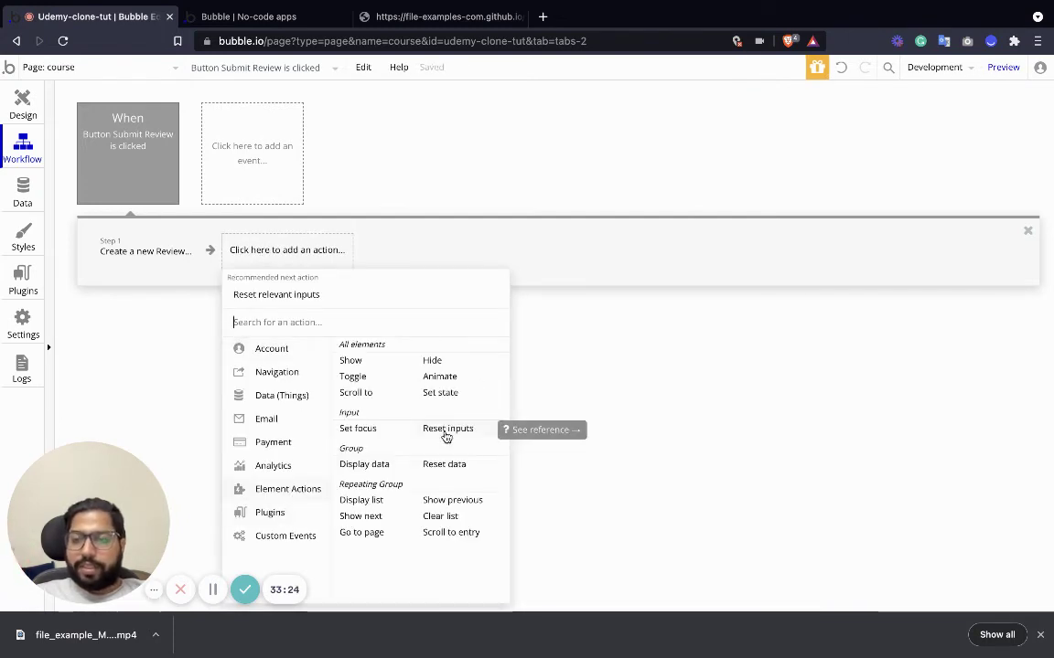
pyautogui.click(446, 430)
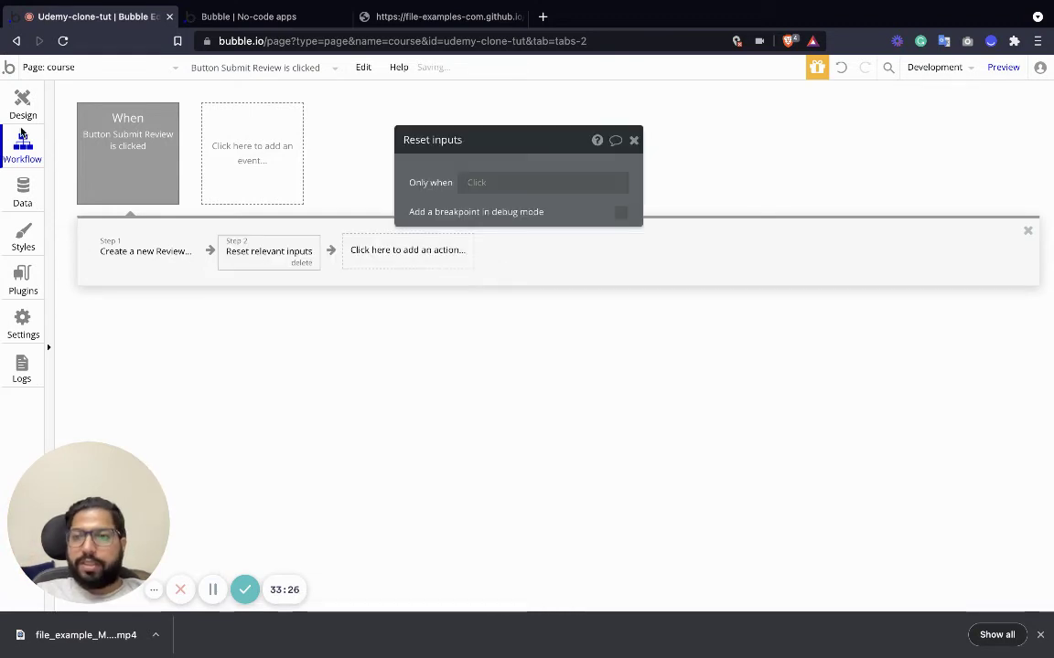
pyautogui.click(24, 105)
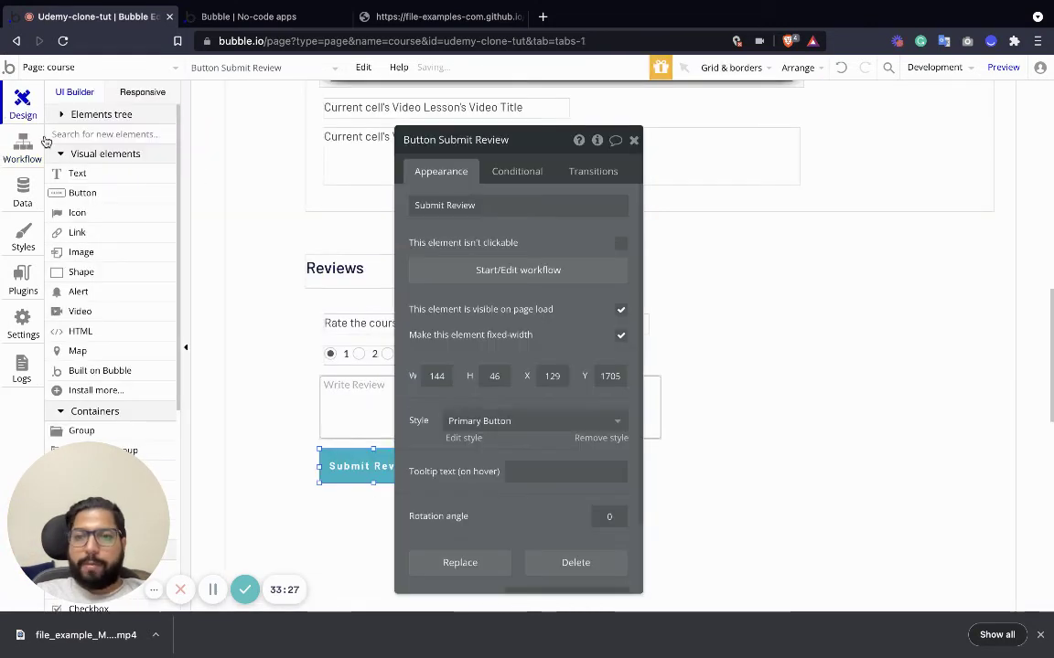
pyautogui.click(631, 140)
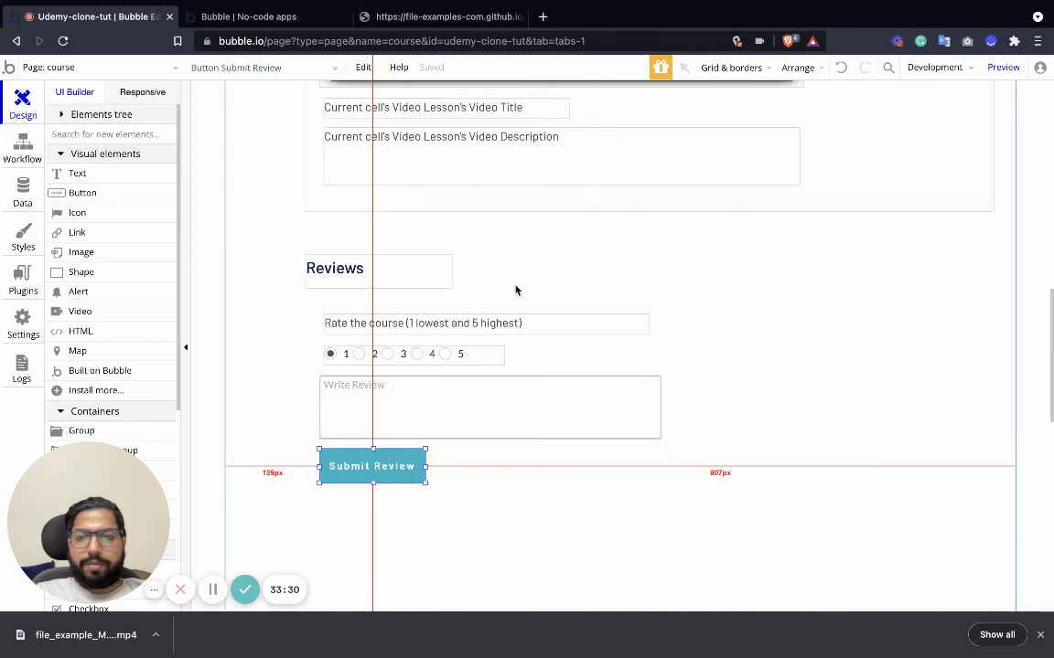
pyautogui.click(557, 503)
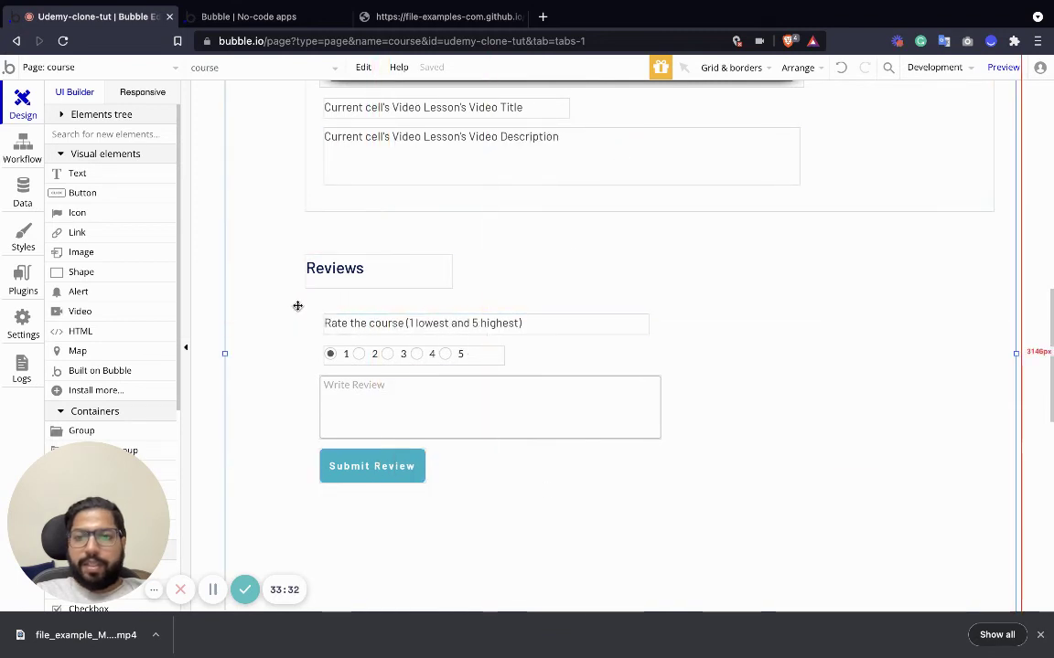
# Group the rating prompt, 1–5 choices, Write Review box and Submit button, enlarging the group to about 650×255 px.
pyautogui.moveTo(297, 306); pyautogui.dragTo(660, 552)
pyautogui.rightClick(462, 414)
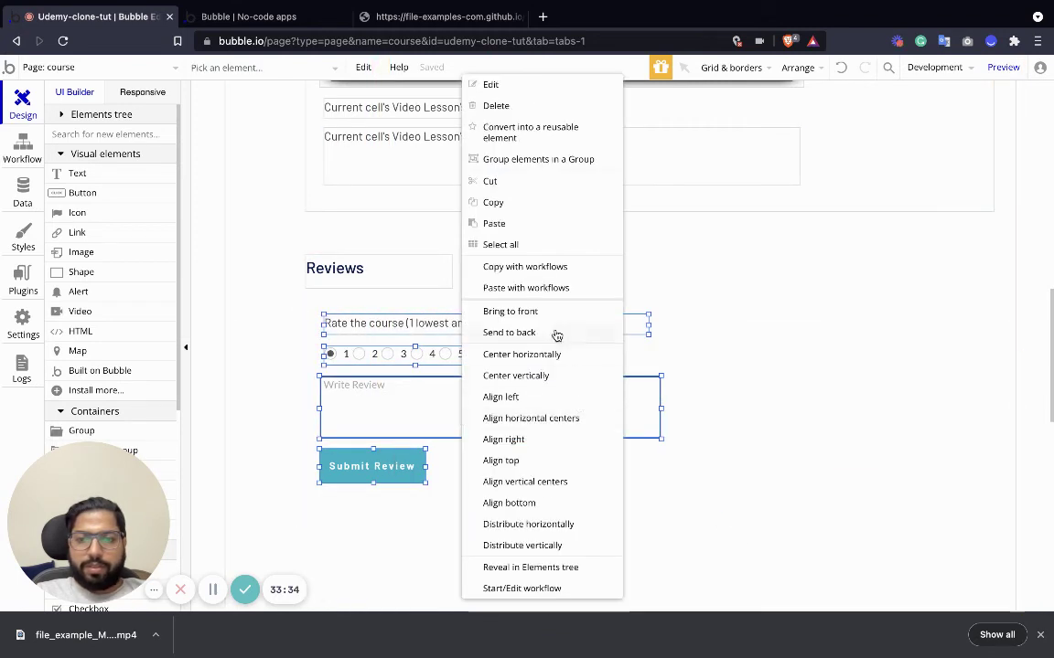
pyautogui.click(535, 160)
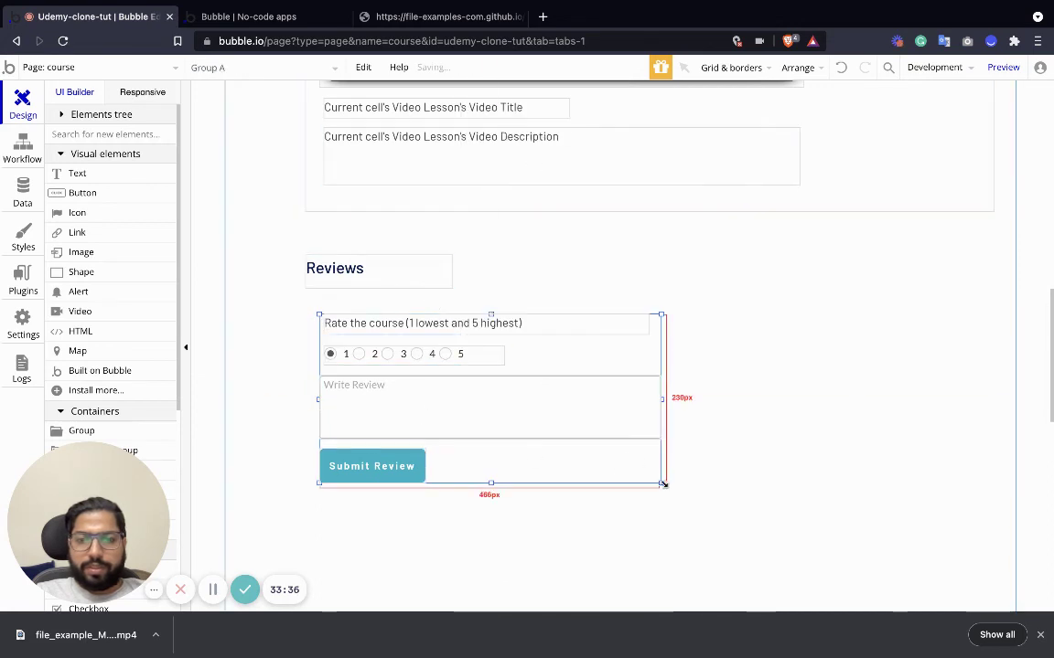
pyautogui.moveTo(662, 484); pyautogui.dragTo(789, 491)
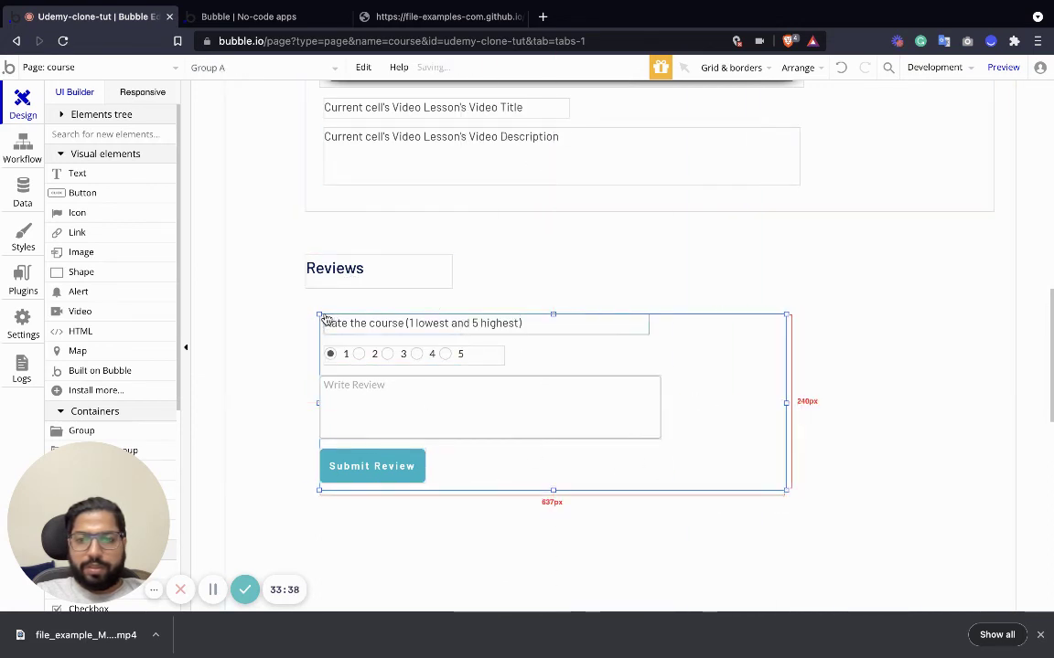
pyautogui.moveTo(324, 318); pyautogui.dragTo(311, 307)
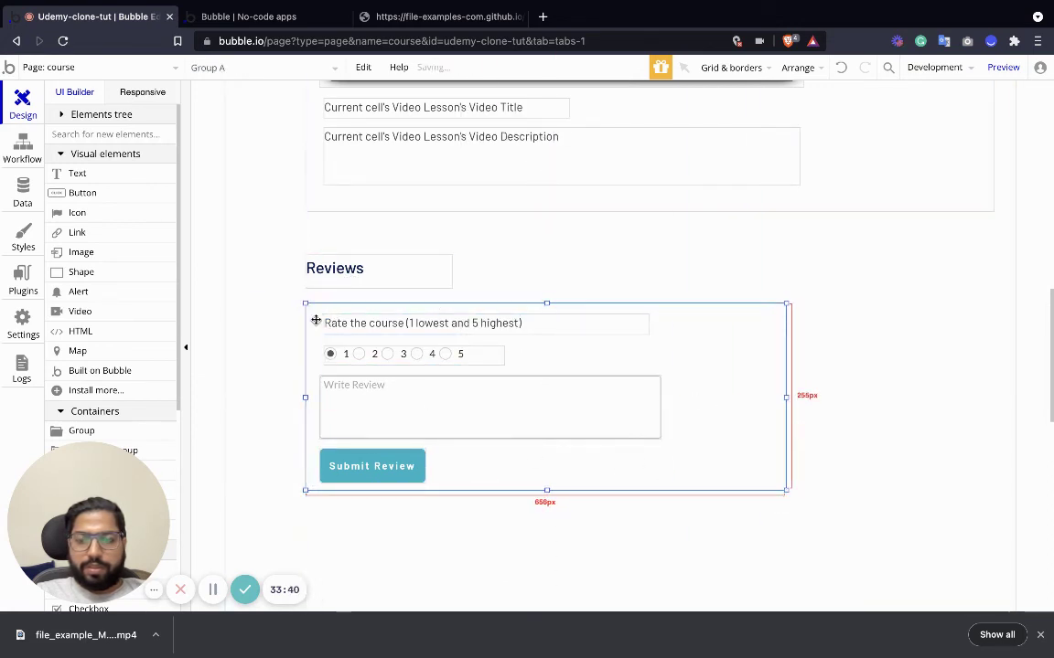
pyautogui.moveTo(735, 410); pyautogui.dragTo(985, 398)
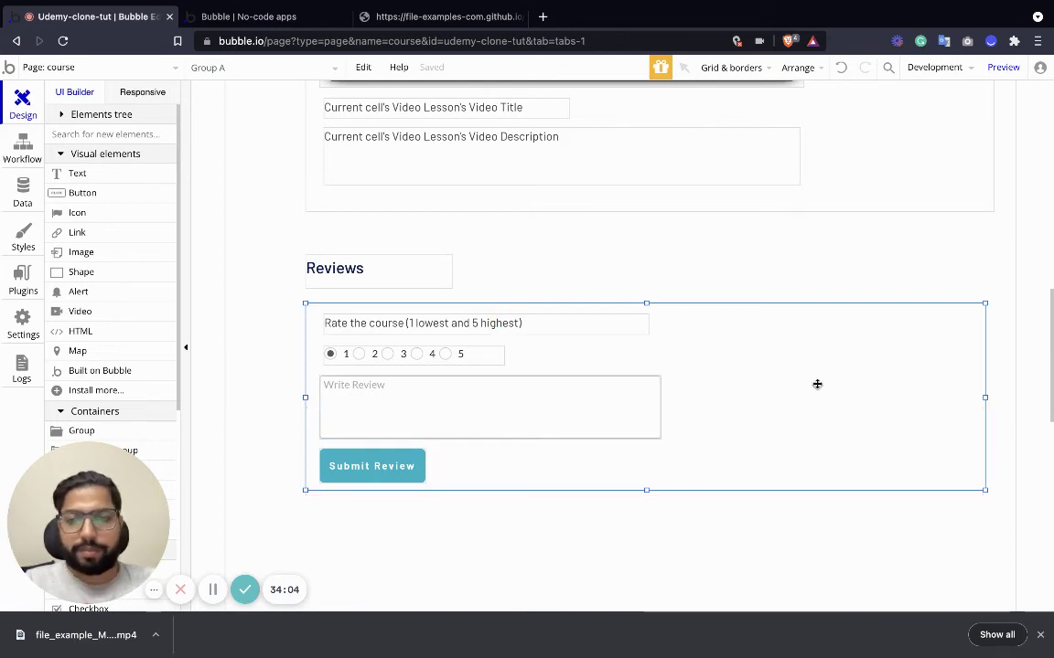
# Create a 'review group' style for Groups with a flat #E6E6E6 background.
pyautogui.doubleClick(827, 347)
pyautogui.scroll(-2, 476, 439)
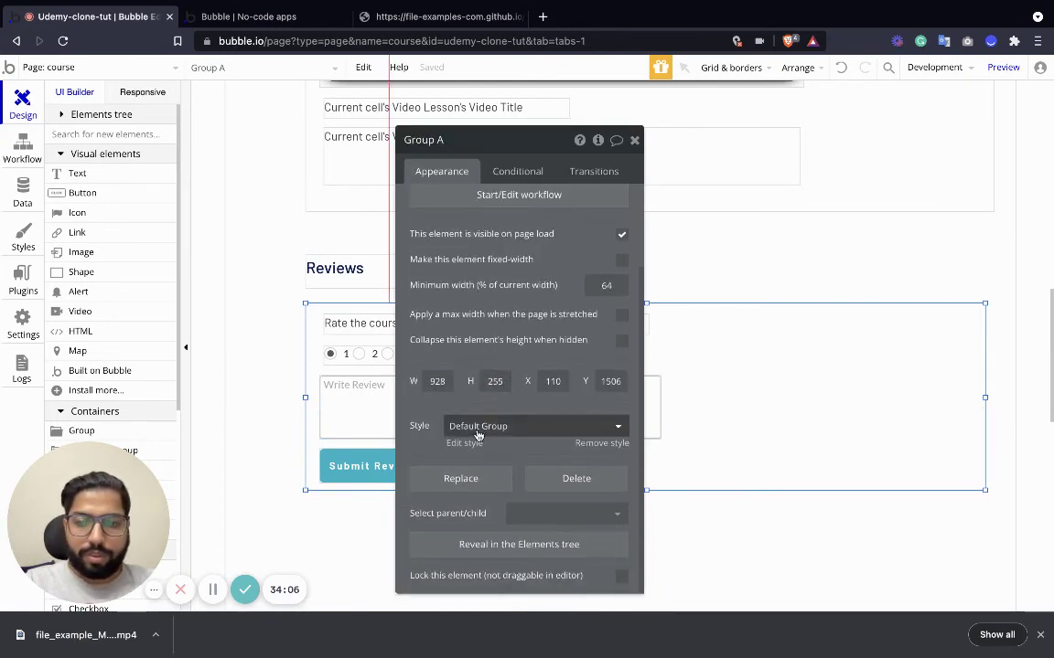
pyautogui.click(465, 443)
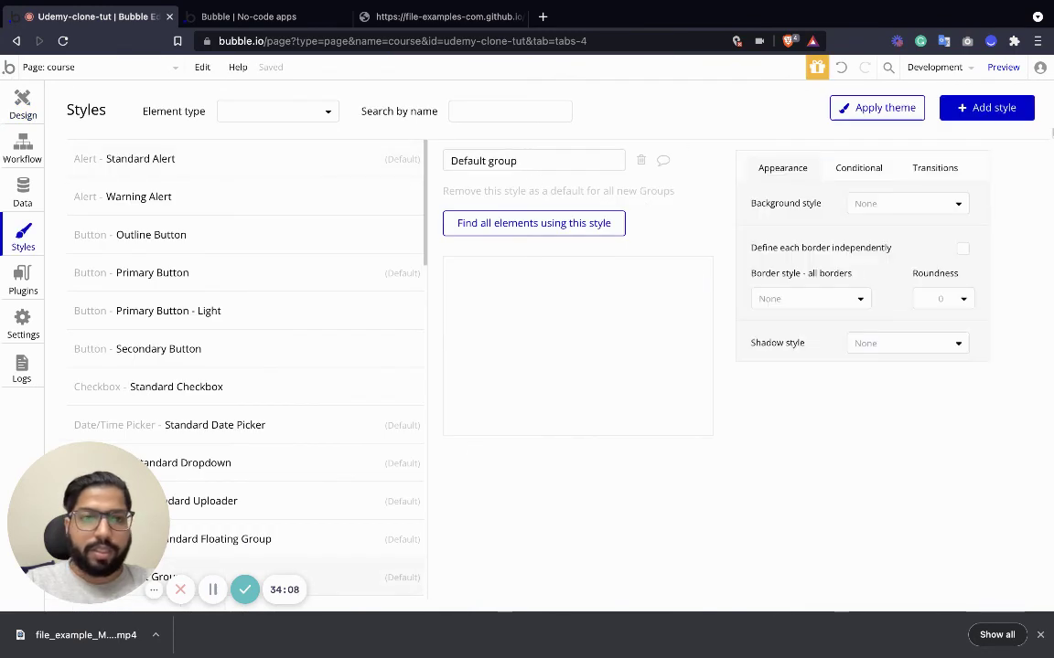
pyautogui.click(22, 106)
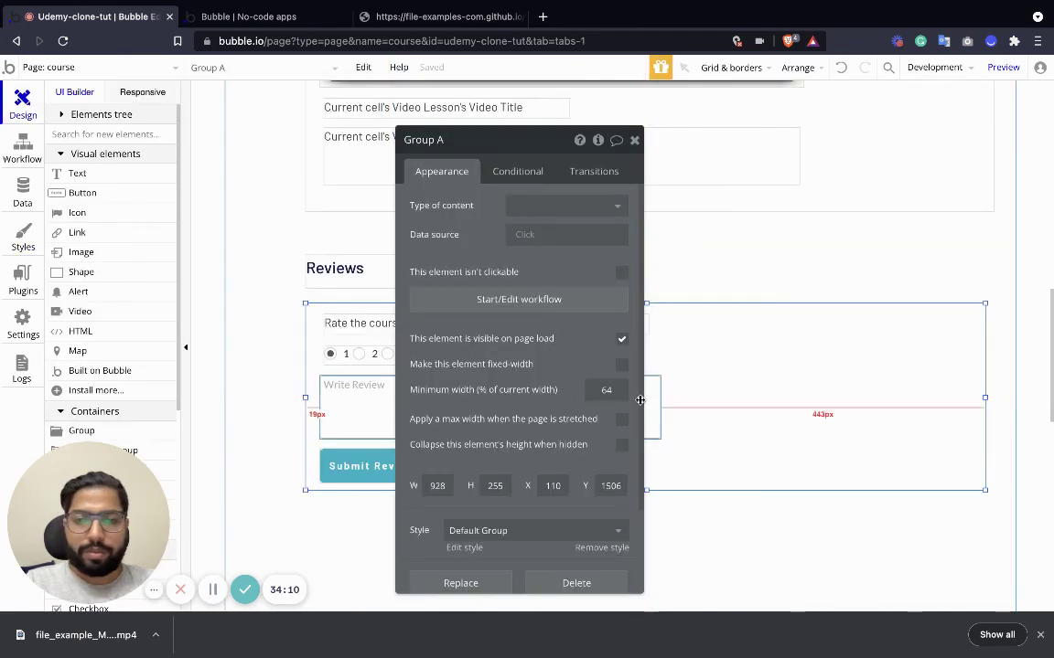
pyautogui.scroll(-1, 603, 540)
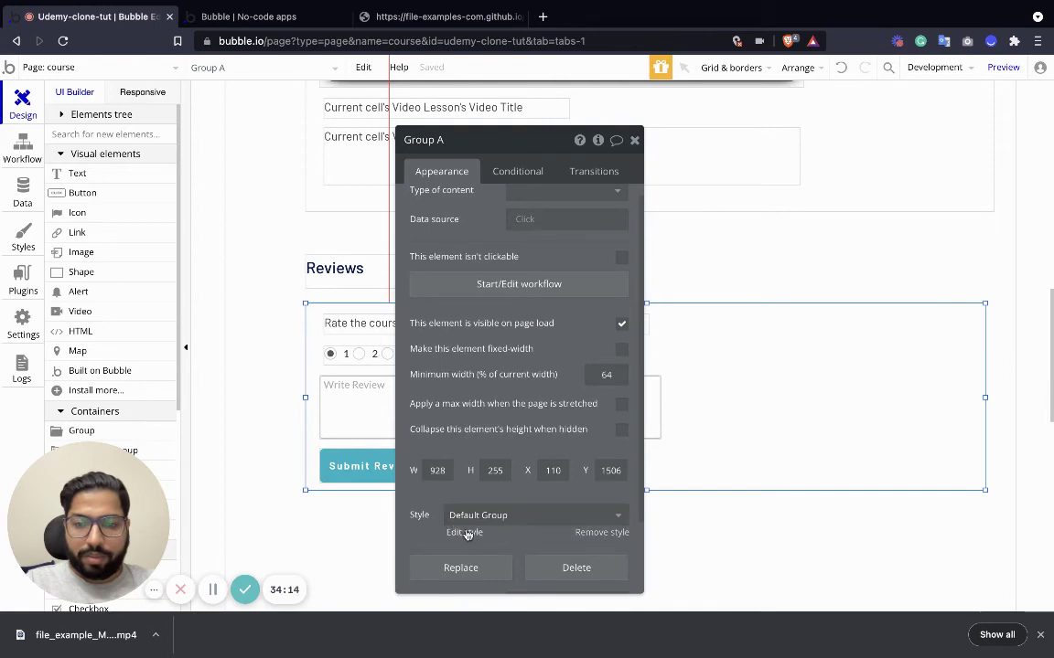
pyautogui.click(471, 532)
pyautogui.click(977, 105)
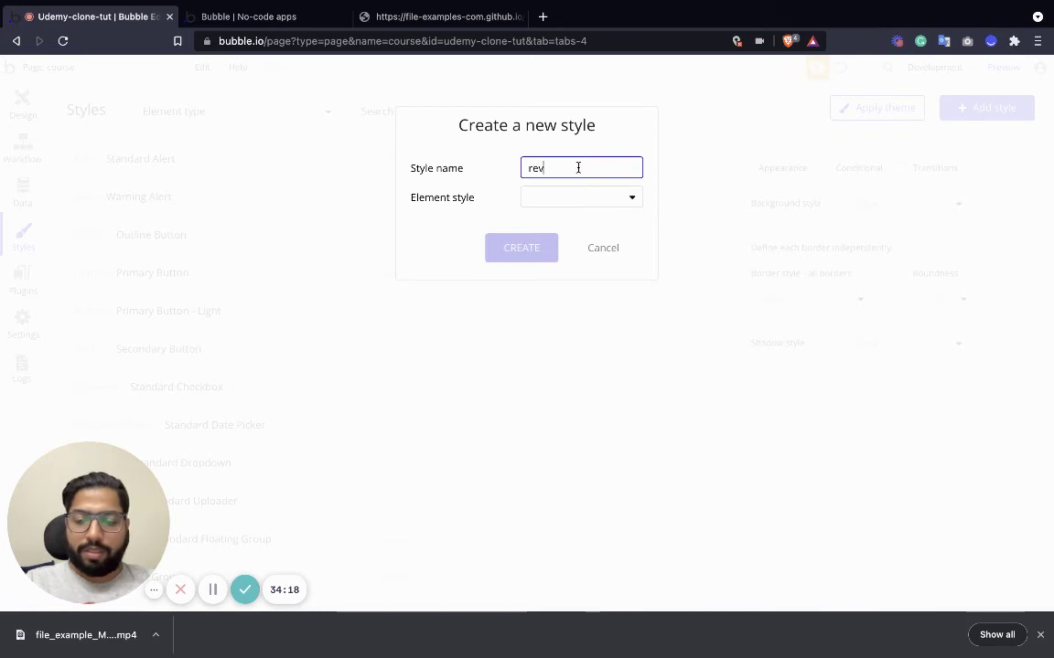
pyautogui.click(628, 201)
pyautogui.click(547, 396)
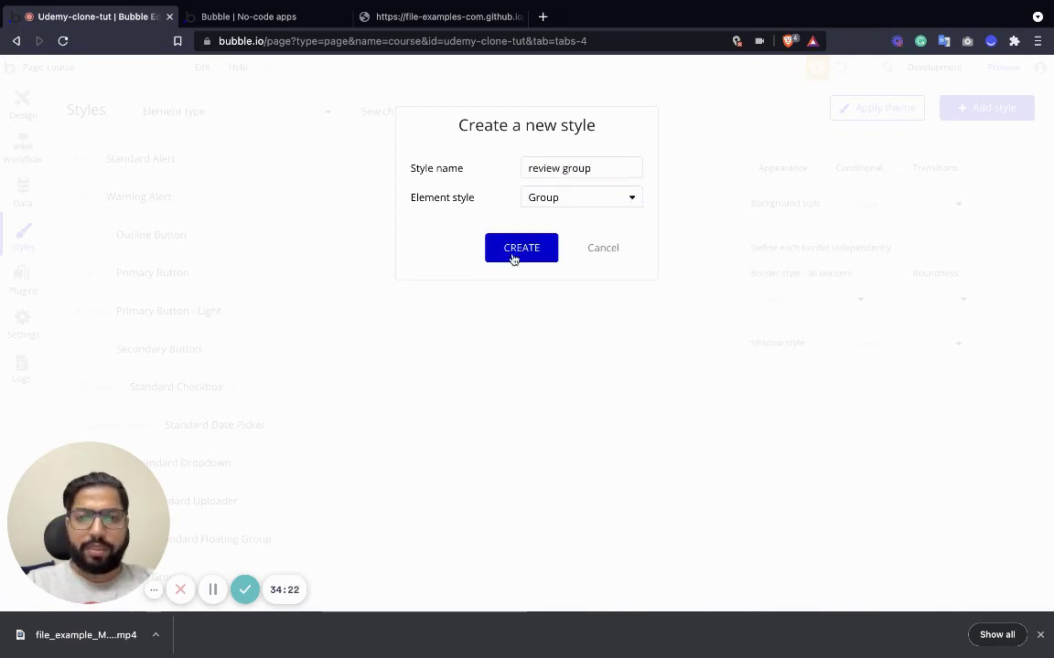
pyautogui.click(513, 250)
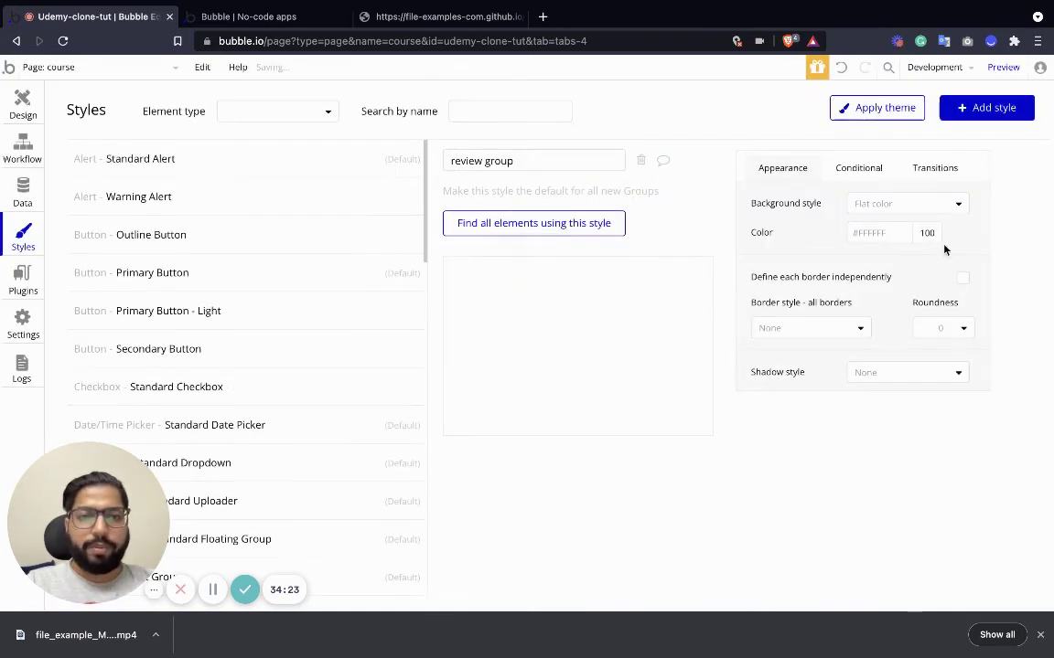
pyautogui.click(852, 233)
pyautogui.moveTo(852, 245); pyautogui.dragTo(850, 254)
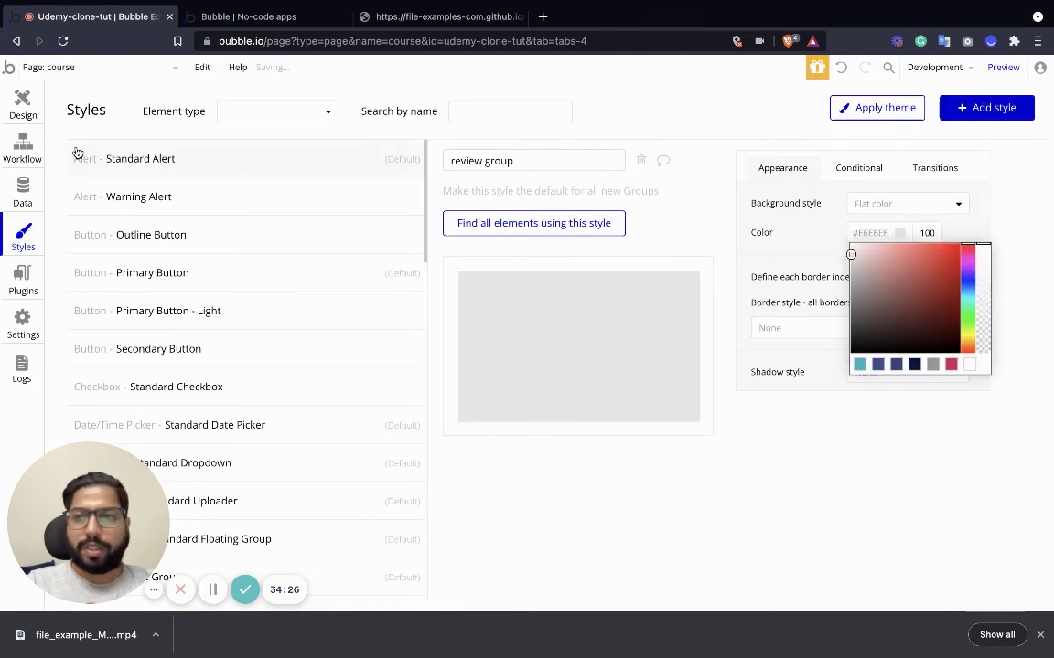
# Apply the Review Group style to the review form's group.
pyautogui.click(23, 102)
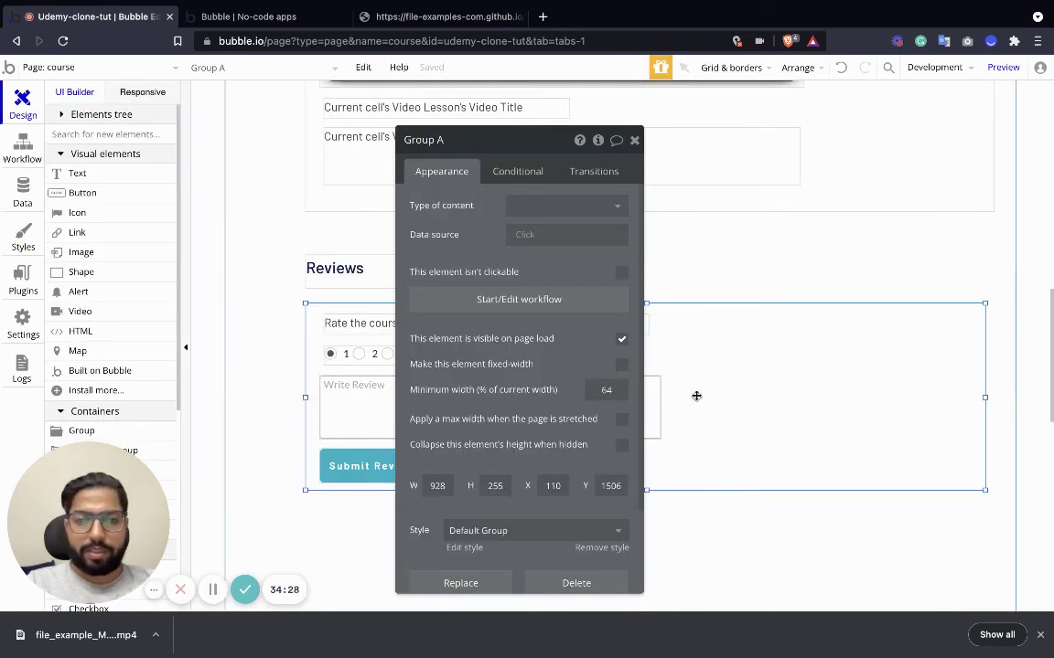
pyautogui.scroll(-2, 507, 472)
pyautogui.click(517, 427)
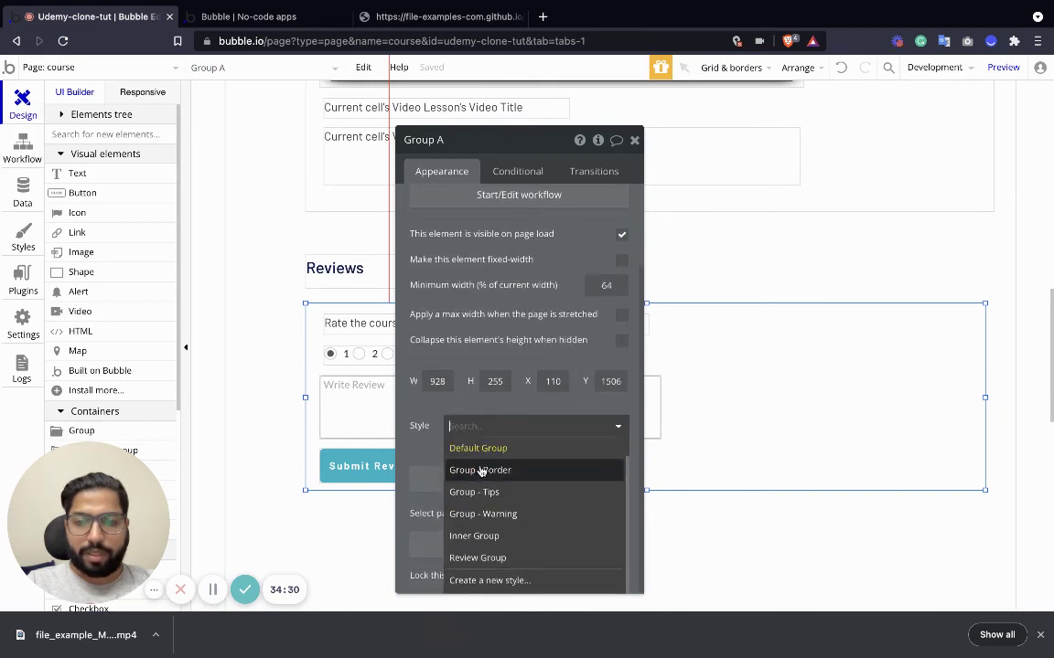
pyautogui.click(477, 558)
pyautogui.click(747, 264)
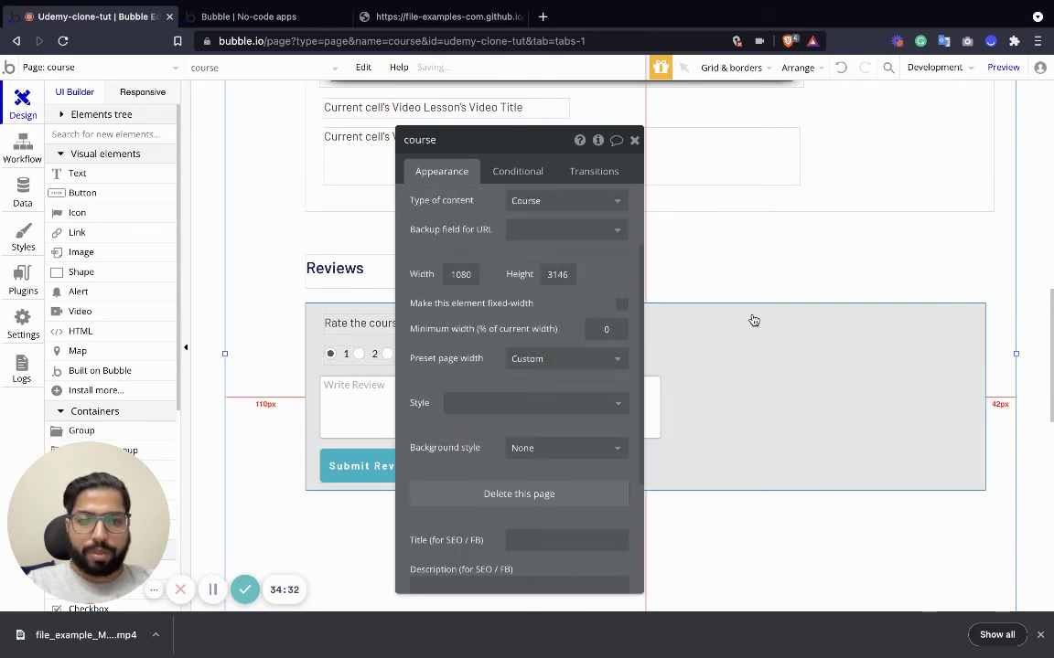
pyautogui.click(633, 139)
# Nudge the grey review group slightly, undoing an attempted move further down the page.
pyautogui.click(746, 328)
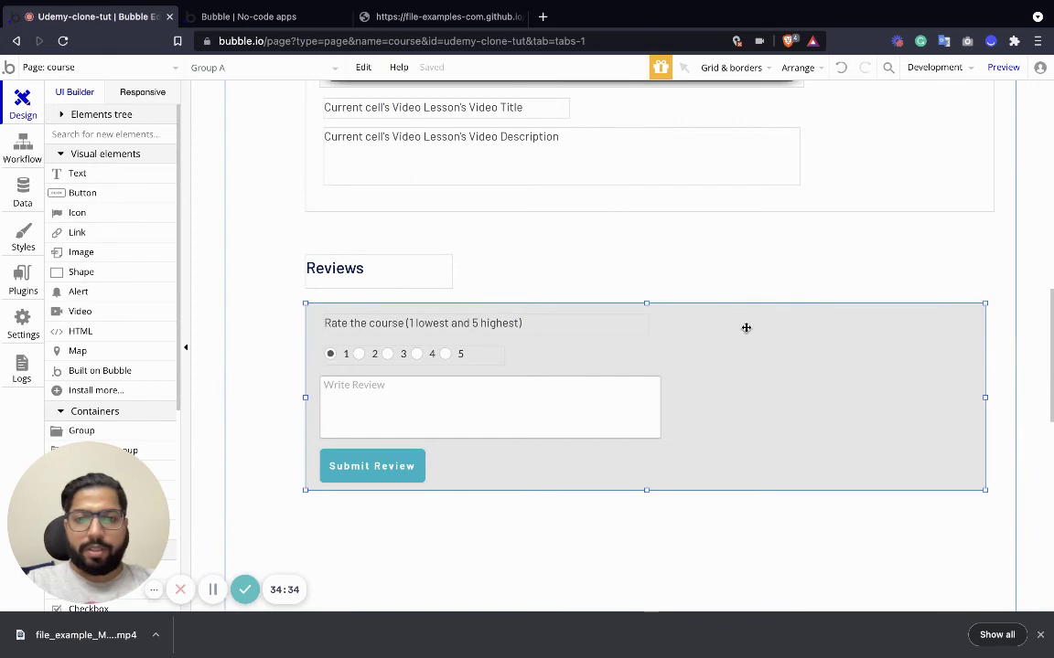
pyautogui.moveTo(746, 328)
pyautogui.mouseDown()
pyautogui.moveTo(737, 464)
pyautogui.moveTo(722, 321)
pyautogui.moveTo(745, 320)
pyautogui.mouseUp()
pyautogui.scroll(-3, 439, 522)
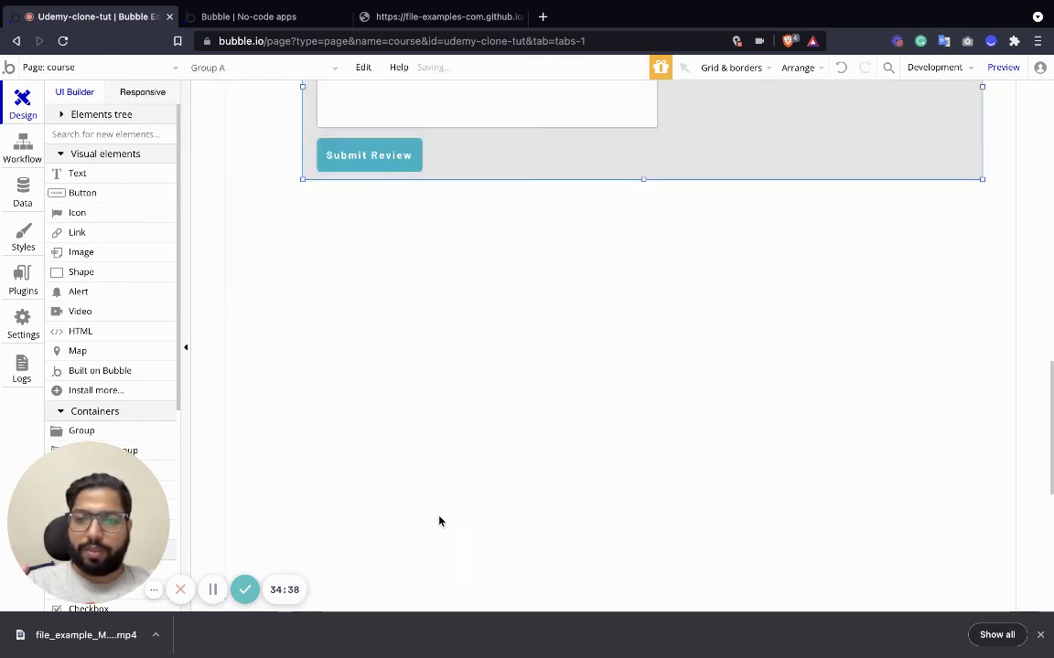
pyautogui.scroll(3, 579, 371)
pyautogui.moveTo(762, 259); pyautogui.dragTo(792, 440)
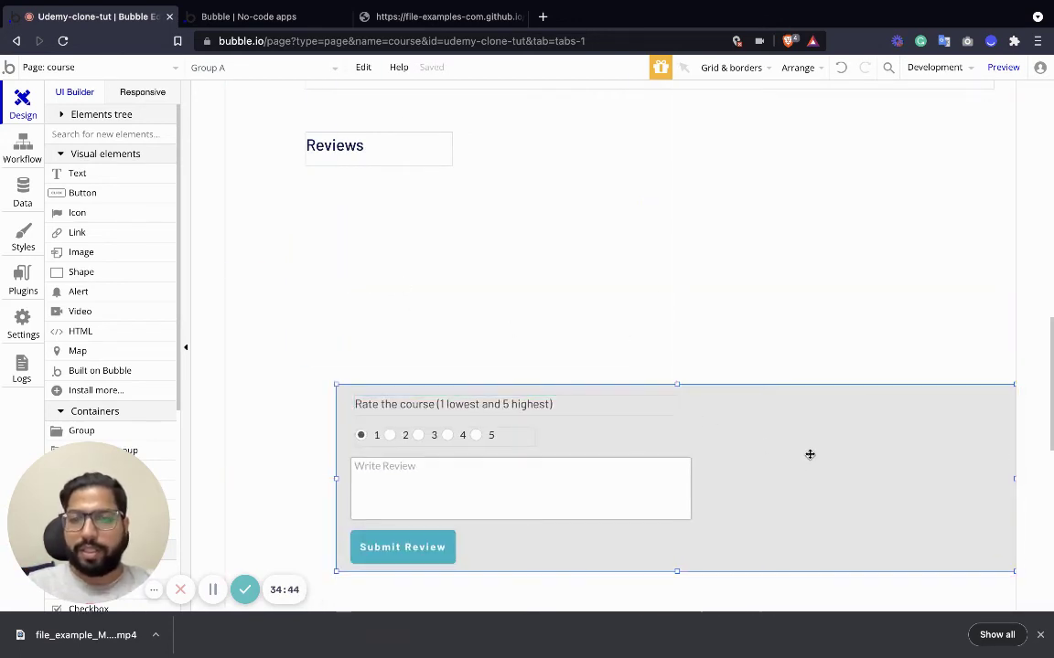
pyautogui.hotkey('ctrl', 'z')
pyautogui.scroll(-2, 484, 353)
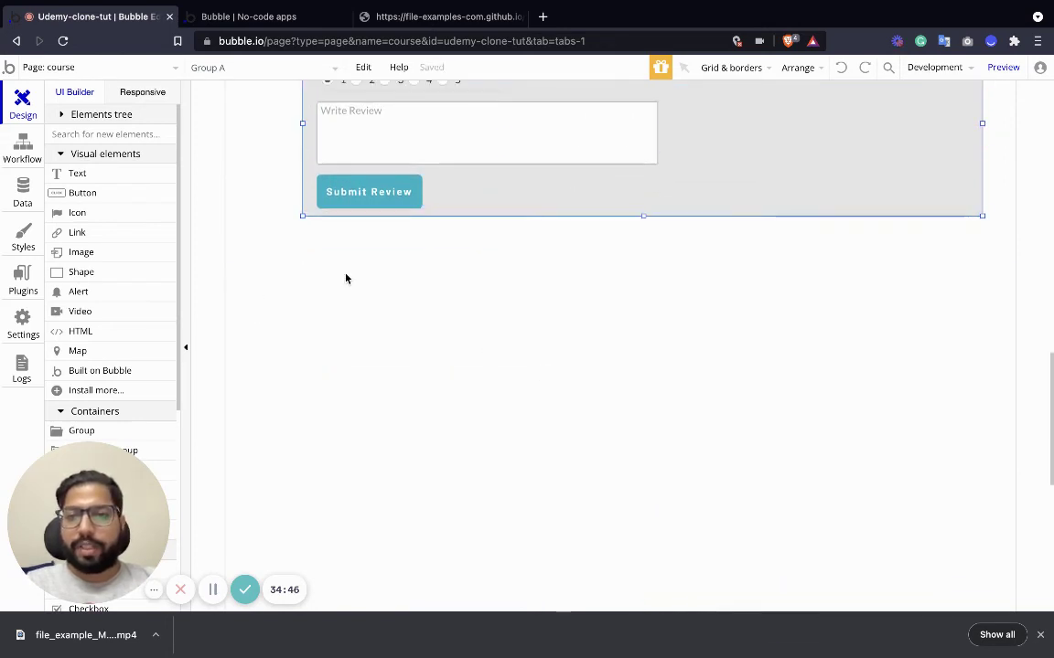
pyautogui.scroll(-2, 122, 337)
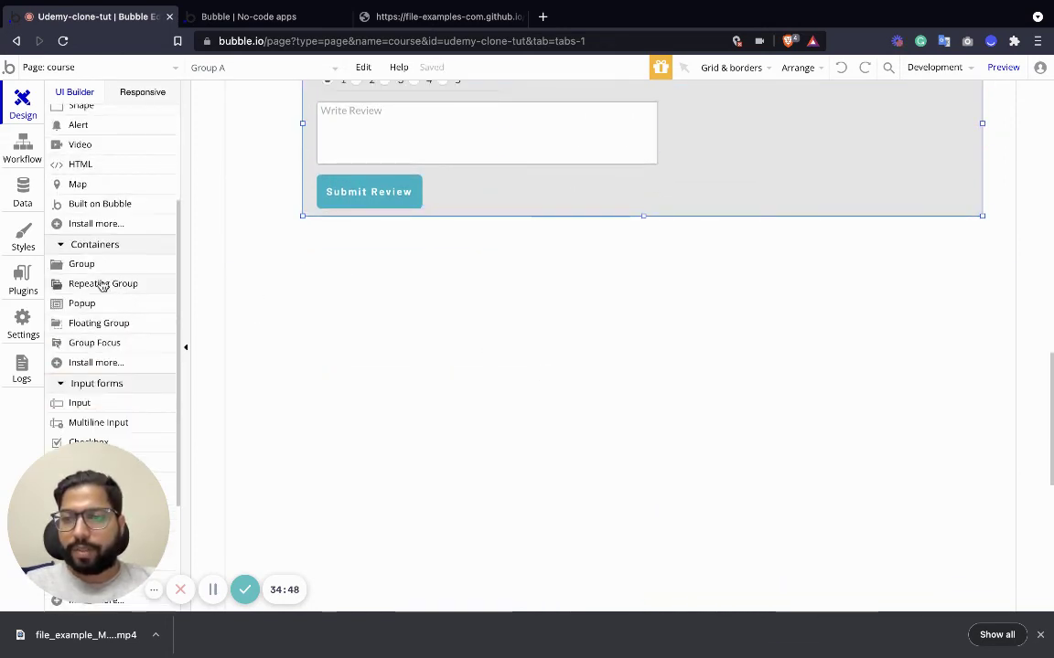
# Add a repeating group below the review form, set to 1 row with a Full list layout.
pyautogui.moveTo(102, 285); pyautogui.dragTo(317, 277)
pyautogui.moveTo(390, 321); pyautogui.dragTo(379, 301)
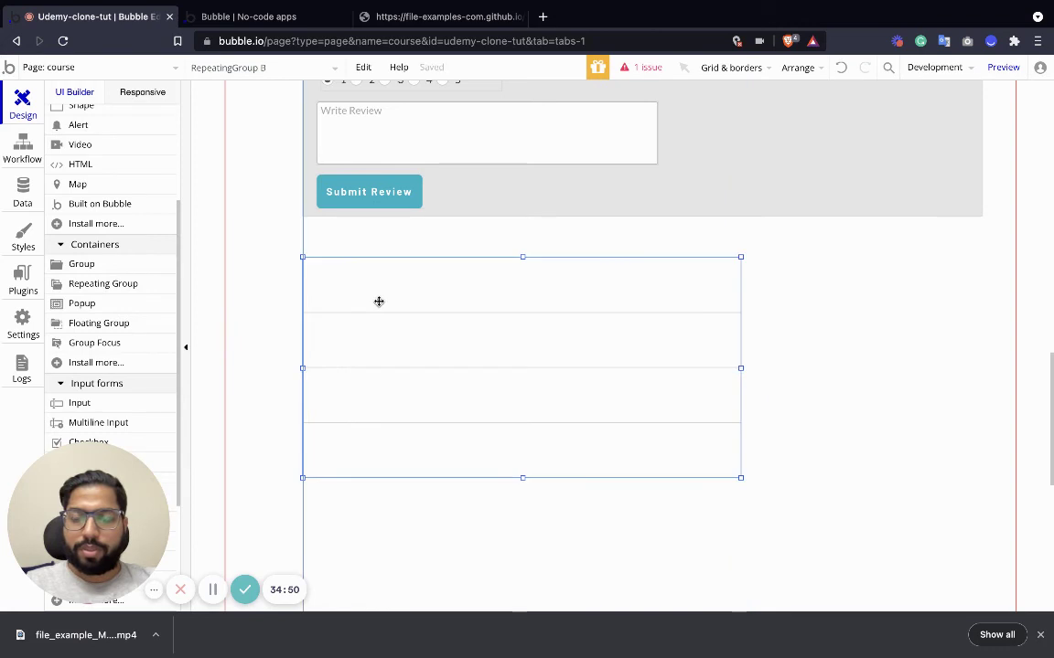
pyautogui.moveTo(741, 477); pyautogui.dragTo(791, 582)
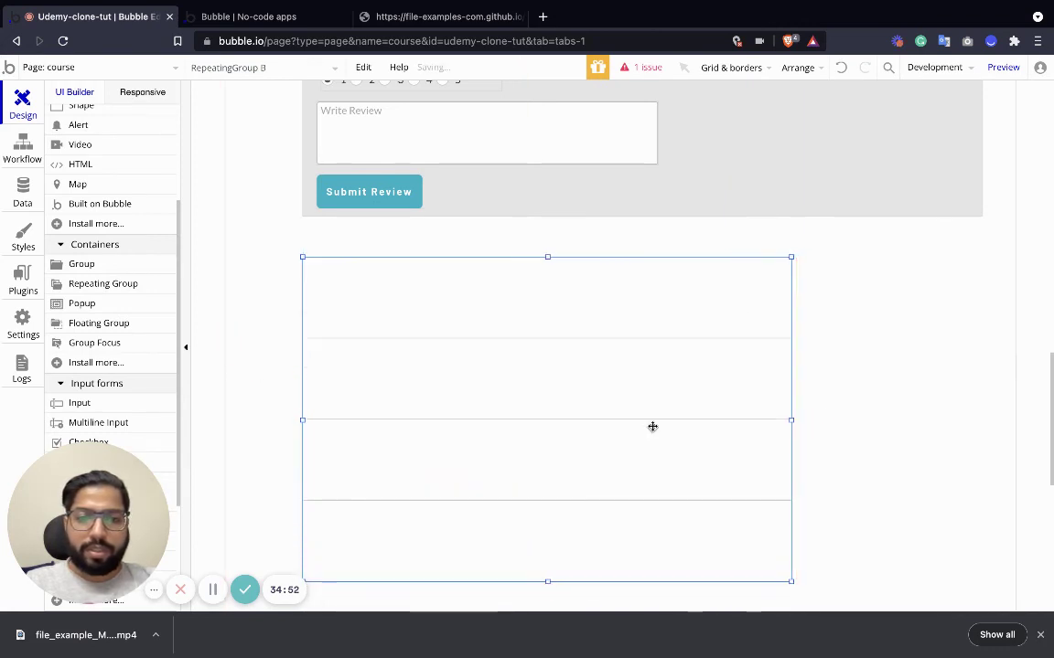
pyautogui.doubleClick(652, 426)
pyautogui.click(505, 204)
pyautogui.click(468, 244)
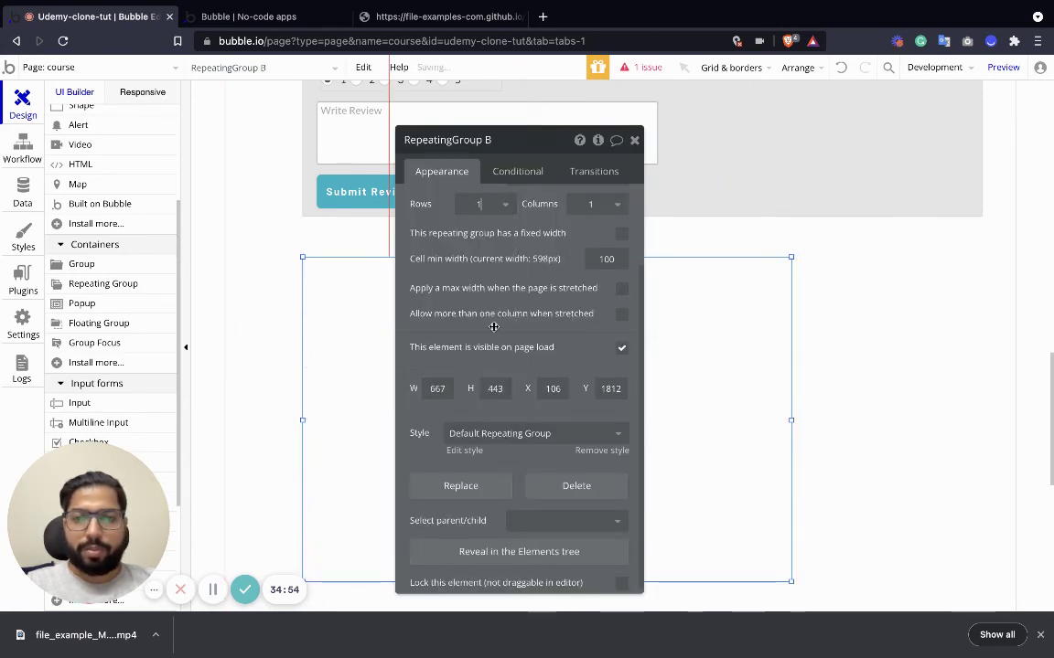
pyautogui.scroll(3, 493, 326)
pyautogui.click(603, 281)
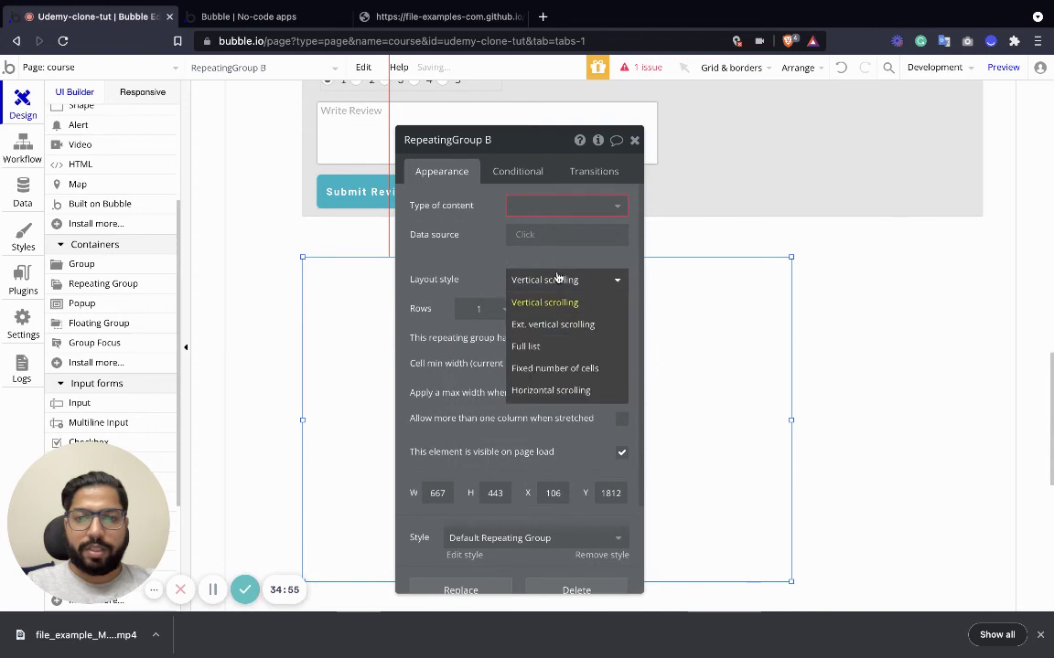
pyautogui.click(541, 345)
# Make the repeating group list Reviews from a Search for Reviews.
pyautogui.click(564, 206)
pyautogui.click(530, 266)
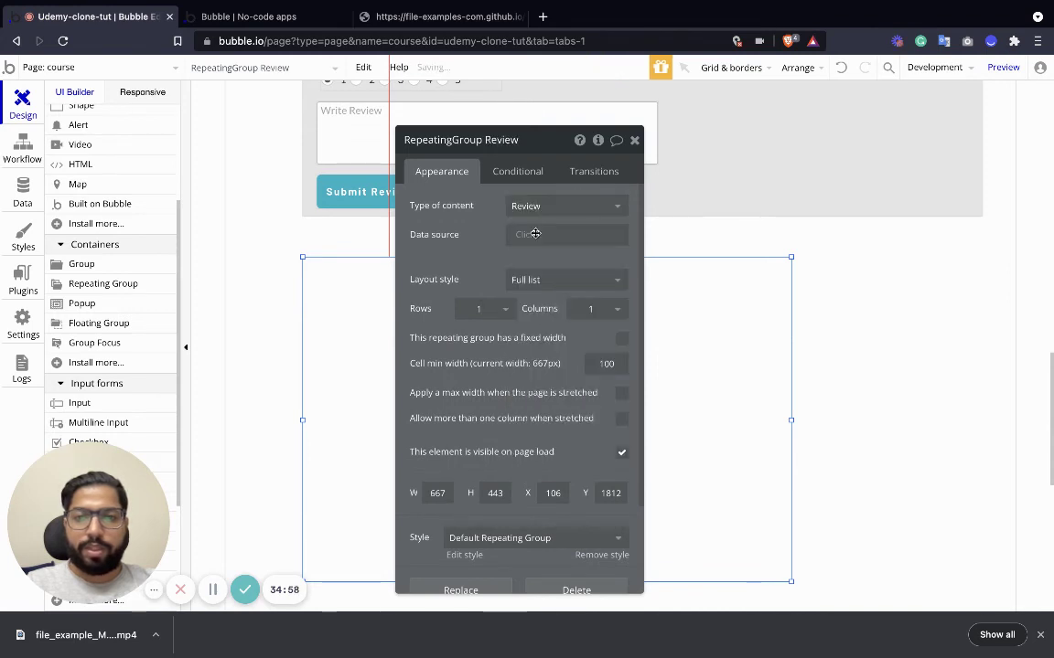
pyautogui.click(535, 234)
pyautogui.click(518, 311)
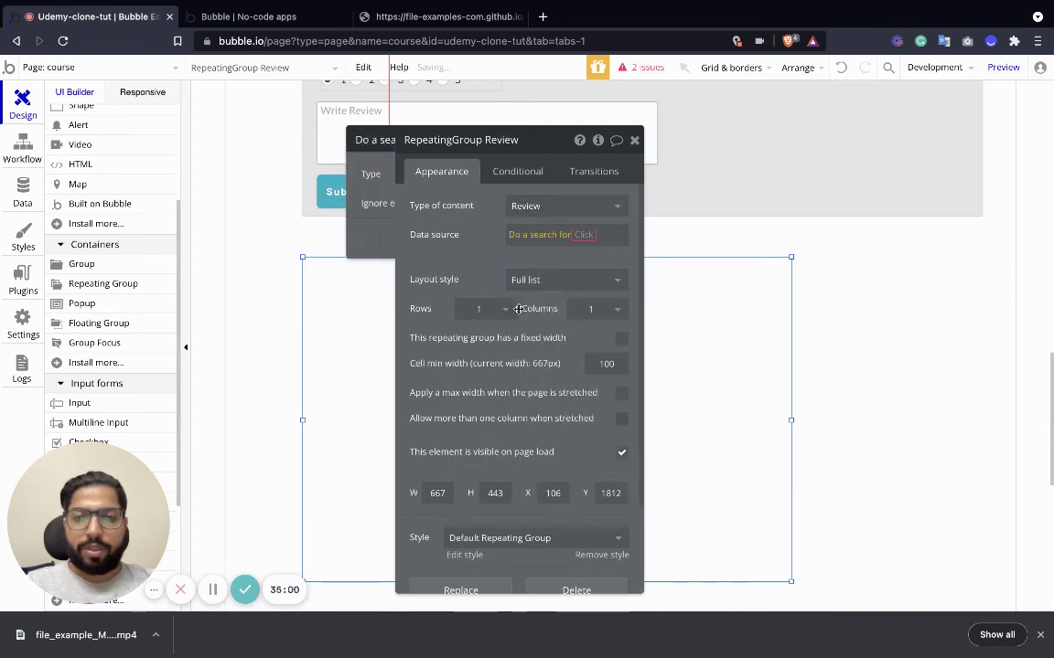
pyautogui.click(285, 241)
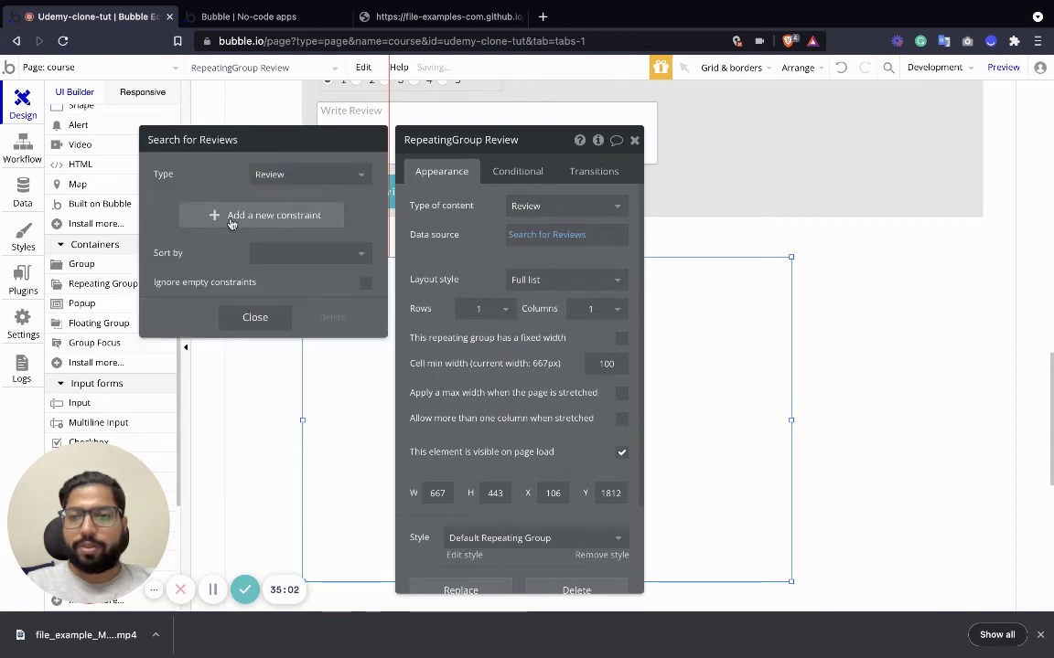
# Constrain the review search to Review Course = Current Page Course.
pyautogui.click(228, 214)
pyautogui.click(167, 209)
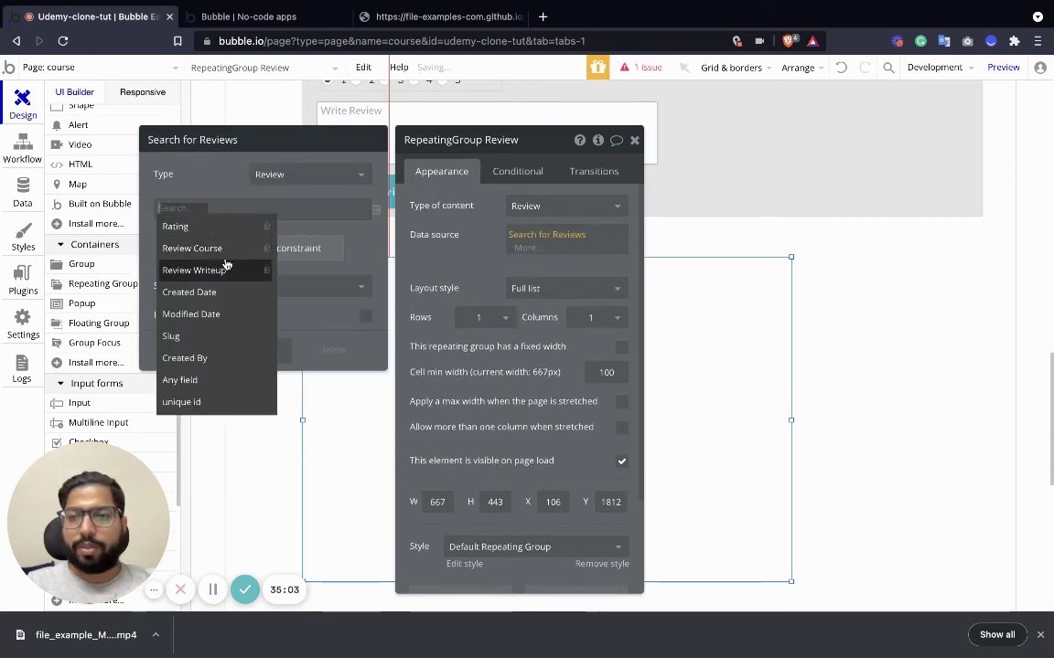
pyautogui.click(195, 249)
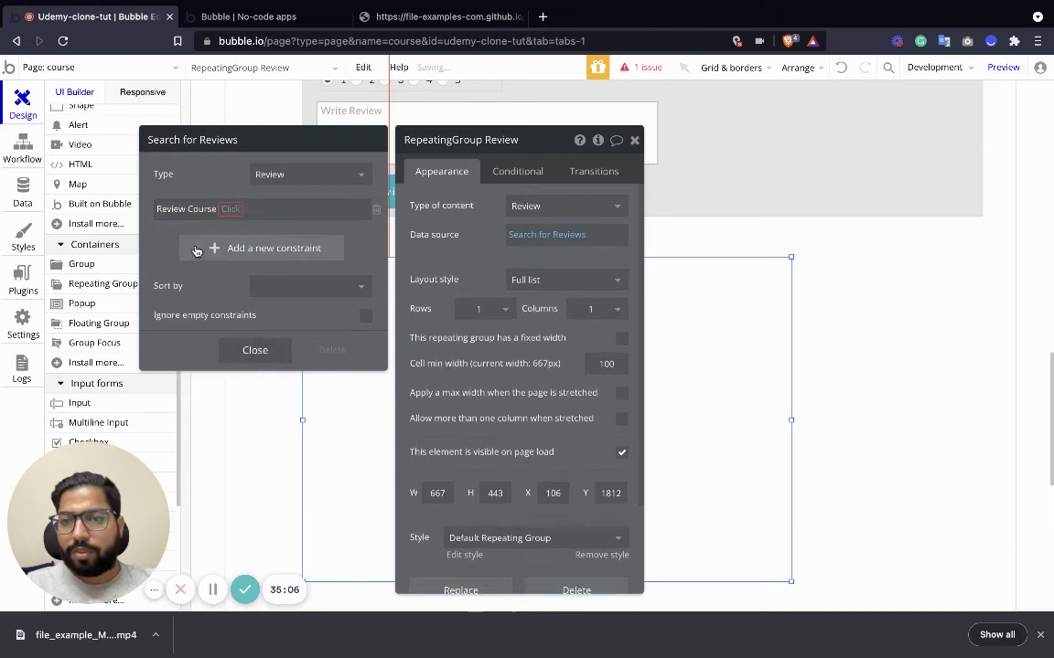
pyautogui.click(224, 209)
pyautogui.click(235, 230)
pyautogui.click(238, 210)
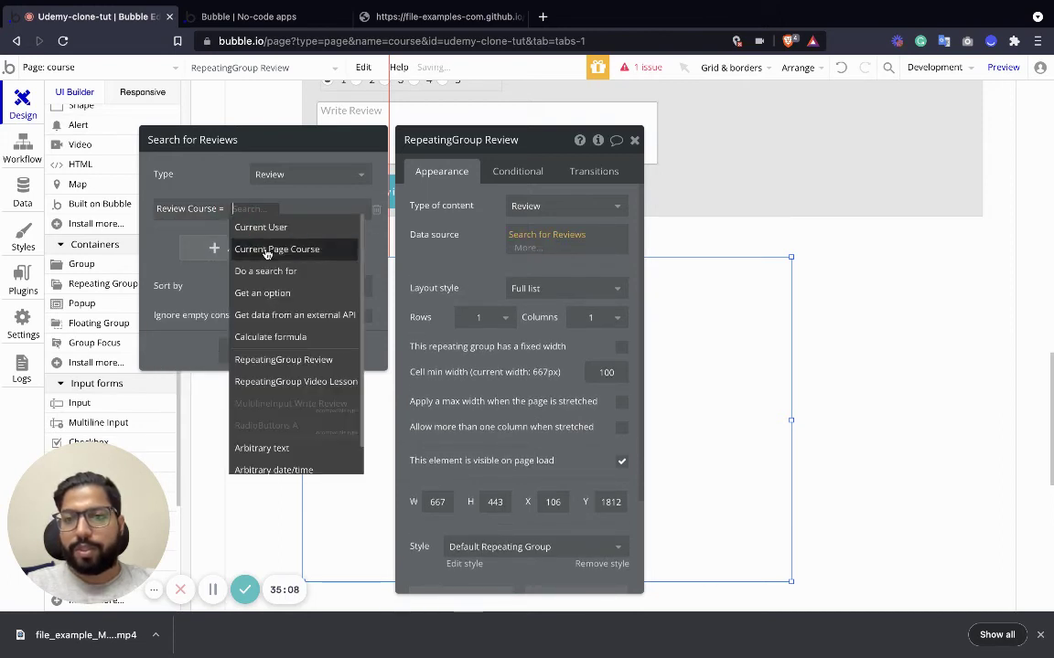
pyautogui.click(292, 257)
pyautogui.click(249, 348)
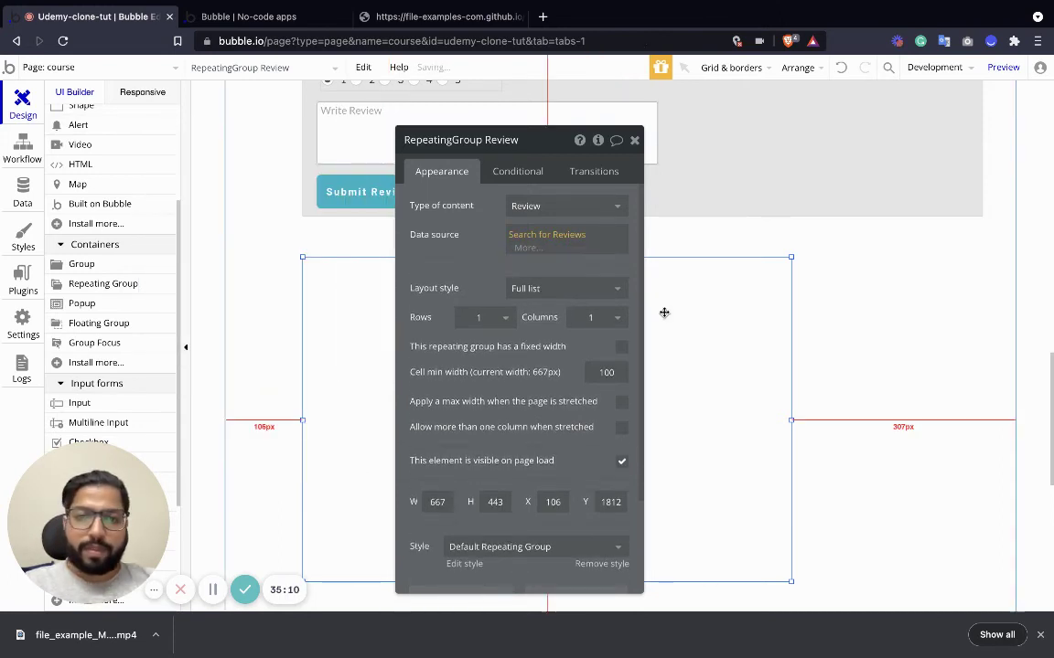
pyautogui.click(634, 141)
# Widen the Review repeating group to 864 px, undoing an accidental move.
pyautogui.moveTo(791, 419); pyautogui.dragTo(935, 420)
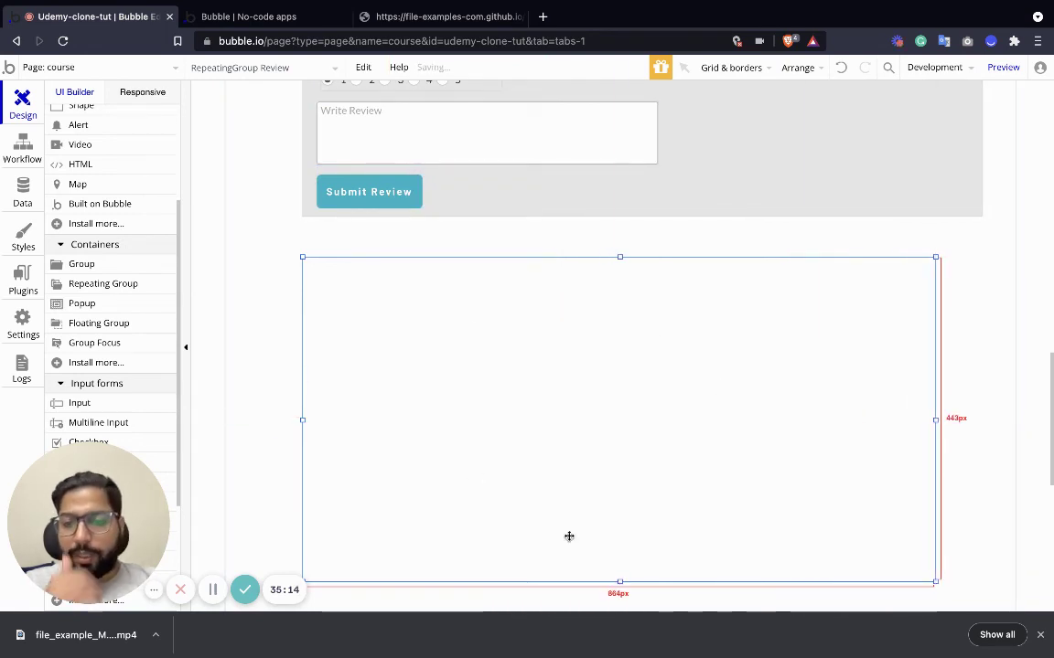
pyautogui.moveTo(623, 579); pyautogui.dragTo(621, 515)
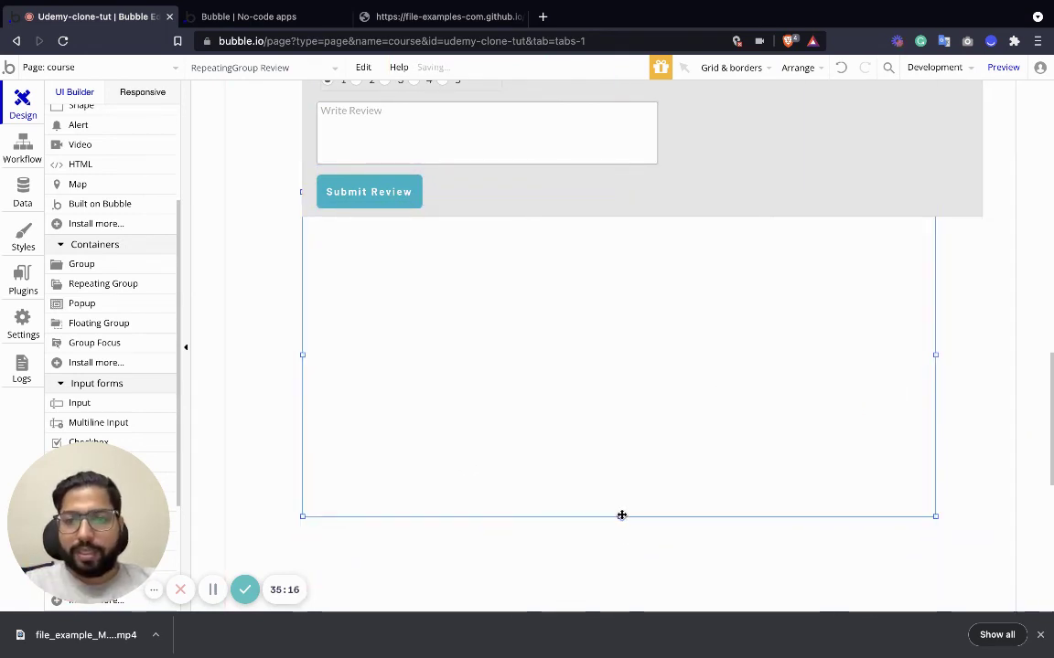
pyautogui.hotkey('ctrl', 'z')
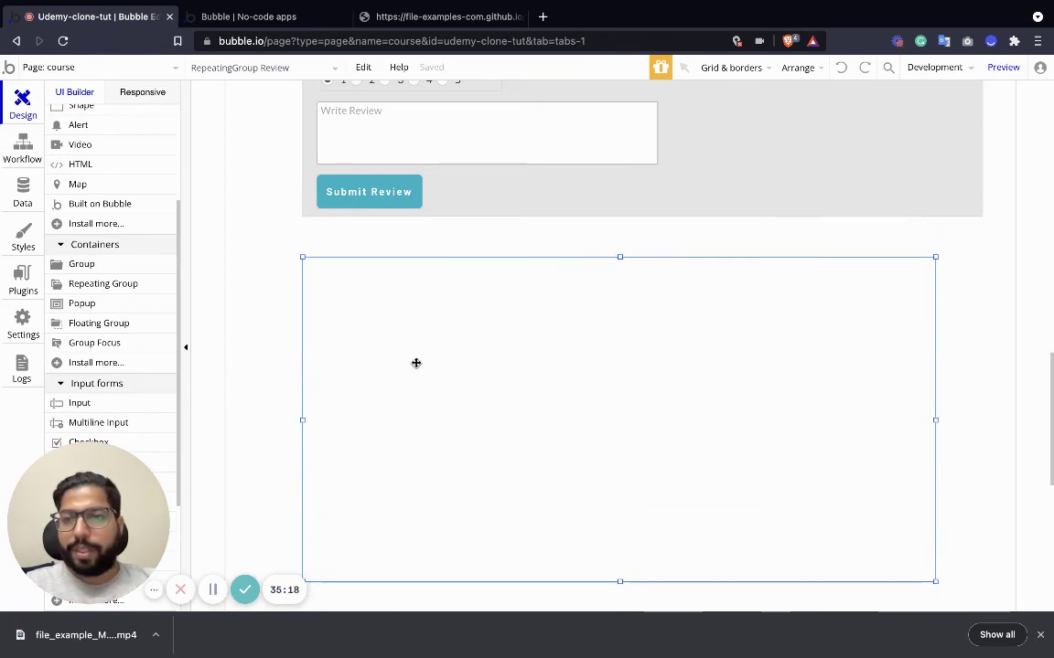
pyautogui.scroll(3, 99, 280)
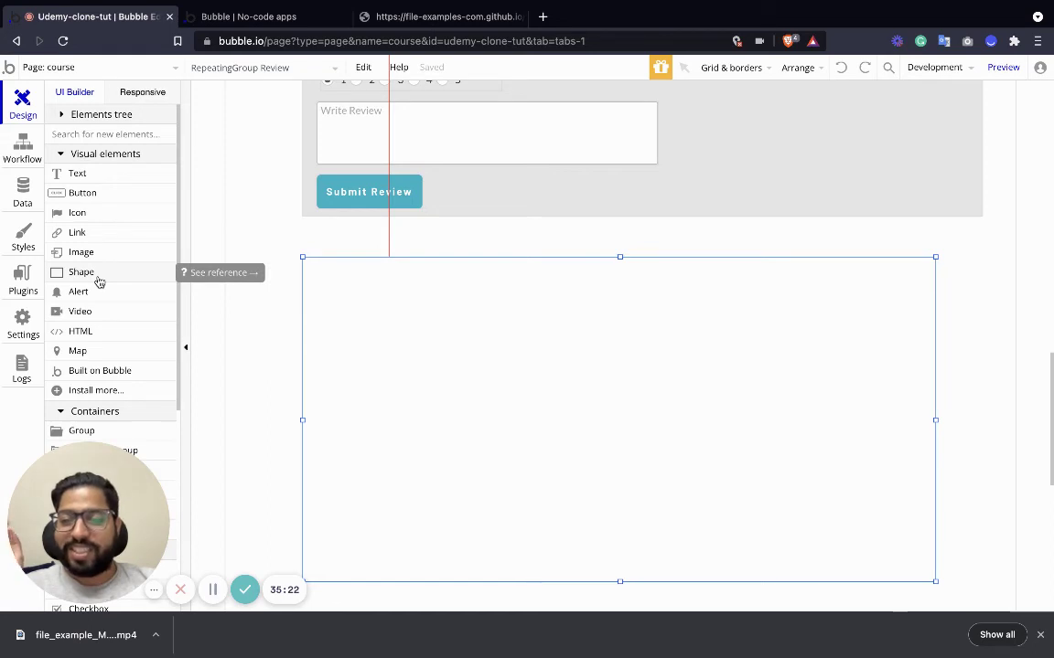
# Place a text box at the top-left of the review list, removing a mistaken Current User value.
pyautogui.click(102, 177)
pyautogui.click(377, 298)
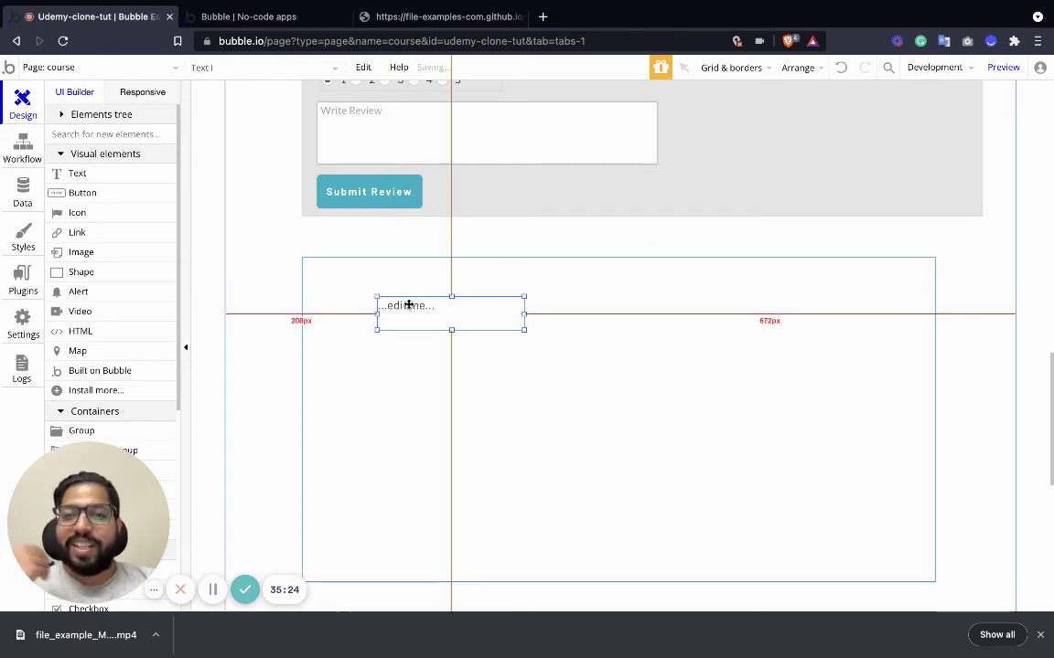
pyautogui.moveTo(409, 305); pyautogui.dragTo(353, 282)
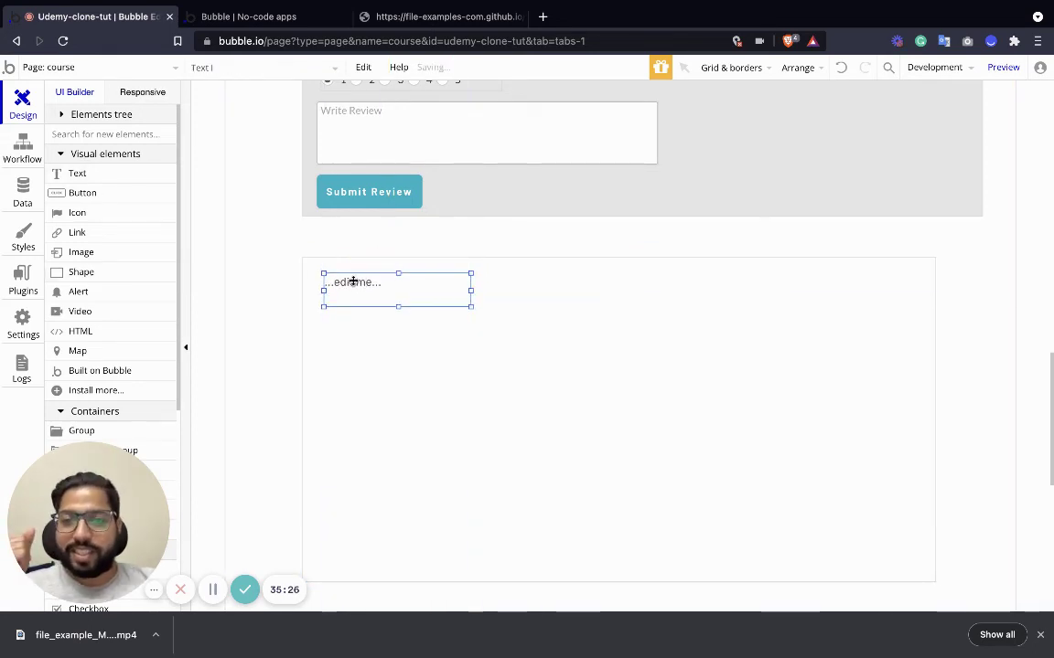
pyautogui.doubleClick(353, 282)
pyautogui.click(640, 215)
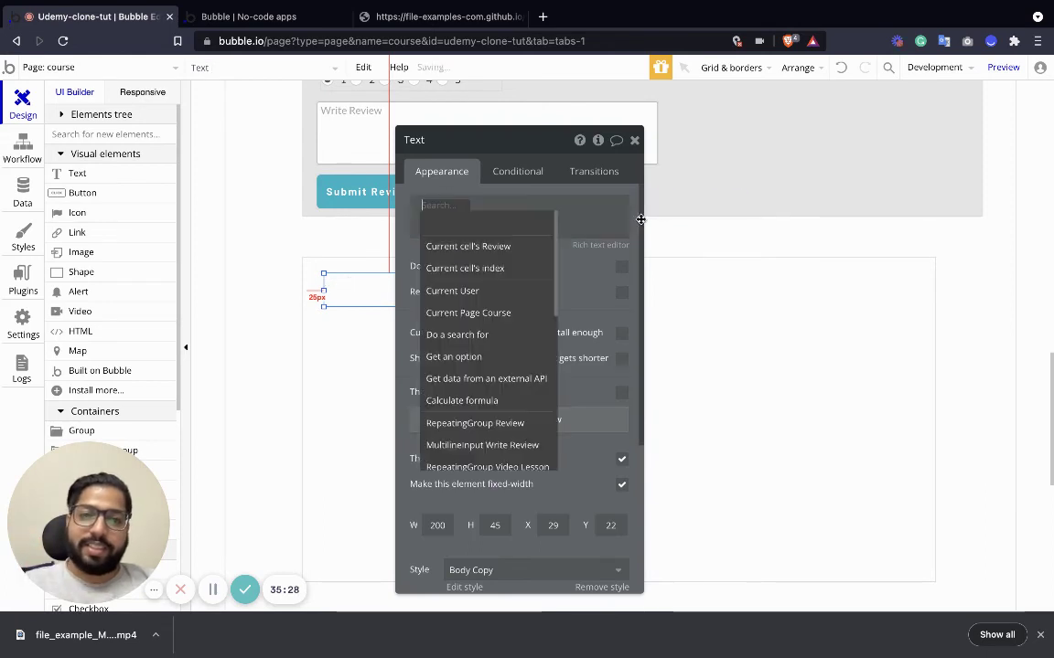
pyautogui.click(474, 293)
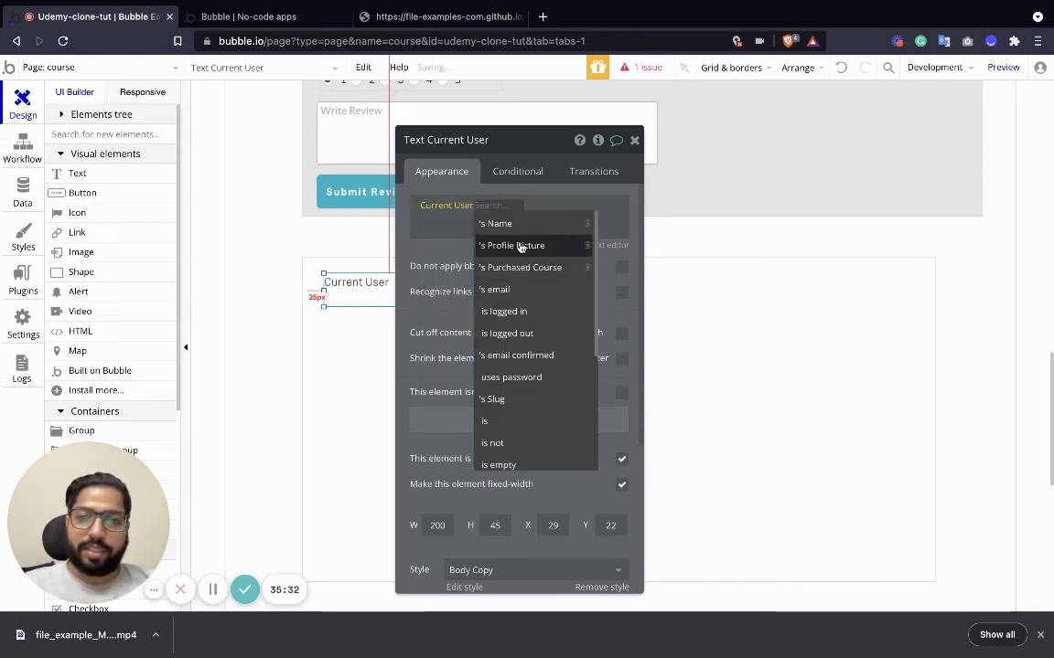
pyautogui.click(489, 207)
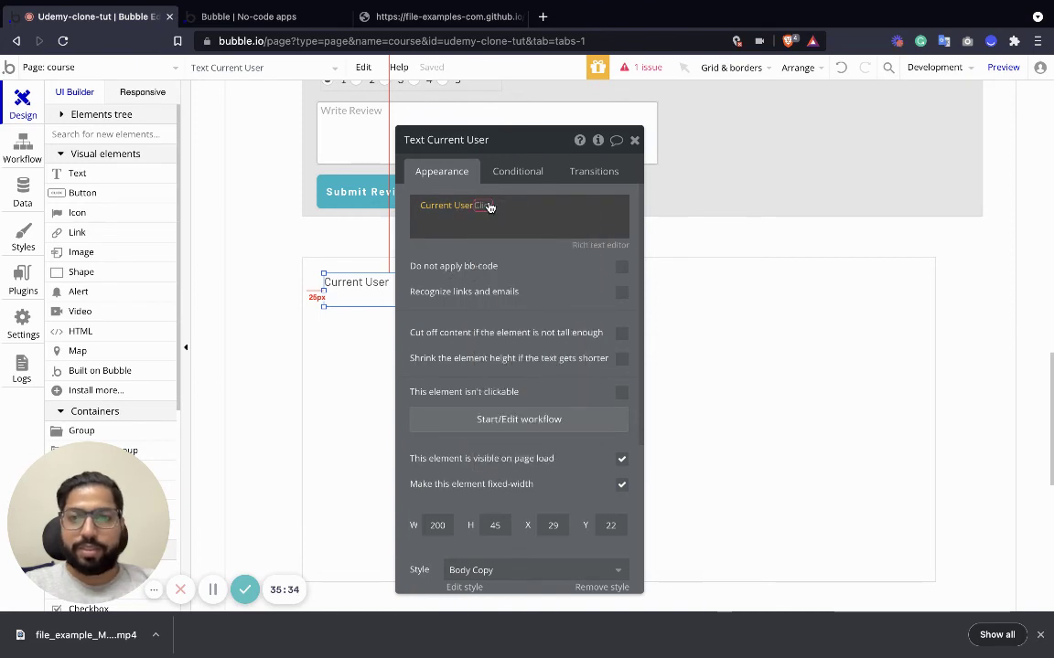
pyautogui.click(489, 206)
pyautogui.press('BackSpace')
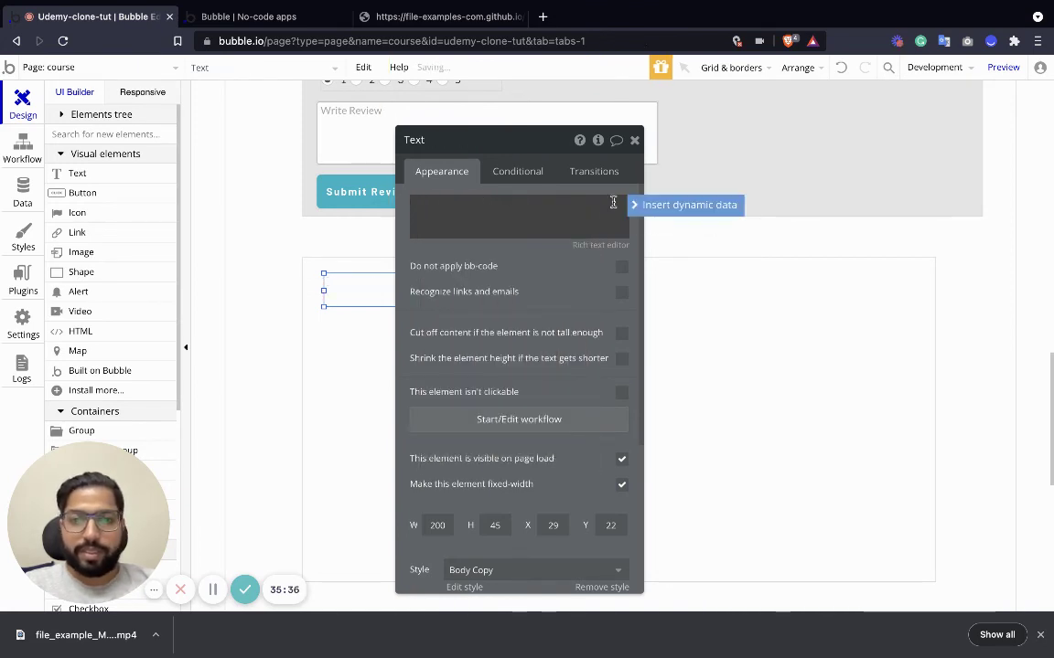
# Set the text to show Current cell's Review's Creator's Name.
pyautogui.click(636, 205)
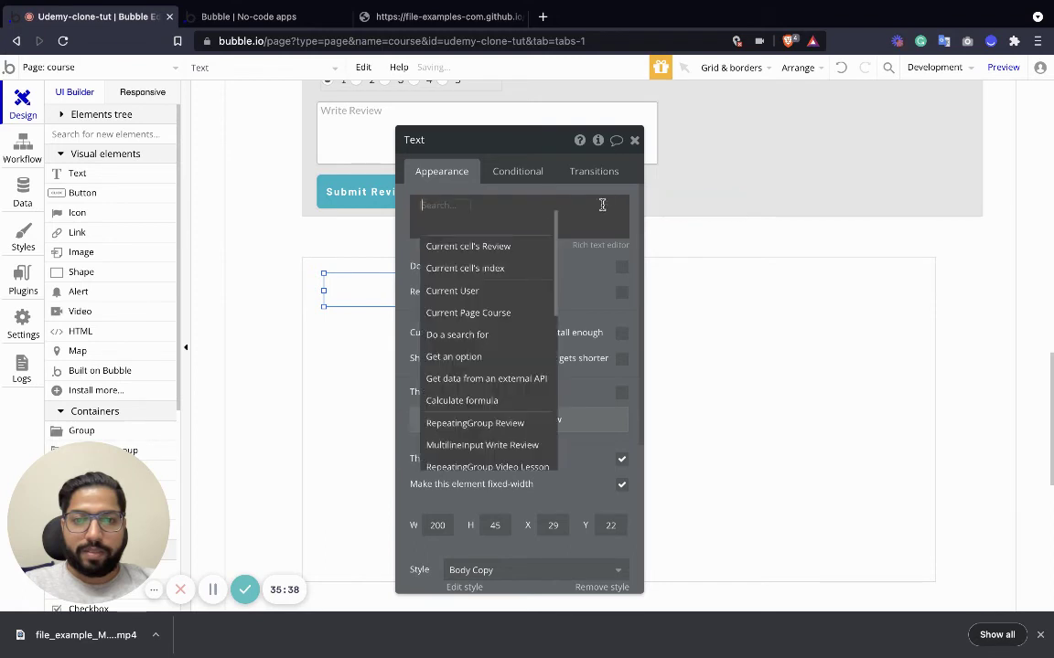
pyautogui.click(512, 244)
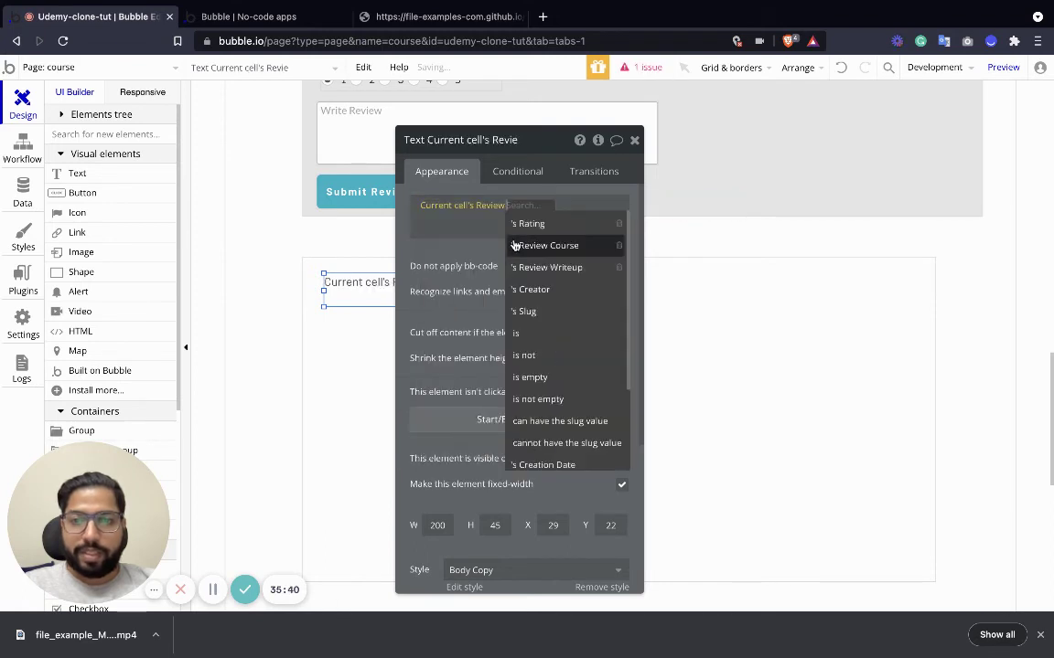
pyautogui.click(558, 289)
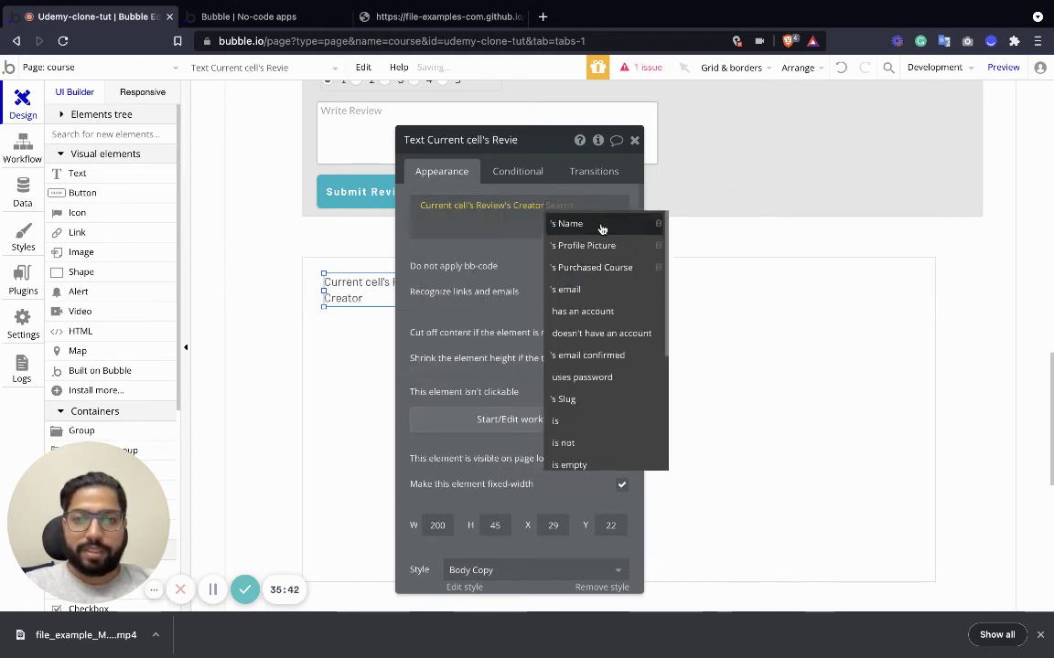
pyautogui.click(602, 225)
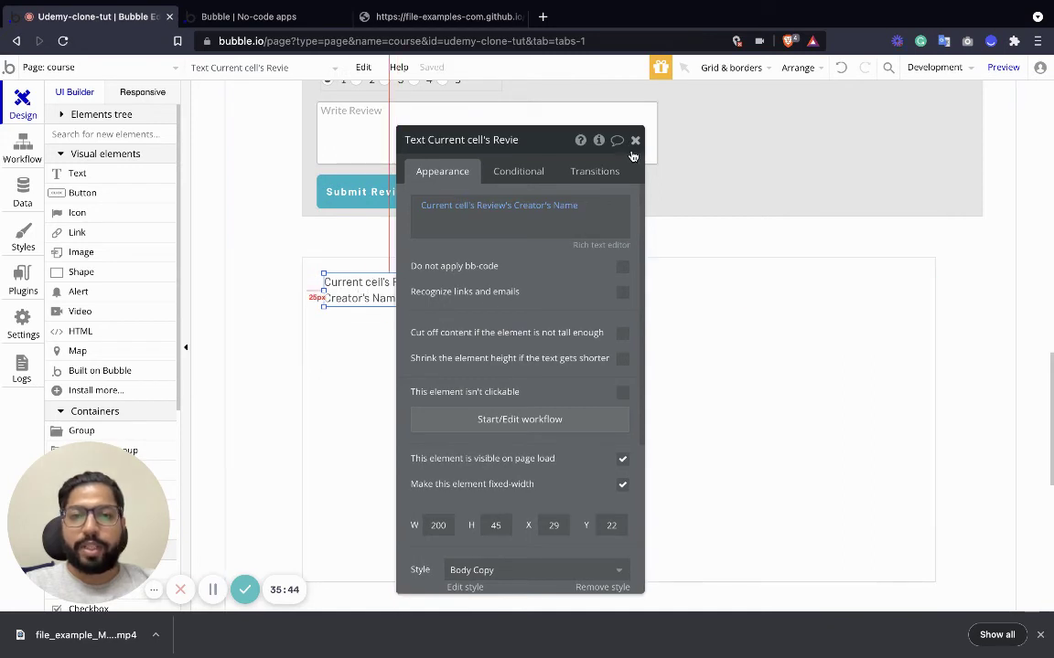
pyautogui.click(348, 330)
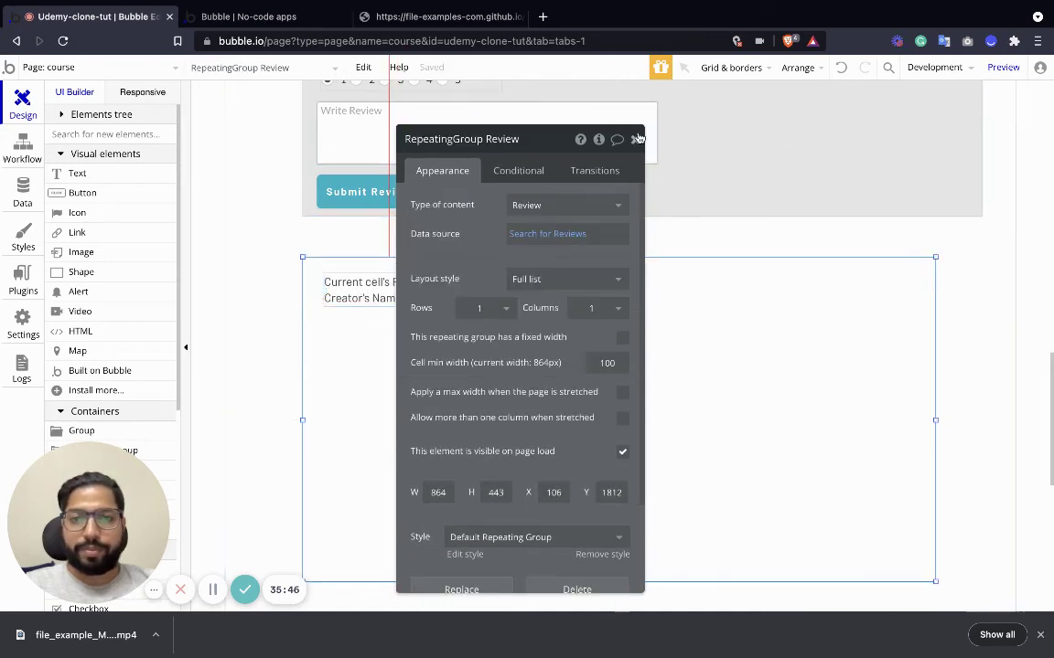
pyautogui.click(639, 138)
pyautogui.click(421, 291)
# Resize the name text to 275 px wide, paste a copy, and clear the copy's expression.
pyautogui.moveTo(470, 304)
pyautogui.mouseDown()
pyautogui.moveTo(526, 275)
pyautogui.moveTo(528, 293)
pyautogui.moveTo(467, 289)
pyautogui.moveTo(465, 305)
pyautogui.mouseUp()
pyautogui.hotkey('ctrl', 'c')
pyautogui.hotkey('ctrl', 'v')
pyautogui.doubleClick(464, 308)
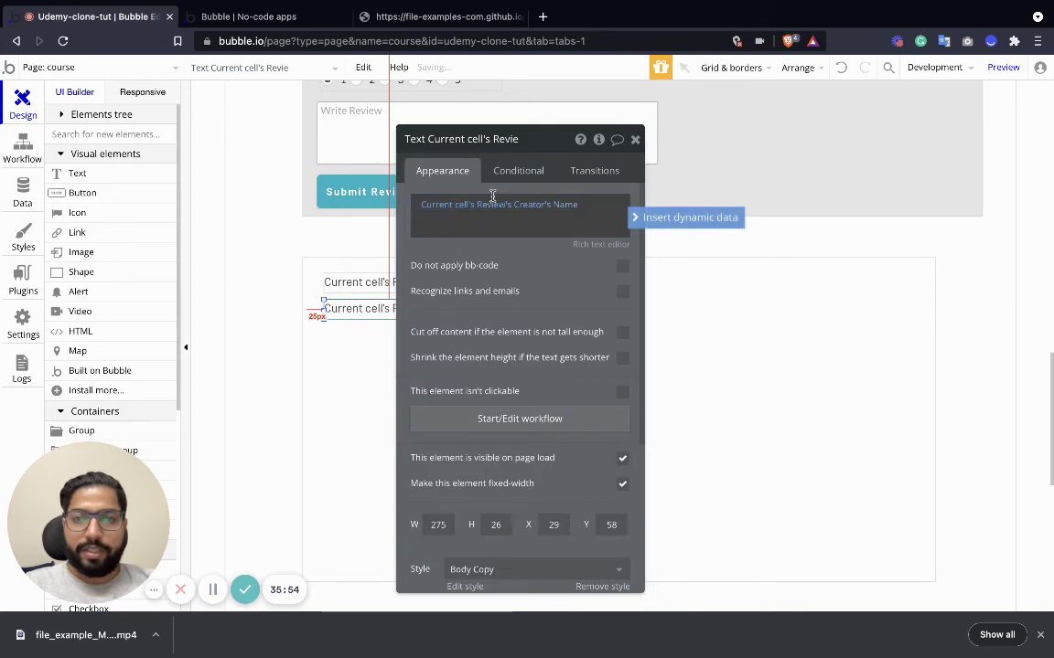
pyautogui.click(557, 209)
pyautogui.hotkey('ctrl', 'a')
pyautogui.press('BackSpace')
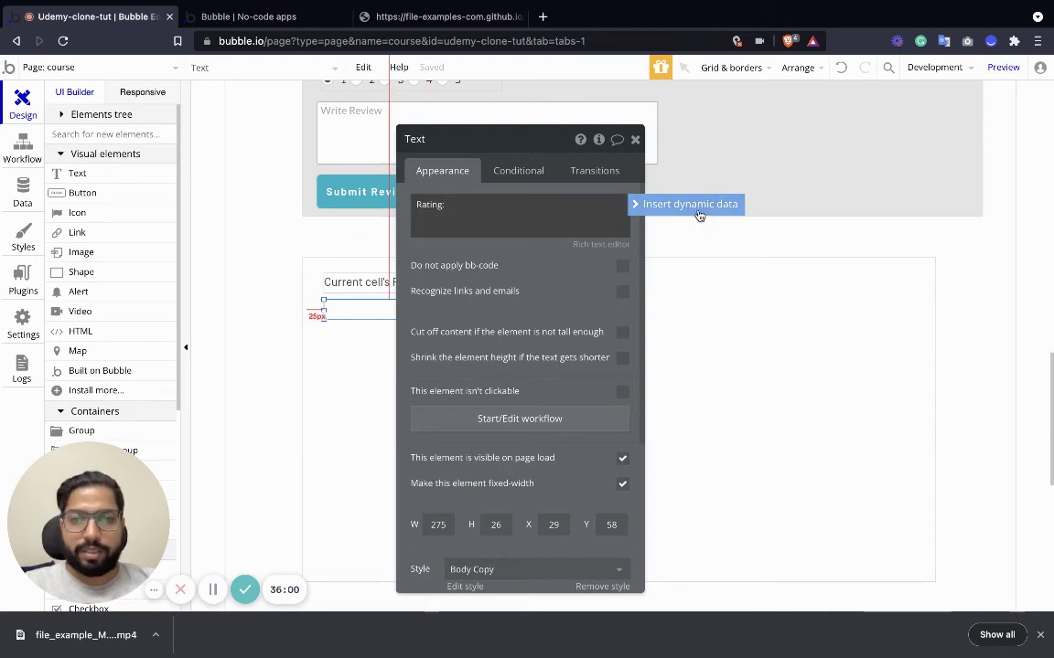
# Make the copy read 'Rating:' followed by Current cell's Review's Rating.
pyautogui.hotkey('ctrl', 'a')
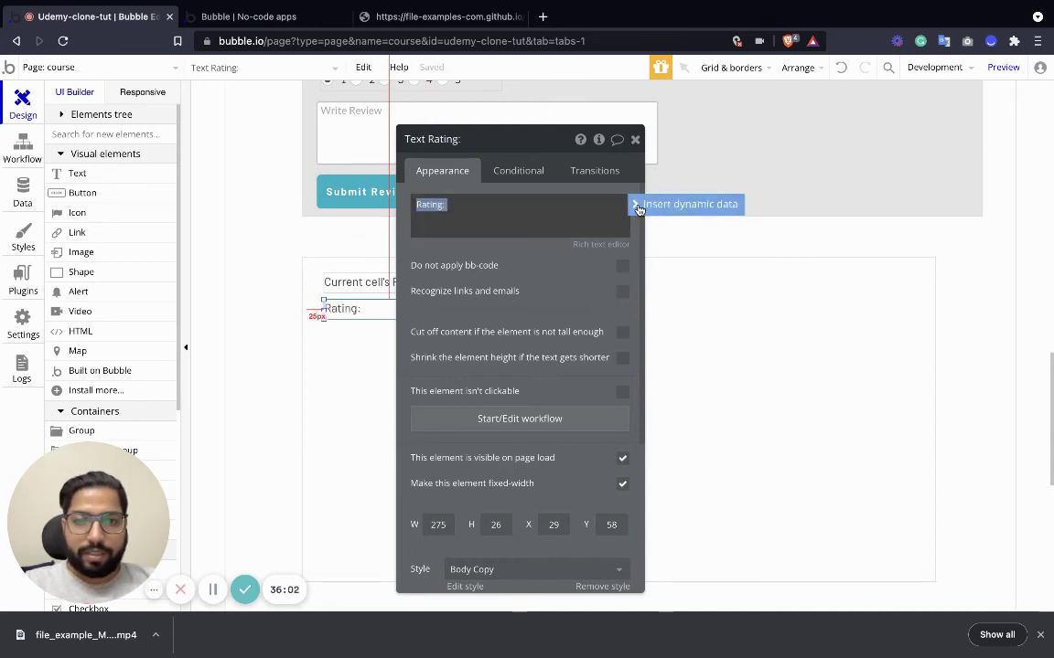
pyautogui.click(686, 204)
pyautogui.click(591, 217)
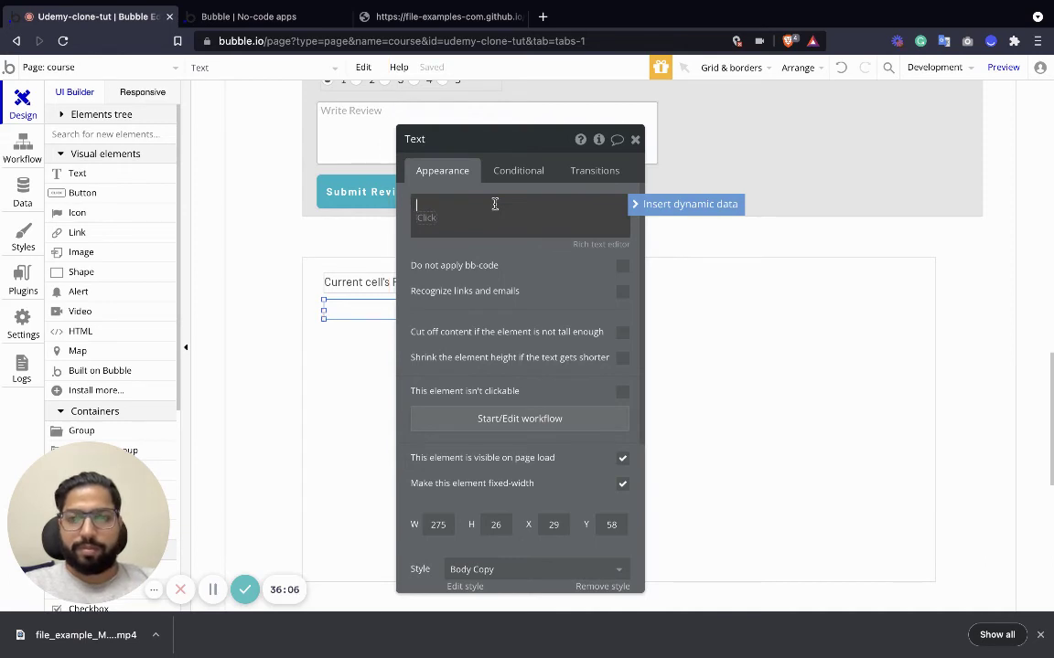
pyautogui.click(427, 217)
pyautogui.press('BackSpace')
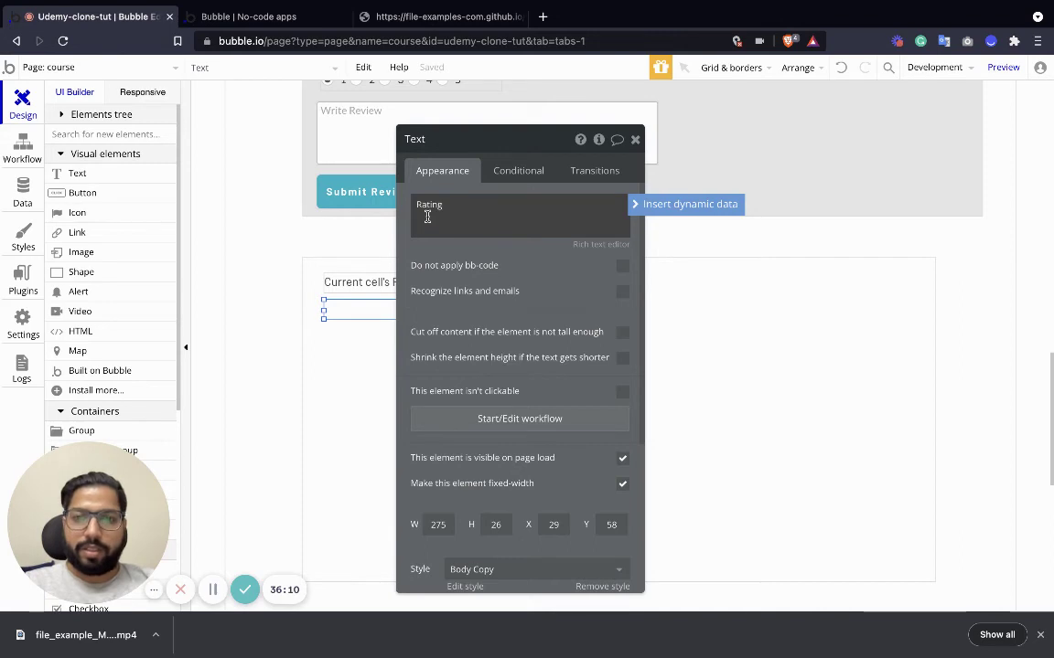
pyautogui.write('Rating:')
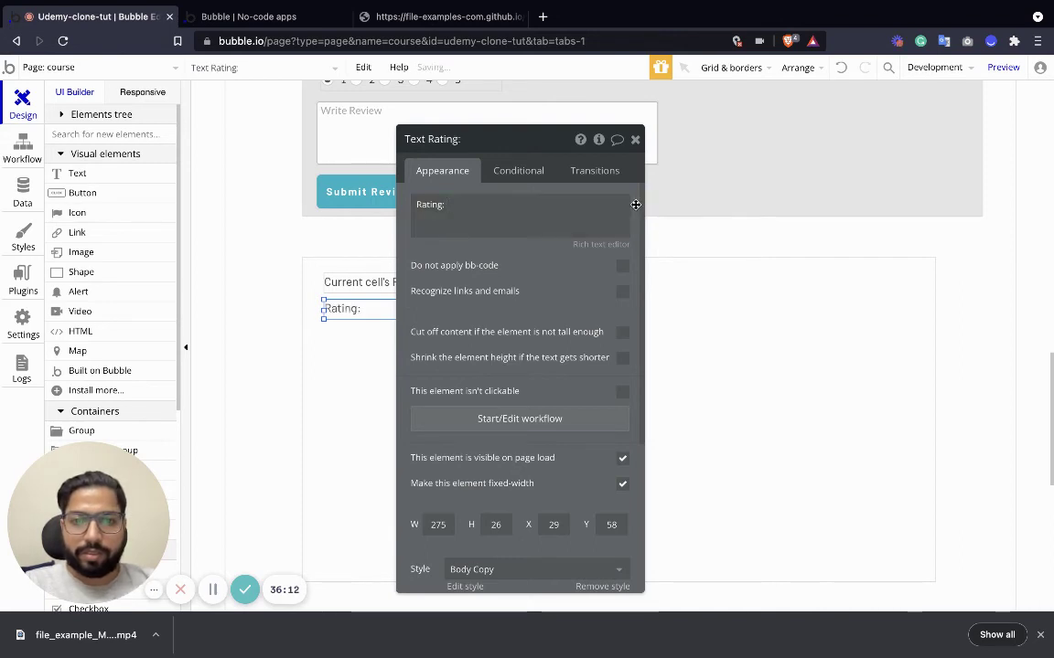
pyautogui.tripleClick(603, 205)
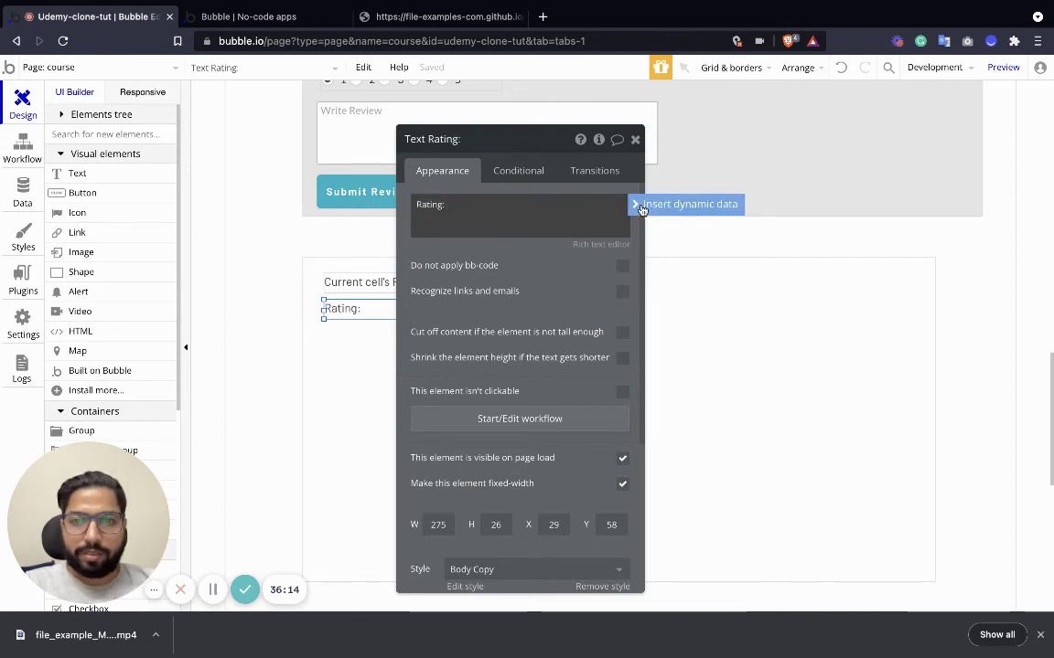
pyautogui.click(640, 204)
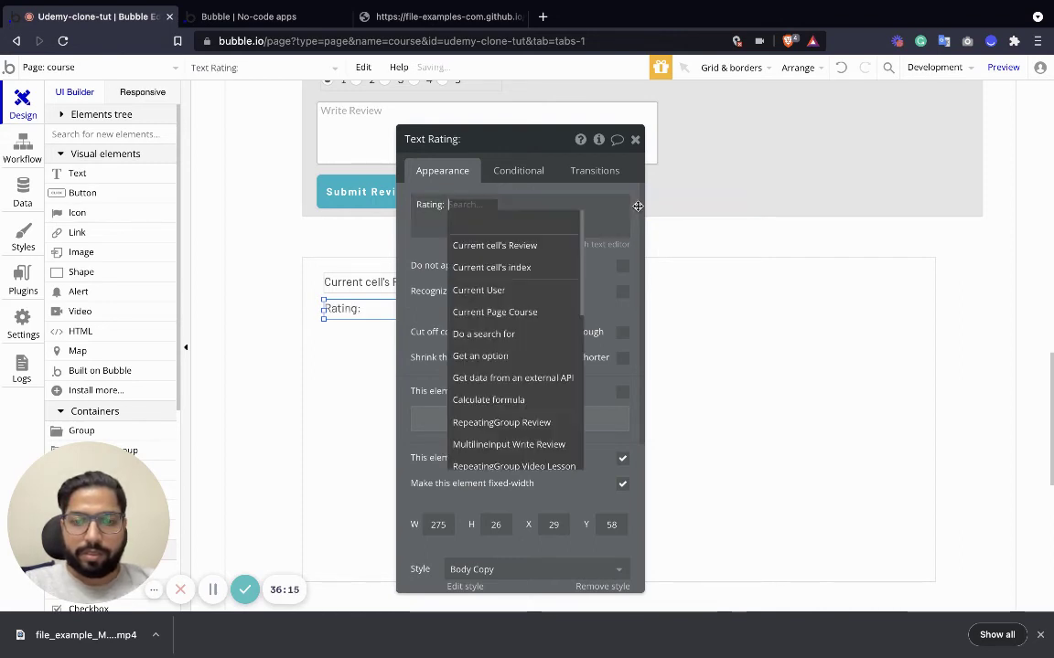
pyautogui.click(514, 245)
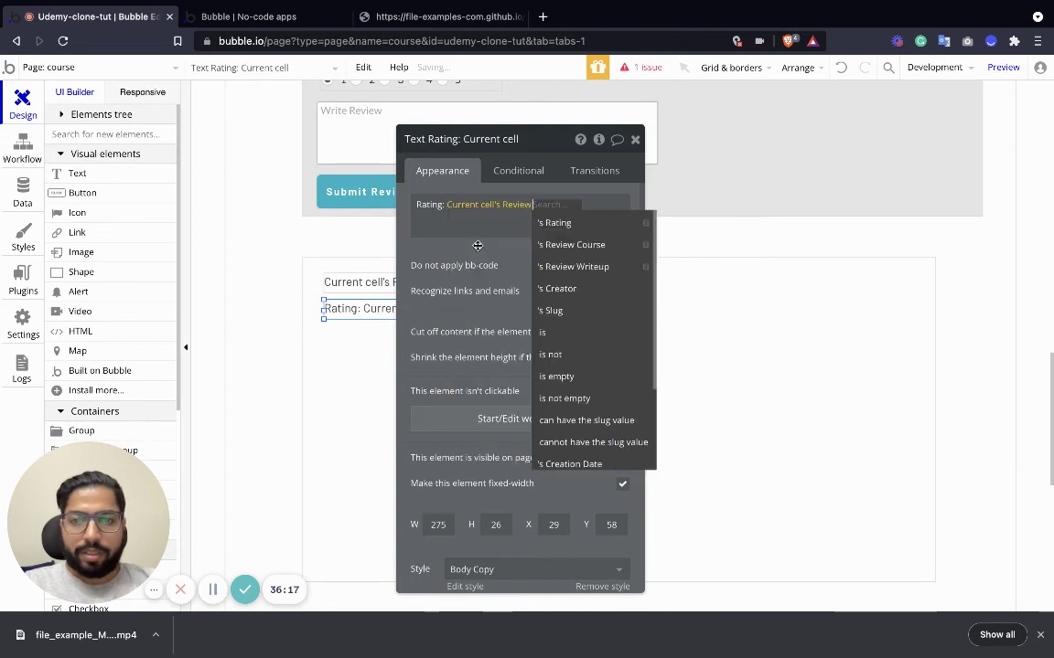
pyautogui.click(556, 223)
pyautogui.click(527, 228)
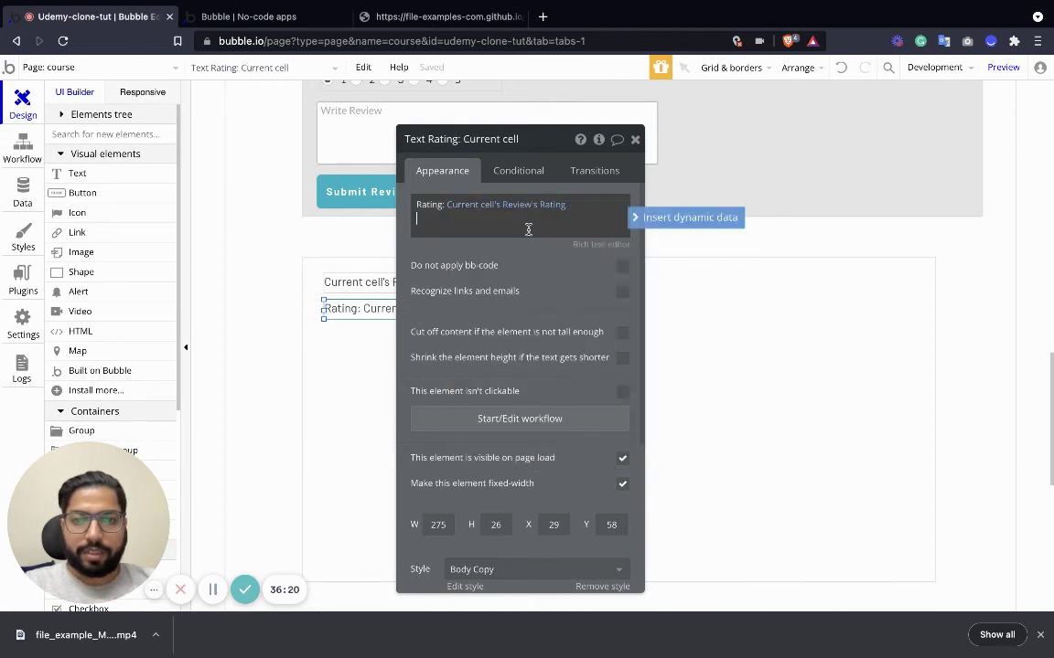
# Append a star emoji after the rating value.
pyautogui.doubleClick(585, 205)
pyautogui.click(578, 210)
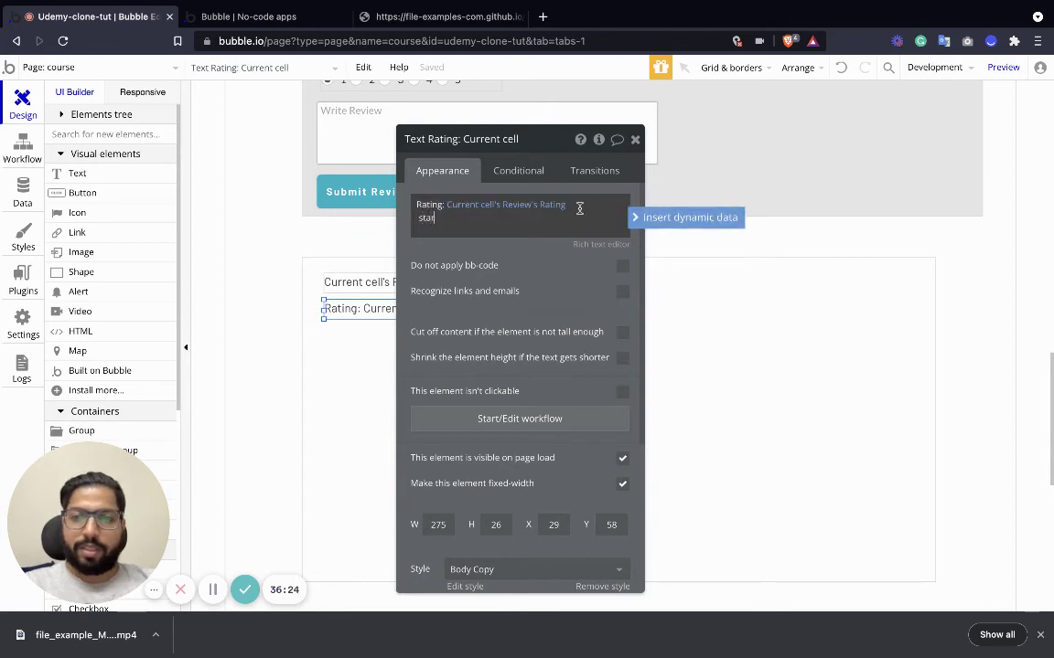
pyautogui.press('BackSpace')
pyautogui.press('BackSpace')
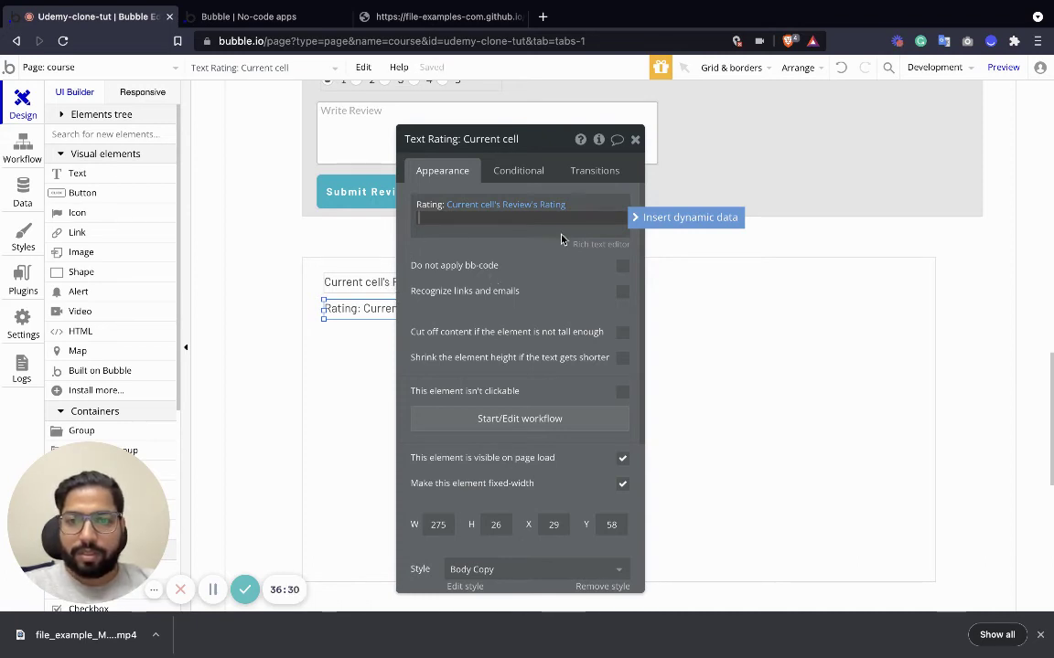
pyautogui.hotkey('ctrl', 'v')
pyautogui.click(636, 140)
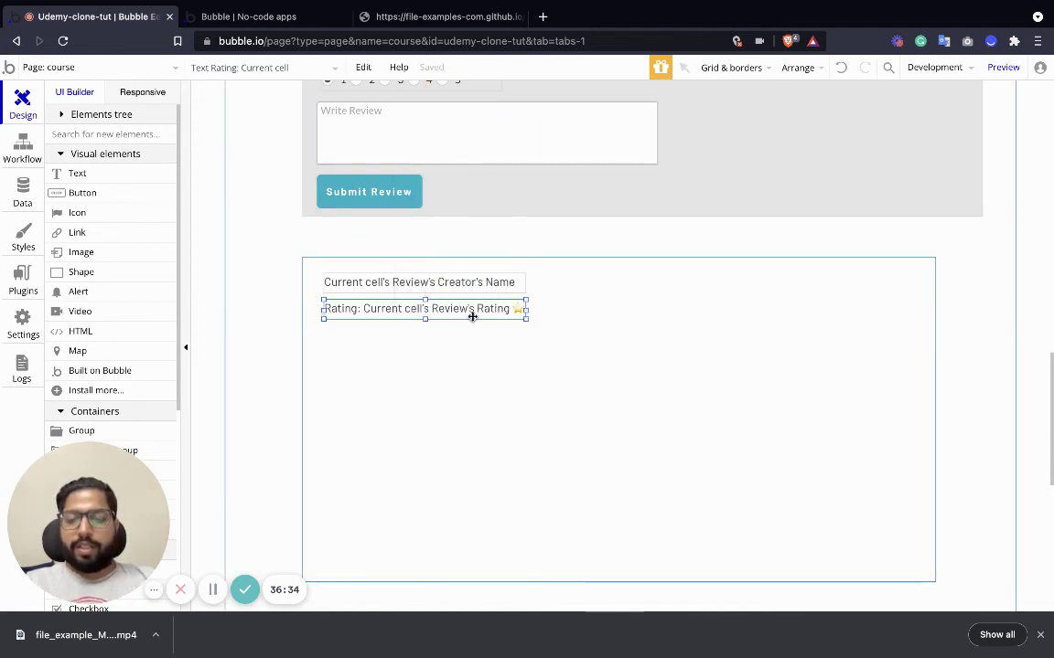
# Duplicate the Rating text and place the copy below the original.
pyautogui.hotkey('ctrl', 'c')
pyautogui.hotkey('ctrl', 'v')
pyautogui.moveTo(470, 322); pyautogui.dragTo(884, 398)
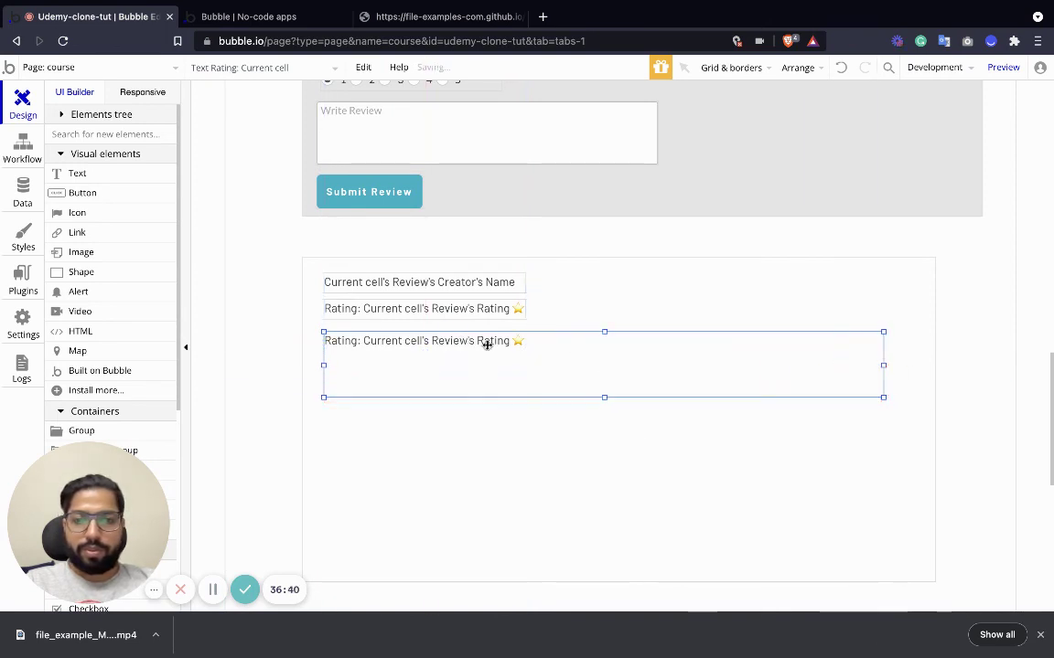
# Replace the copied text's content with Current cell's Review's Review Writeup.
pyautogui.doubleClick(487, 341)
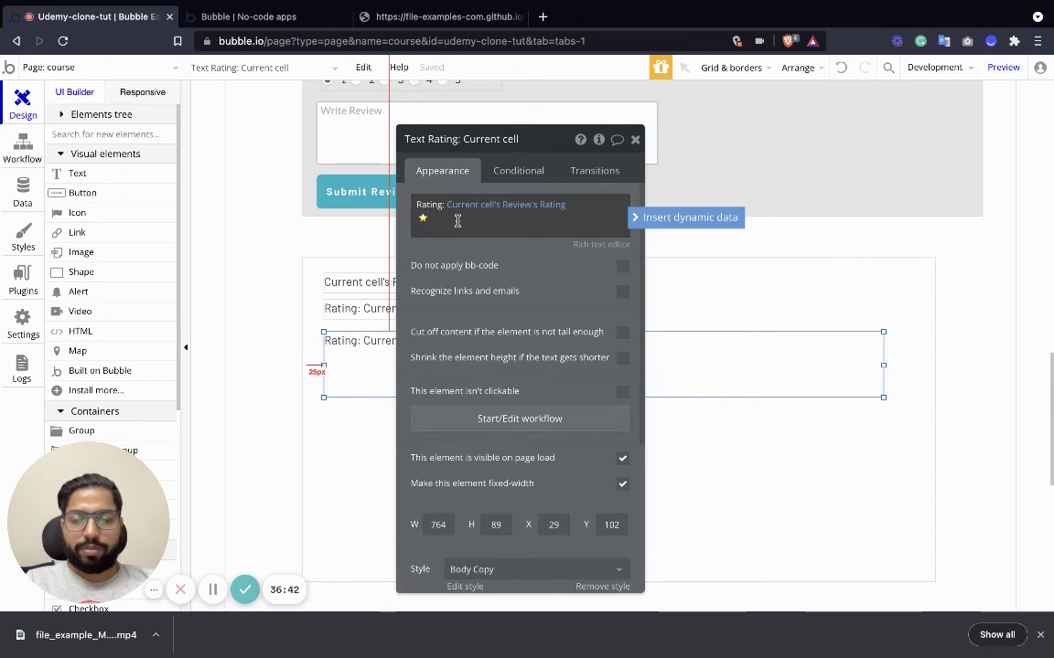
pyautogui.click(458, 221)
pyautogui.hotkey('ctrl', 'a')
pyautogui.press('BackSpace')
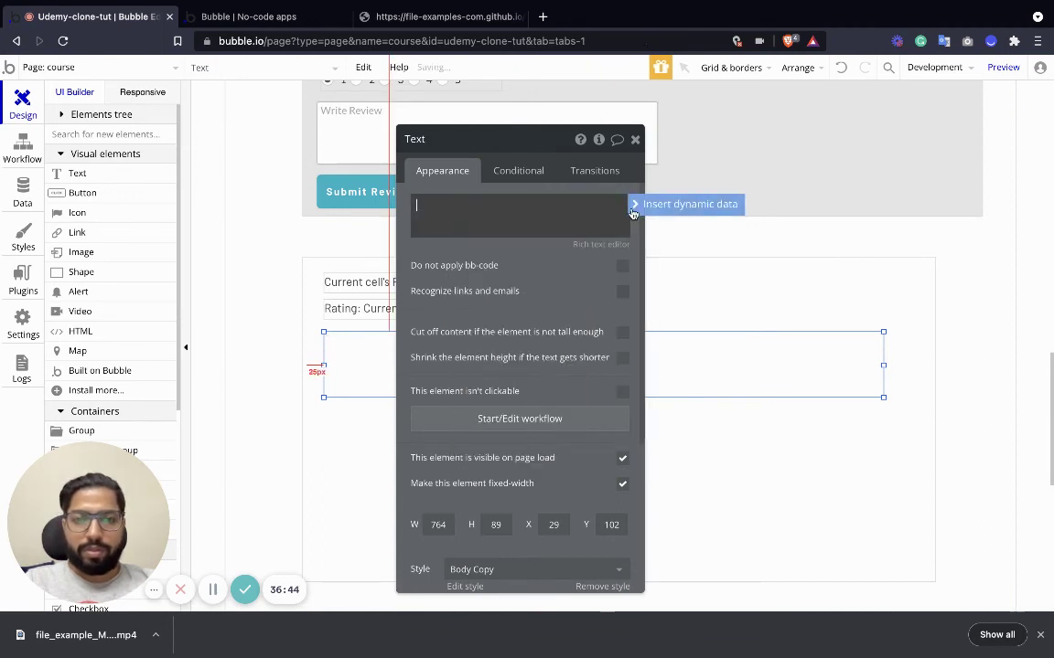
pyautogui.click(640, 205)
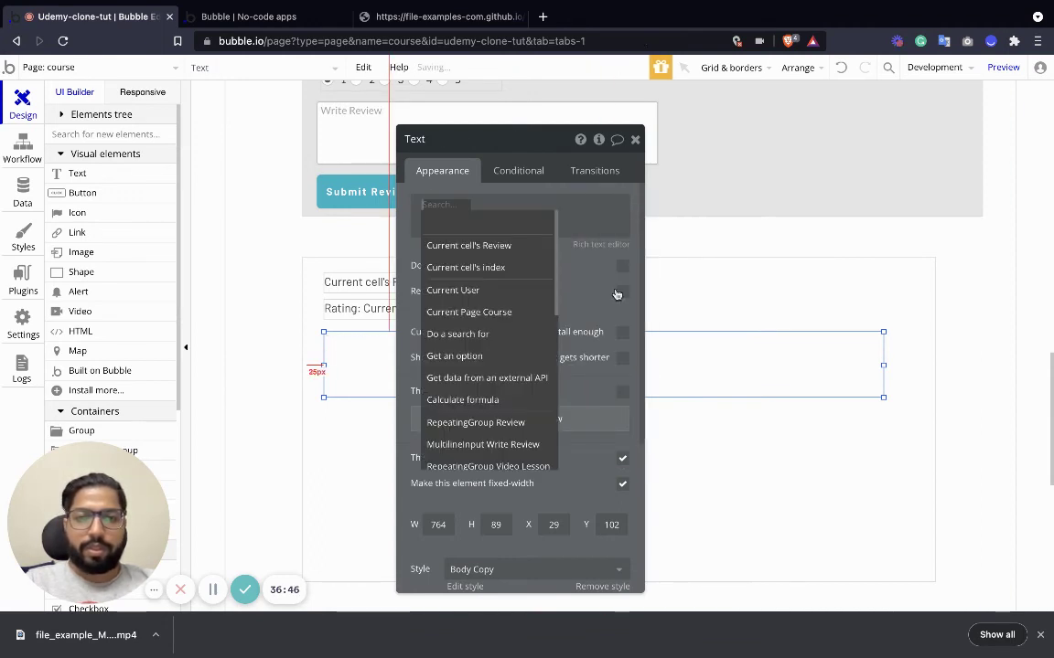
pyautogui.click(502, 245)
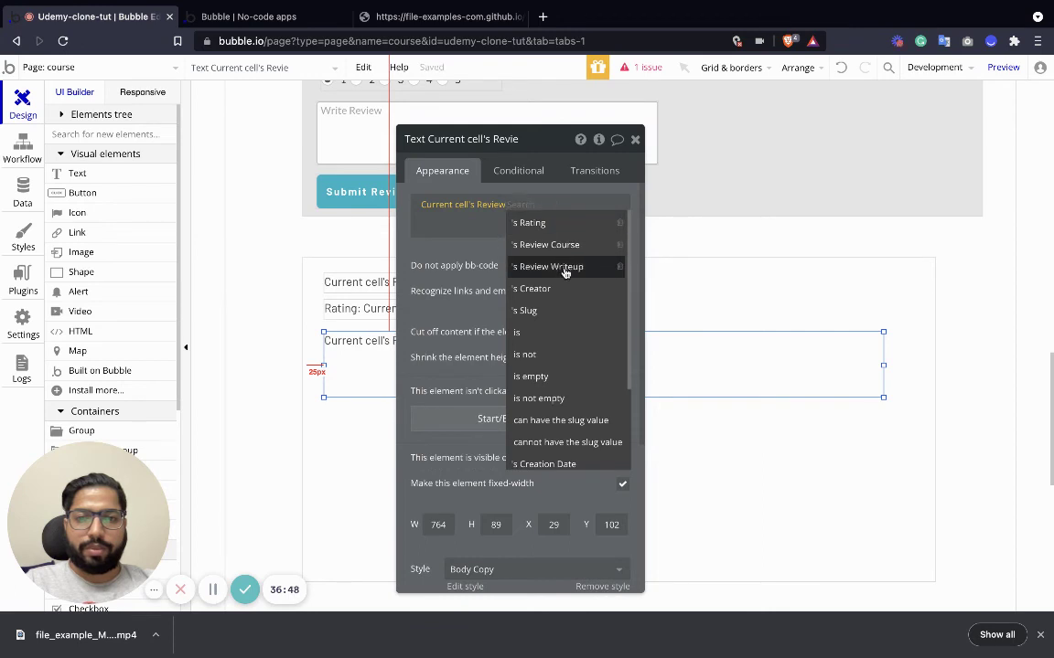
pyautogui.click(609, 267)
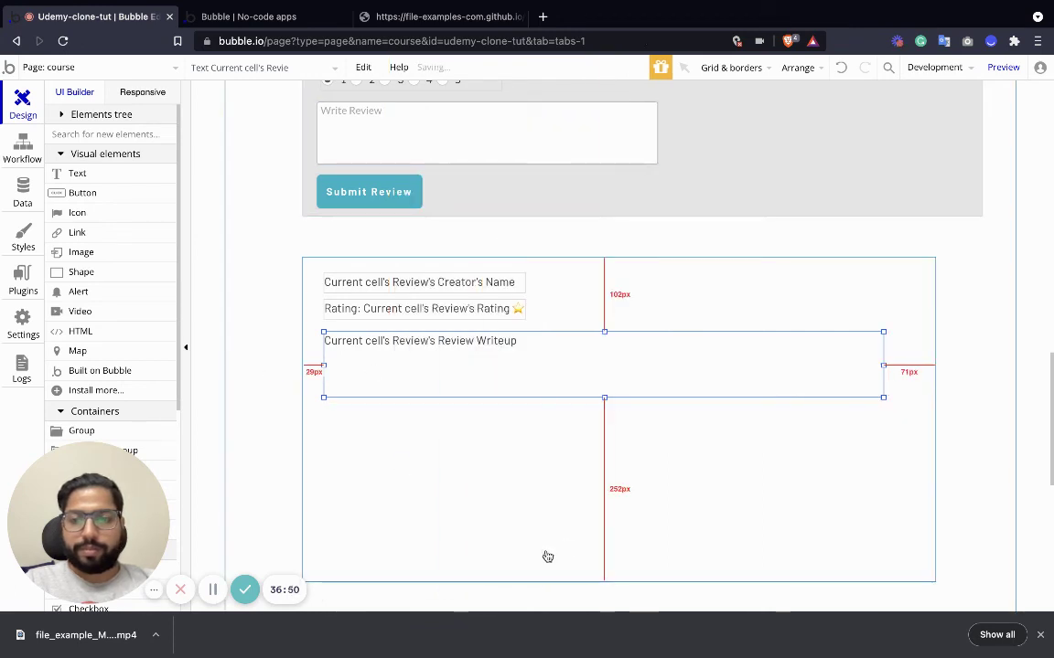
# Shorten the reviews repeating group and shift the creator's name text to the right.
pyautogui.click(626, 574)
pyautogui.moveTo(619, 582); pyautogui.dragTo(616, 415)
pyautogui.moveTo(406, 289); pyautogui.dragTo(464, 281)
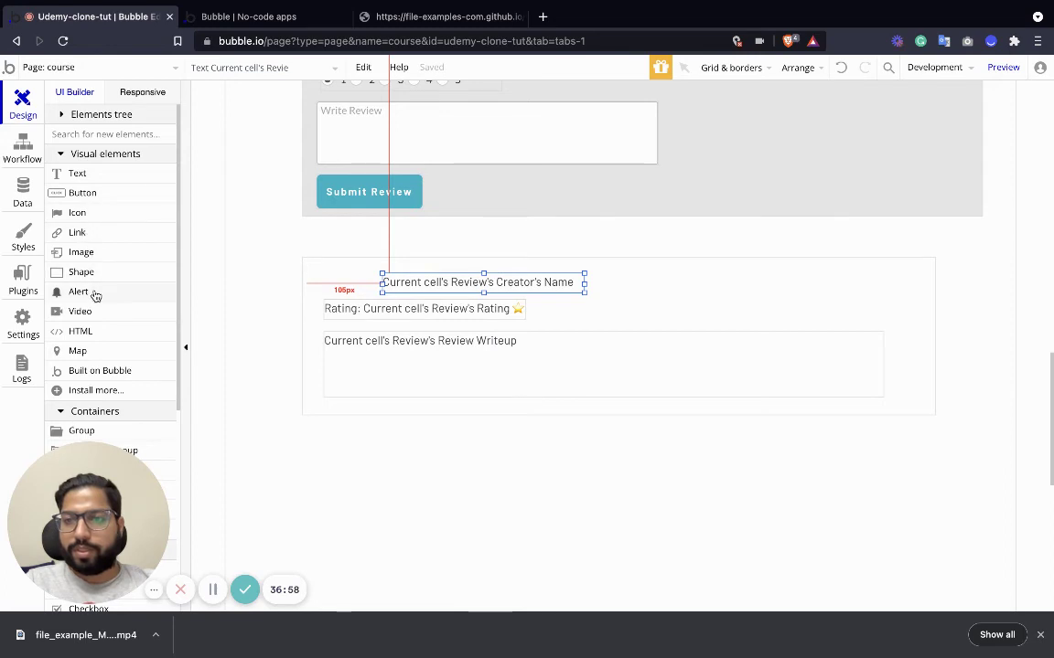
# Make the reviews repeating group taller and add an image of about 42x43 px to the review cell.
pyautogui.scroll(-1, 65, 224)
pyautogui.click(704, 379)
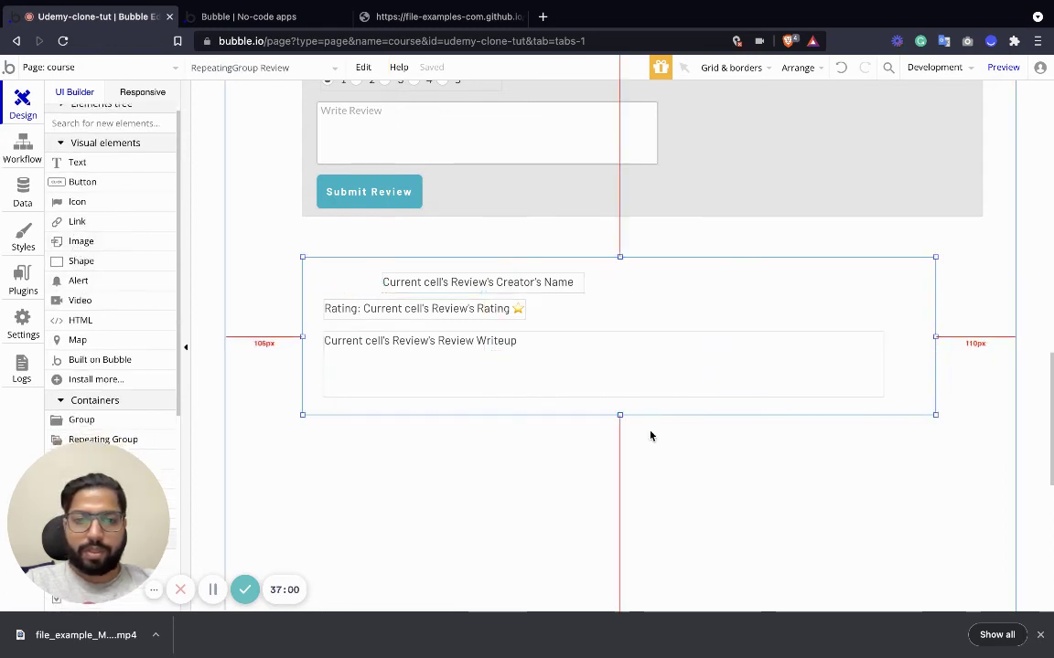
pyautogui.moveTo(619, 416); pyautogui.dragTo(619, 549)
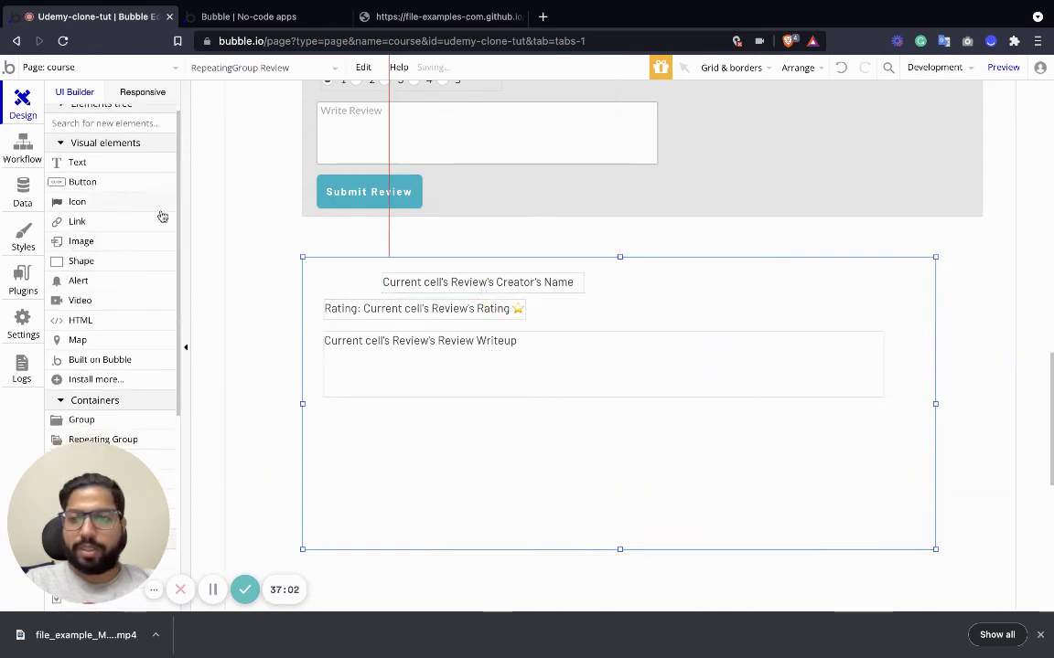
pyautogui.moveTo(77, 250); pyautogui.dragTo(498, 338)
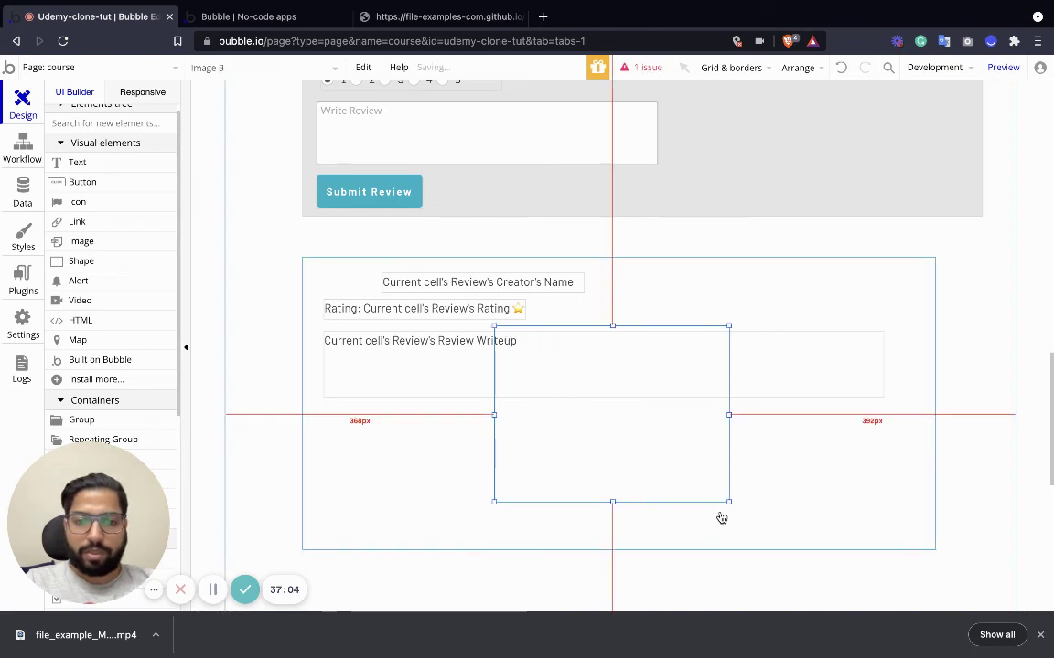
pyautogui.moveTo(729, 503); pyautogui.dragTo(340, 283)
# Move the rating and writeup down, place the creator's name beside the image, and adjust the image height.
pyautogui.click(387, 315)
pyautogui.keyDown('shift'); pyautogui.click(418, 342); pyautogui.keyUp('shift')
pyautogui.moveTo(423, 313); pyautogui.dragTo(422, 326)
pyautogui.moveTo(413, 282); pyautogui.dragTo(405, 288)
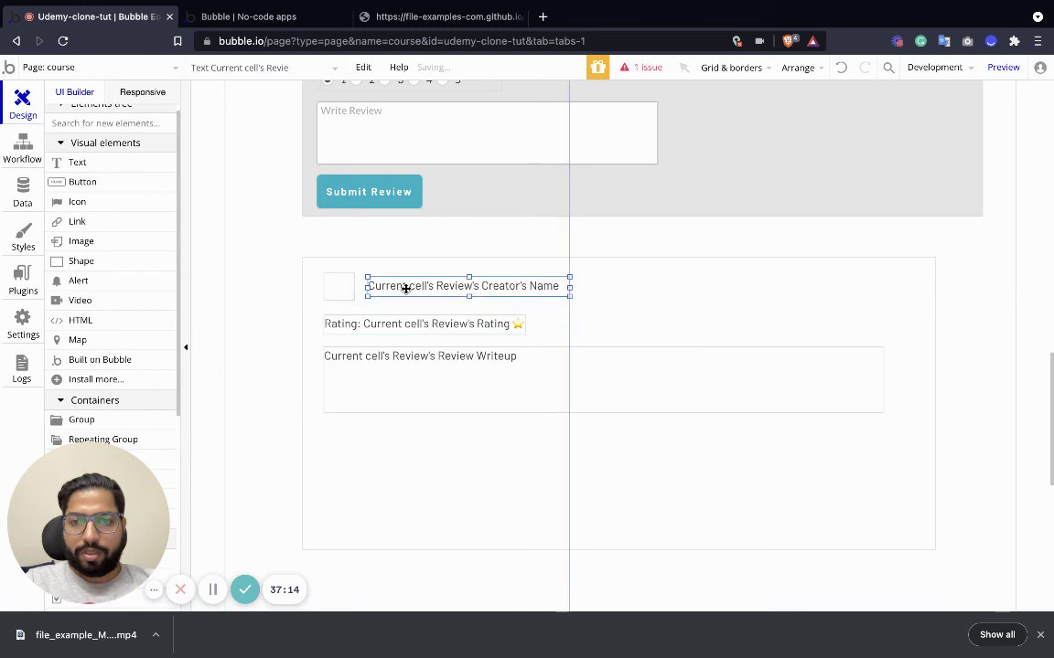
pyautogui.click(341, 287)
pyautogui.moveTo(340, 300); pyautogui.dragTo(340, 302)
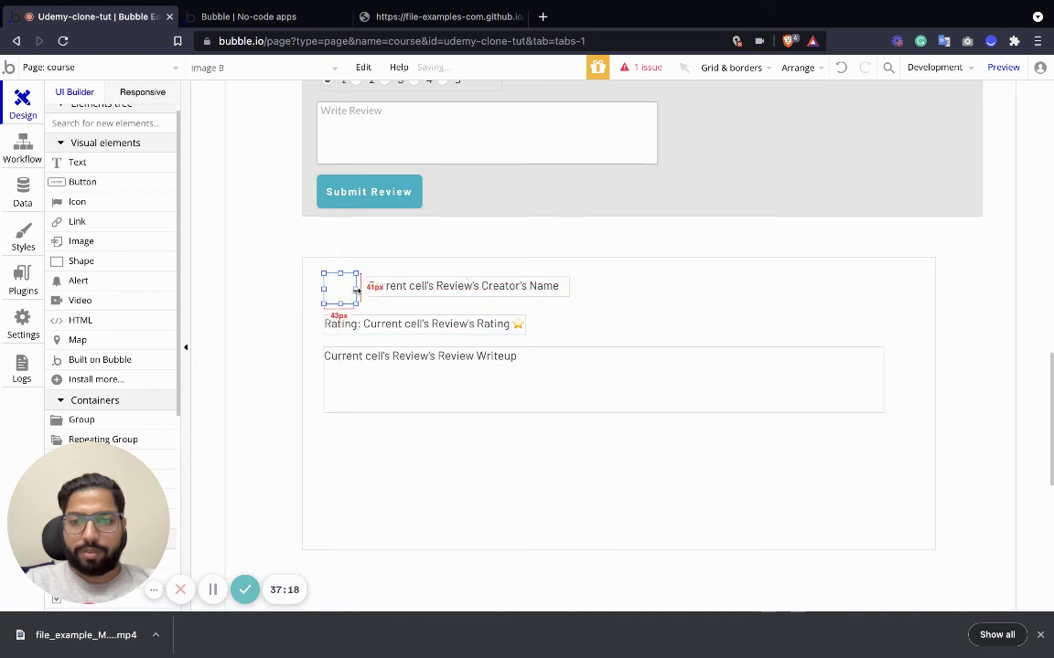
# Set the image's dynamic source to Current cell's Review's Creator's Profile Picture.
pyautogui.doubleClick(336, 291)
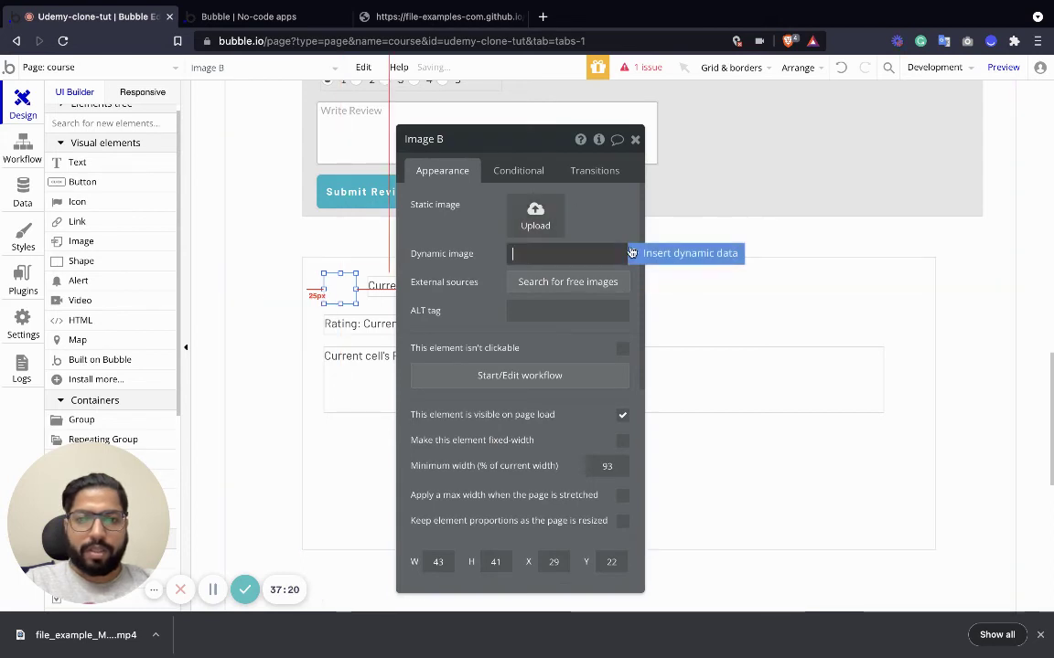
pyautogui.click(640, 253)
pyautogui.click(553, 294)
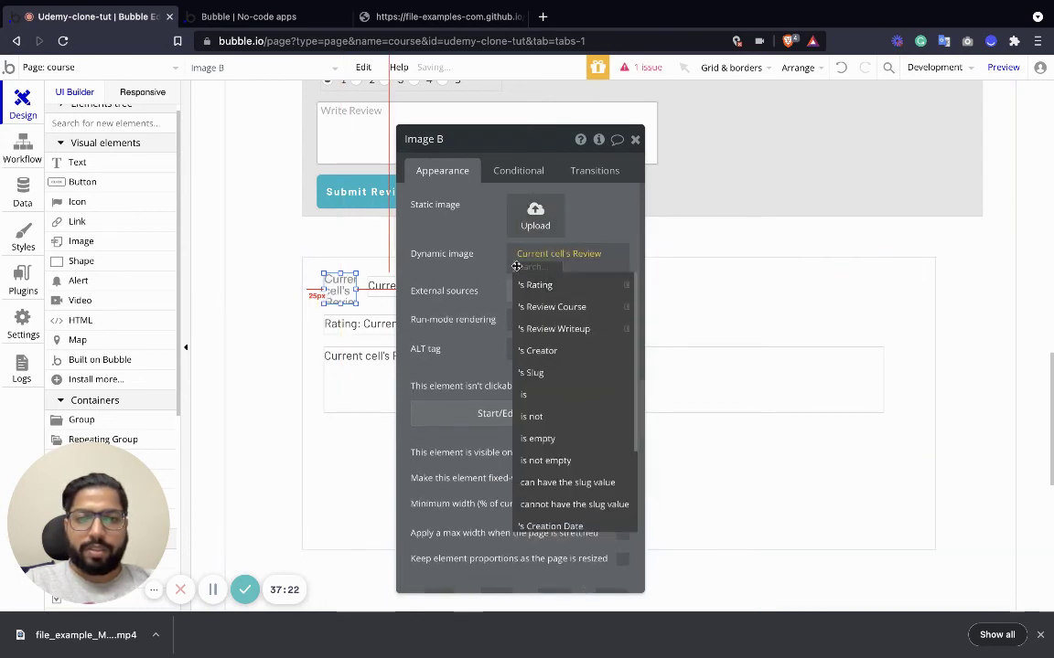
pyautogui.click(550, 350)
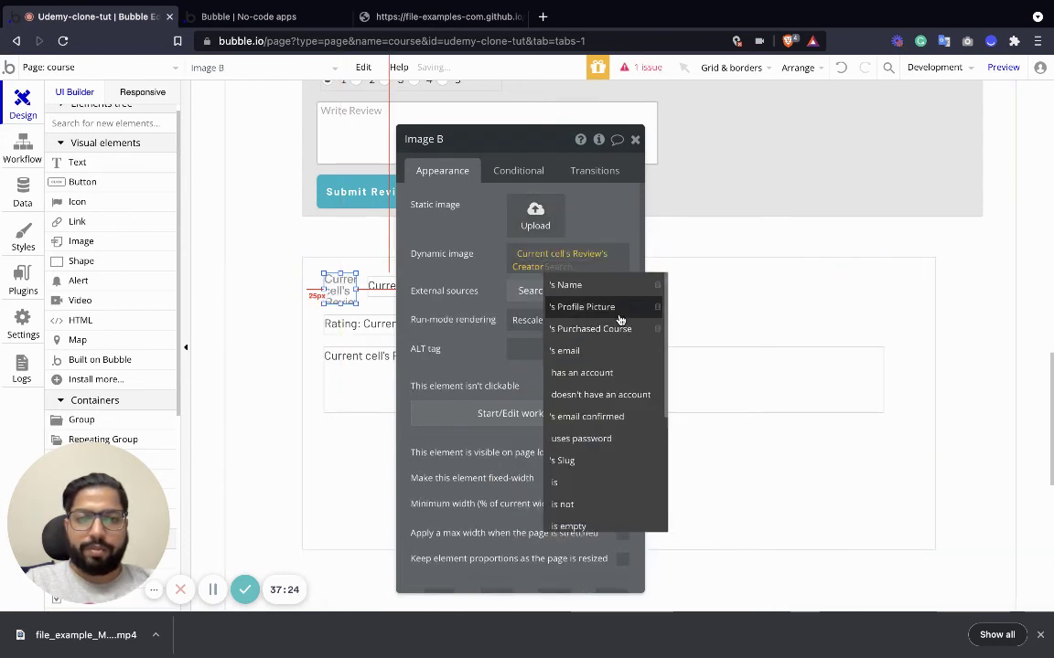
pyautogui.click(608, 305)
pyautogui.click(635, 139)
pyautogui.click(440, 290)
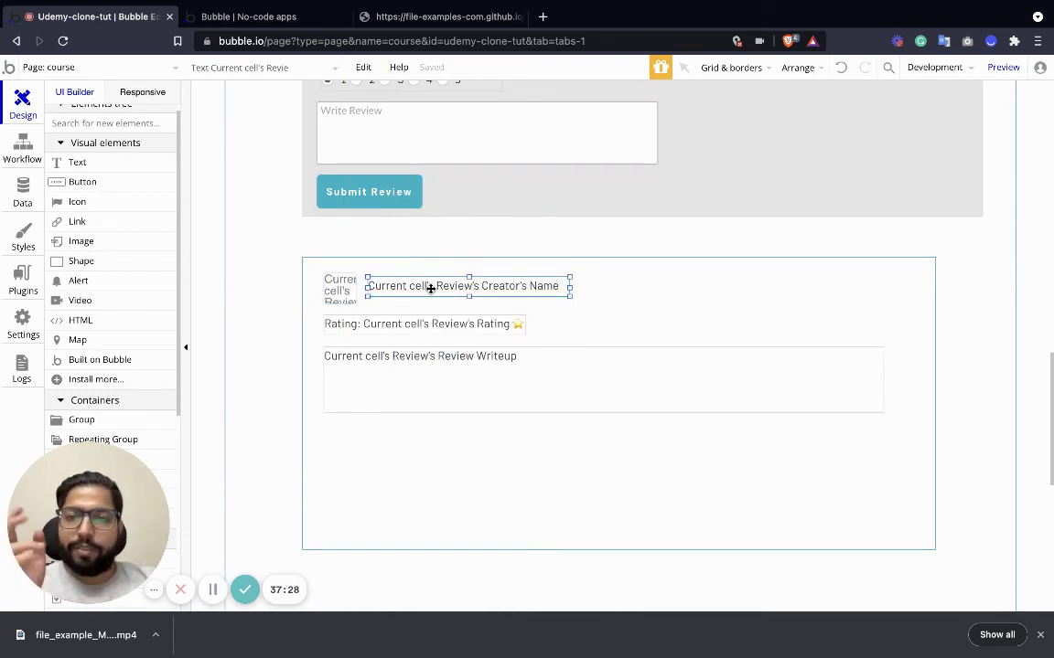
# Drag the reviews repeating group's bottom edge up so it fits its rows.
pyautogui.scroll(2, 346, 200)
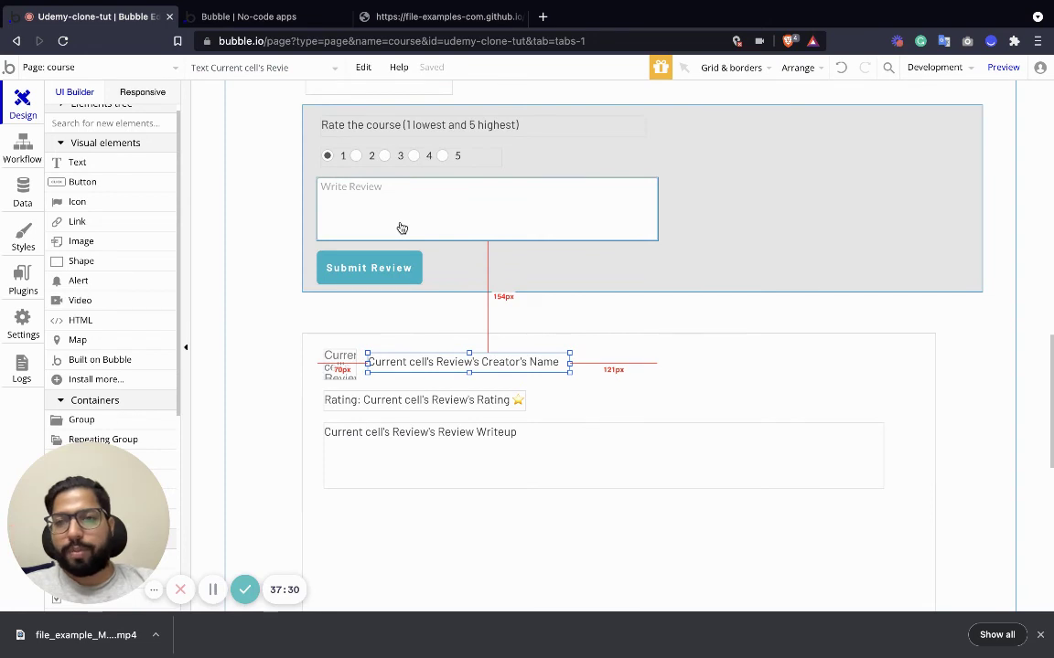
pyautogui.scroll(3, 402, 228)
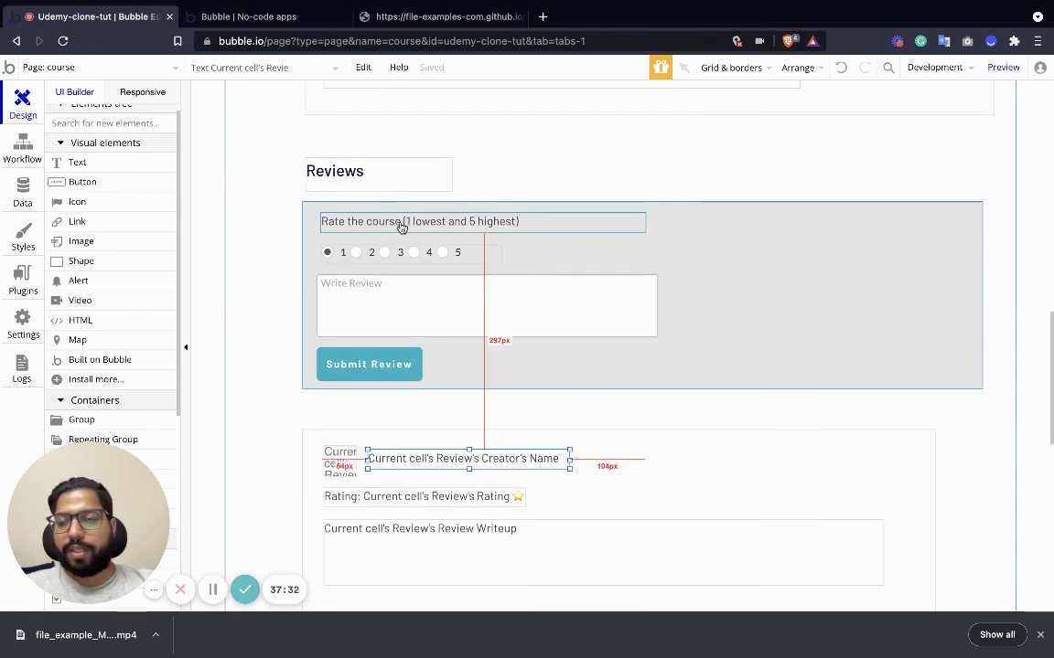
pyautogui.scroll(-4, 422, 301)
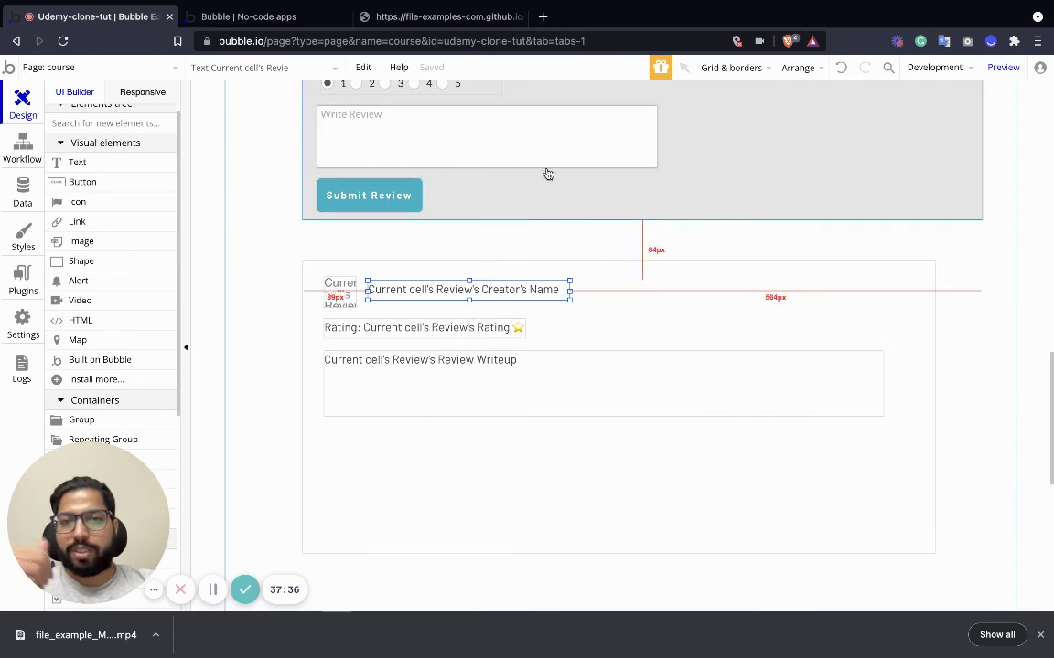
pyautogui.click(518, 466)
pyautogui.moveTo(621, 553); pyautogui.dragTo(621, 438)
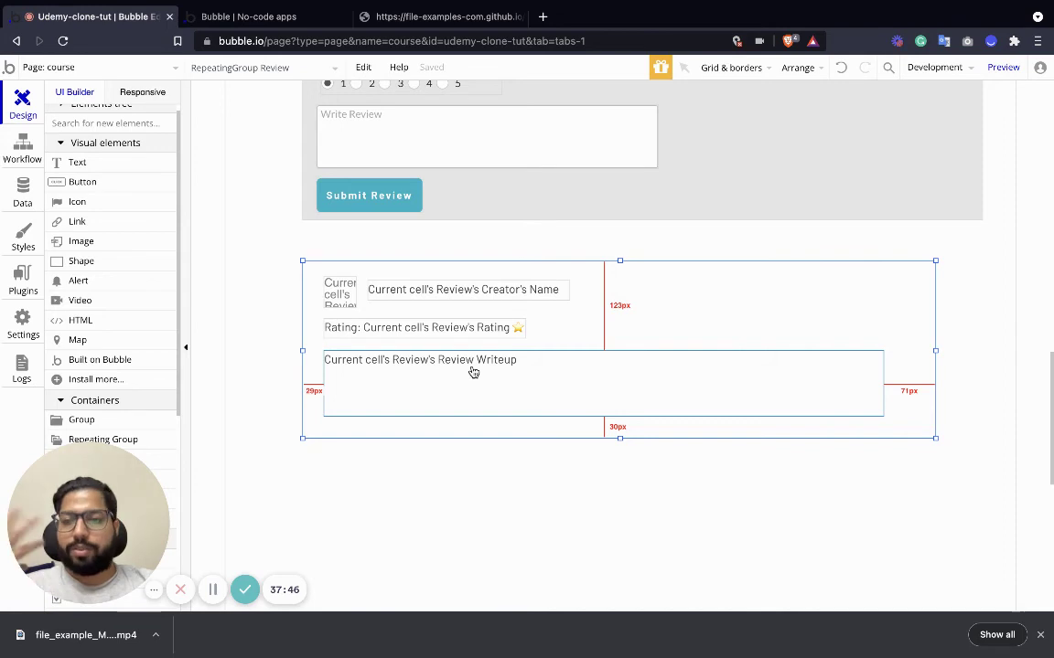
# Check the Submit Review button's workflow, then return to the page design.
pyautogui.scroll(3, 473, 372)
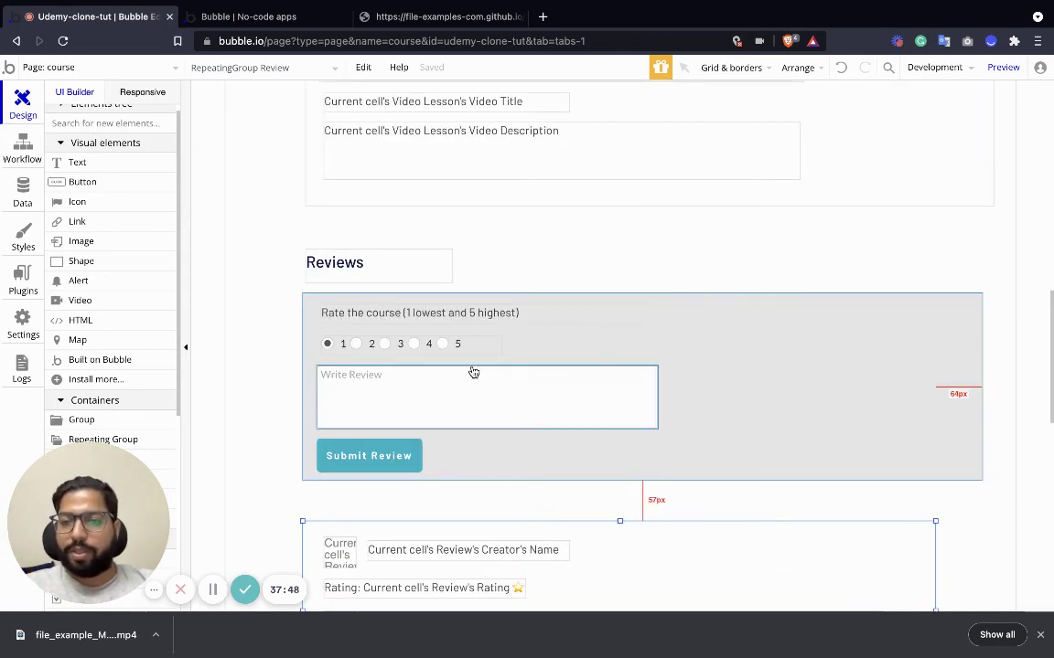
pyautogui.scroll(-2, 474, 372)
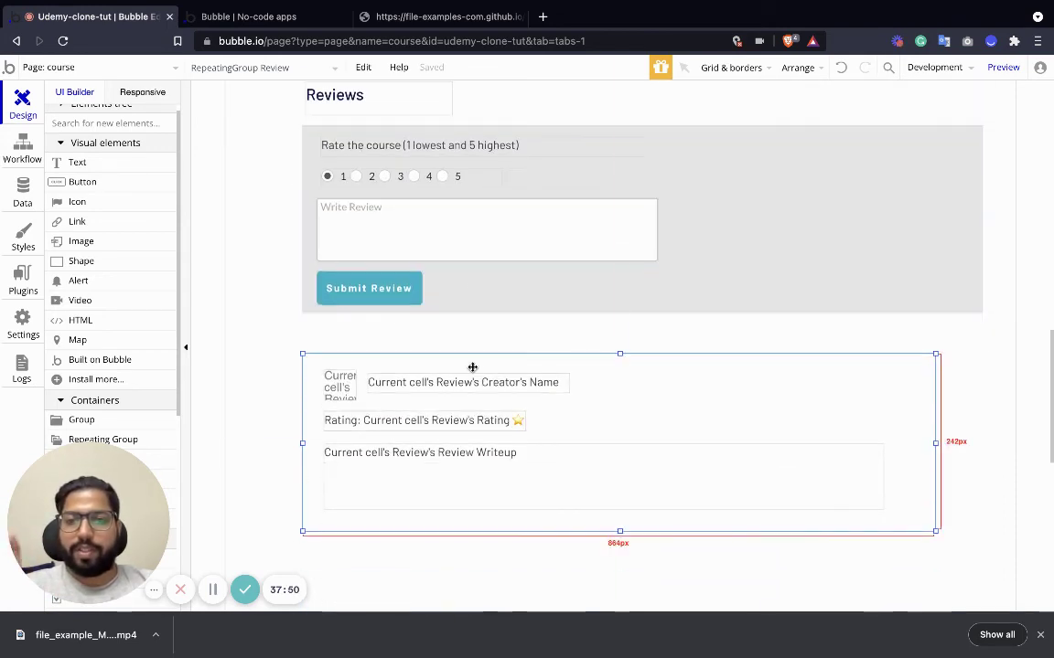
pyautogui.click(378, 297)
pyautogui.doubleClick(387, 292)
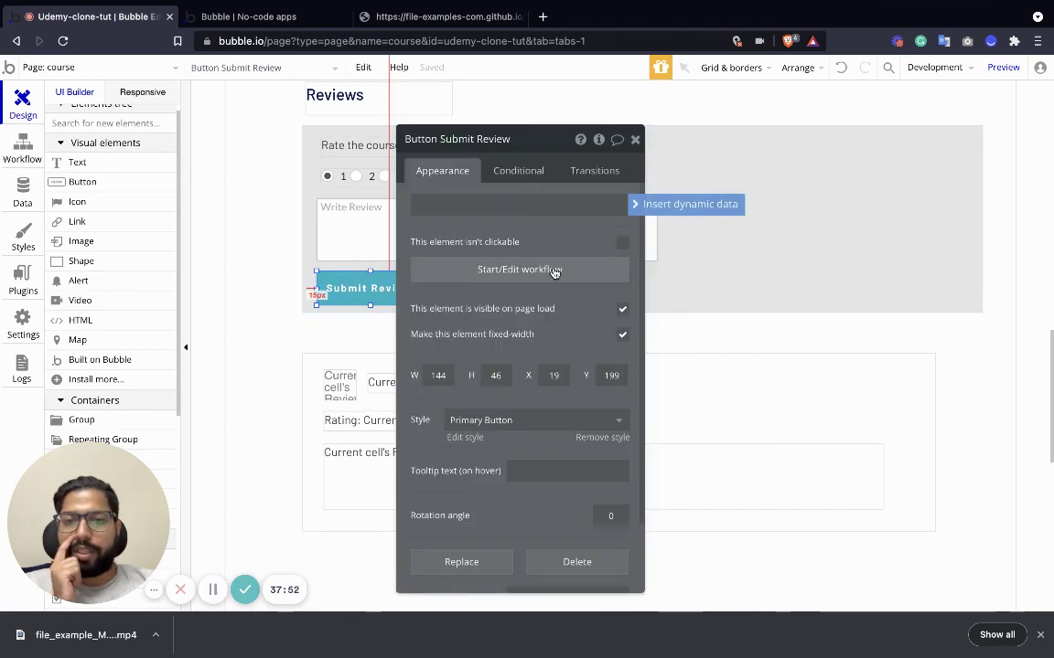
pyautogui.click(554, 270)
pyautogui.click(22, 100)
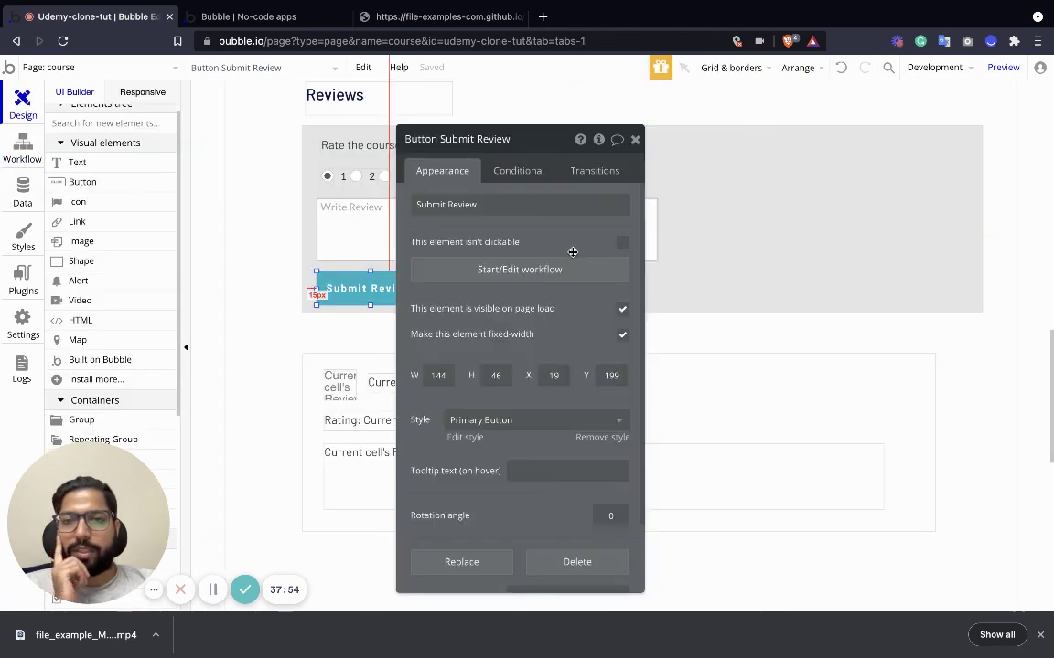
pyautogui.click(634, 141)
pyautogui.scroll(10, 647, 334)
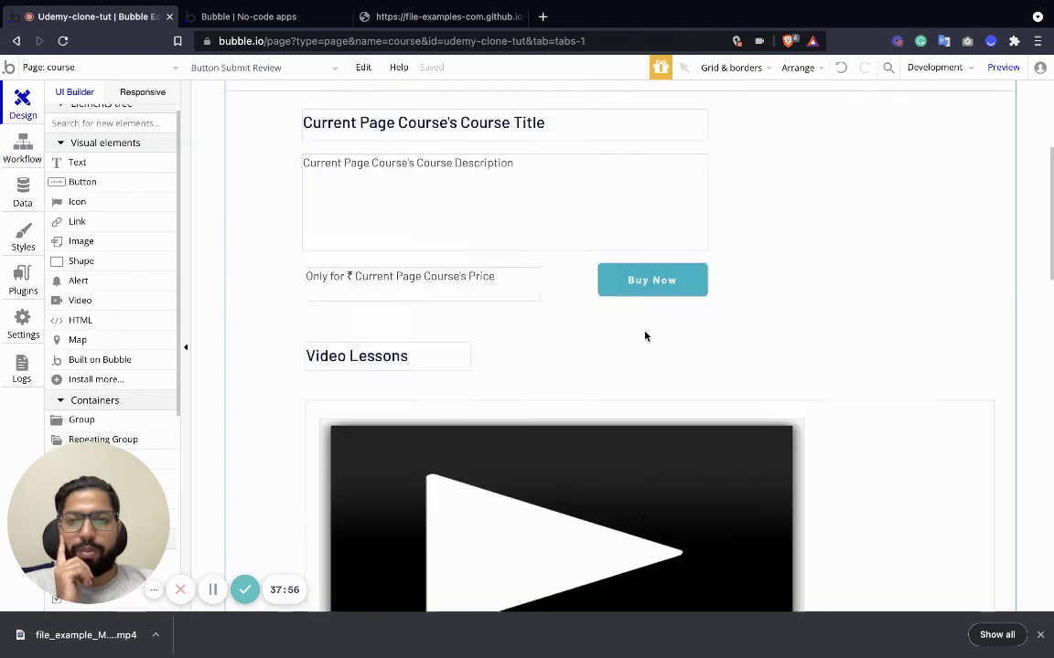
# Choose the index page from the Page dropdown.
pyautogui.click(138, 71)
pyautogui.moveTo(88, 128)
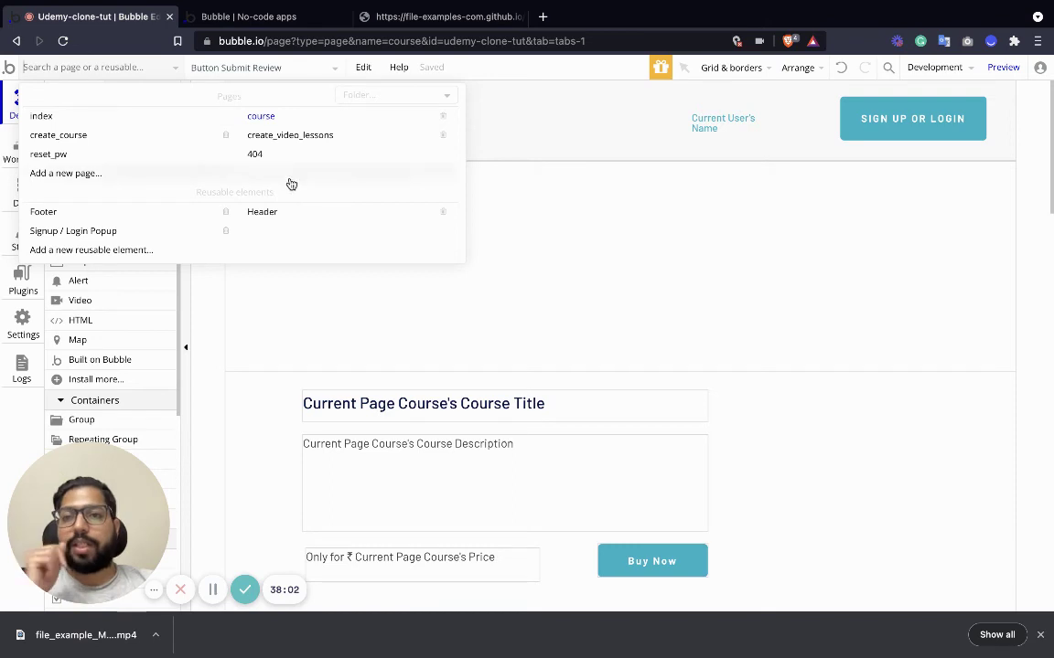
pyautogui.moveTo(302, 141)
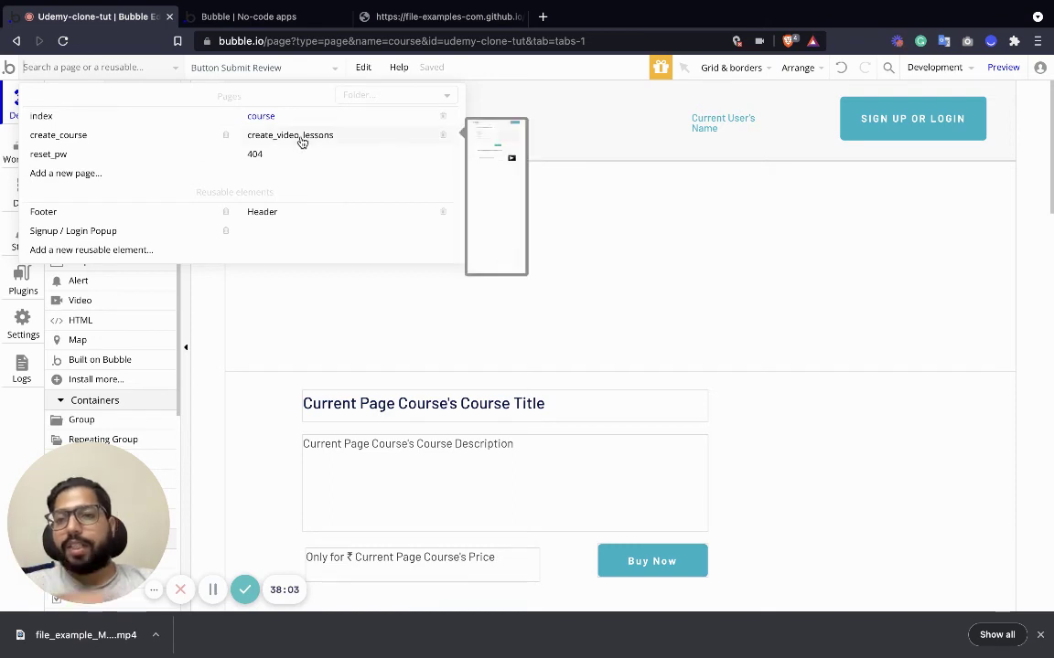
pyautogui.click(110, 117)
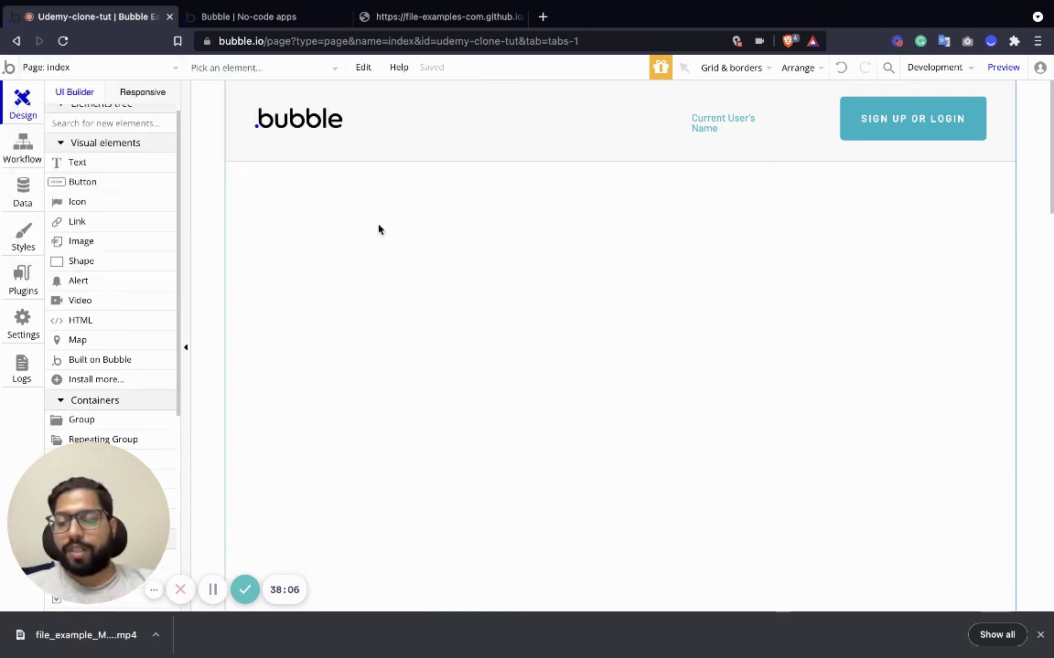
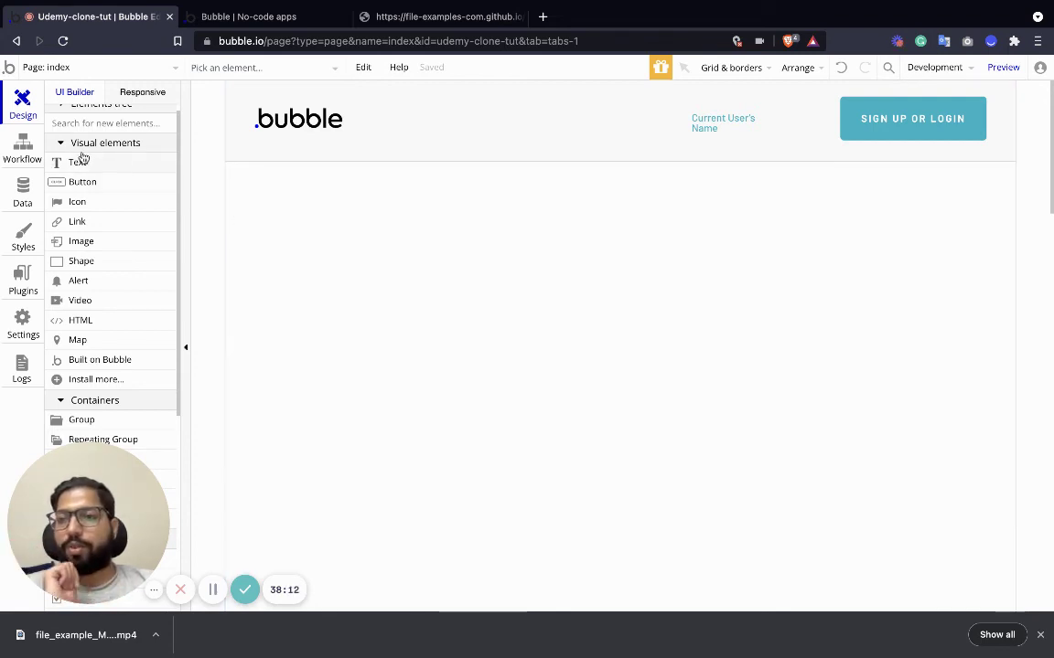
# Place a repeating group below the index page header and size it to 591 × 365 px.
pyautogui.scroll(-5, 103, 293)
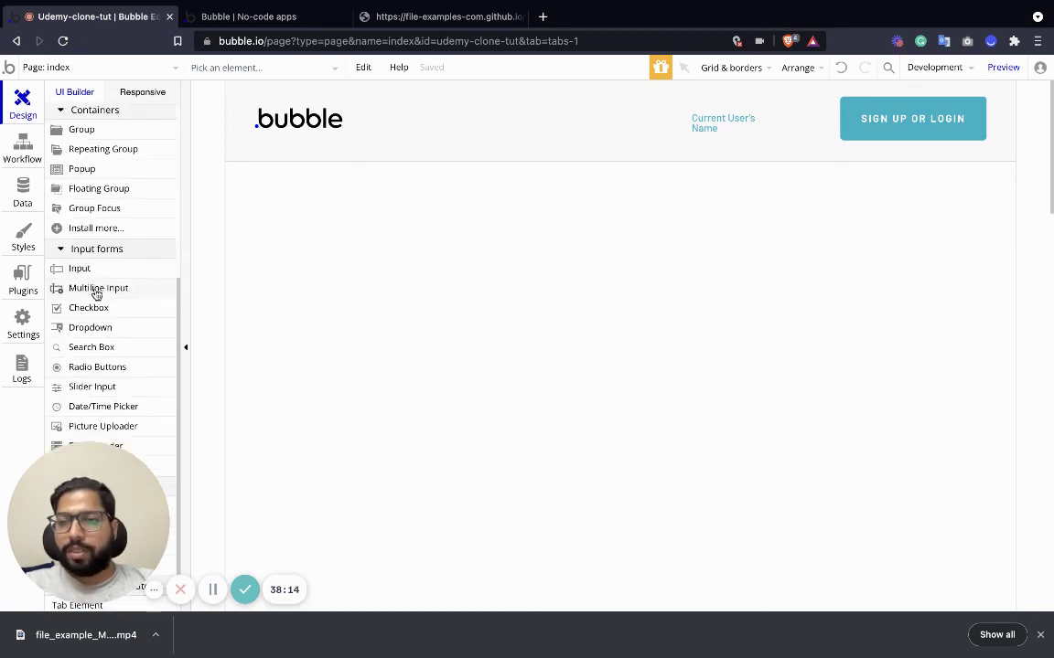
pyautogui.scroll(1, 89, 206)
pyautogui.moveTo(89, 233); pyautogui.dragTo(393, 320)
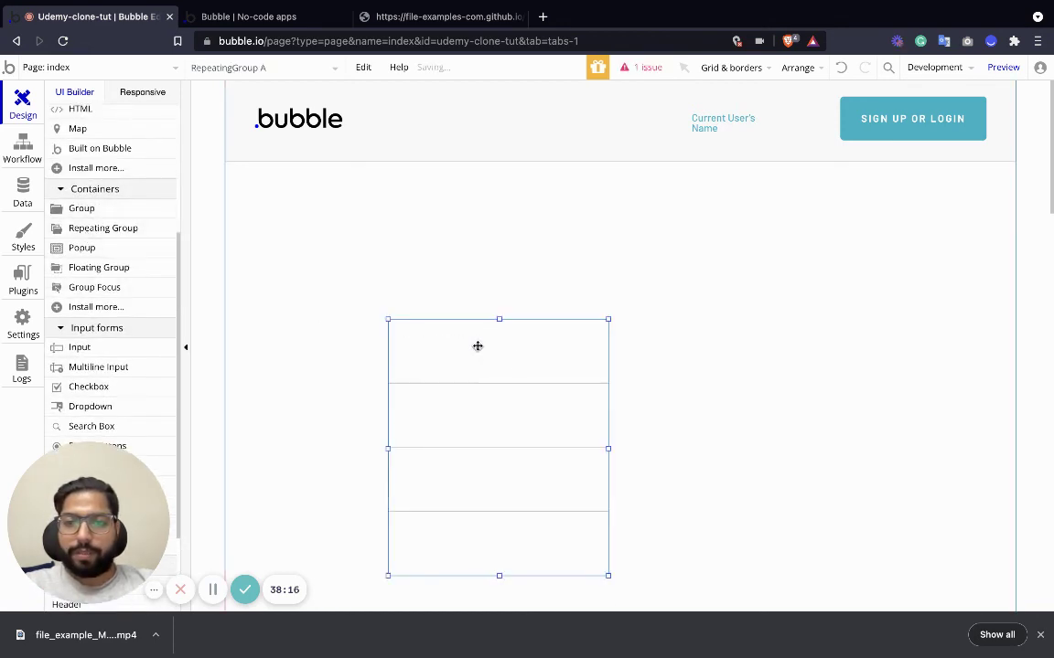
pyautogui.moveTo(559, 527); pyautogui.dragTo(908, 533)
pyautogui.moveTo(602, 353); pyautogui.dragTo(541, 342)
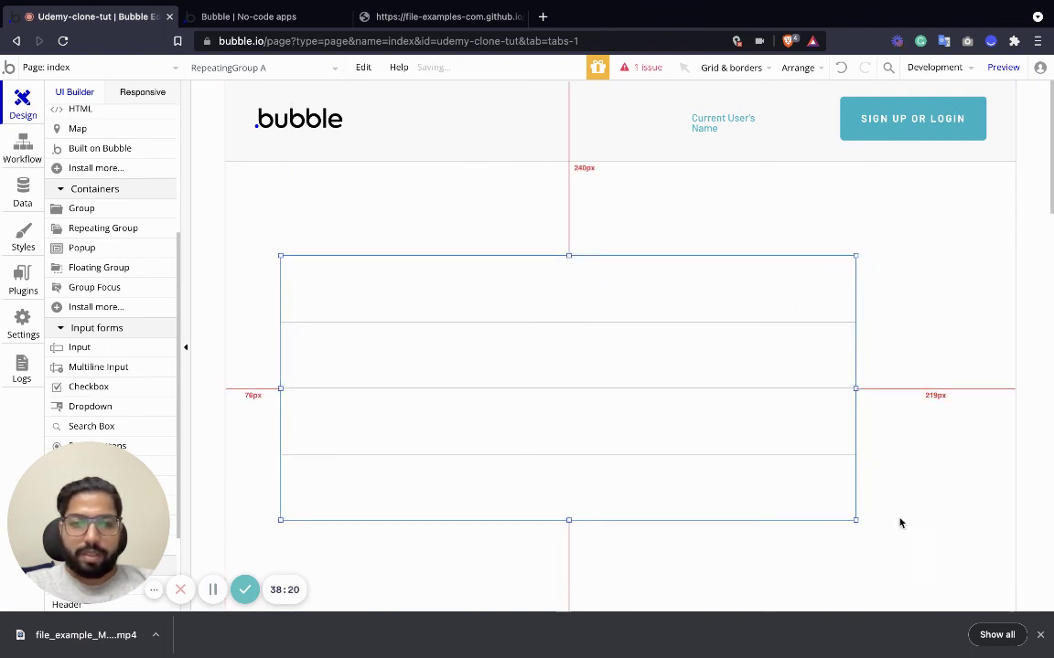
pyautogui.moveTo(857, 523); pyautogui.dragTo(714, 524)
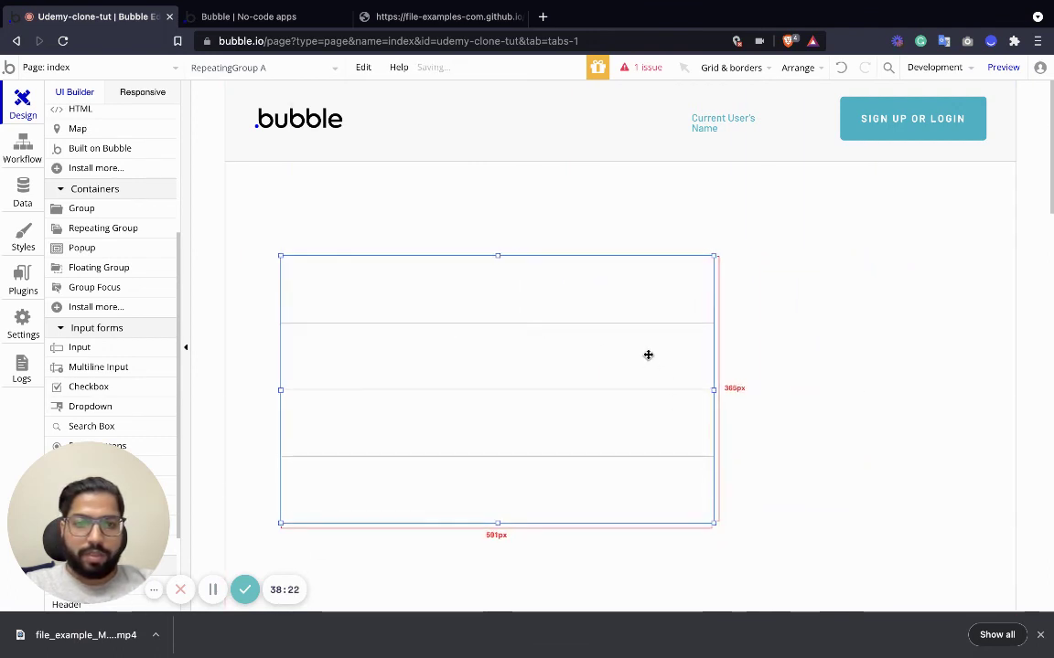
pyautogui.doubleClick(600, 360)
# Set the repeating group to 3 columns, 1 row and a Full list layout.
pyautogui.click(614, 308)
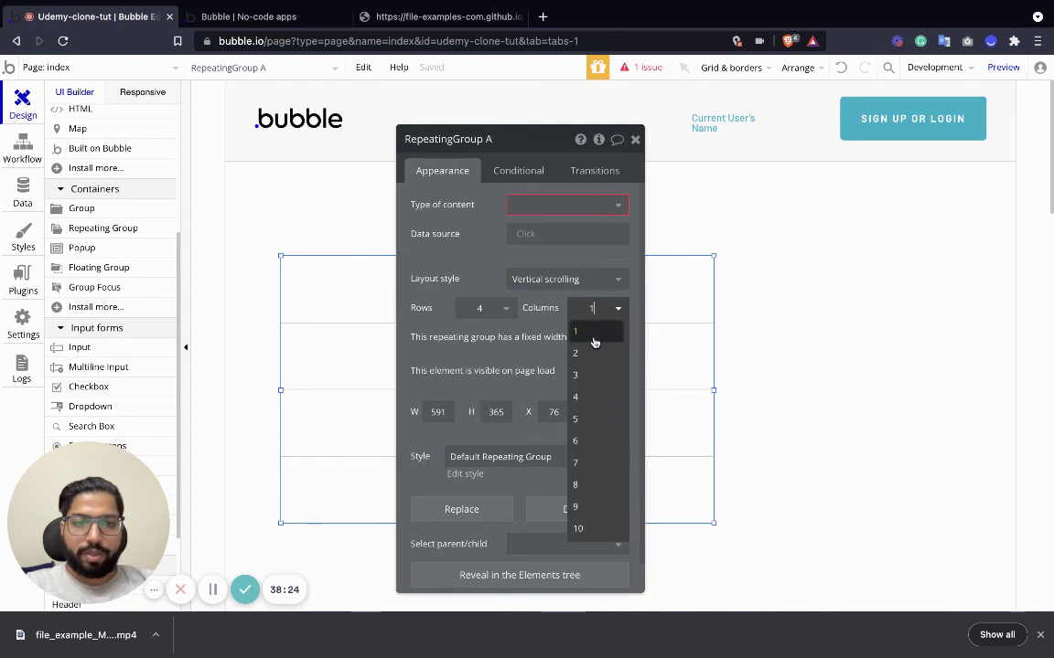
pyautogui.click(592, 376)
pyautogui.click(504, 311)
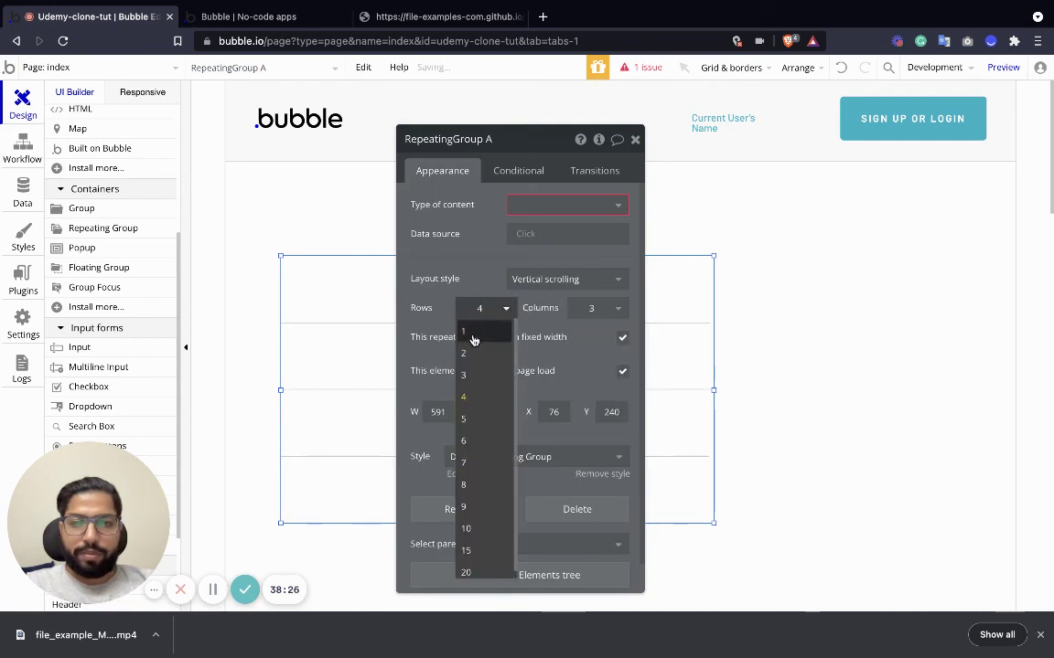
pyautogui.click(473, 335)
pyautogui.click(557, 278)
pyautogui.click(533, 342)
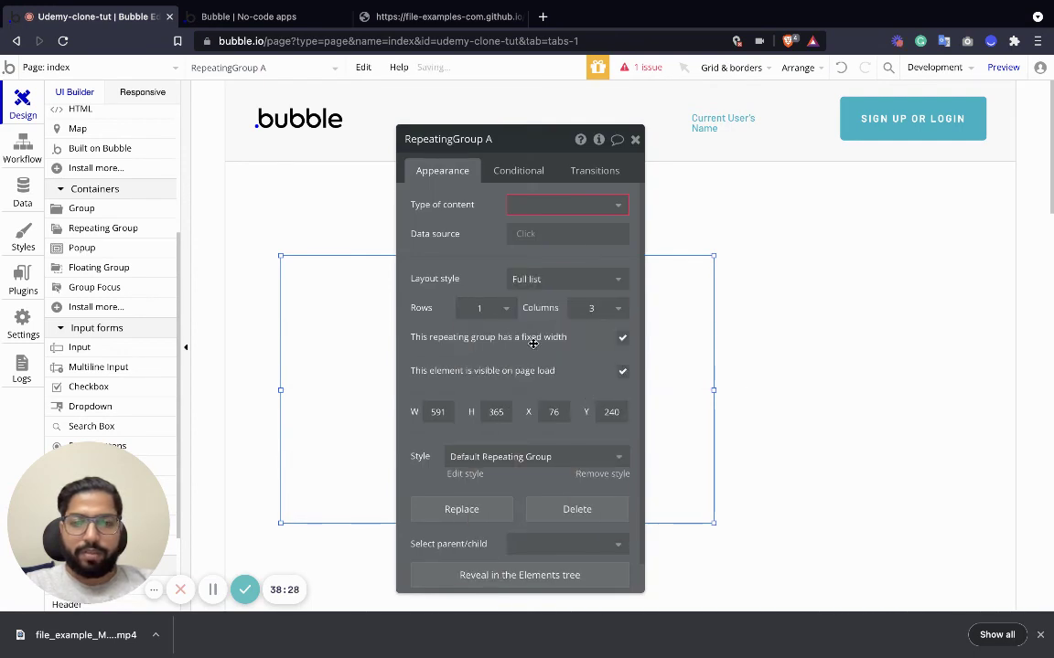
# Make it list Course items from a search for Courses, then enlarge it to about 954 × 437 px.
pyautogui.click(590, 205)
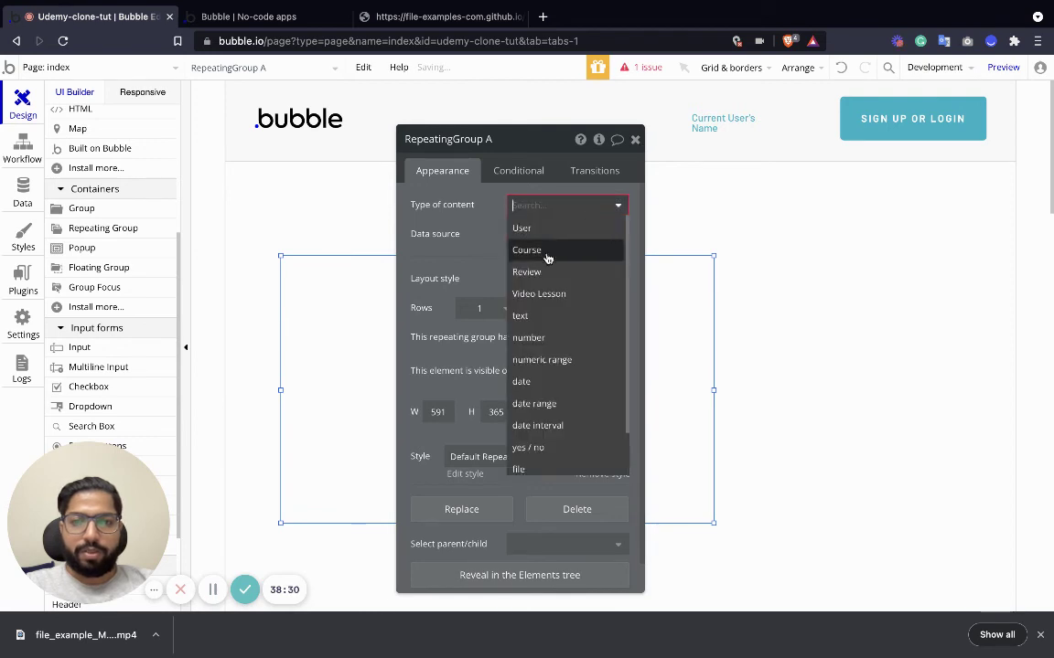
pyautogui.click(508, 231)
pyautogui.click(524, 233)
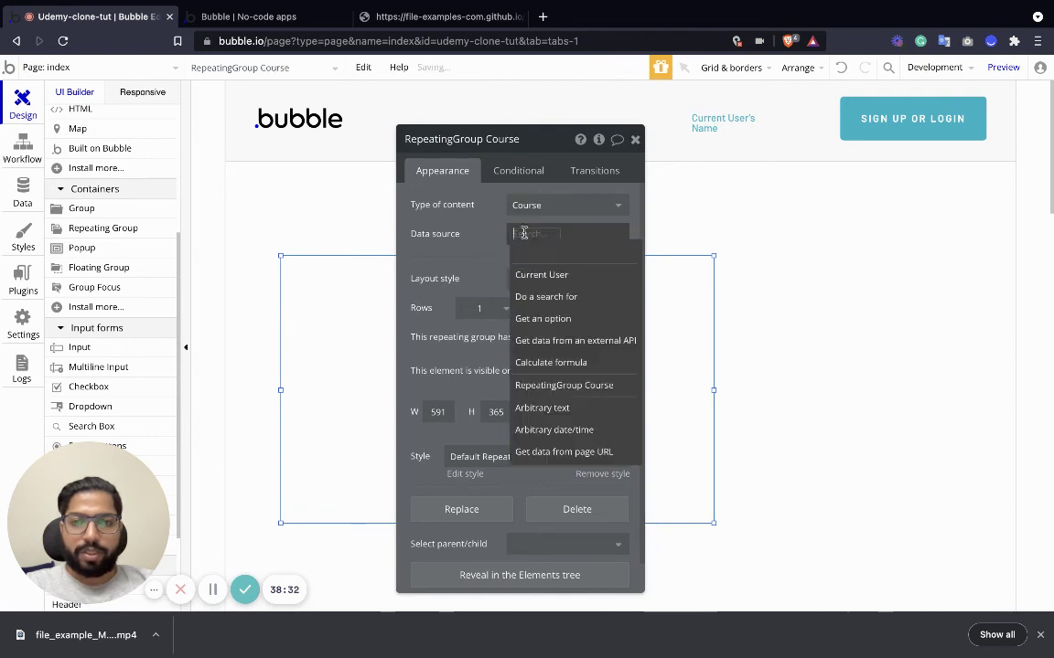
pyautogui.click(579, 301)
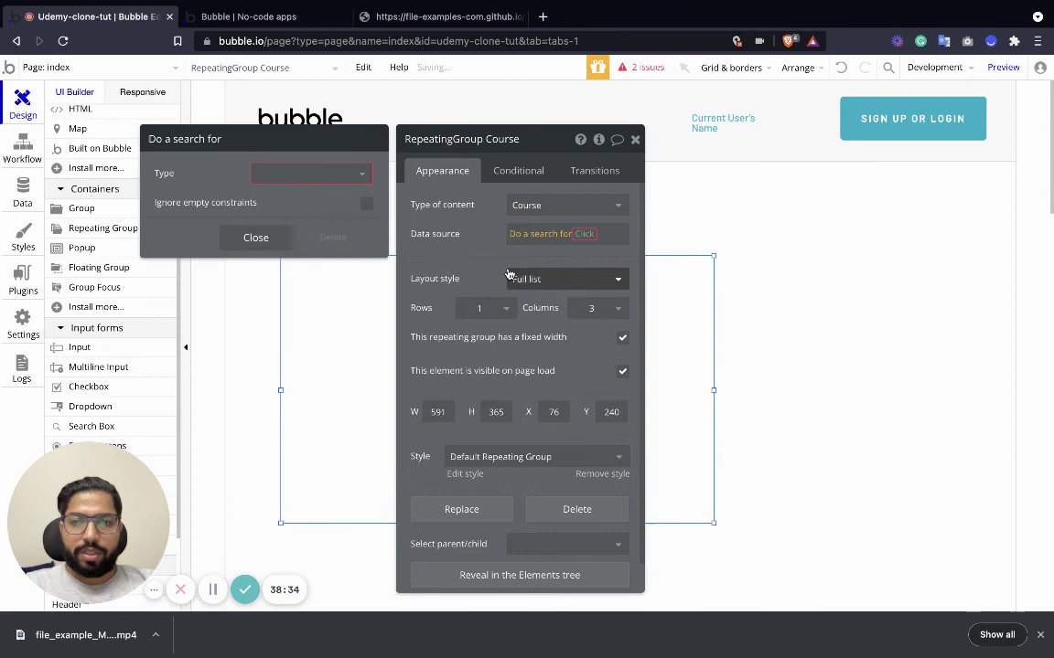
pyautogui.click(347, 173)
pyautogui.click(275, 214)
pyautogui.click(255, 316)
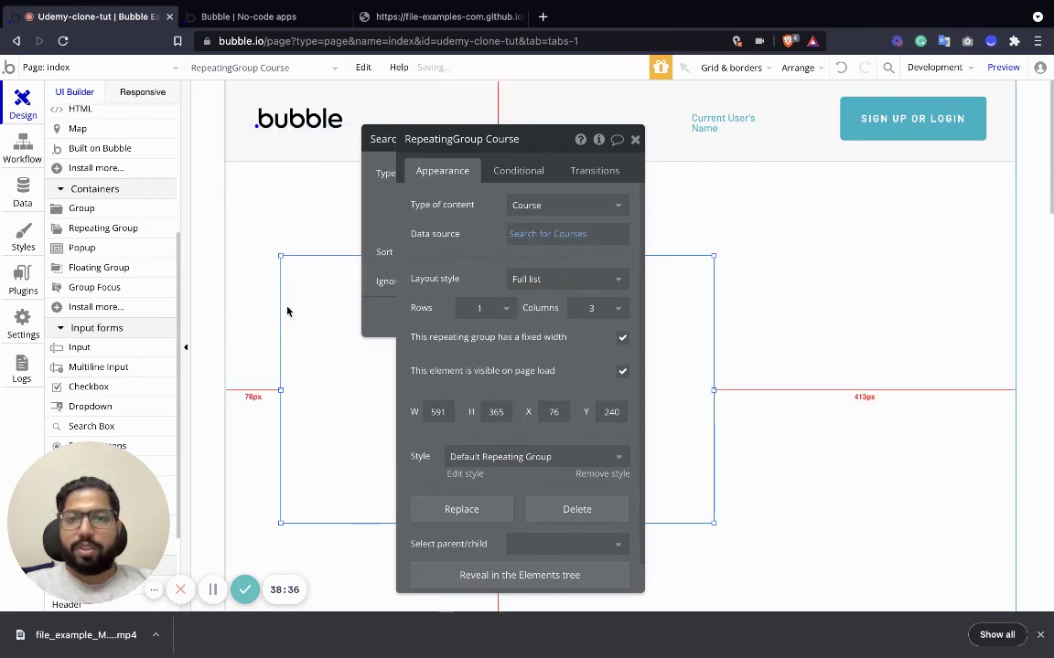
pyautogui.click(635, 141)
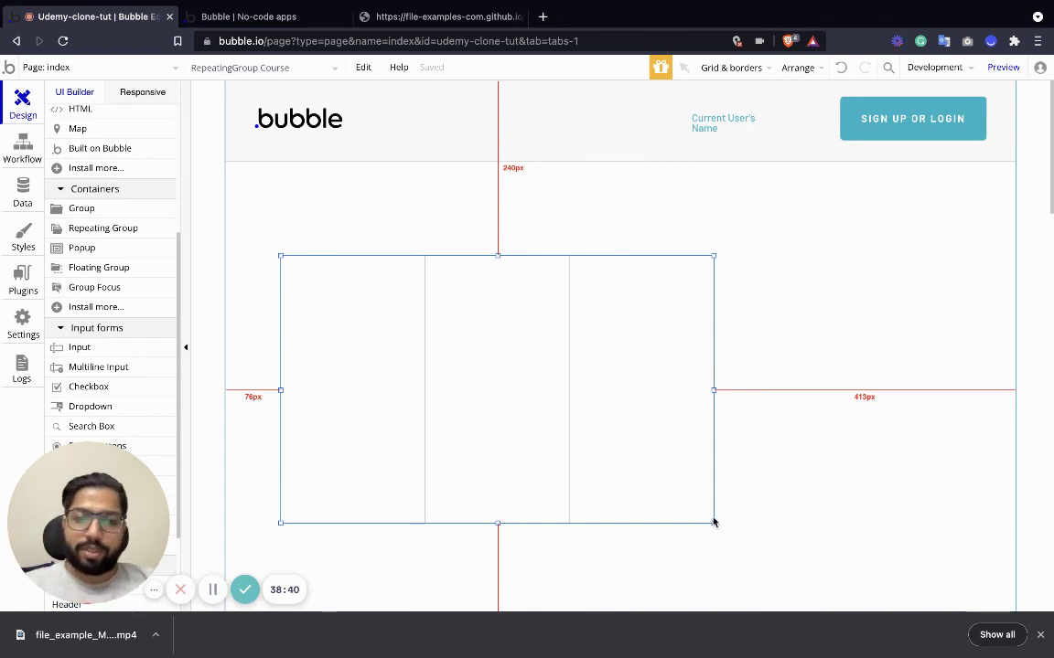
pyautogui.moveTo(714, 522); pyautogui.dragTo(980, 578)
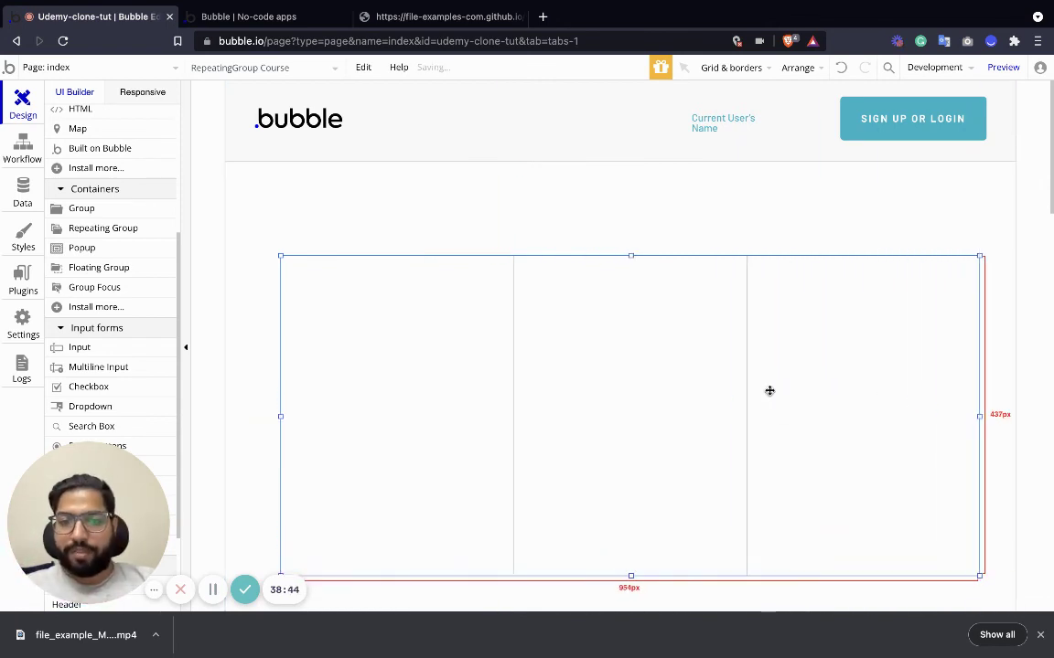
pyautogui.scroll(5, 101, 211)
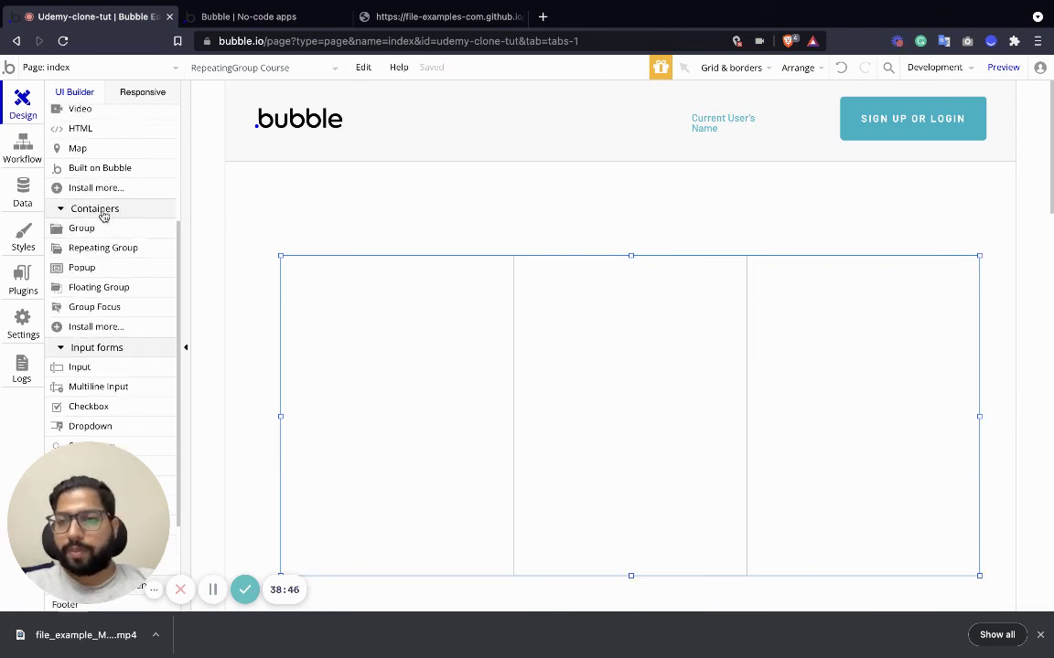
# Add a text to the first cell showing Current cell's Course's Course Title.
pyautogui.moveTo(77, 176); pyautogui.dragTo(331, 424)
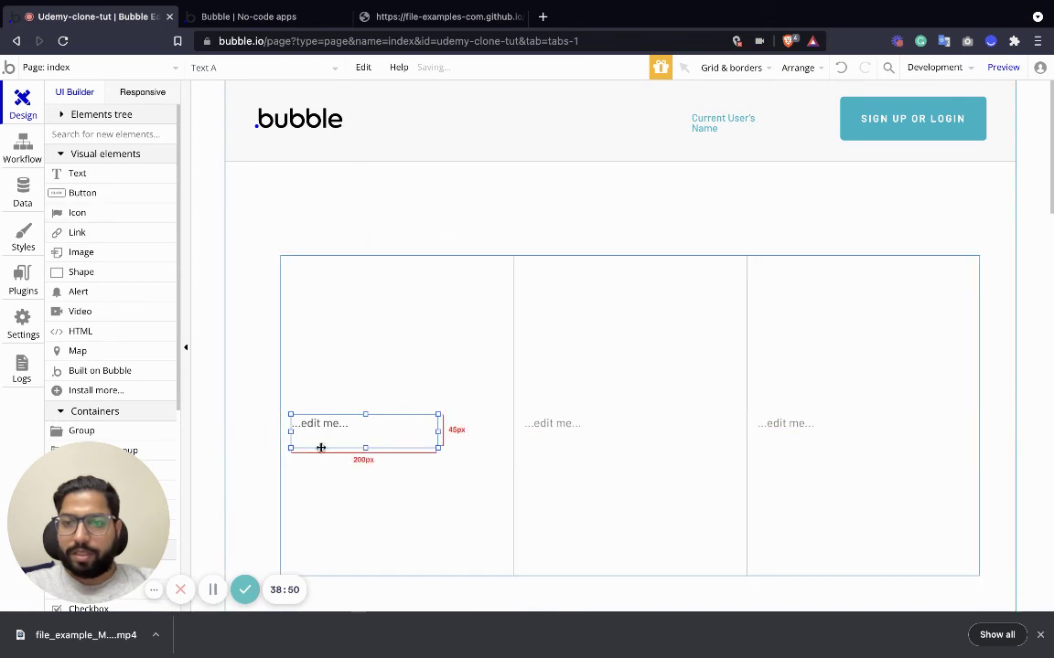
pyautogui.doubleClick(311, 419)
pyautogui.click(670, 218)
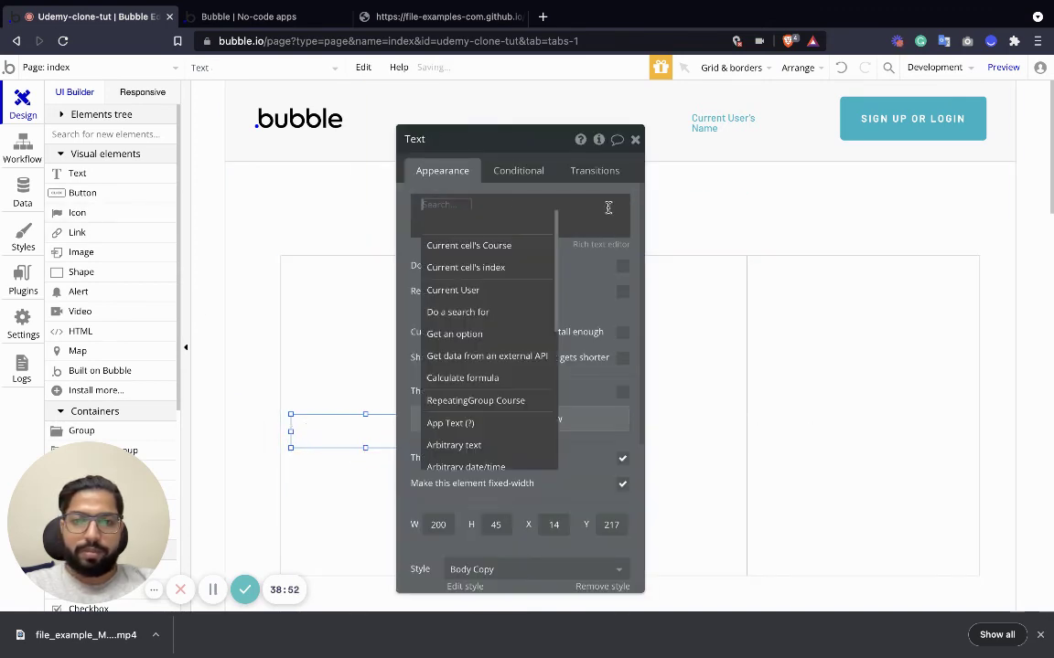
pyautogui.click(513, 248)
pyautogui.click(581, 247)
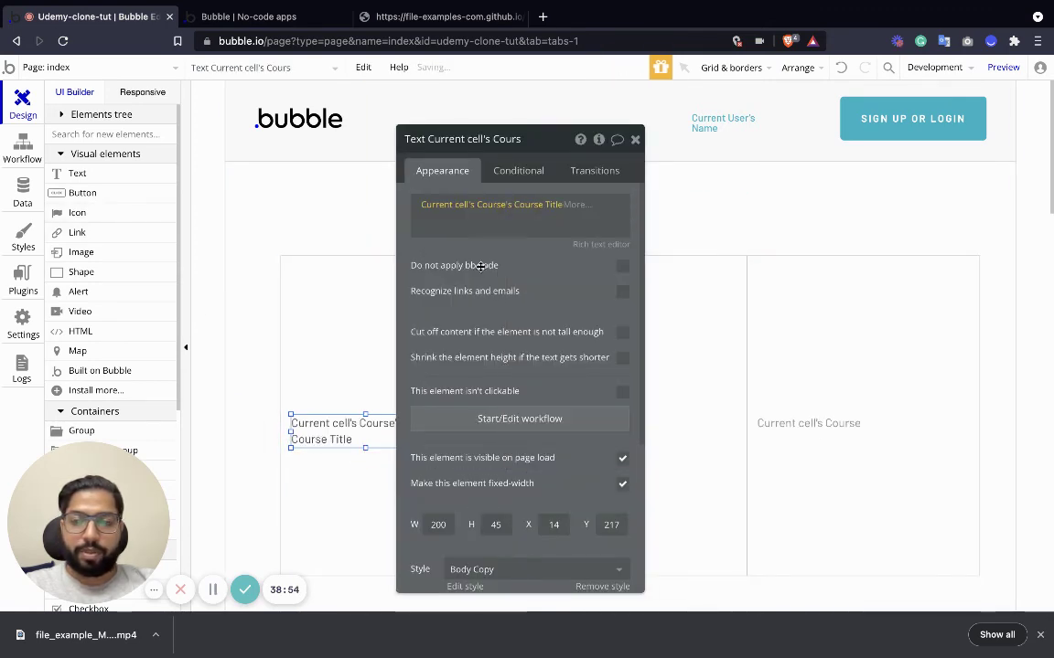
pyautogui.click(525, 342)
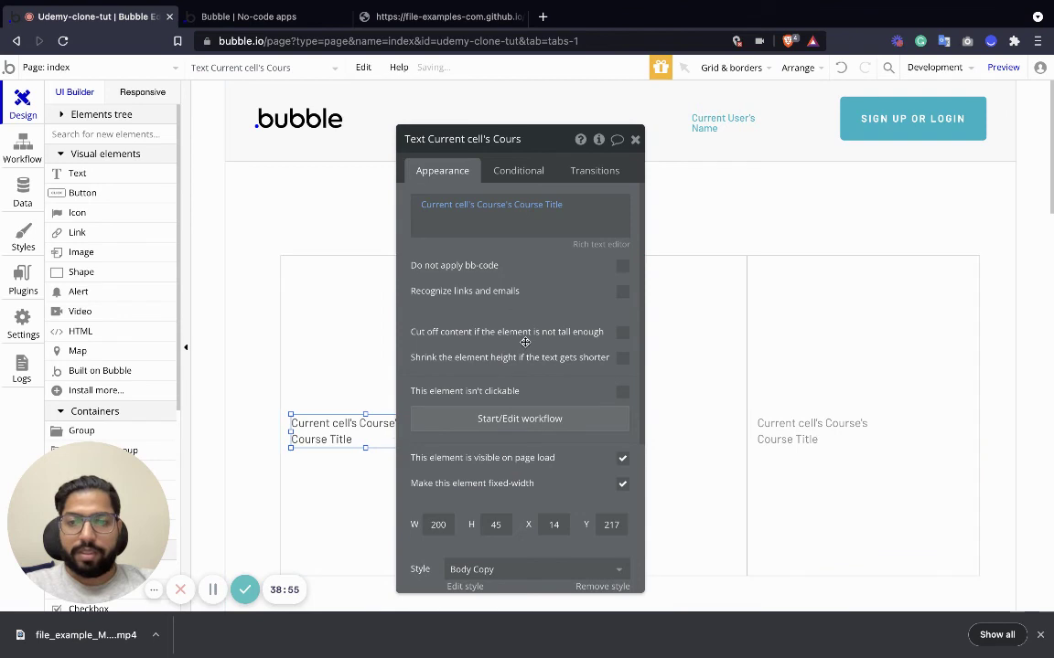
pyautogui.click(635, 142)
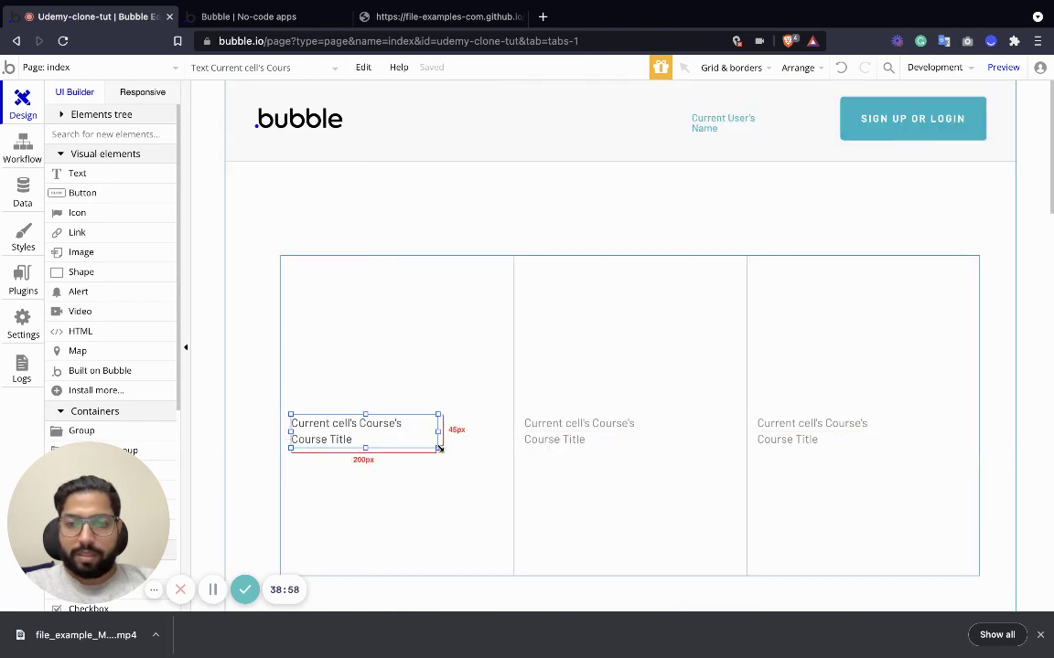
# Widen the course title text and give it the H2 Heading - Dark style.
pyautogui.moveTo(442, 447); pyautogui.dragTo(505, 453)
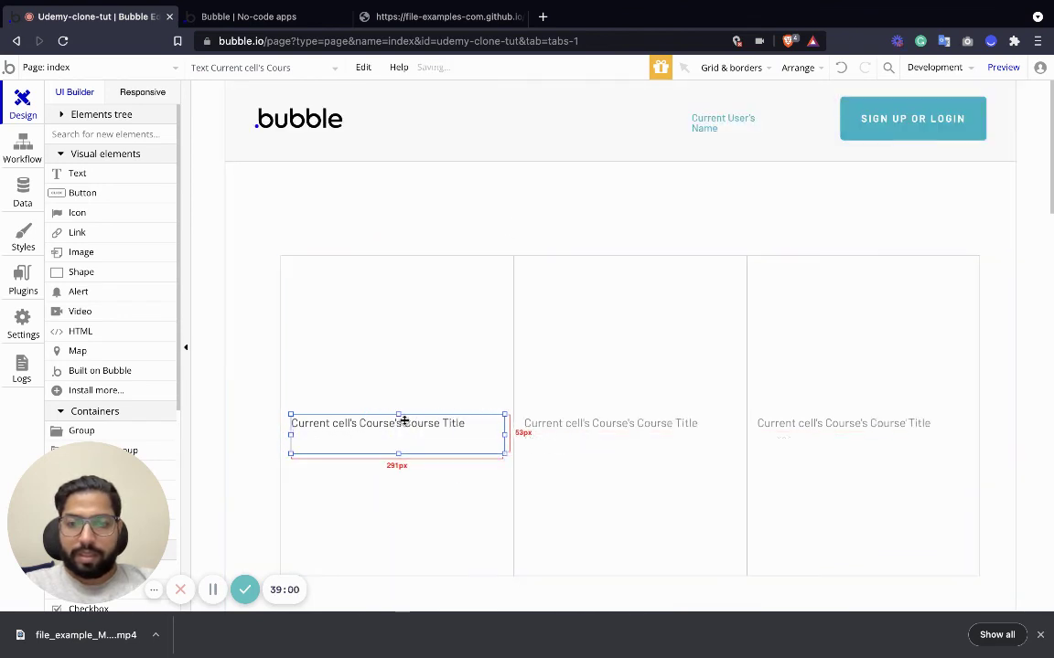
pyautogui.doubleClick(403, 421)
pyautogui.scroll(-3, 525, 470)
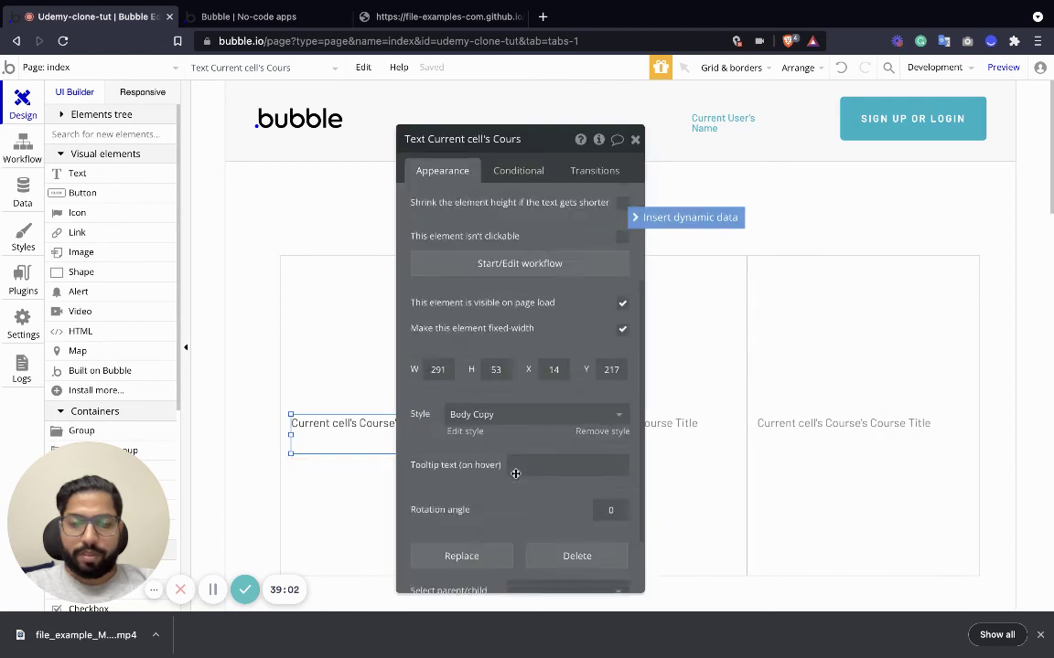
pyautogui.click(494, 337)
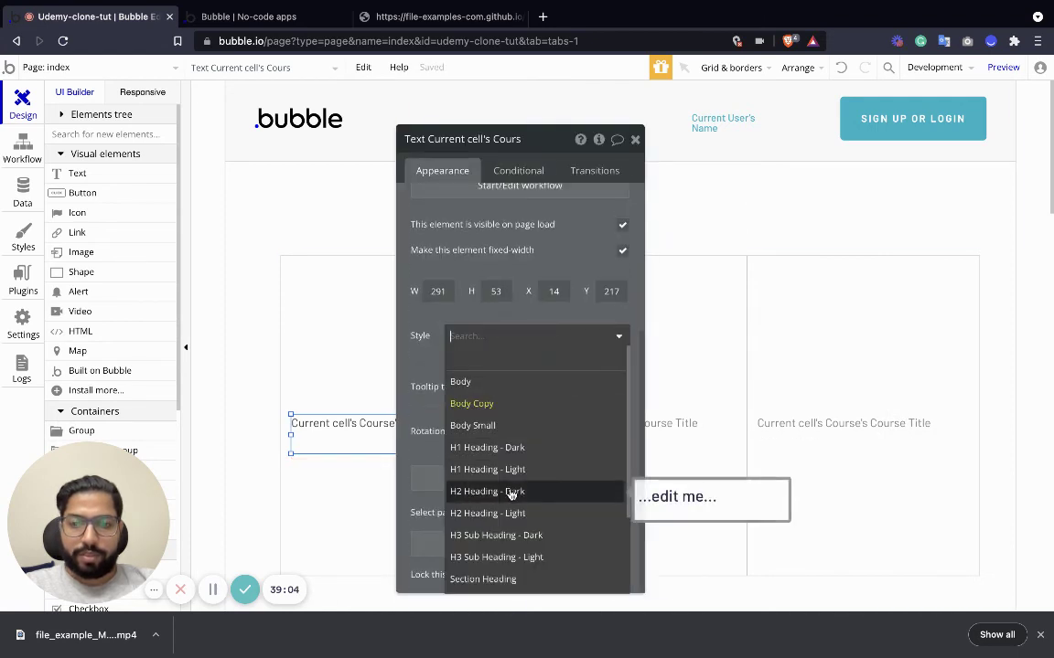
pyautogui.click(510, 492)
pyautogui.click(373, 374)
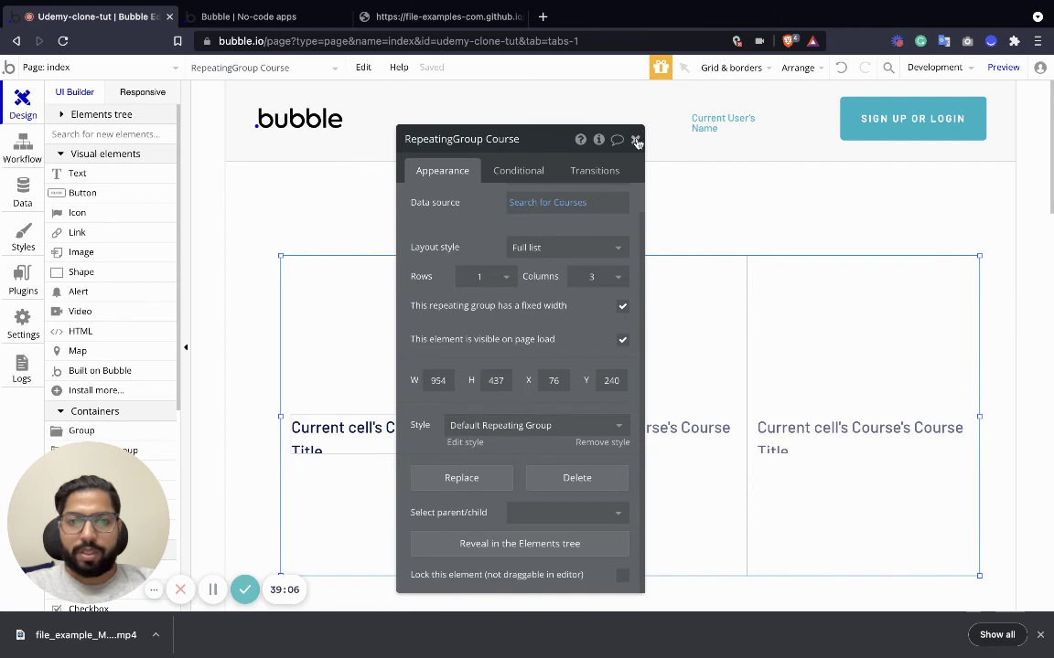
pyautogui.click(637, 140)
pyautogui.click(355, 447)
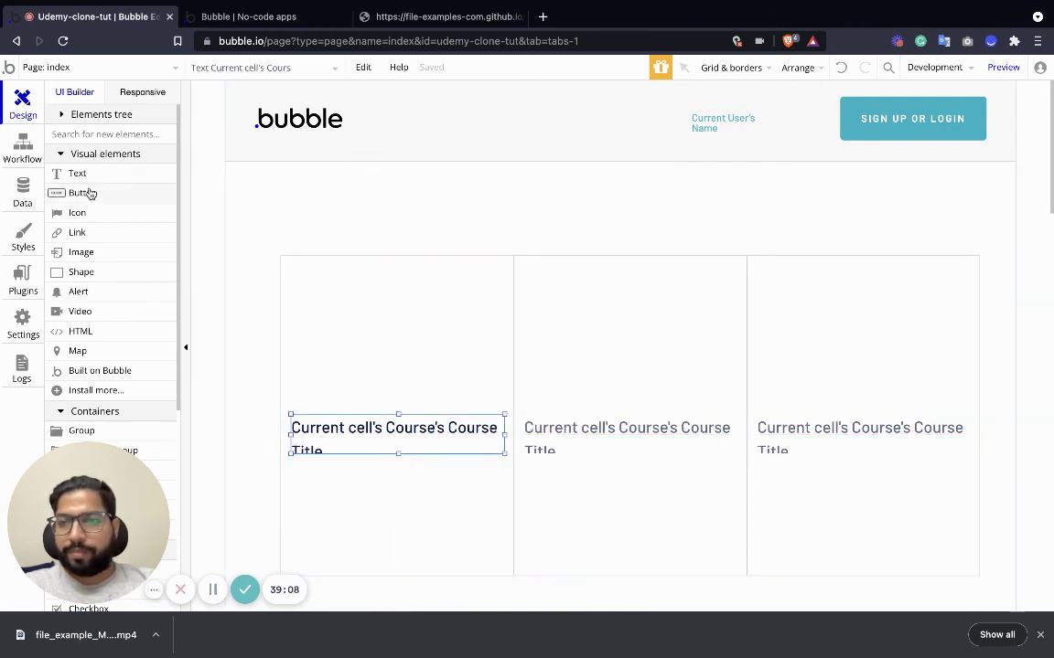
# Drop another text element into the first cell and nudge the course title slightly lower.
pyautogui.moveTo(77, 173); pyautogui.dragTo(339, 485)
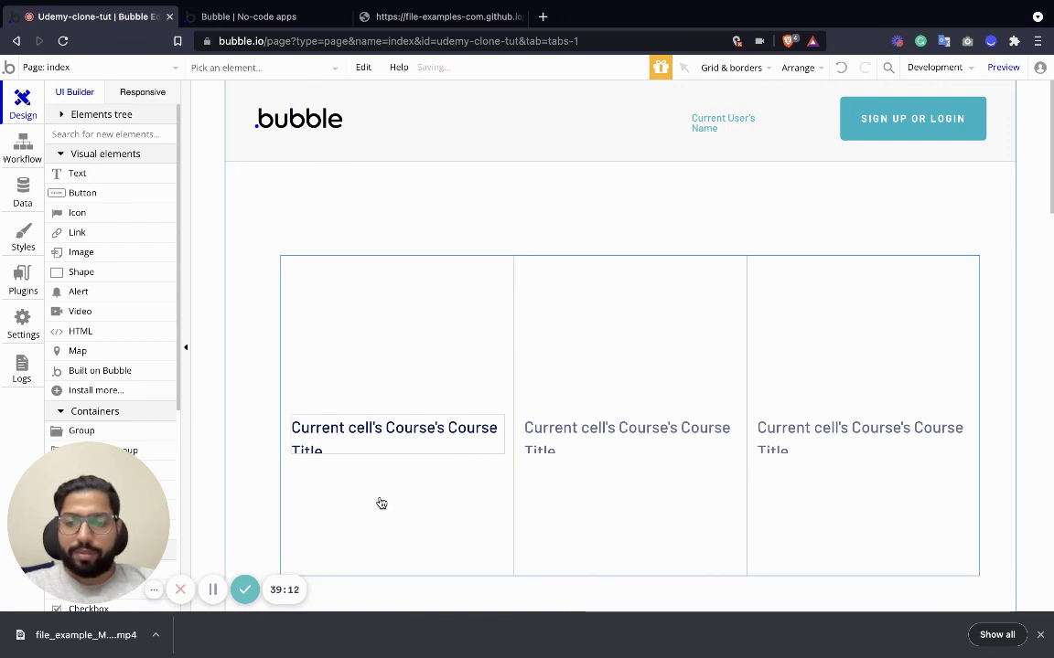
pyautogui.click(354, 478)
pyautogui.click(317, 435)
pyautogui.moveTo(317, 435); pyautogui.dragTo(309, 442)
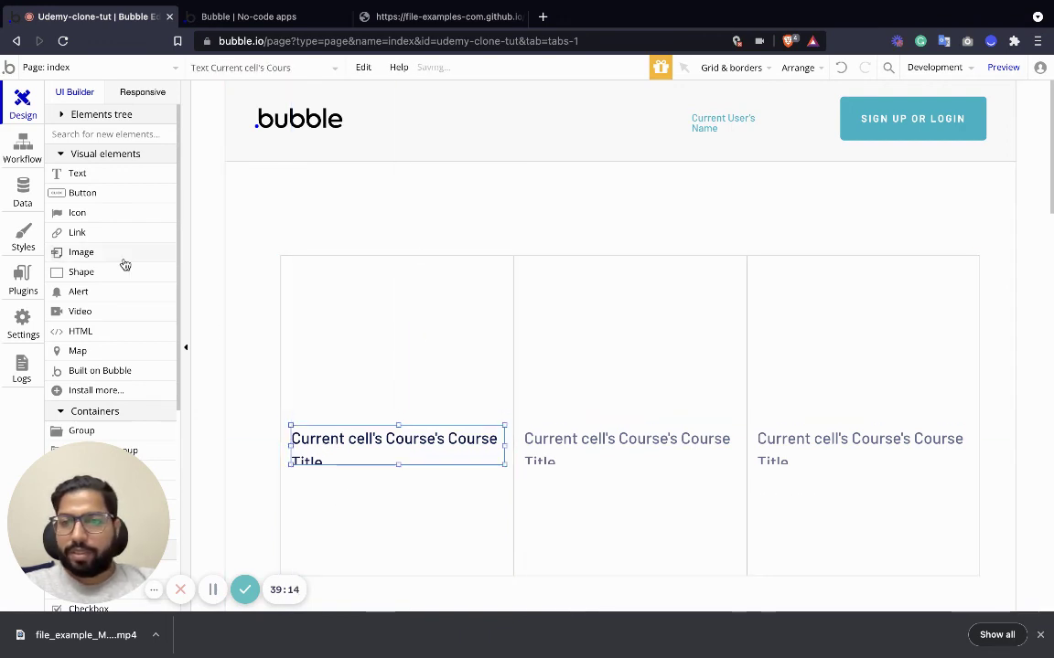
# Add a View Course button below the title and shorten the repeating group to fit.
pyautogui.moveTo(83, 203); pyautogui.dragTo(332, 499)
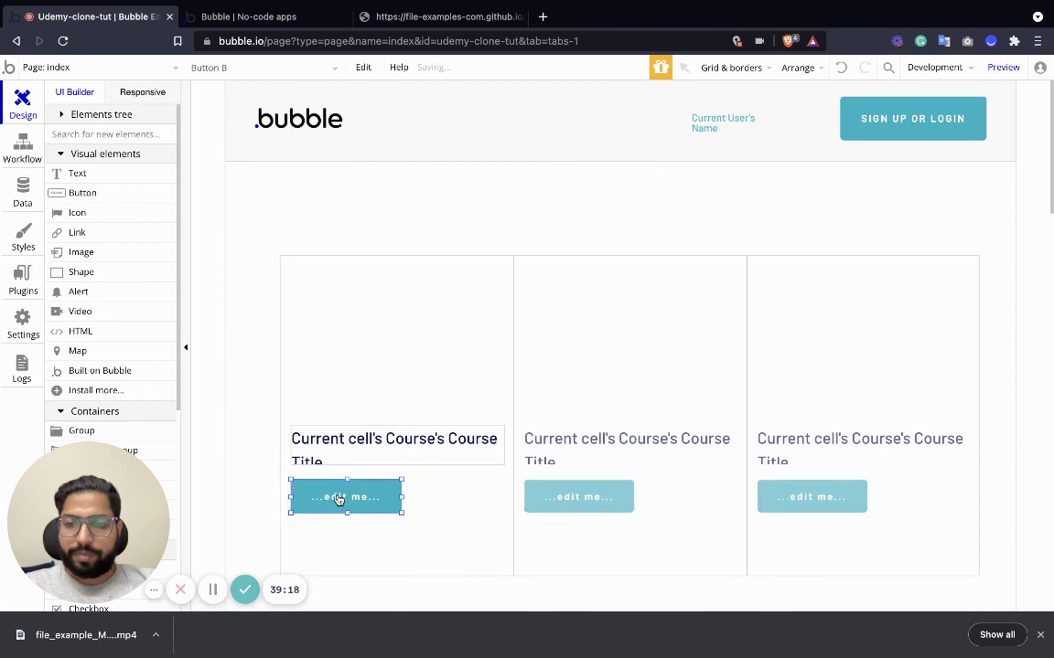
pyautogui.doubleClick(340, 497)
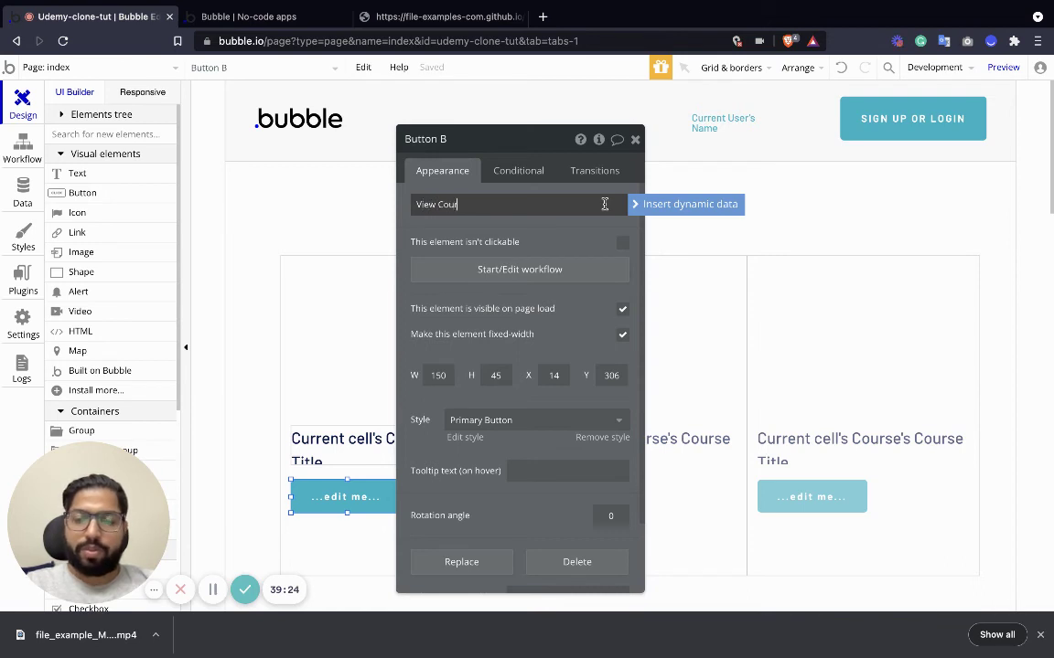
pyautogui.click(635, 141)
pyautogui.click(431, 548)
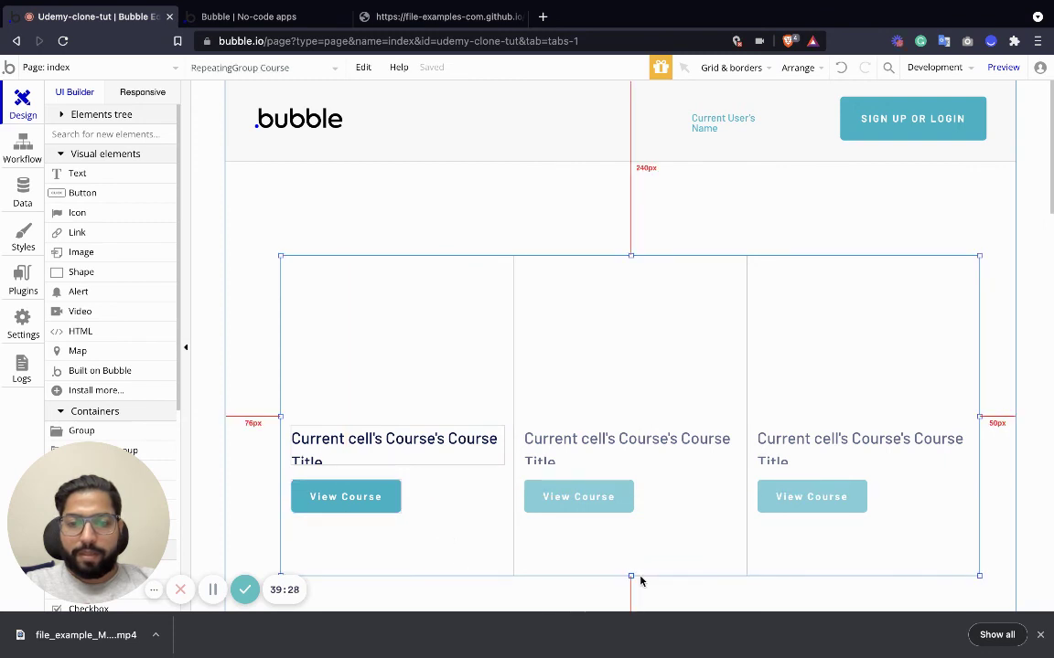
pyautogui.moveTo(631, 576); pyautogui.dragTo(631, 537)
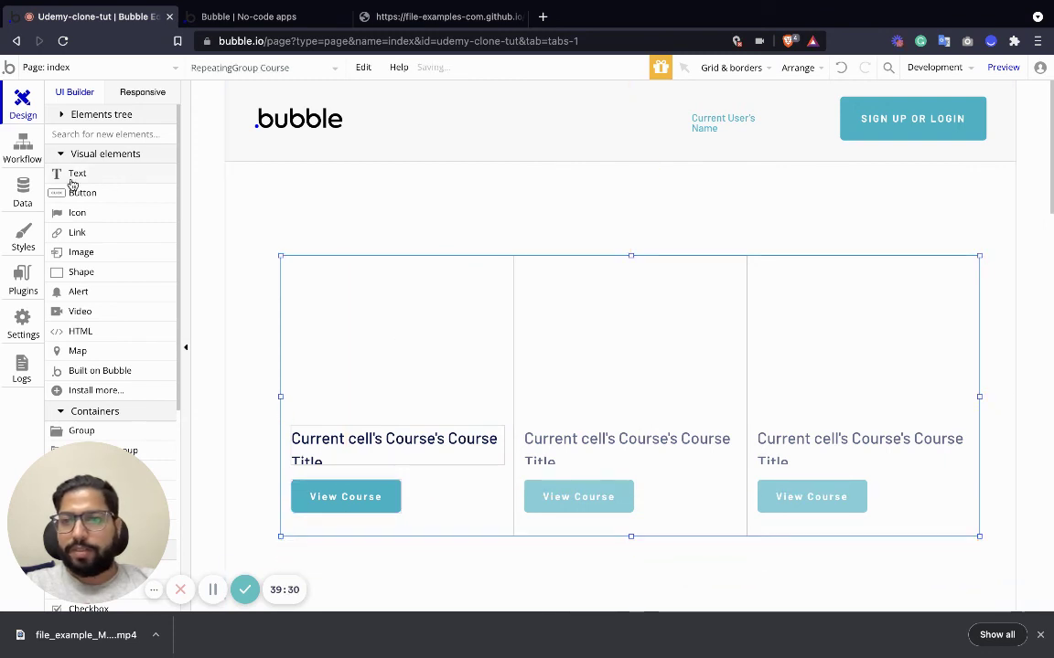
# Place an image at the top of the first course cell and adjust its size and position.
pyautogui.moveTo(80, 259); pyautogui.dragTo(337, 316)
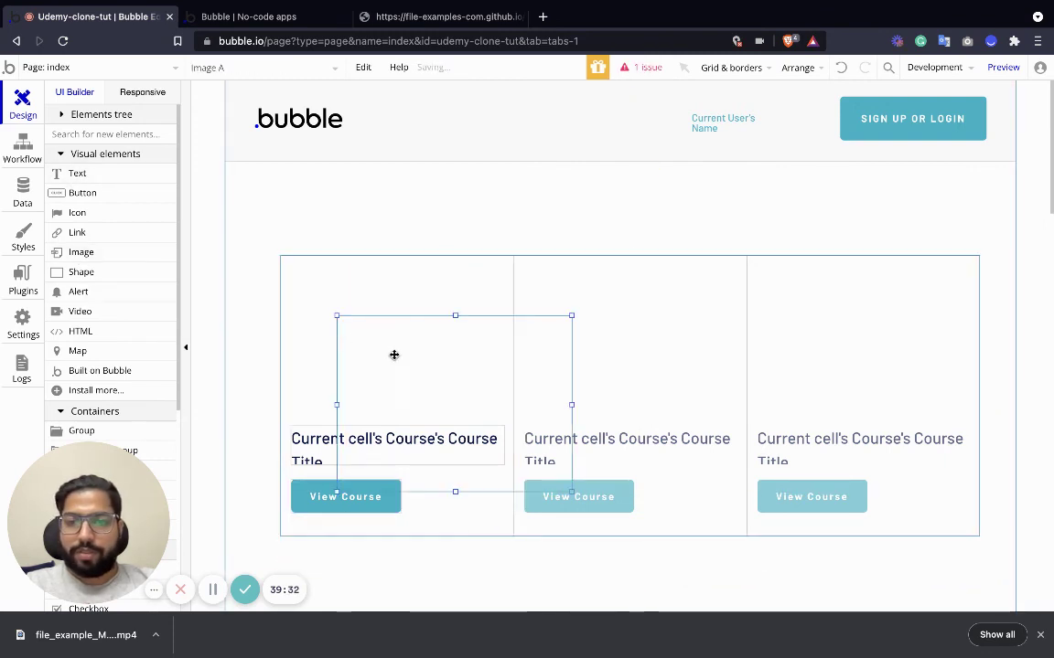
pyautogui.moveTo(399, 367); pyautogui.dragTo(344, 299)
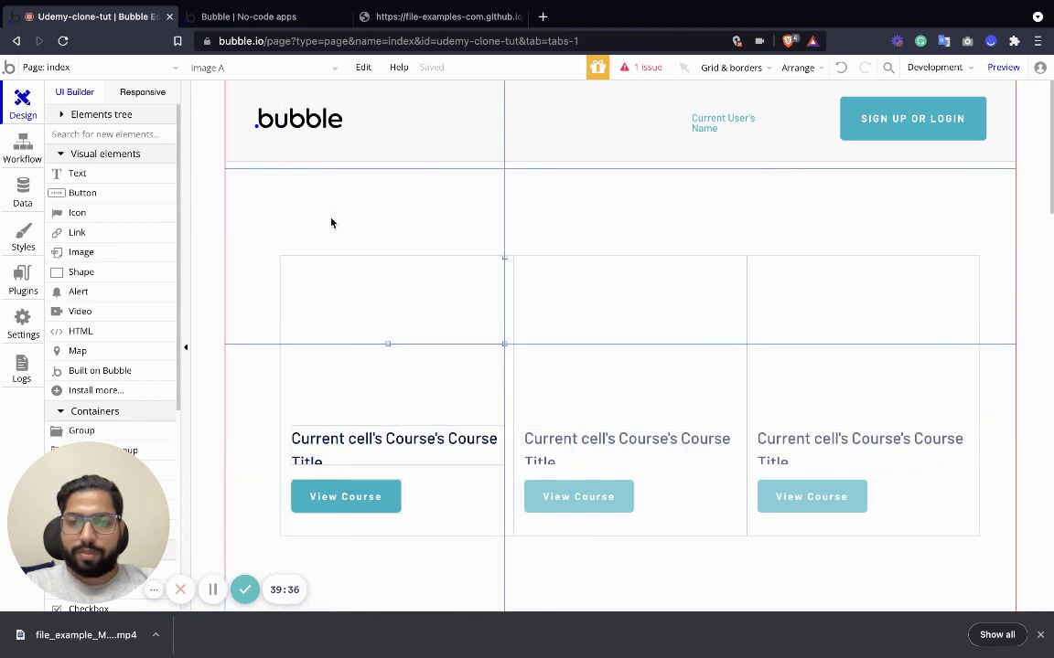
pyautogui.moveTo(416, 577); pyautogui.dragTo(440, 496)
pyautogui.scroll(-5, 459, 470)
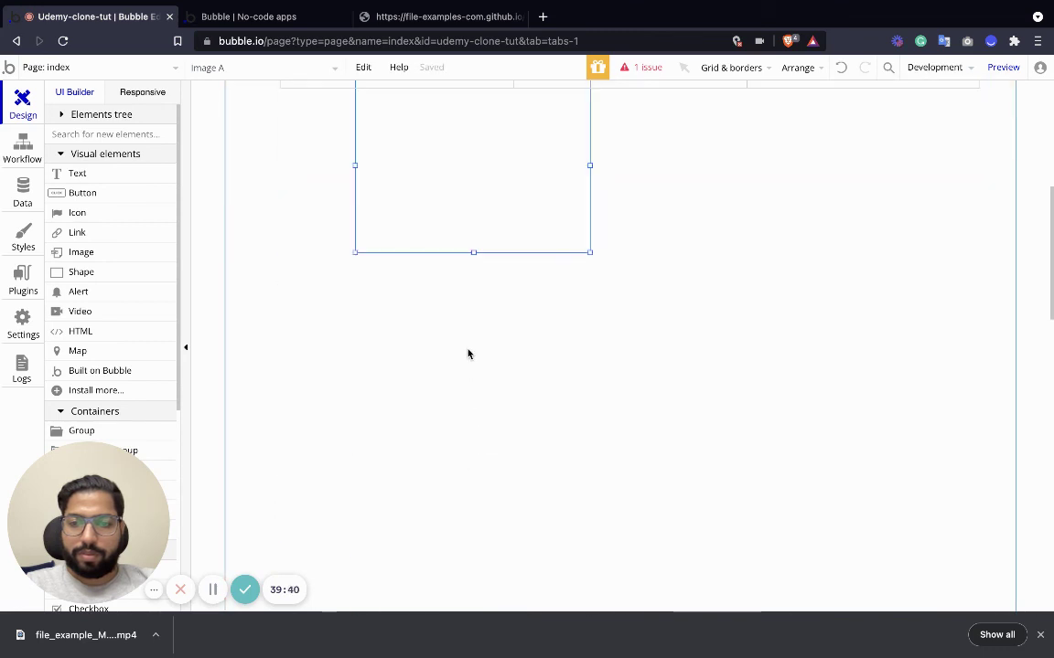
pyautogui.scroll(2, 467, 354)
pyautogui.moveTo(449, 277); pyautogui.dragTo(465, 352)
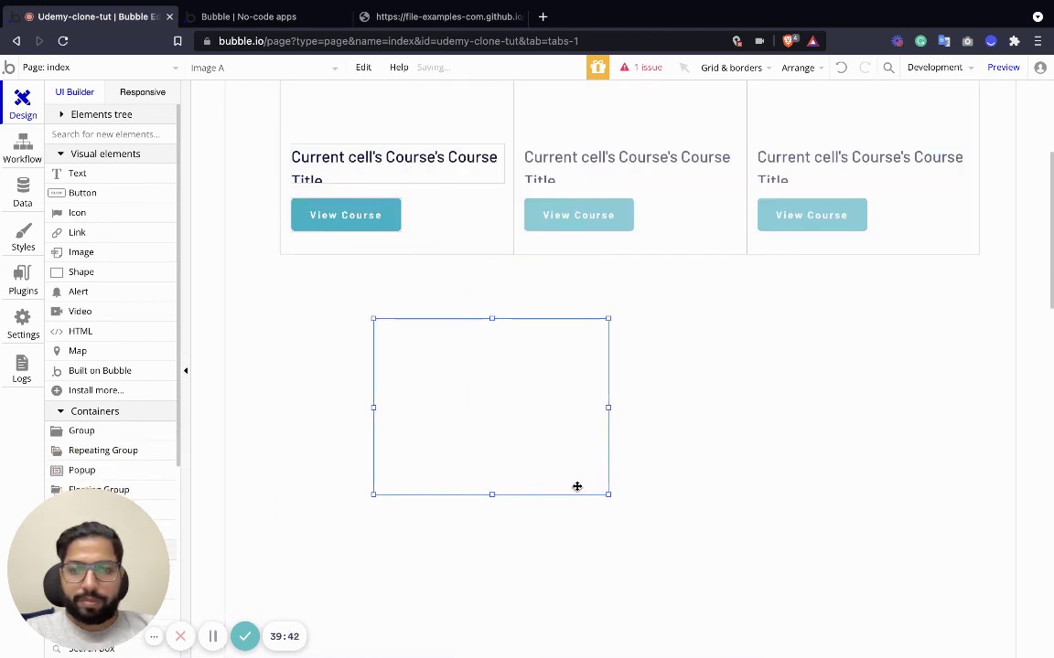
pyautogui.moveTo(609, 495); pyautogui.dragTo(466, 388)
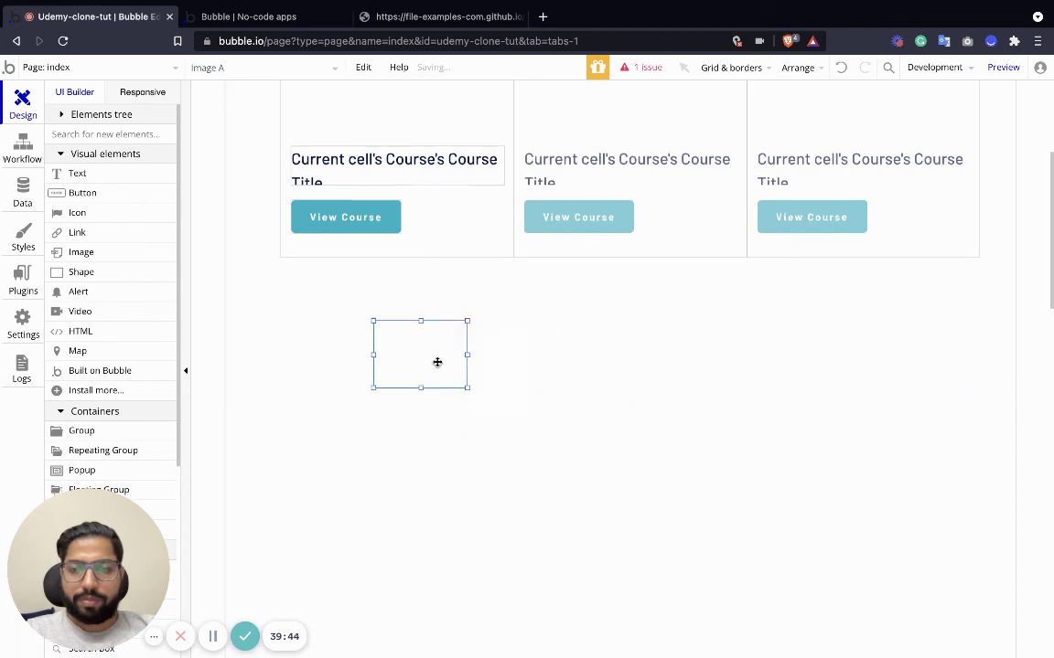
pyautogui.scroll(3, 437, 362)
pyautogui.moveTo(419, 611); pyautogui.dragTo(506, 417)
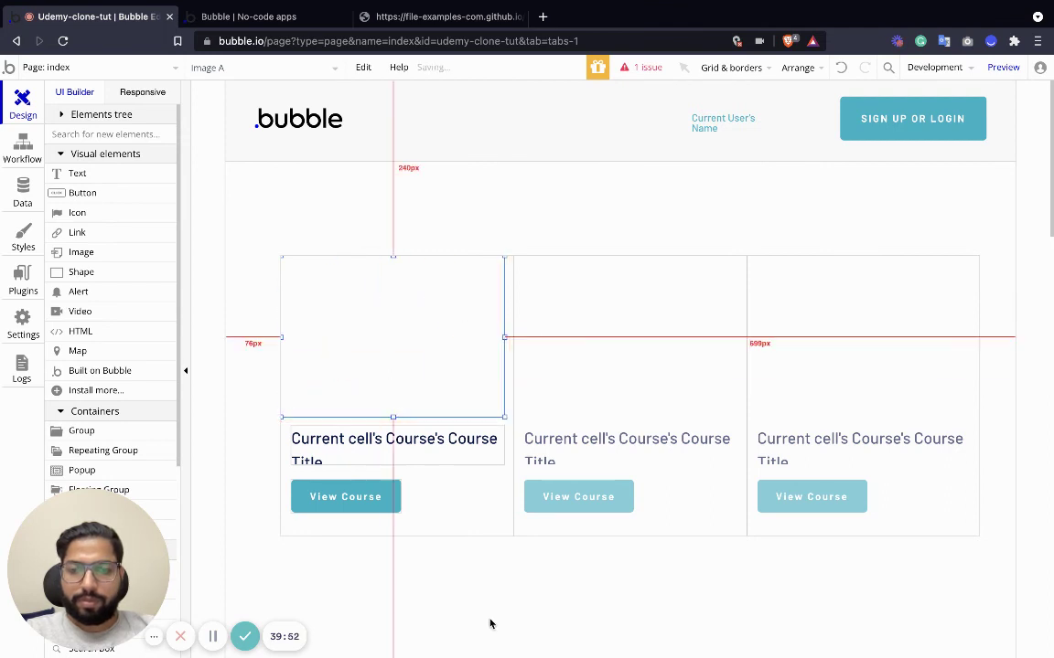
# Set the image's dynamic source to Current cell's Course's Cover Picture.
pyautogui.doubleClick(392, 315)
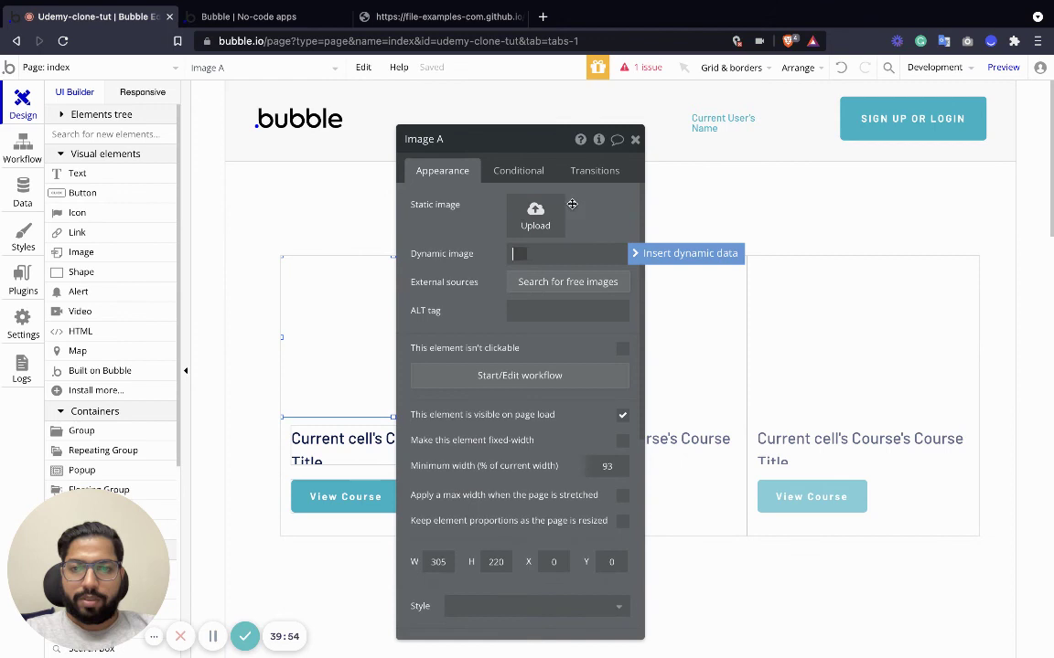
pyautogui.click(668, 261)
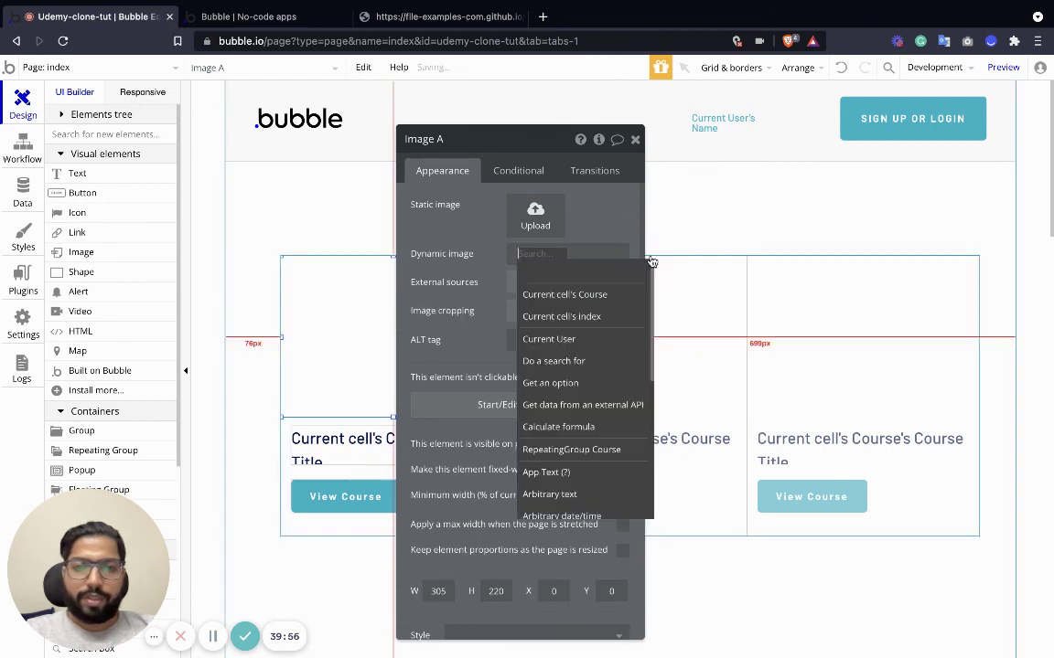
pyautogui.click(589, 292)
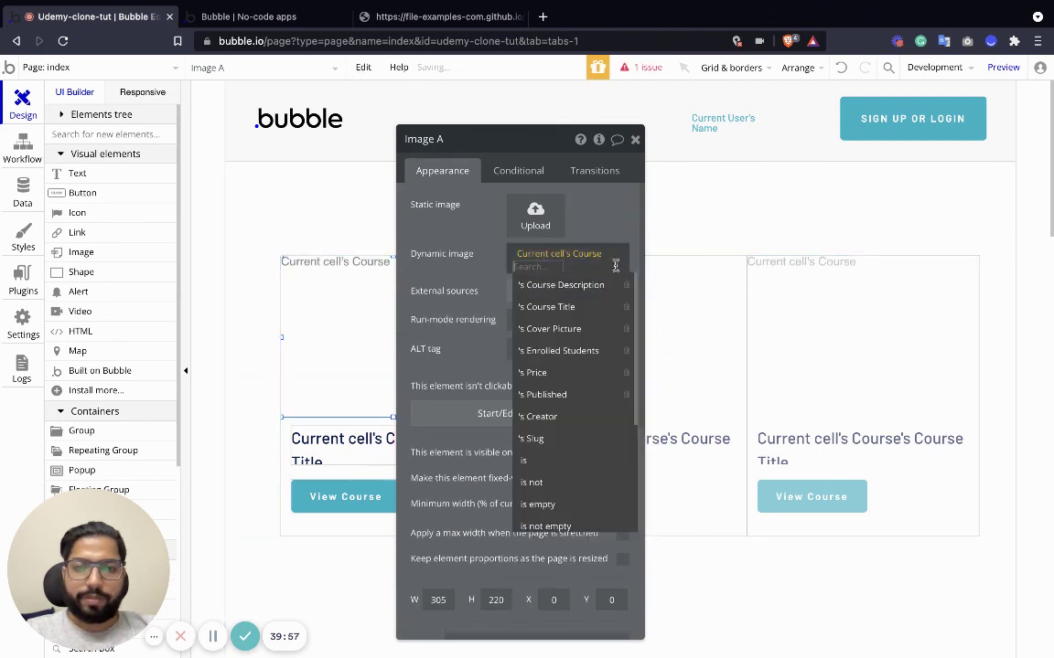
pyautogui.click(579, 328)
pyautogui.click(634, 140)
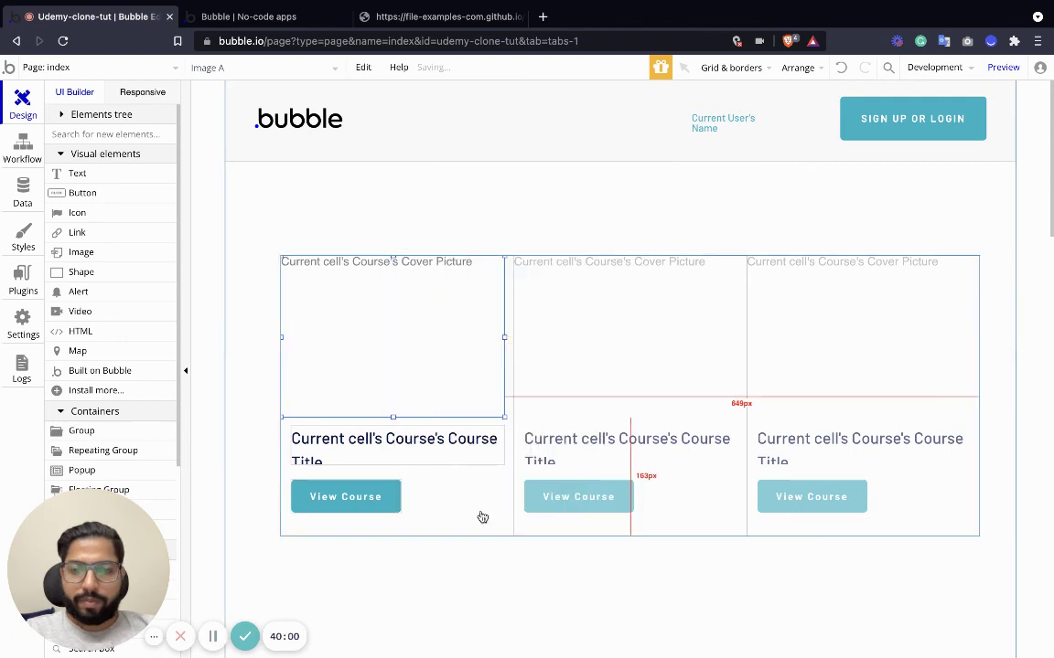
pyautogui.click(473, 528)
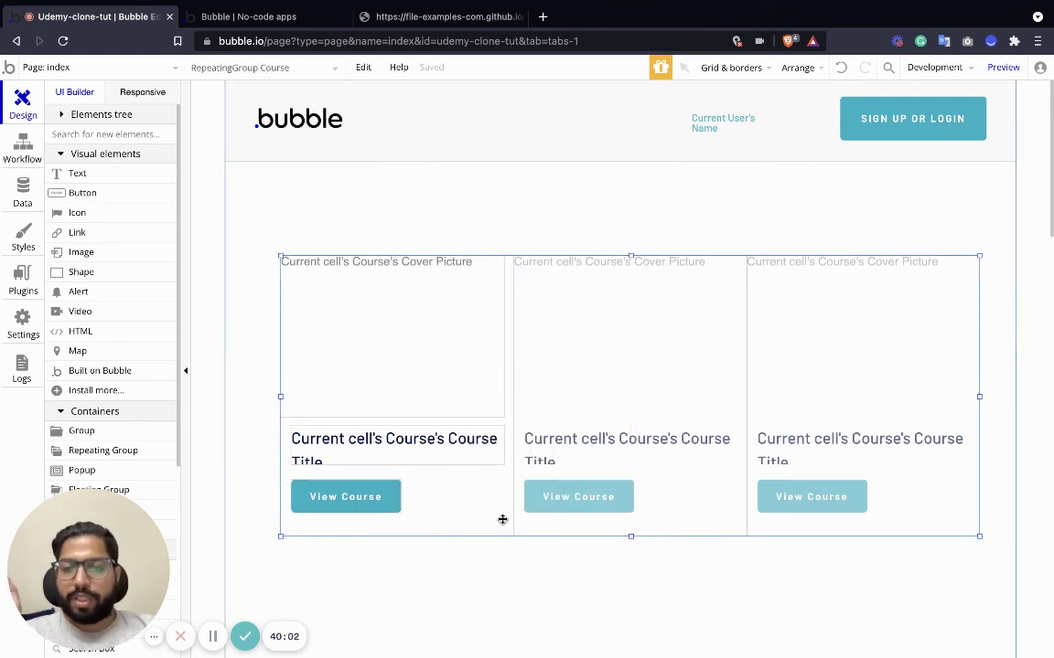
# Sort the repeating group's Search for Courses by Created Date, descending.
pyautogui.doubleClick(502, 520)
pyautogui.click(546, 235)
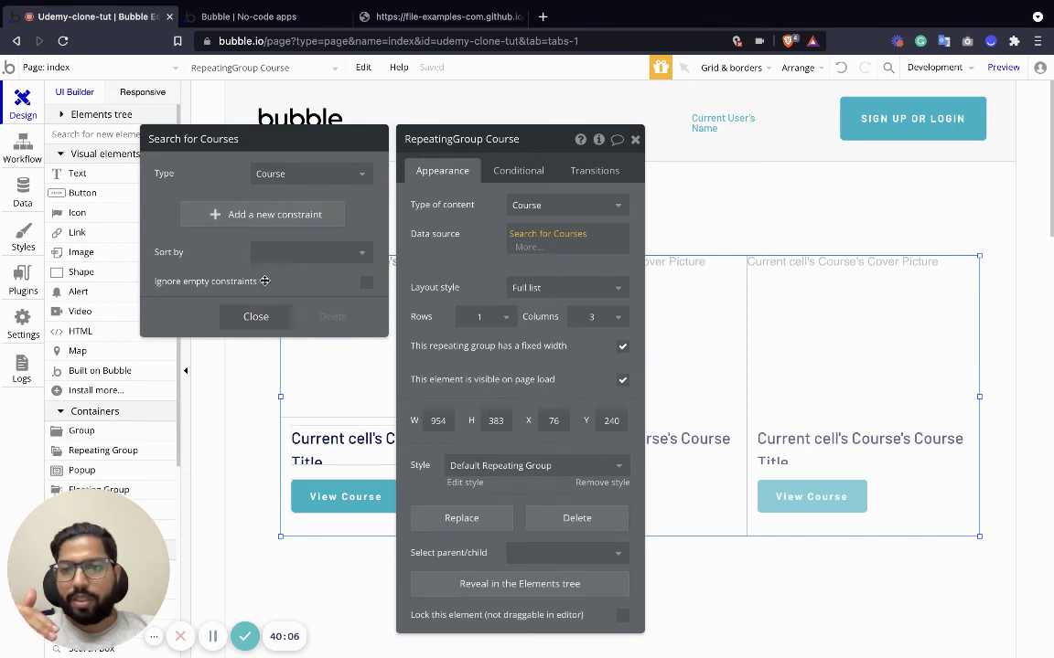
pyautogui.click(274, 252)
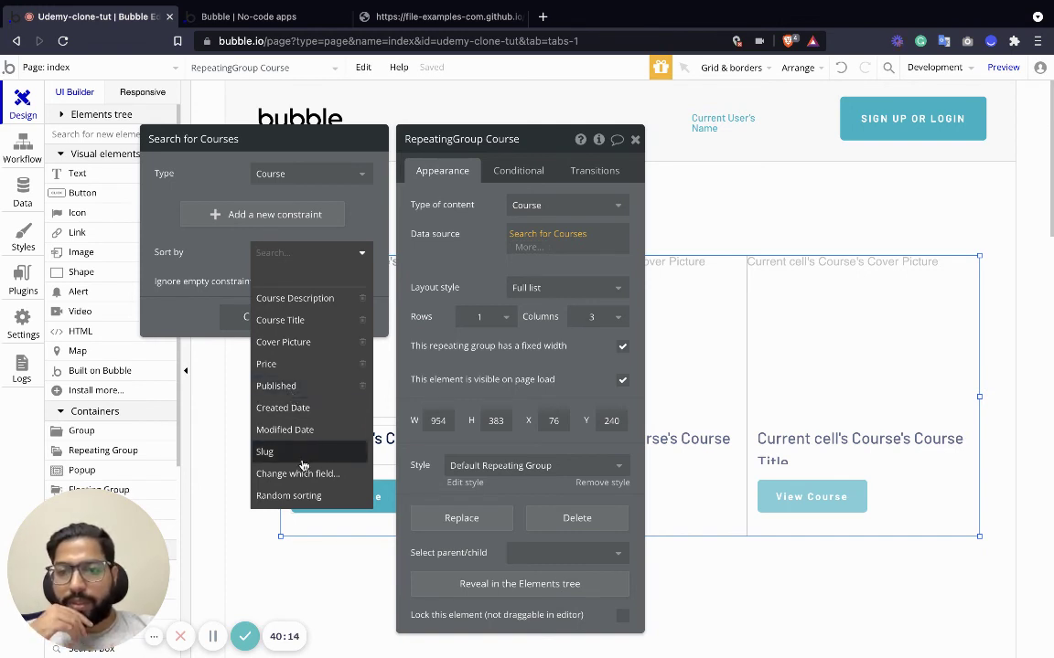
pyautogui.click(298, 407)
pyautogui.click(267, 282)
pyautogui.click(269, 322)
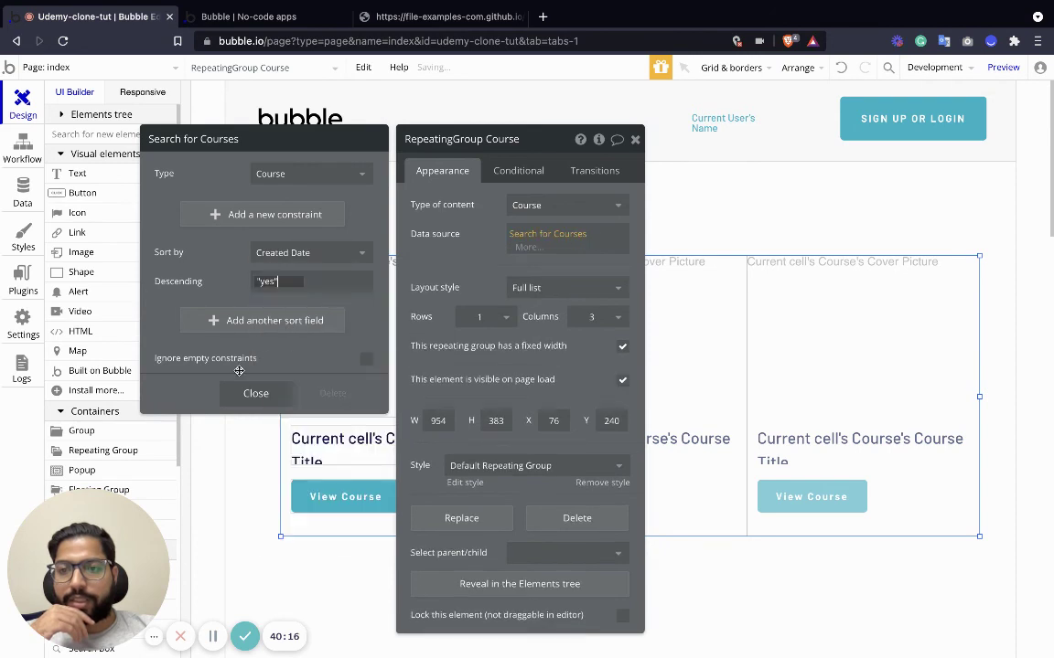
pyautogui.click(259, 394)
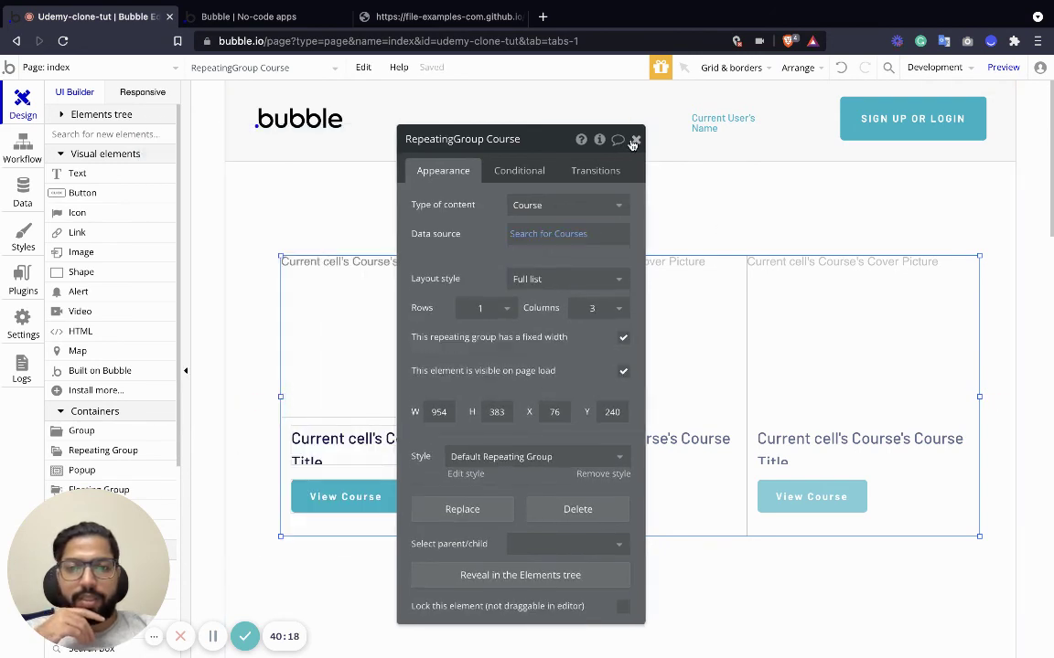
pyautogui.click(348, 501)
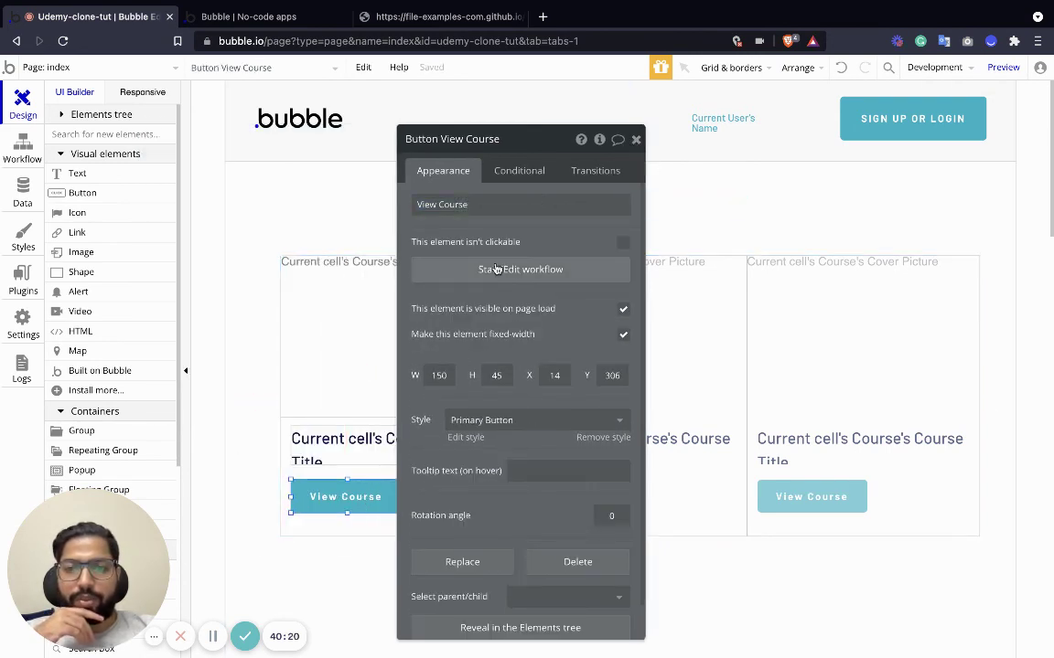
# Give View Course a workflow going to the course page with Current cell's Course as data.
pyautogui.click(519, 269)
pyautogui.click(160, 256)
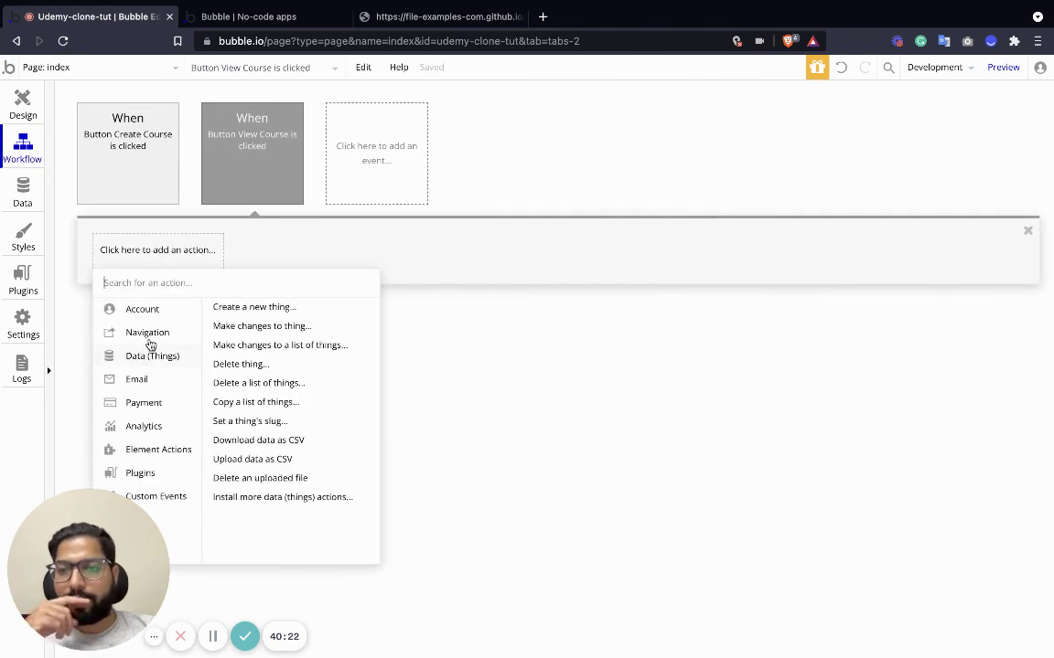
pyautogui.moveTo(152, 334)
pyautogui.click(259, 309)
pyautogui.click(548, 174)
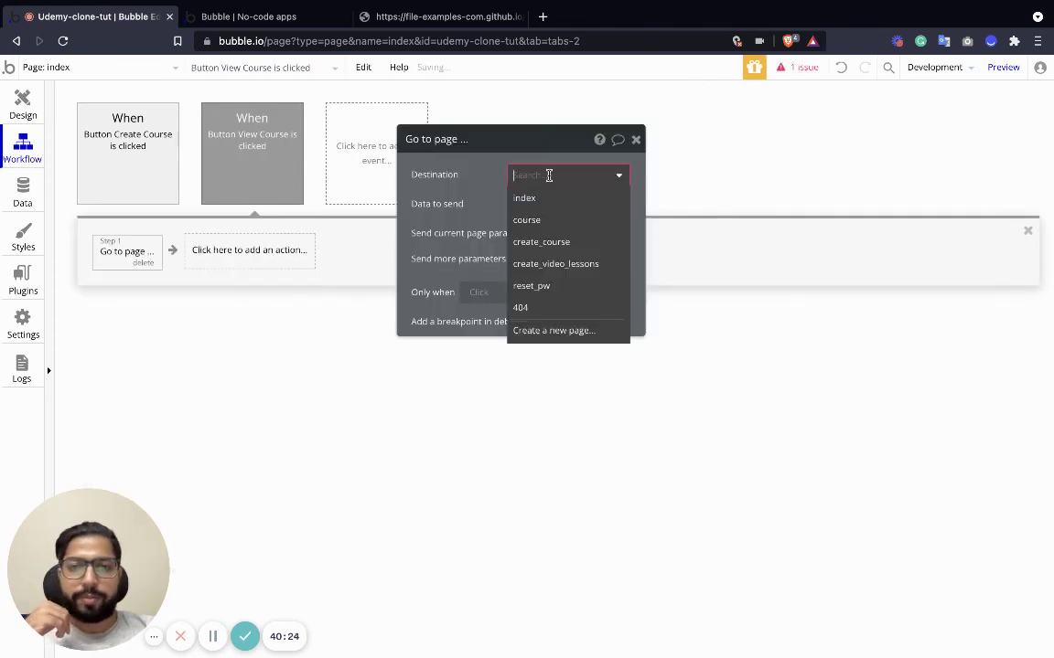
pyautogui.click(543, 220)
pyautogui.click(521, 204)
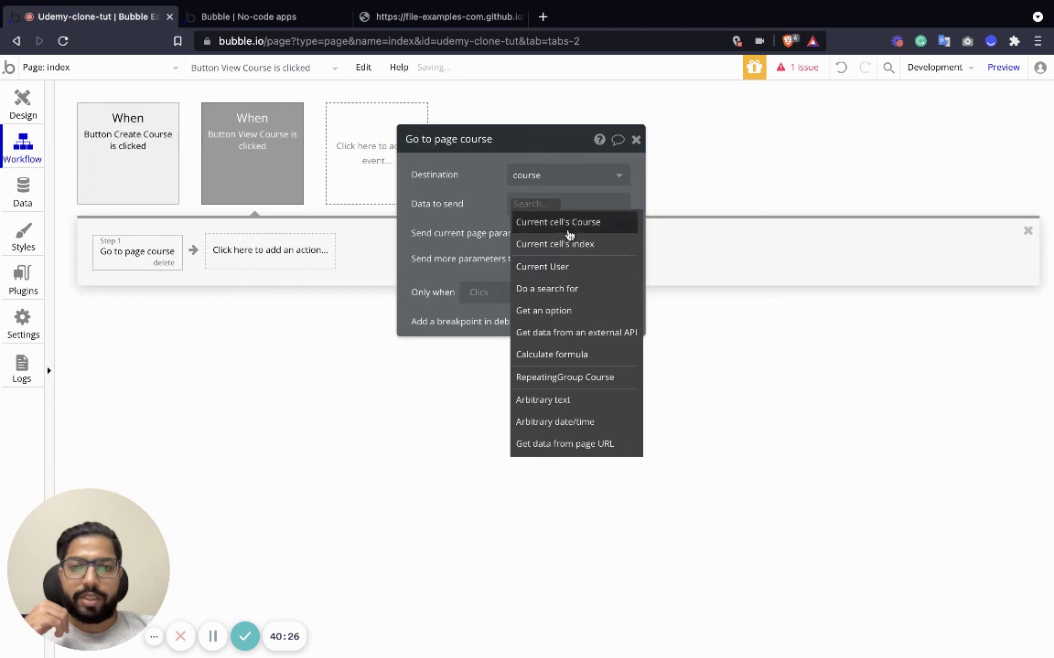
pyautogui.click(567, 226)
# Return to the design view and switch to the create_video_lessons page.
pyautogui.click(30, 105)
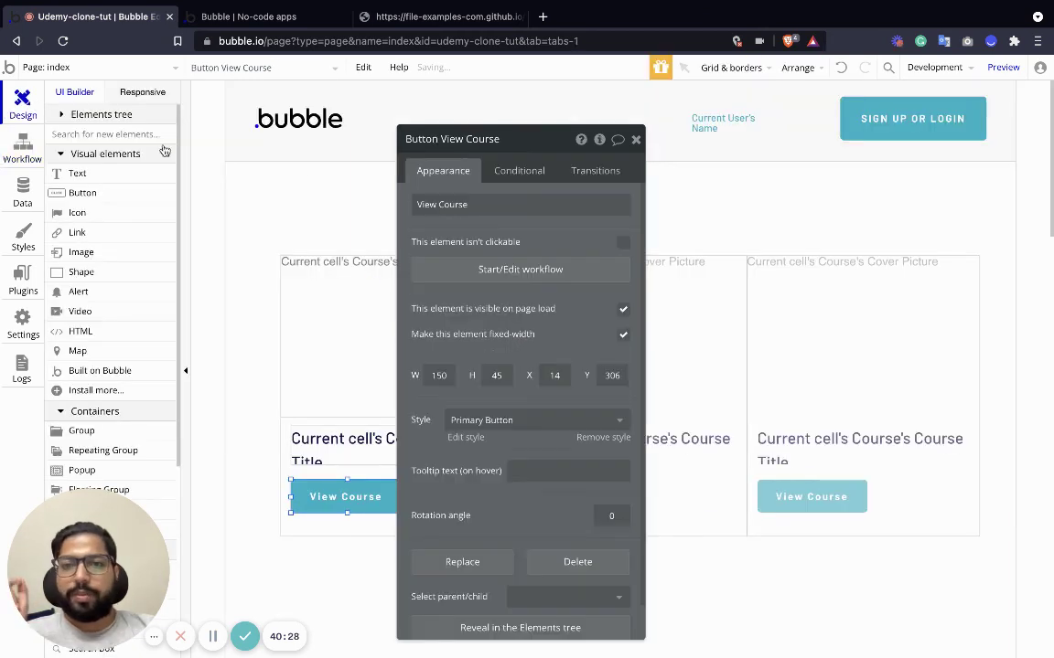
pyautogui.click(119, 66)
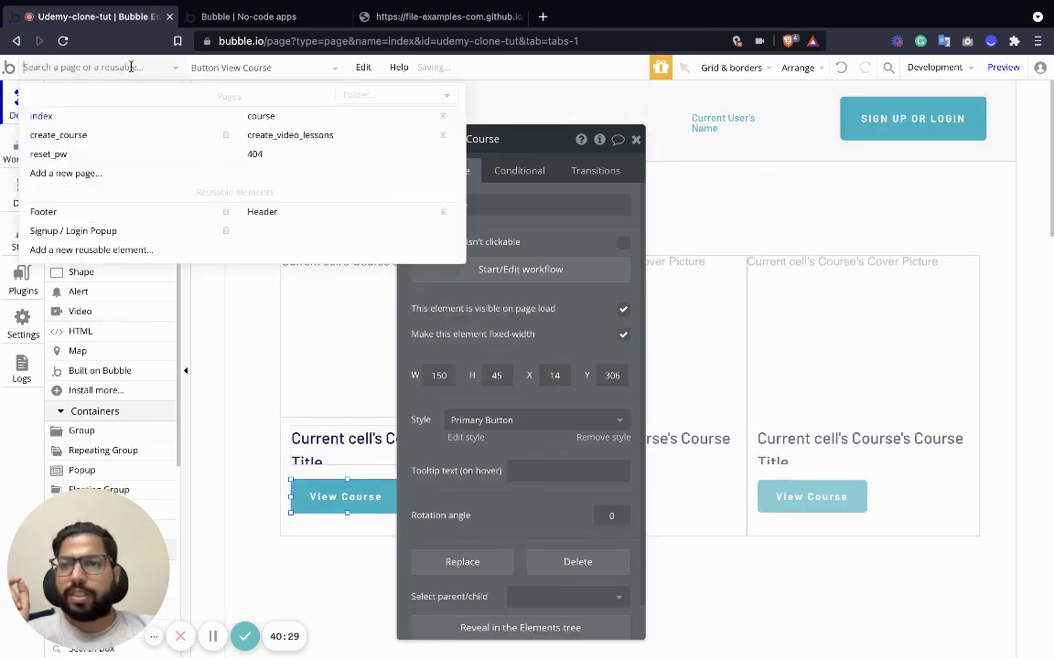
pyautogui.click(305, 139)
# Nudge the Create Video button into alignment and narrow the course title text.
pyautogui.scroll(-10, 803, 371)
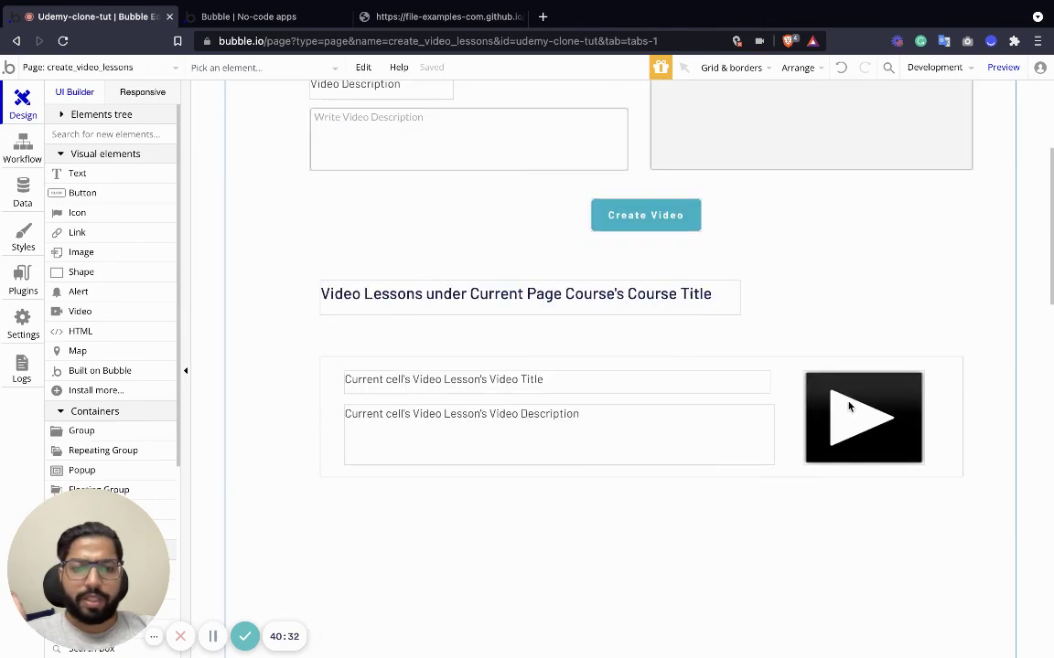
pyautogui.scroll(10, 845, 402)
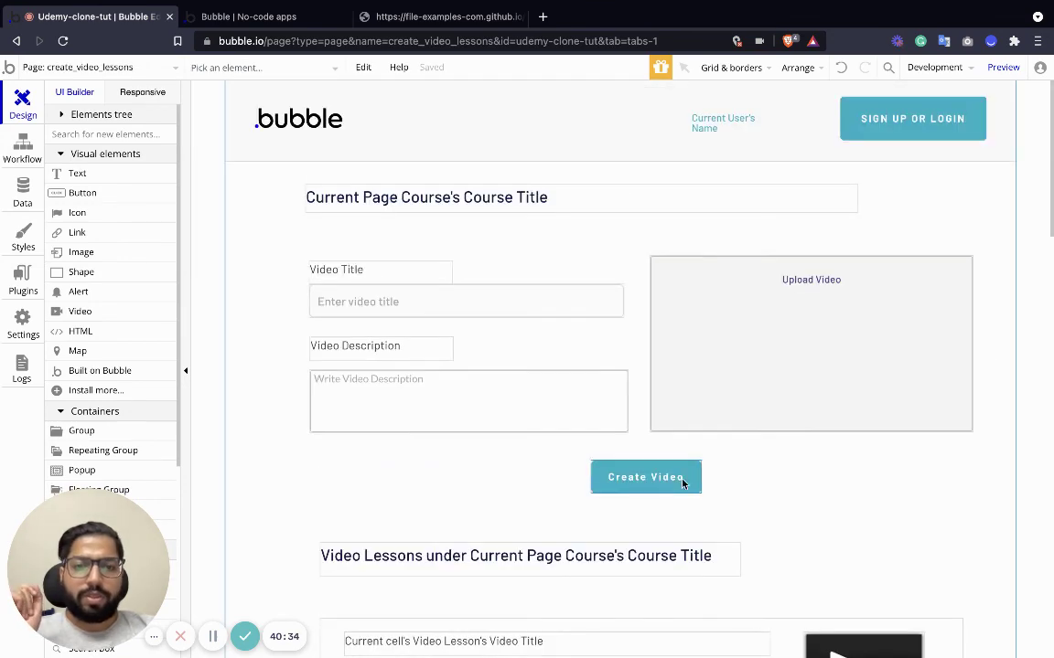
pyautogui.click(646, 477)
pyautogui.moveTo(645, 477)
pyautogui.mouseDown()
pyautogui.moveTo(380, 476)
pyautogui.moveTo(644, 480)
pyautogui.mouseUp()
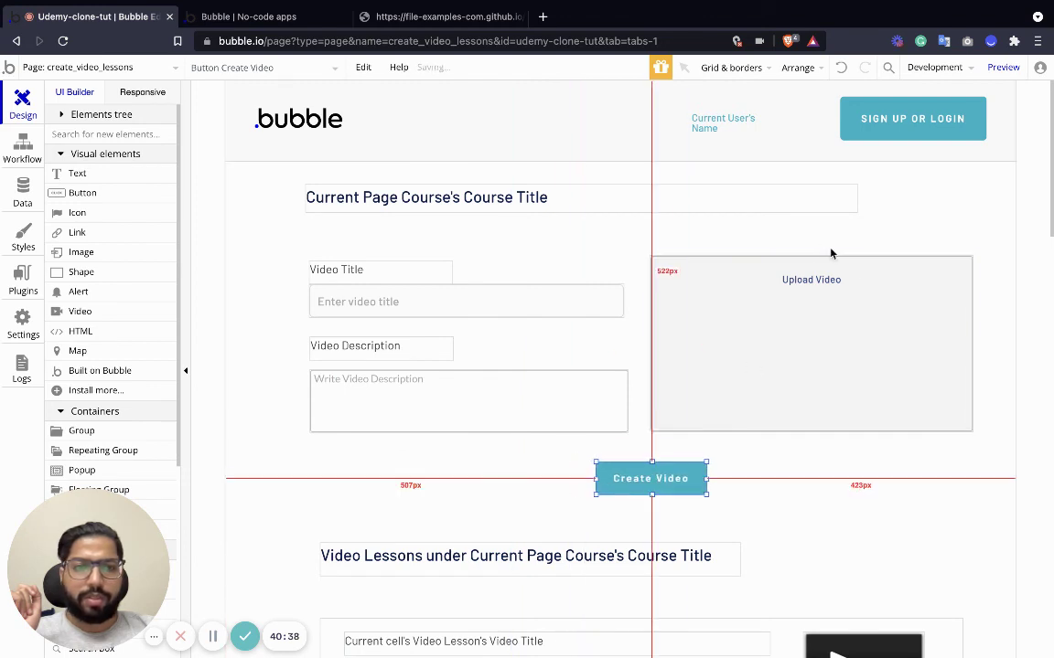
pyautogui.click(855, 199)
pyautogui.moveTo(857, 198); pyautogui.dragTo(746, 199)
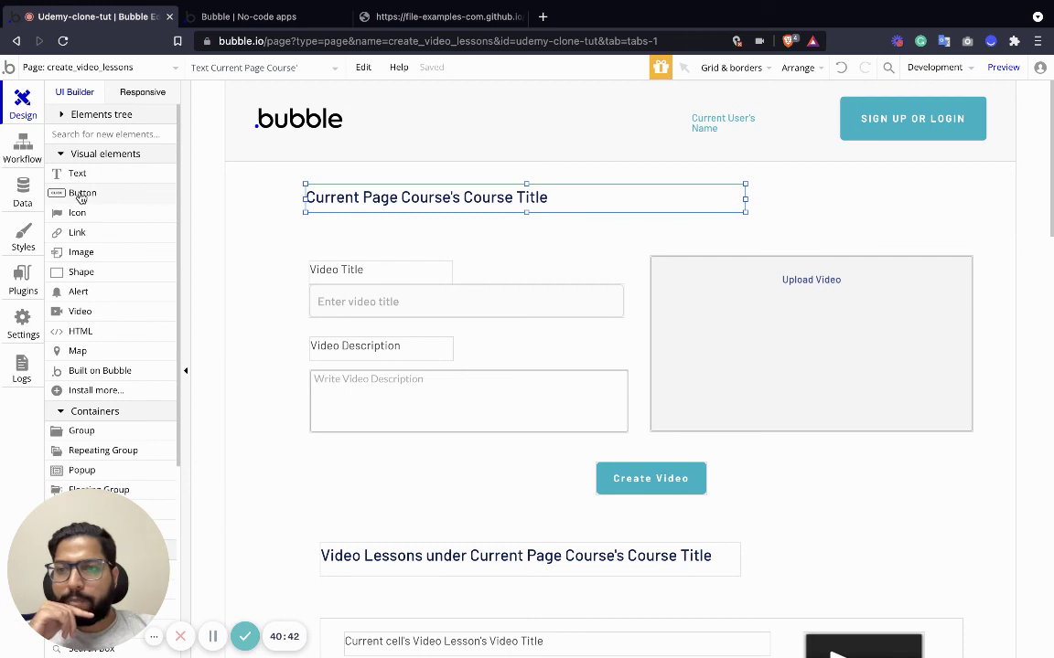
# Add a new button at the page's top right labelled 'Published'.
pyautogui.moveTo(89, 195); pyautogui.dragTo(931, 201)
pyautogui.doubleClick(931, 201)
pyautogui.click(534, 203)
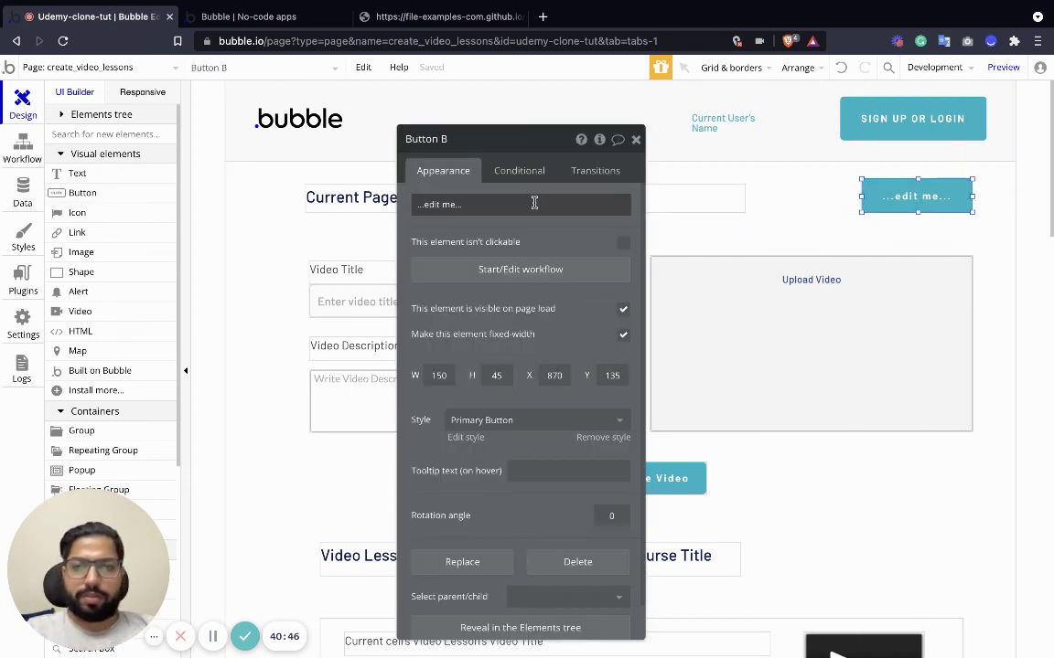
pyautogui.hotkey('ctrl', 'a')
pyautogui.write('P')
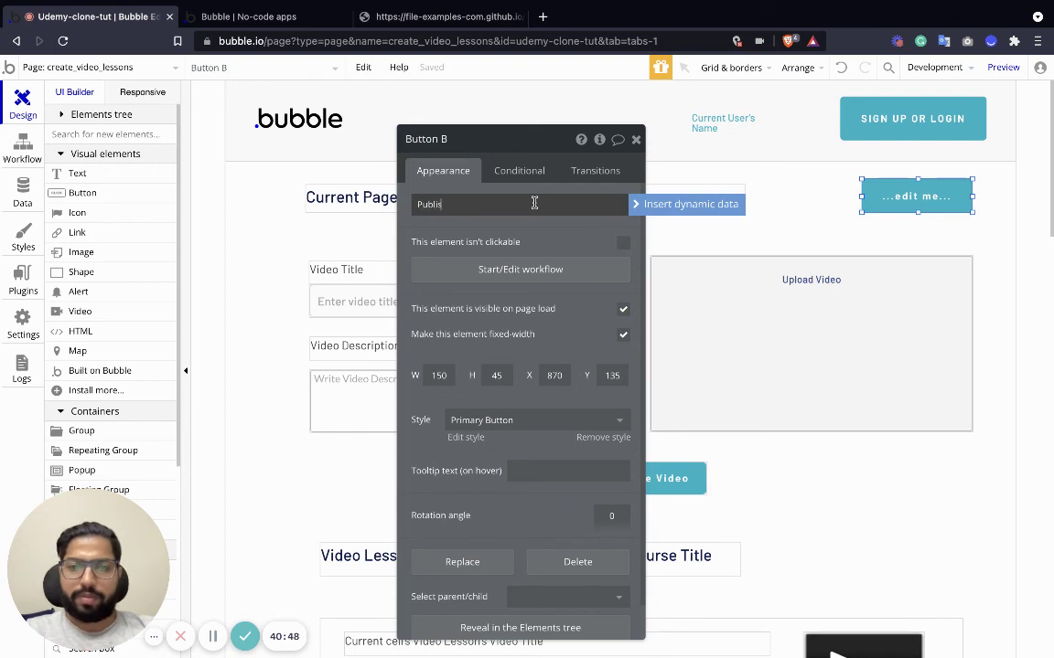
pyautogui.write('ublished')
# Give the Published button a Make changes action setting Current Page Course's Published to yes.
pyautogui.click(519, 269)
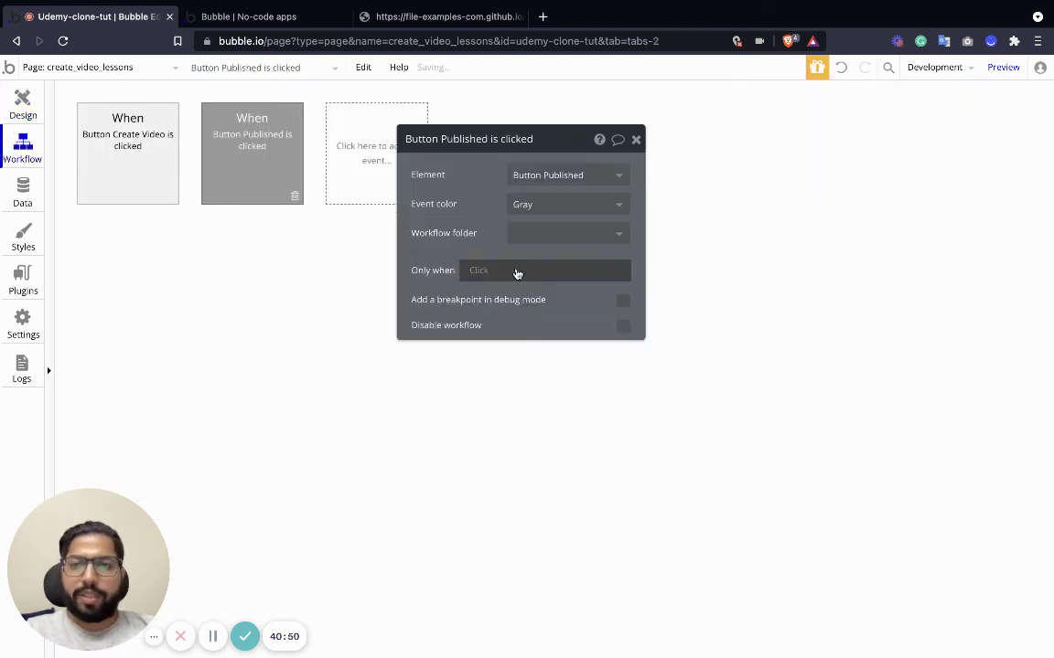
pyautogui.click(157, 253)
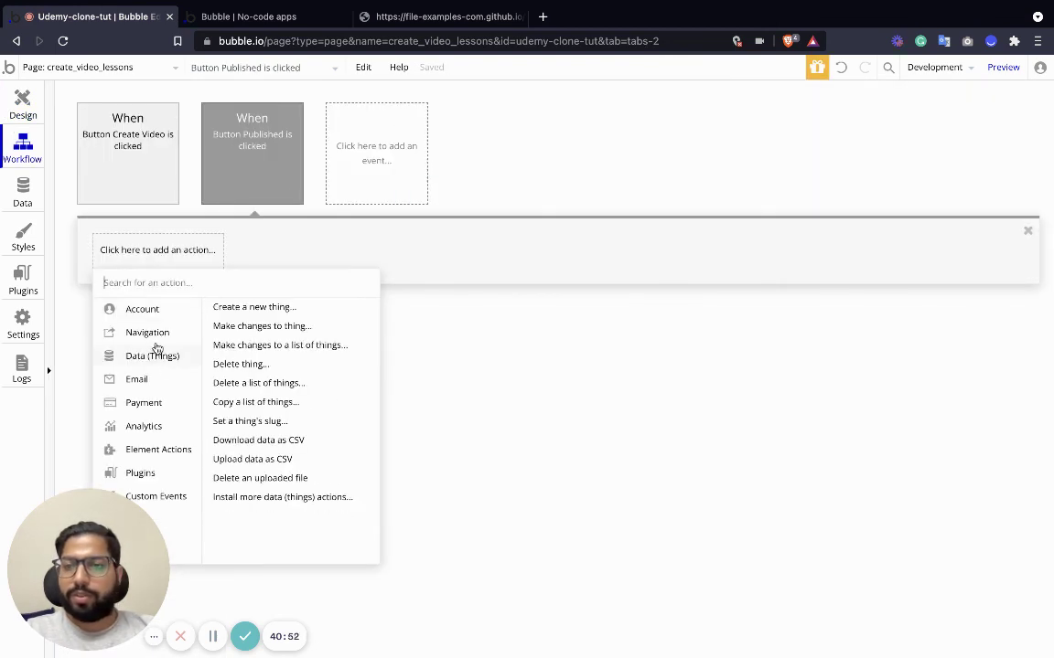
pyautogui.moveTo(158, 346)
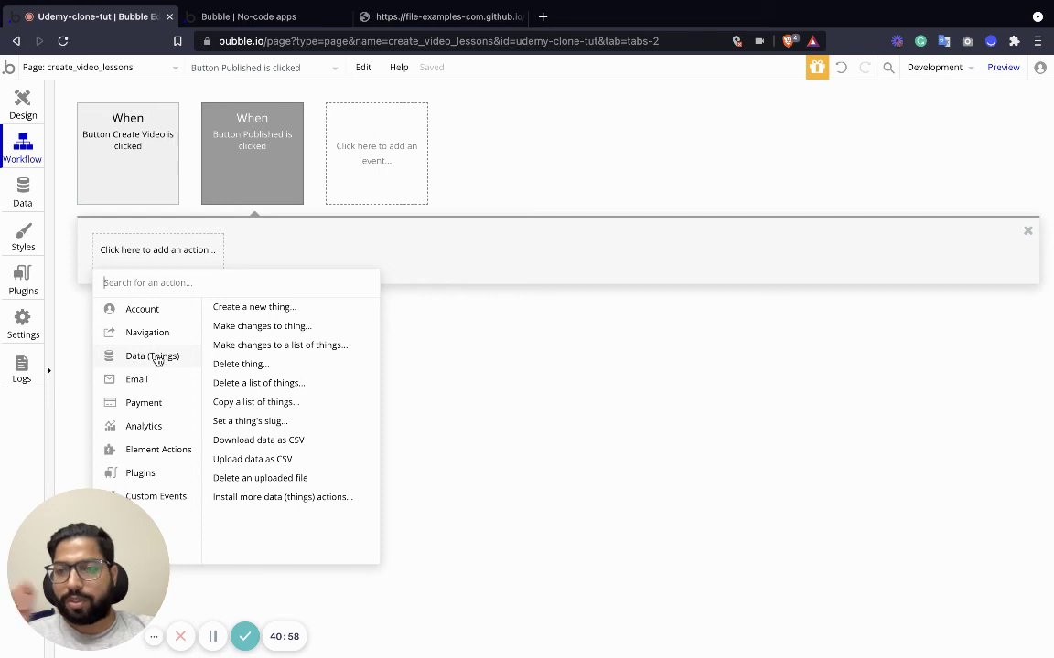
pyautogui.click(242, 325)
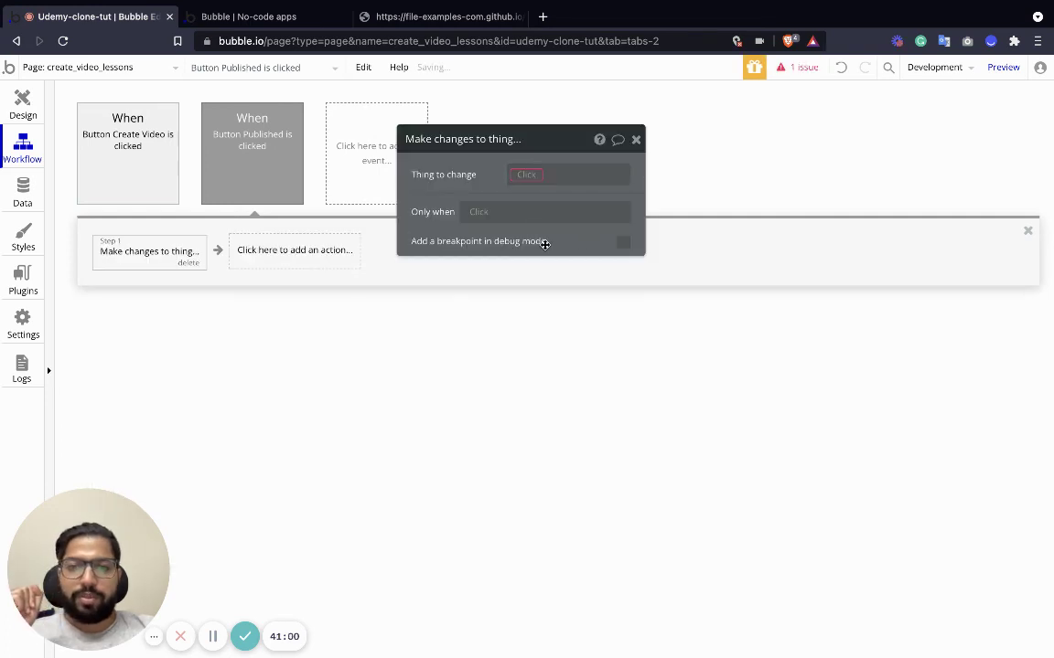
pyautogui.click(527, 183)
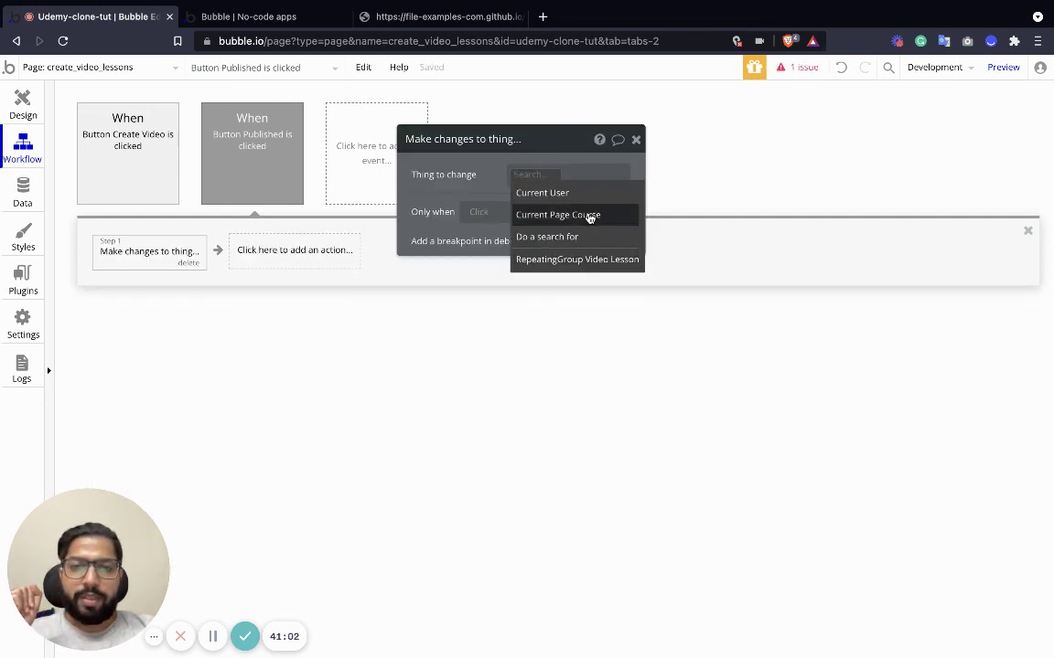
pyautogui.click(590, 217)
pyautogui.click(515, 215)
pyautogui.click(425, 203)
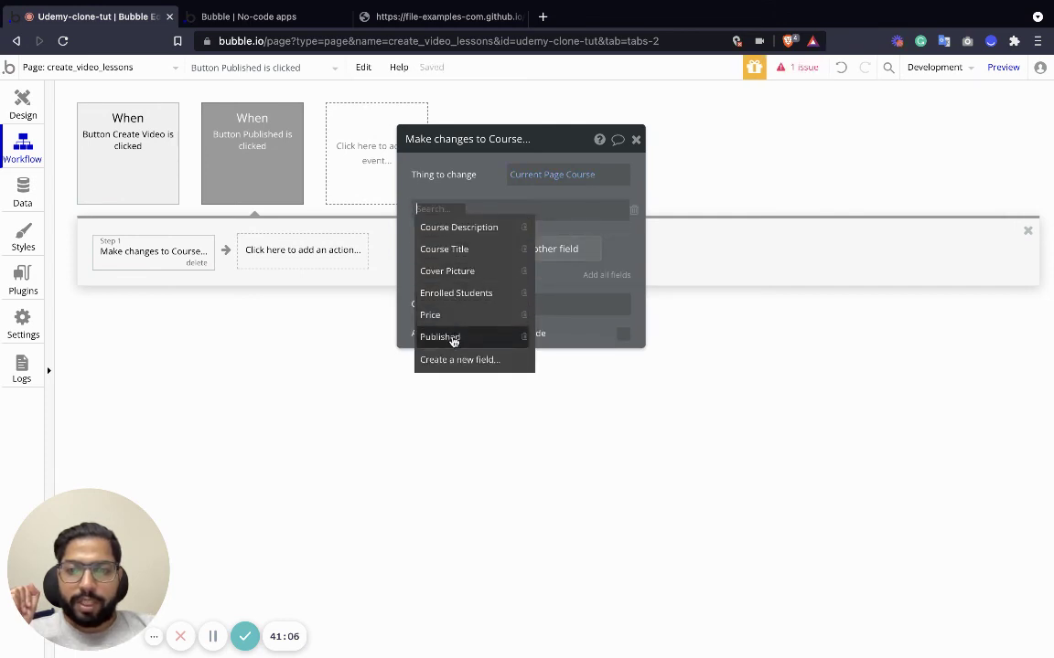
pyautogui.click(452, 339)
pyautogui.click(482, 210)
pyautogui.click(514, 249)
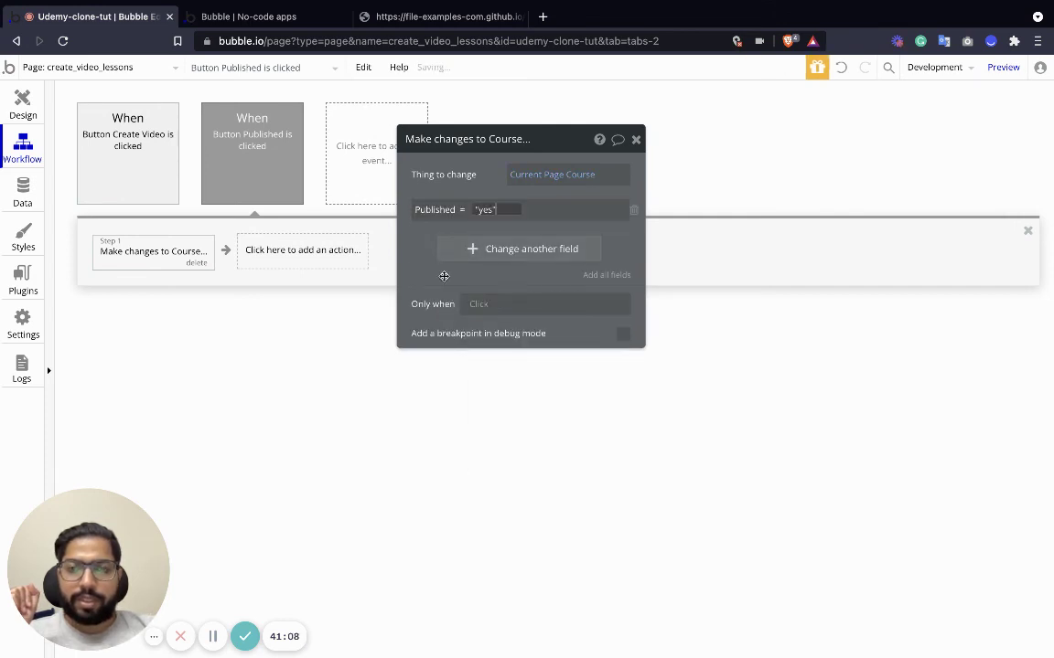
pyautogui.click(636, 139)
pyautogui.click(20, 101)
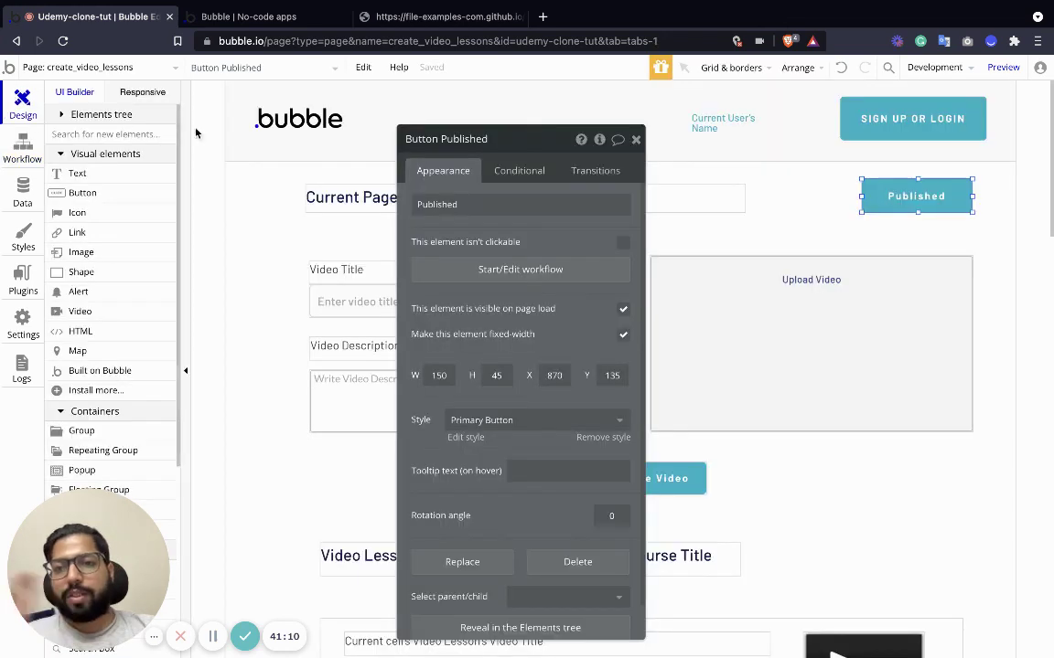
# Start creating a new page from the page list, then cancel it.
pyautogui.click(145, 67)
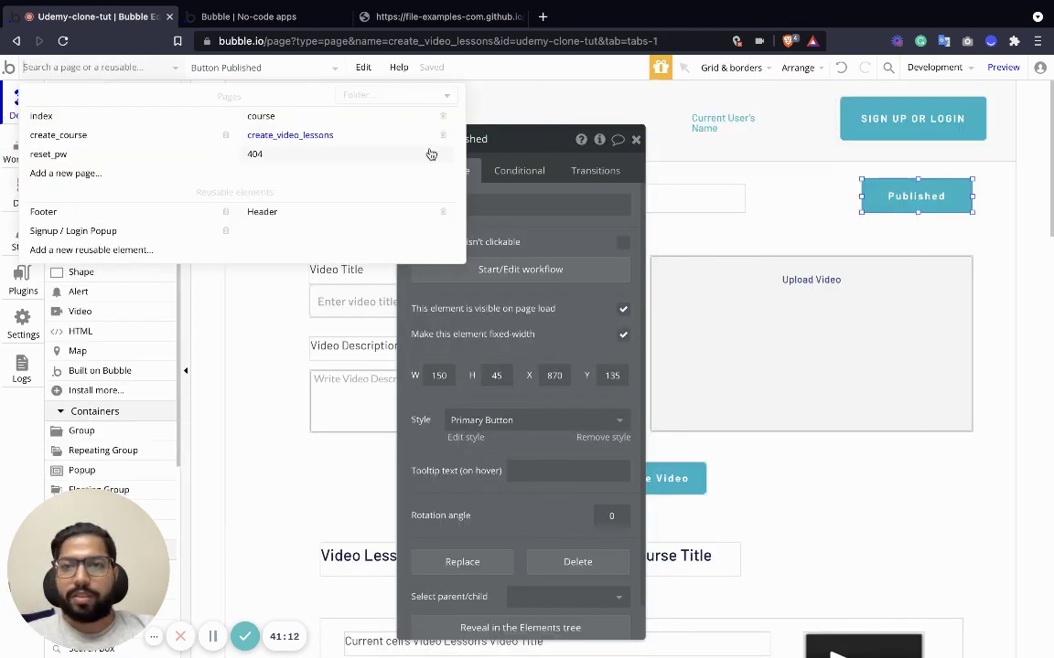
pyautogui.click(922, 208)
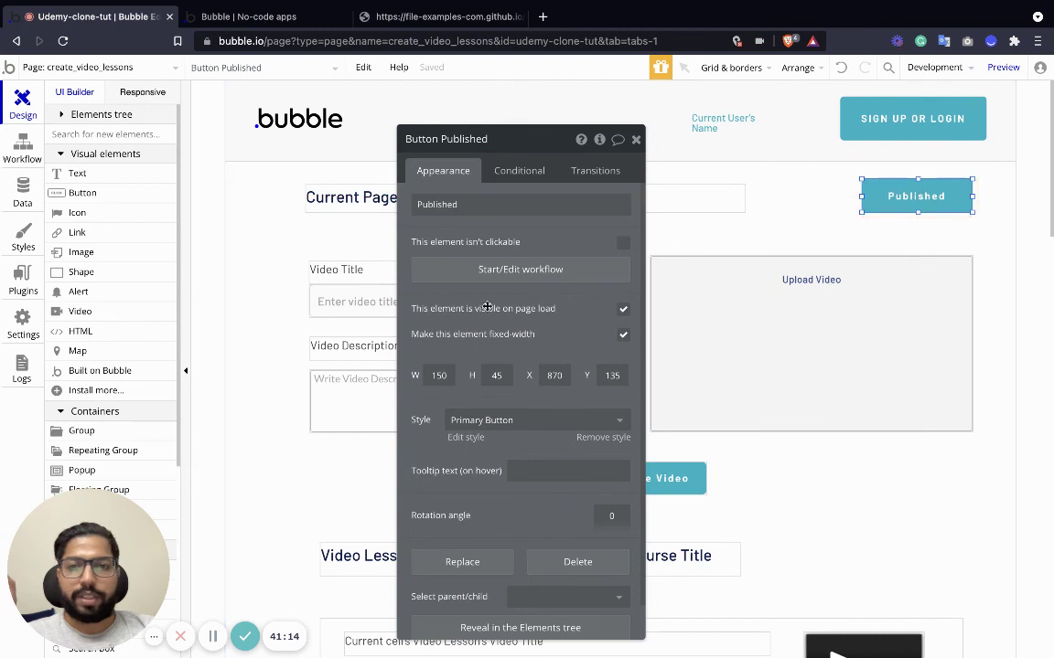
pyautogui.click(150, 66)
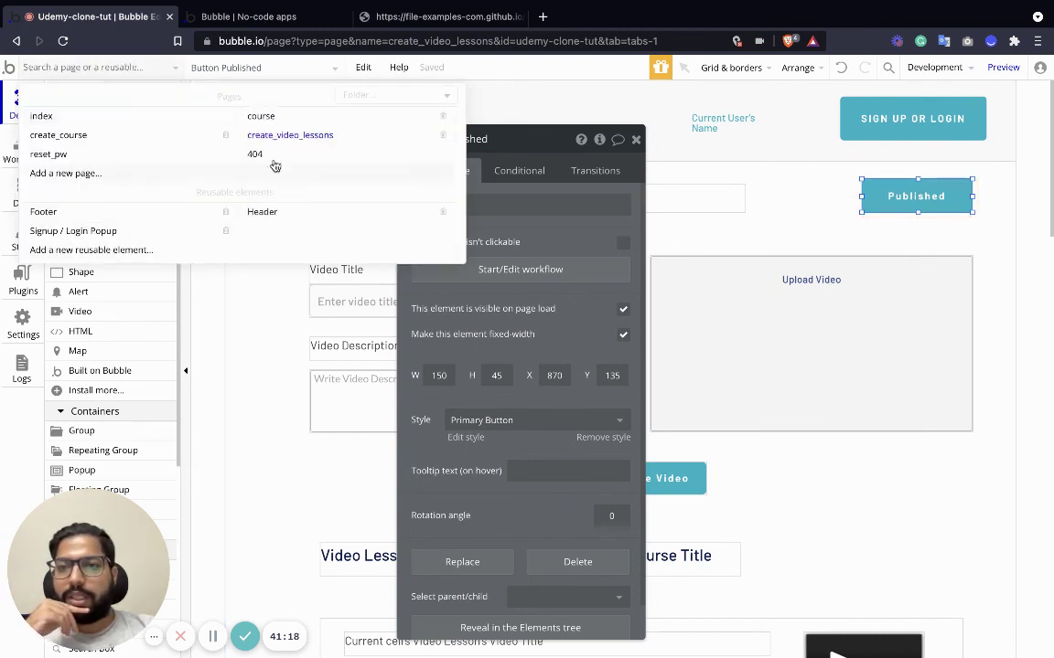
pyautogui.moveTo(255, 134)
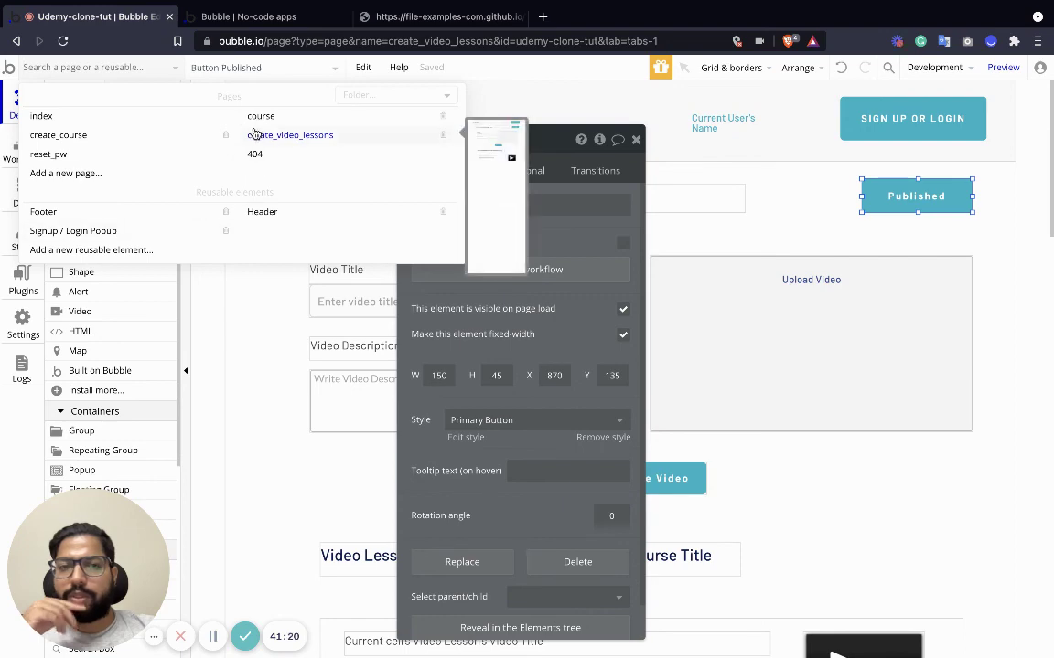
pyautogui.click(117, 173)
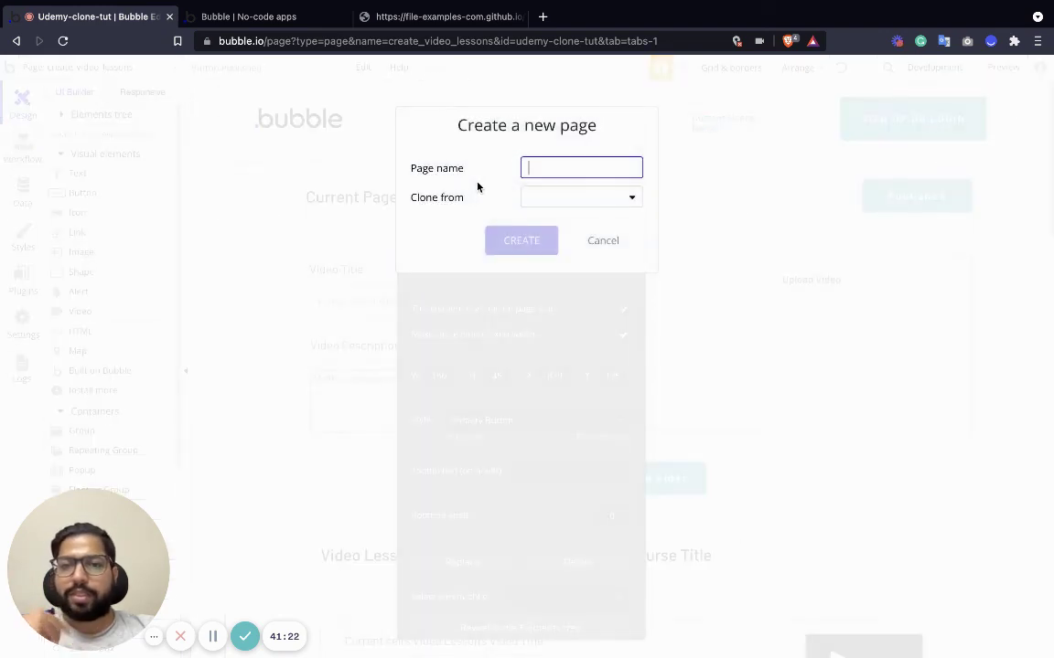
pyautogui.write('success')
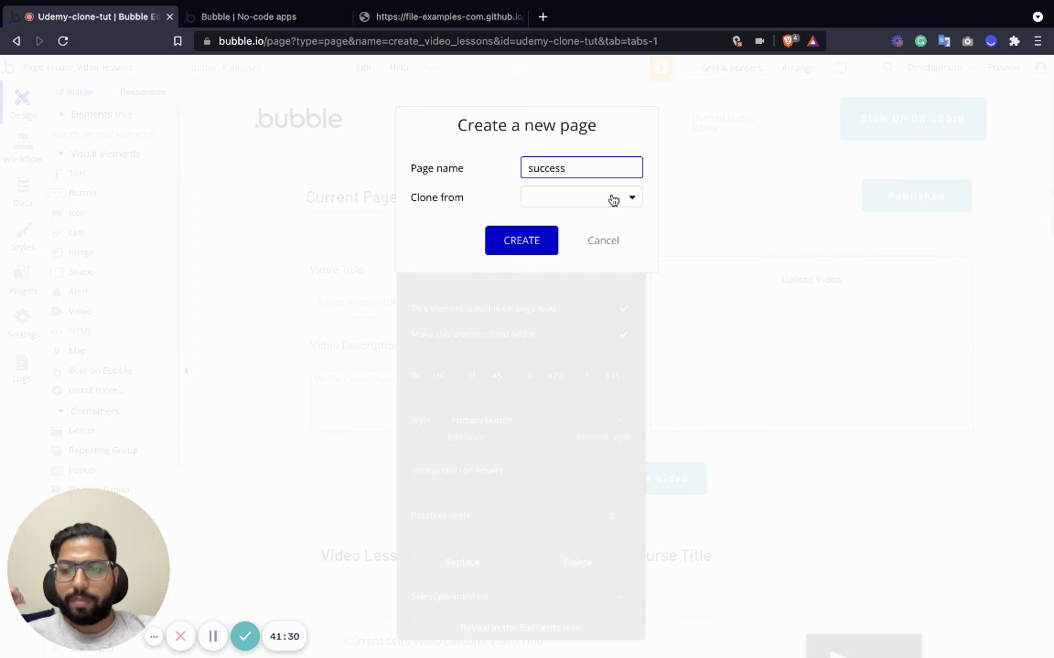
pyautogui.click(613, 199)
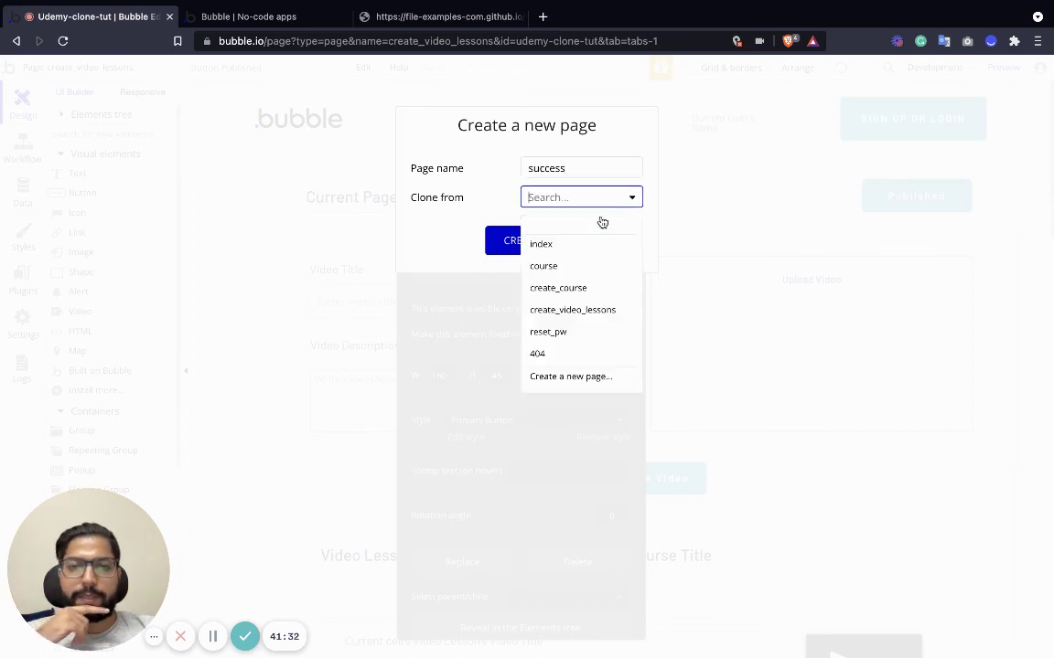
pyautogui.click(485, 221)
pyautogui.click(590, 199)
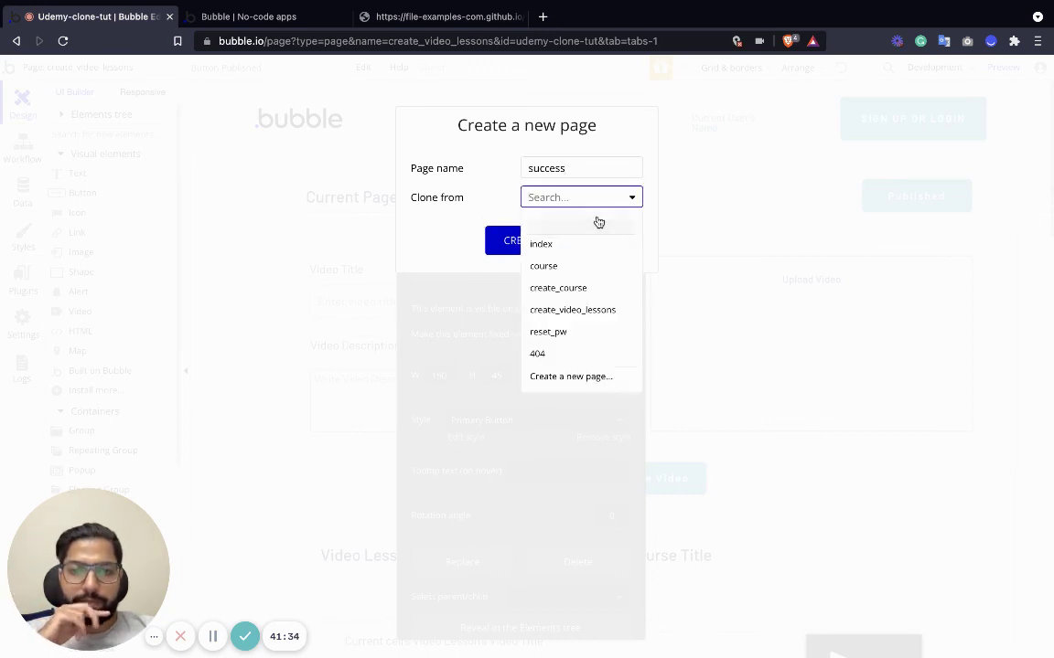
pyautogui.click(449, 226)
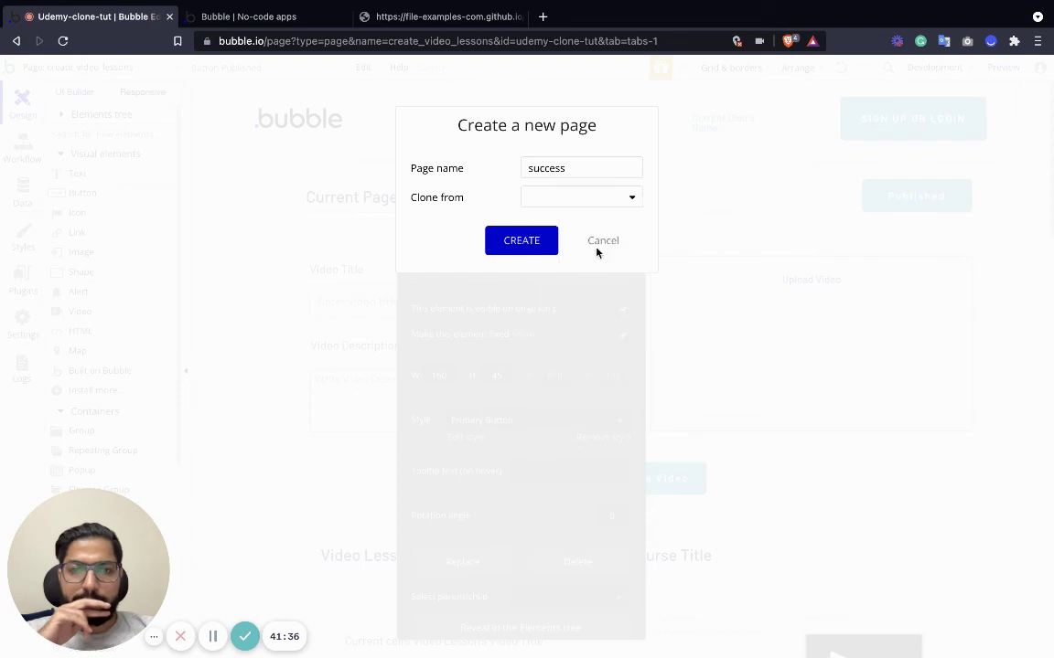
pyautogui.click(602, 240)
# Add a Go to page index action to the Published workflow, then switch to the index page.
pyautogui.click(637, 139)
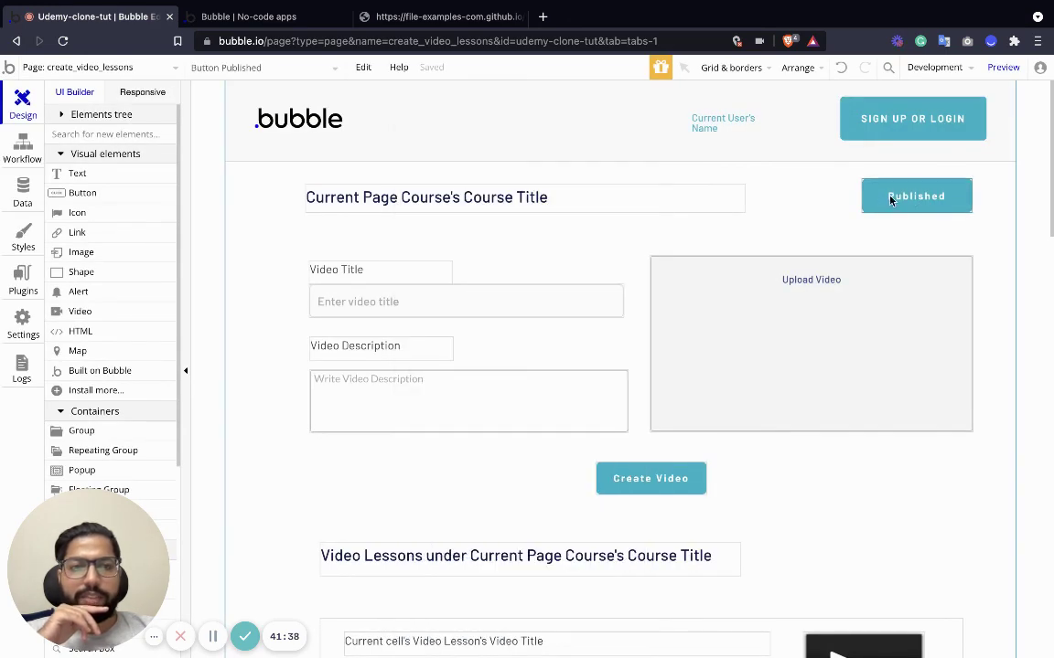
pyautogui.doubleClick(882, 205)
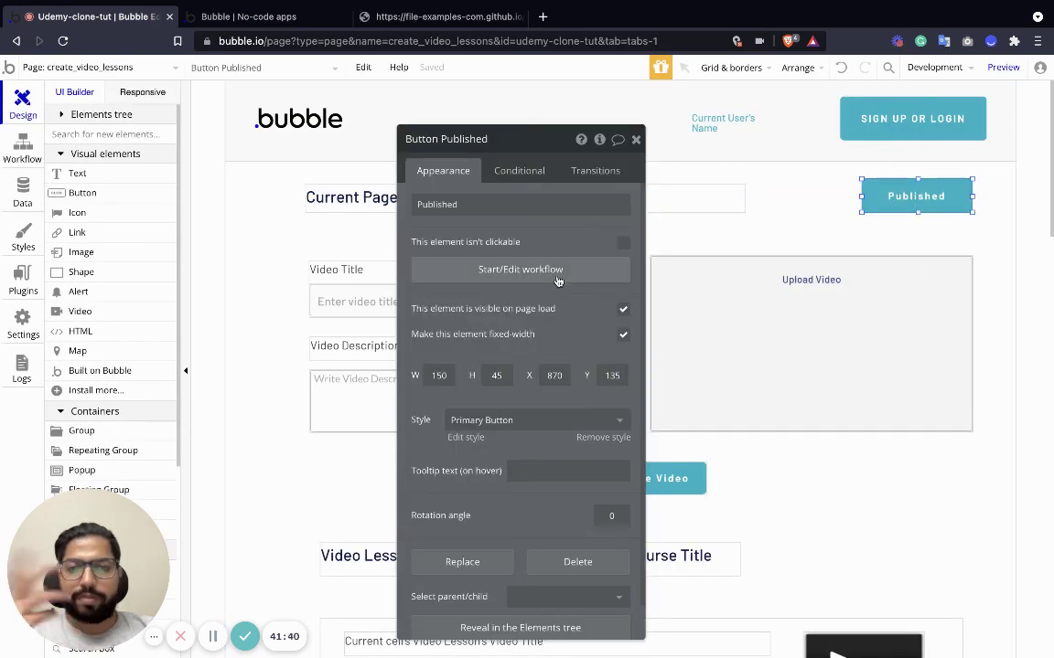
pyautogui.click(557, 273)
pyautogui.click(287, 249)
pyautogui.moveTo(299, 335)
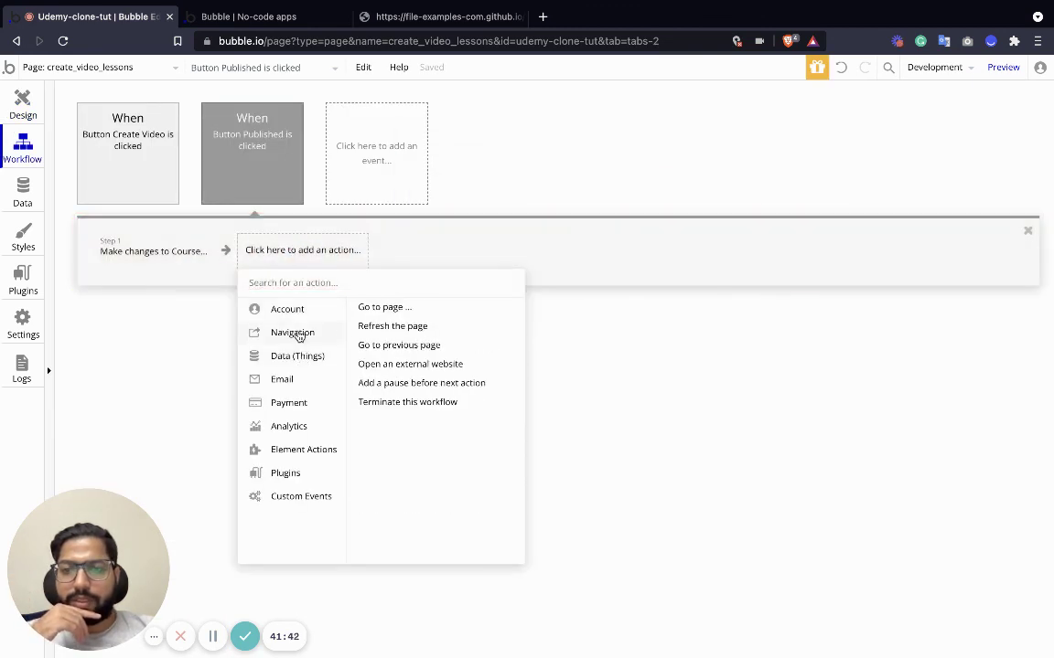
pyautogui.click(369, 306)
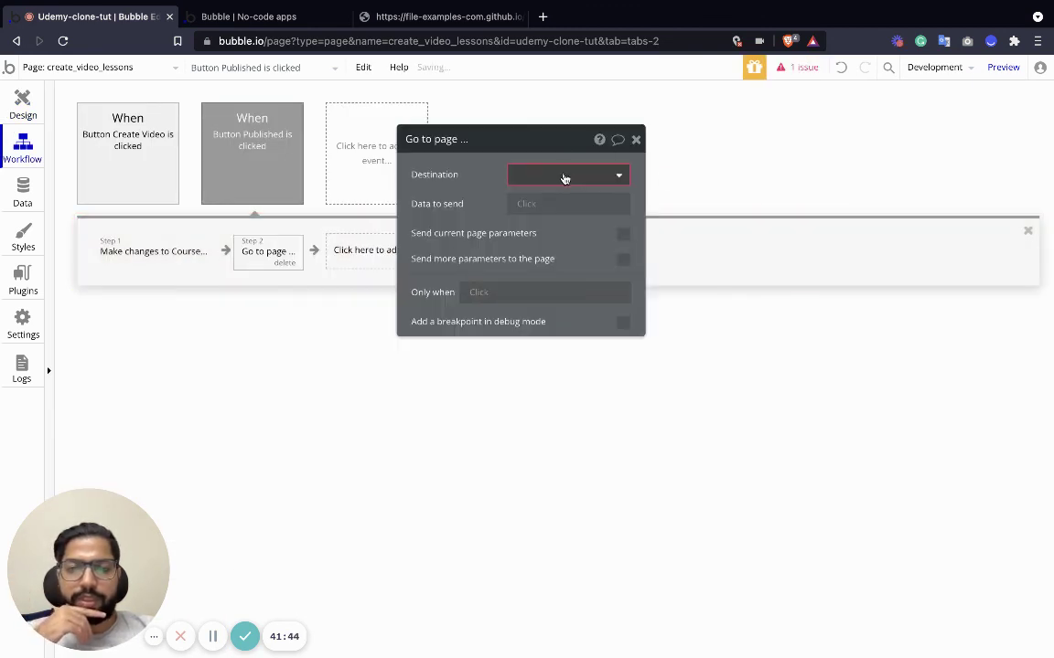
pyautogui.click(565, 176)
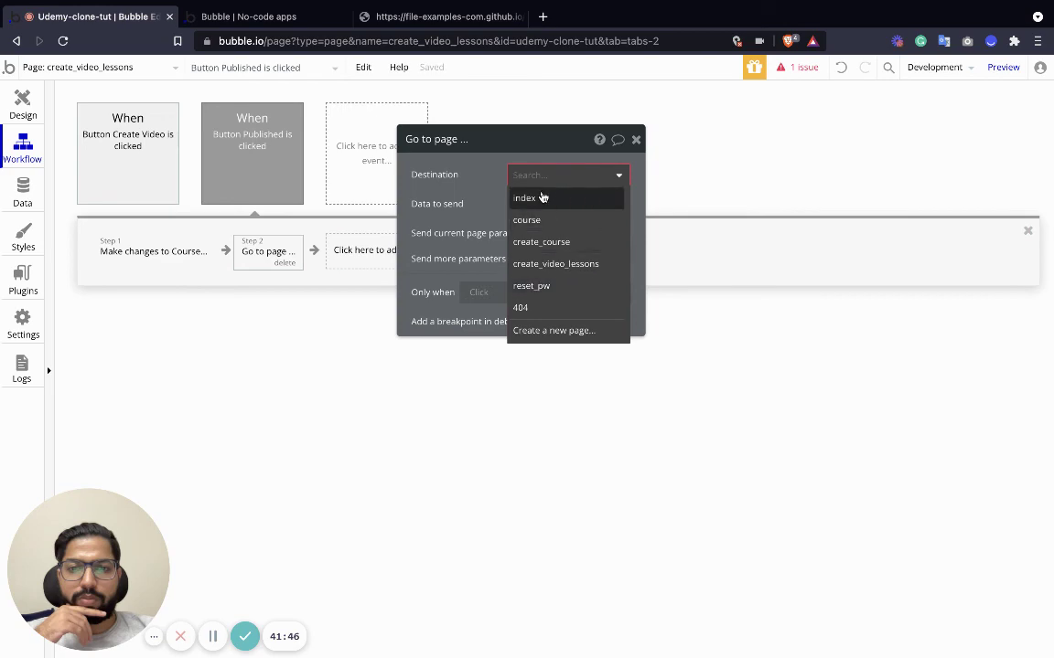
pyautogui.click(527, 198)
pyautogui.click(636, 141)
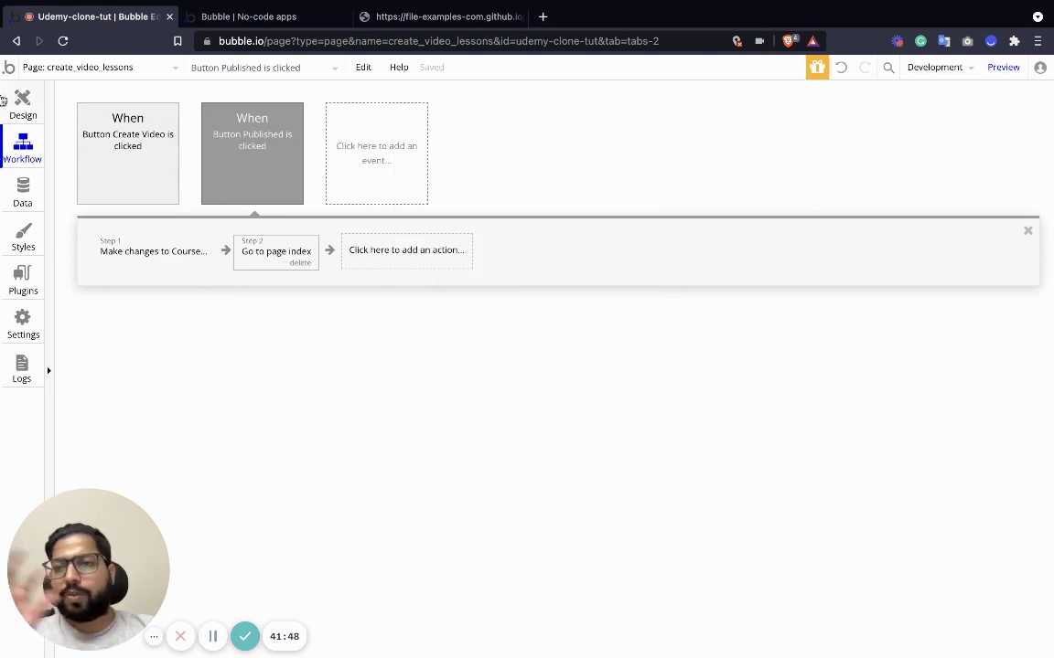
pyautogui.click(22, 103)
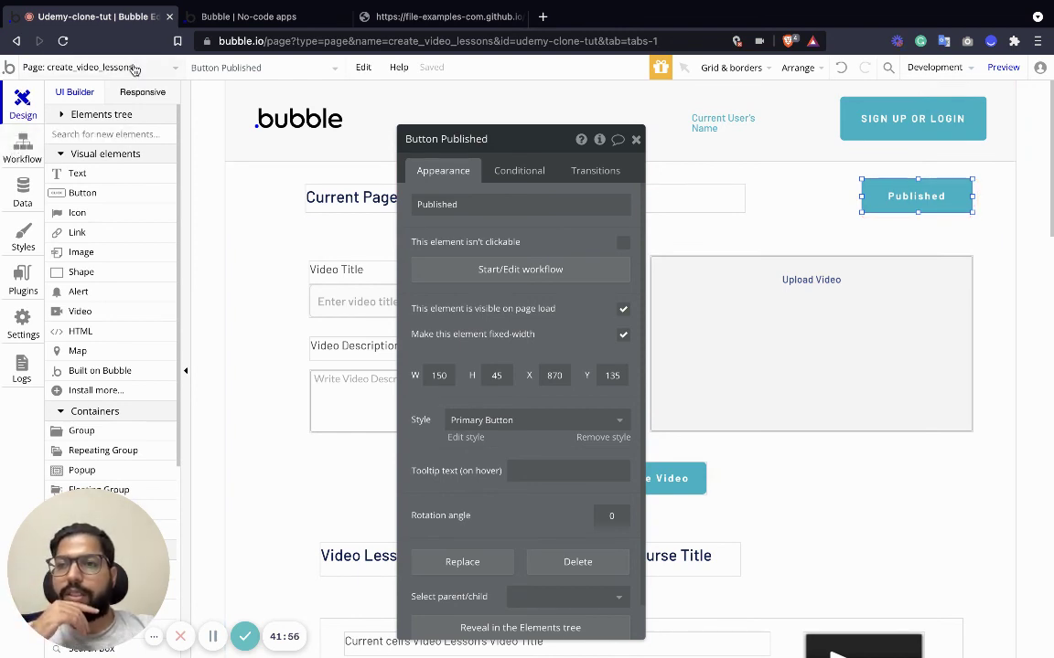
pyautogui.click(134, 70)
pyautogui.click(71, 110)
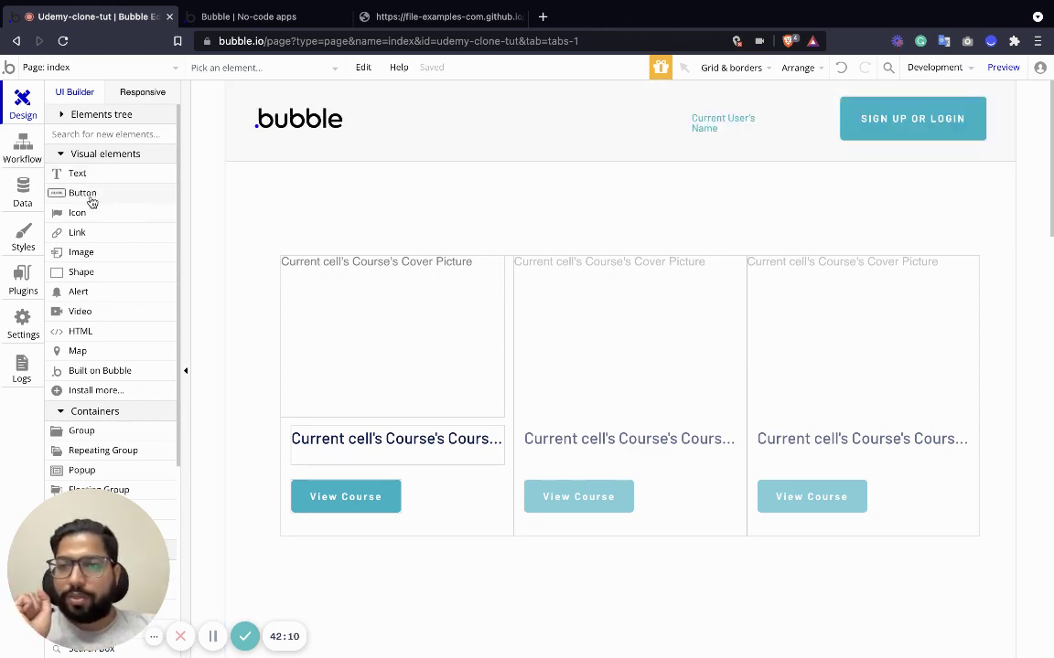
# Add a 19×21 px icon to the first course card, make it the fa-edit pencil, and place it beside View Course.
pyautogui.moveTo(80, 214); pyautogui.dragTo(408, 386)
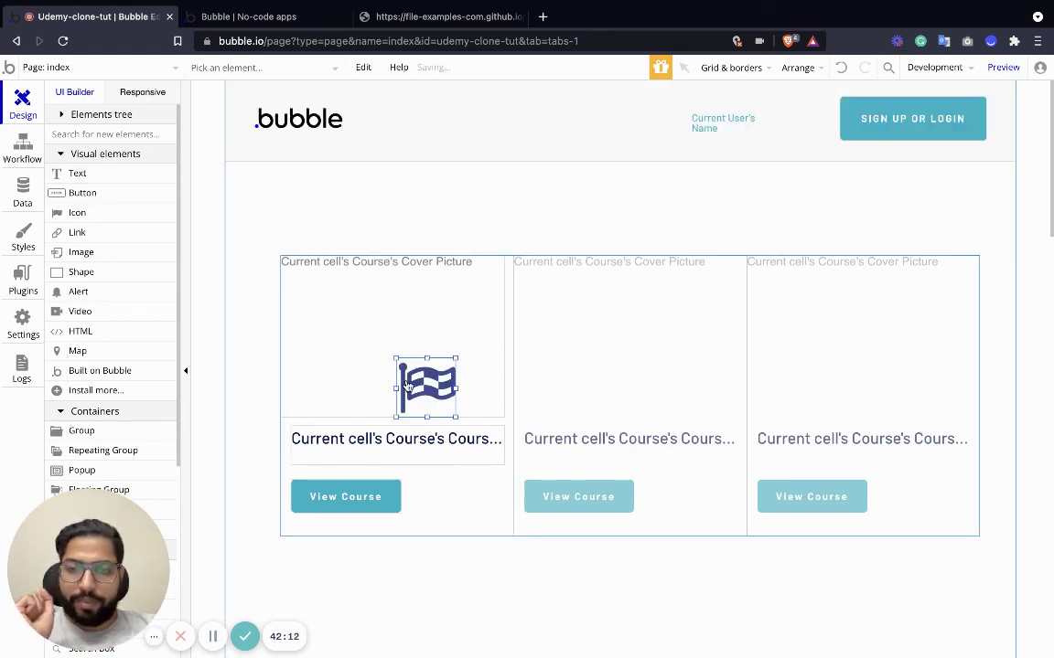
pyautogui.moveTo(457, 417); pyautogui.dragTo(422, 496)
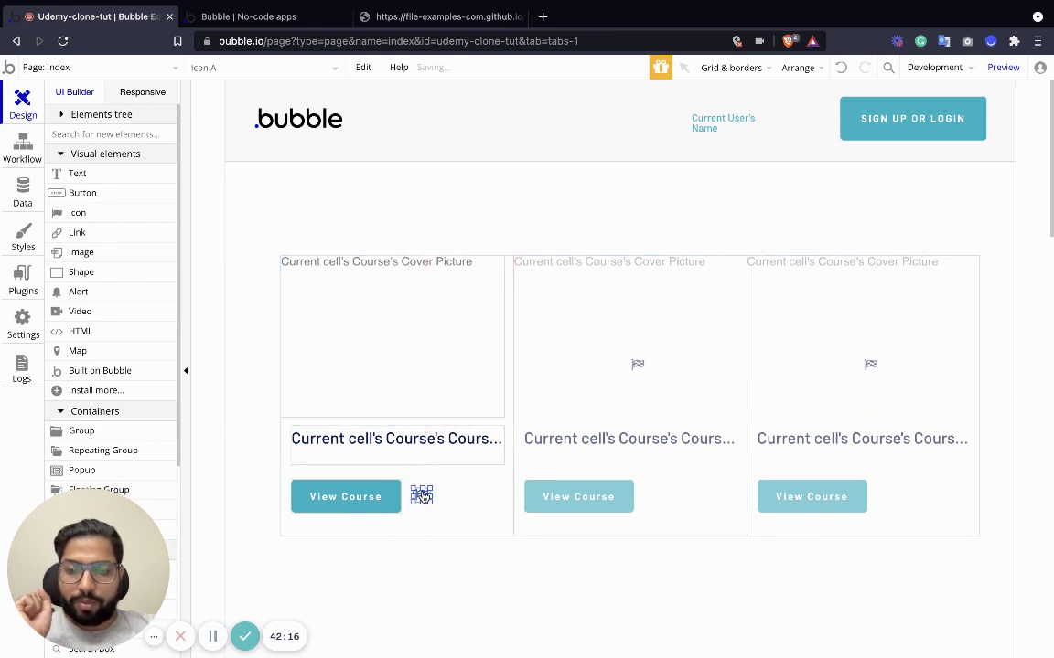
pyautogui.doubleClick(422, 495)
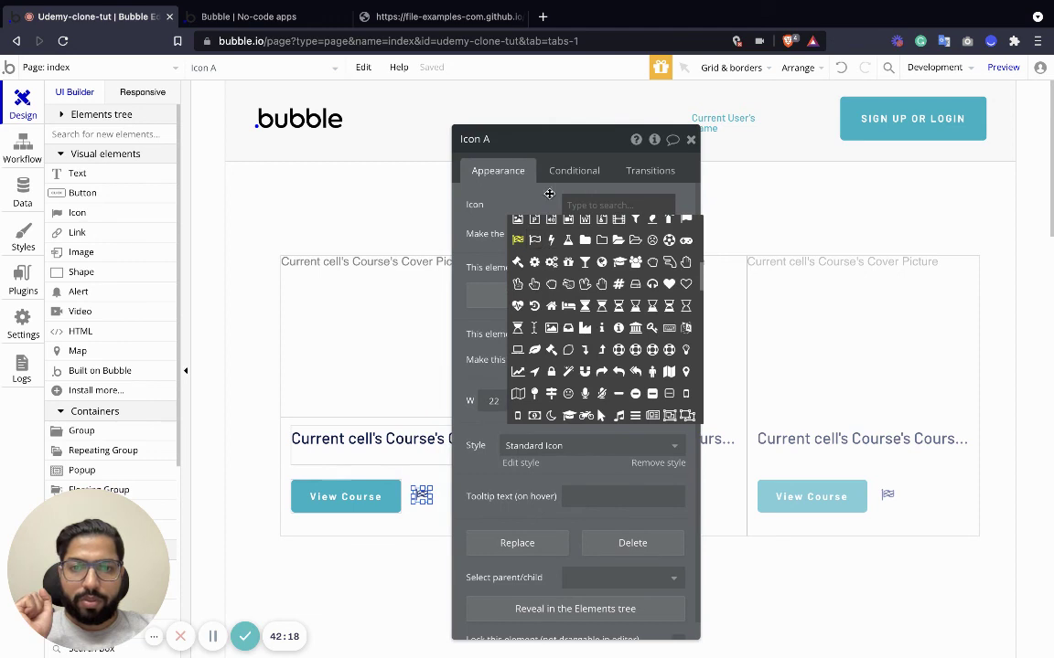
pyautogui.click(476, 176)
pyautogui.click(620, 211)
pyautogui.click(621, 211)
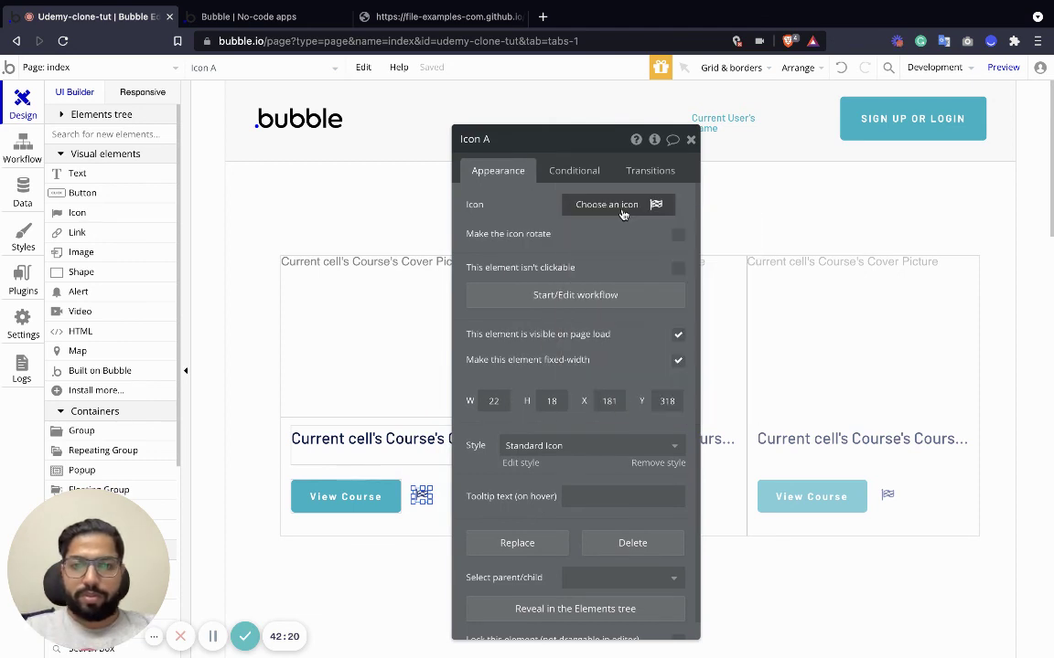
pyautogui.click(622, 210)
pyautogui.write('edi')
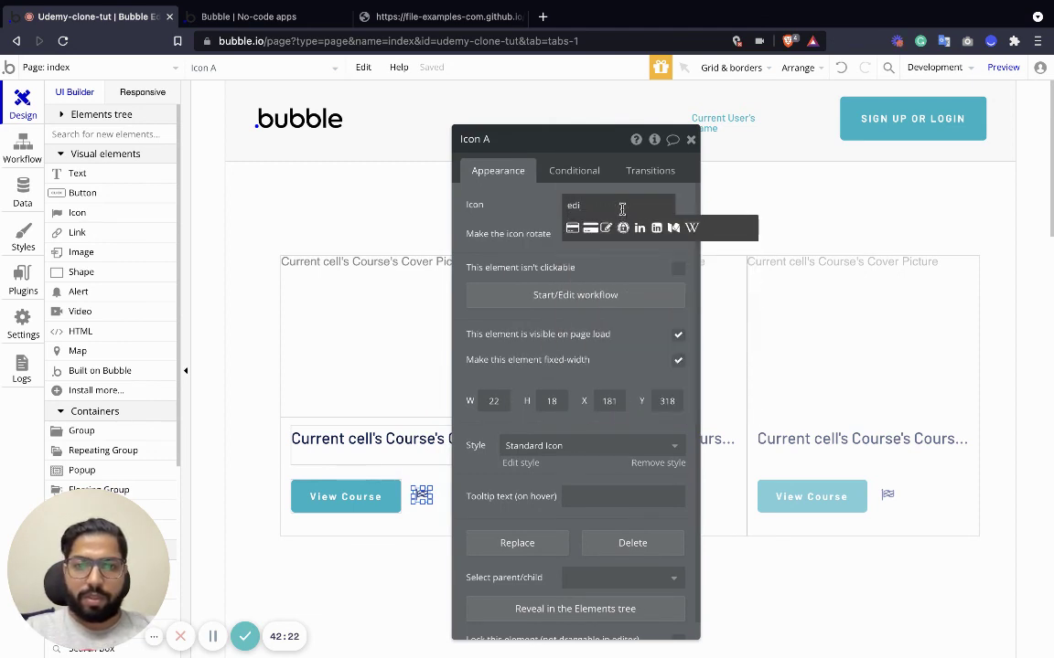
pyautogui.click(605, 227)
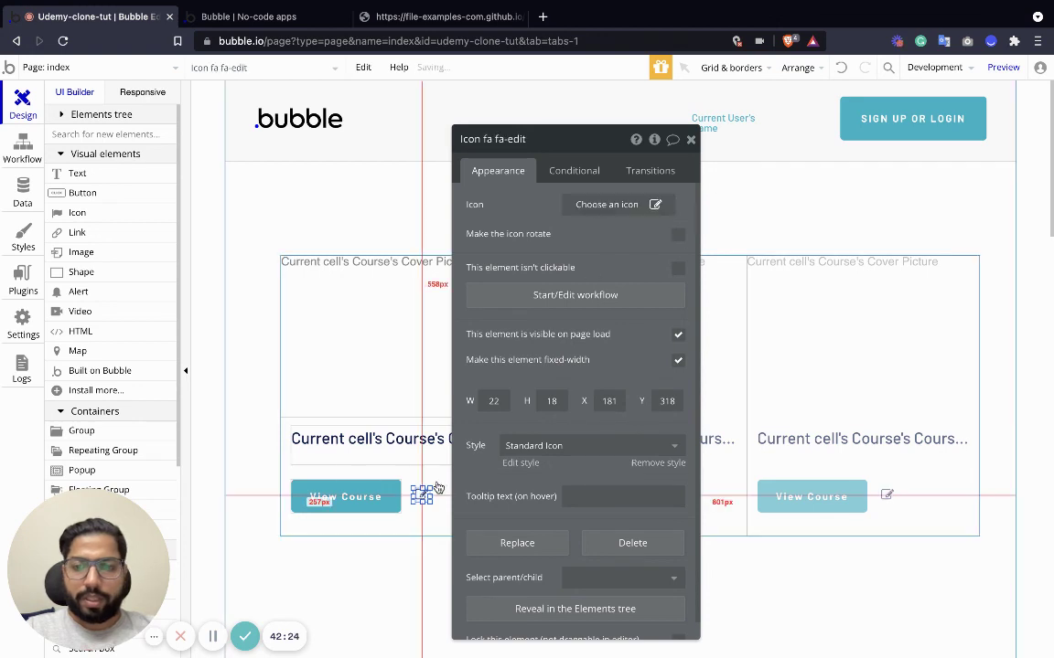
pyautogui.moveTo(436, 499); pyautogui.dragTo(458, 495)
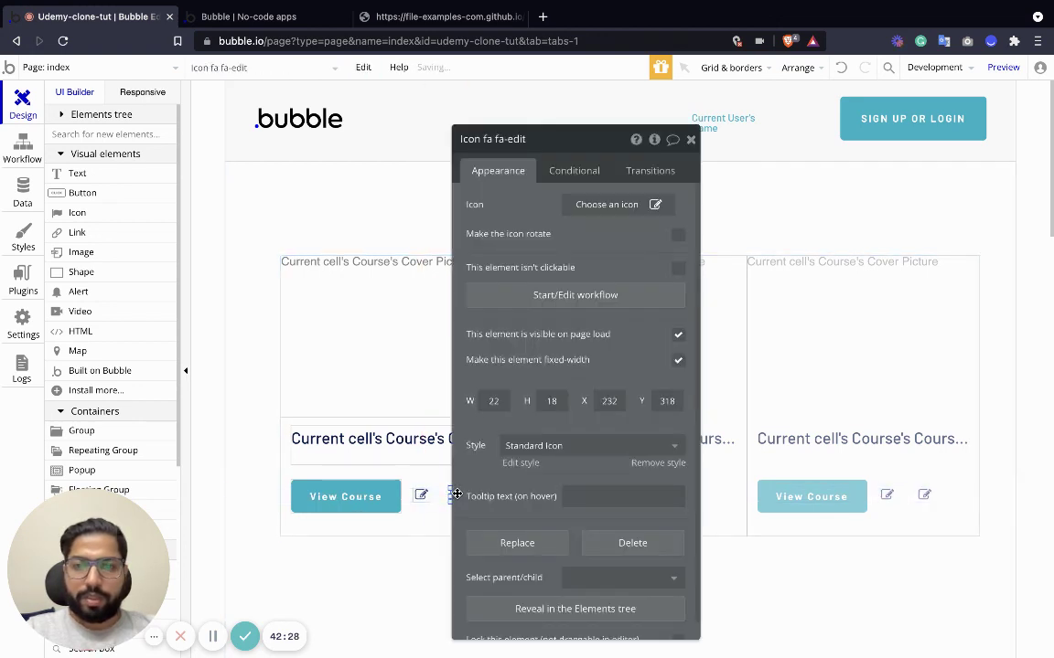
# Set the second icon to the fa-remove cross.
pyautogui.click(608, 205)
pyautogui.click(615, 208)
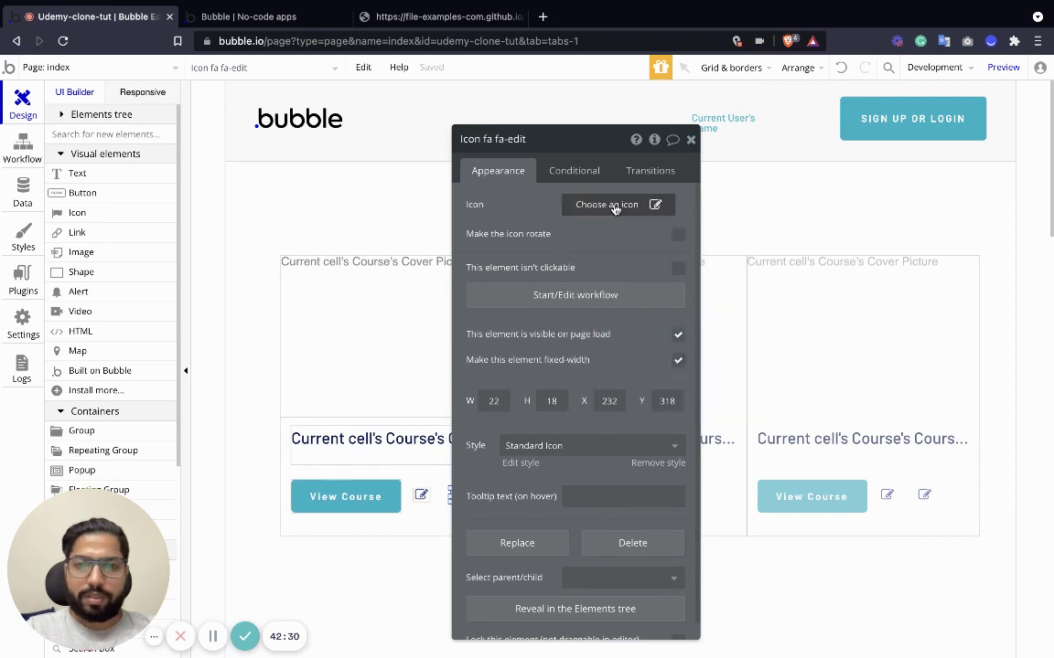
pyautogui.click(614, 208)
pyautogui.write('rem')
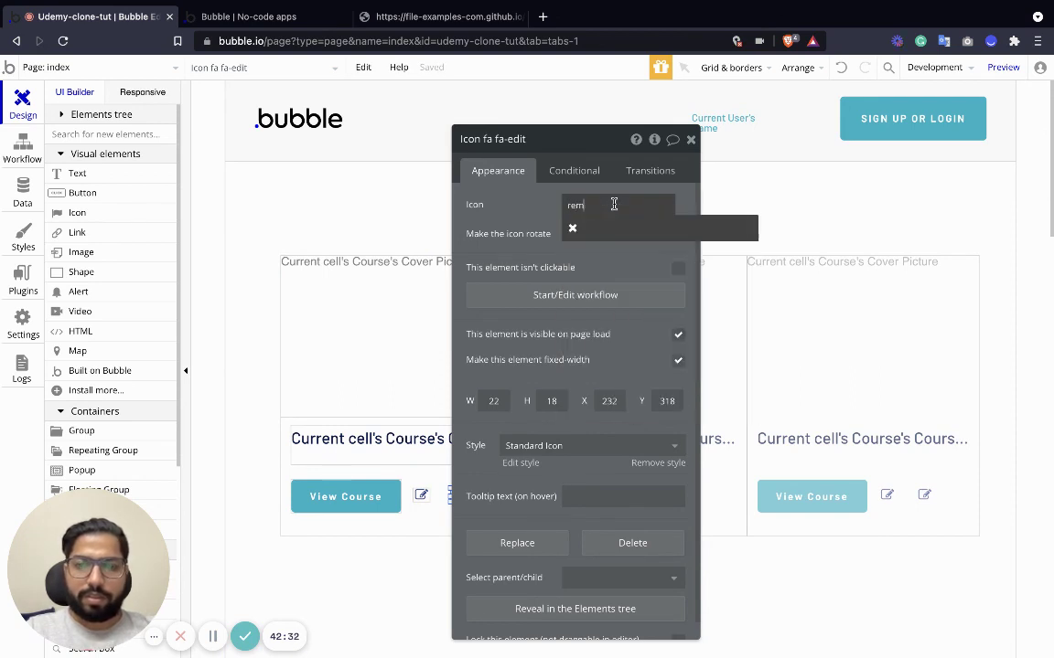
pyautogui.write('o')
pyautogui.click(573, 228)
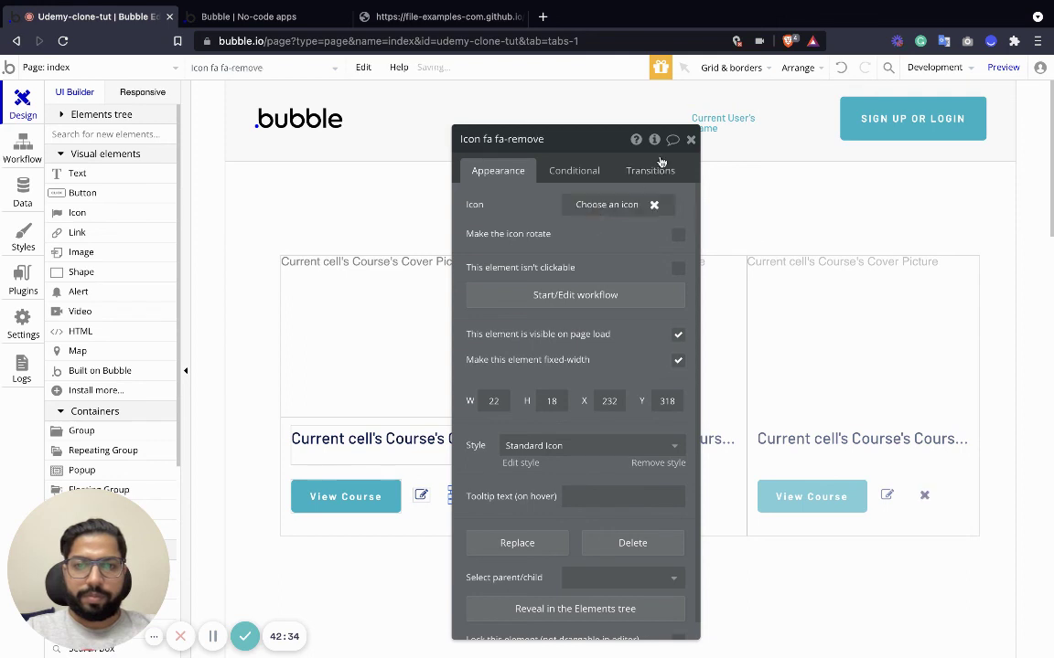
pyautogui.click(691, 139)
# Align the edit and remove icons beside View Course and check the button's Start/Edit workflow.
pyautogui.click(421, 497)
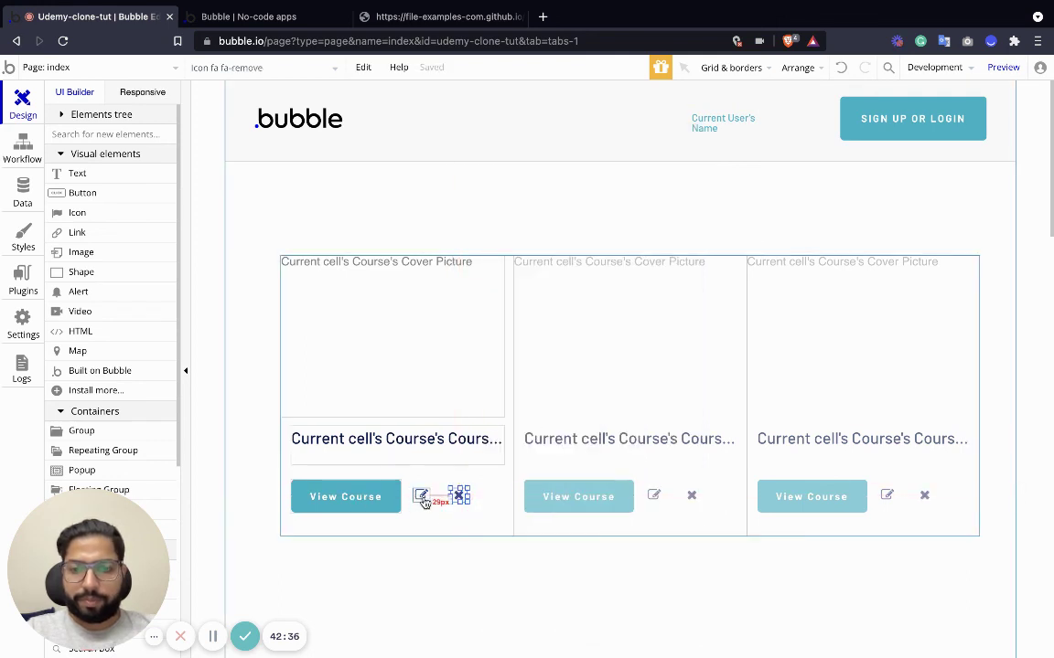
pyautogui.moveTo(422, 500); pyautogui.dragTo(462, 503)
pyautogui.click(458, 496)
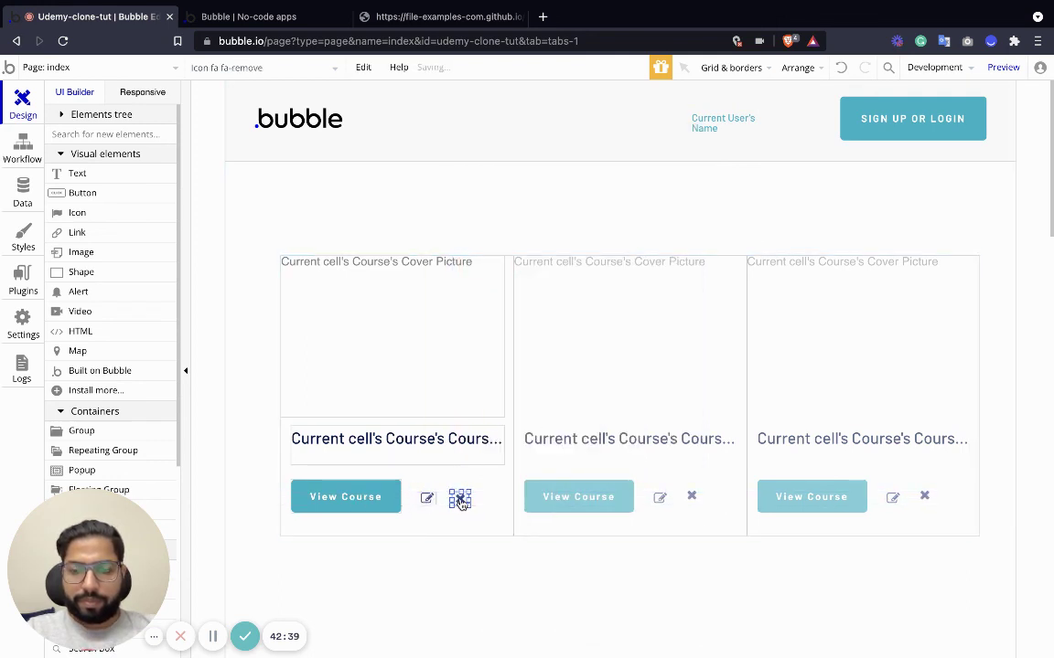
pyautogui.click(346, 499)
pyautogui.doubleClick(346, 499)
pyautogui.click(583, 269)
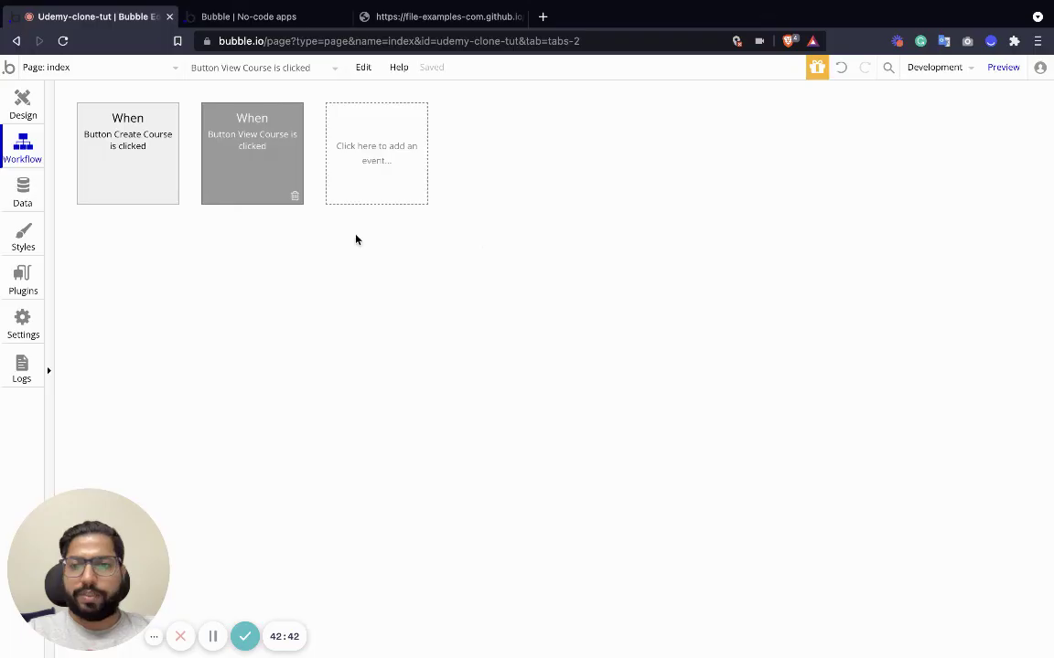
pyautogui.click(25, 105)
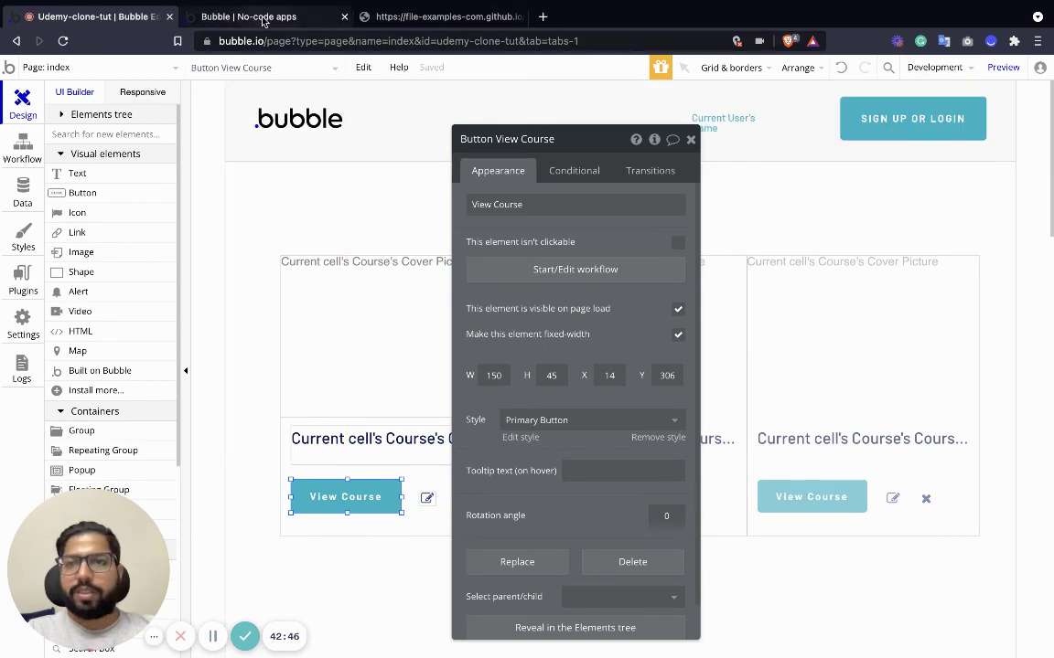
pyautogui.click(239, 17)
# Reload the app, open the 'new course' page, and scroll past its price and videos to Reviews.
pyautogui.hotkey('ctrl', 'r')
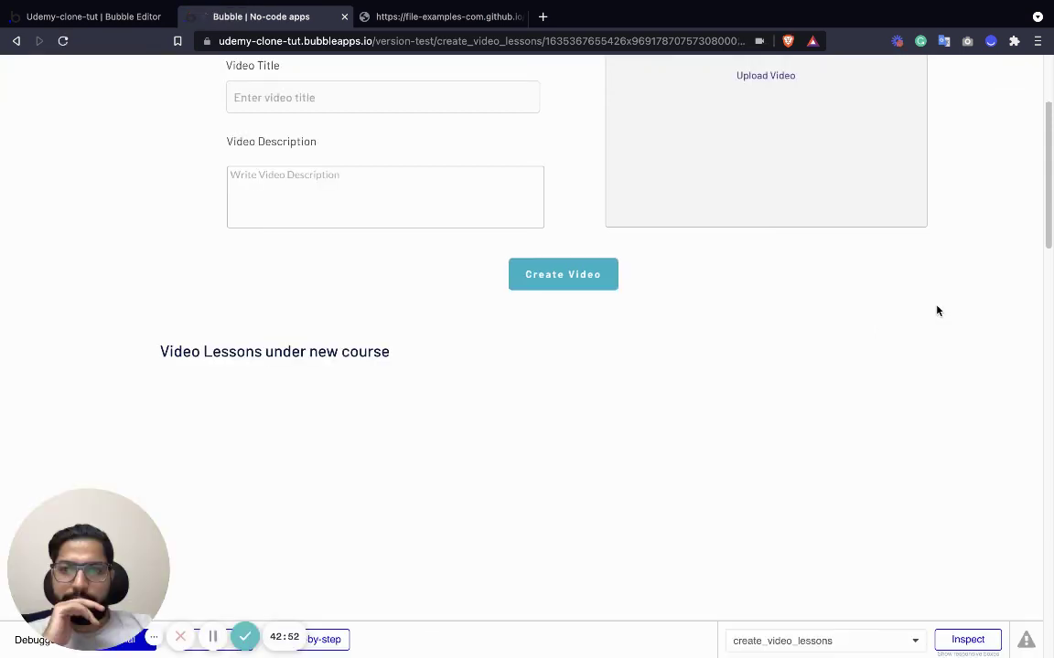
pyautogui.scroll(3, 934, 333)
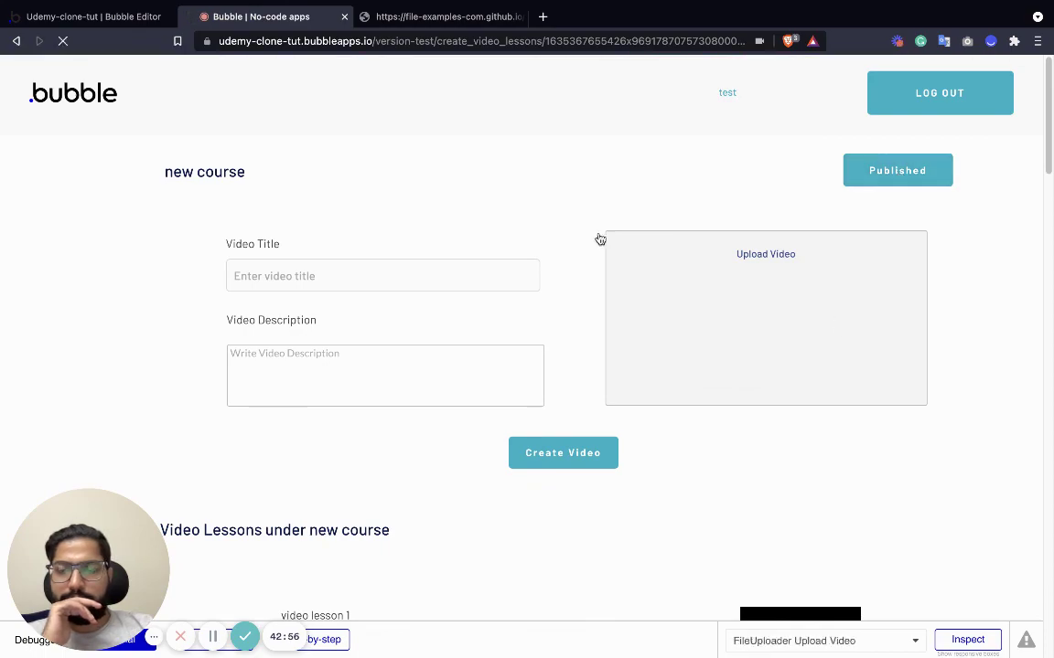
pyautogui.click(92, 20)
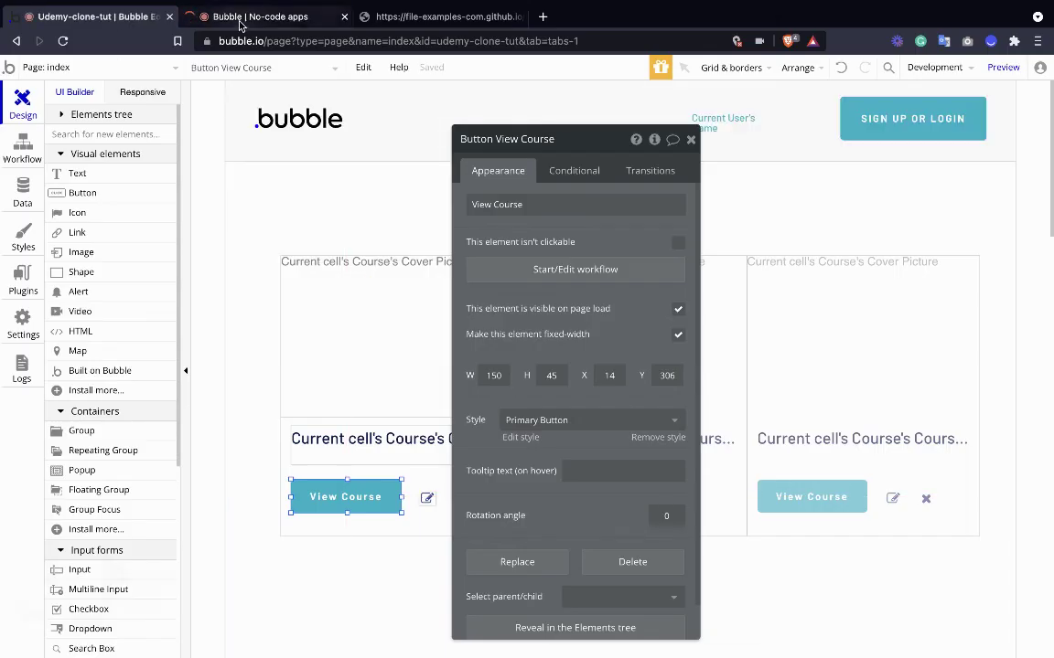
pyautogui.click(302, 17)
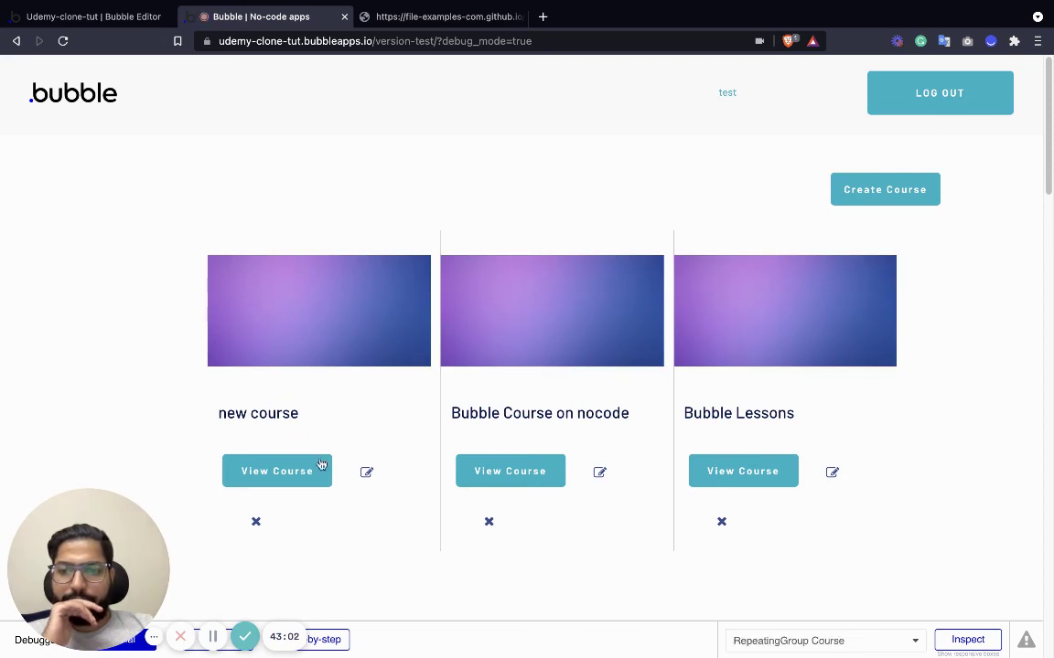
pyautogui.click(264, 474)
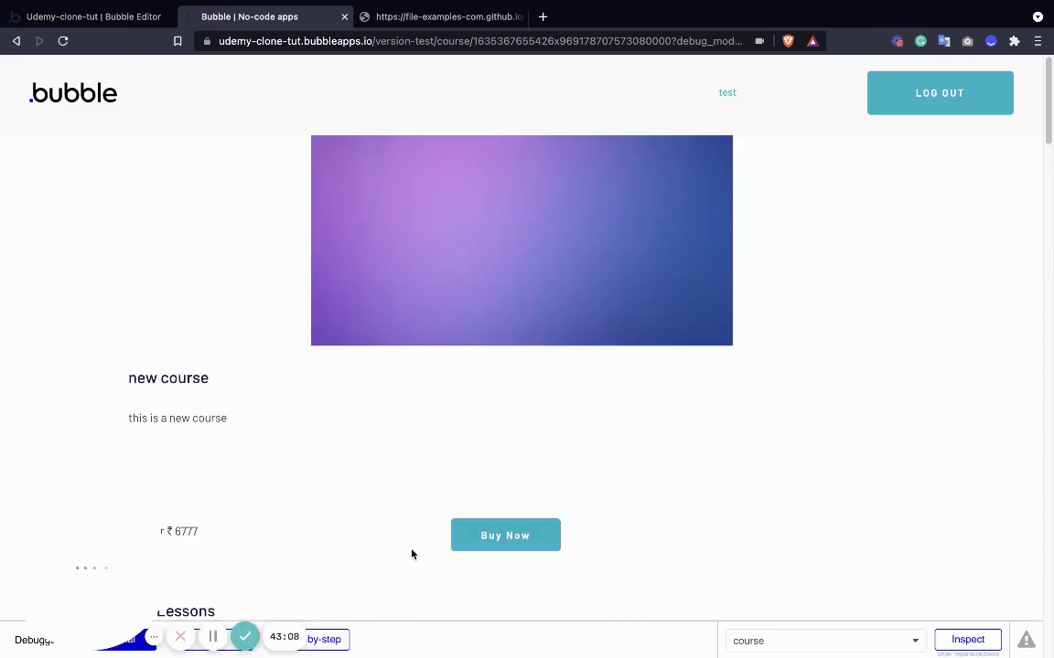
pyautogui.scroll(-3, 529, 241)
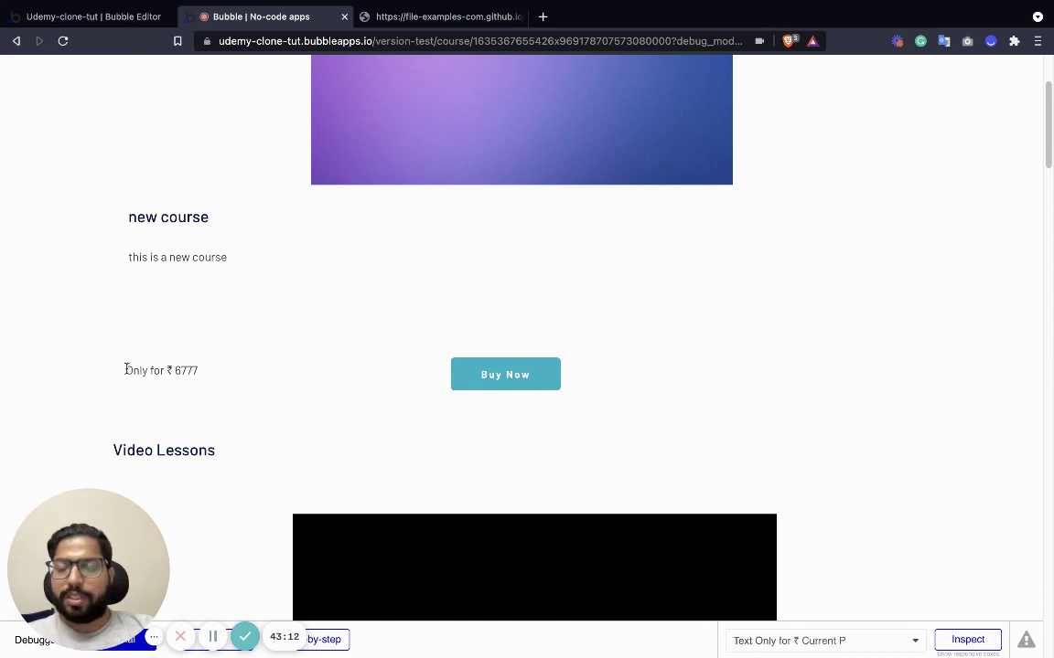
pyautogui.moveTo(126, 370); pyautogui.dragTo(257, 381)
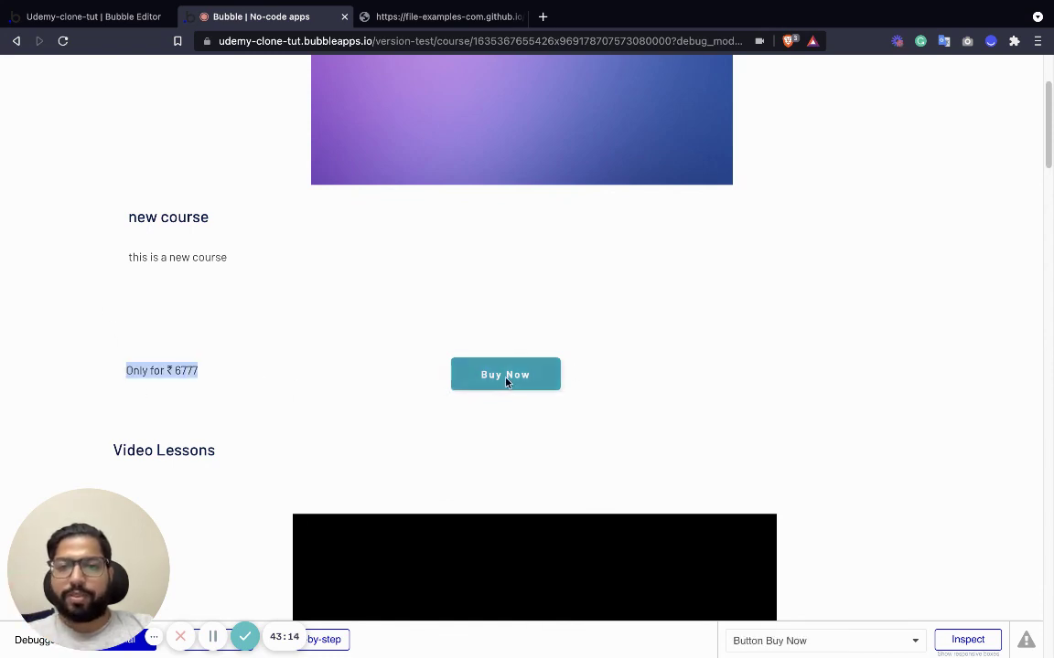
pyautogui.scroll(-5, 353, 395)
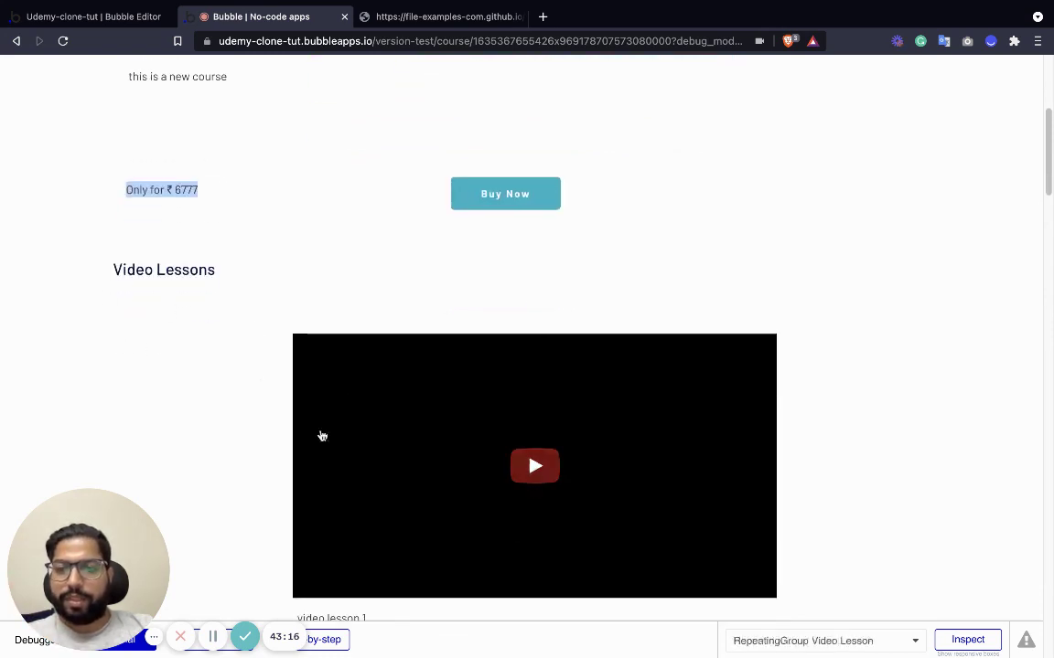
pyautogui.scroll(-15, 357, 461)
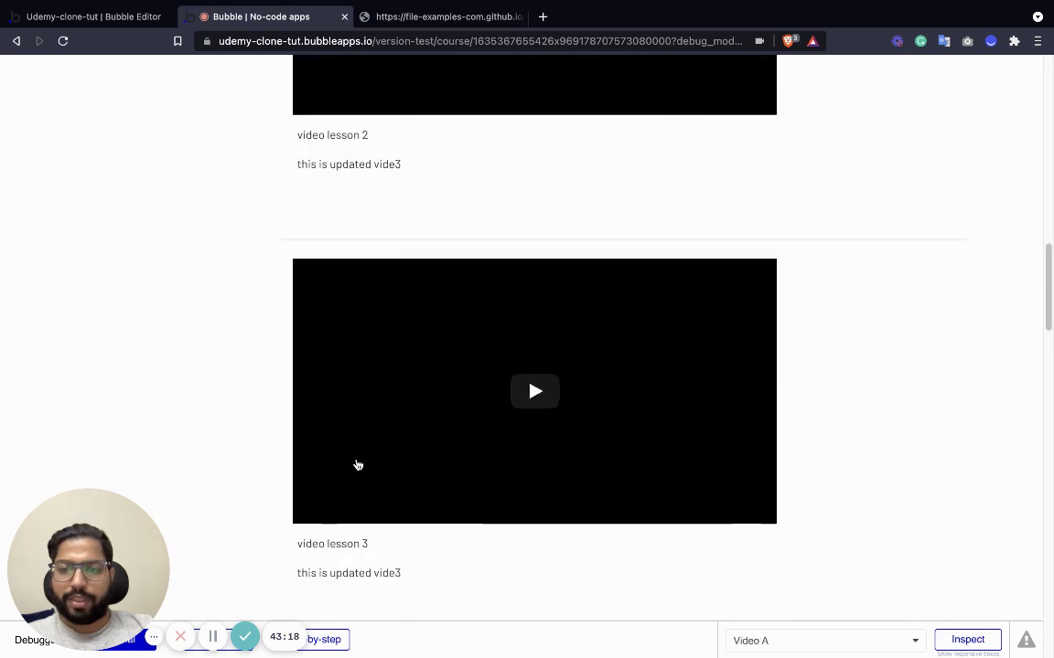
pyautogui.scroll(-1, 356, 461)
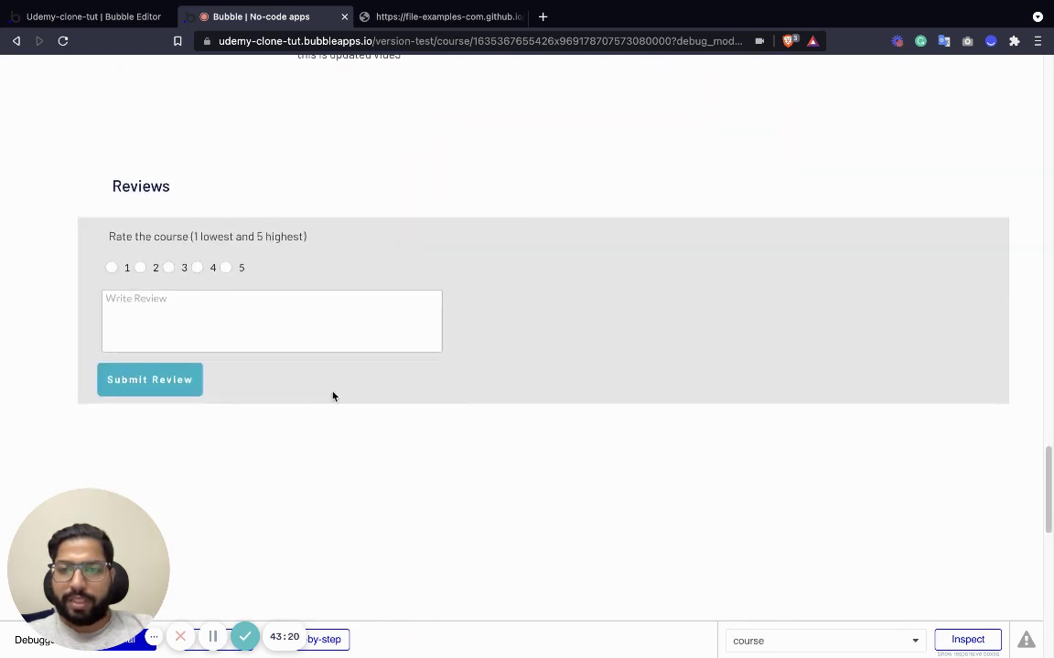
# Submit a review with rating 4 and the text 'is great'.
pyautogui.click(200, 267)
pyautogui.click(198, 311)
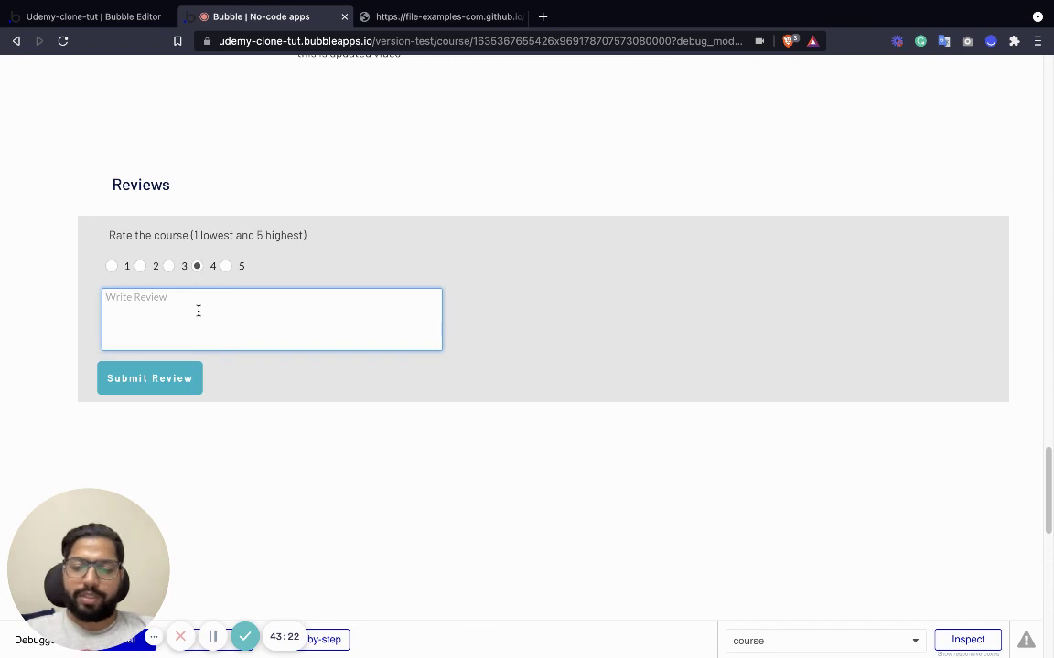
pyautogui.write('is')
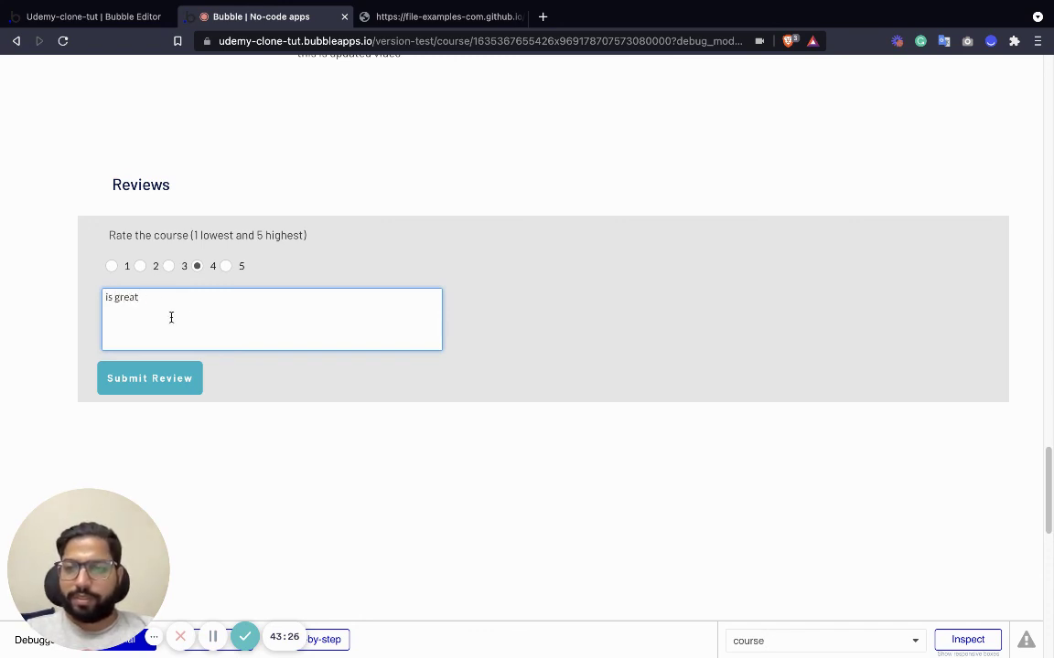
pyautogui.write(' great')
pyautogui.click(152, 376)
pyautogui.scroll(-3, 348, 394)
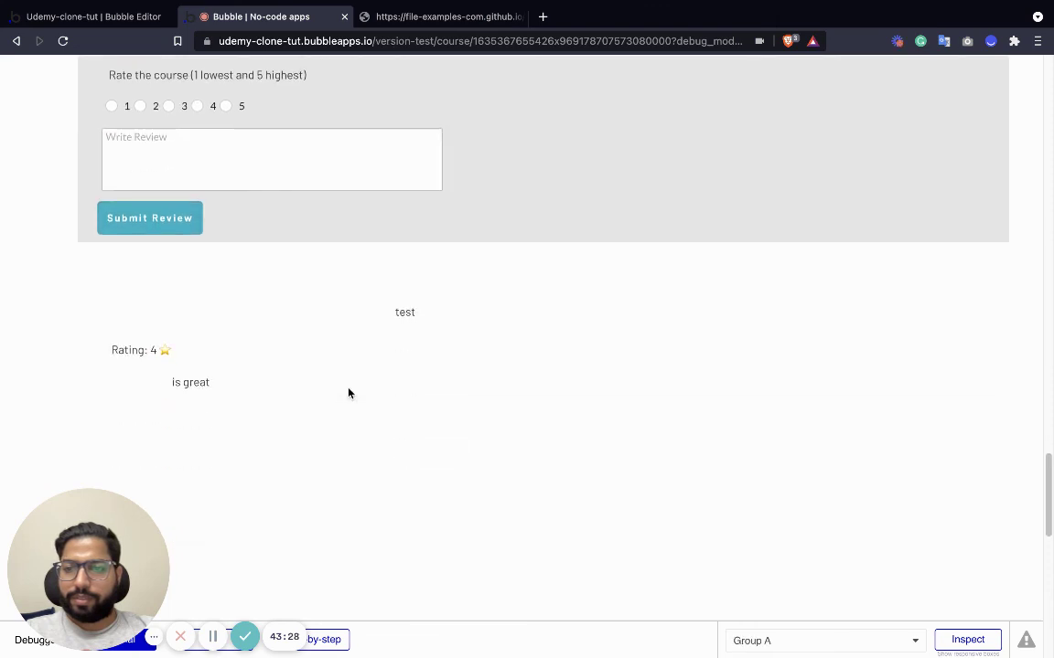
pyautogui.scroll(1, 239, 341)
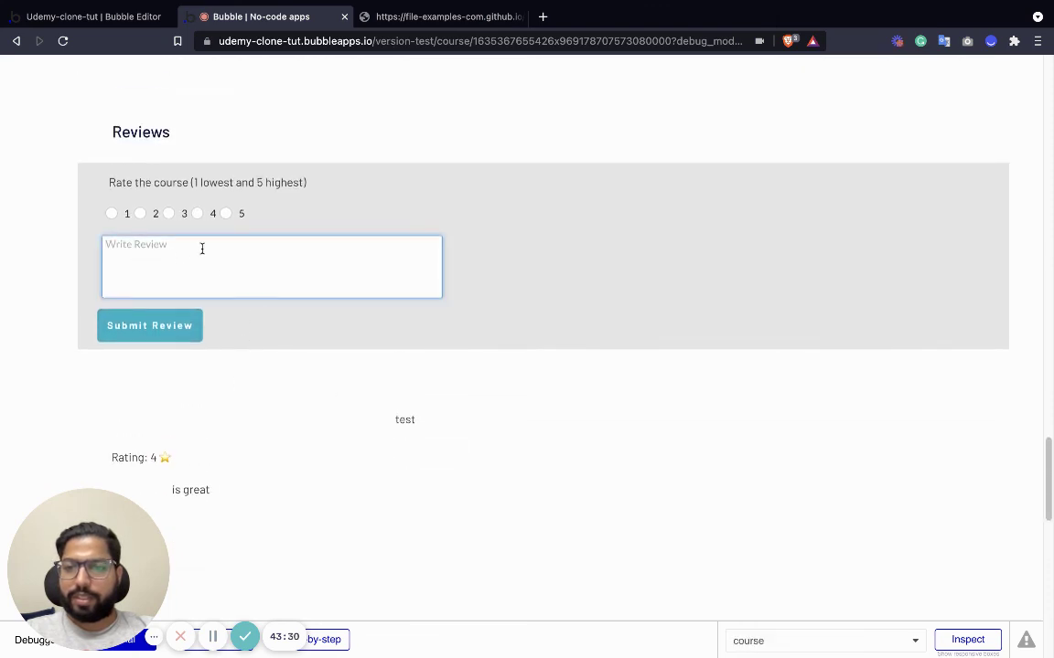
# Submit a second review with rating 5 and the text 'its awesome'.
pyautogui.click(226, 213)
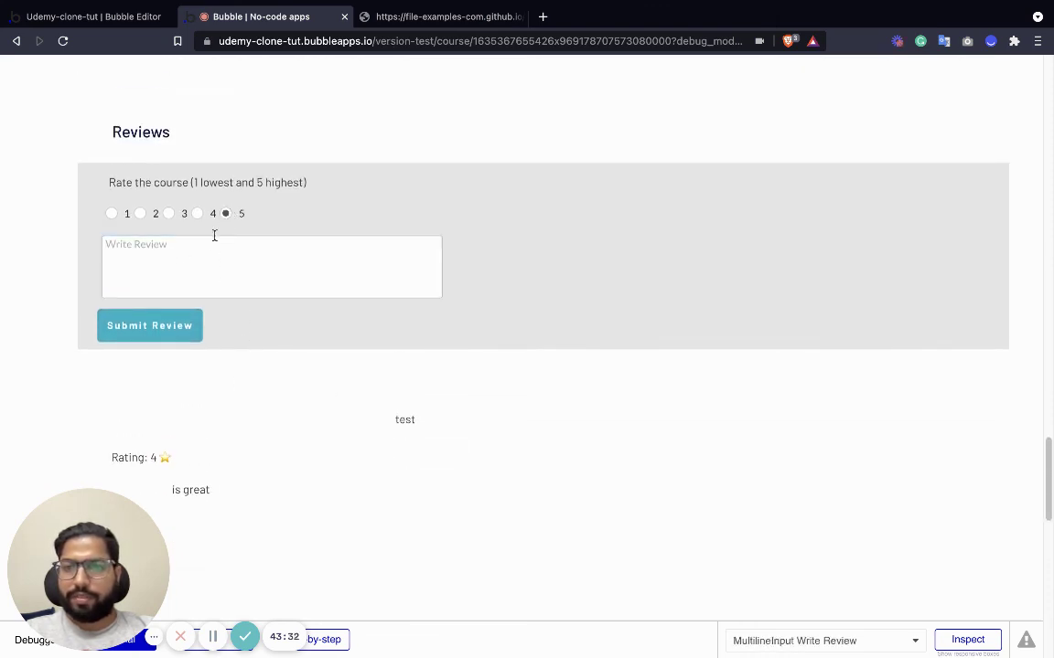
pyautogui.click(207, 266)
pyautogui.write('aweomse')
pyautogui.hotkey('ctrl', 'a')
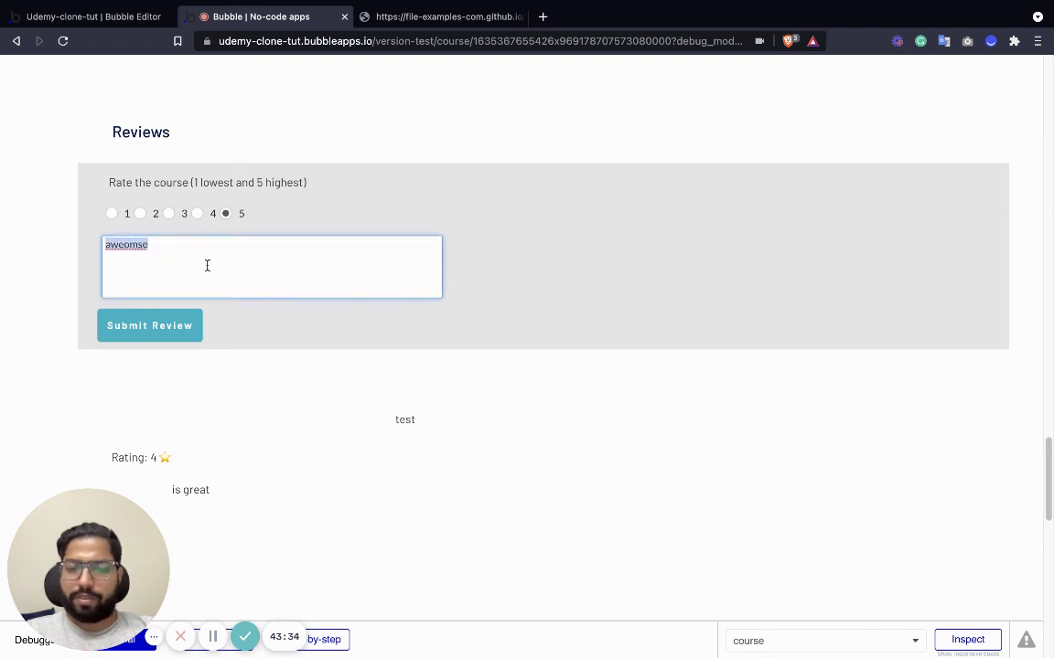
pyautogui.write('its awe')
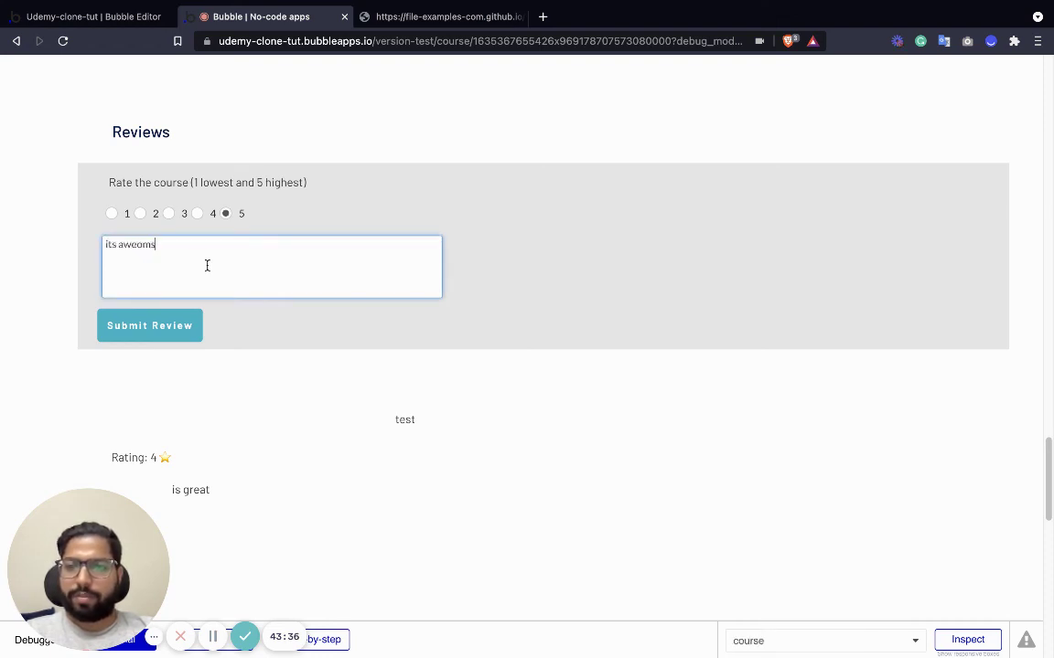
pyautogui.write('some')
pyautogui.click(192, 325)
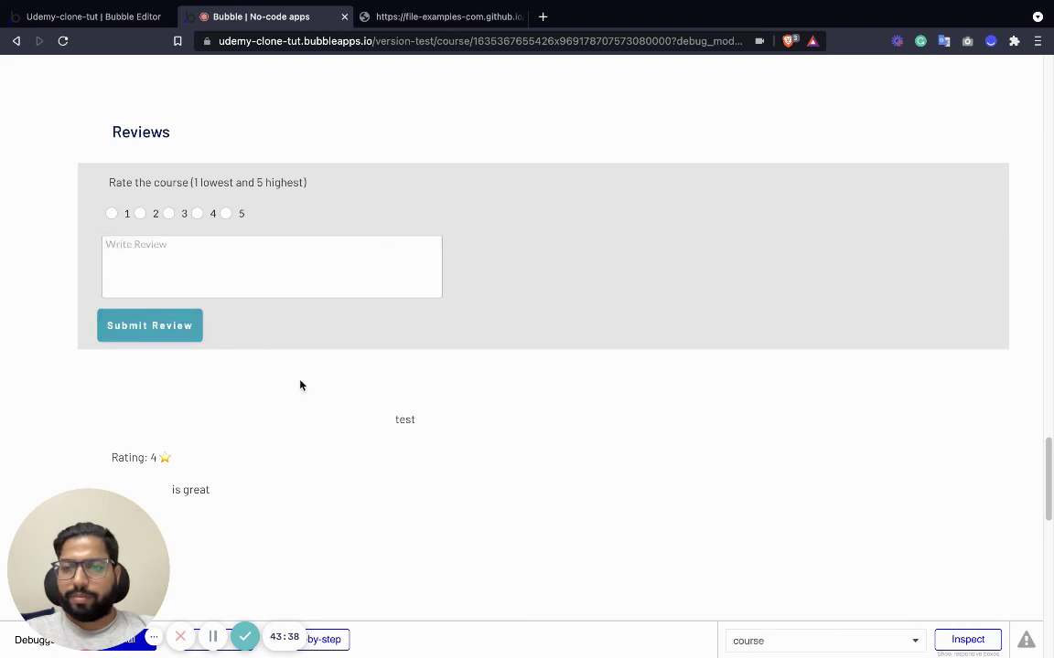
pyautogui.scroll(-2, 299, 383)
pyautogui.scroll(1, 239, 365)
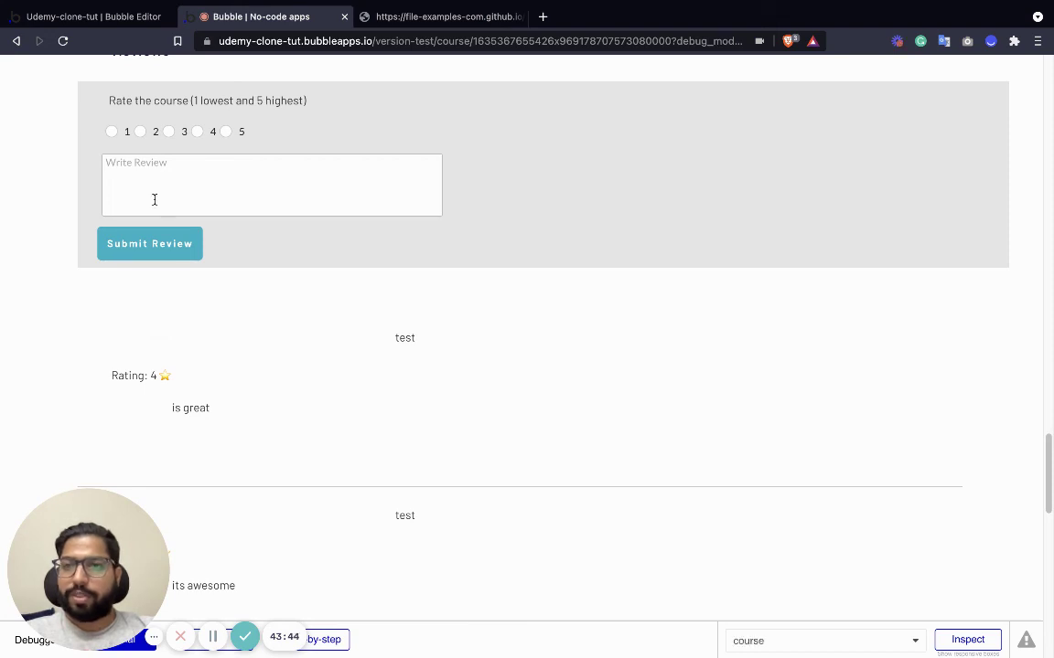
pyautogui.moveTo(95, 2)
pyautogui.click(94, 54)
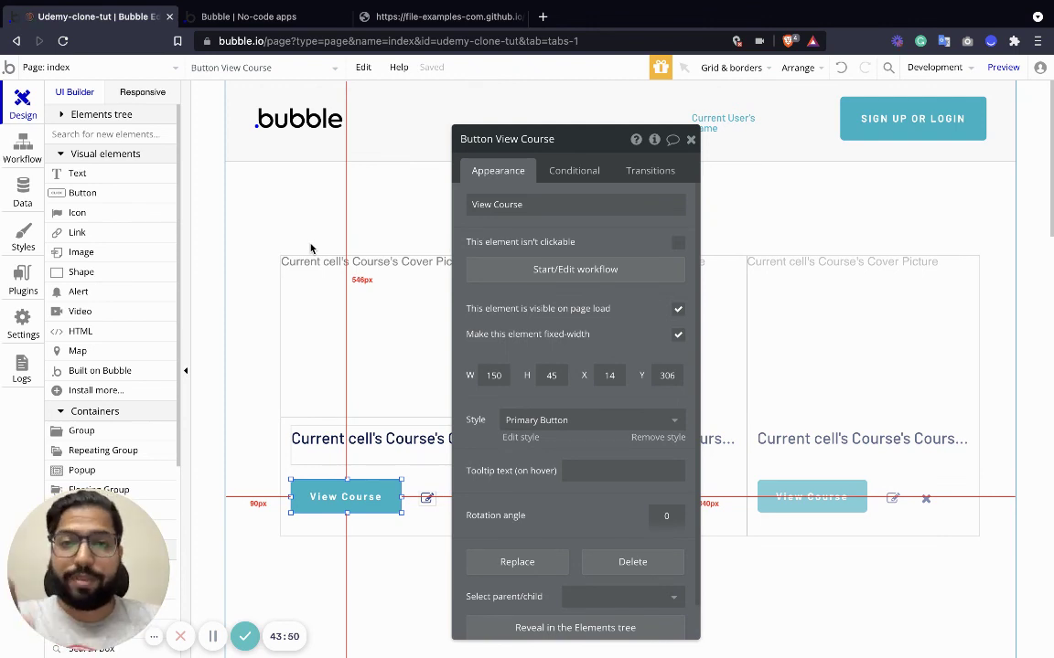
pyautogui.click(274, 19)
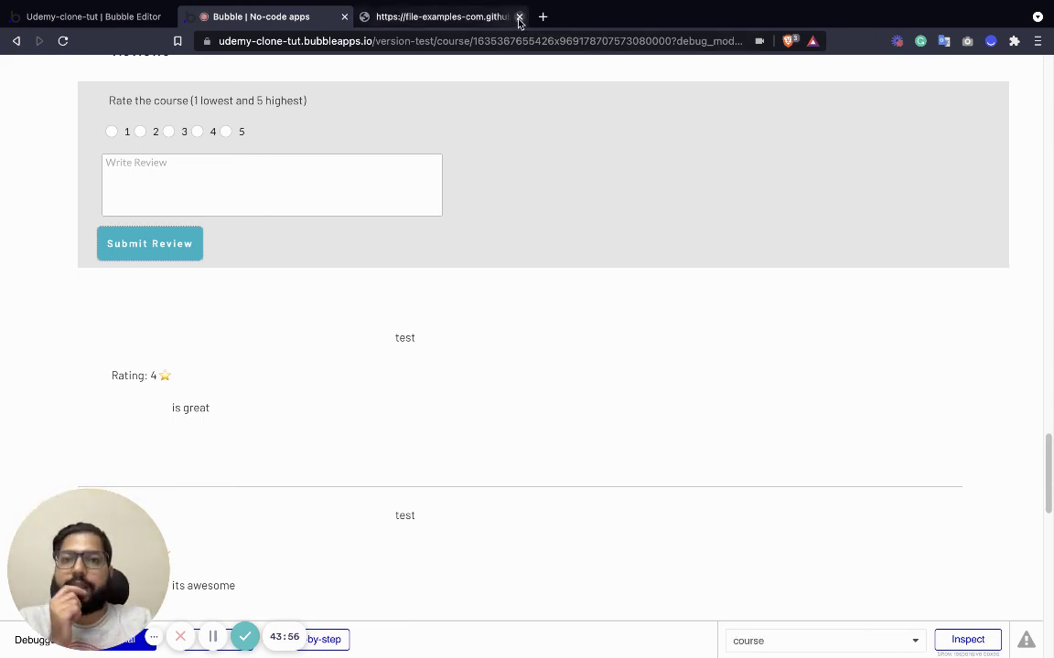
# Close the file-examples tab, log out from the app's home page, and go back to the editor.
pyautogui.click(518, 18)
pyautogui.scroll(10, 351, 201)
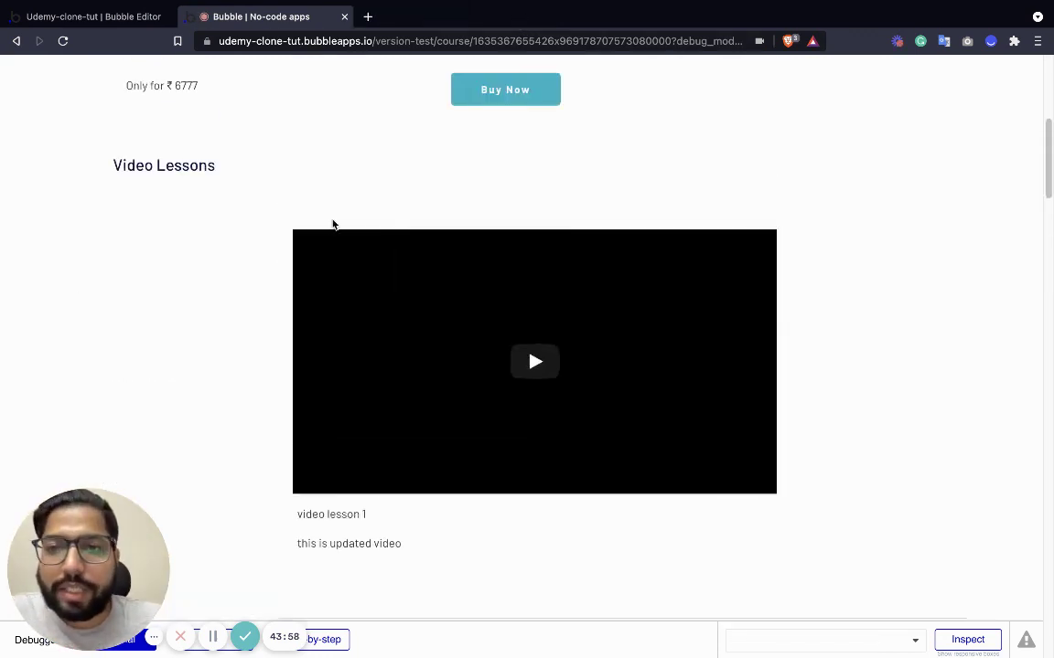
pyautogui.scroll(5, 333, 224)
pyautogui.click(87, 101)
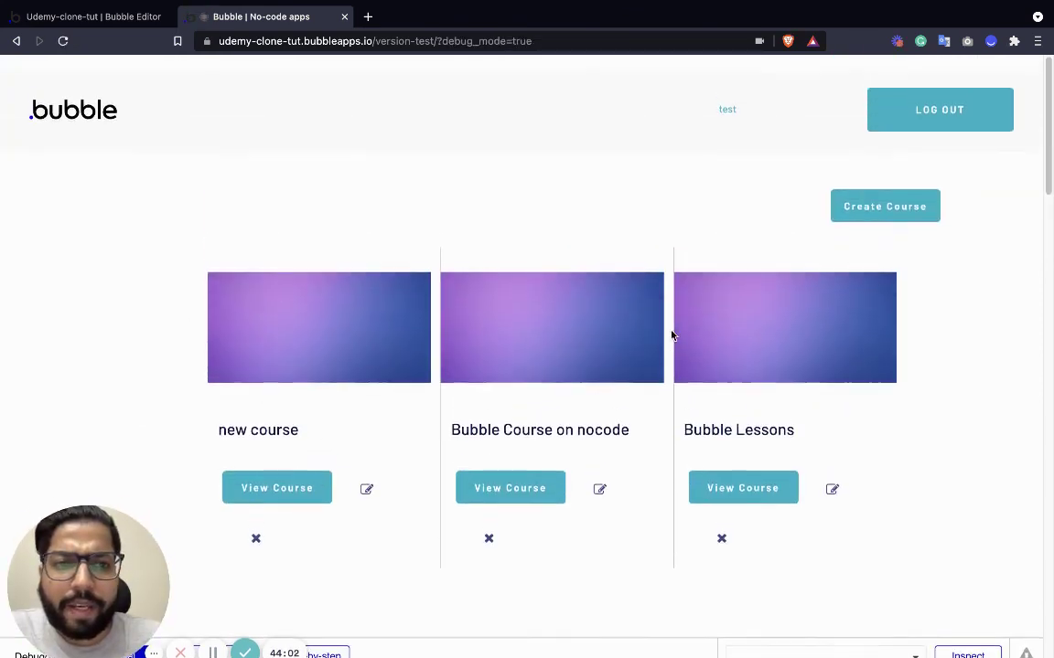
pyautogui.click(936, 81)
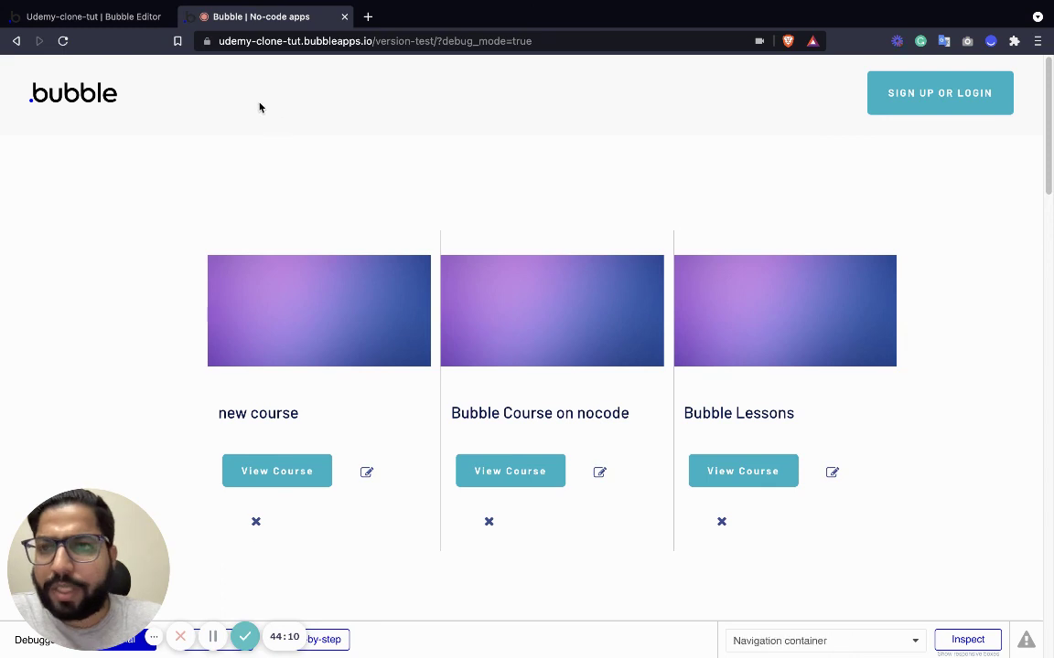
pyautogui.click(96, 16)
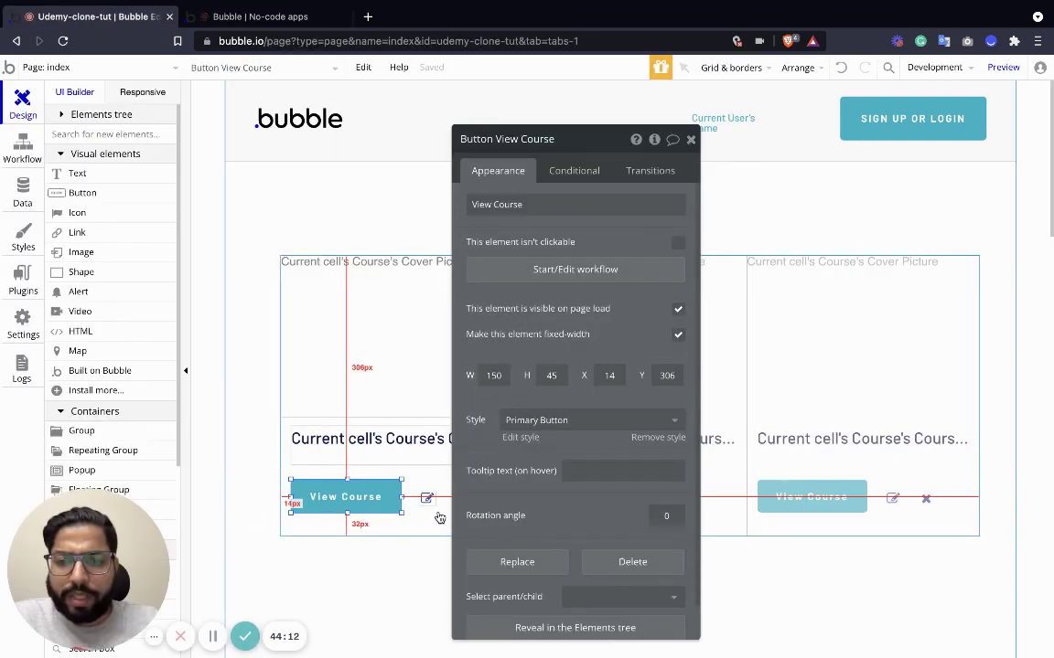
# Delete the edit icon from the course card and select the remove icon.
pyautogui.click(426, 498)
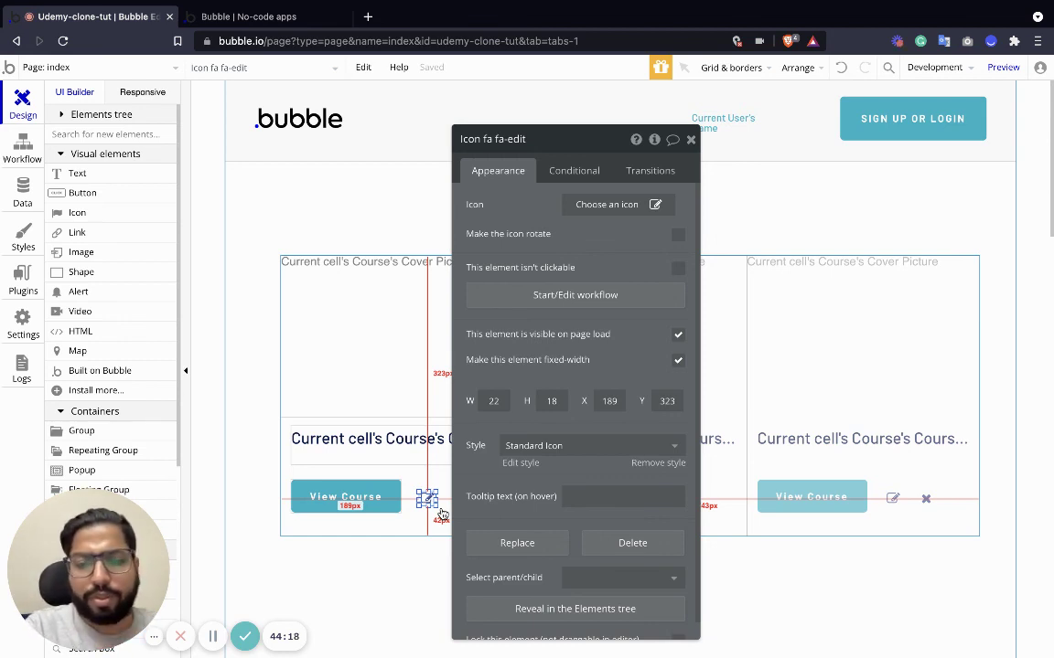
pyautogui.press('Delete')
pyautogui.click(459, 500)
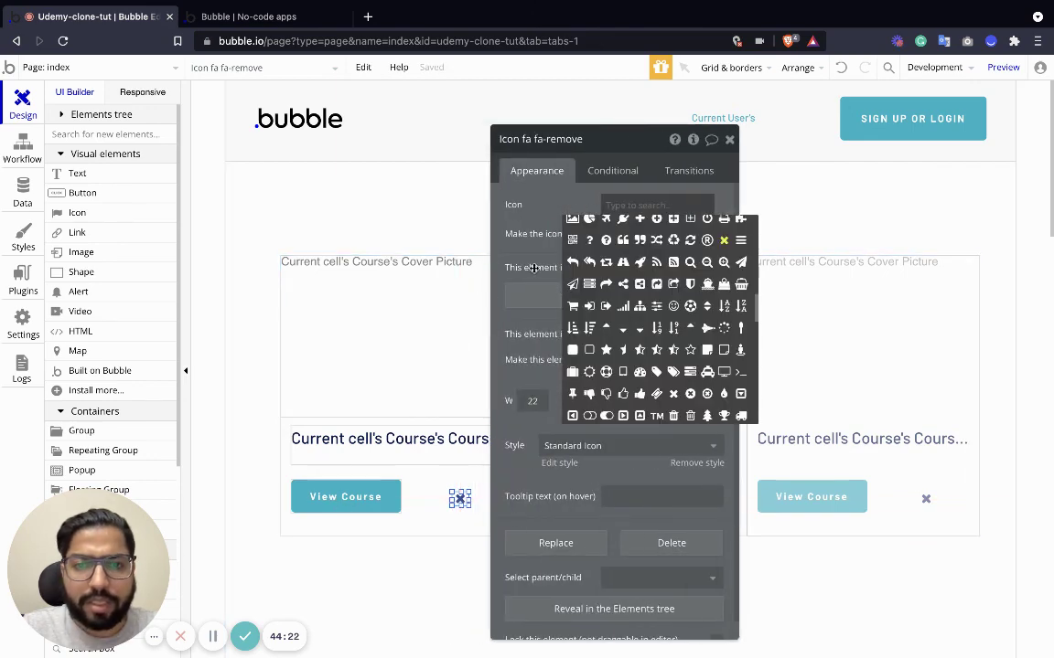
pyautogui.click(540, 302)
# Add a Delete thing action on Current cell's Course to the remove icon's workflow.
pyautogui.click(187, 256)
pyautogui.moveTo(150, 357)
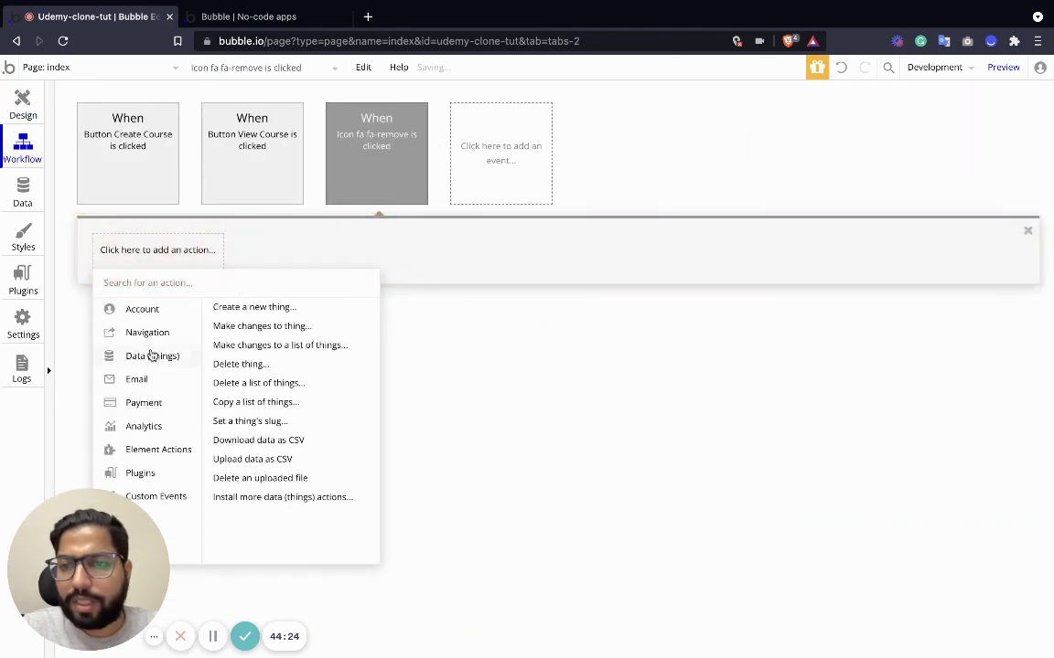
pyautogui.click(236, 364)
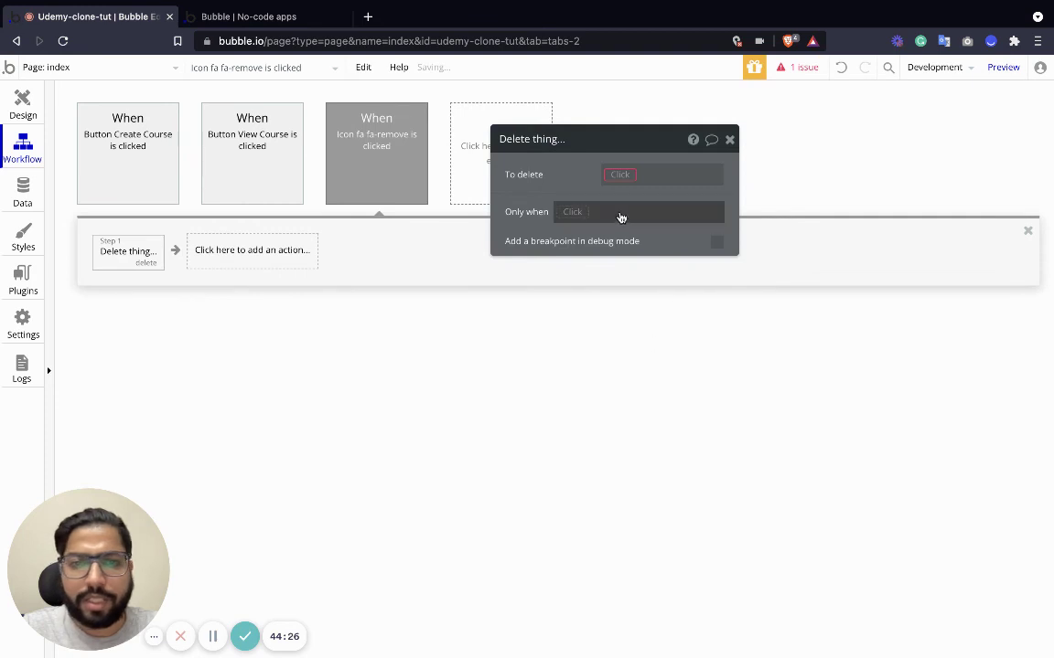
pyautogui.click(620, 177)
pyautogui.click(651, 193)
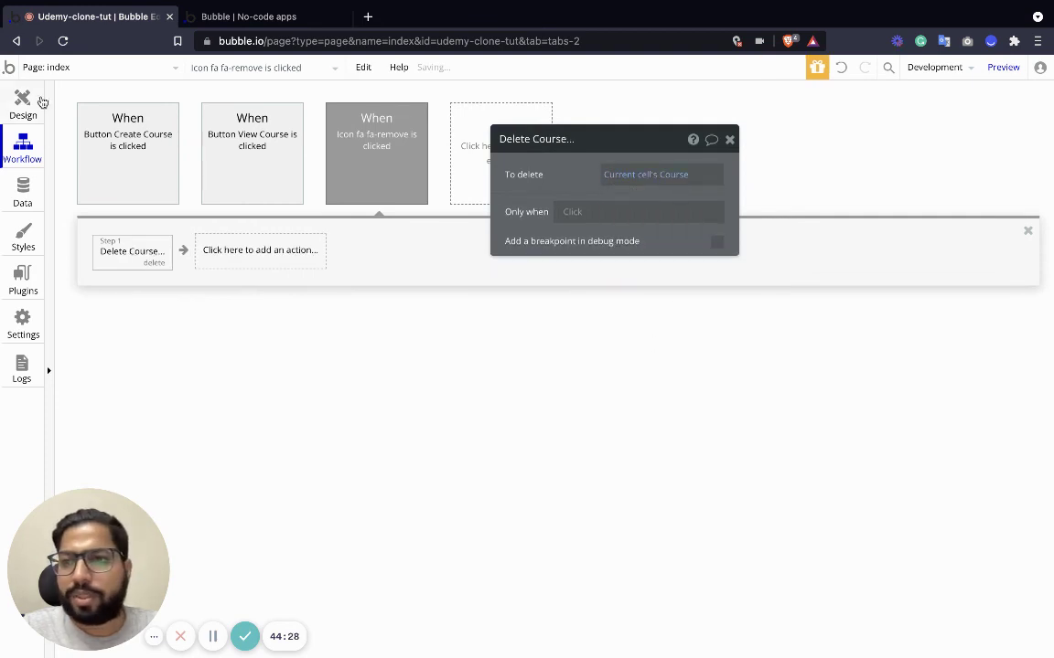
pyautogui.click(37, 102)
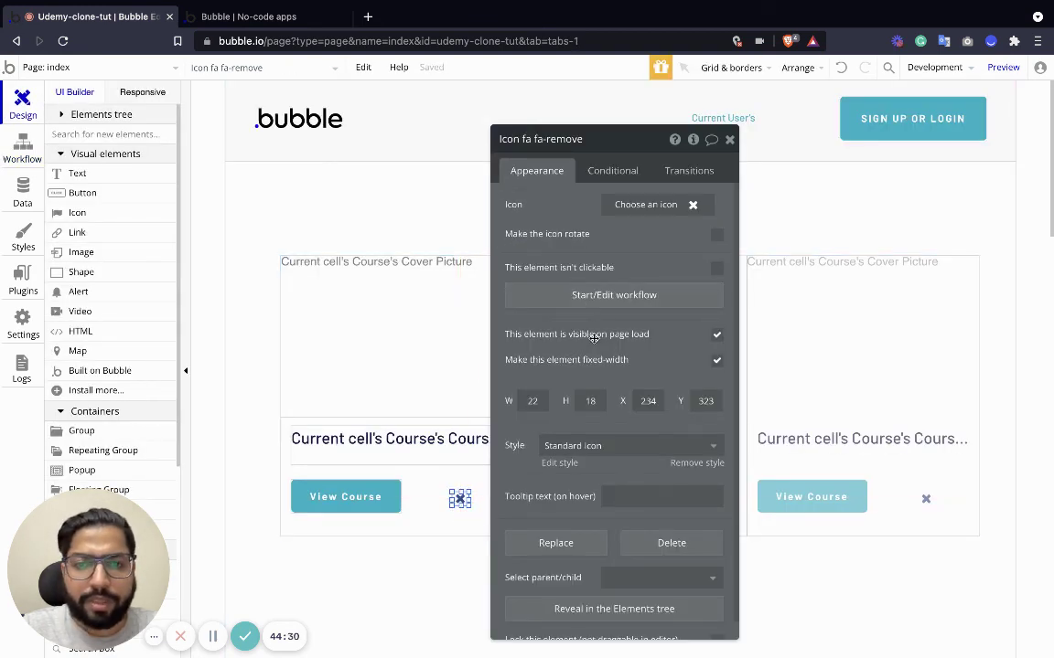
# Add a remove-icon condition: When Current cell's Course's Creator is Current User.
pyautogui.click(596, 174)
pyautogui.click(607, 209)
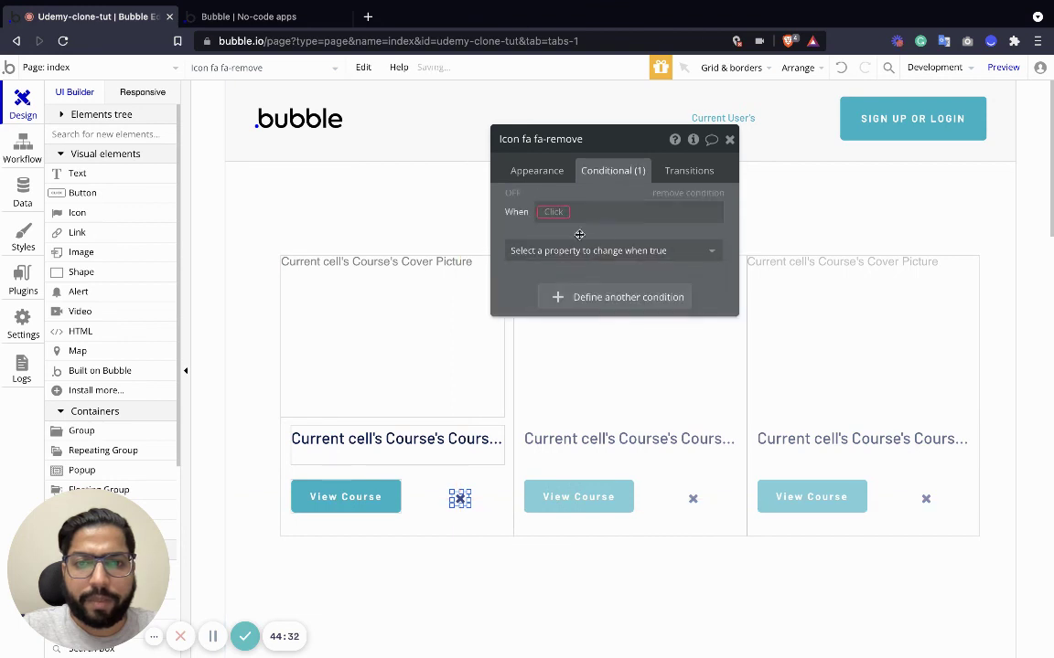
pyautogui.click(552, 211)
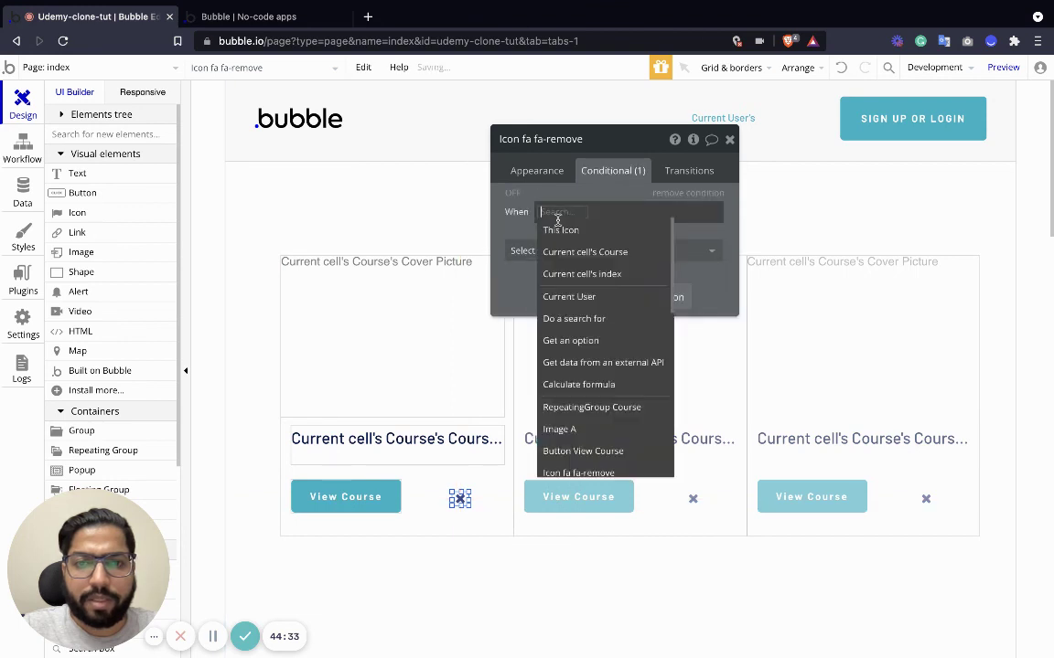
pyautogui.click(591, 298)
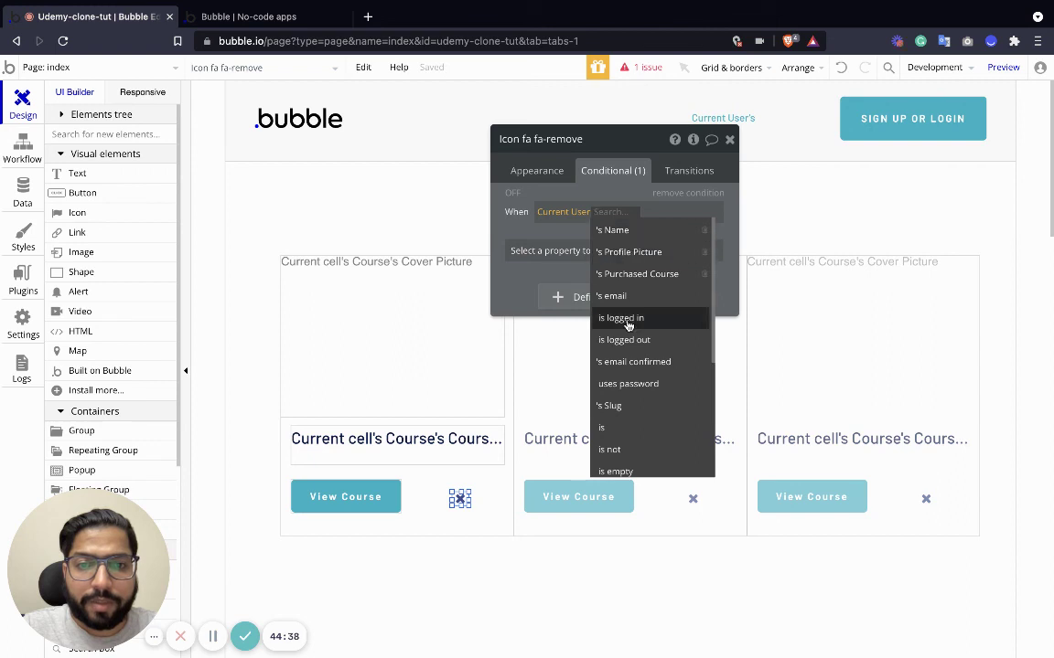
pyautogui.click(628, 320)
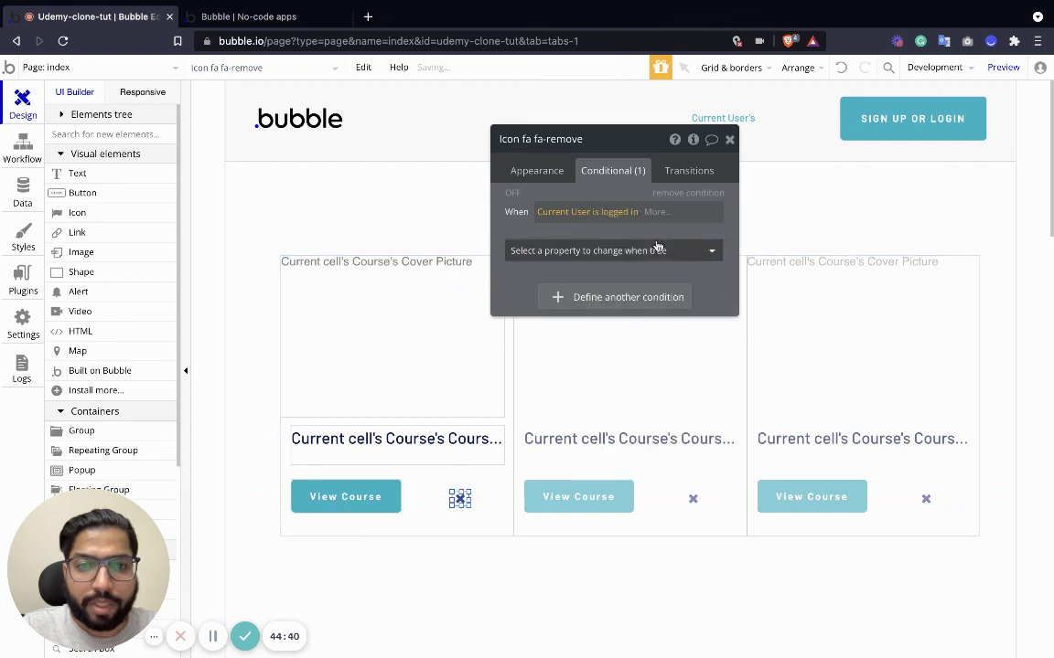
pyautogui.click(654, 213)
pyautogui.click(655, 252)
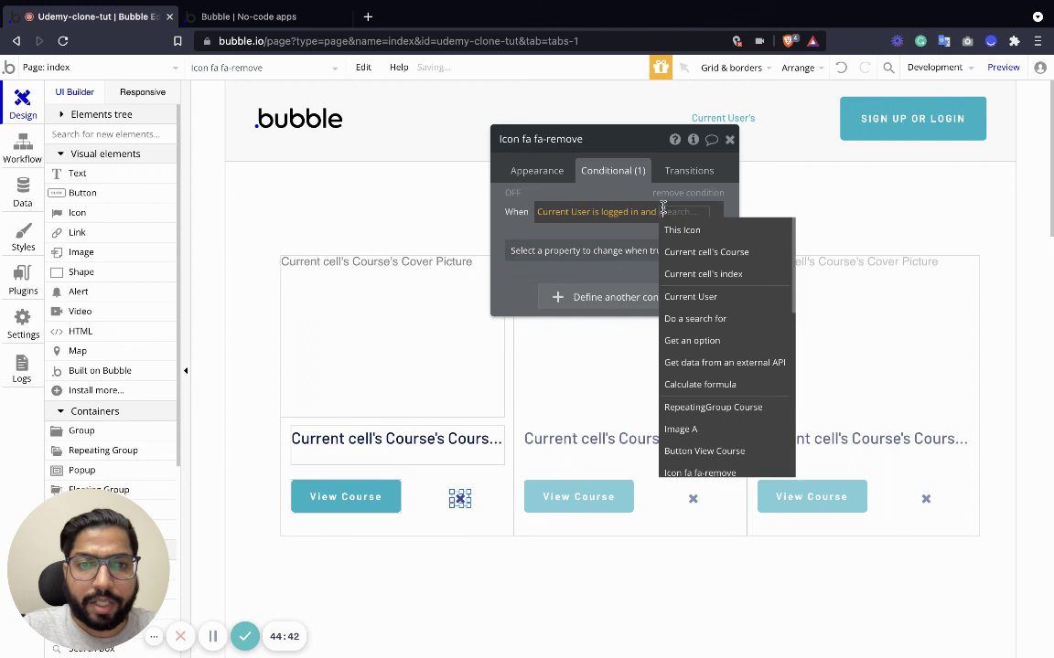
pyautogui.click(692, 253)
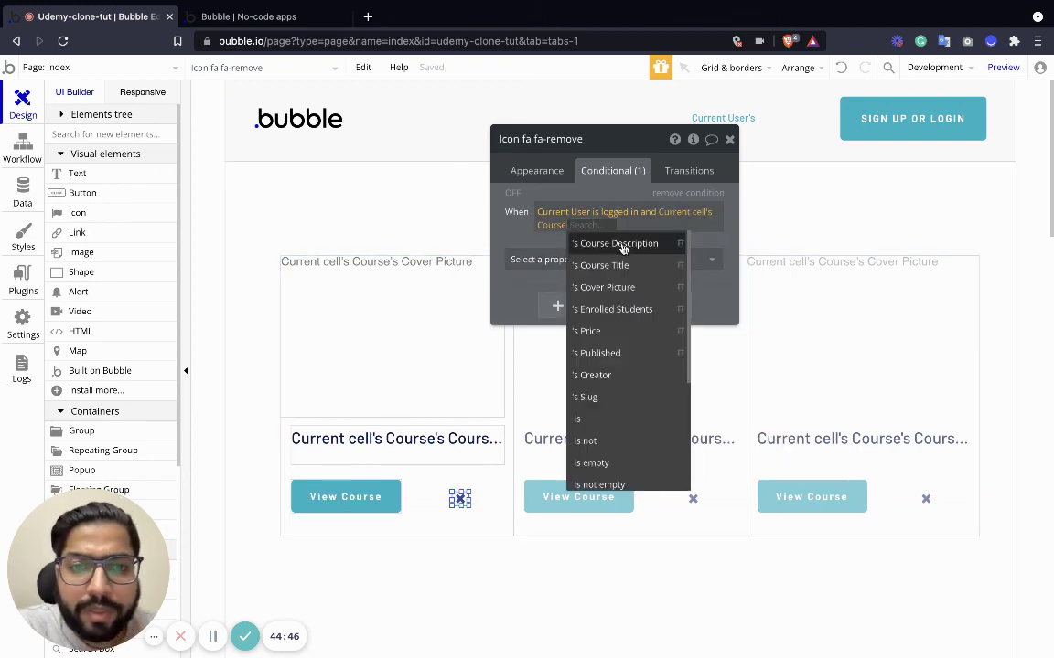
pyautogui.press('BackSpace')
pyautogui.press('BackSpace')
pyautogui.press('BackSpace')
pyautogui.press('BackSpace')
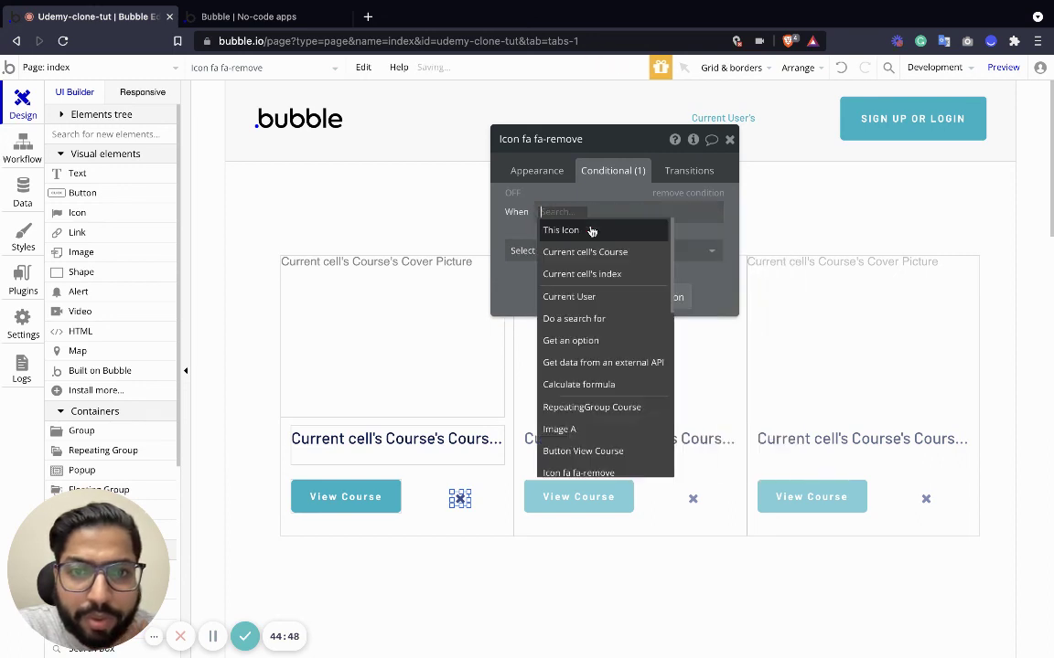
pyautogui.click(604, 257)
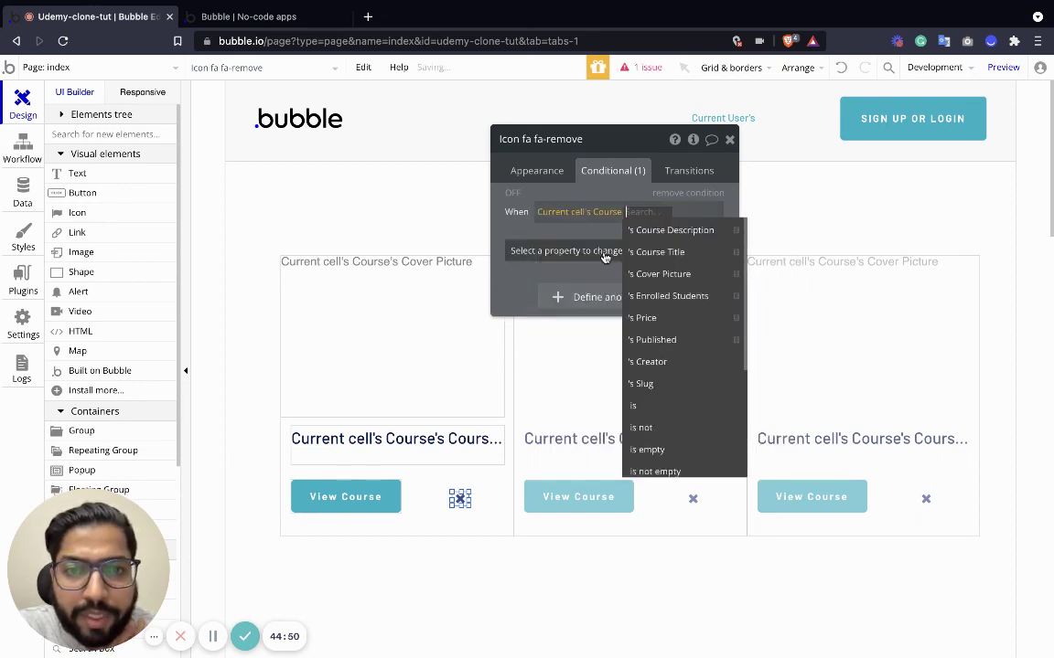
pyautogui.click(663, 363)
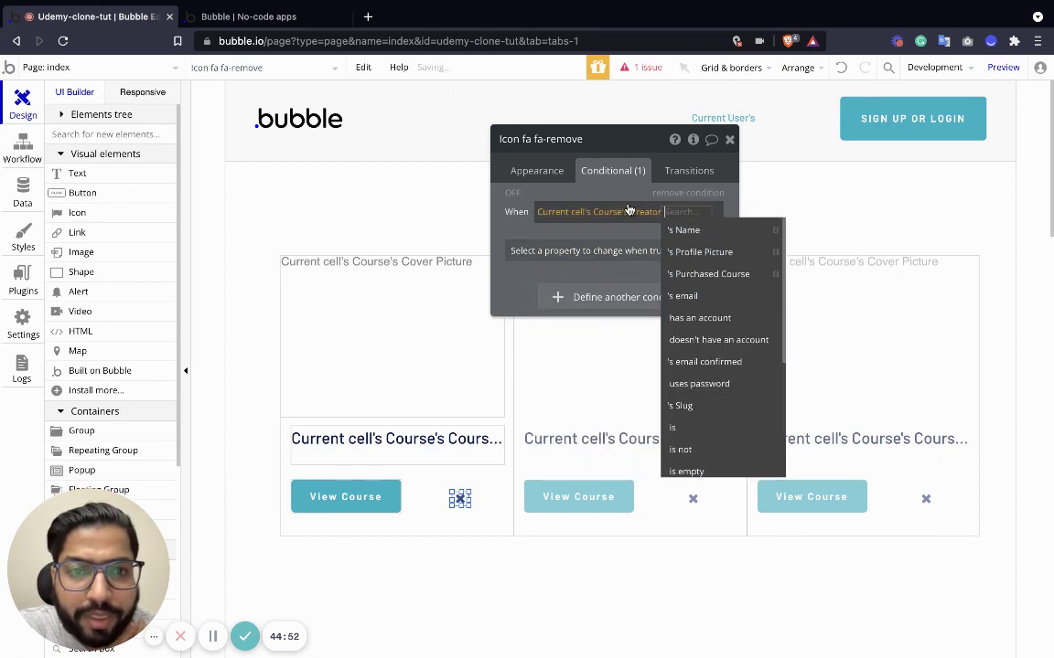
pyautogui.click(691, 439)
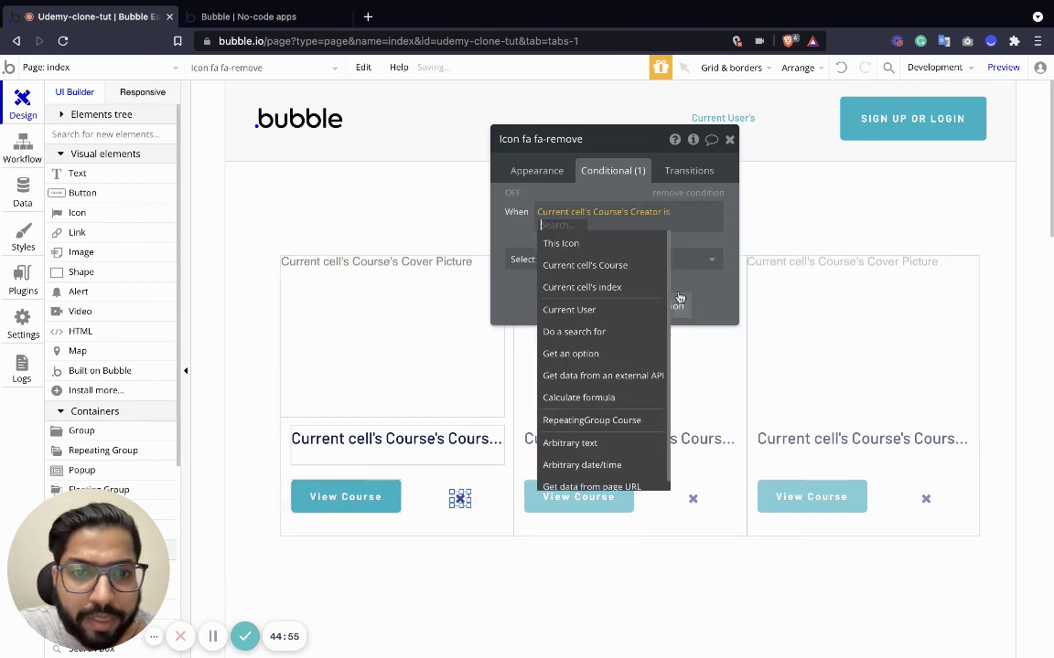
pyautogui.click(597, 309)
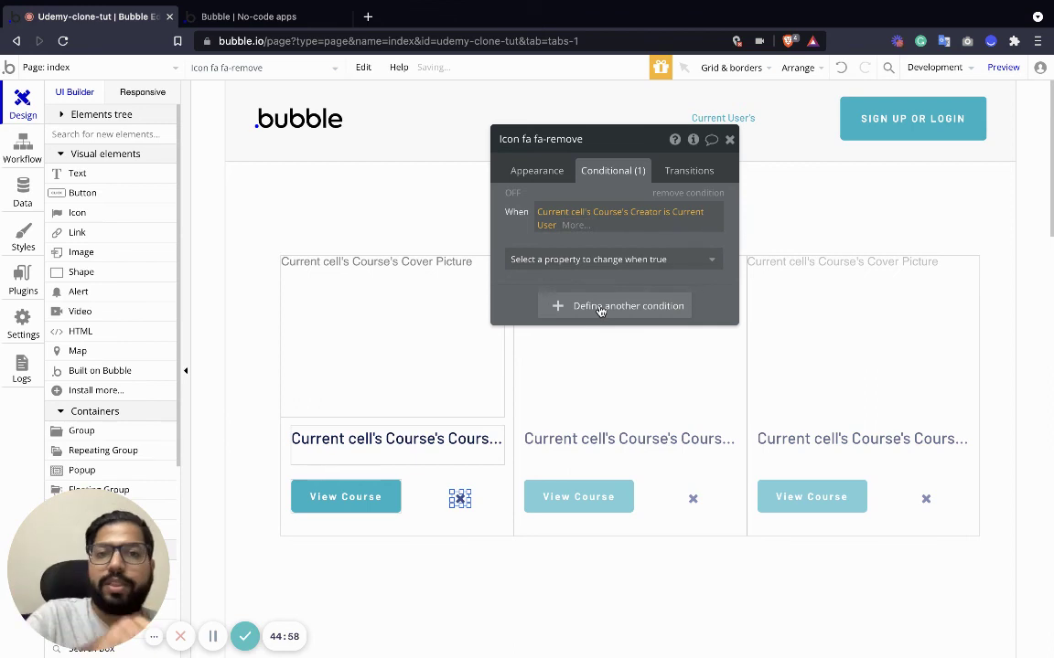
# Make the condition show the icon, and uncheck 'This element is visible on page load'.
pyautogui.click(590, 260)
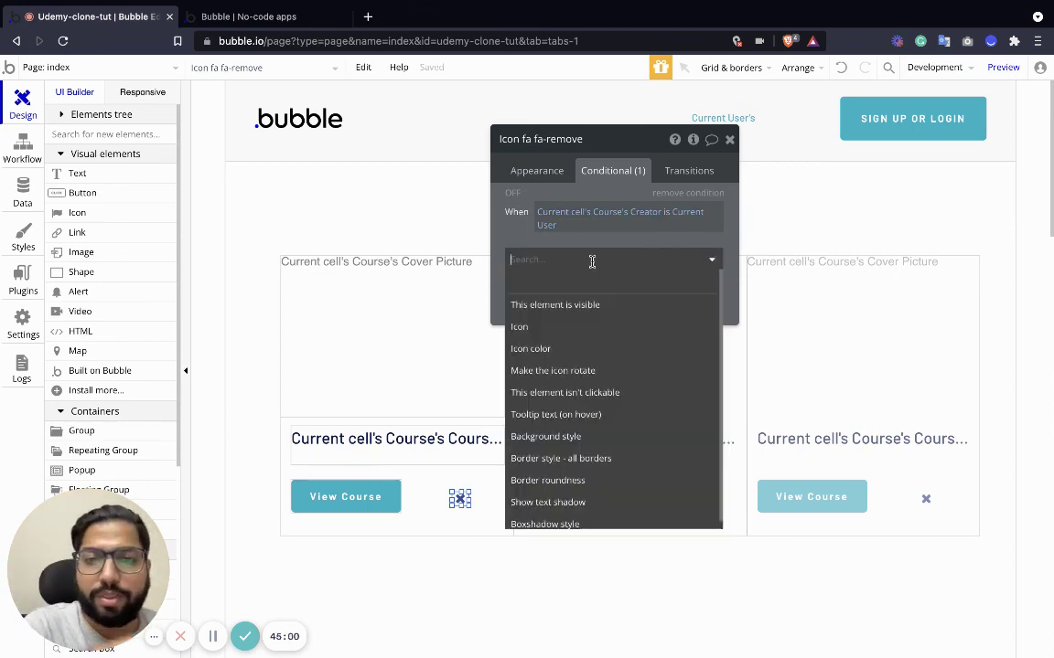
pyautogui.click(593, 300)
pyautogui.click(702, 256)
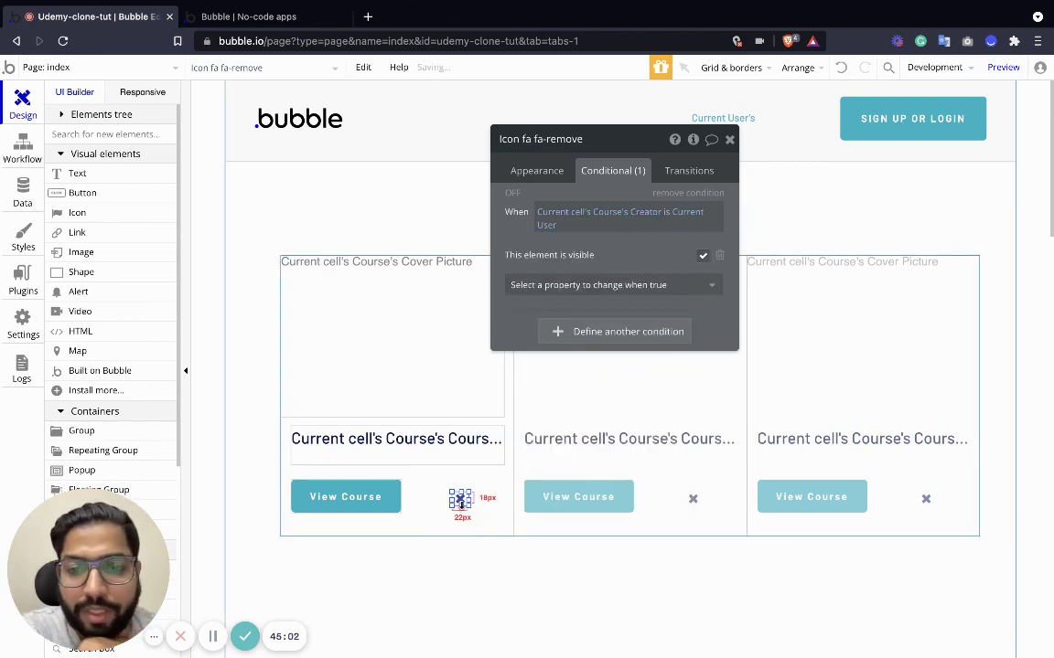
pyautogui.click(538, 172)
pyautogui.scroll(-1, 560, 332)
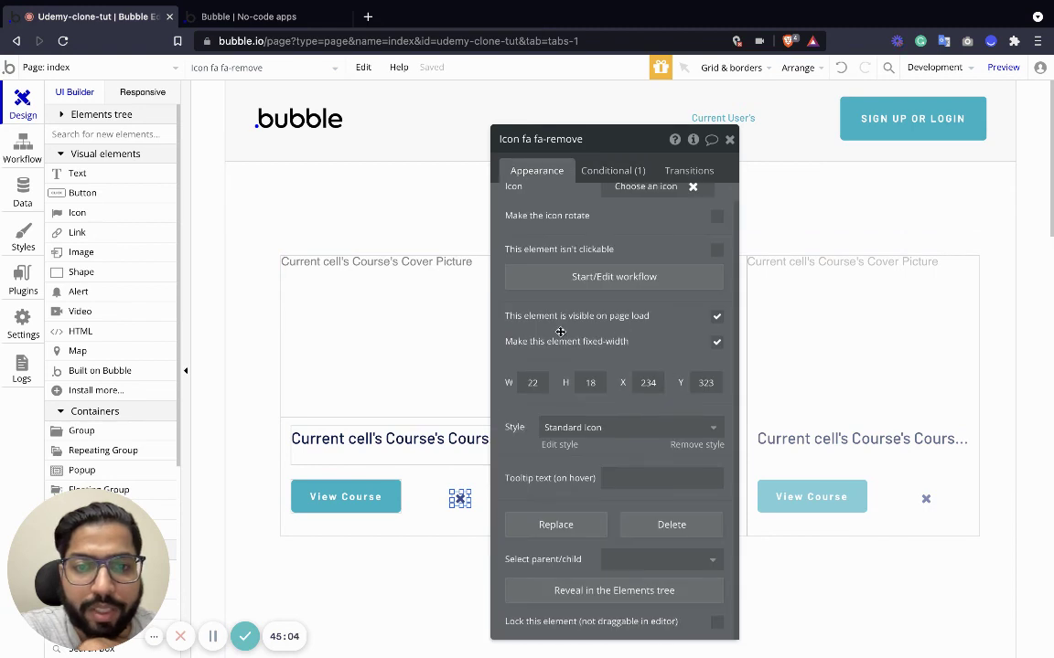
pyautogui.click(716, 315)
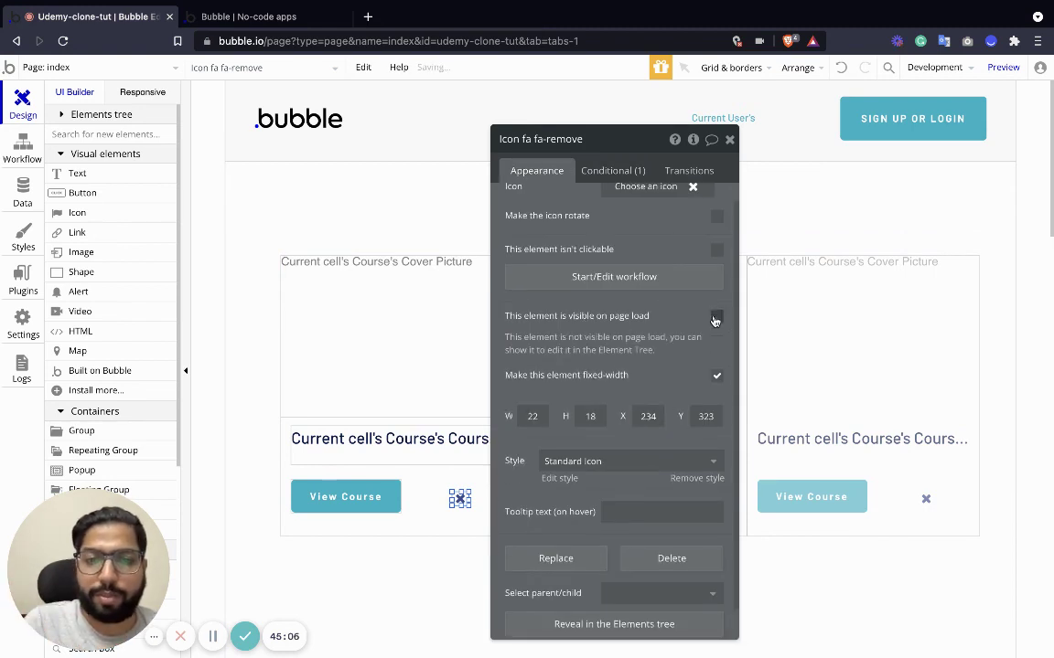
pyautogui.click(729, 139)
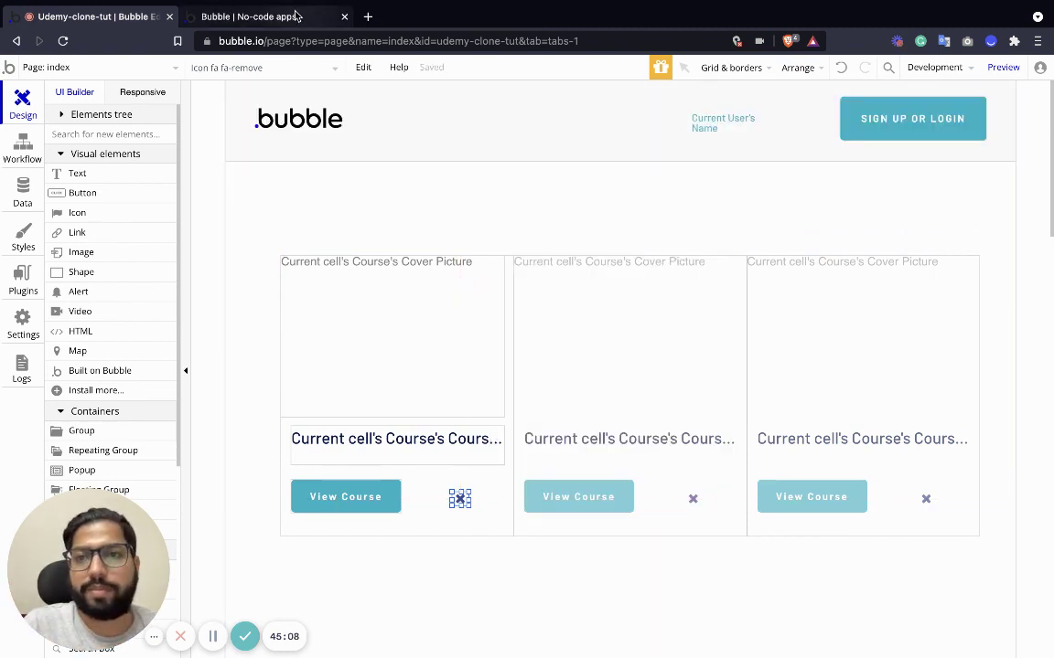
# Refresh the preview and sign up a test user, entering a name, email and password.
pyautogui.click(292, 16)
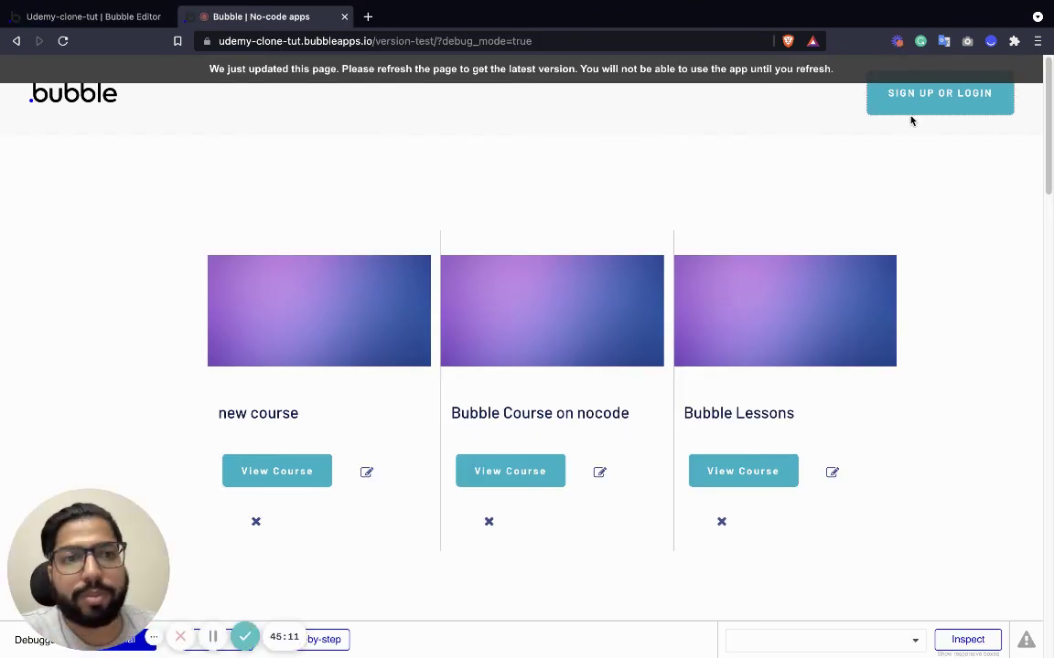
pyautogui.press('super+r')
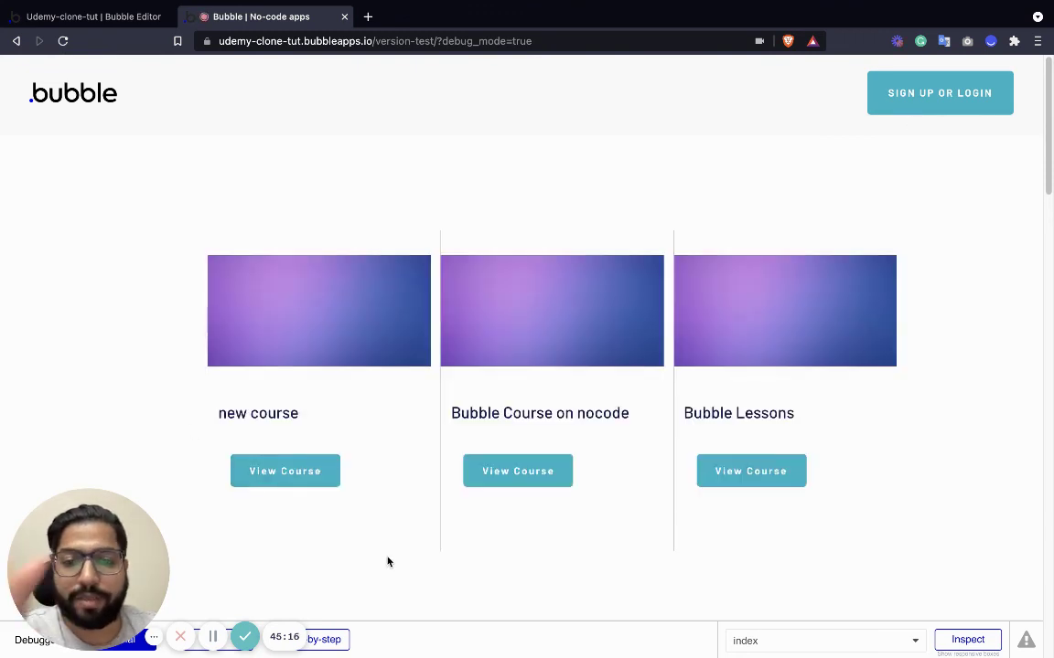
pyautogui.click(917, 107)
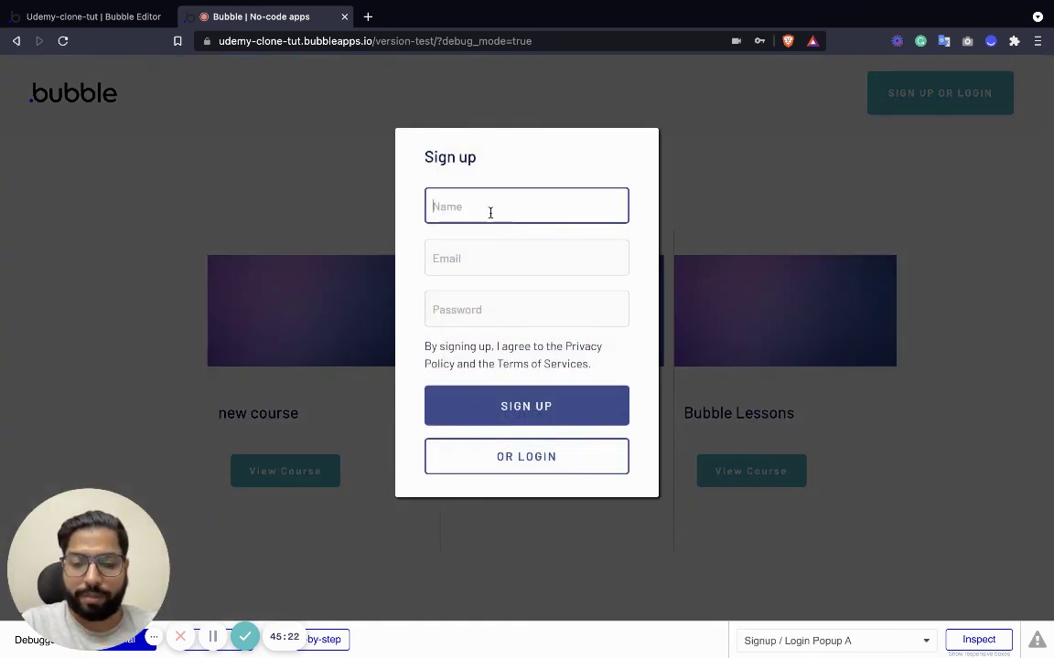
pyautogui.write('1')
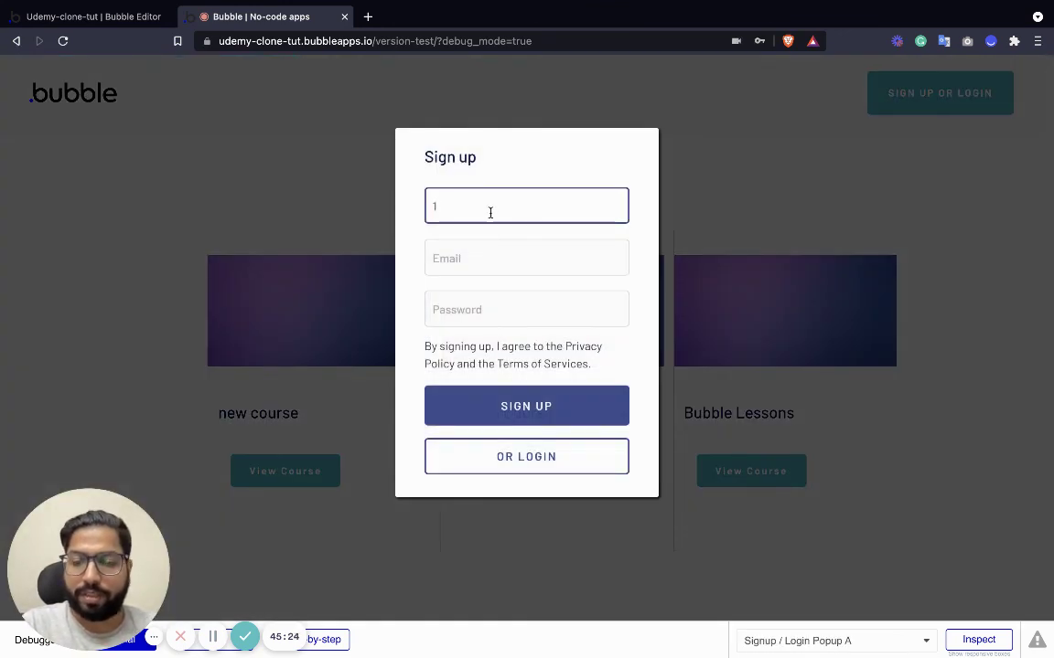
pyautogui.press('Tab')
pyautogui.write('1')
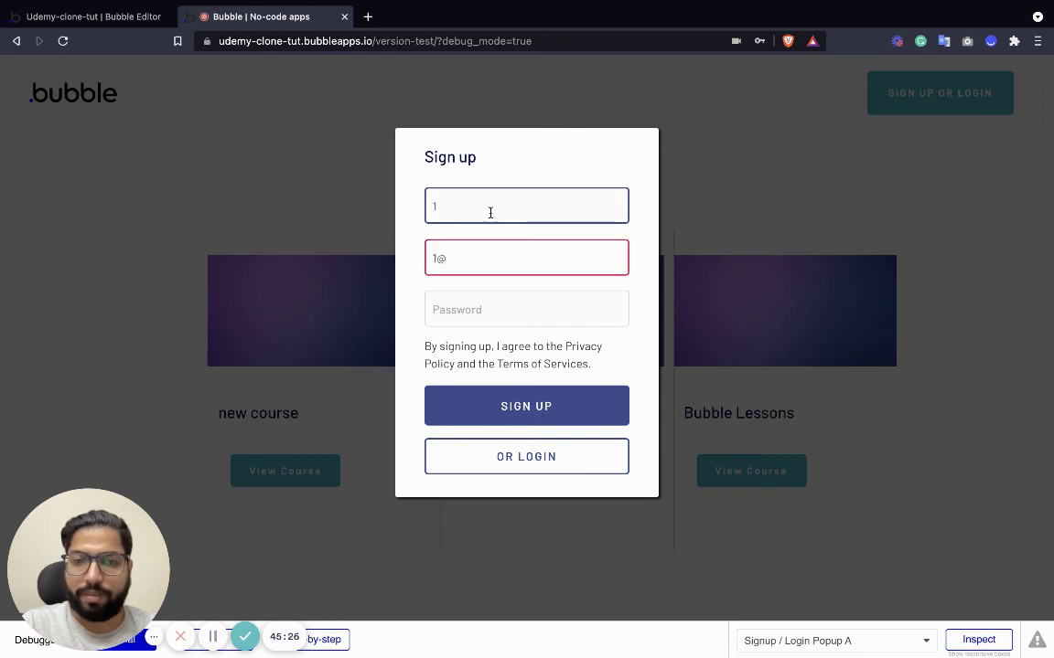
pyautogui.write('@1.com')
pyautogui.press('Tab')
pyautogui.write('1')
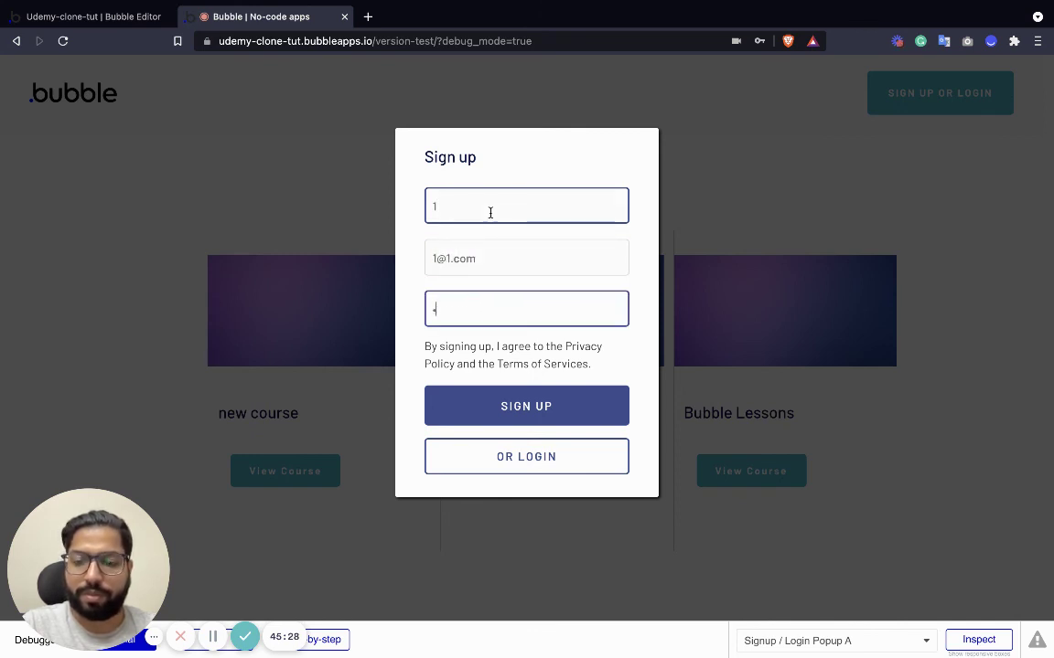
pyautogui.write('111')
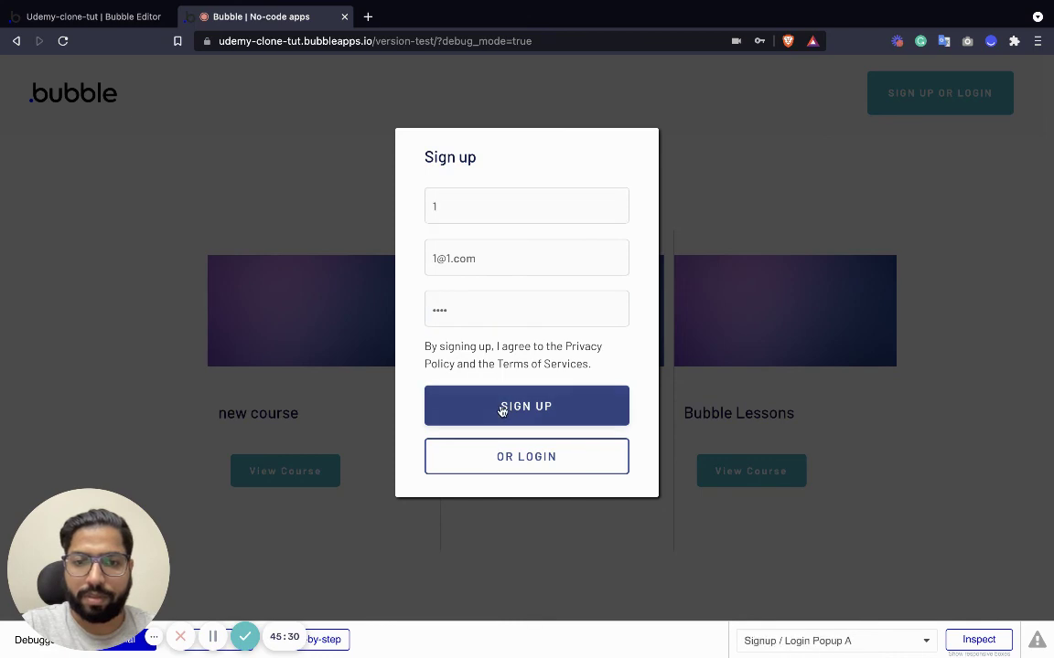
pyautogui.click(503, 406)
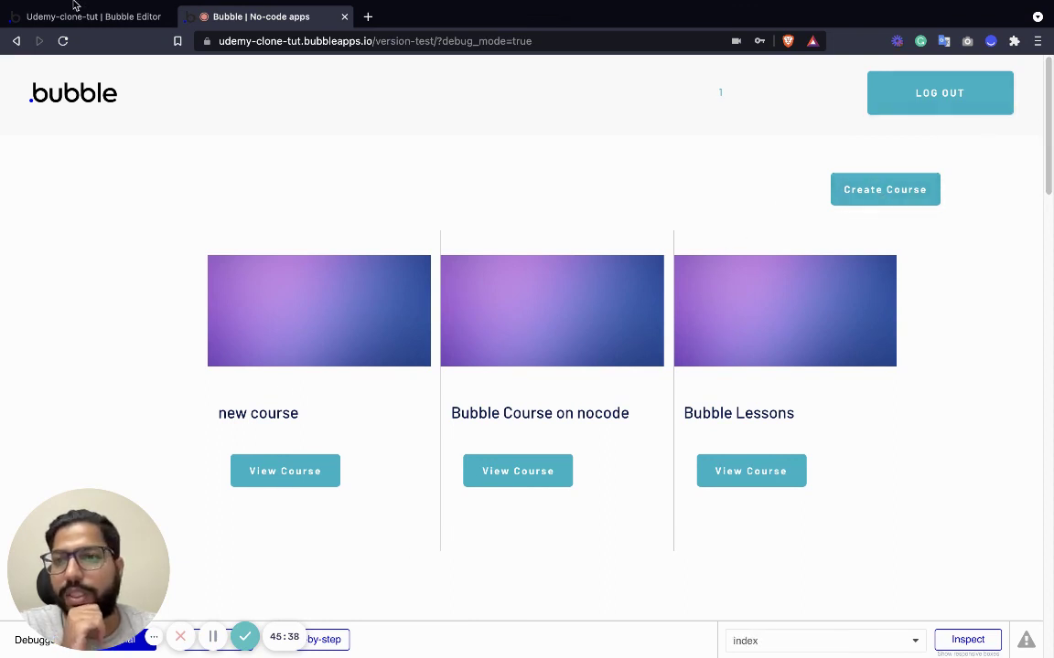
# Return to the editor's index page and close the page list.
pyautogui.moveTo(75, 7)
pyautogui.click(87, 55)
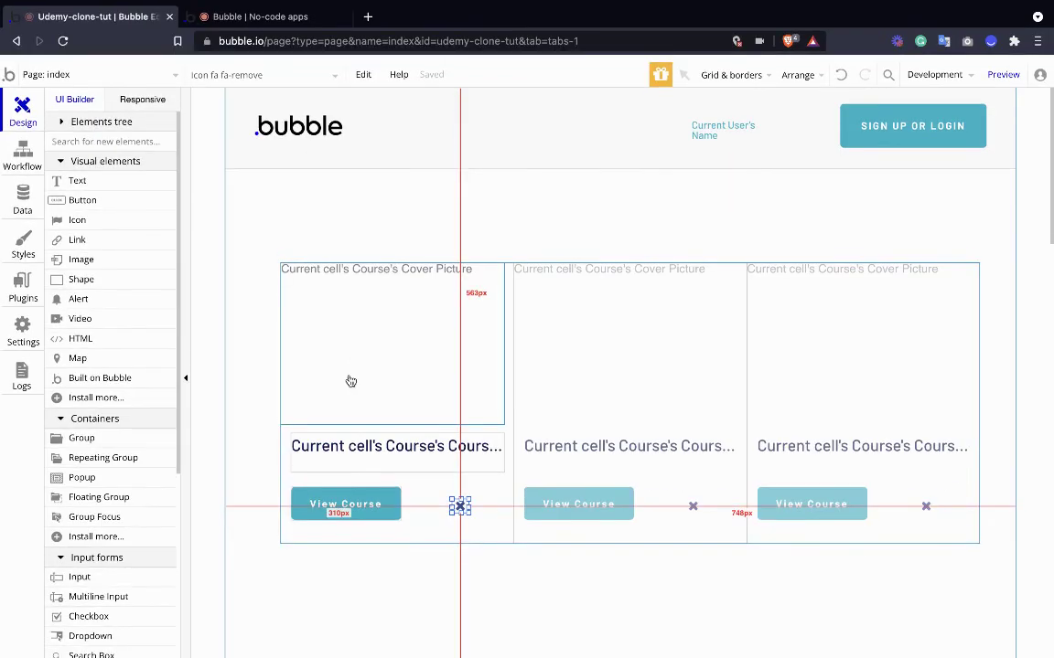
pyautogui.click(114, 68)
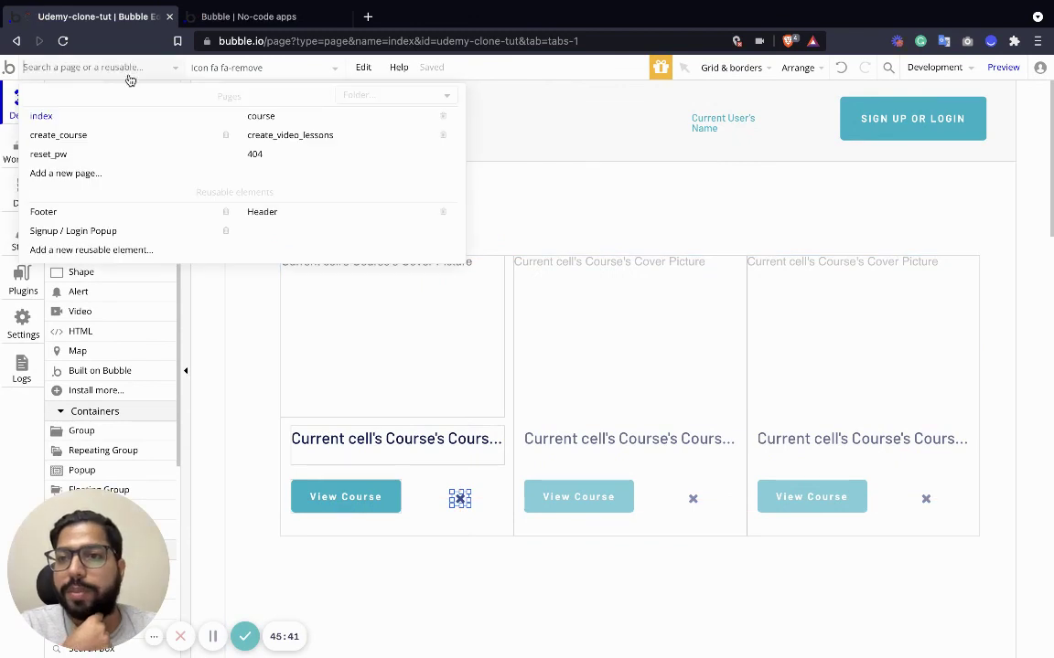
pyautogui.click(257, 364)
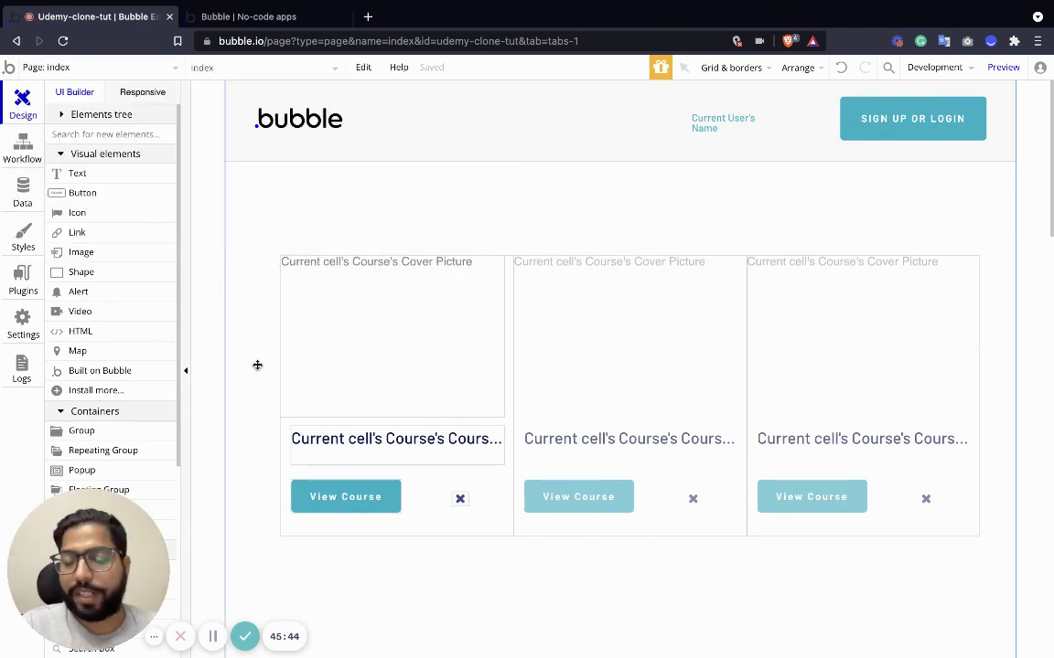